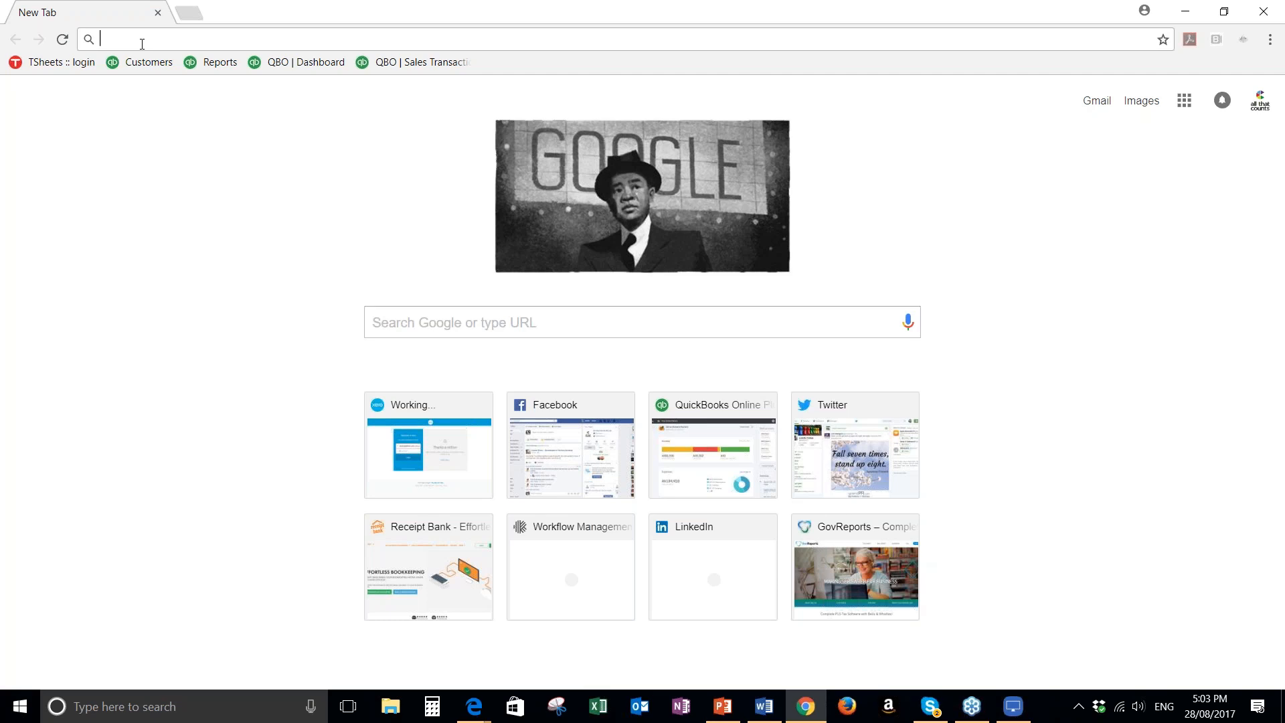
{"action": "type", "text": "www.intuit.com.au"}
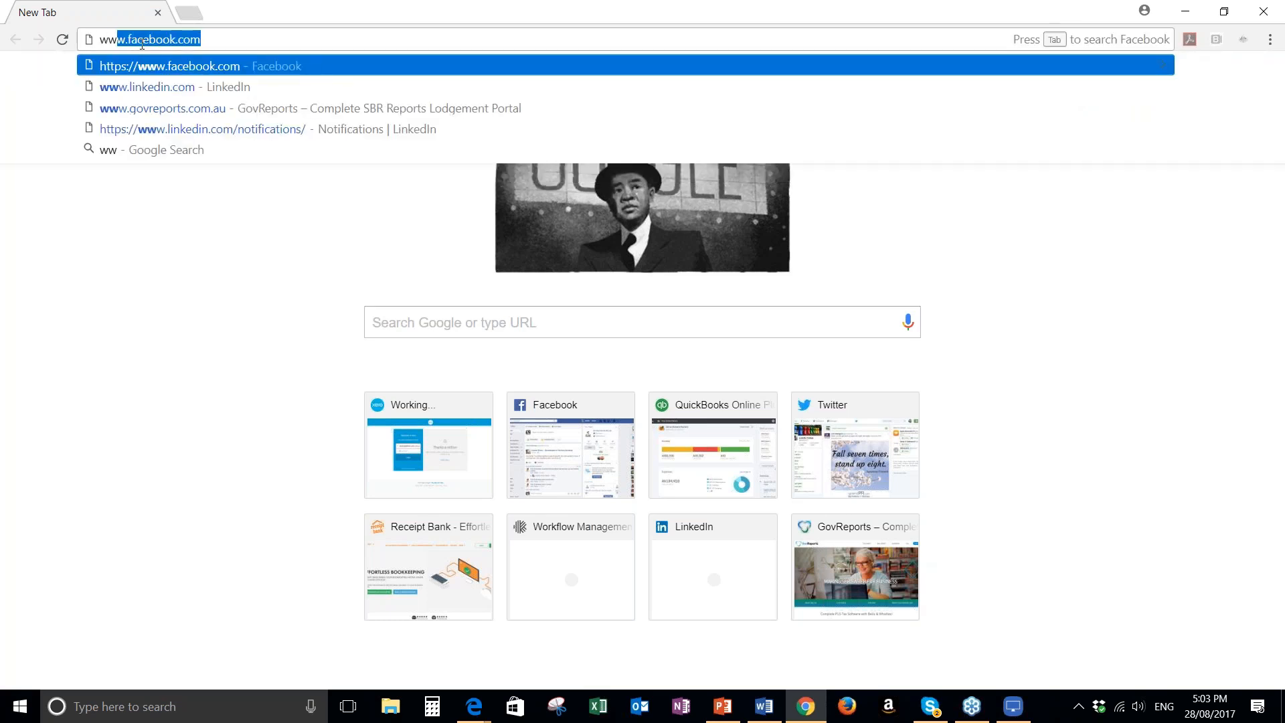
{"action": "key", "text": "Return"}
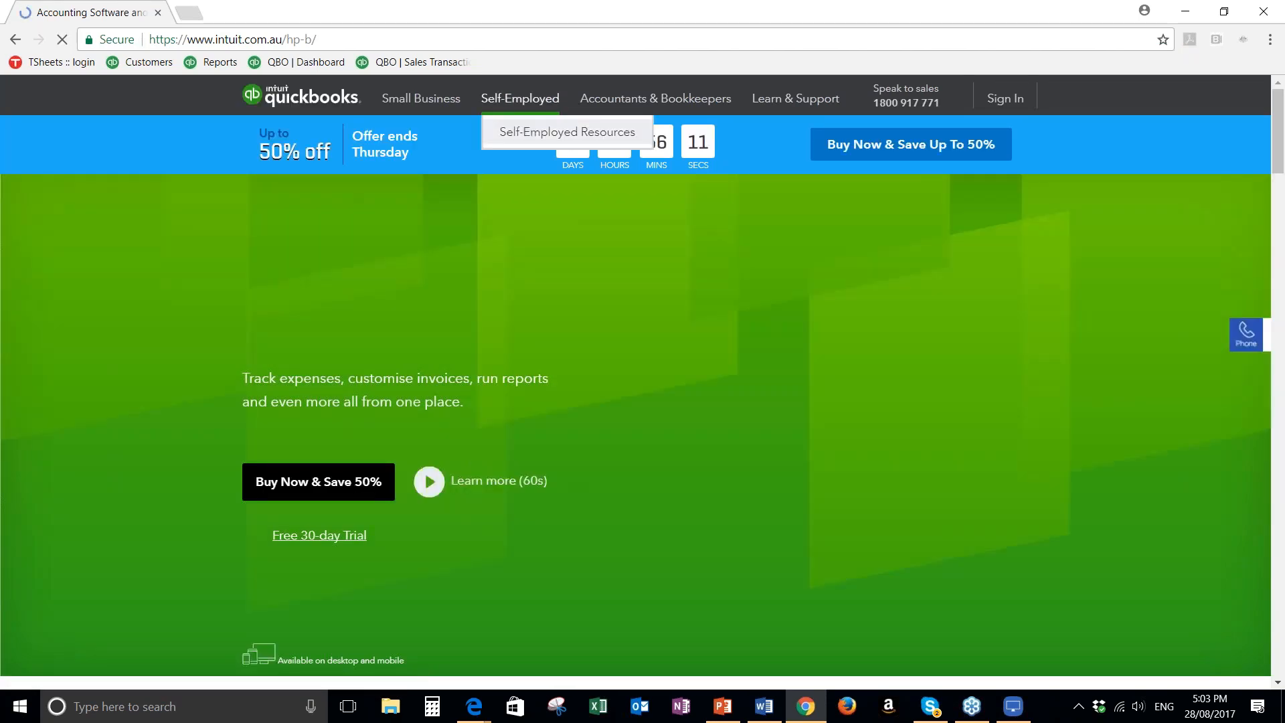
{"action": "mouse_move", "coordinate": [914, 106]}
{"action": "mouse_move", "coordinate": [964, 137]}
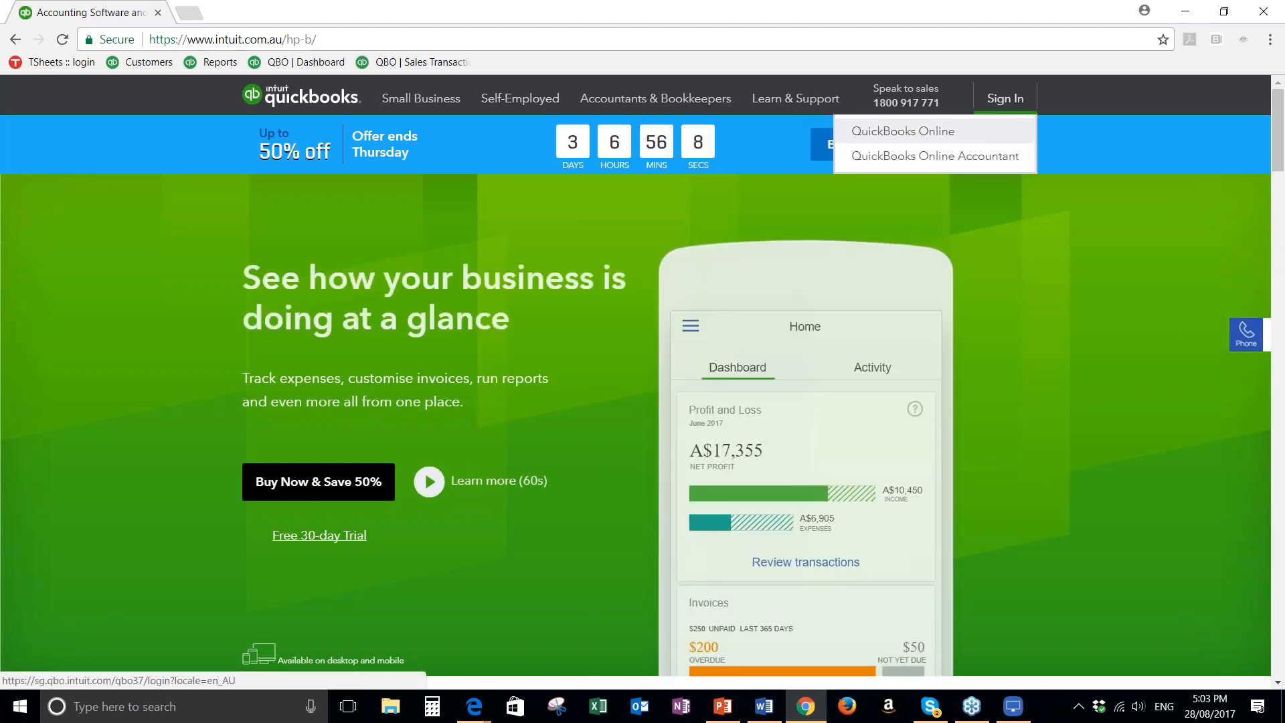
{"action": "left_click", "coordinate": [903, 131]}
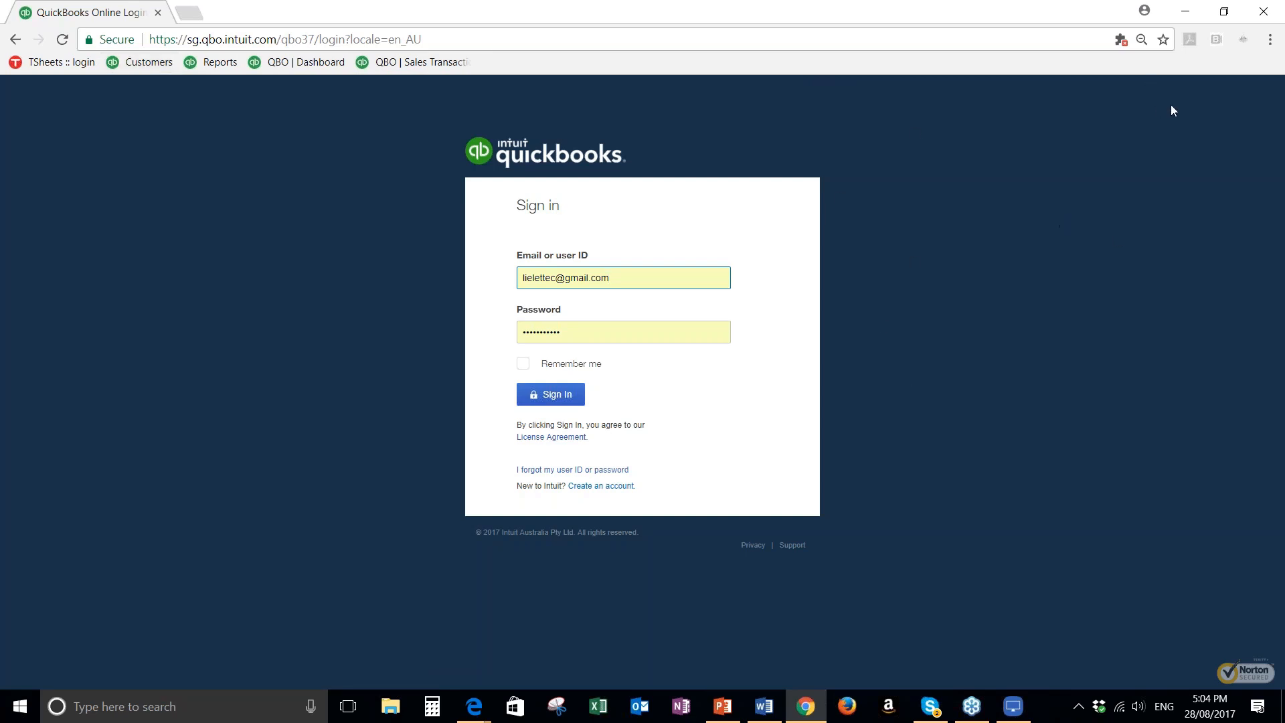
Bookmark the sign-in page on the bookmarks bar under the name "QBO Login Page"
{"action": "left_click", "coordinate": [1163, 39]}
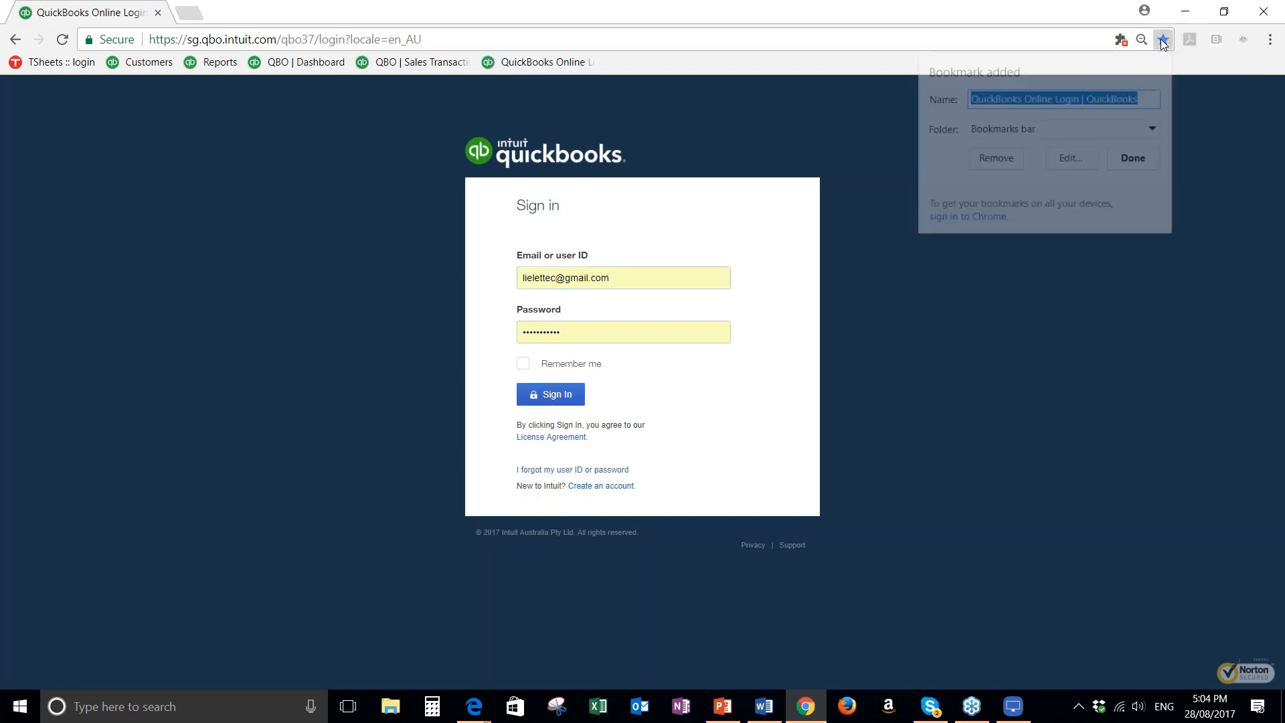
{"action": "left_click", "coordinate": [1014, 101]}
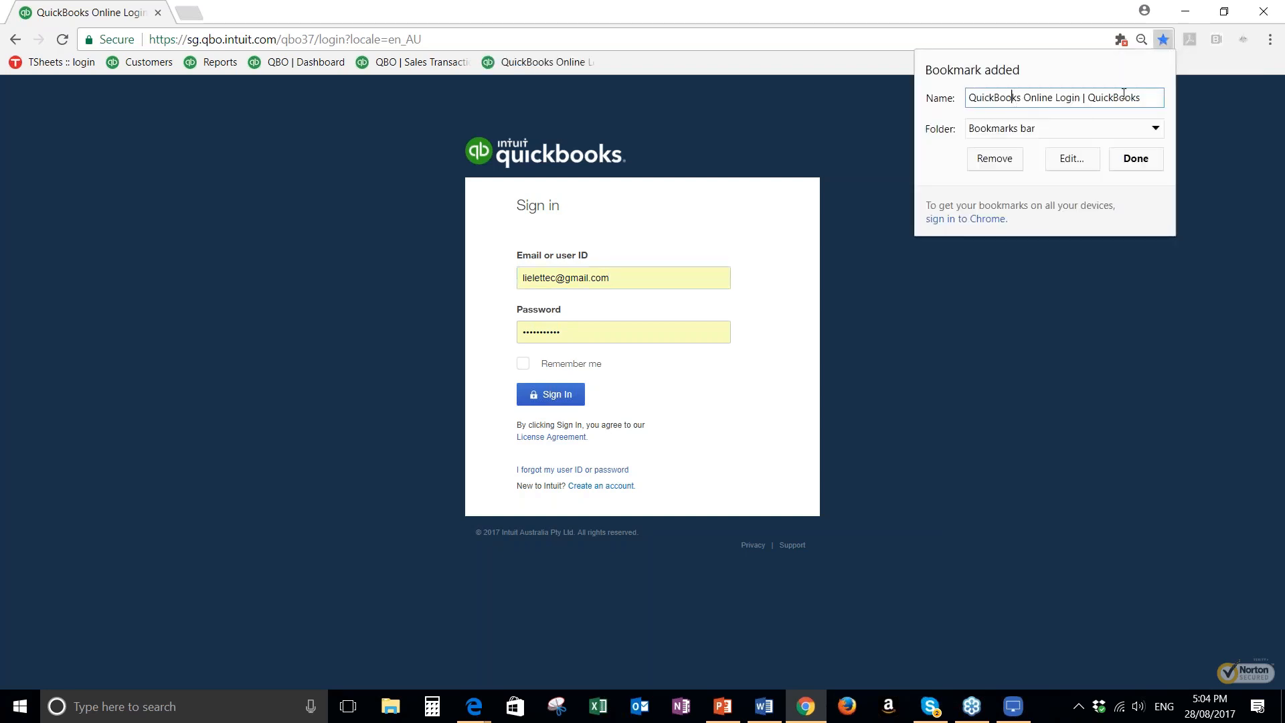
{"action": "key", "text": "ctrl+a"}
{"action": "type", "text": "Q"}
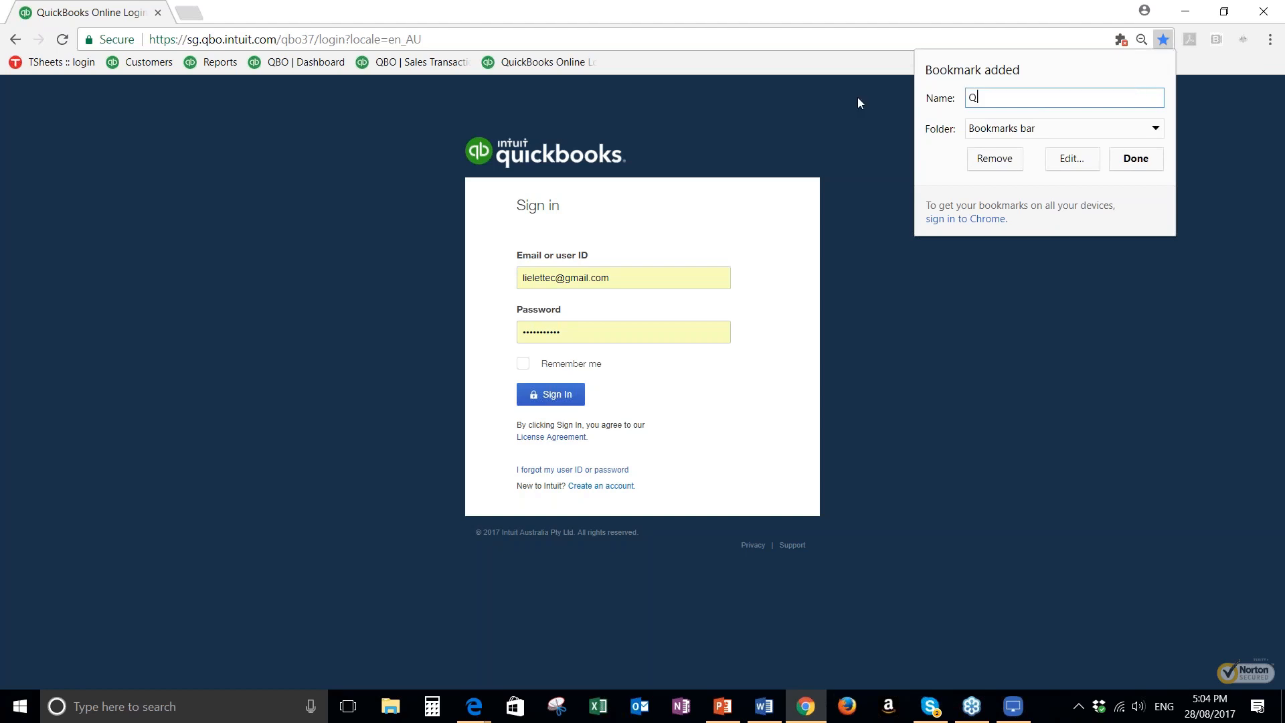
{"action": "type", "text": "BO Login Page"}
{"action": "key", "text": "Return"}
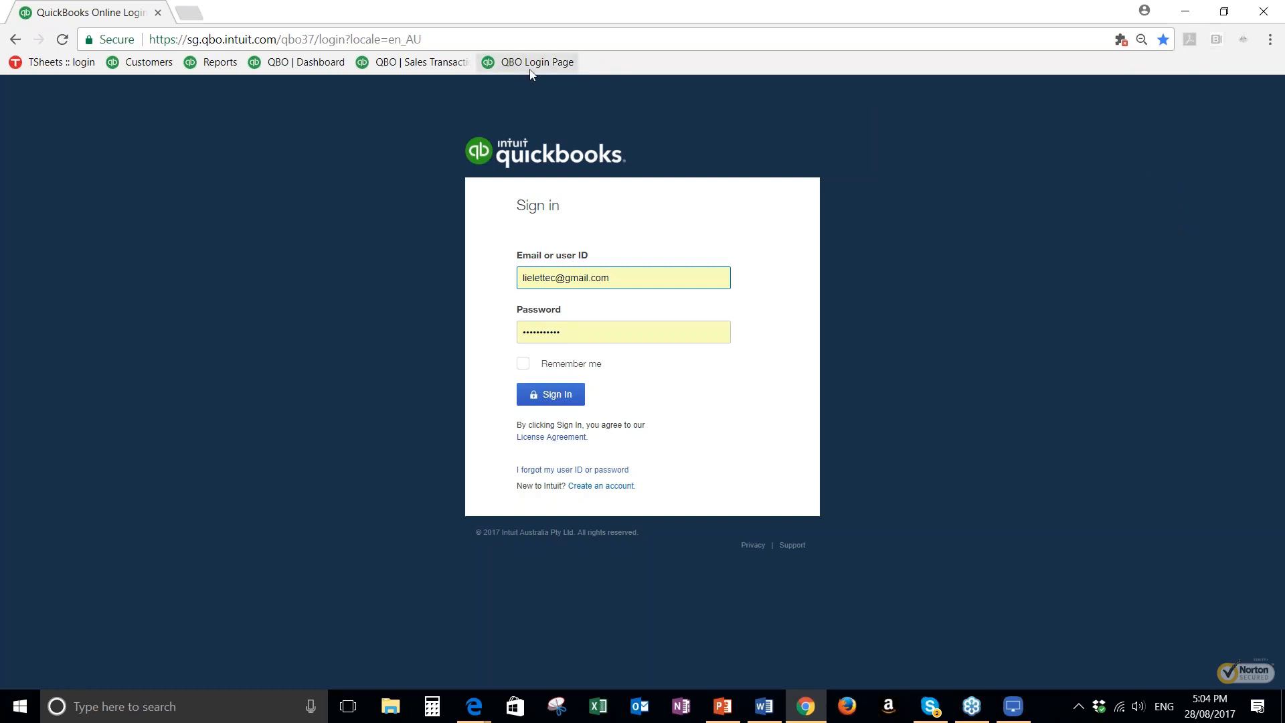
Check the browser's bookmark options, and sign in to QuickBooks Online with the prefilled credentials
{"action": "left_click", "coordinate": [1271, 40]}
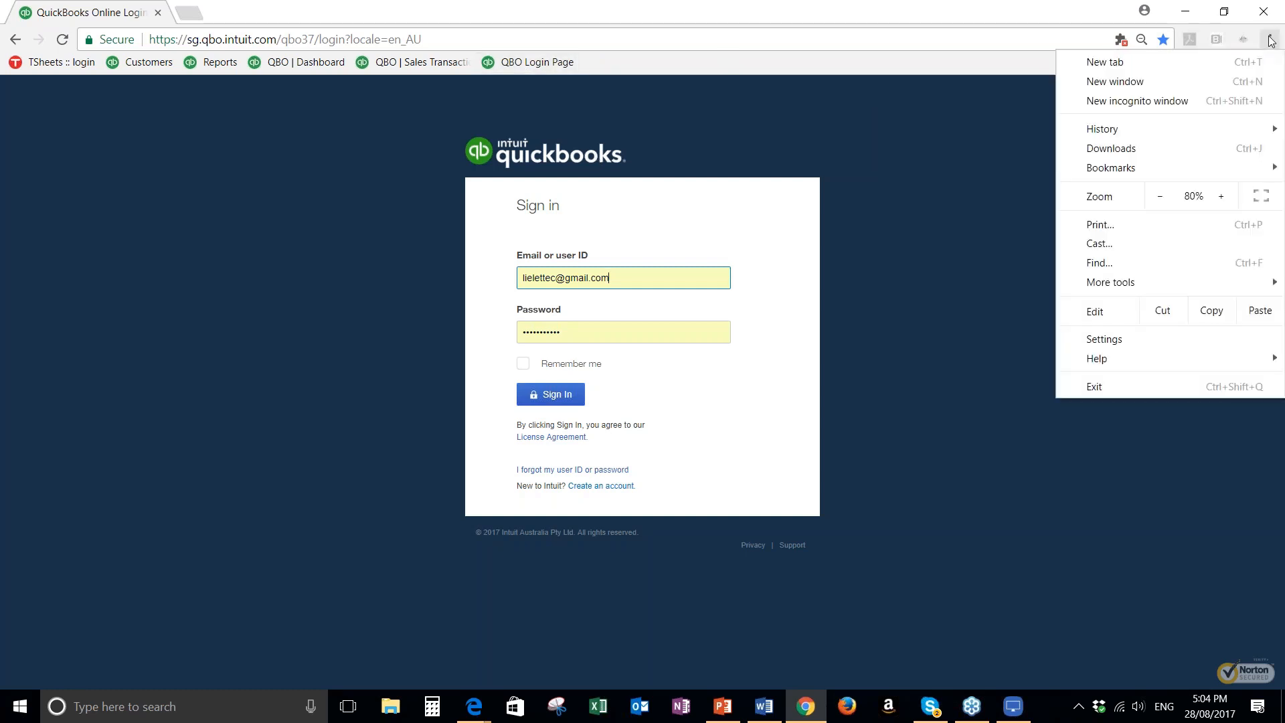
{"action": "mouse_move", "coordinate": [1130, 172]}
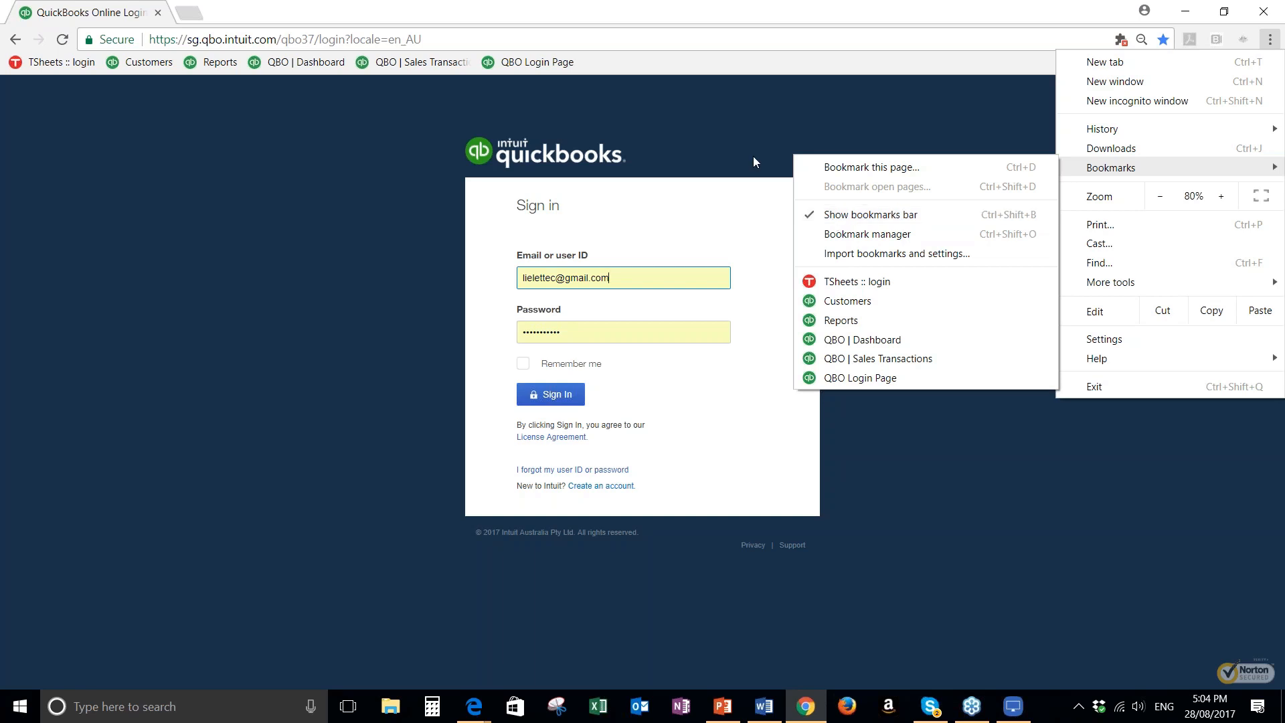
{"action": "left_click", "coordinate": [553, 394]}
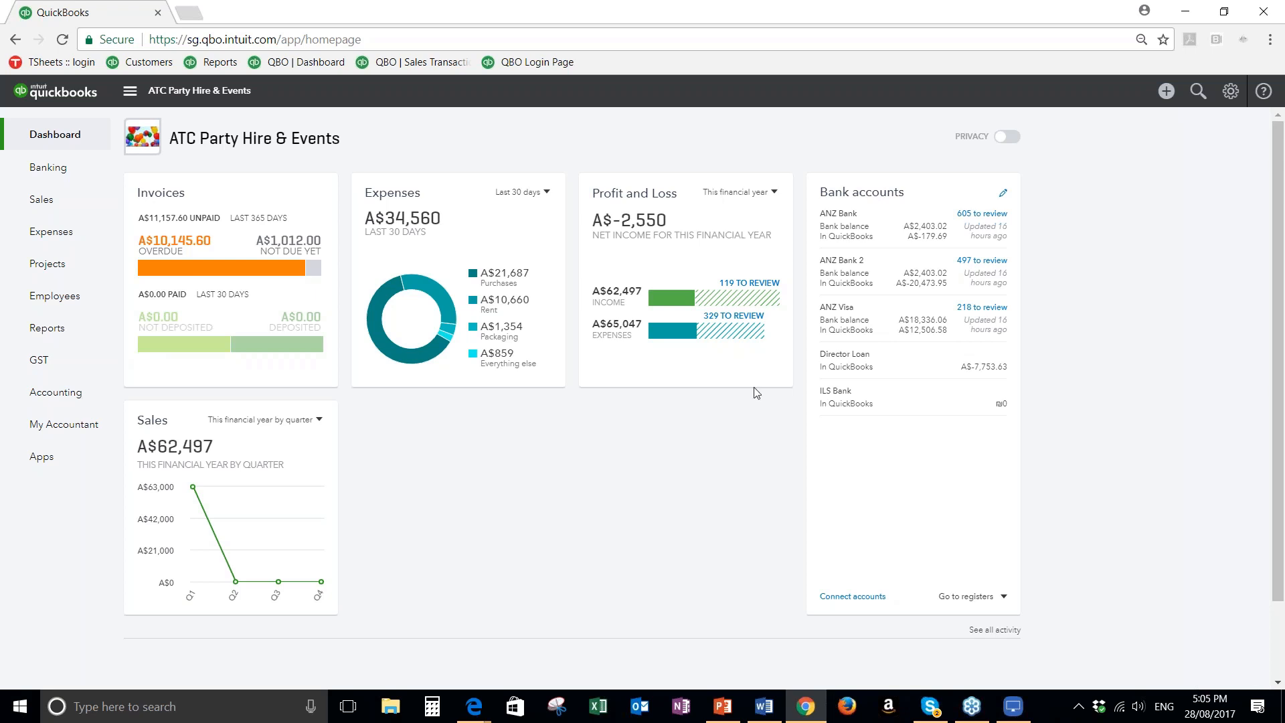
Open the company settings and review the editable company name and legal name, leaving them without saving
{"action": "left_click", "coordinate": [1230, 92]}
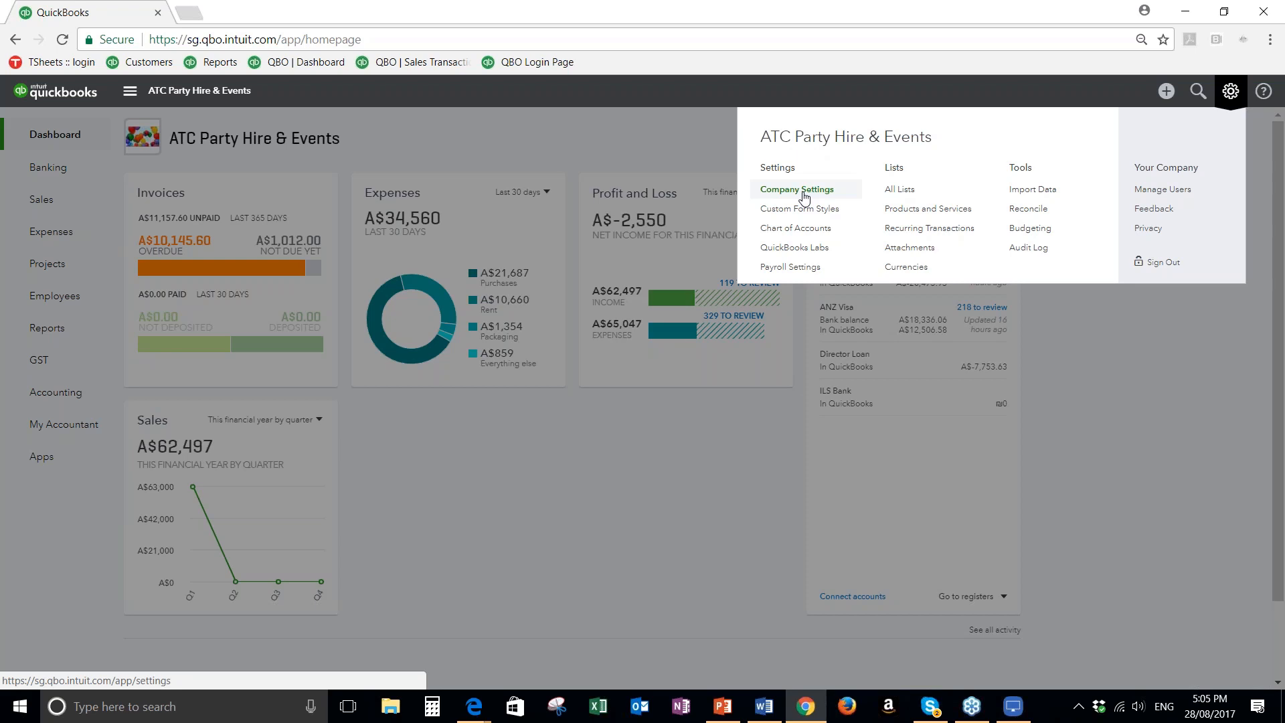
{"action": "left_click", "coordinate": [804, 193]}
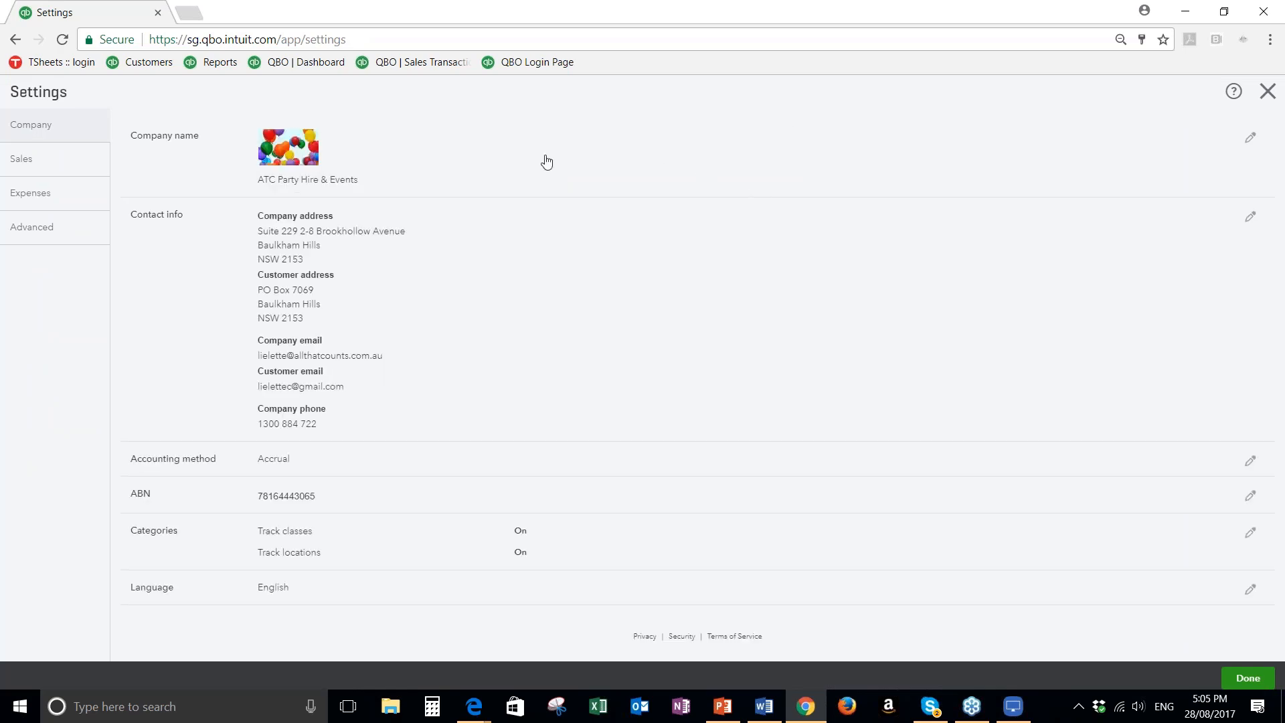
{"action": "left_click", "coordinate": [546, 162]}
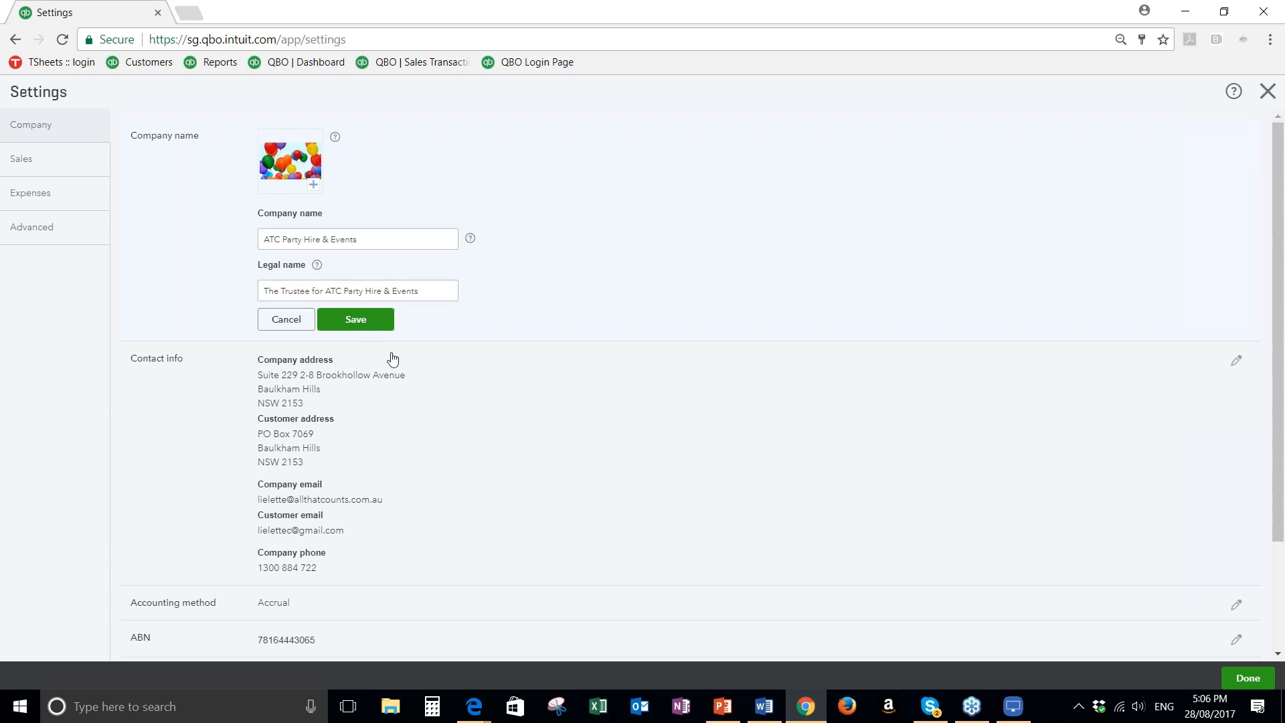
{"action": "left_click", "coordinate": [268, 320]}
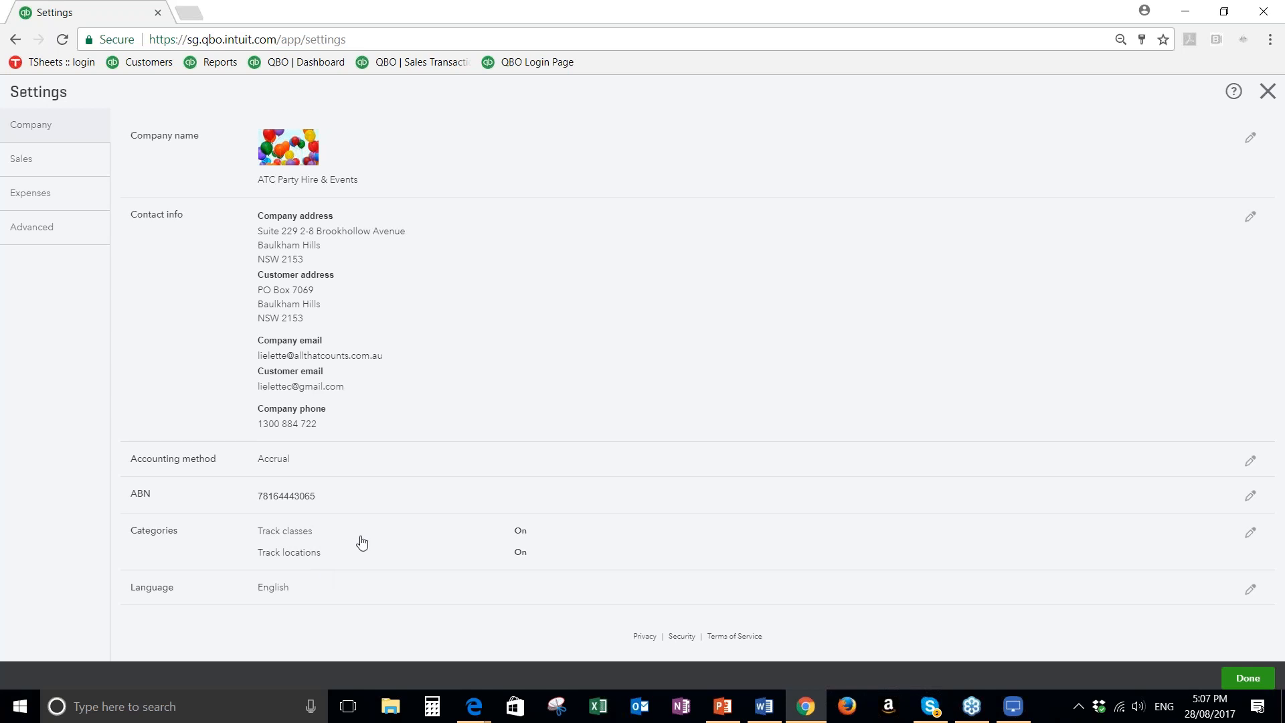
Review the class and location tracking options under Categories and leave them without saving
{"action": "left_click", "coordinate": [397, 541]}
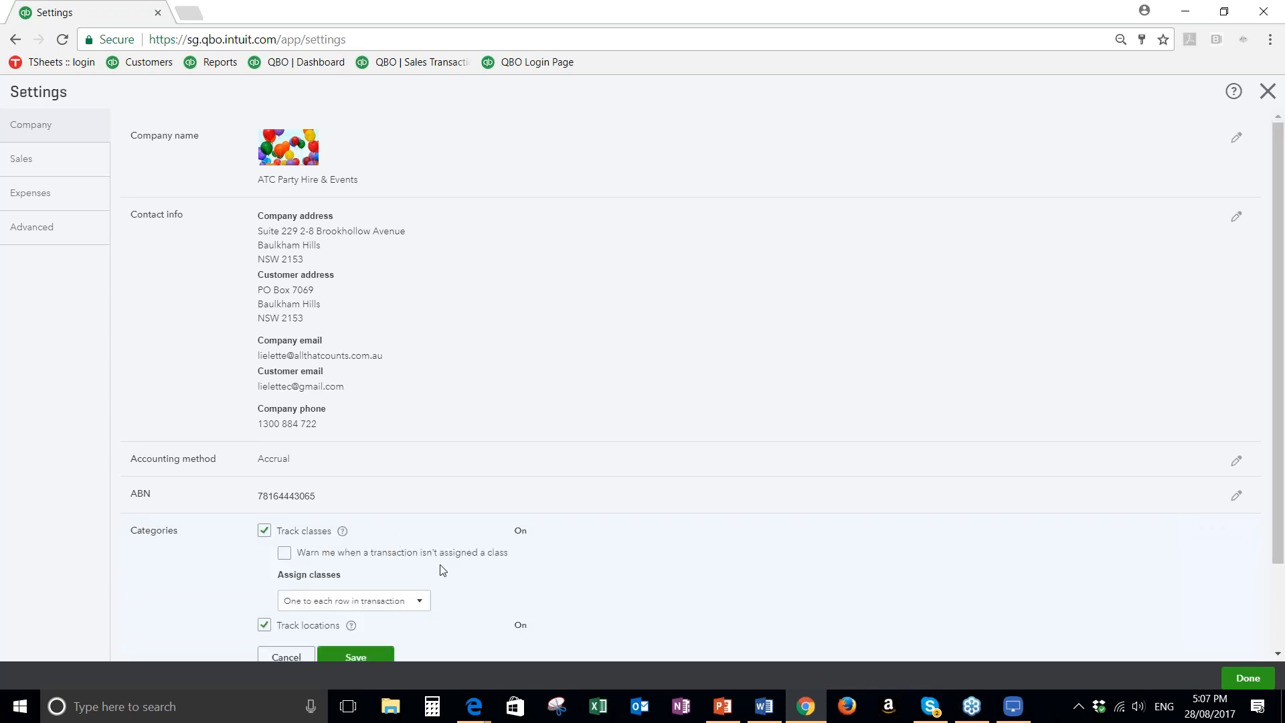
{"action": "scroll", "coordinate": [413, 571], "scroll_direction": "down", "scroll_amount": 1}
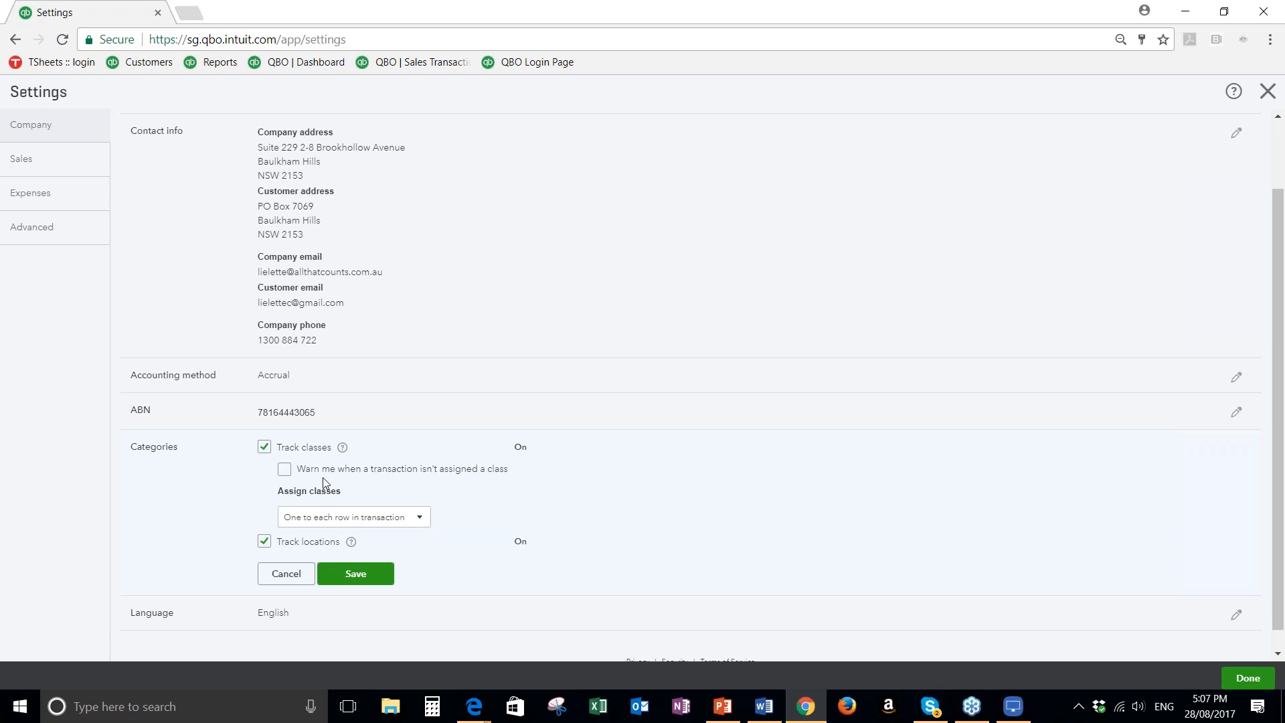
{"action": "left_click", "coordinate": [288, 573]}
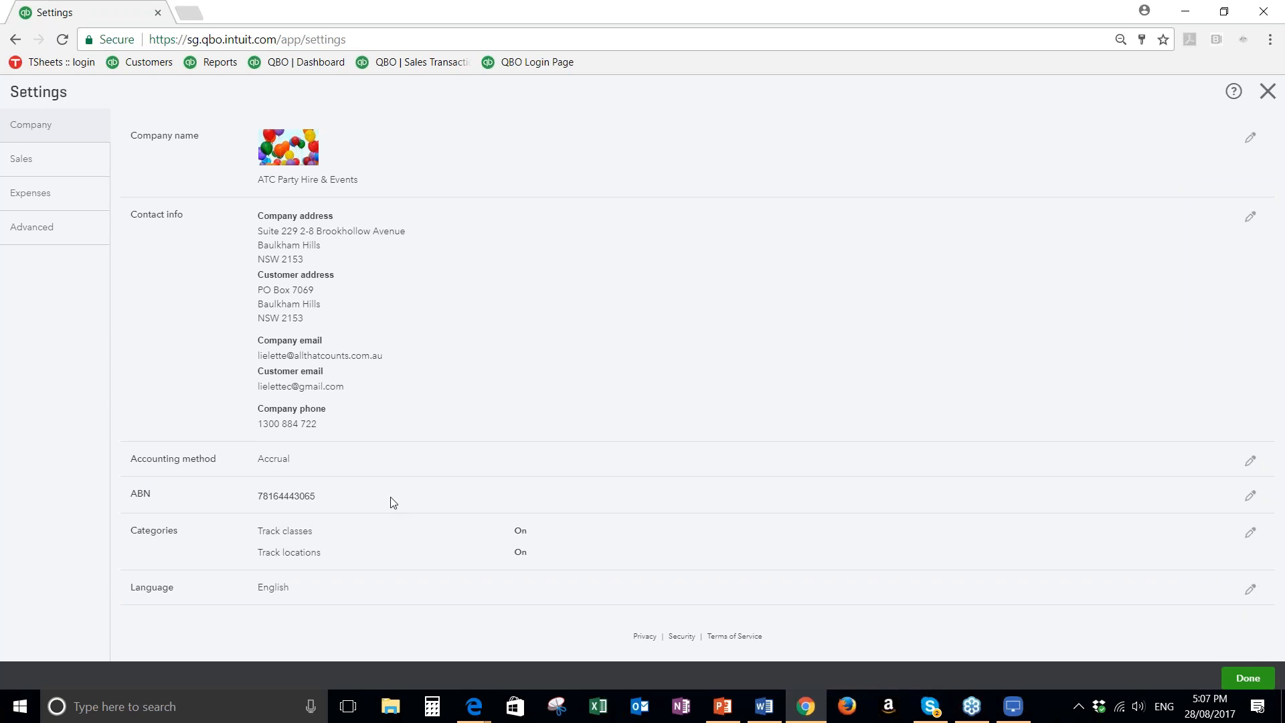
Go from the sales settings to the custom form styles and open the Standard style for editing
{"action": "left_click", "coordinate": [30, 173]}
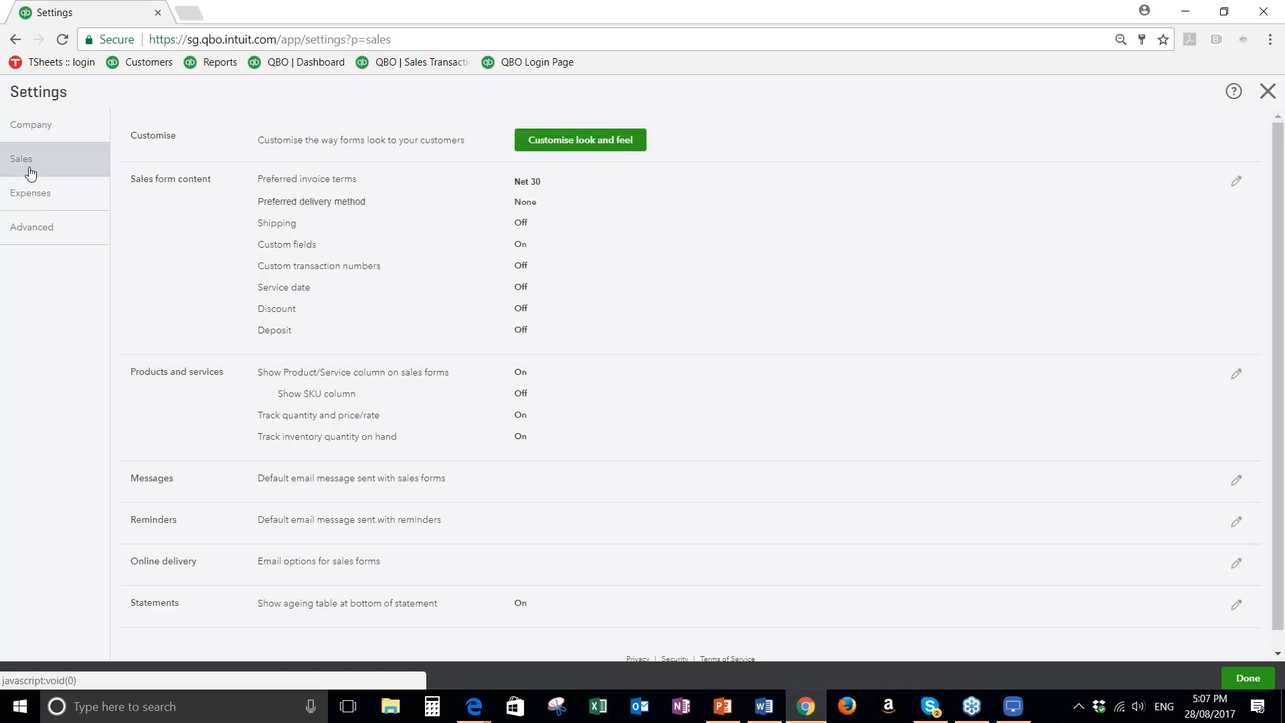
{"action": "left_click", "coordinate": [590, 144]}
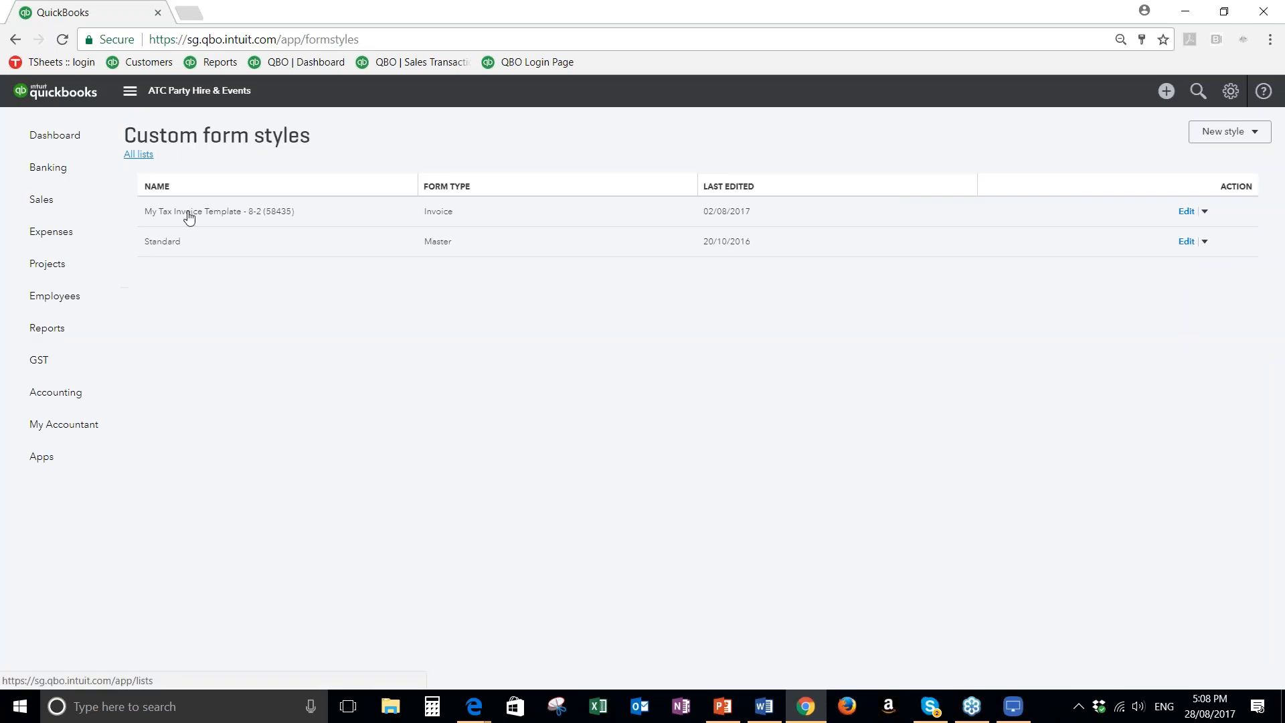
{"action": "left_click", "coordinate": [1182, 242]}
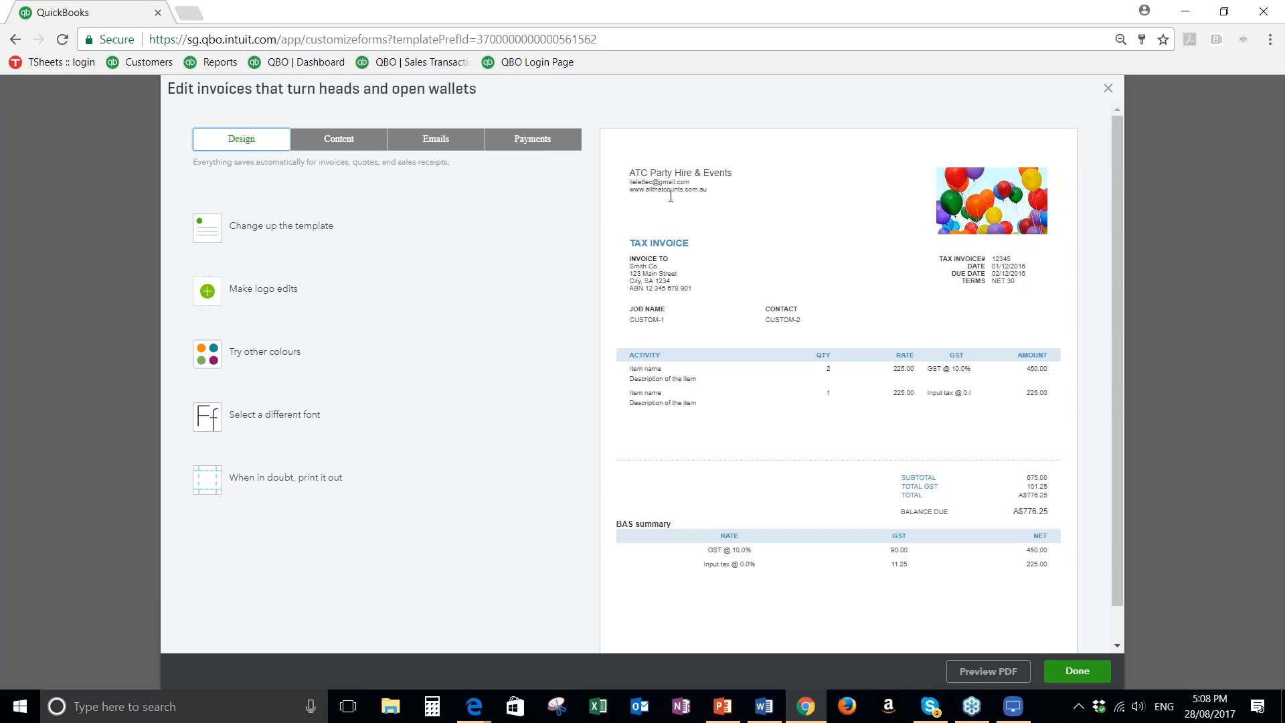
Look at the form's content sections, and try different accent colours in its design, ending with dark green #2a651d
{"action": "left_click", "coordinate": [336, 149]}
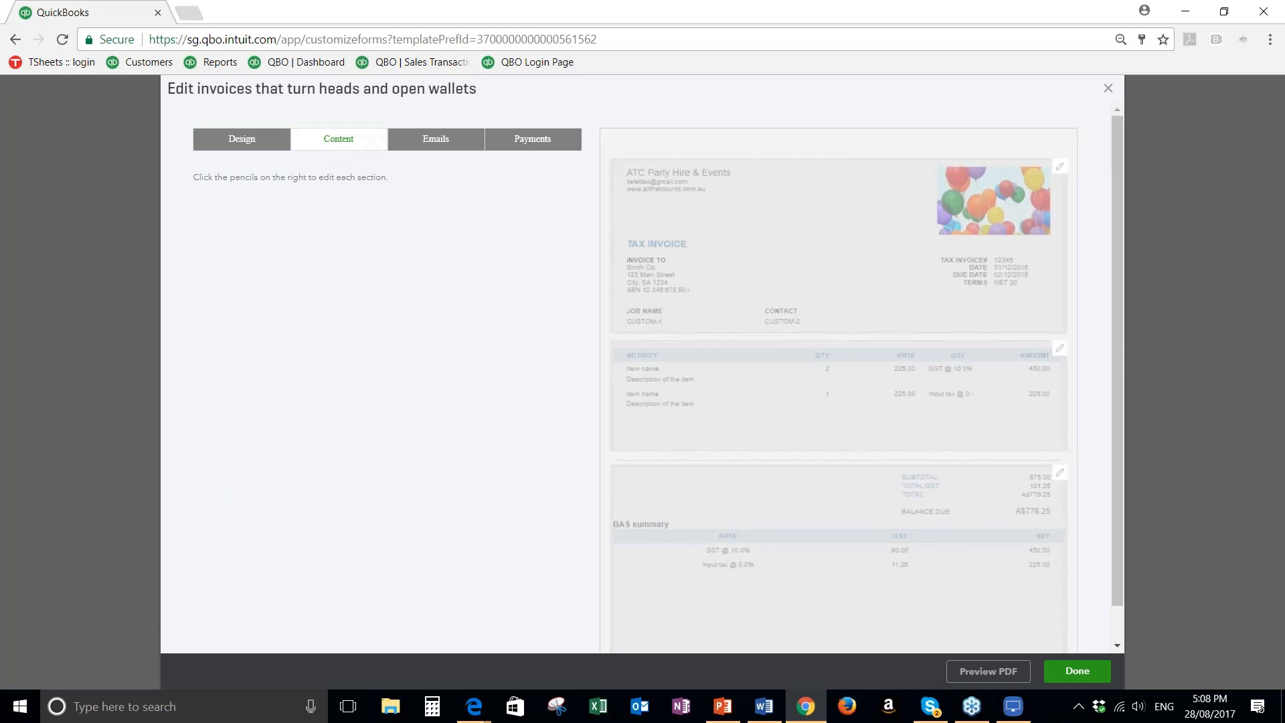
{"action": "left_click", "coordinate": [228, 140]}
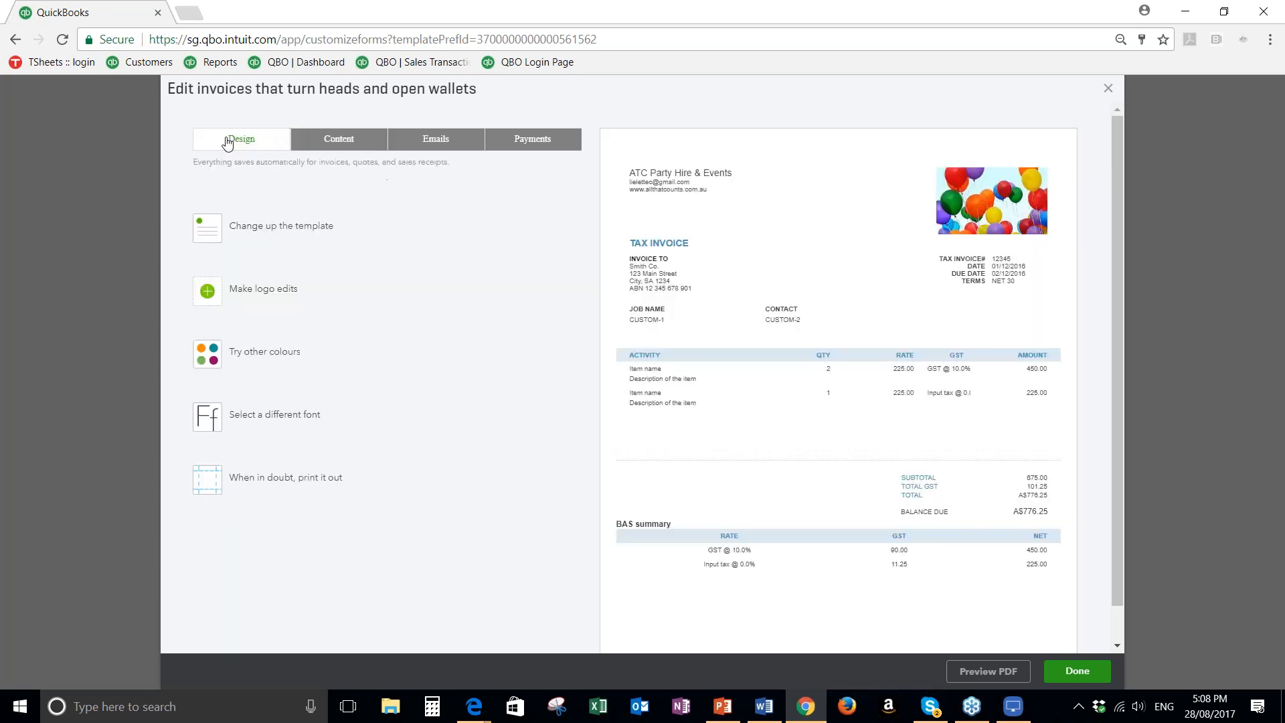
{"action": "left_click", "coordinate": [261, 358]}
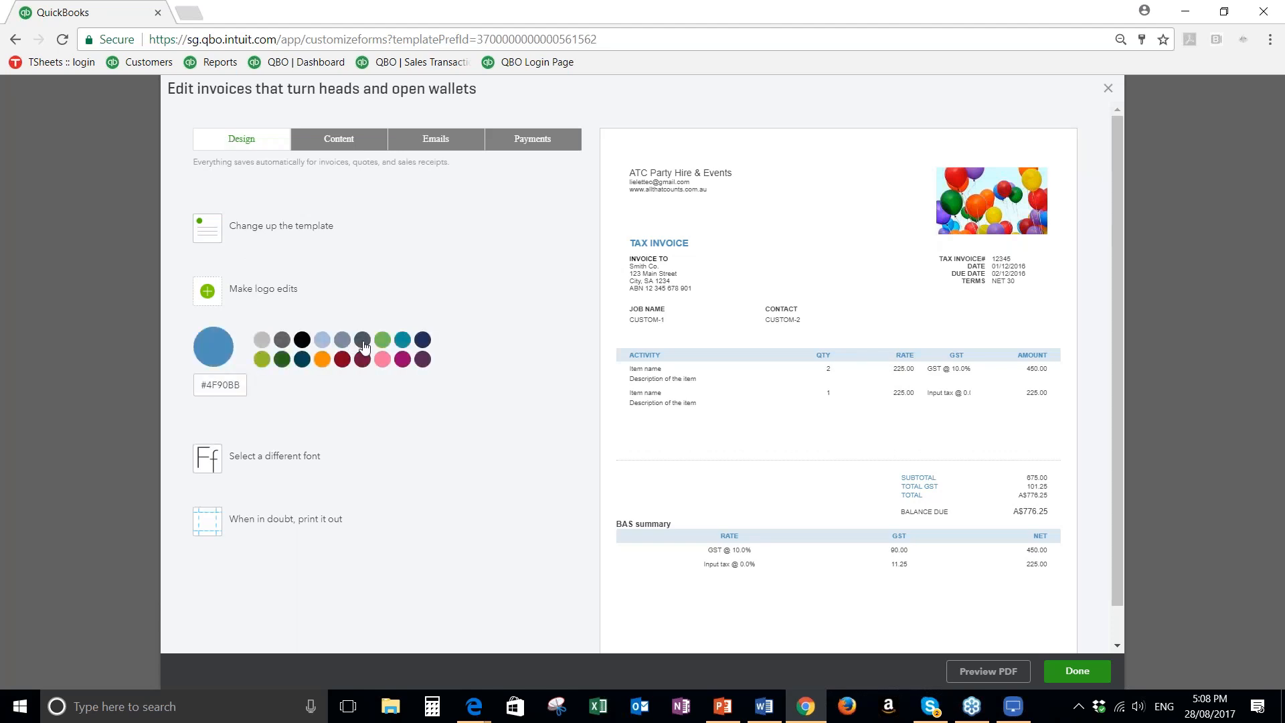
{"action": "left_click", "coordinate": [363, 342]}
{"action": "left_click", "coordinate": [423, 340]}
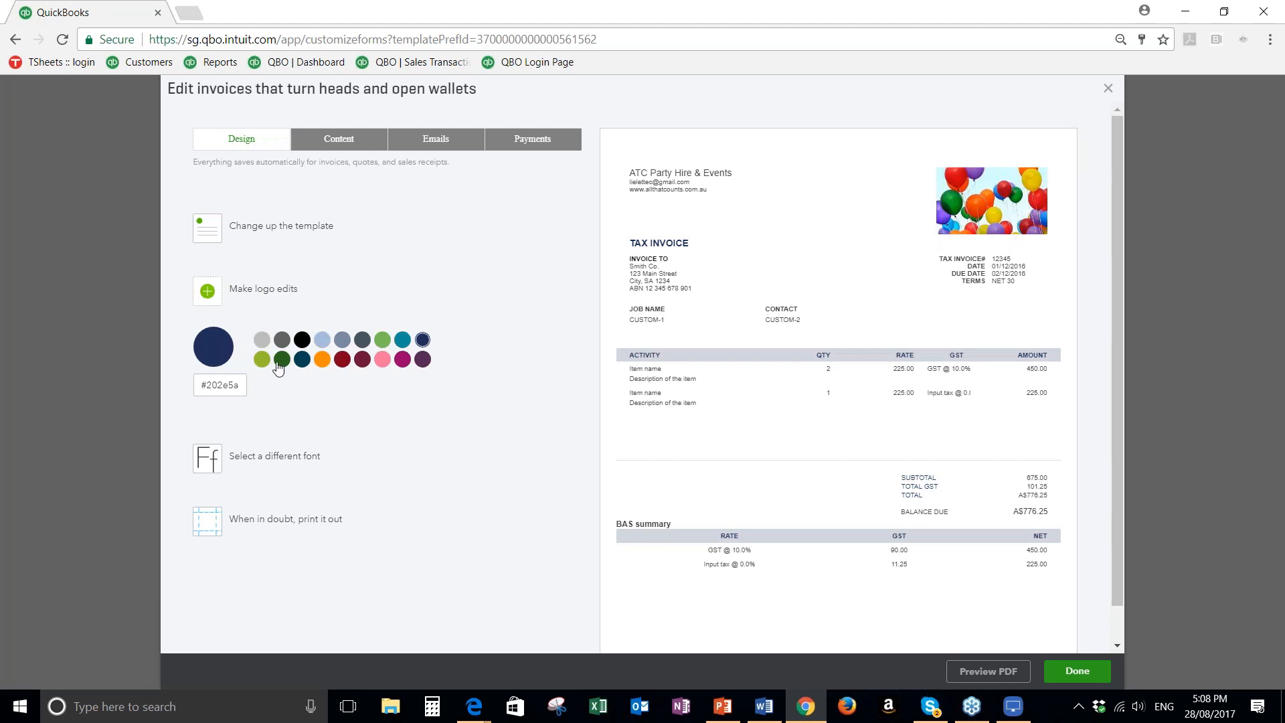
{"action": "left_click", "coordinate": [280, 362]}
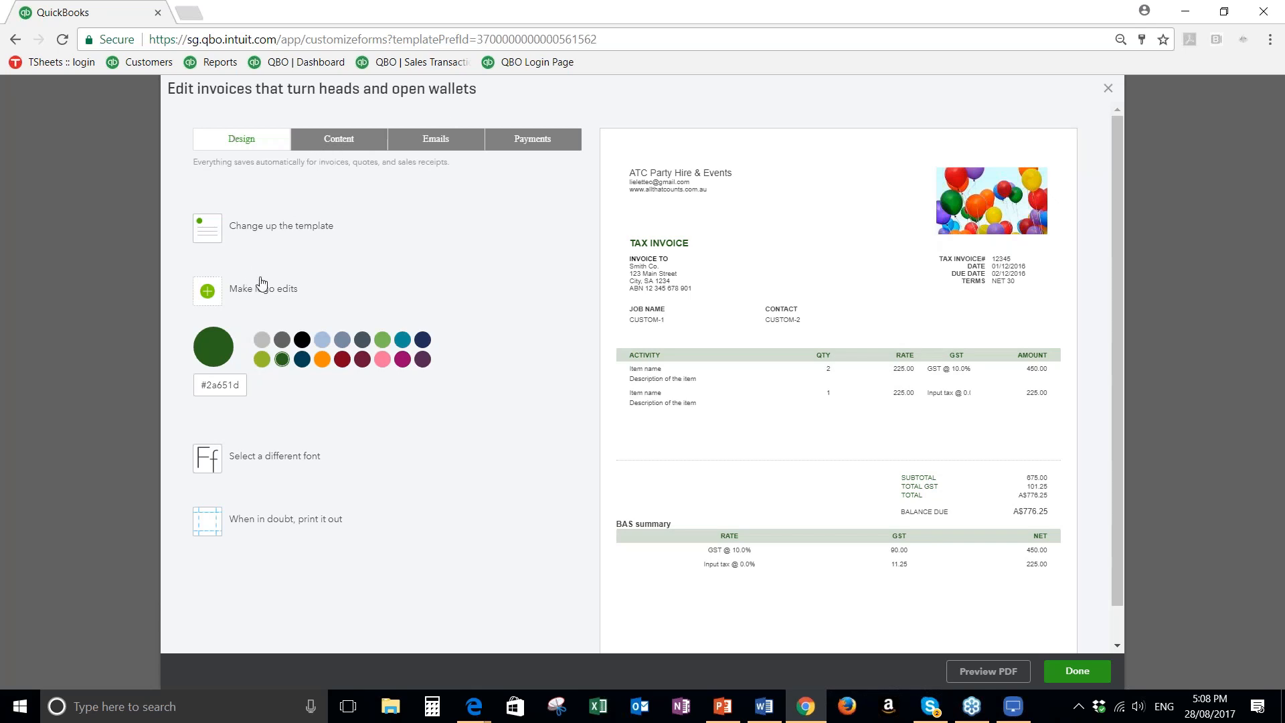
Try the Helvetica font at 12pt on the invoice form, and exit the editor without saving
{"action": "scroll", "coordinate": [258, 303], "scroll_direction": "down", "scroll_amount": 1}
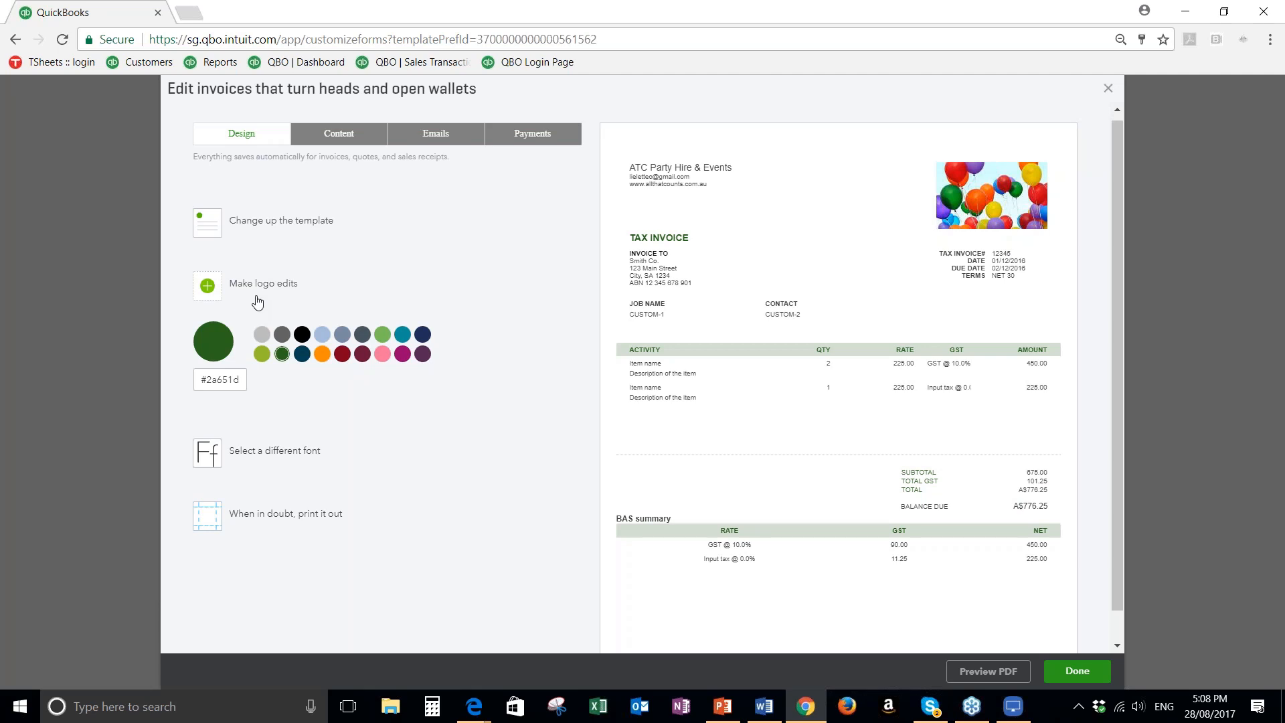
{"action": "scroll", "coordinate": [257, 302], "scroll_direction": "down", "scroll_amount": 1}
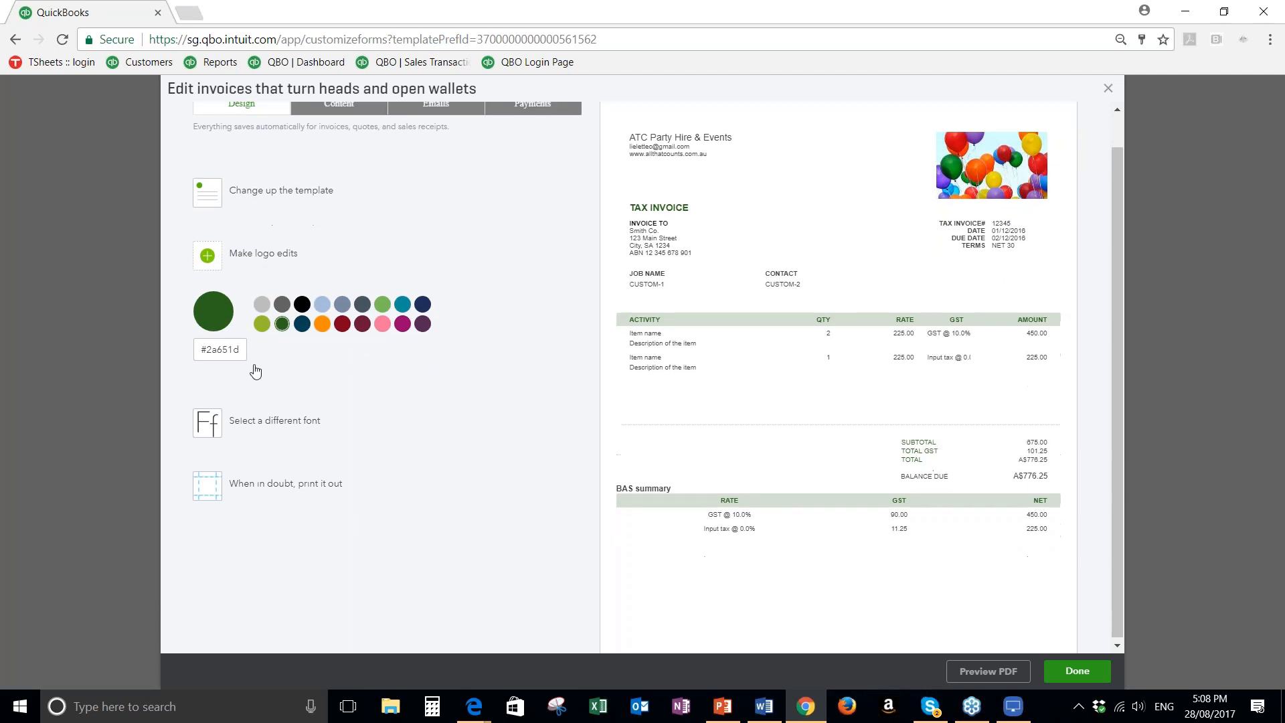
{"action": "left_click", "coordinate": [261, 420]}
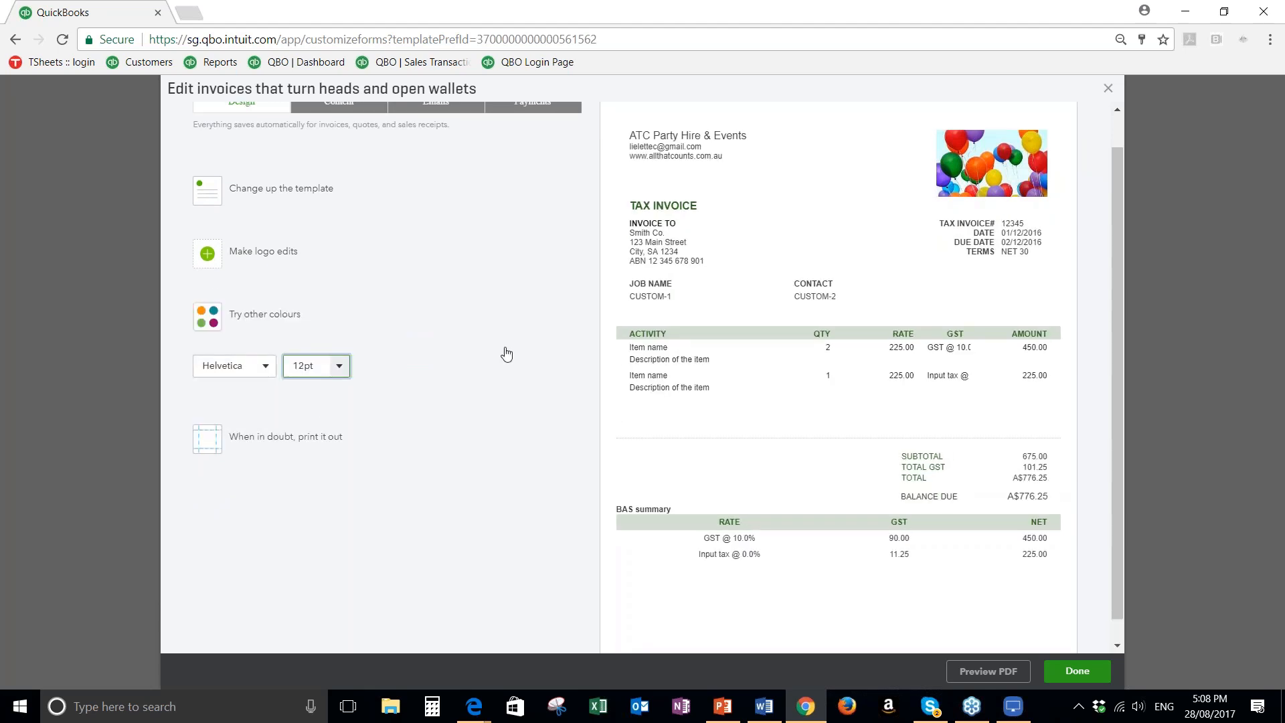
{"action": "scroll", "coordinate": [507, 354], "scroll_direction": "up", "scroll_amount": 1}
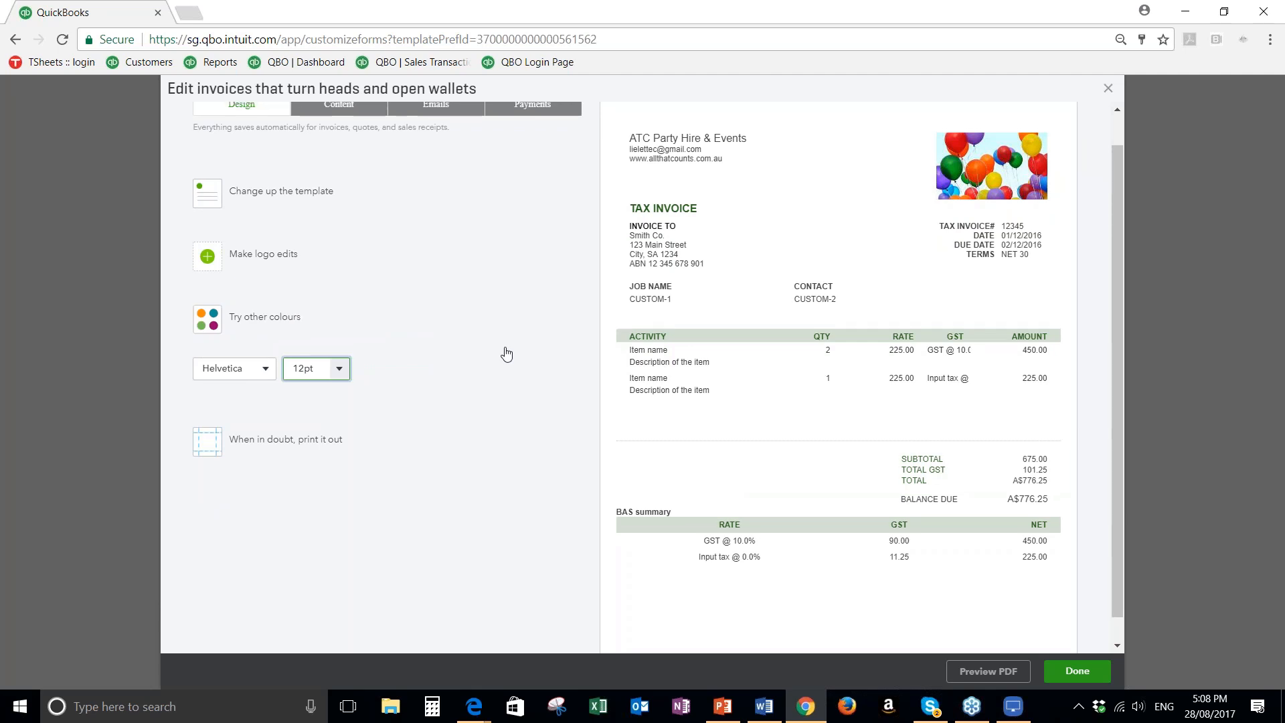
{"action": "scroll", "coordinate": [507, 355], "scroll_direction": "up", "scroll_amount": 1}
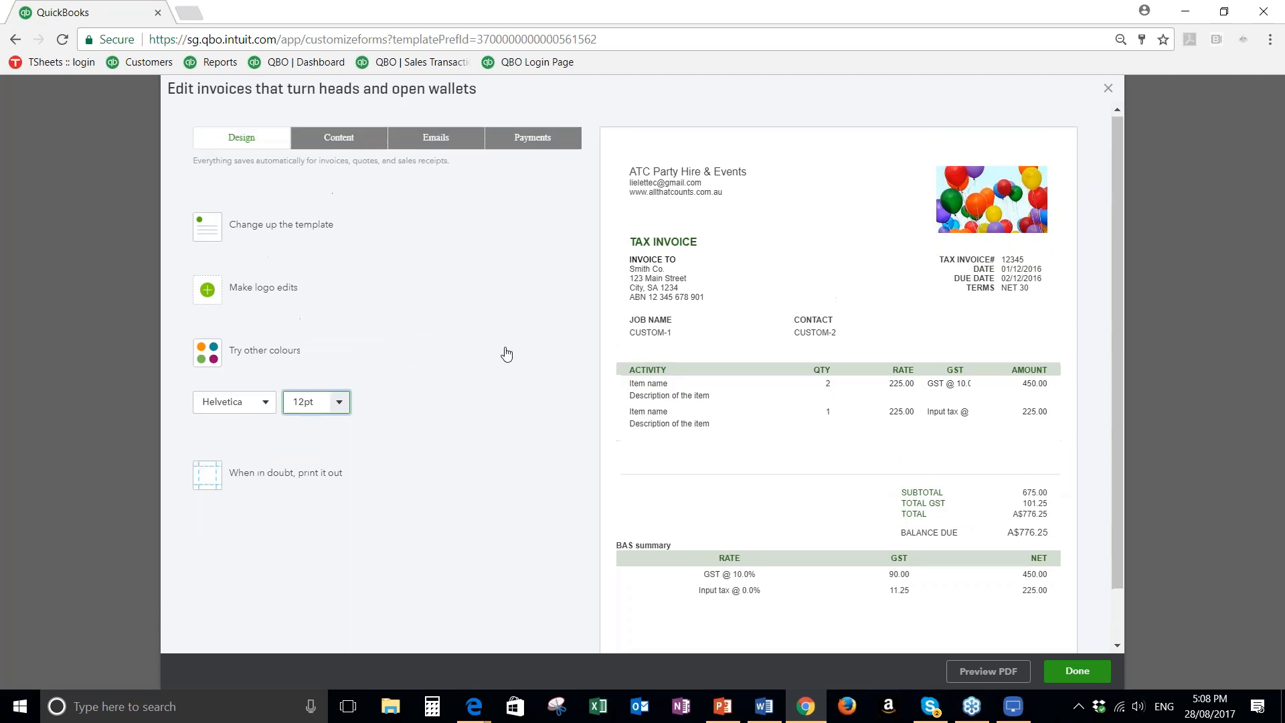
{"action": "left_click", "coordinate": [1108, 89]}
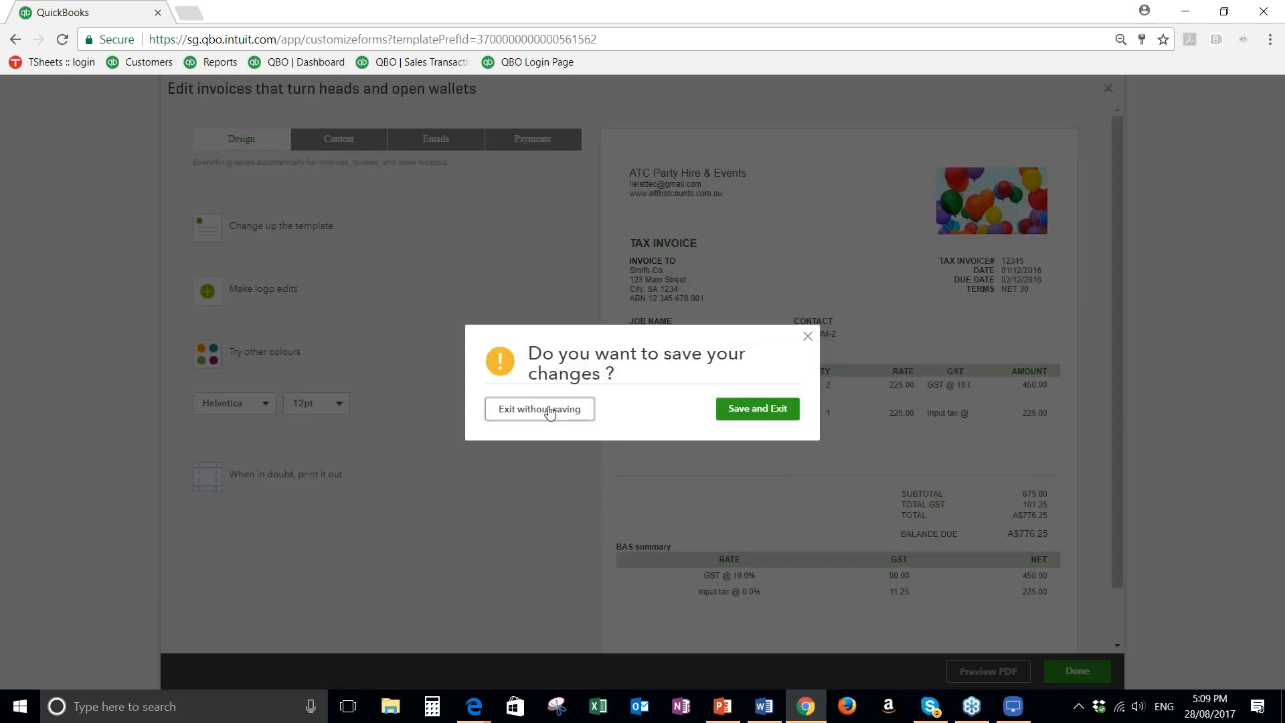
{"action": "left_click", "coordinate": [543, 413]}
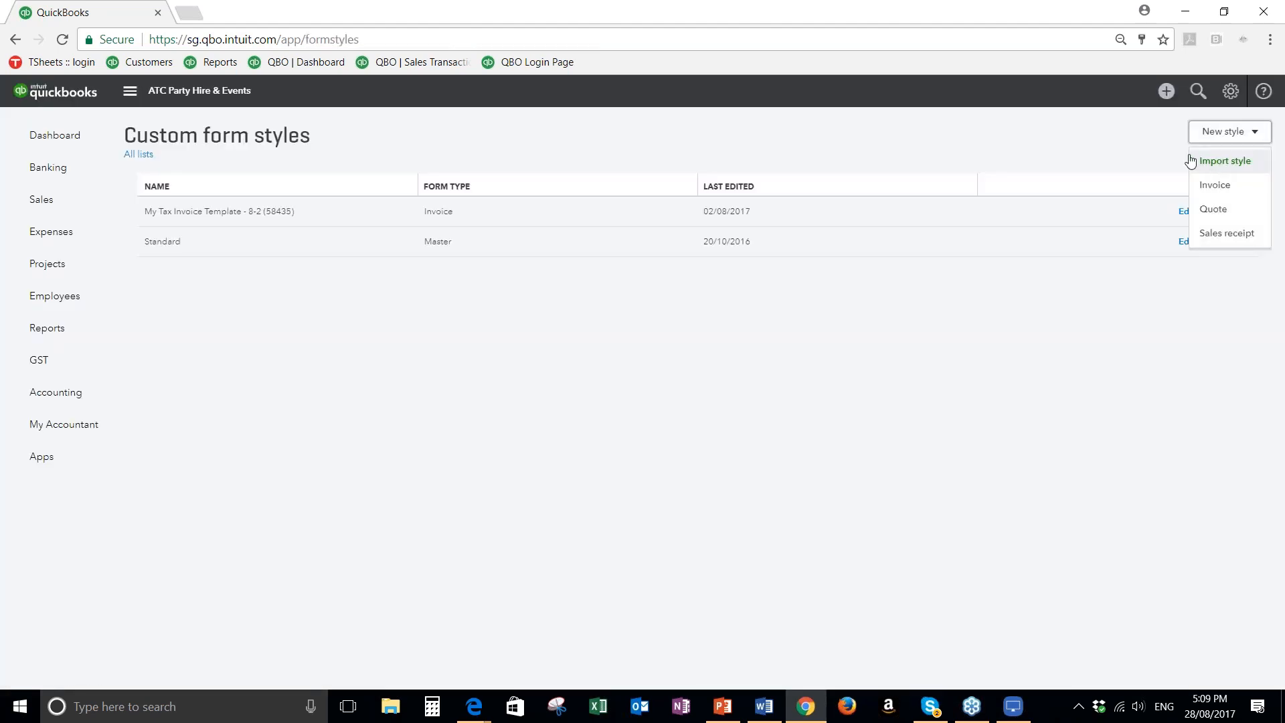
{"action": "left_click", "coordinate": [1078, 165]}
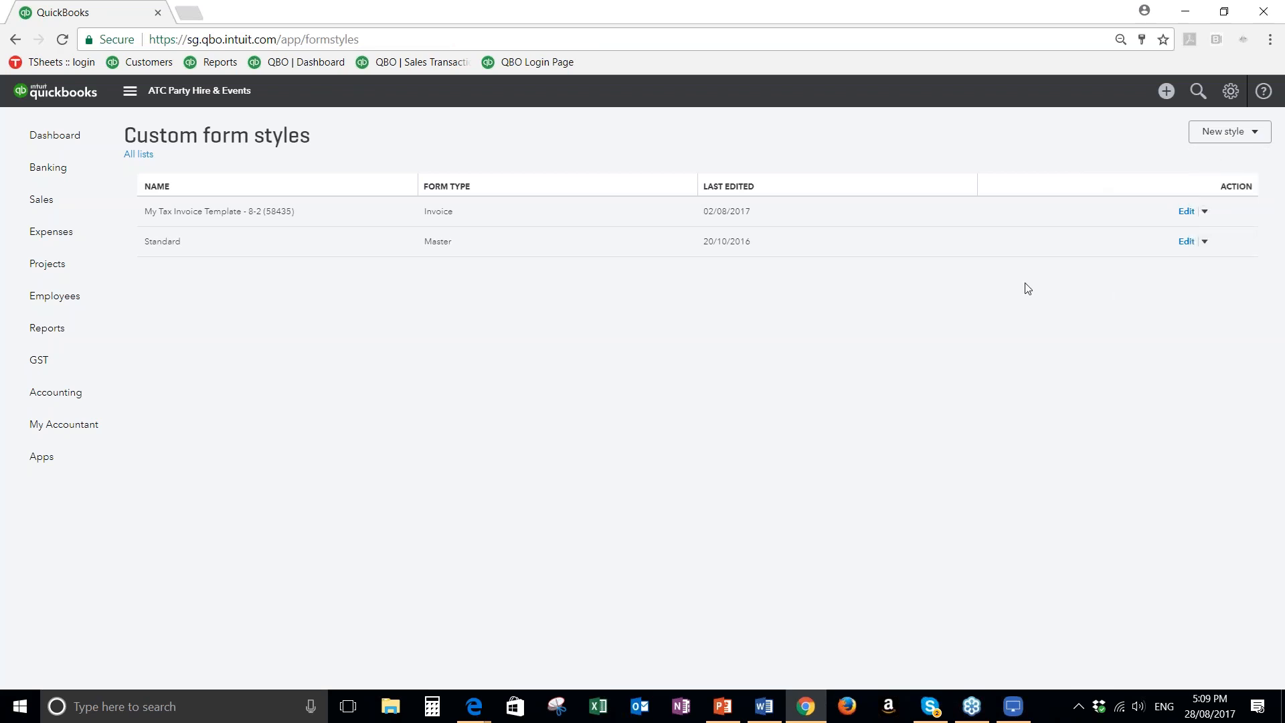
{"action": "left_click", "coordinate": [1257, 134]}
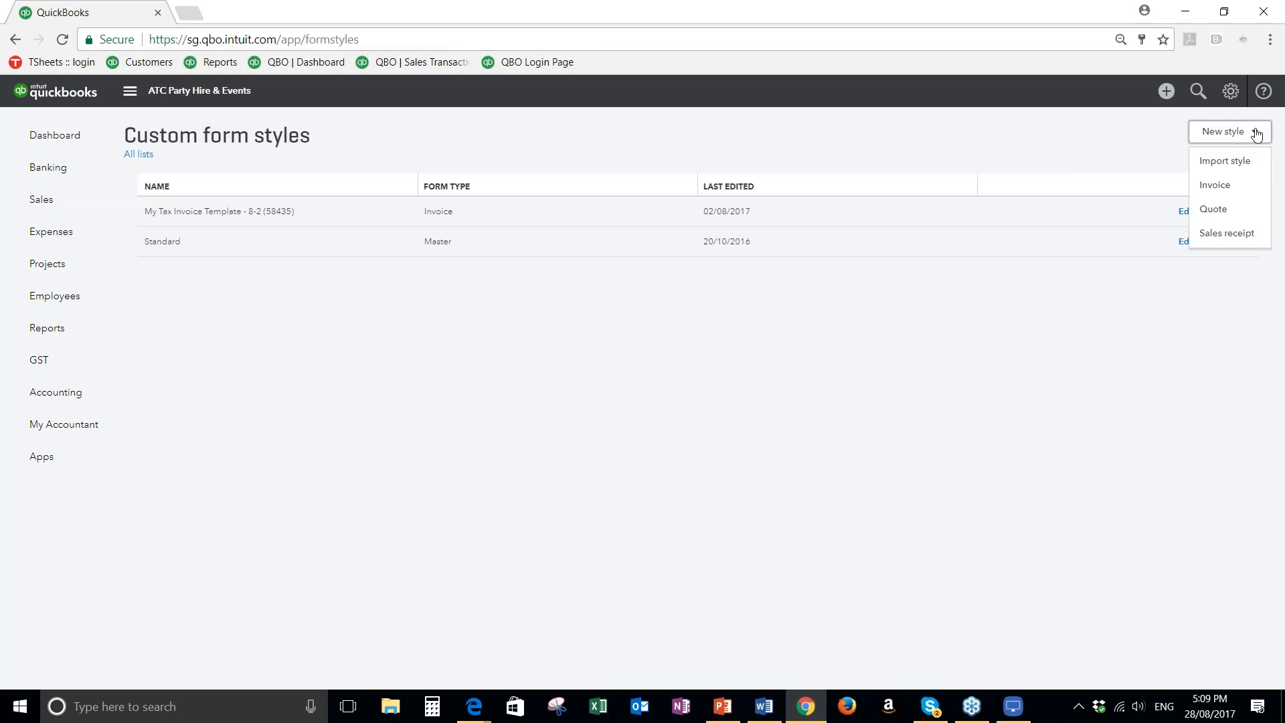
{"action": "left_click", "coordinate": [436, 321]}
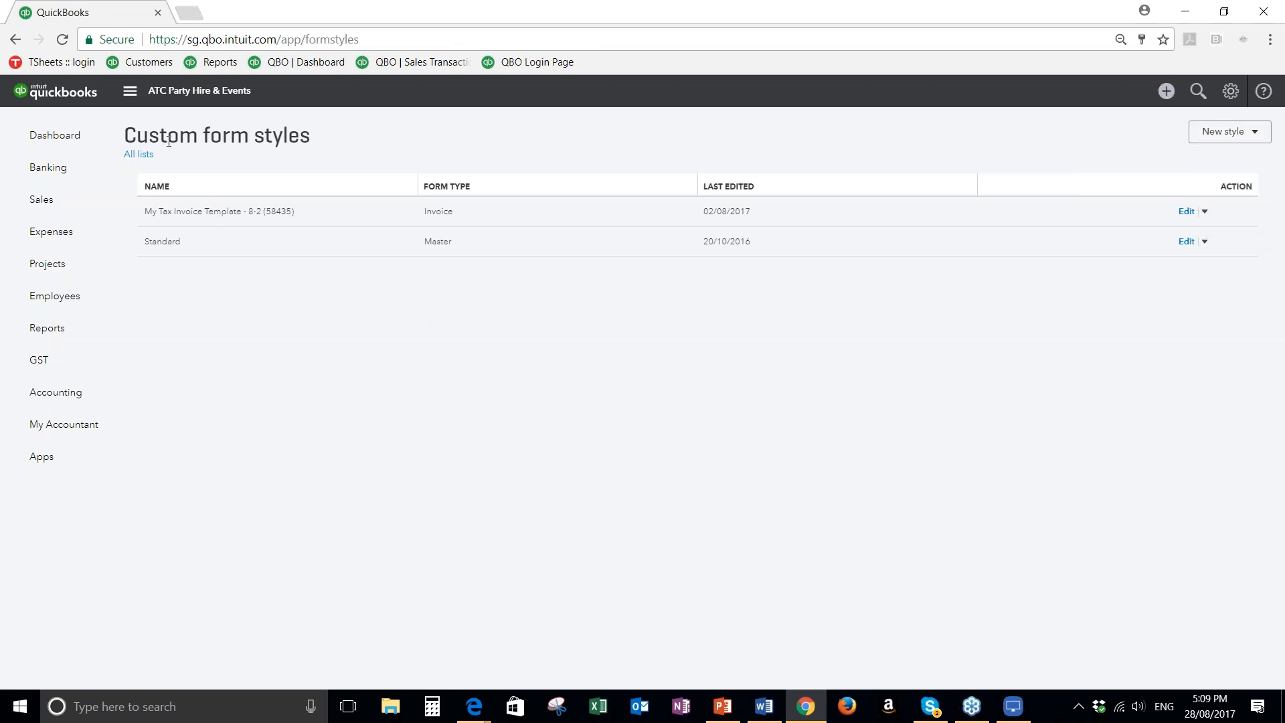
Go to the sales section of the company settings and open the sales form content for editing
{"action": "left_click", "coordinate": [1231, 92]}
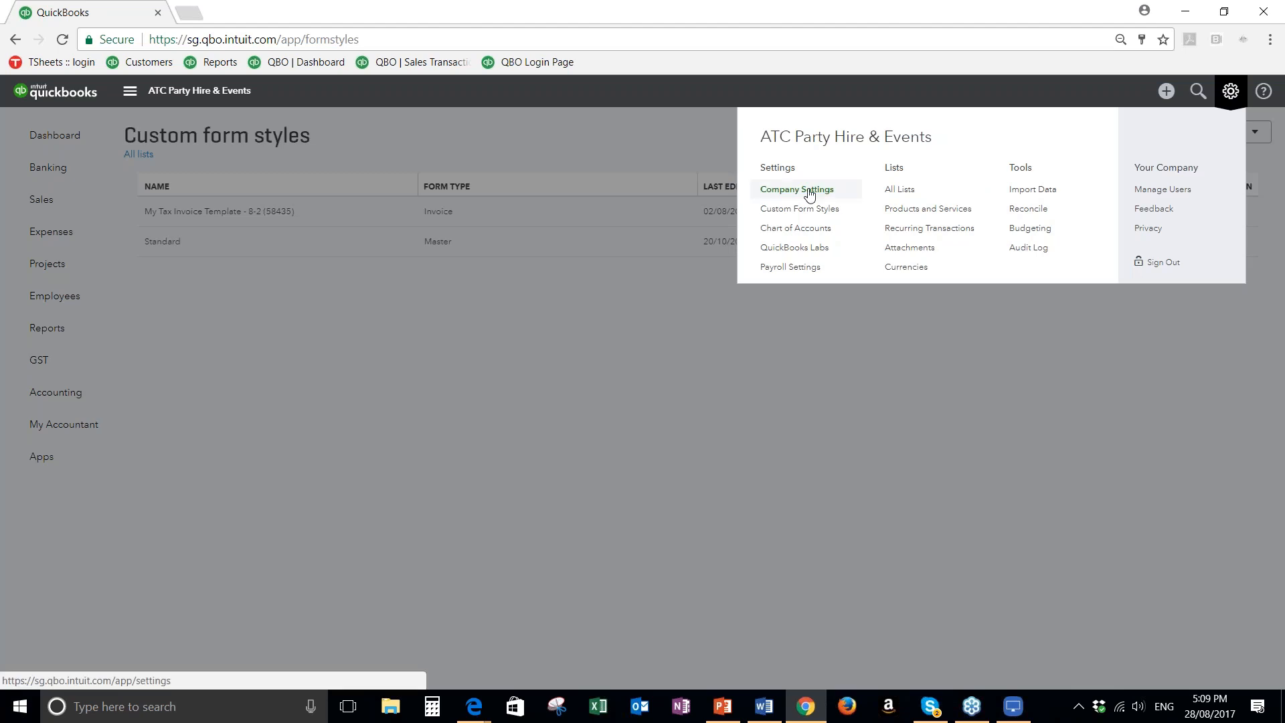
{"action": "left_click", "coordinate": [788, 193]}
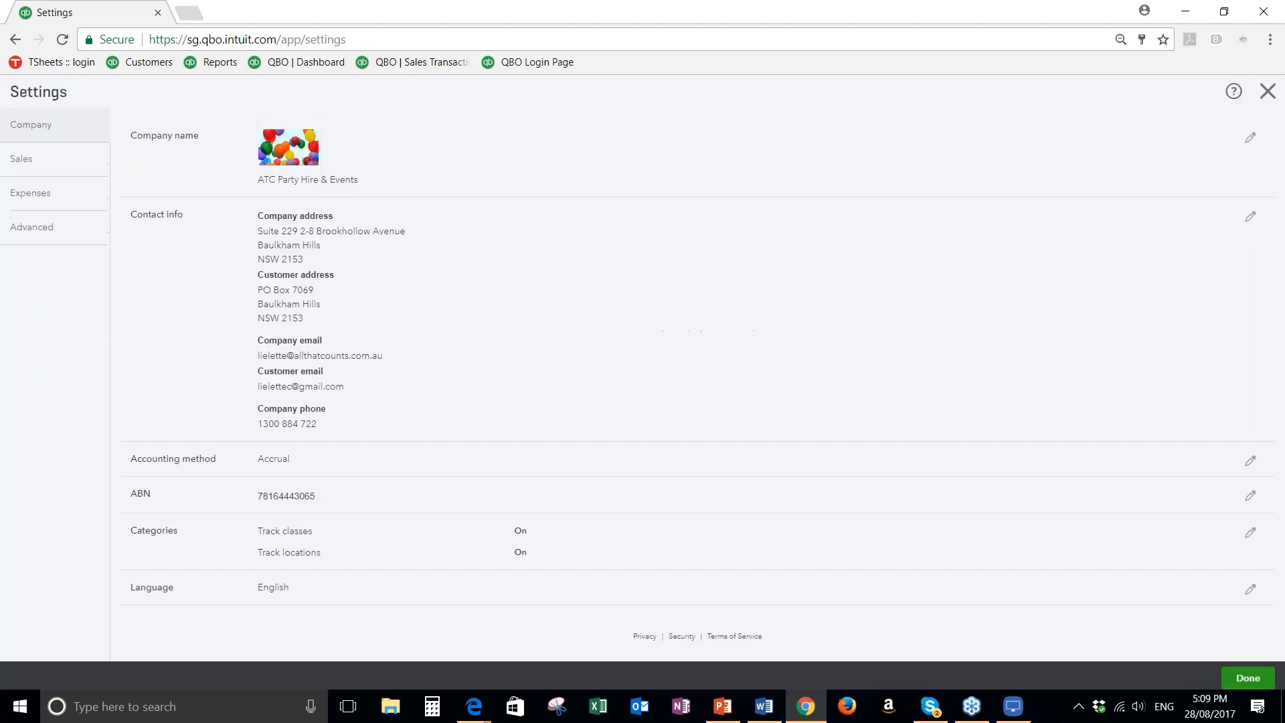
{"action": "left_click", "coordinate": [27, 164]}
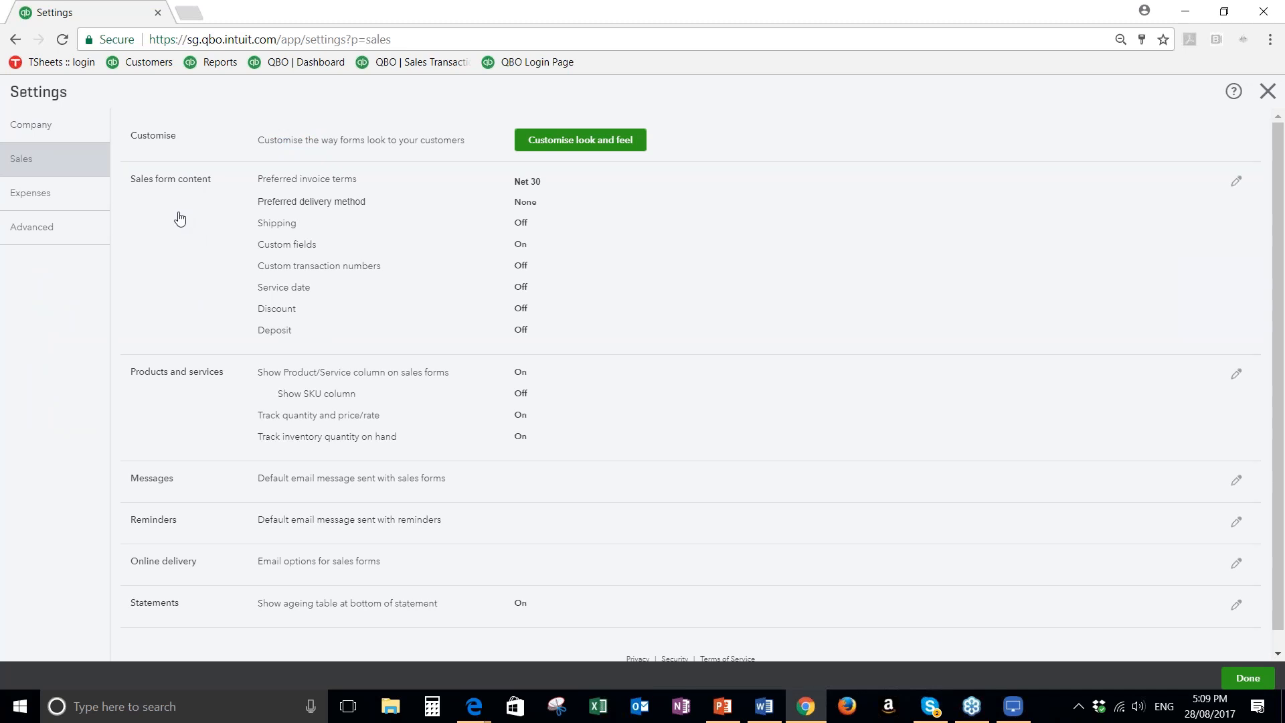
{"action": "left_click", "coordinate": [736, 230]}
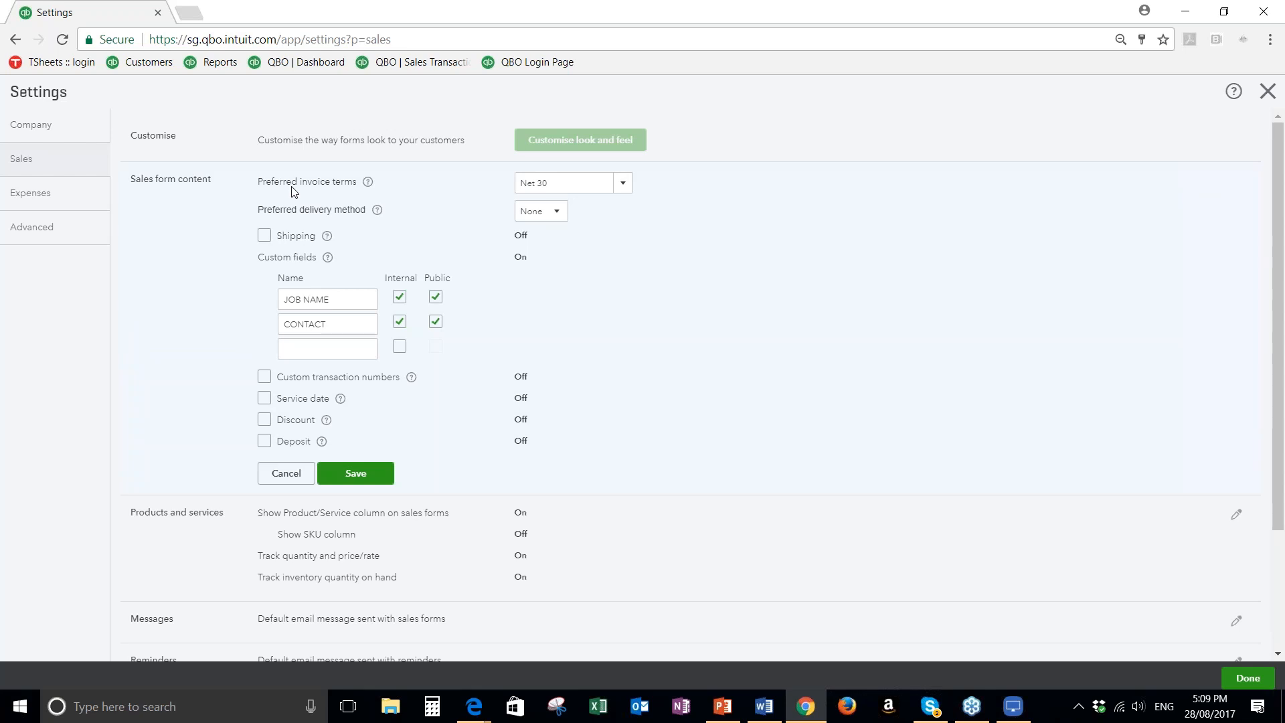
Add a new preferred invoice term named 14 Days, due in a fixed number of 14 days
{"action": "left_click", "coordinate": [620, 187]}
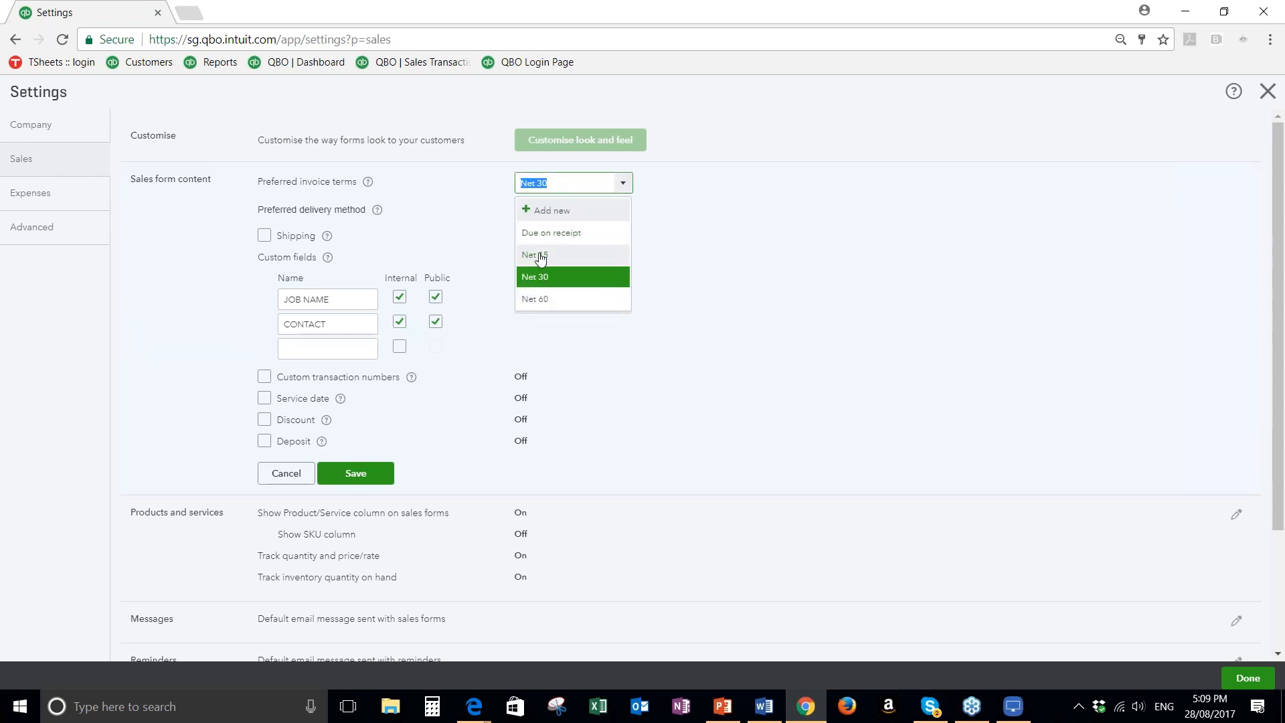
{"action": "left_click", "coordinate": [533, 255]}
{"action": "left_click", "coordinate": [617, 185]}
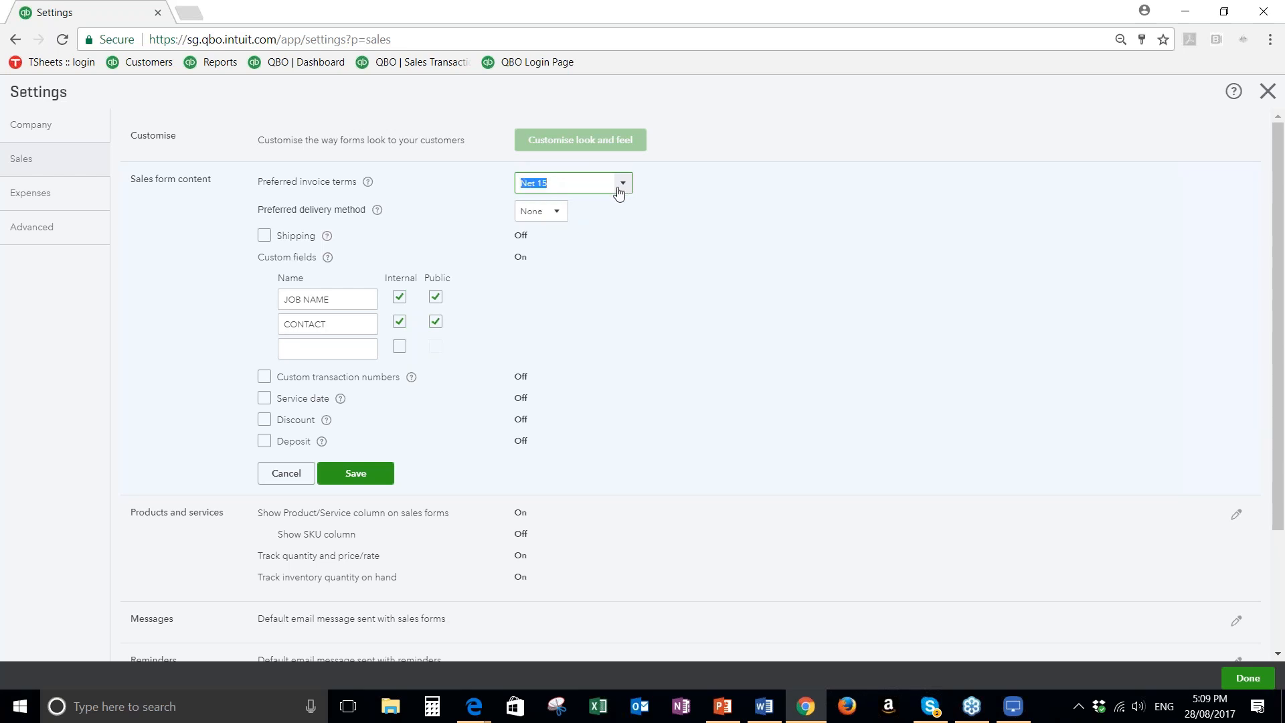
{"action": "left_click", "coordinate": [573, 215]}
{"action": "type", "text": "14 Days"}
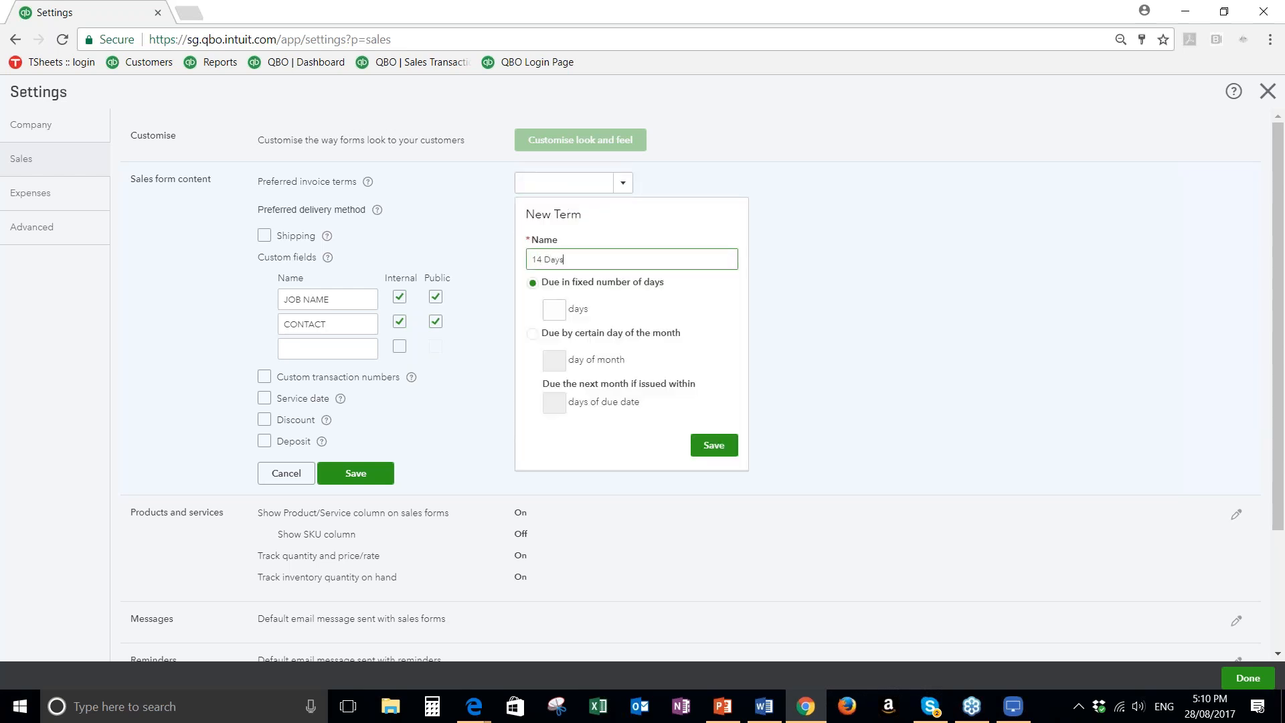
{"action": "left_click", "coordinate": [555, 309]}
{"action": "type", "text": "14"}
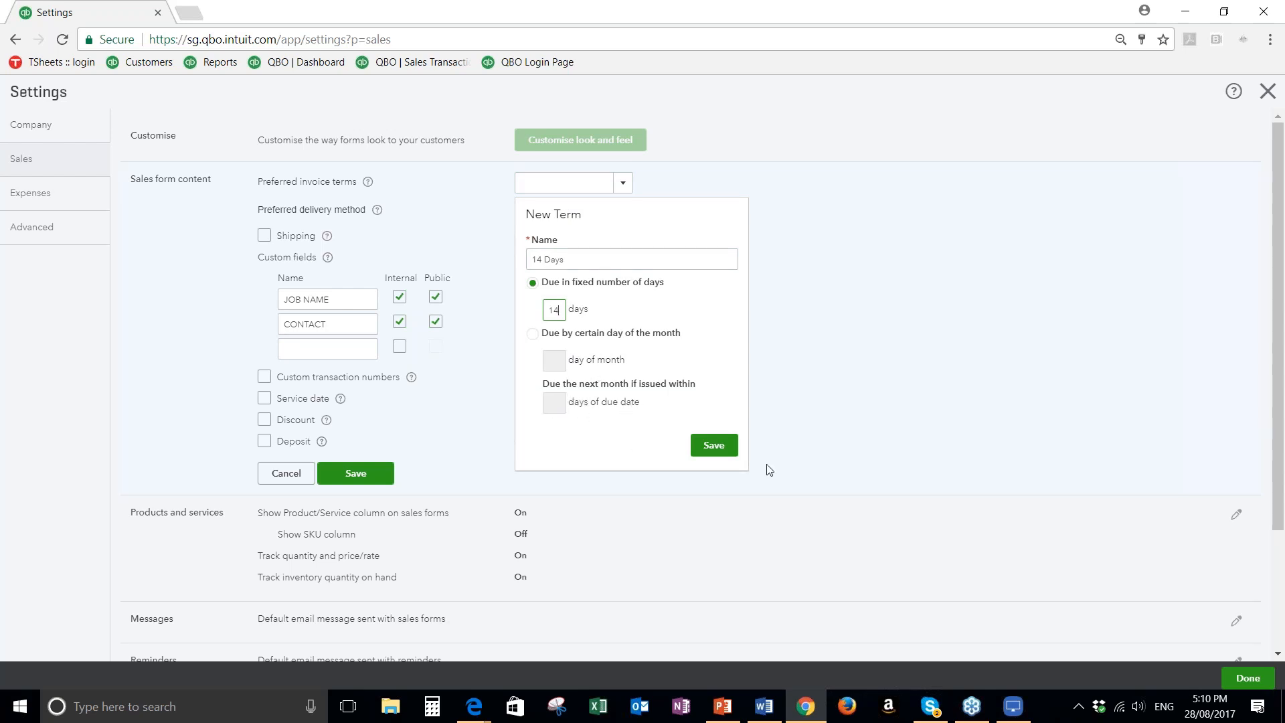
{"action": "left_click", "coordinate": [716, 450]}
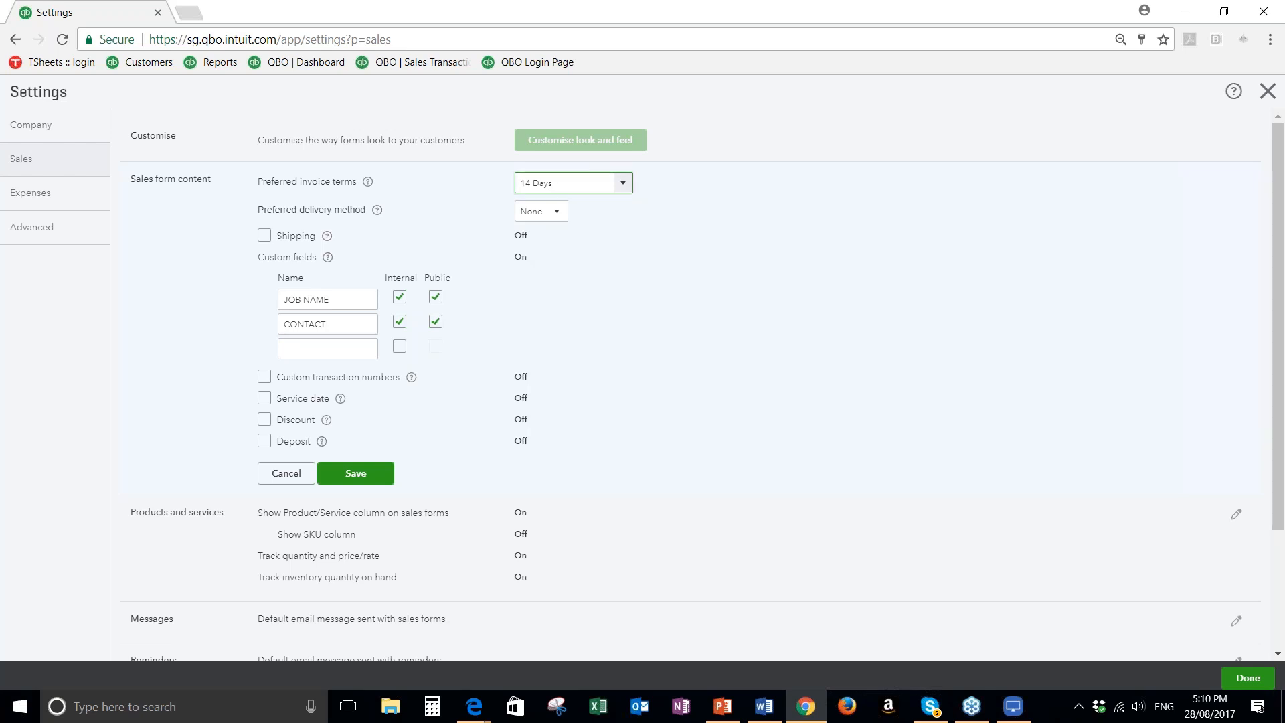
{"action": "left_click", "coordinate": [625, 193]}
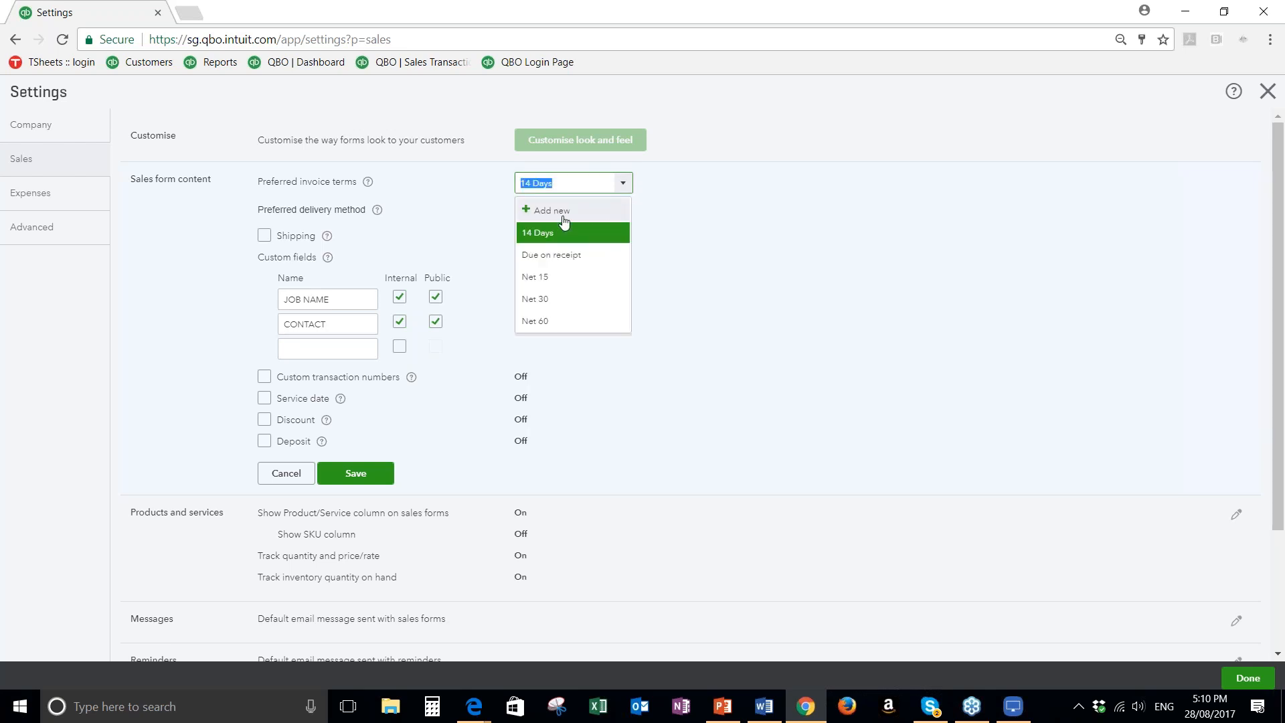
{"action": "left_click", "coordinate": [677, 234]}
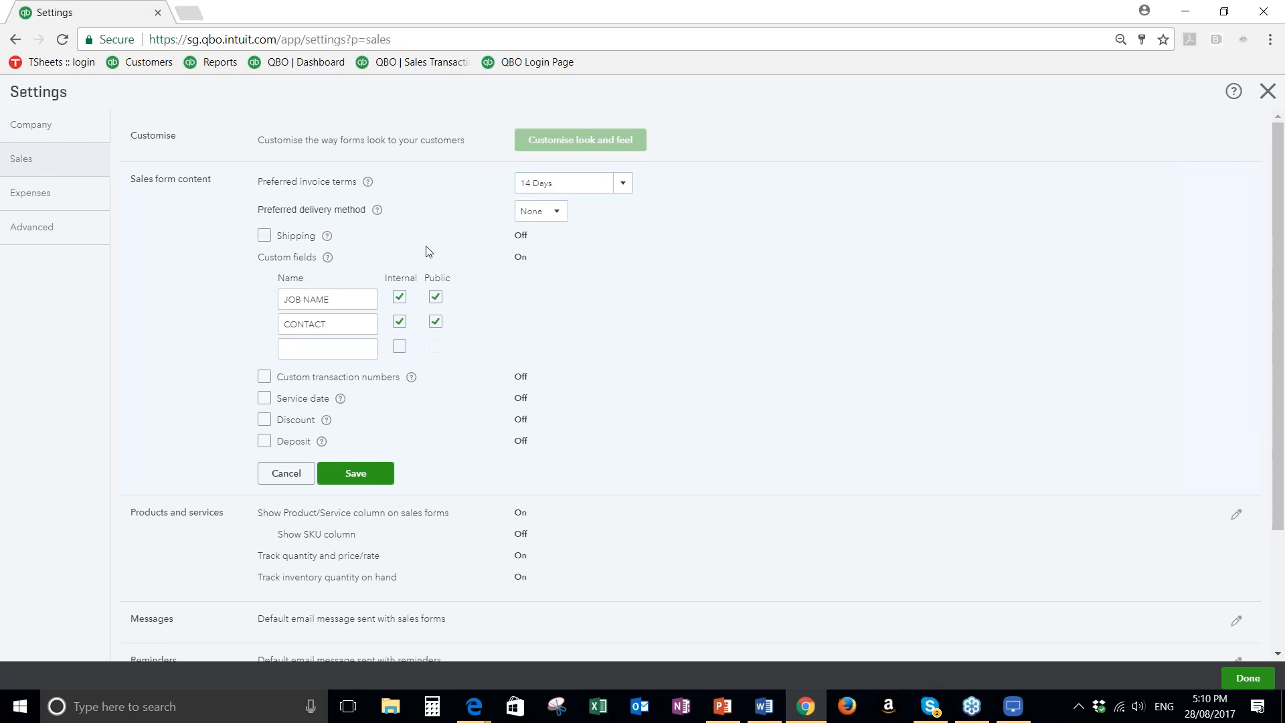
Turn on custom transaction numbers, service date, discount and deposit for sales forms, and save the sales form content
{"action": "left_click", "coordinate": [267, 237]}
{"action": "left_click", "coordinate": [265, 236]}
{"action": "left_click", "coordinate": [263, 380]}
{"action": "left_click", "coordinate": [266, 420]}
{"action": "left_click", "coordinate": [267, 441]}
{"action": "left_click", "coordinate": [368, 480]}
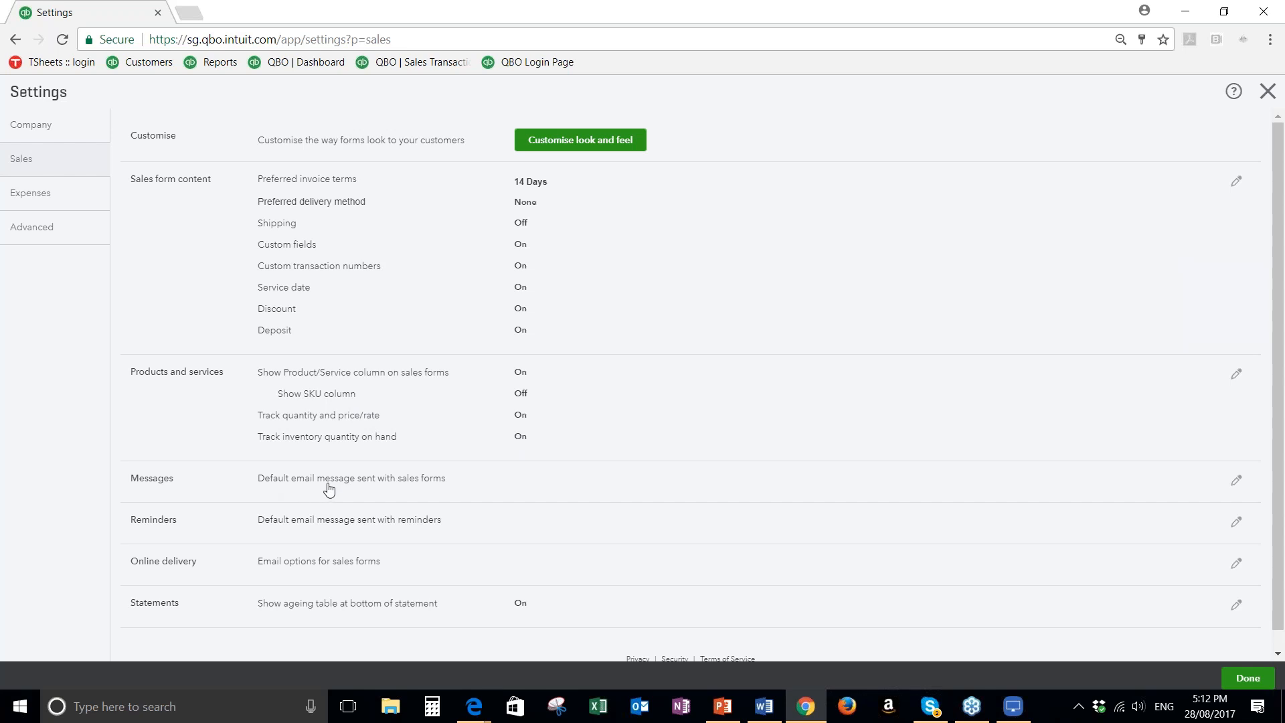
Review the default sales form email message, try Invoices and other sales forms for its lower message, and open the default reminder message
{"action": "left_click", "coordinate": [367, 497]}
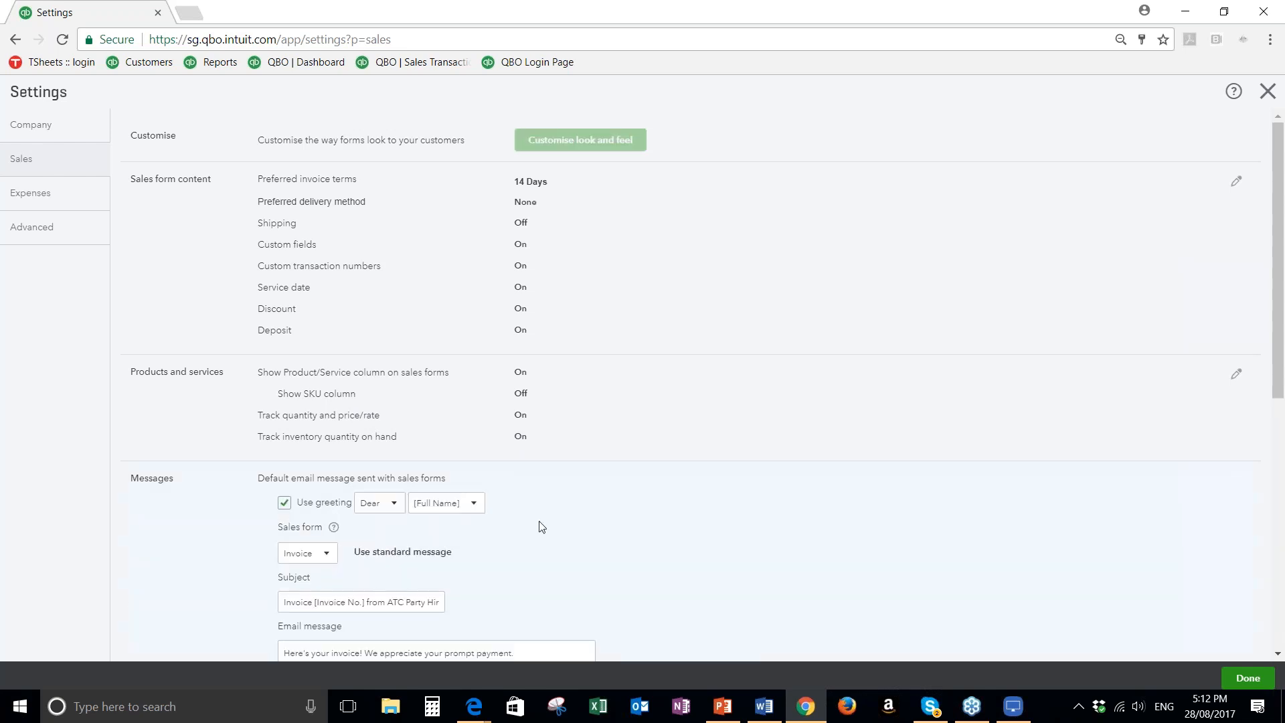
{"action": "scroll", "coordinate": [476, 513], "scroll_direction": "down", "scroll_amount": 2}
{"action": "scroll", "coordinate": [476, 513], "scroll_direction": "down", "scroll_amount": 1}
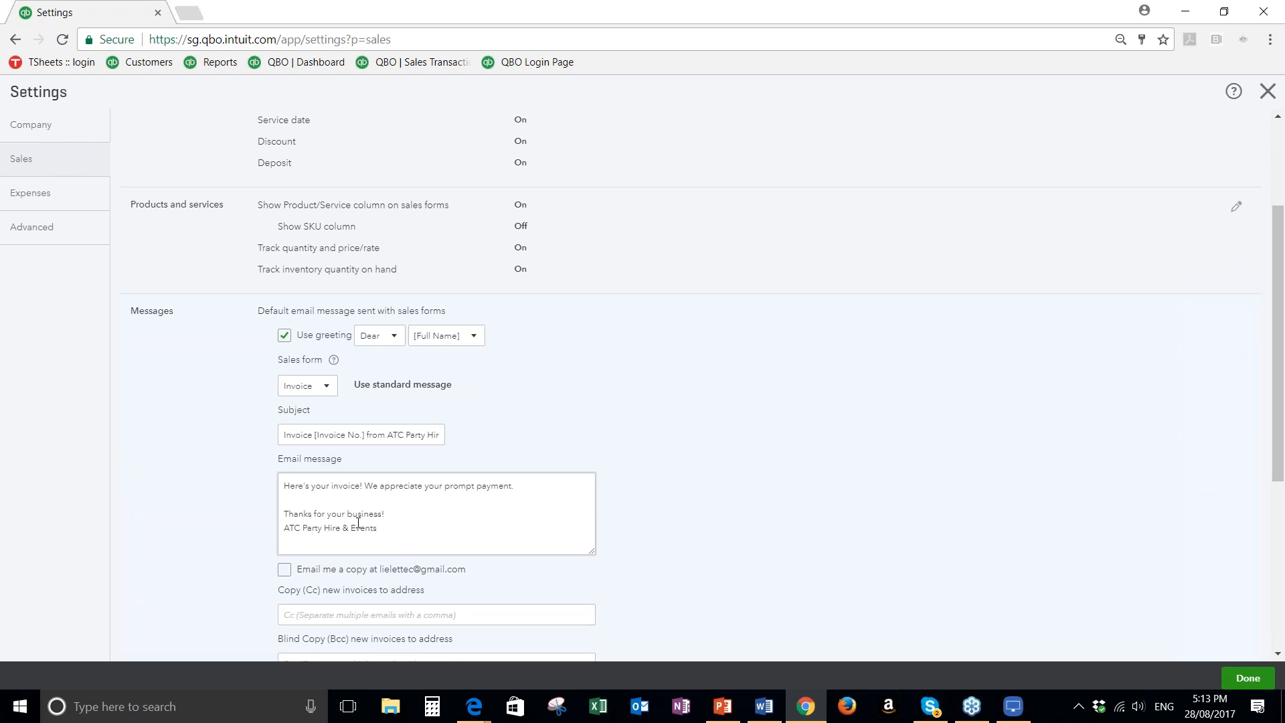
{"action": "scroll", "coordinate": [358, 522], "scroll_direction": "down", "scroll_amount": 1}
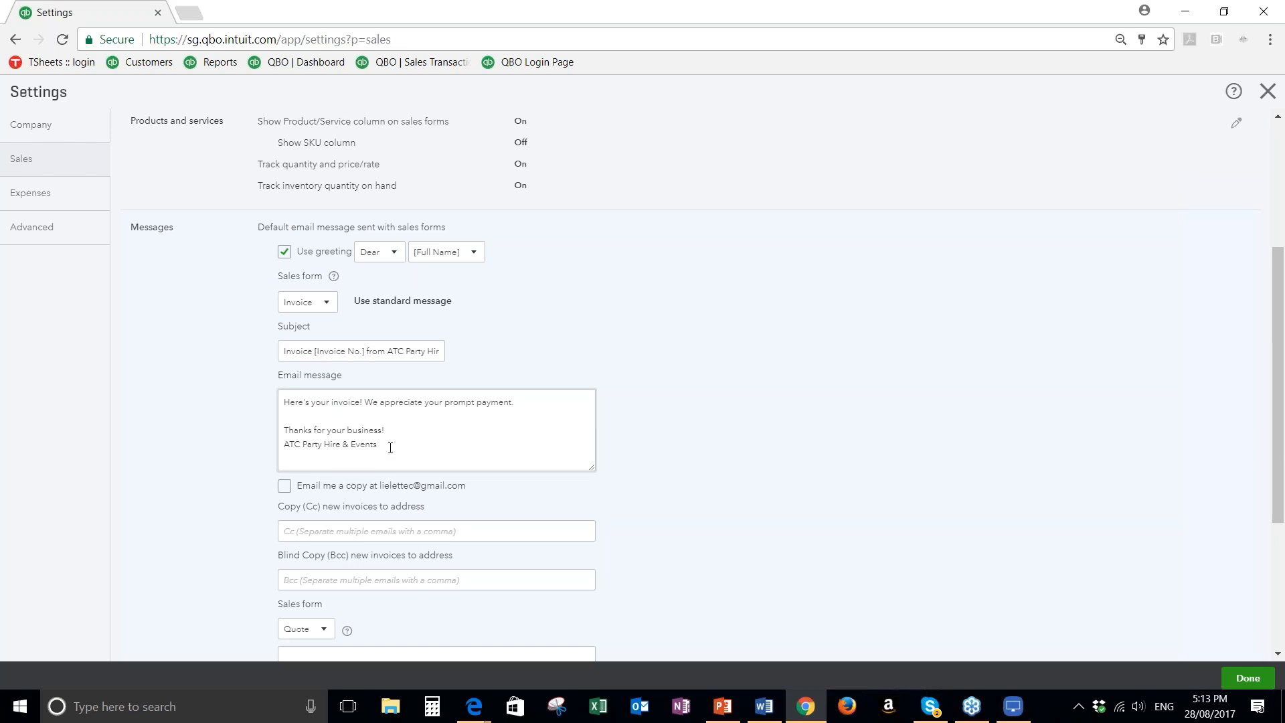
{"action": "left_click", "coordinate": [284, 488]}
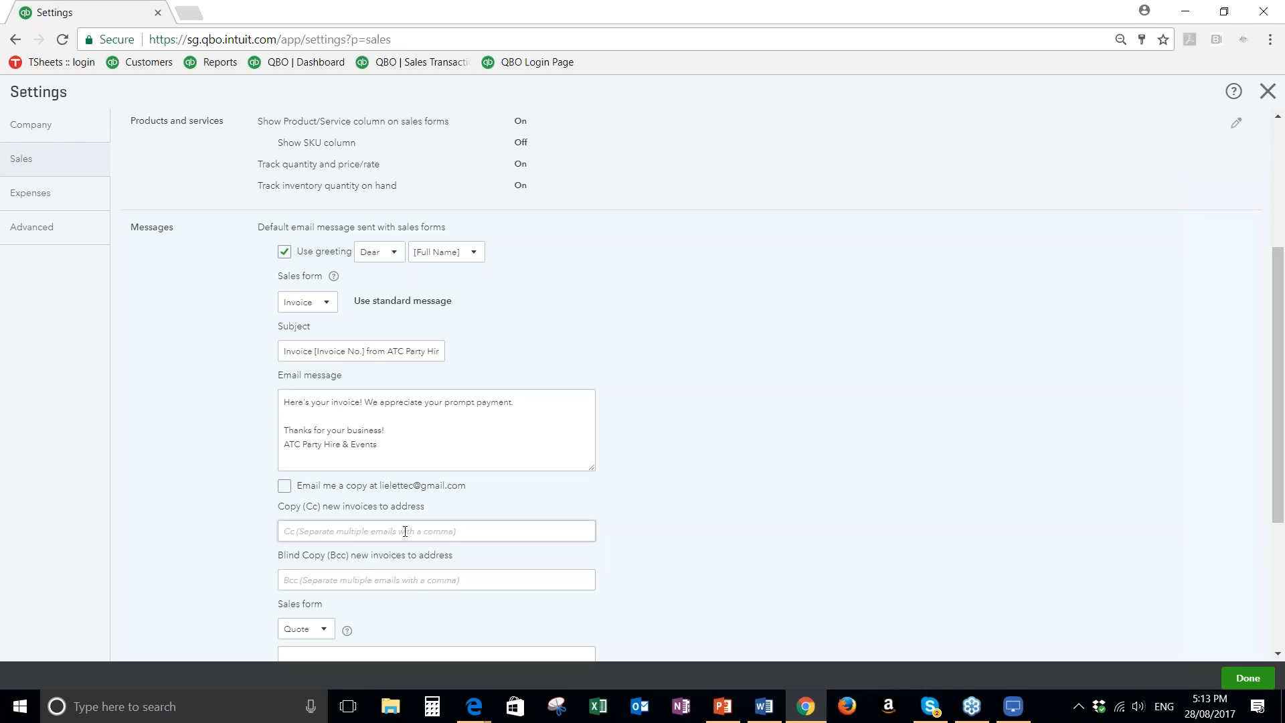
{"action": "scroll", "coordinate": [373, 554], "scroll_direction": "down", "scroll_amount": 1}
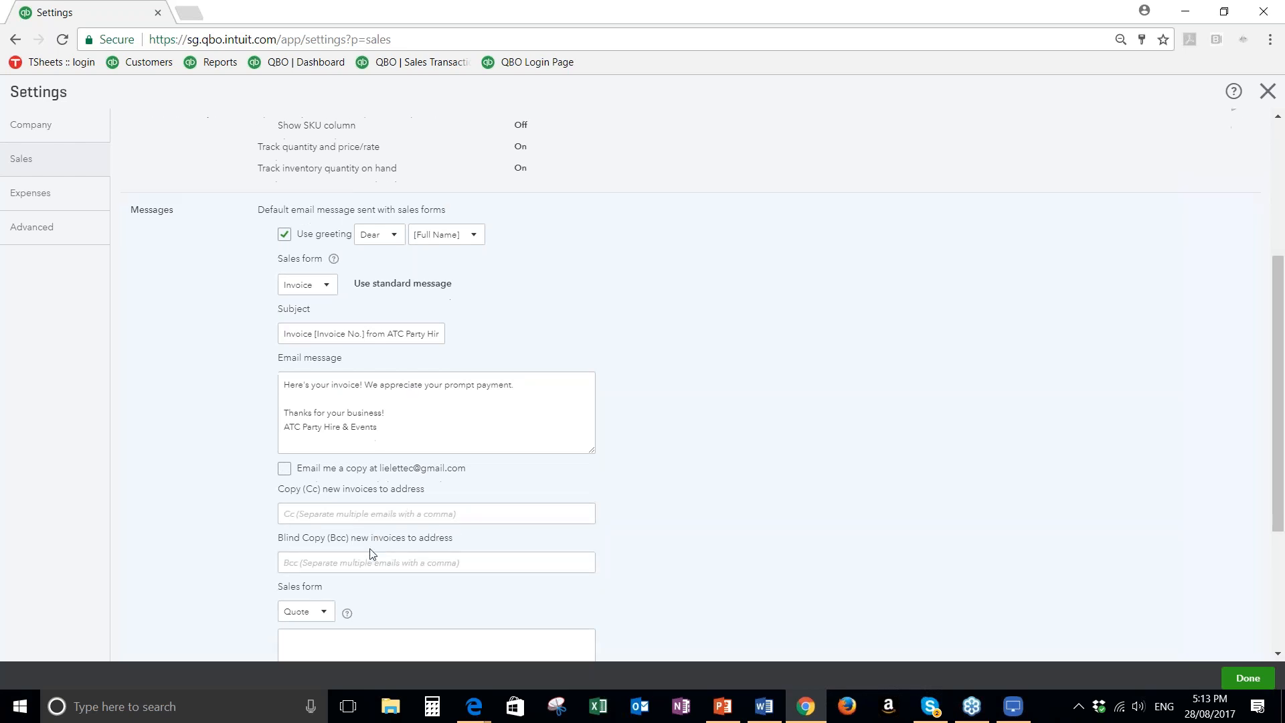
{"action": "scroll", "coordinate": [372, 554], "scroll_direction": "down", "scroll_amount": 3}
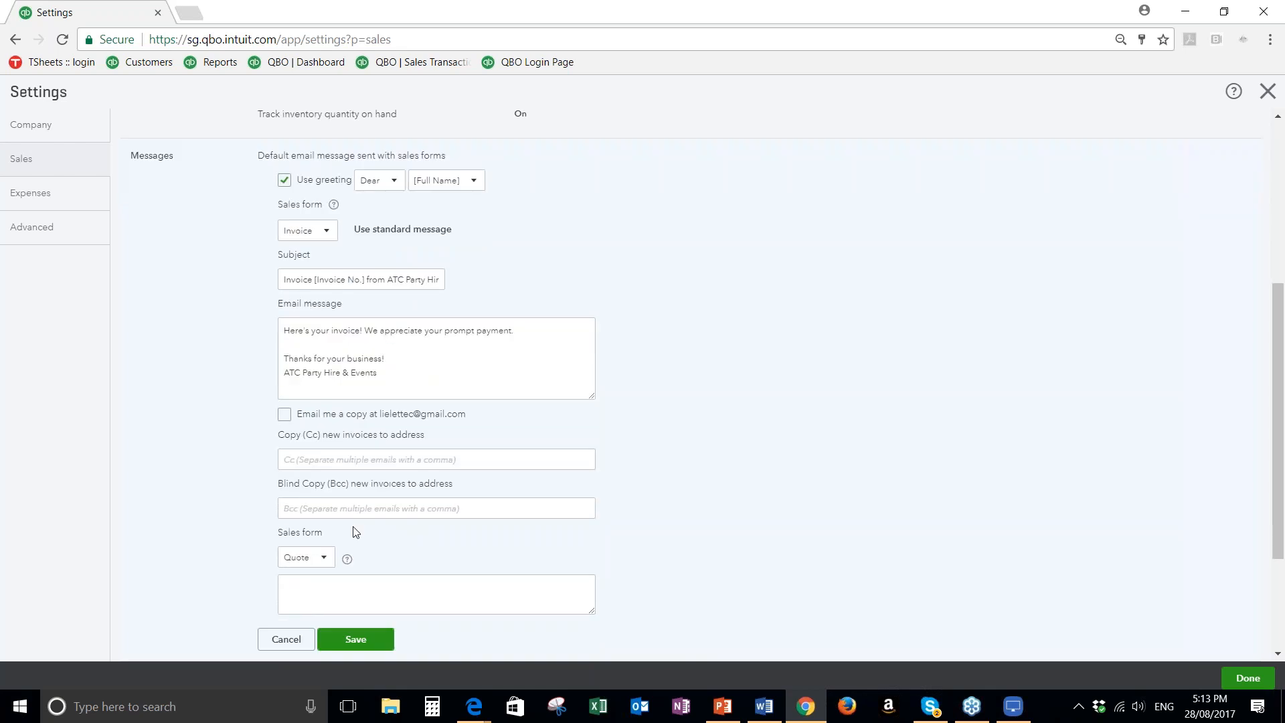
{"action": "scroll", "coordinate": [348, 536], "scroll_direction": "down", "scroll_amount": 1}
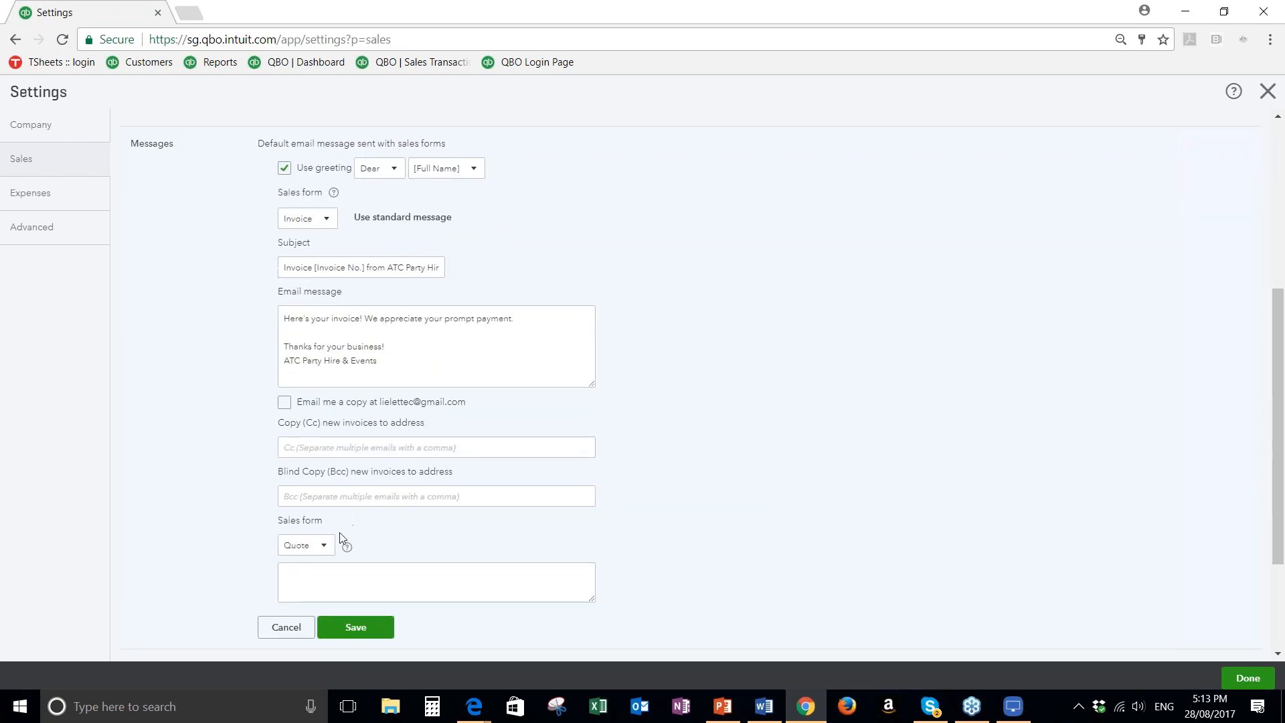
{"action": "scroll", "coordinate": [341, 536], "scroll_direction": "down", "scroll_amount": 5}
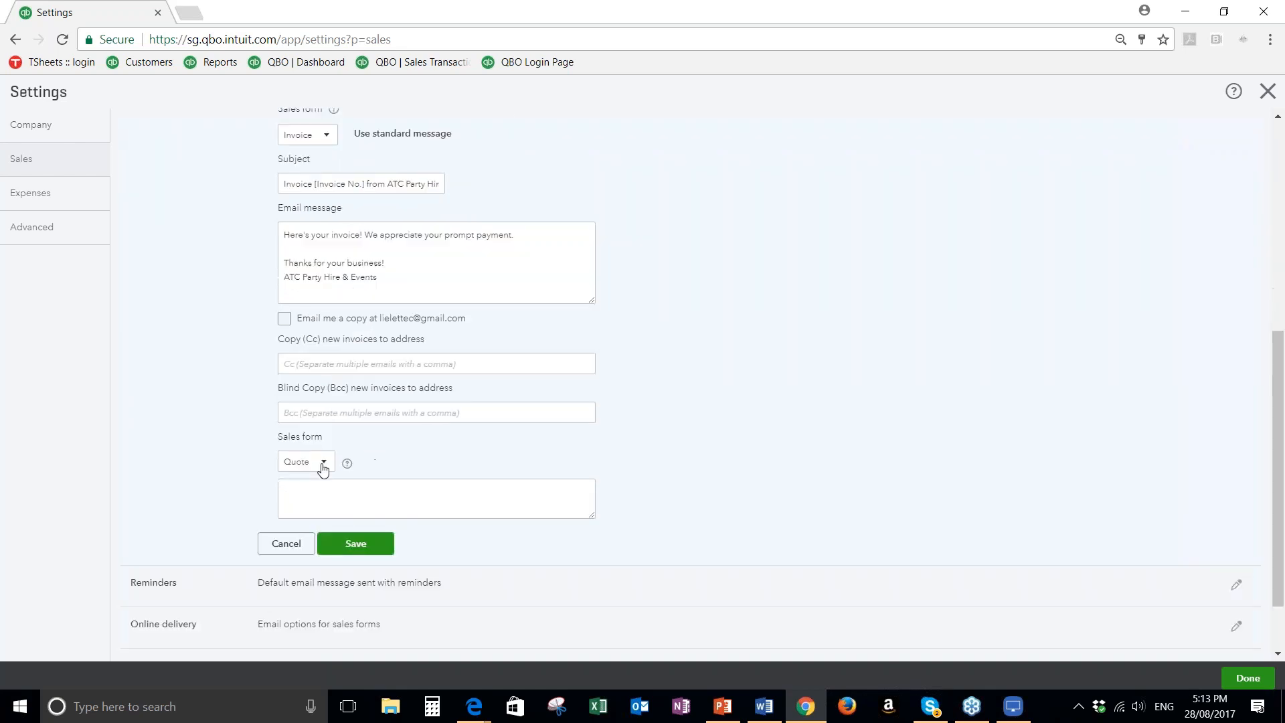
{"action": "left_click", "coordinate": [322, 465]}
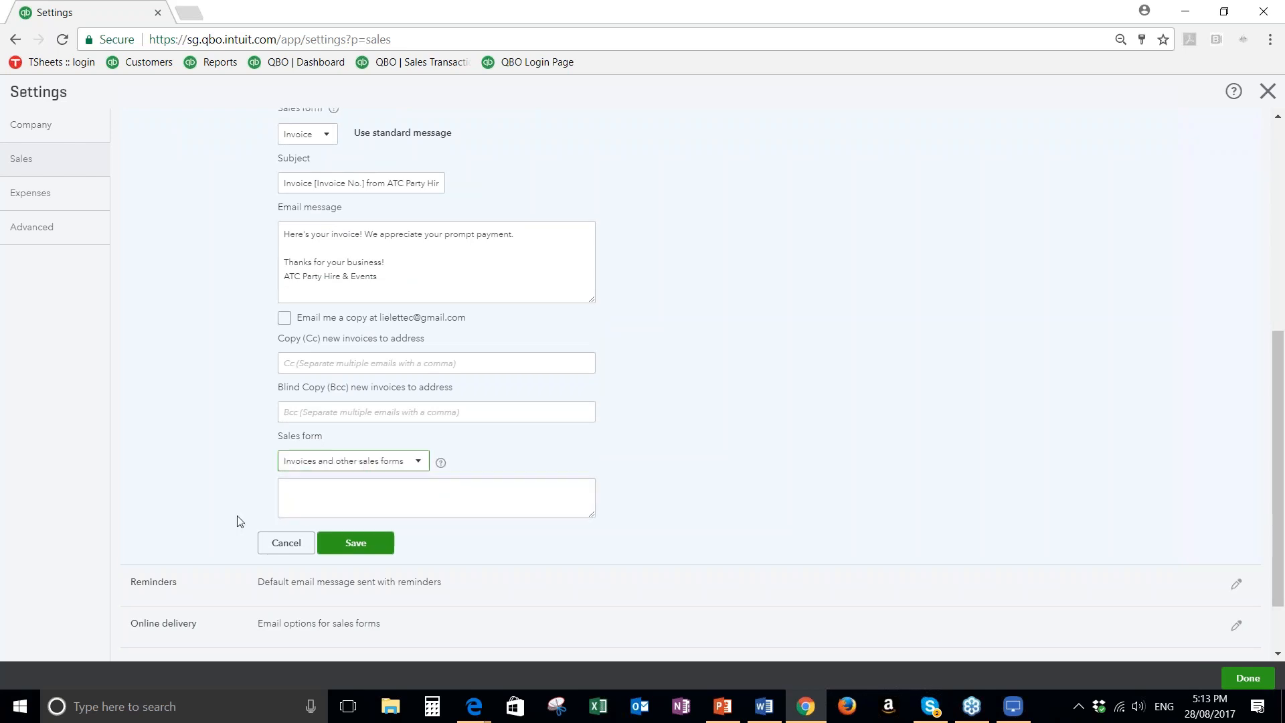
{"action": "scroll", "coordinate": [324, 506], "scroll_direction": "down", "scroll_amount": 1}
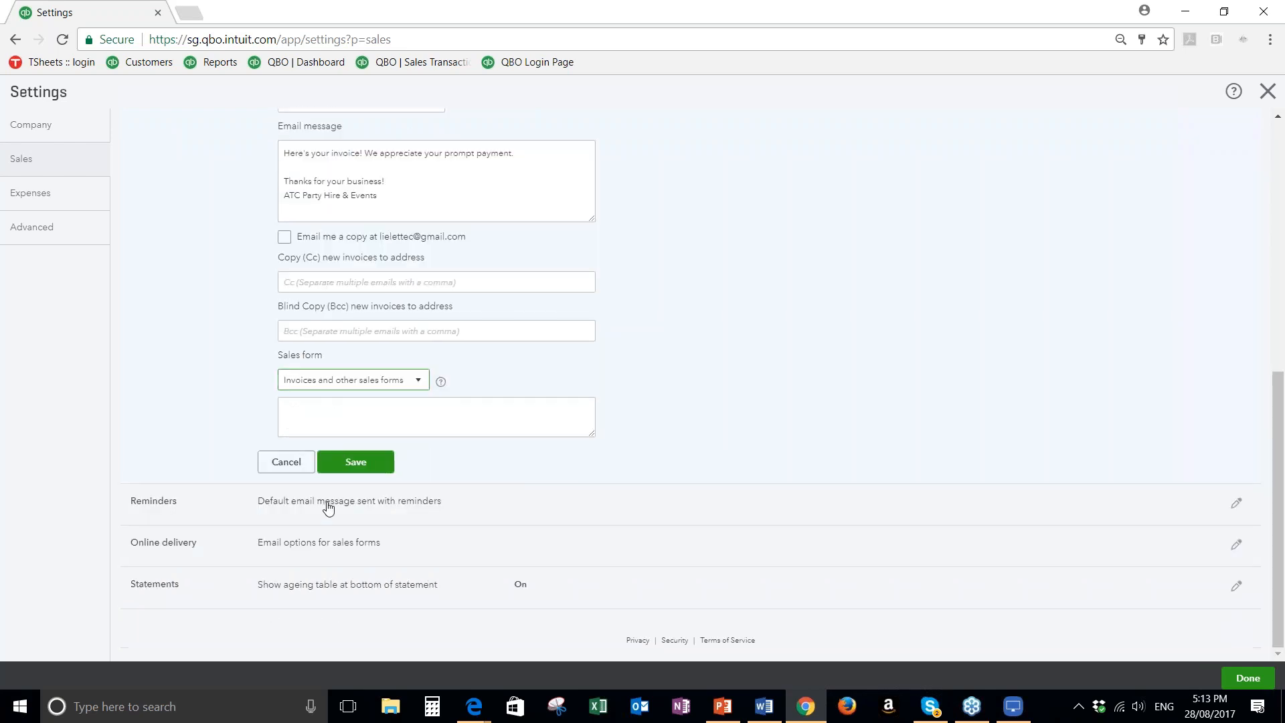
{"action": "left_click", "coordinate": [324, 506]}
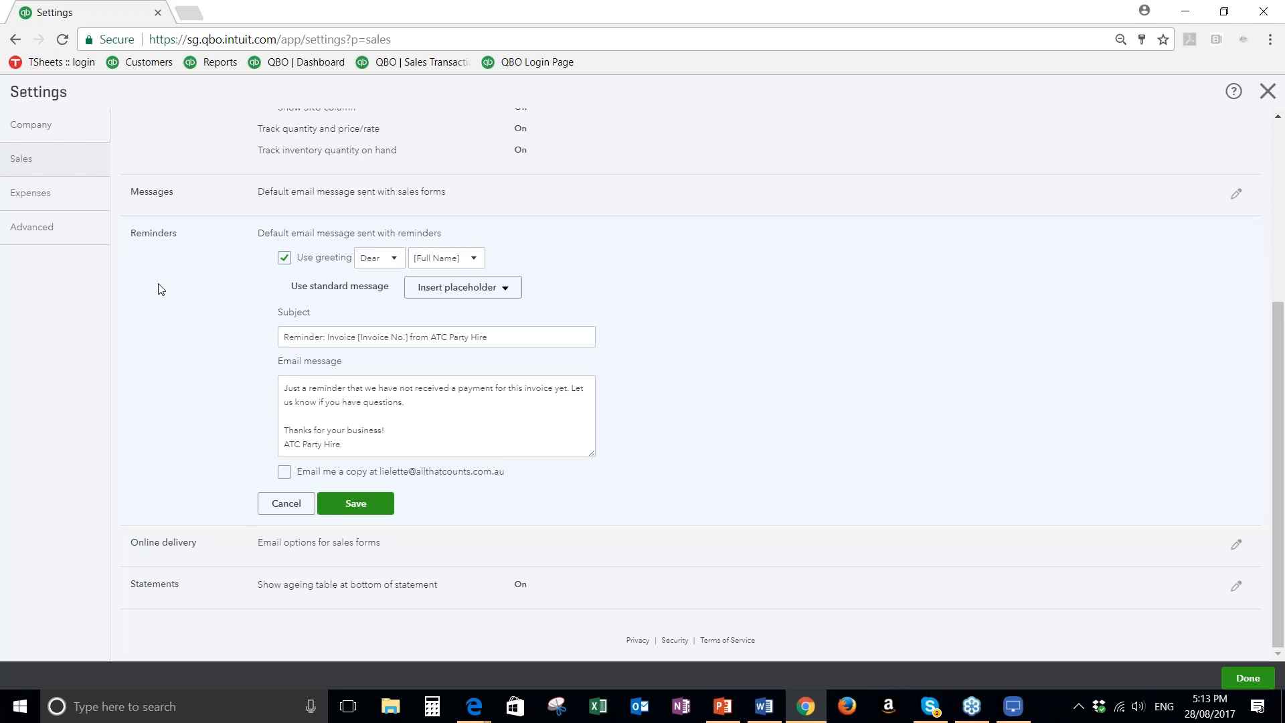
Open the accounting preferences in the advanced settings and look at the default tax rate options without changing the selection
{"action": "left_click", "coordinate": [48, 231]}
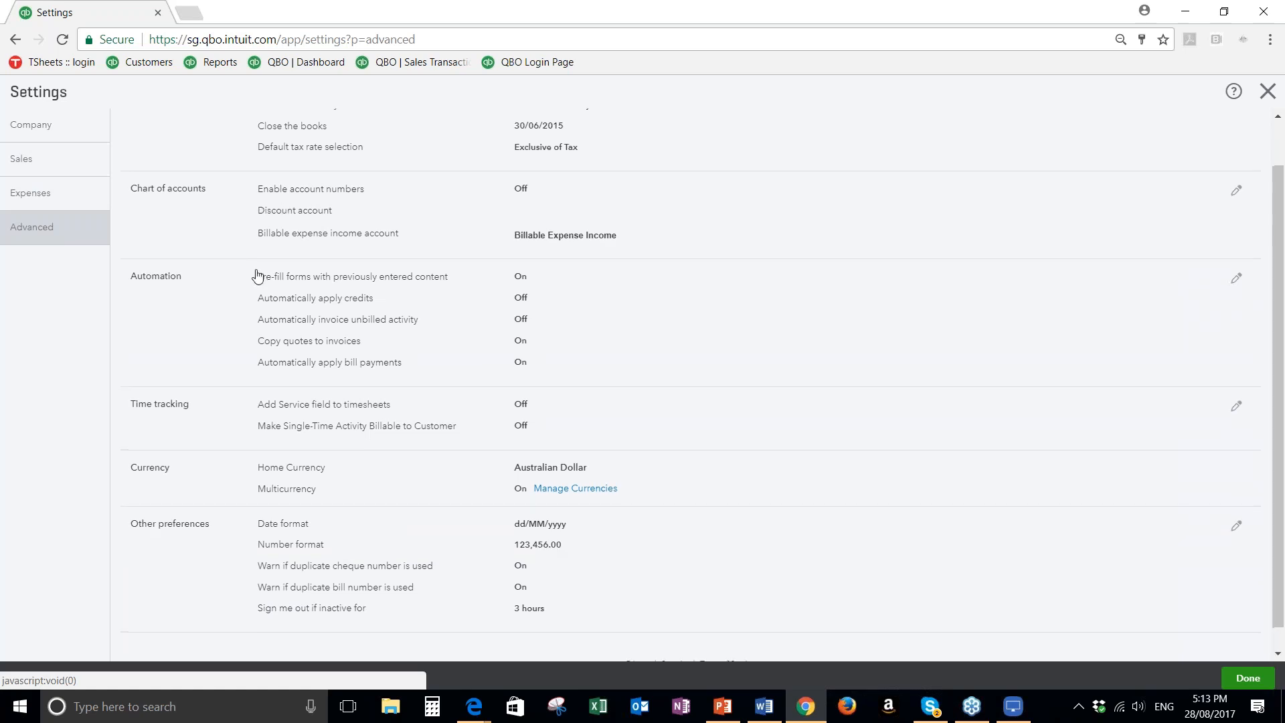
{"action": "scroll", "coordinate": [649, 141], "scroll_direction": "up", "scroll_amount": 1}
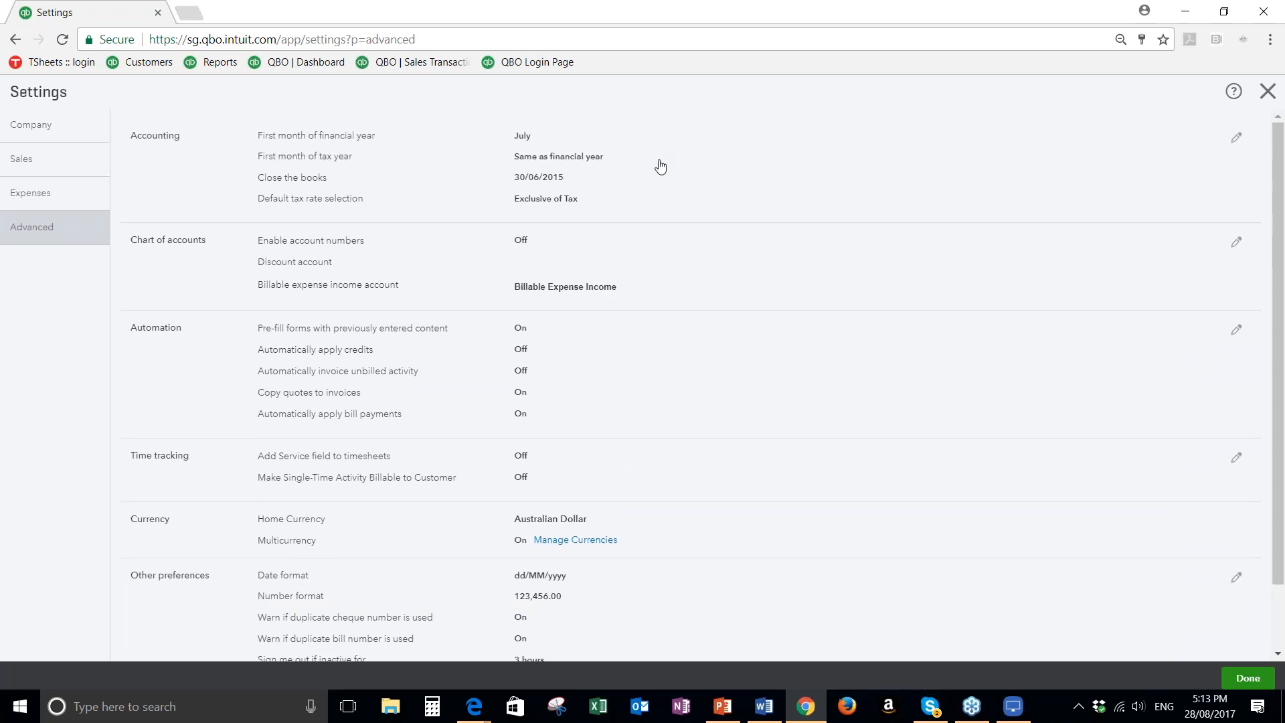
{"action": "left_click", "coordinate": [661, 166]}
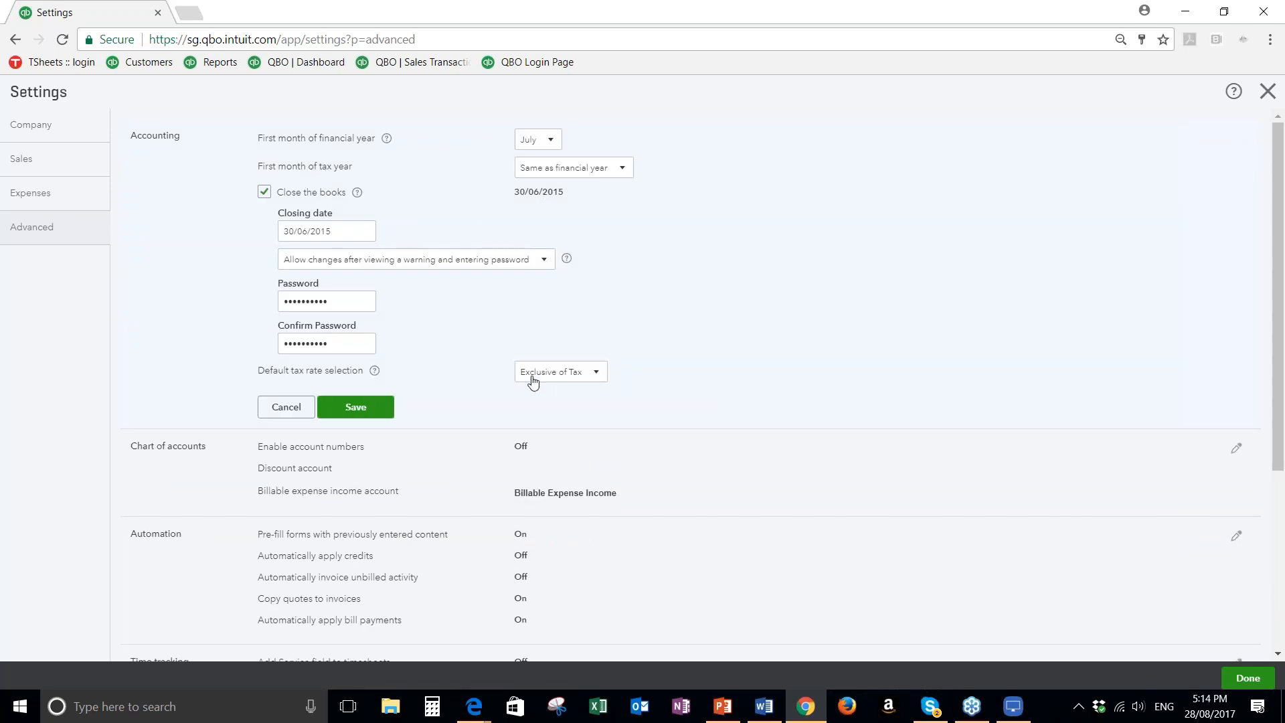
{"action": "left_click", "coordinate": [594, 376]}
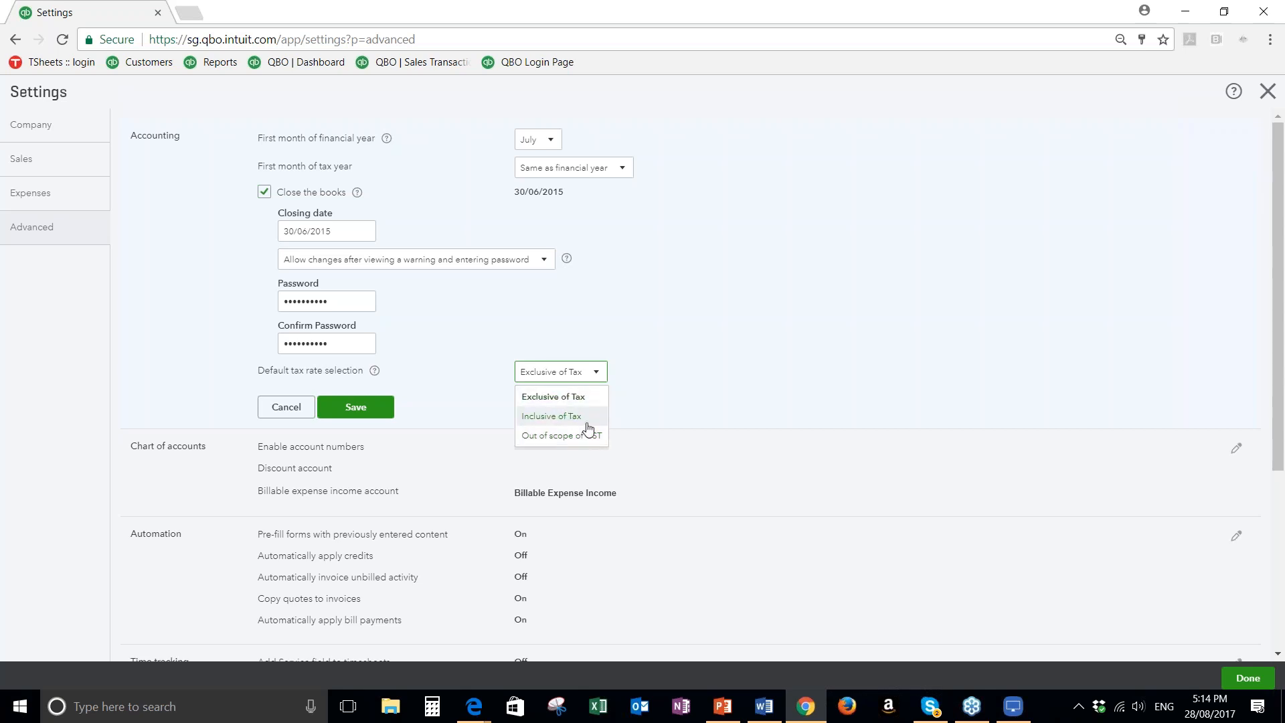
{"action": "left_click", "coordinate": [664, 357]}
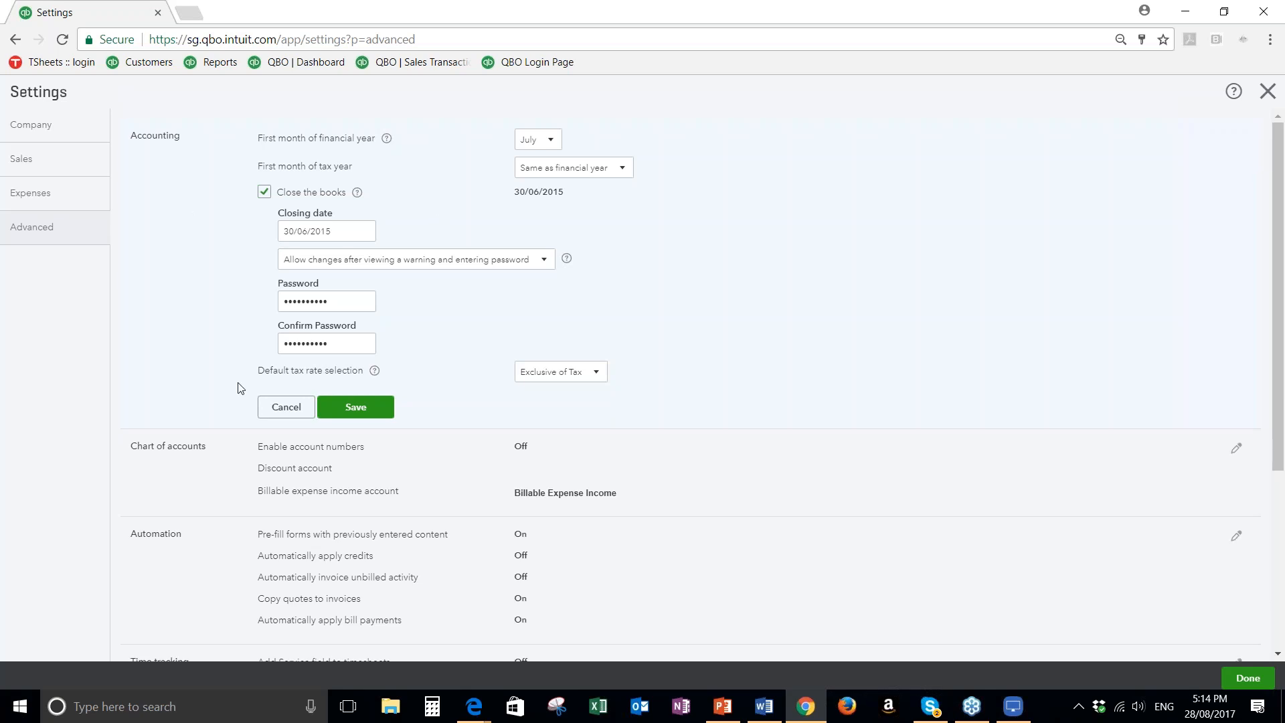
Look through the remaining advanced settings and open the automation preferences
{"action": "scroll", "coordinate": [239, 388], "scroll_direction": "down", "scroll_amount": 1}
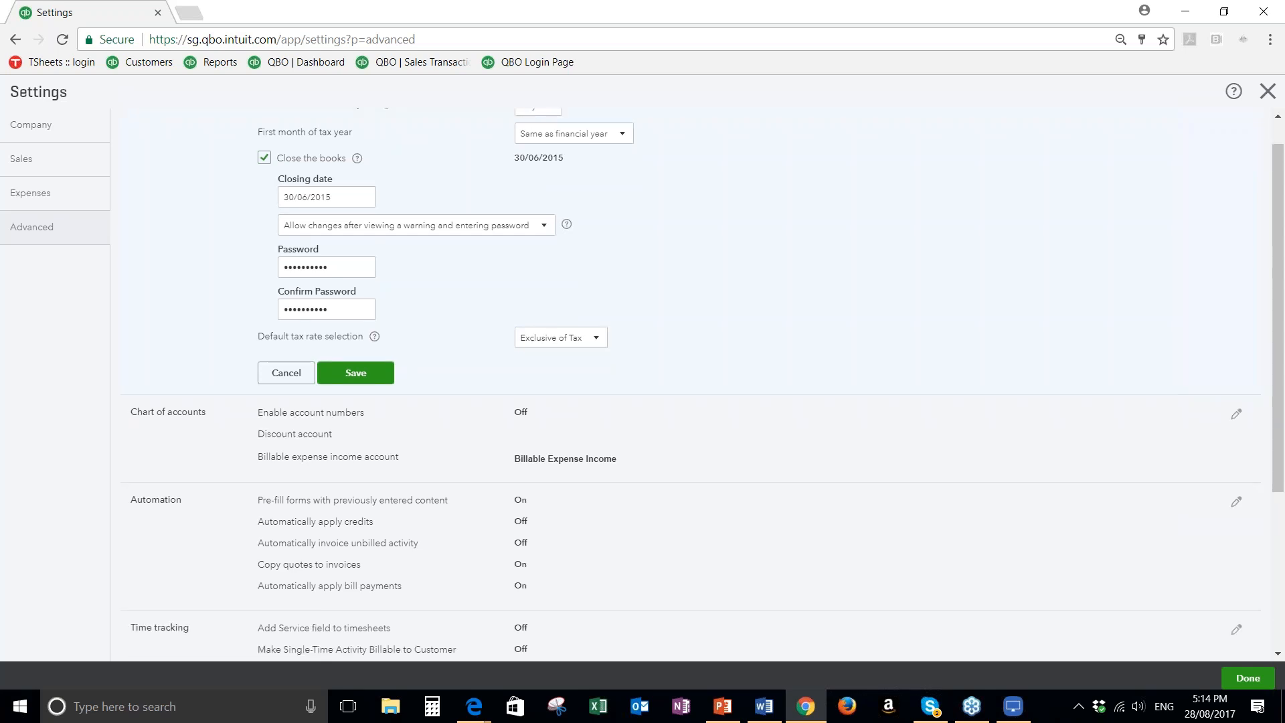
{"action": "scroll", "coordinate": [239, 388], "scroll_direction": "down", "scroll_amount": 1}
{"action": "scroll", "coordinate": [201, 310], "scroll_direction": "down", "scroll_amount": 2}
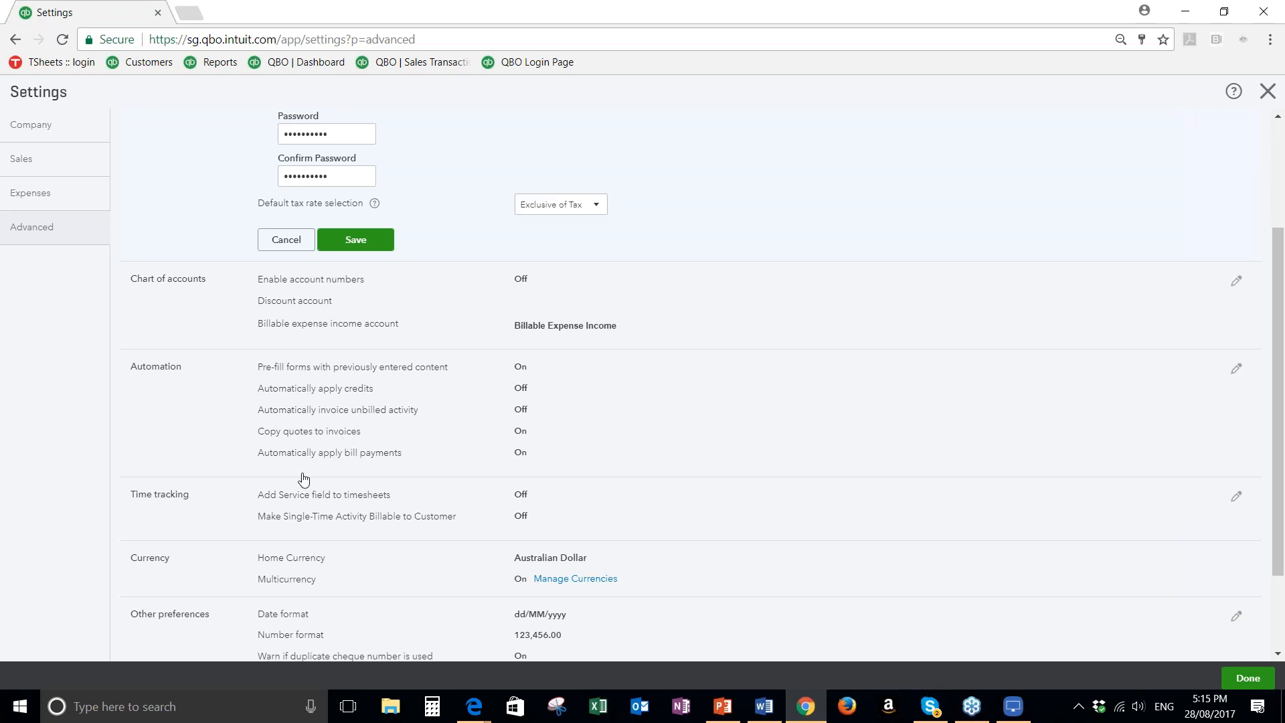
{"action": "scroll", "coordinate": [304, 479], "scroll_direction": "down", "scroll_amount": 1}
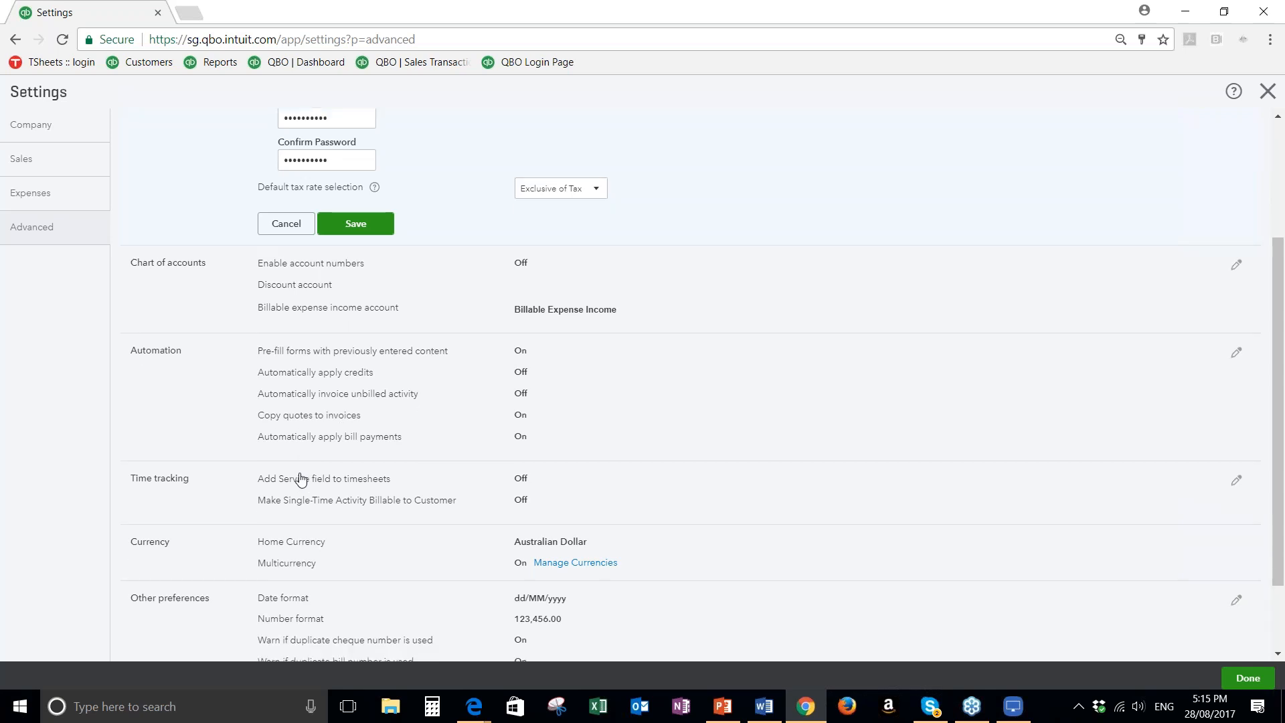
{"action": "scroll", "coordinate": [300, 480], "scroll_direction": "down", "scroll_amount": 1}
{"action": "left_click", "coordinate": [340, 321]}
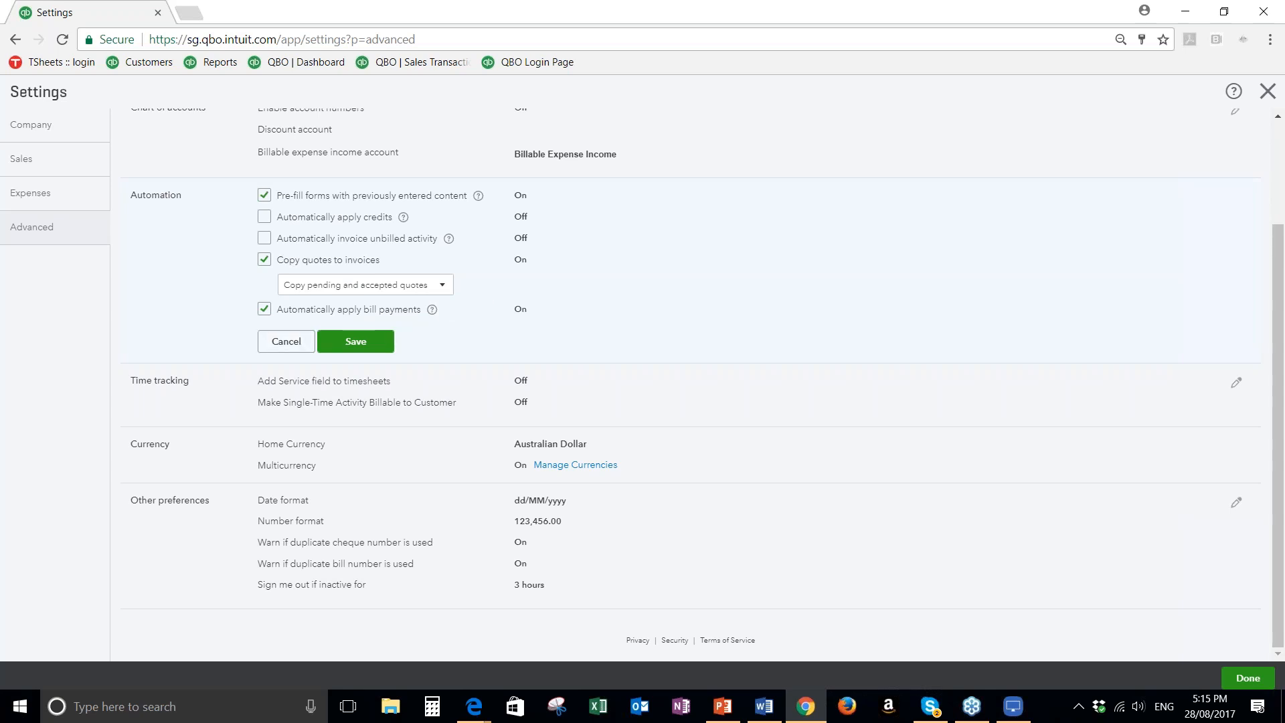
Look at the time tracking preferences without changing them, close the settings and return to the dashboard
{"action": "left_click", "coordinate": [427, 400]}
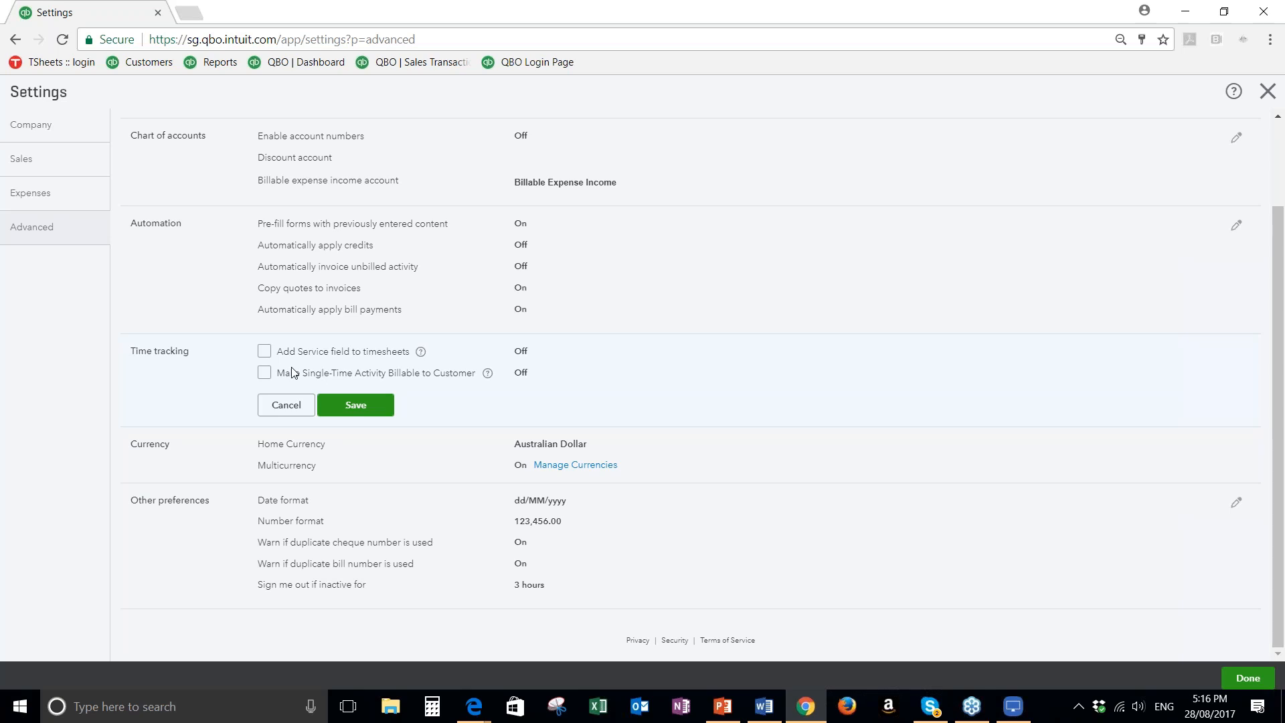
{"action": "left_click", "coordinate": [286, 406]}
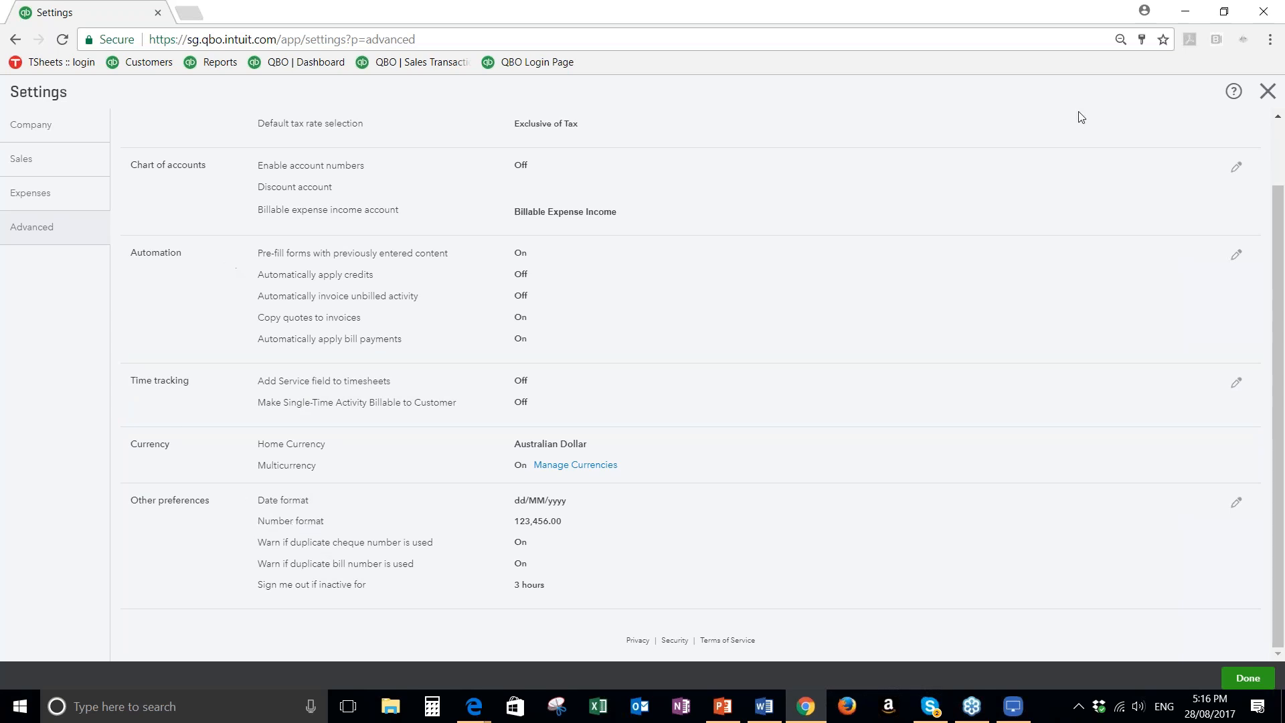
{"action": "left_click", "coordinate": [1267, 89]}
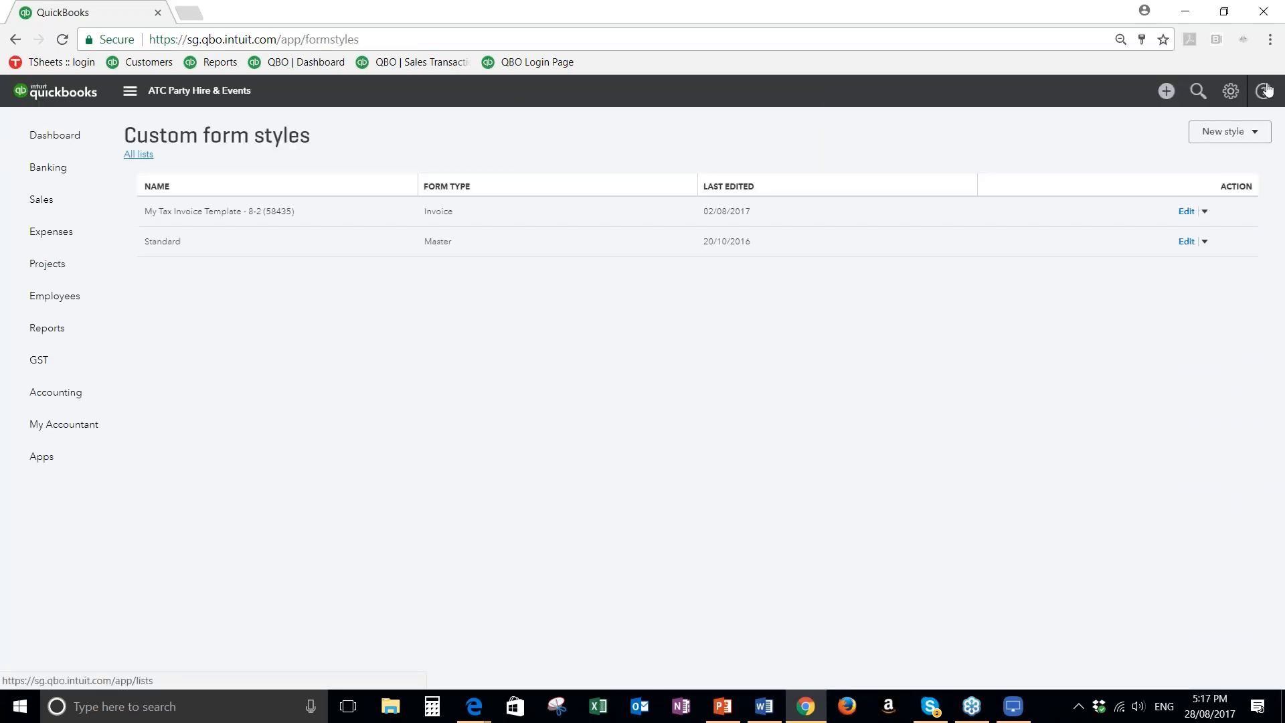
{"action": "left_click", "coordinate": [44, 143]}
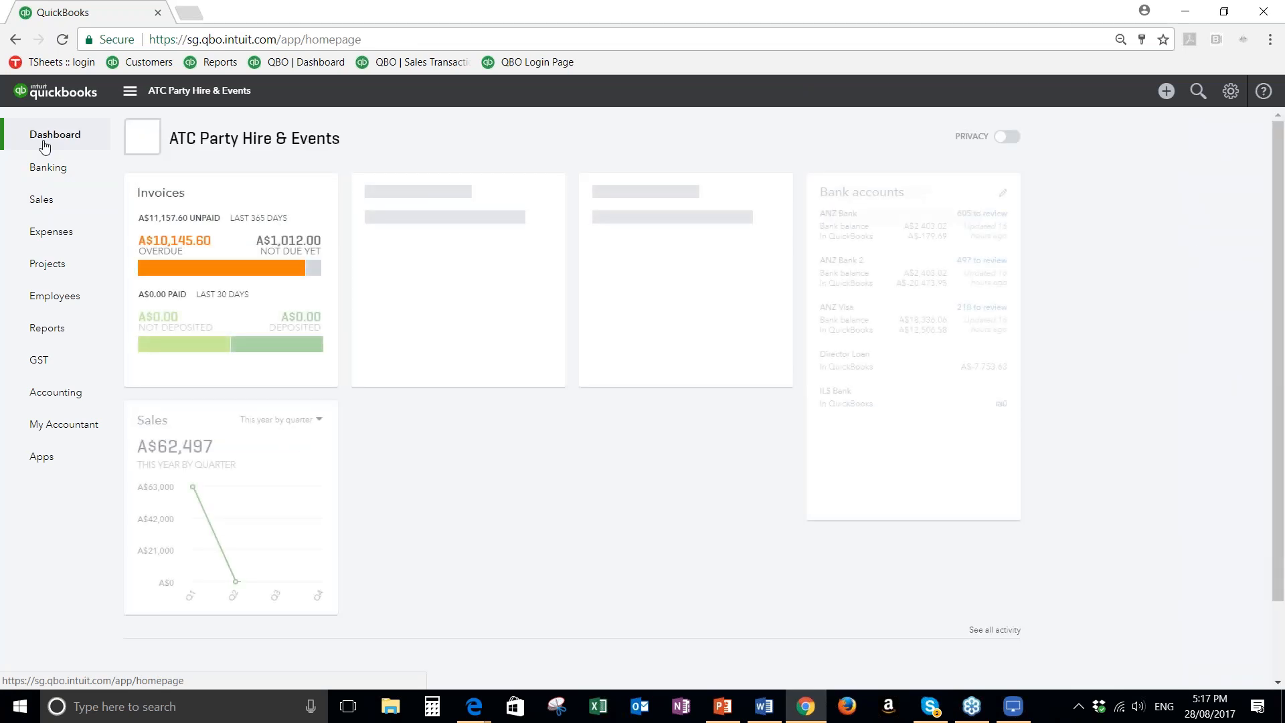
{"action": "left_click", "coordinate": [307, 65]}
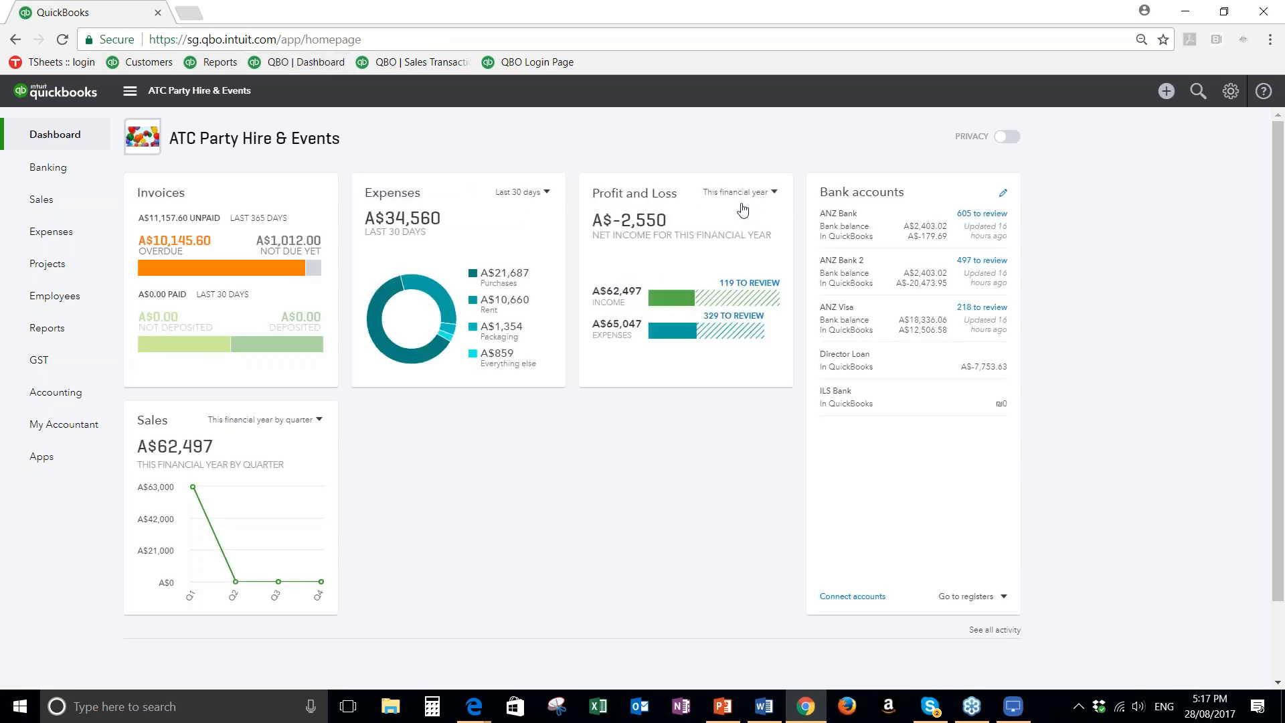
Start a new account in the chart of accounts with category type Income and detail type Revenue - General
{"action": "left_click", "coordinate": [1232, 92]}
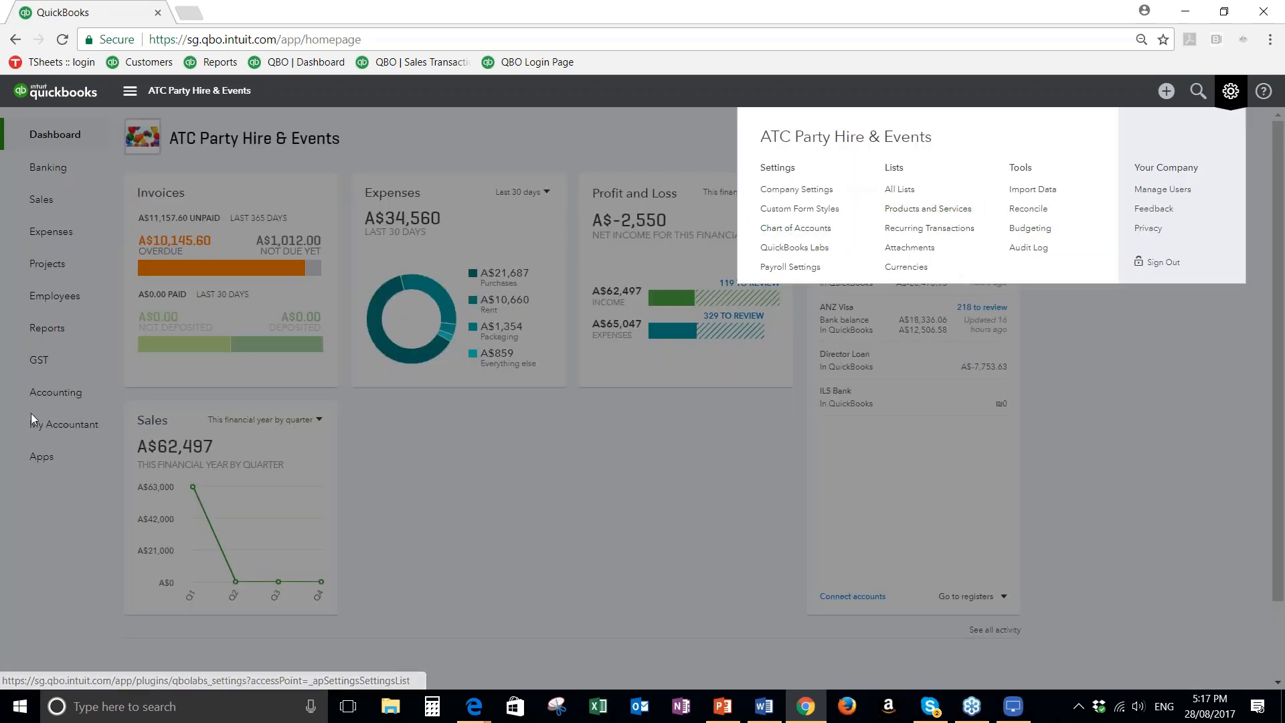
{"action": "left_click", "coordinate": [51, 395]}
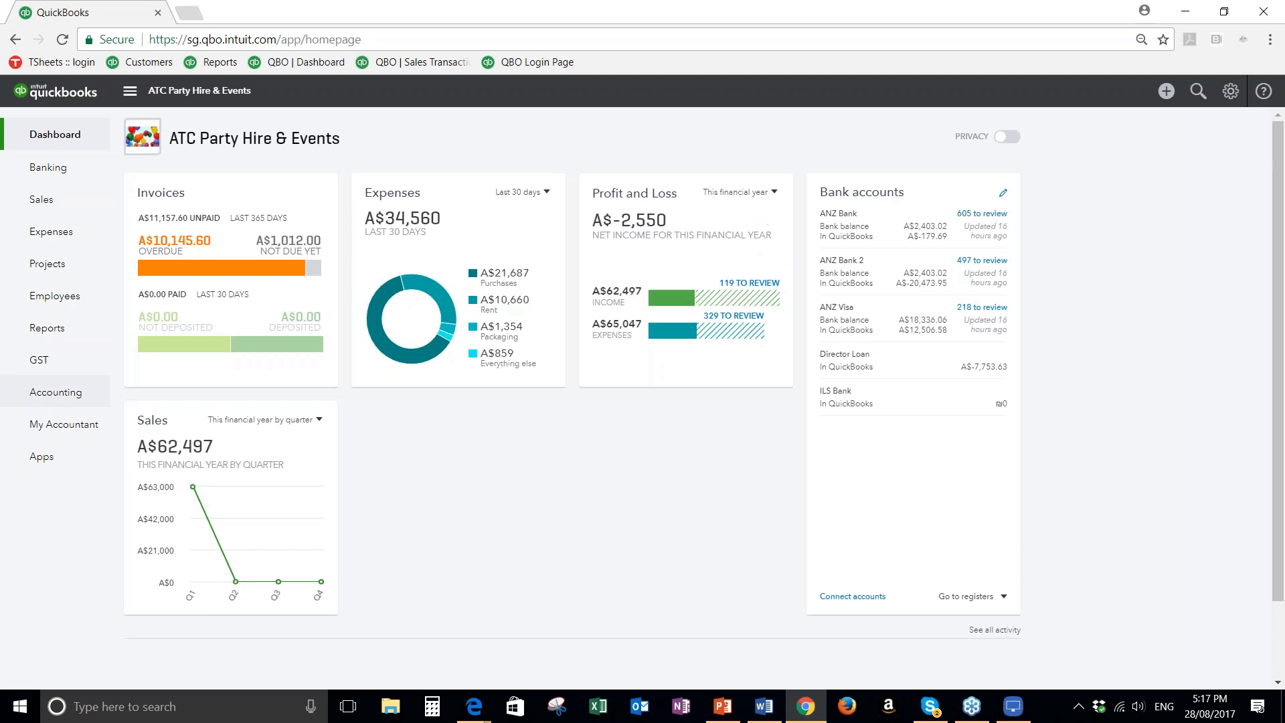
{"action": "left_click", "coordinate": [52, 395]}
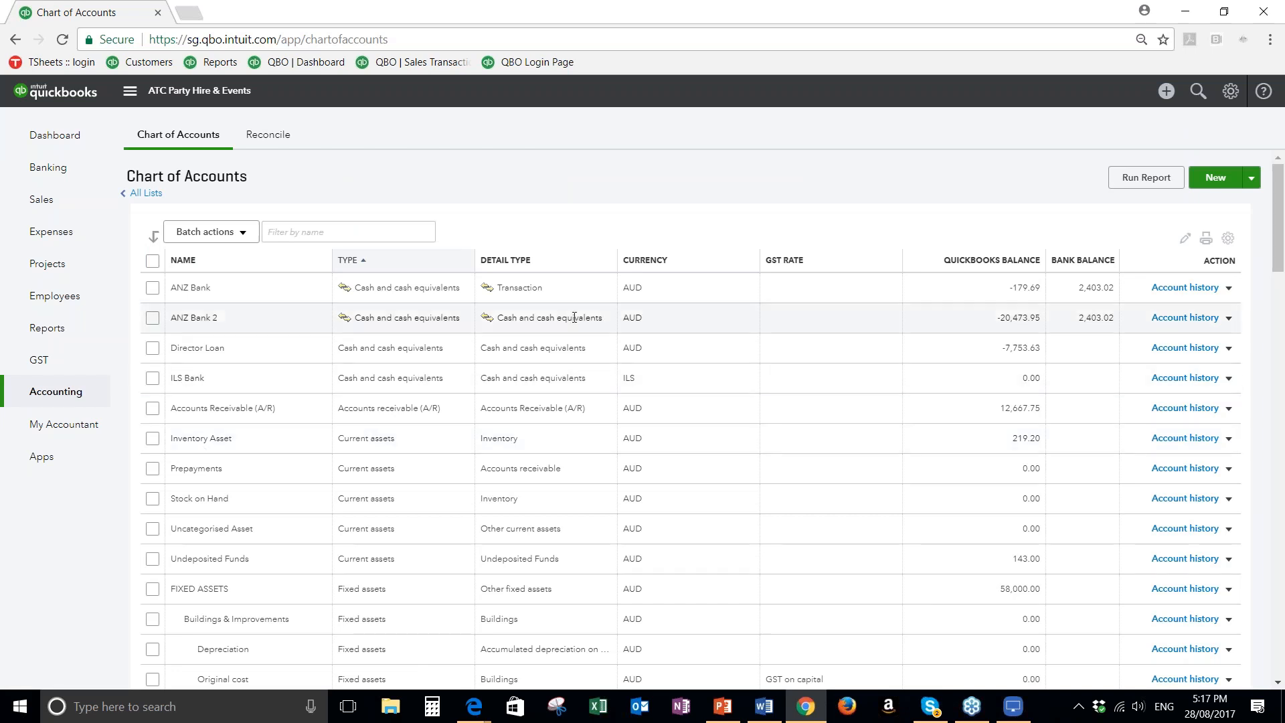
{"action": "left_click", "coordinate": [1210, 182]}
{"action": "left_click", "coordinate": [516, 236]}
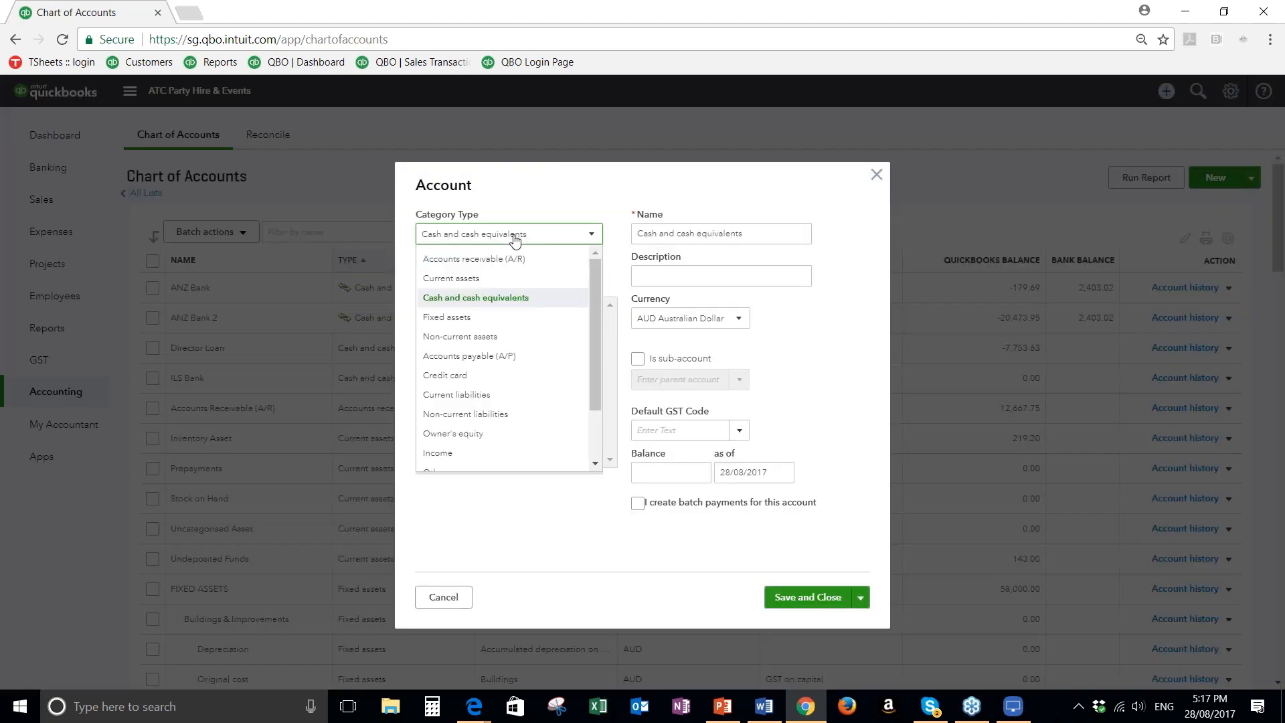
{"action": "left_click", "coordinate": [437, 453]}
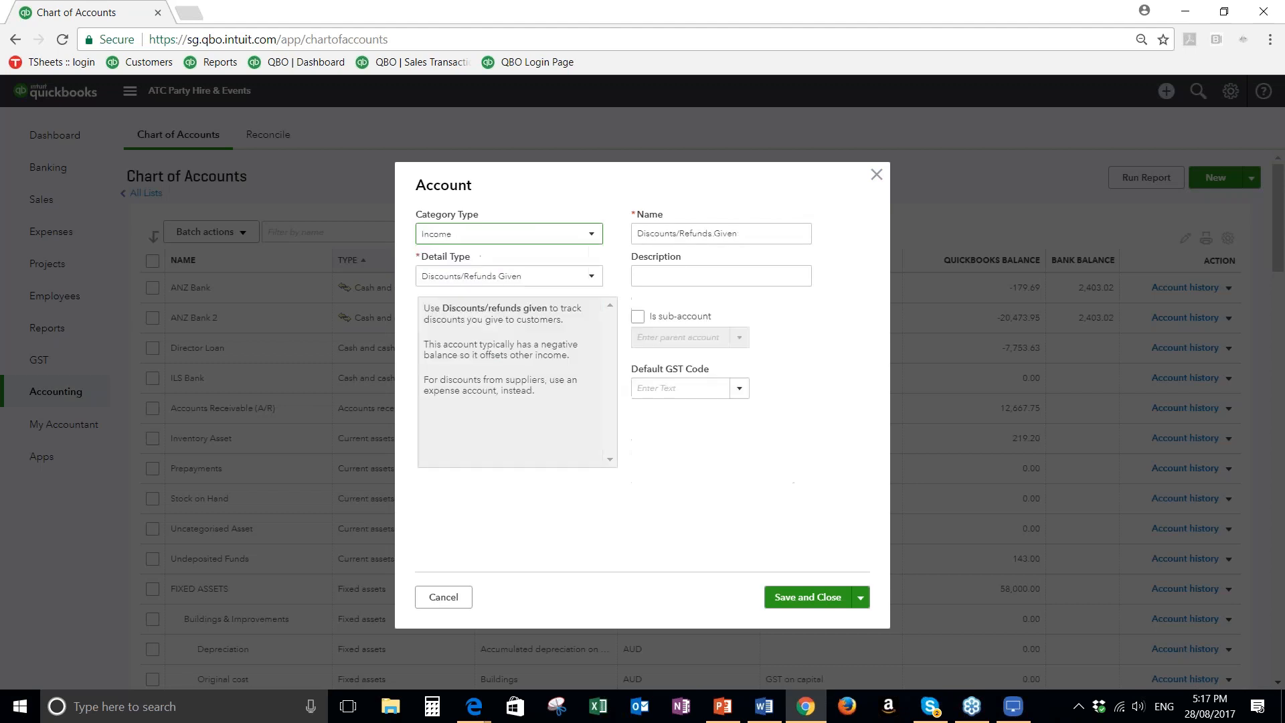
{"action": "left_click", "coordinate": [448, 280]}
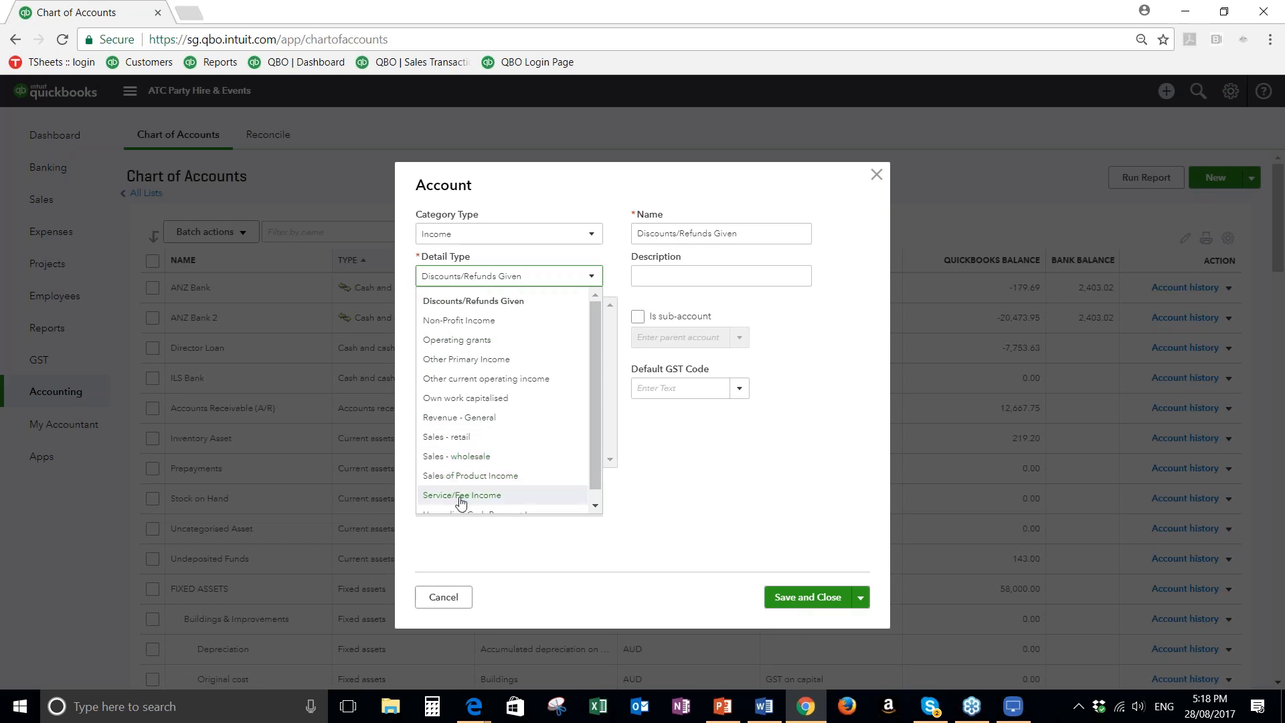
{"action": "left_click", "coordinate": [461, 419]}
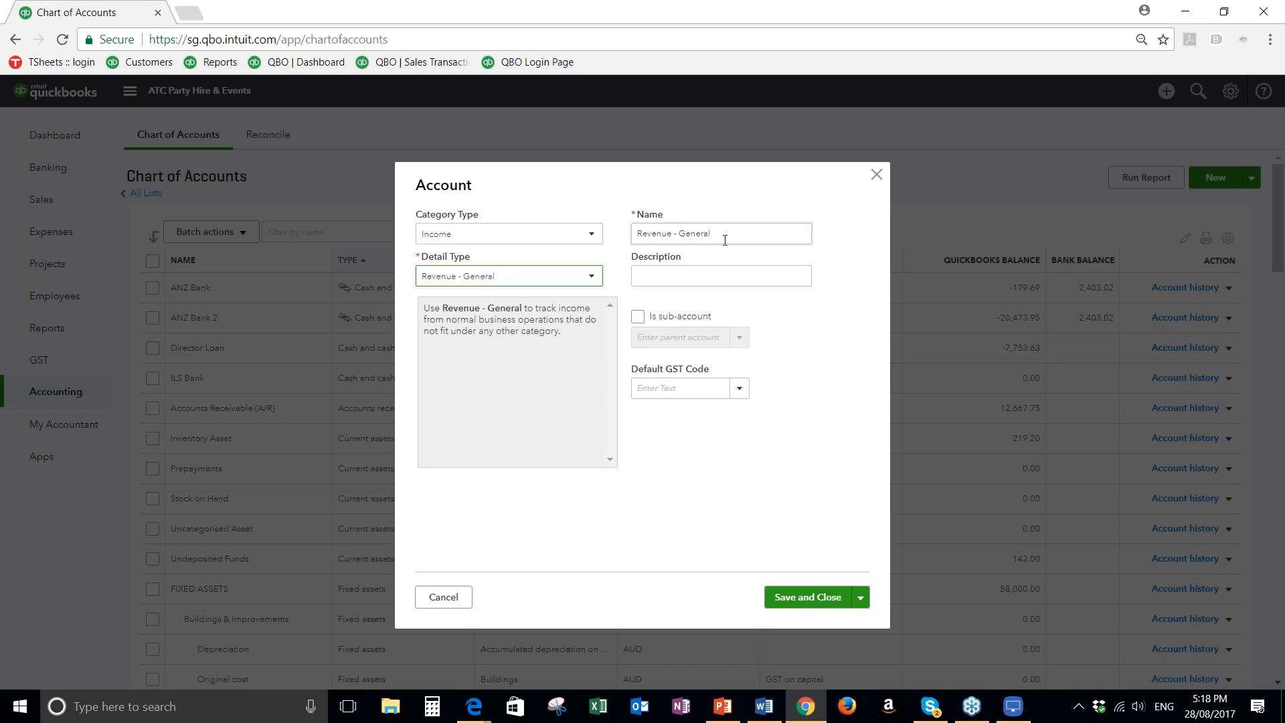
Name the new income account "Income - Teddy Bears"
{"action": "left_click_drag", "start_coordinate": [725, 241], "coordinate": [485, 242]}
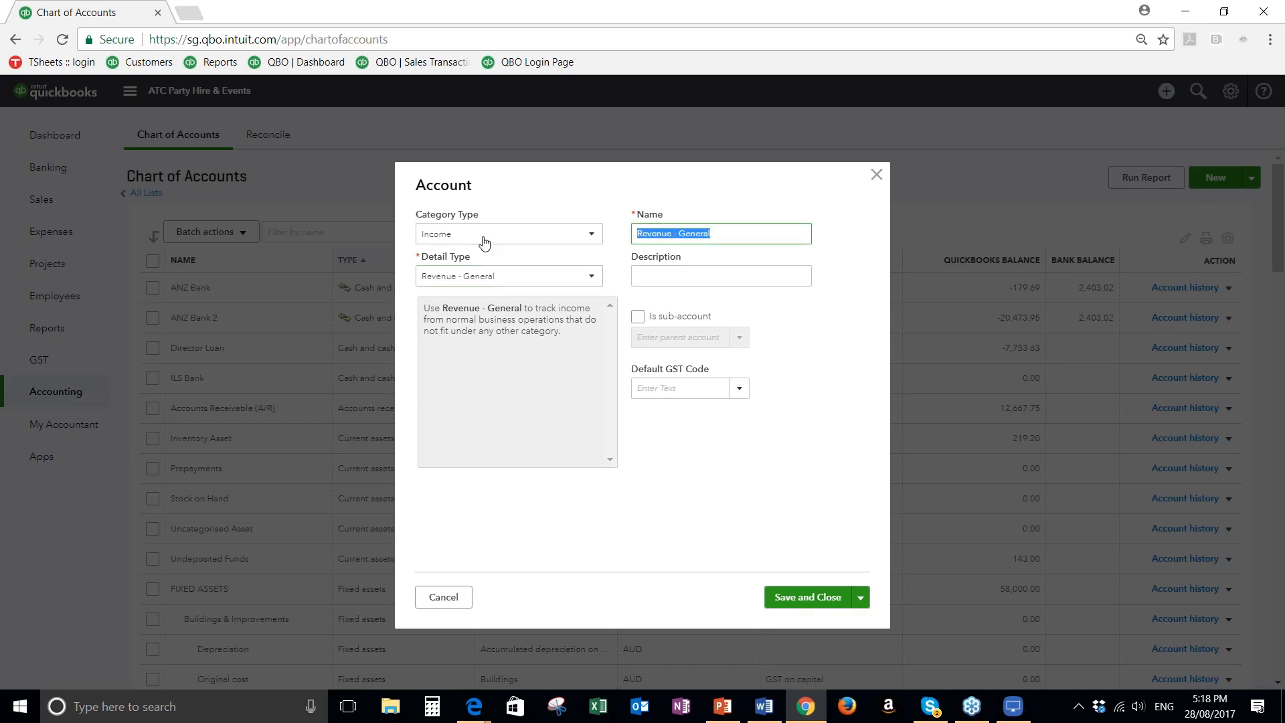
{"action": "type", "text": "Sale of"}
{"action": "key", "text": "BackSpace"}
{"action": "key", "text": "BackSpace"}
{"action": "key", "text": "BackSpace"}
{"action": "key", "text": "BackSpace"}
{"action": "type", "text": "Income - Teddy be"}
{"action": "key", "text": "BackSpace"}
{"action": "key", "text": "BackSpace"}
{"action": "type", "text": "Bears"}
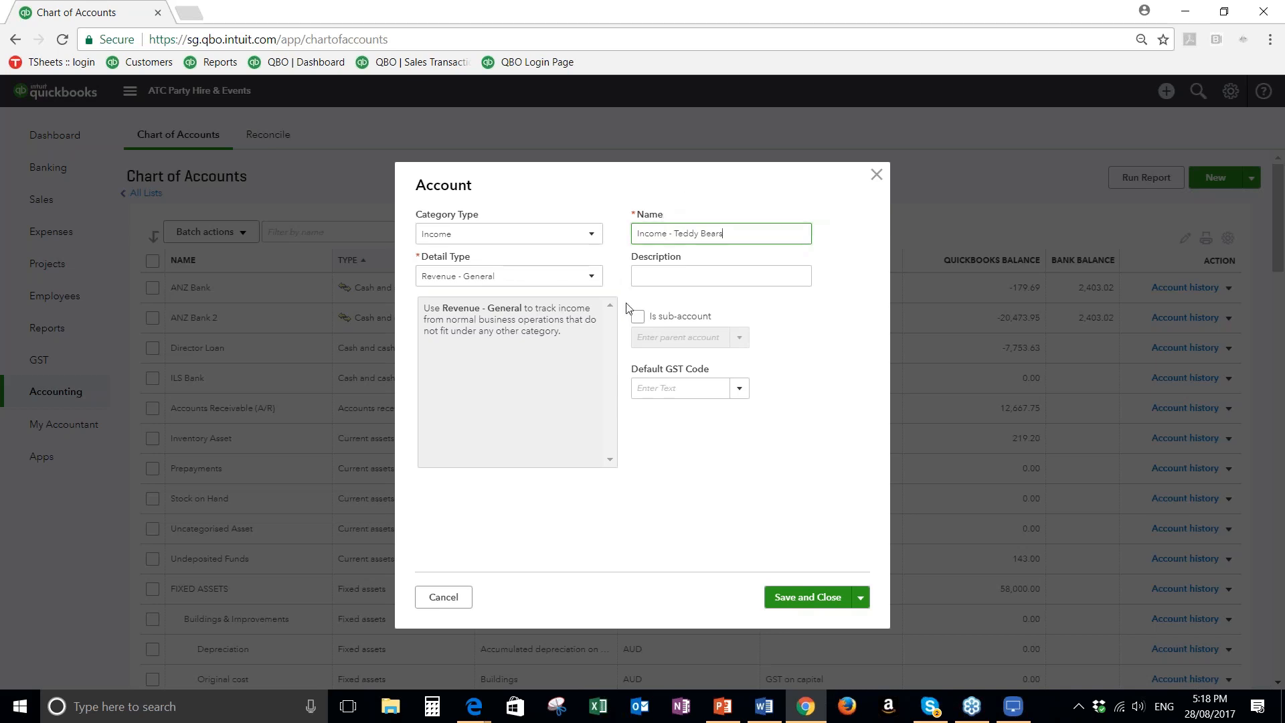
Set the account's default GST code to GST (10%), leave the description empty, and save the account
{"action": "left_click", "coordinate": [643, 389]}
{"action": "left_click", "coordinate": [740, 390]}
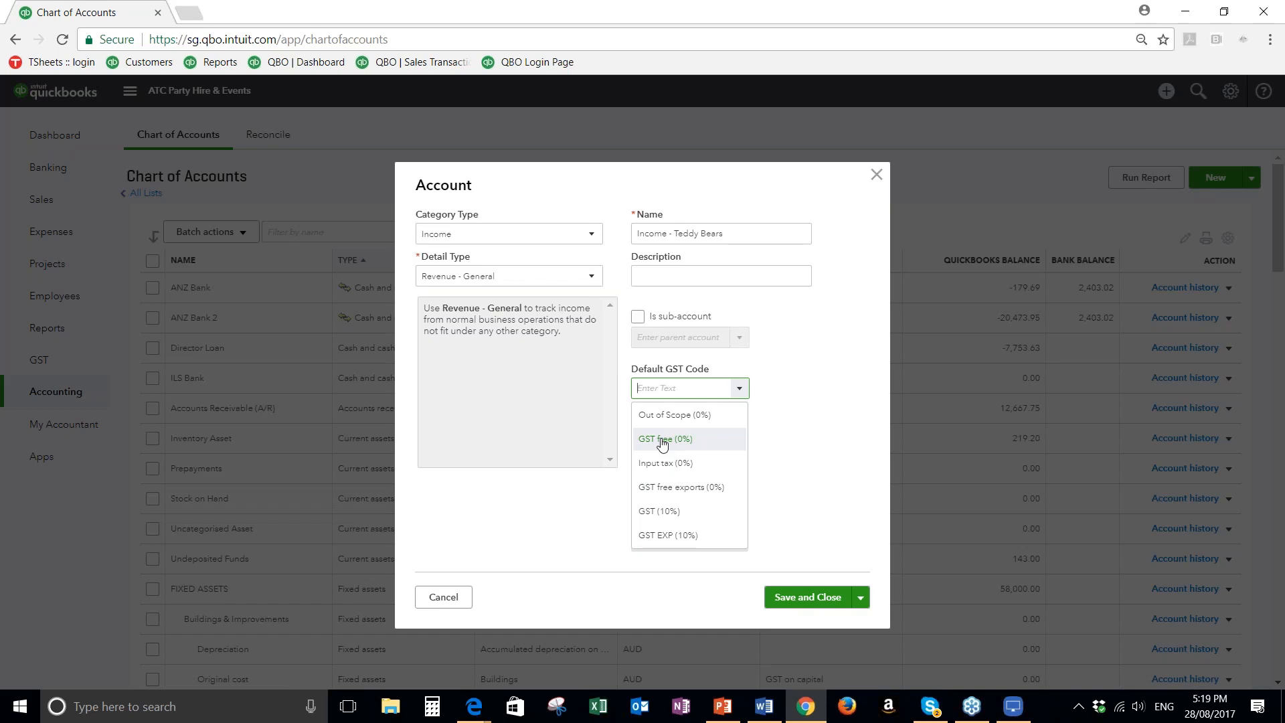
{"action": "left_click", "coordinate": [657, 512]}
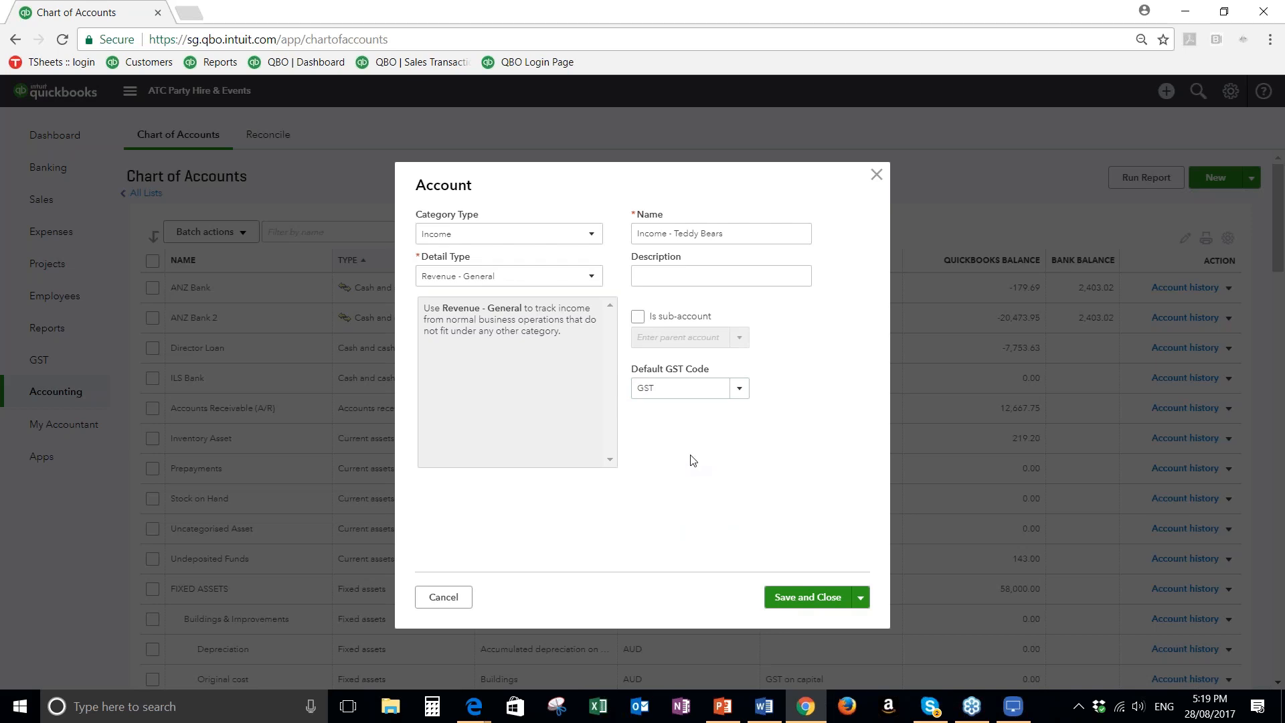
{"action": "left_click", "coordinate": [640, 275]}
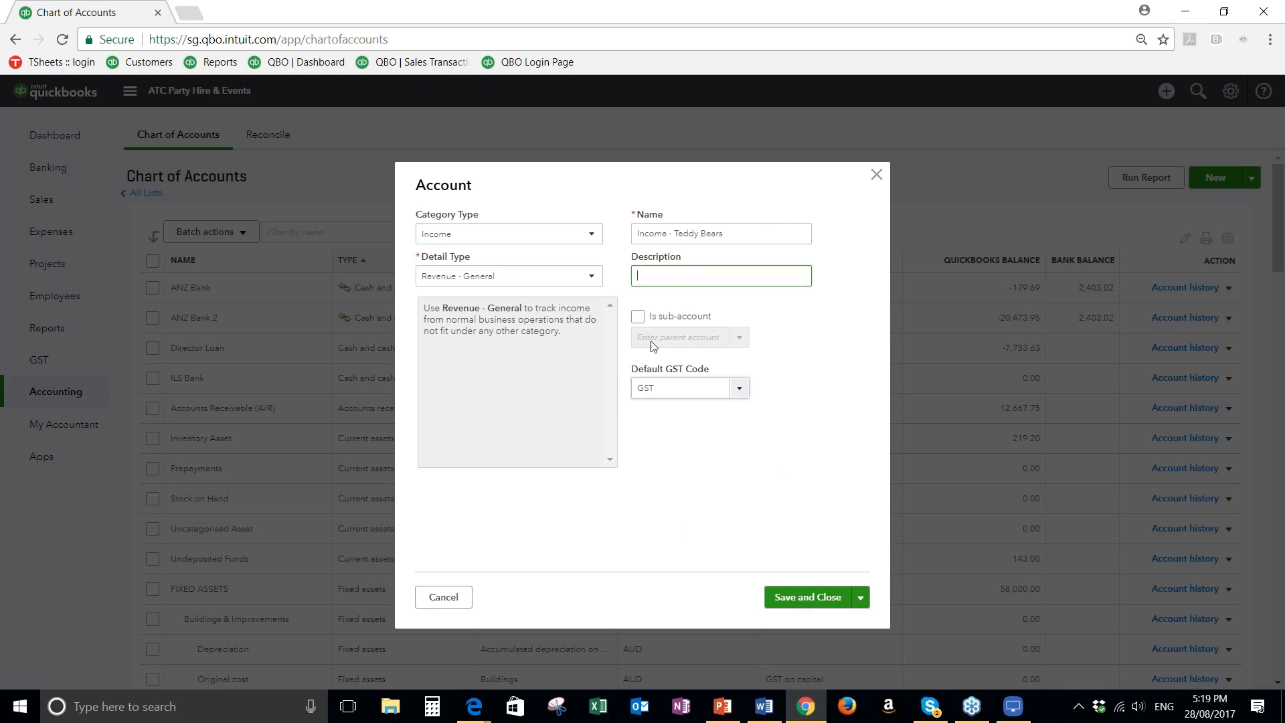
{"action": "left_click", "coordinate": [806, 598]}
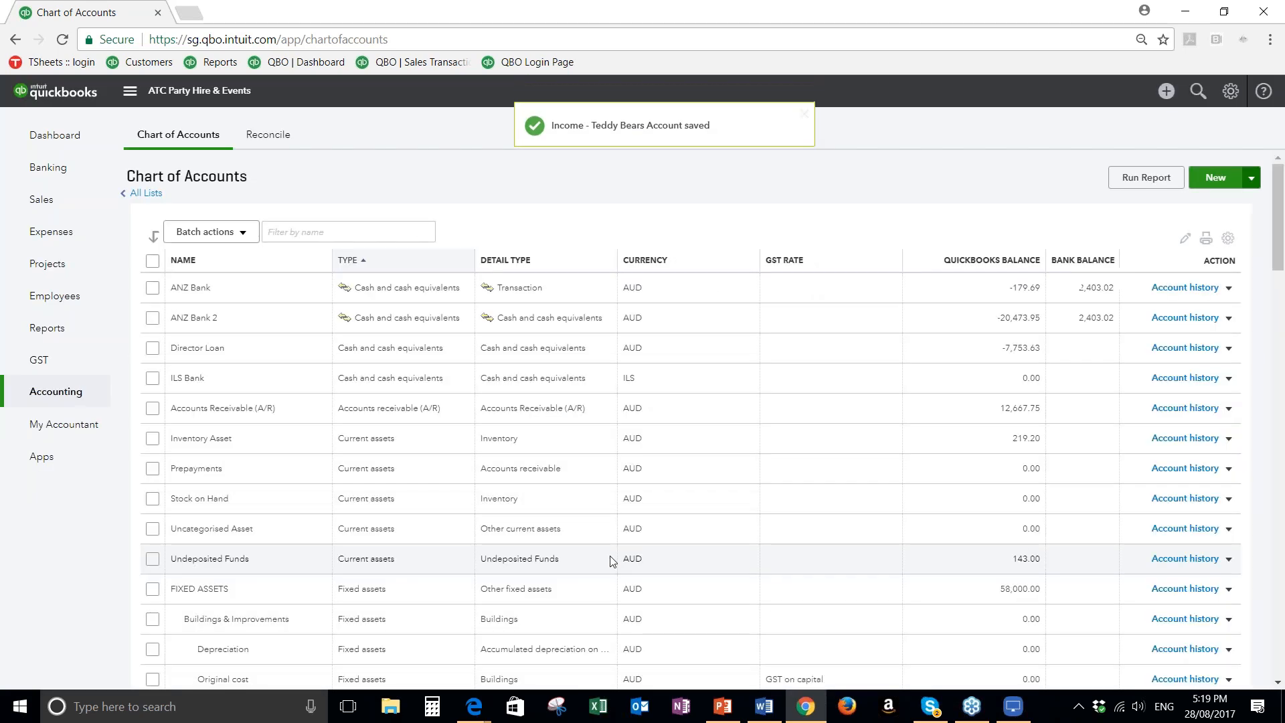
Filter the chart of accounts by "income" to find the new account
{"action": "left_click", "coordinate": [285, 233]}
{"action": "type", "text": "income"}
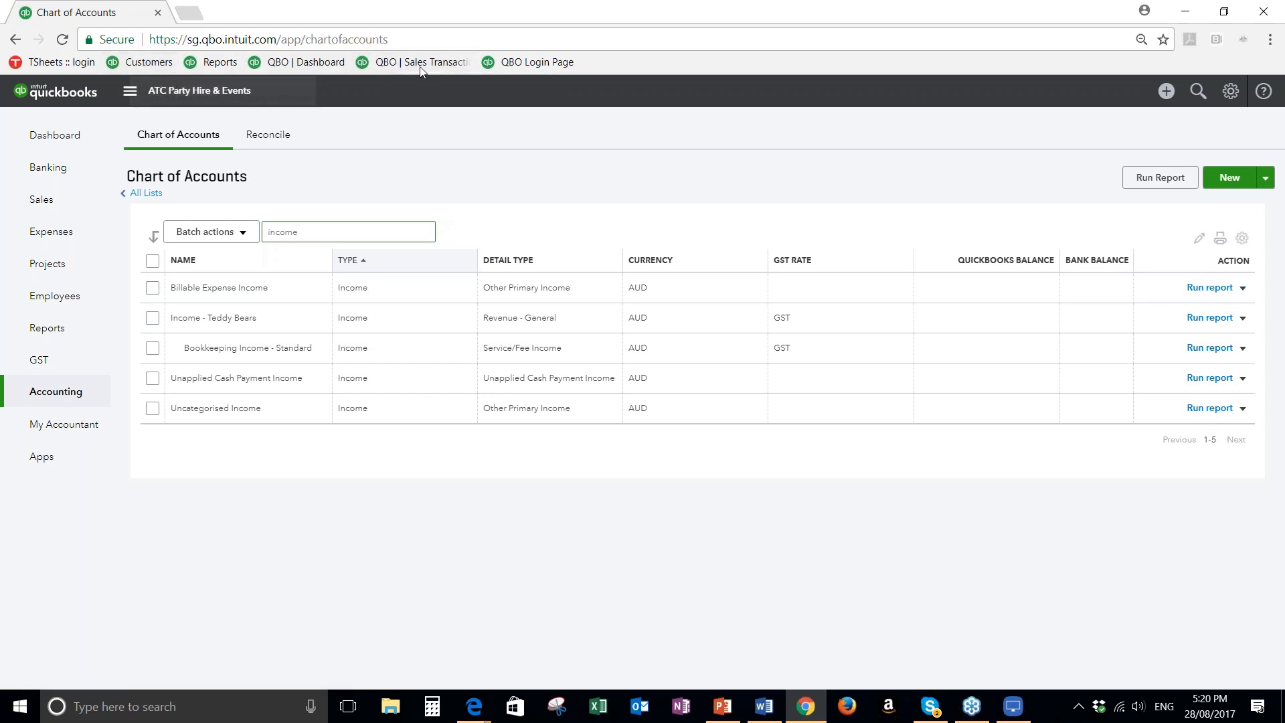
Open the list of all sales transactions and view the open quotes and the unbilled activity
{"action": "left_click", "coordinate": [152, 63]}
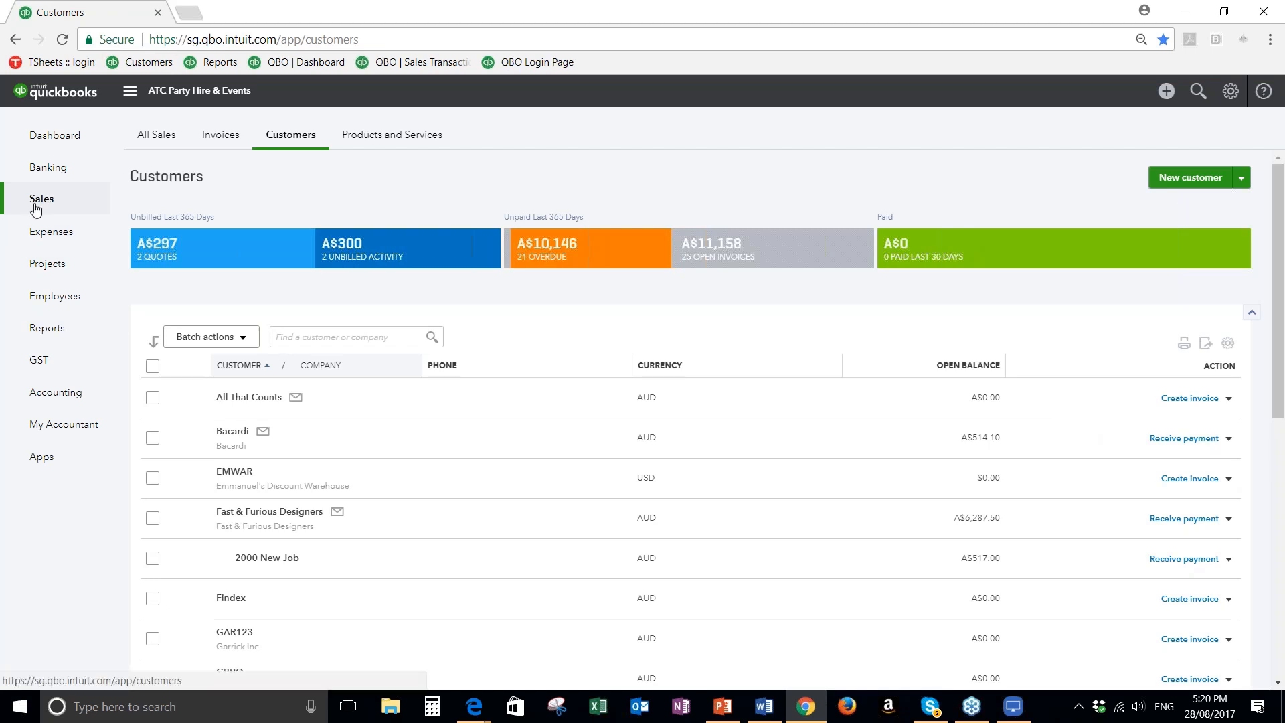
{"action": "left_click", "coordinate": [152, 138]}
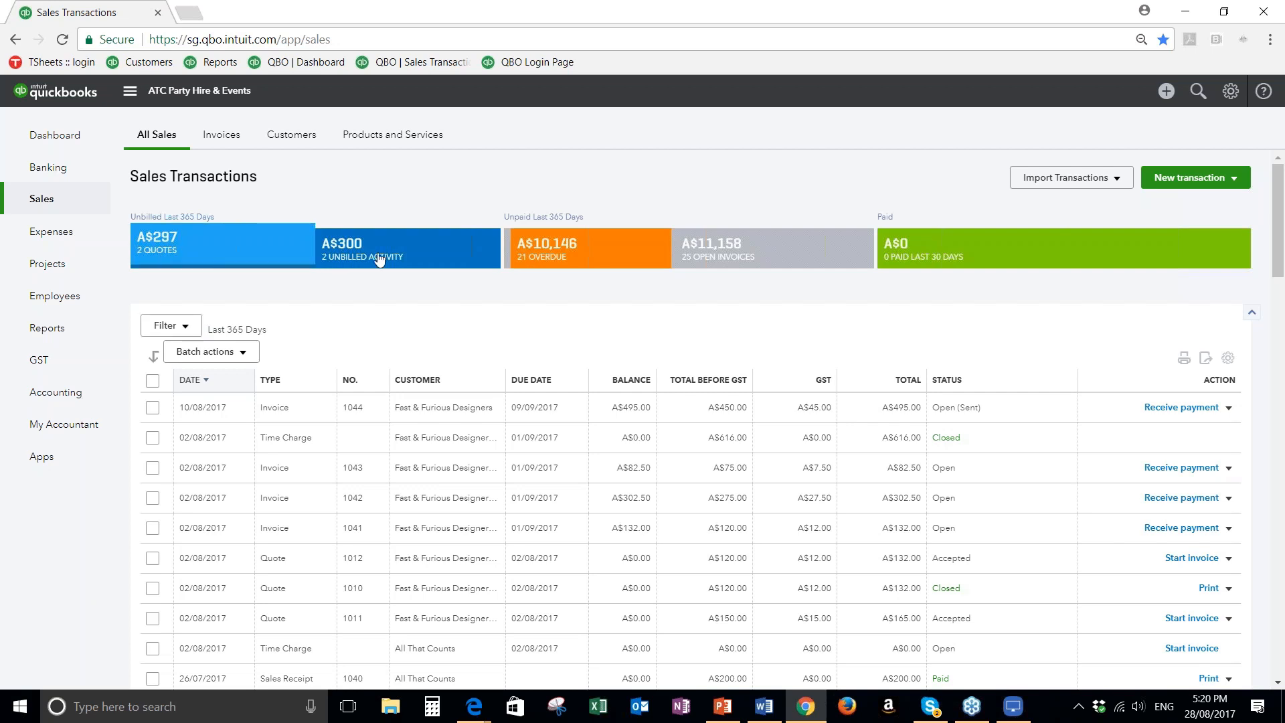
{"action": "left_click", "coordinate": [166, 259]}
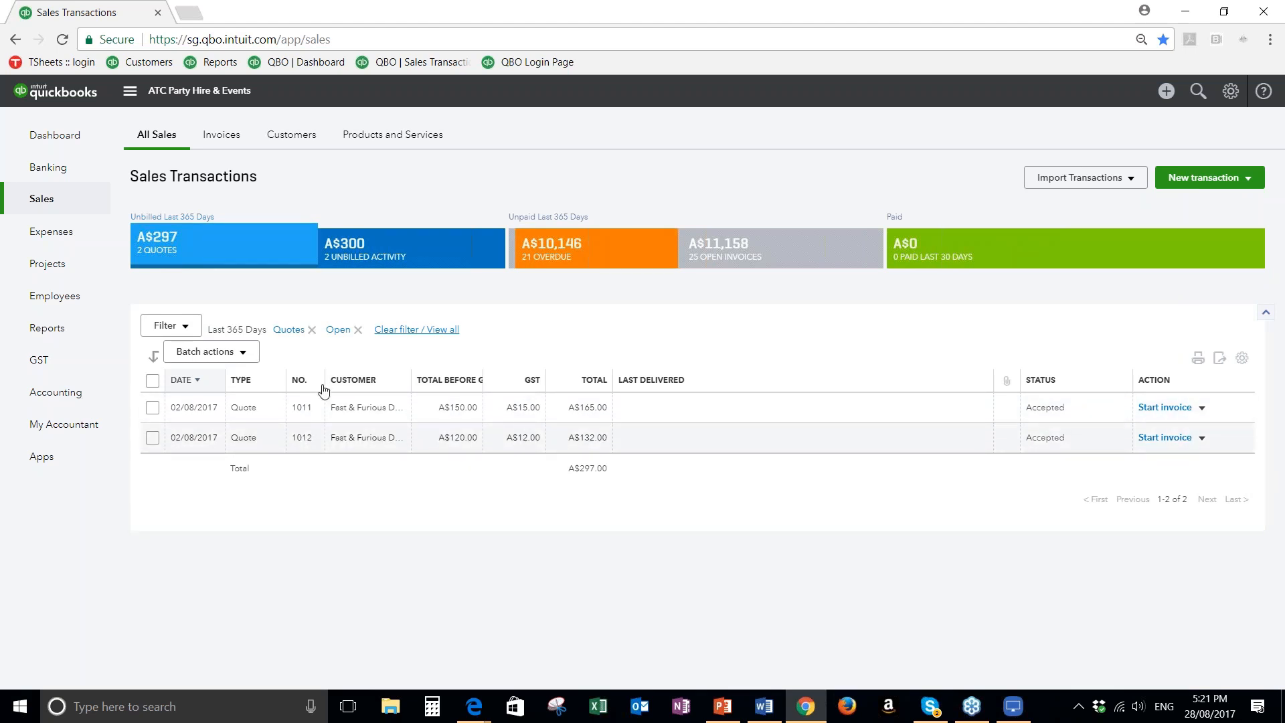
{"action": "left_click", "coordinate": [361, 249]}
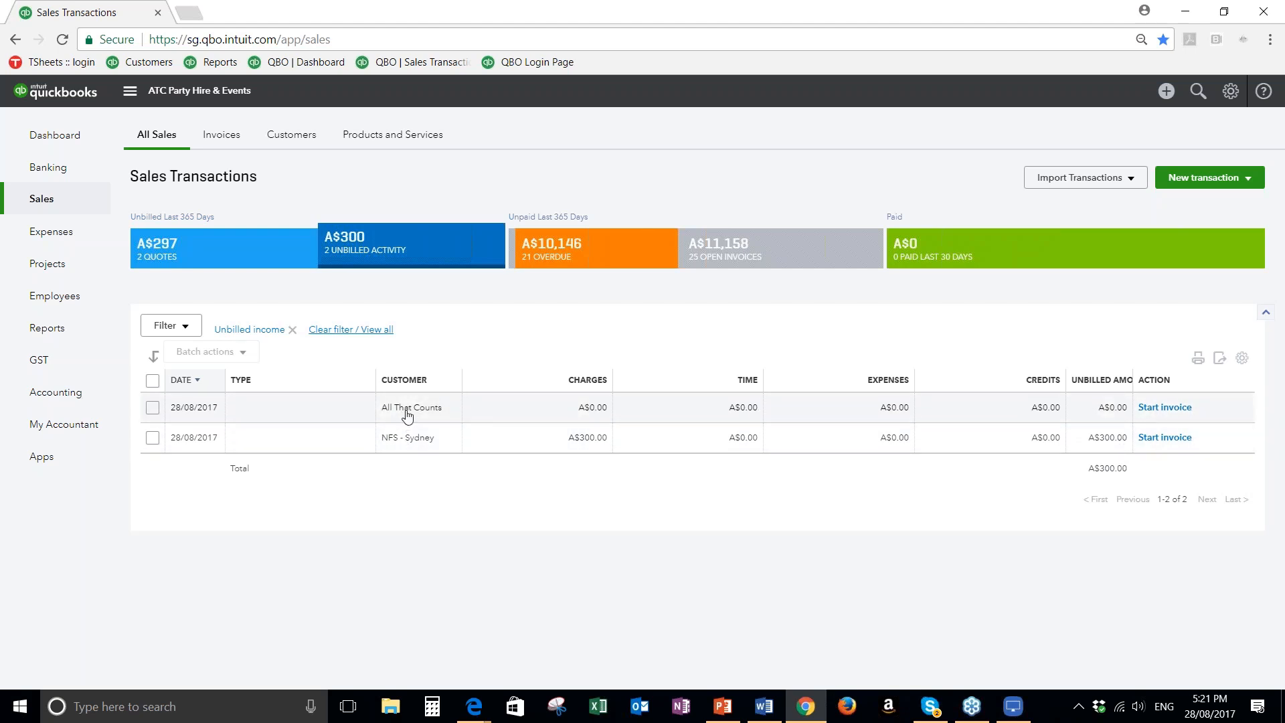
Open the NFS - Sydney customer record and look through its projects, customer details and transaction list
{"action": "left_click", "coordinate": [395, 439]}
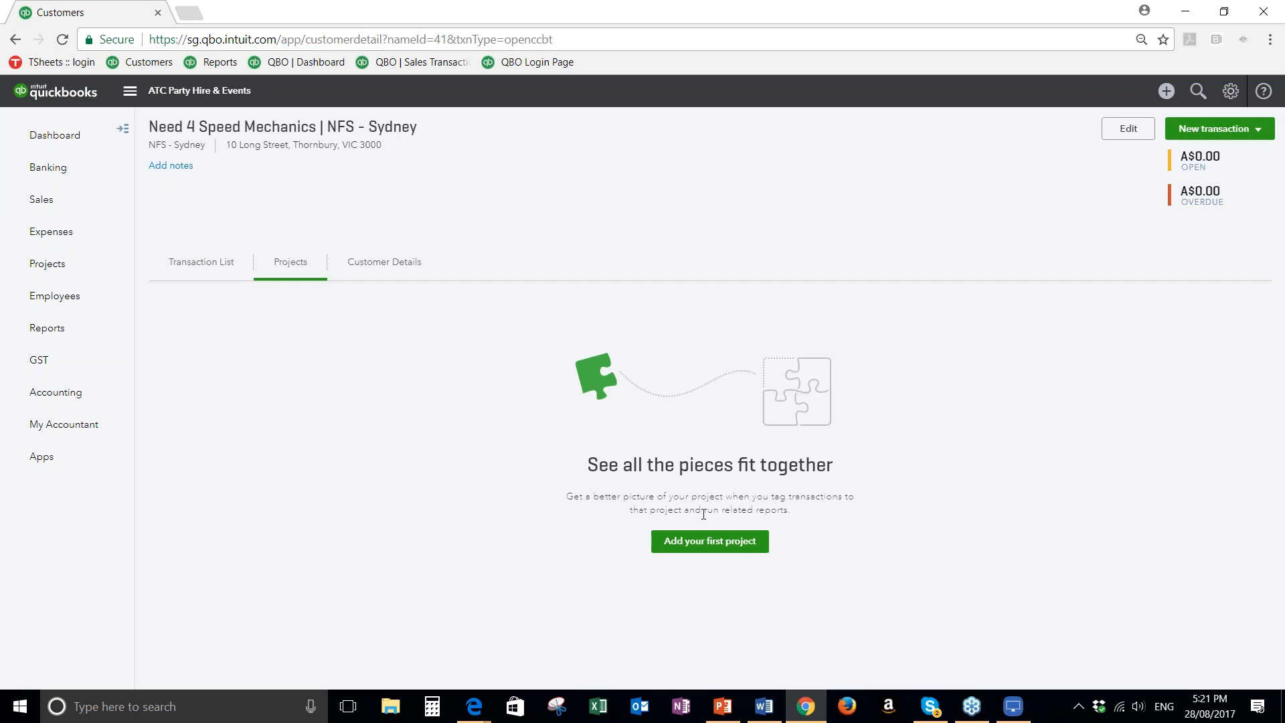
{"action": "left_click", "coordinate": [702, 547]}
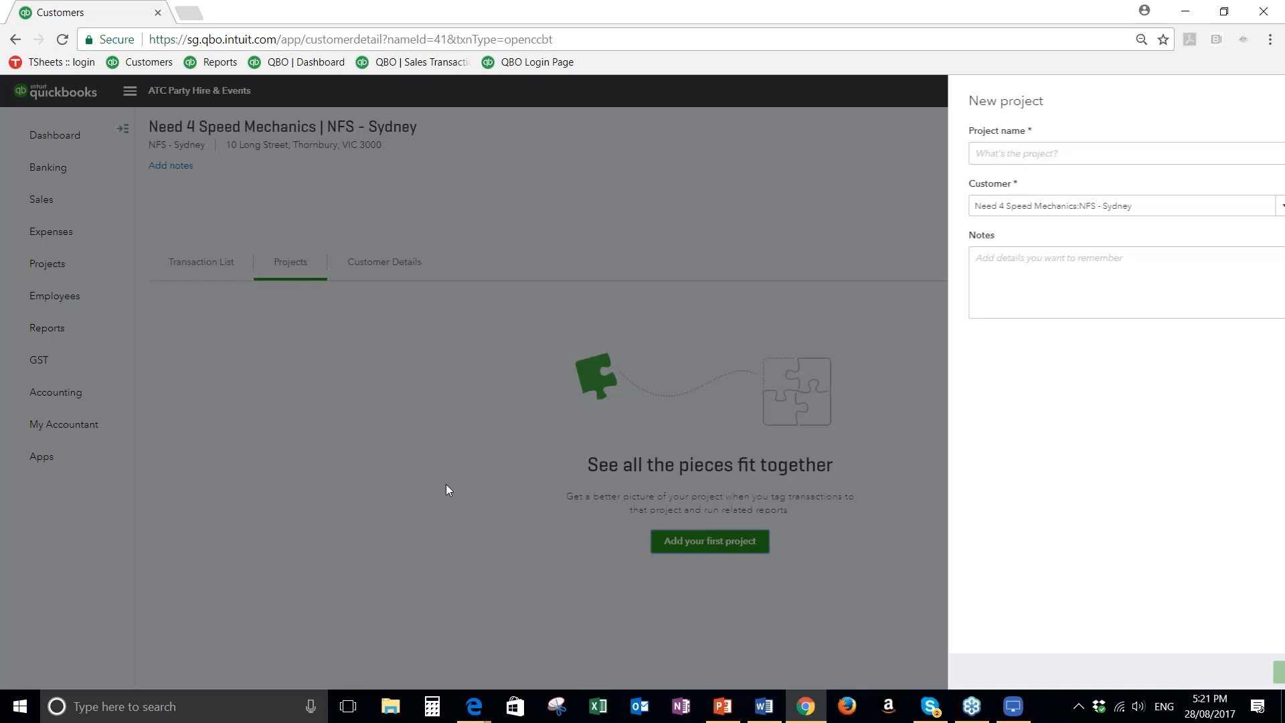
{"action": "left_click", "coordinate": [1271, 87]}
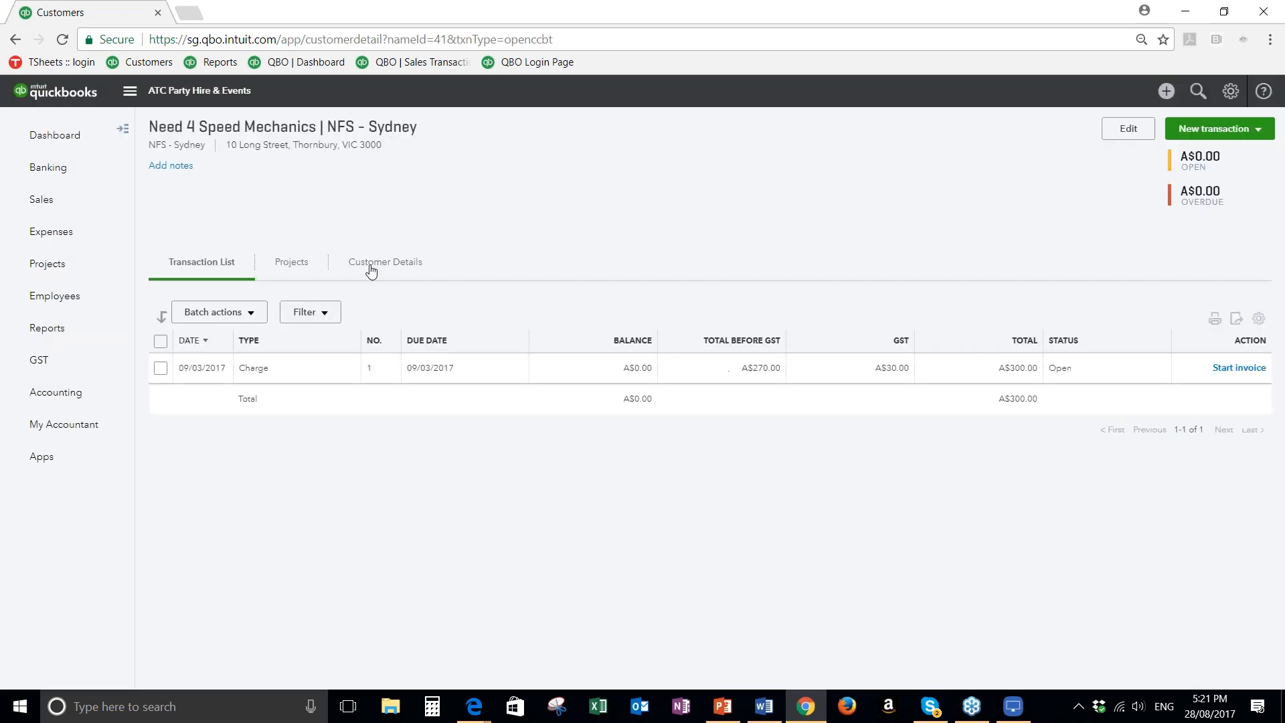
{"action": "left_click", "coordinate": [372, 270]}
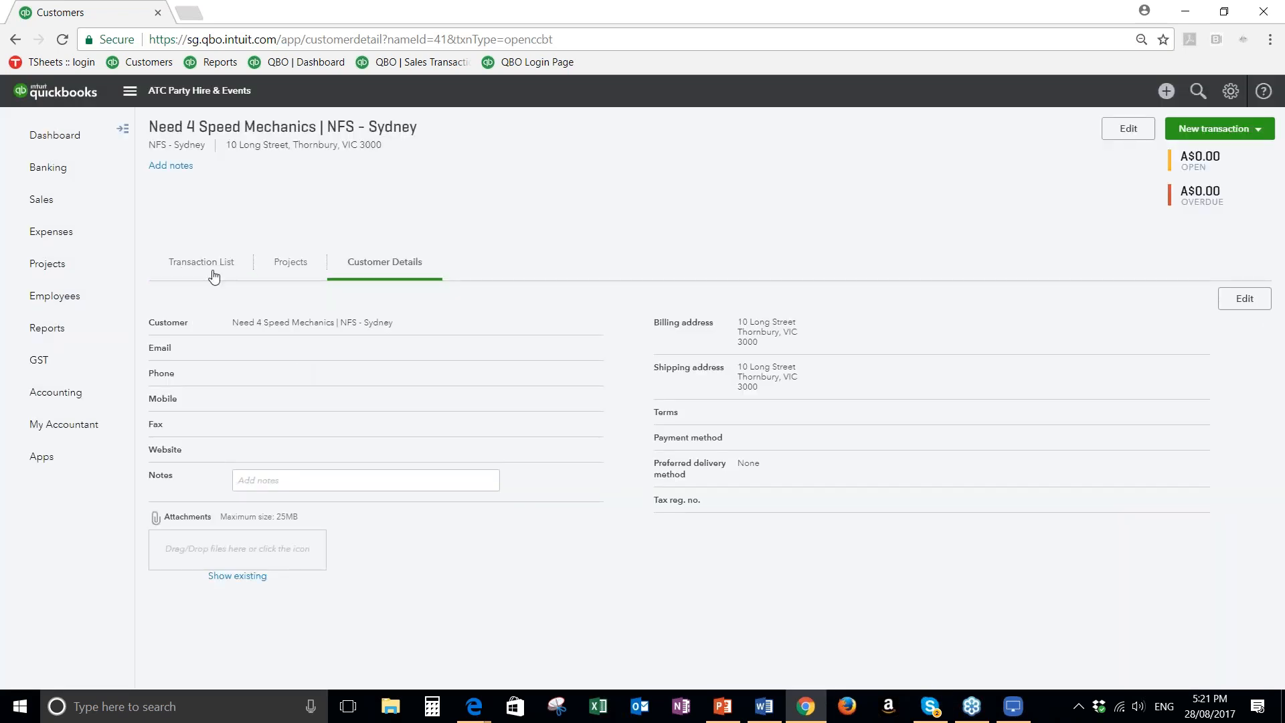
{"action": "left_click", "coordinate": [213, 271]}
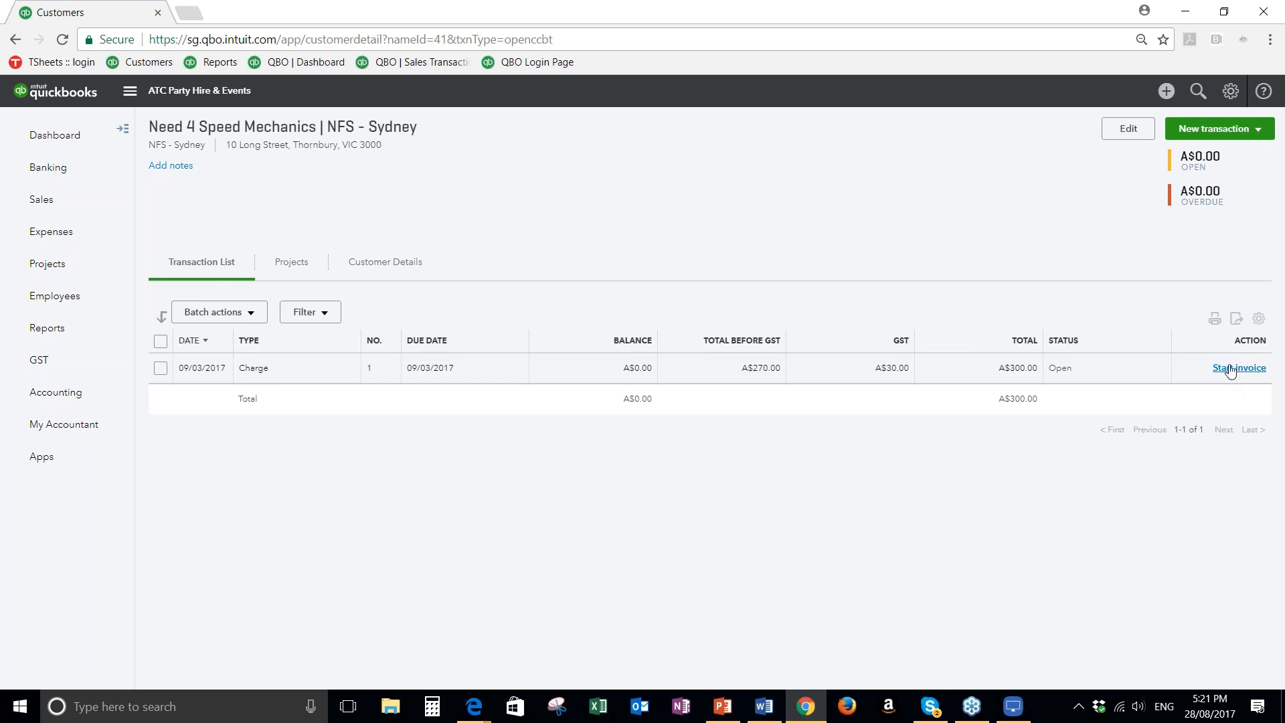
Start an invoice from the customer's open charge, inspect its linked transaction, and leave the invoice without saving
{"action": "left_click", "coordinate": [1231, 369]}
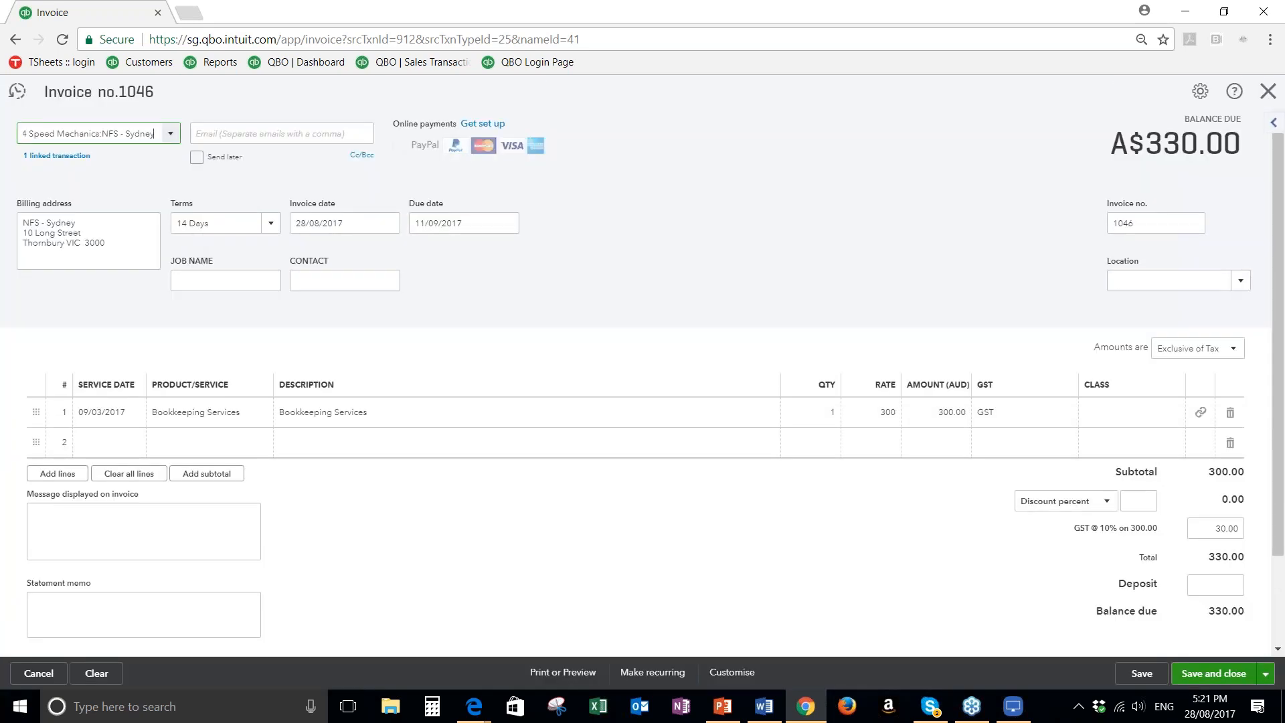
{"action": "left_click", "coordinate": [57, 155]}
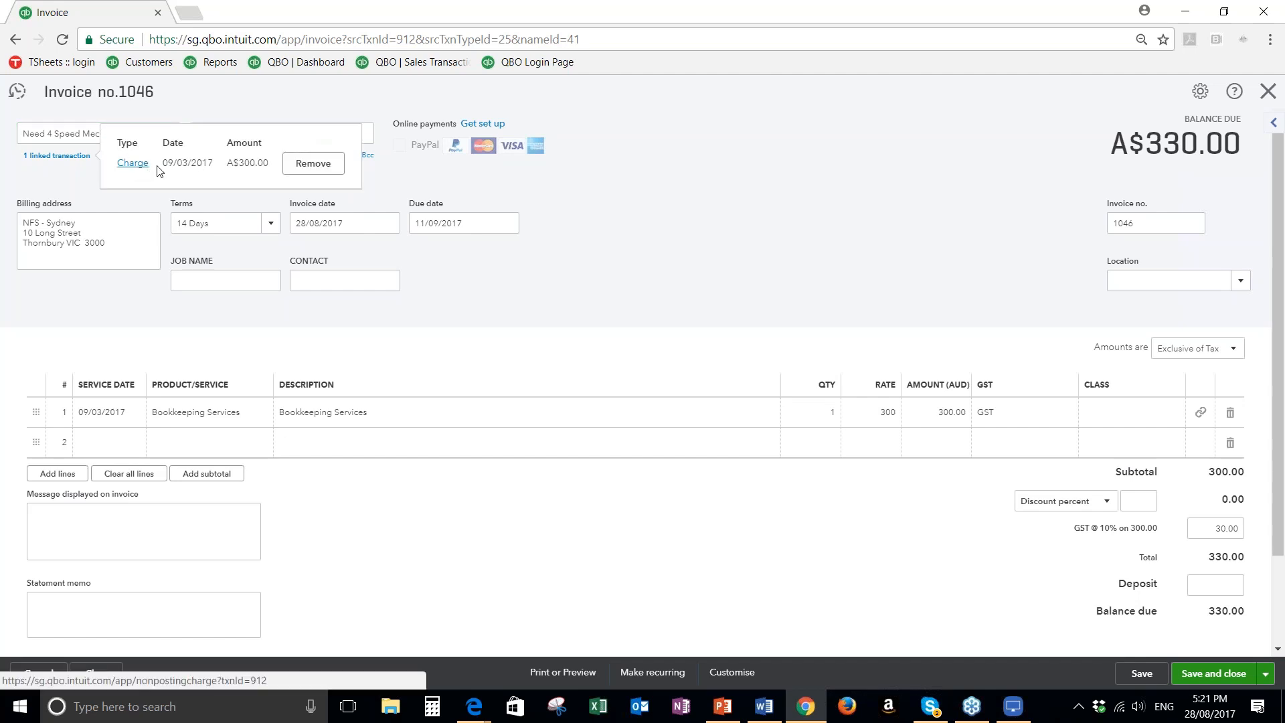
{"action": "left_click", "coordinate": [824, 234]}
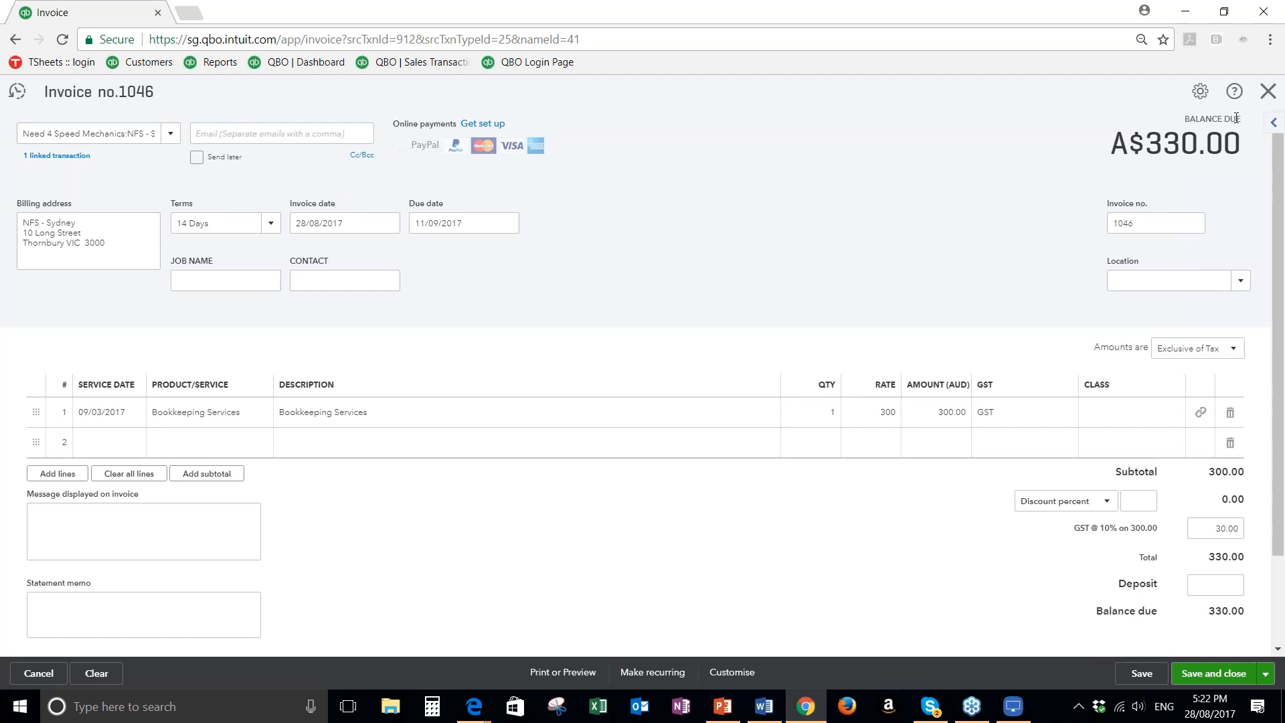
{"action": "left_click", "coordinate": [1268, 92]}
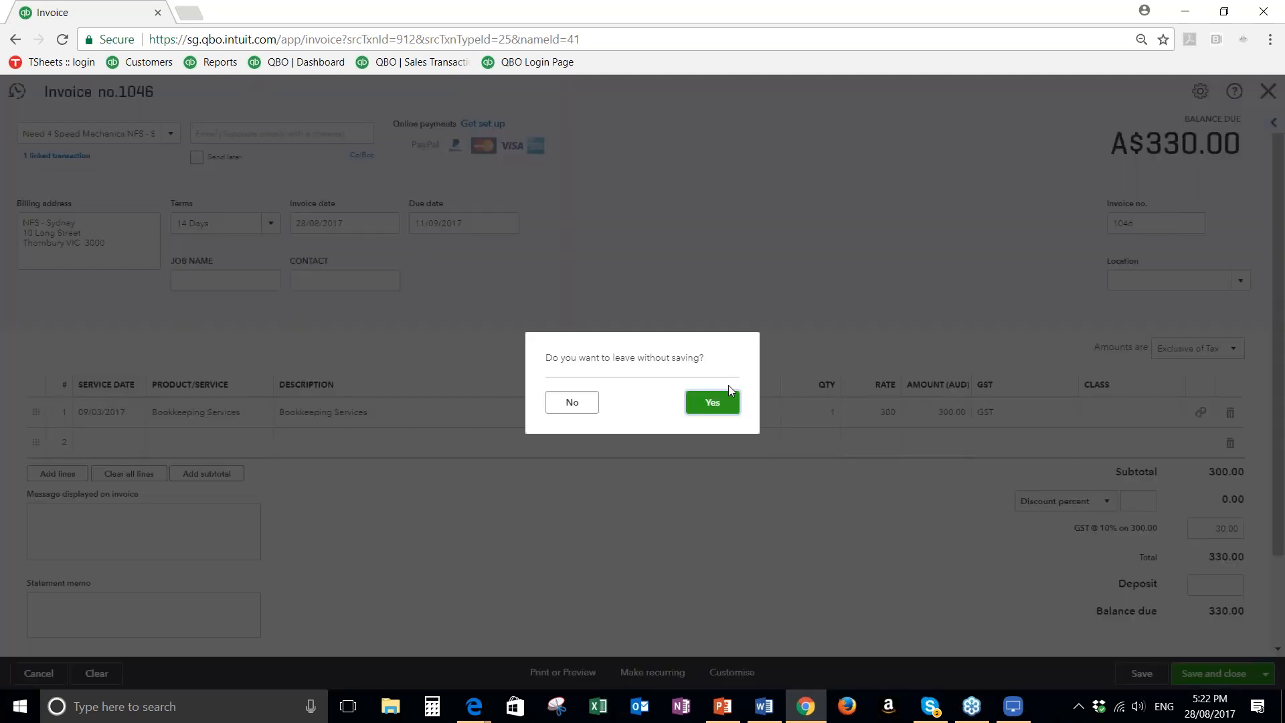
{"action": "left_click", "coordinate": [714, 402]}
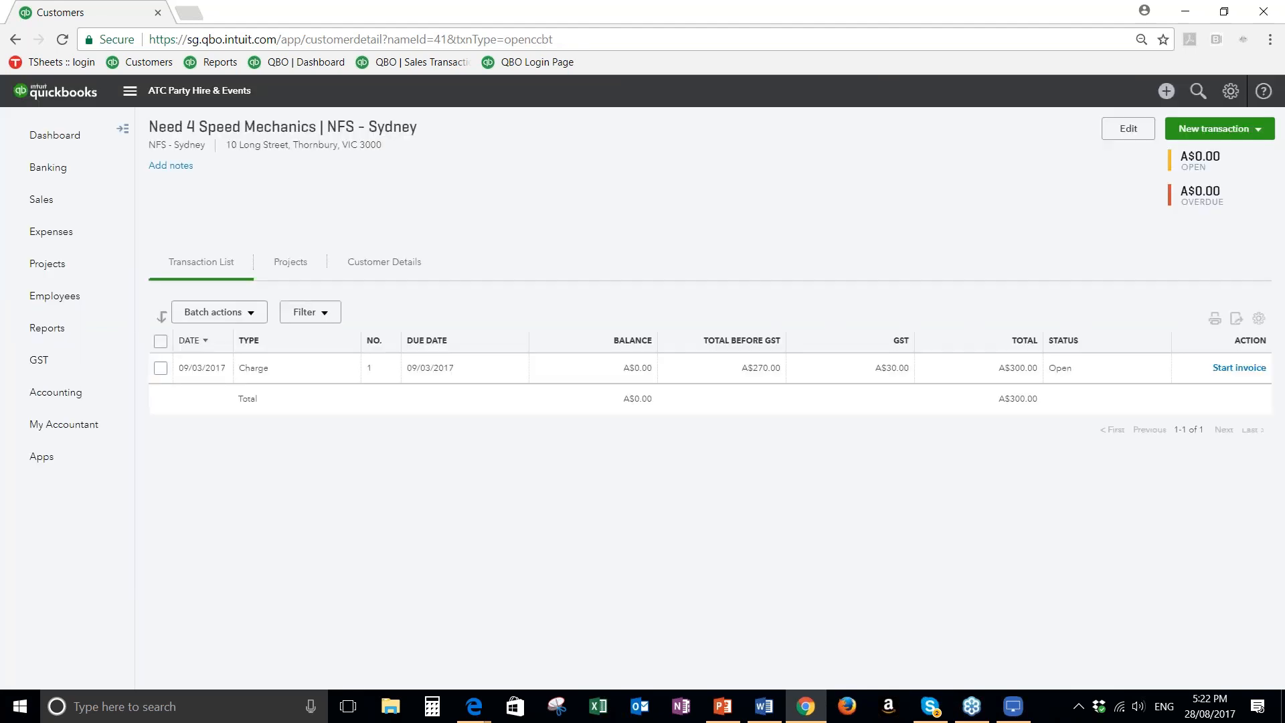
Return to the sales transactions, view the unbilled activity again, and clear the unbilled income filter
{"action": "left_click", "coordinate": [51, 199]}
{"action": "left_click", "coordinate": [370, 249]}
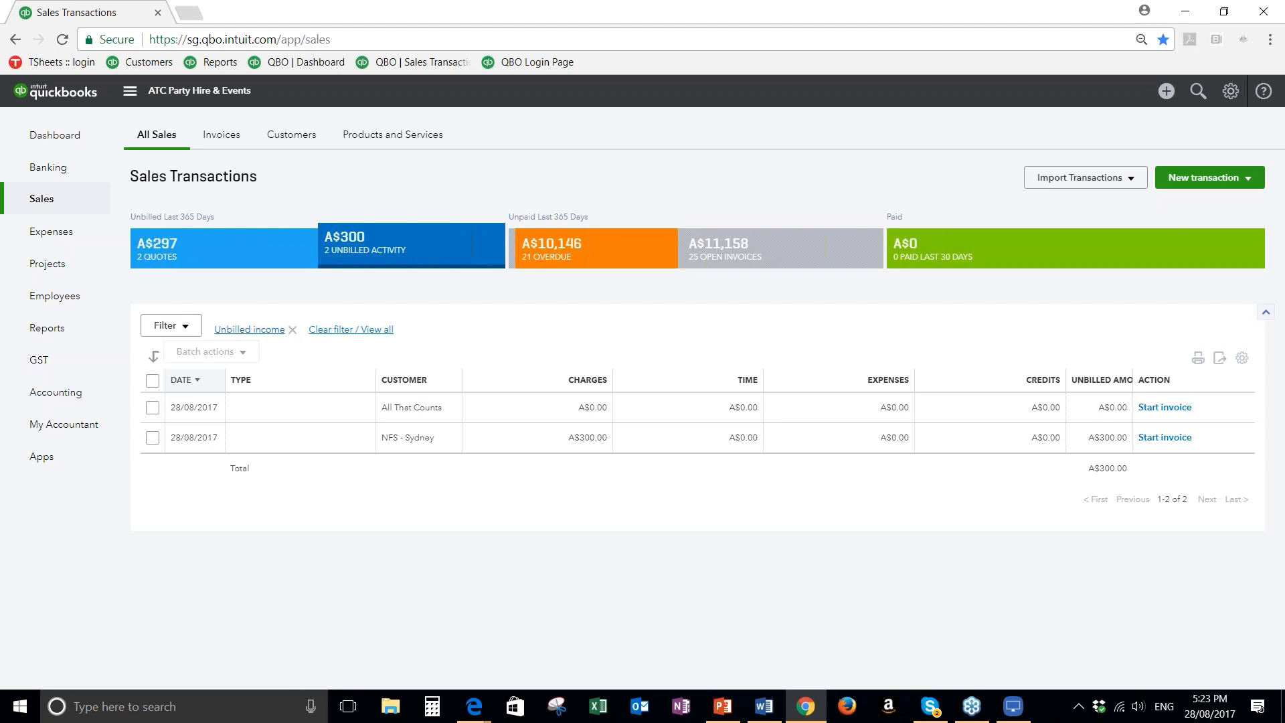
{"action": "left_click", "coordinate": [293, 330]}
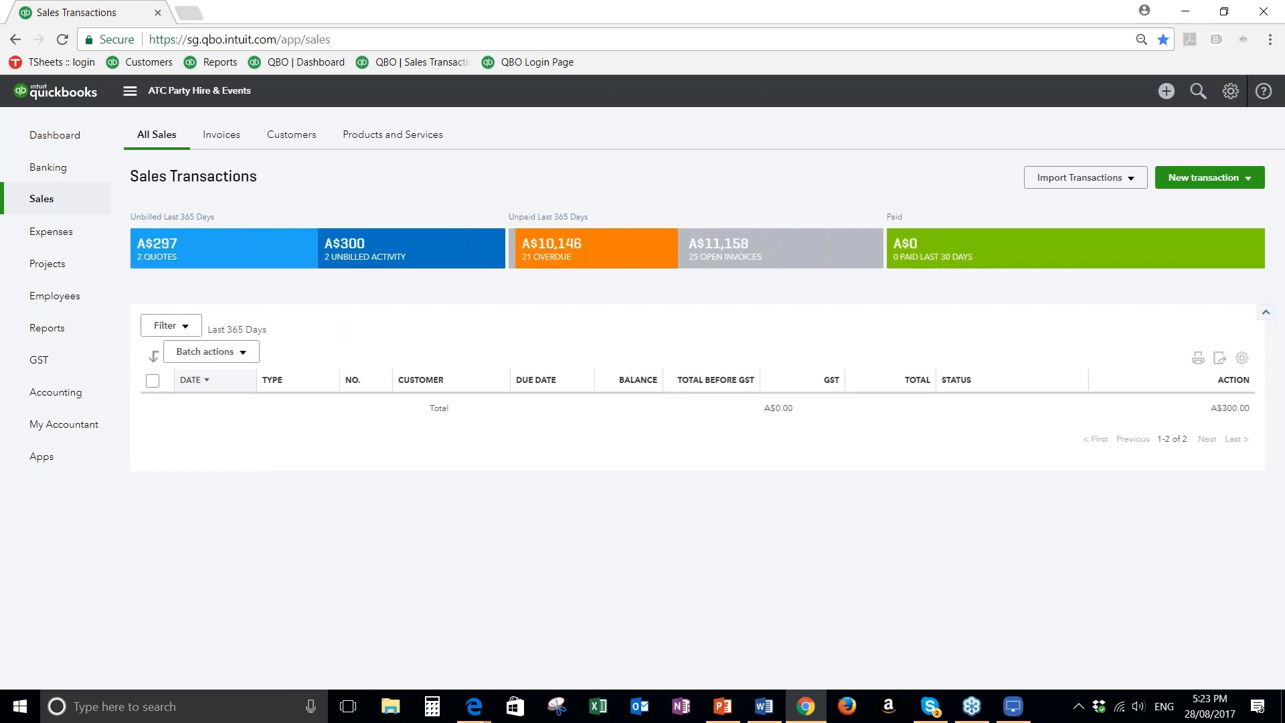
Set the sales transactions filter to type Invoices with status Open, and check the delivery method options while keeping Any
{"action": "left_click", "coordinate": [169, 326]}
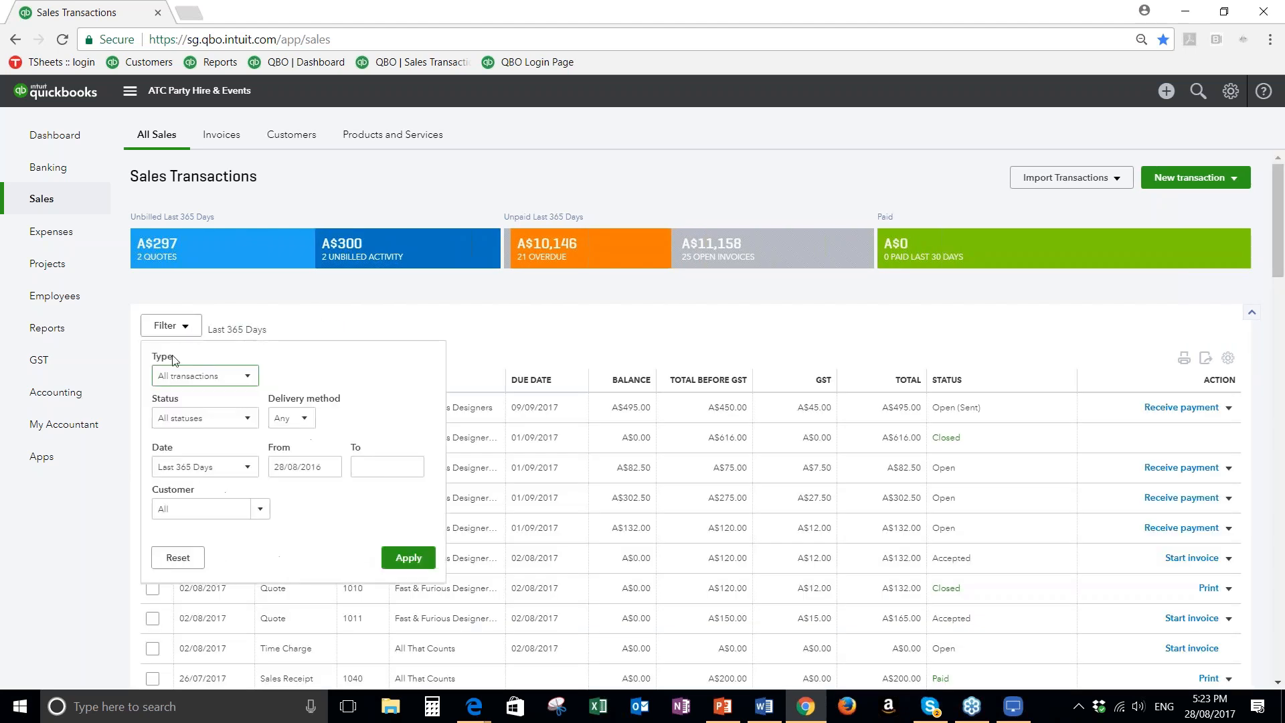
{"action": "left_click", "coordinate": [220, 386]}
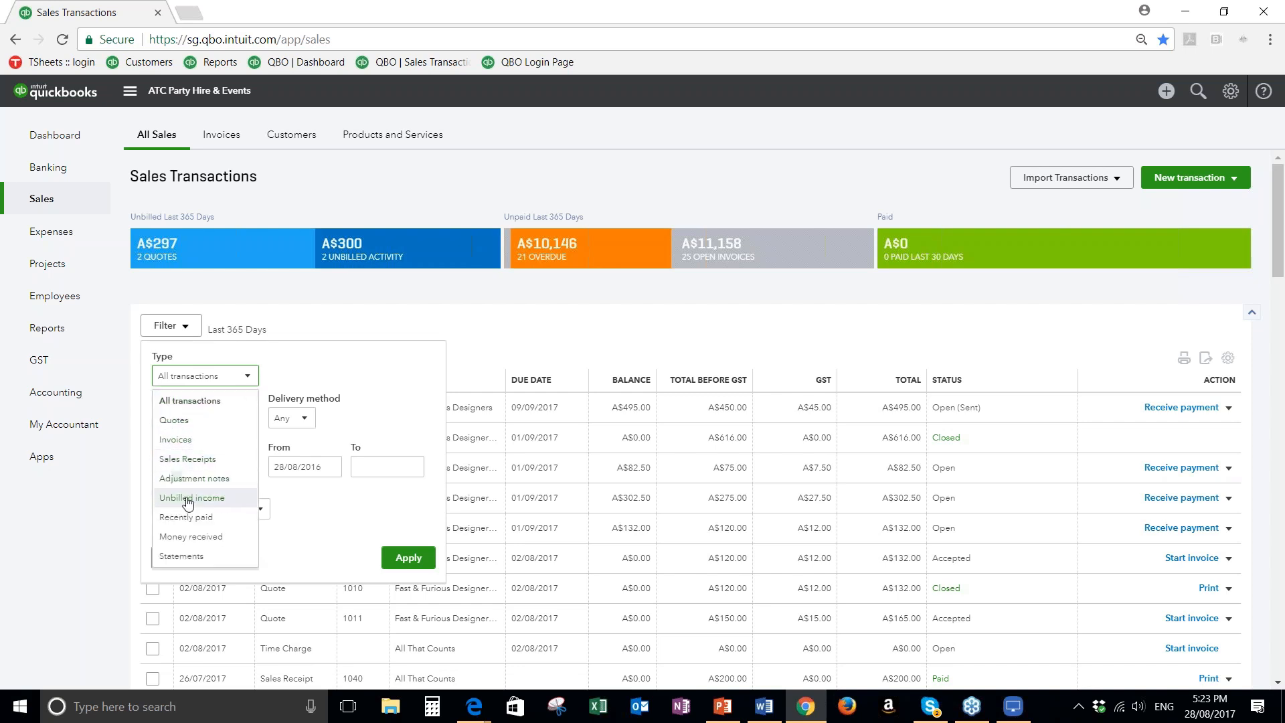
{"action": "left_click", "coordinate": [182, 441]}
{"action": "left_click", "coordinate": [246, 425]}
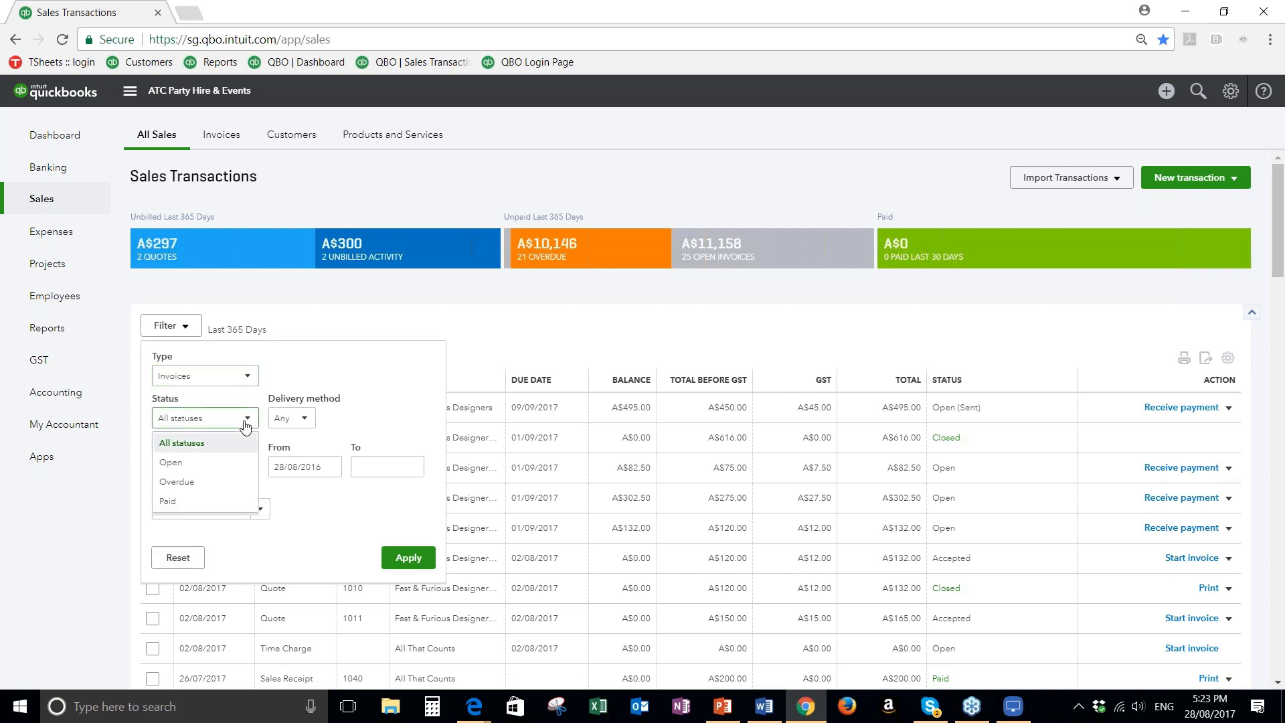
{"action": "left_click", "coordinate": [172, 464]}
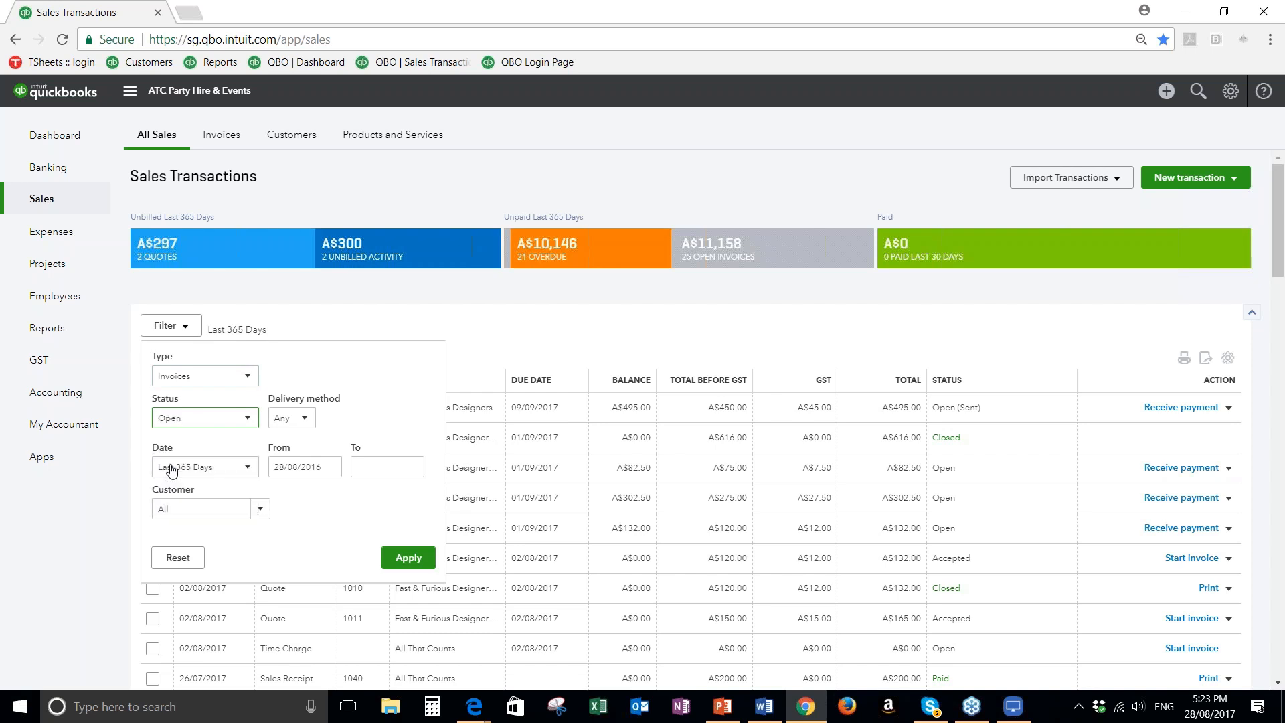
{"action": "left_click", "coordinate": [306, 421]}
{"action": "left_click", "coordinate": [431, 416]}
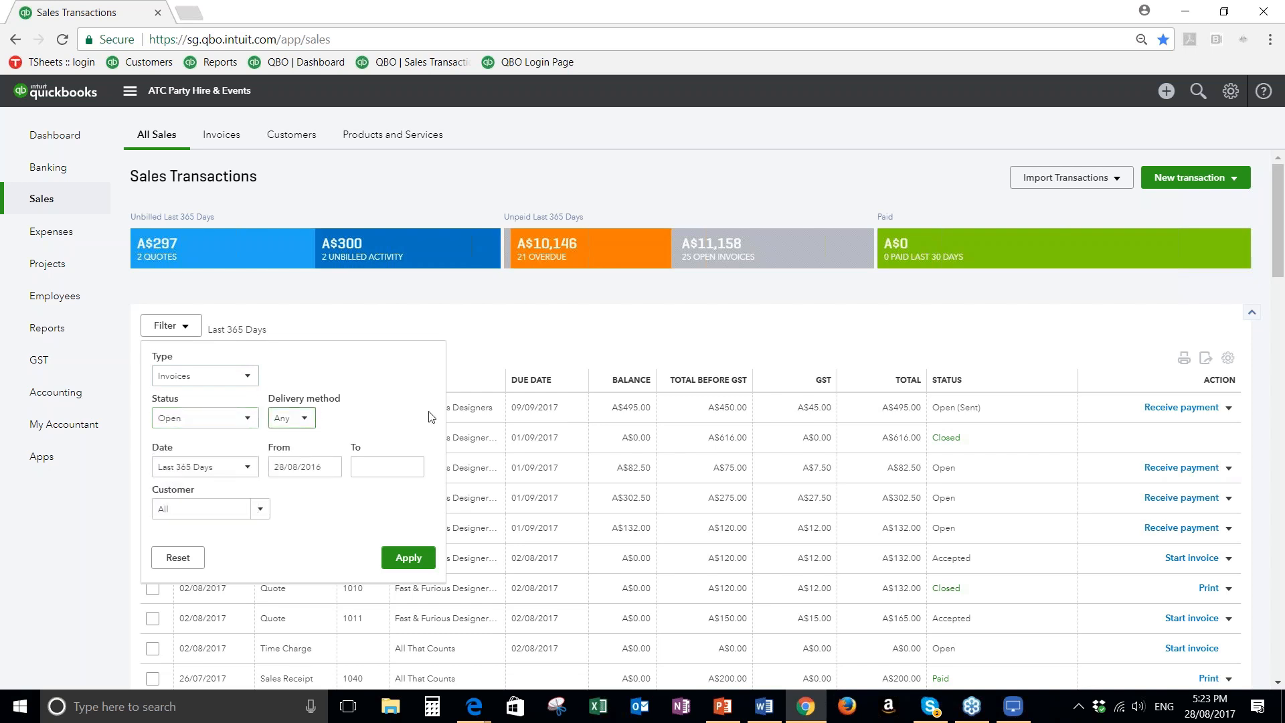
{"action": "left_click", "coordinate": [299, 425]}
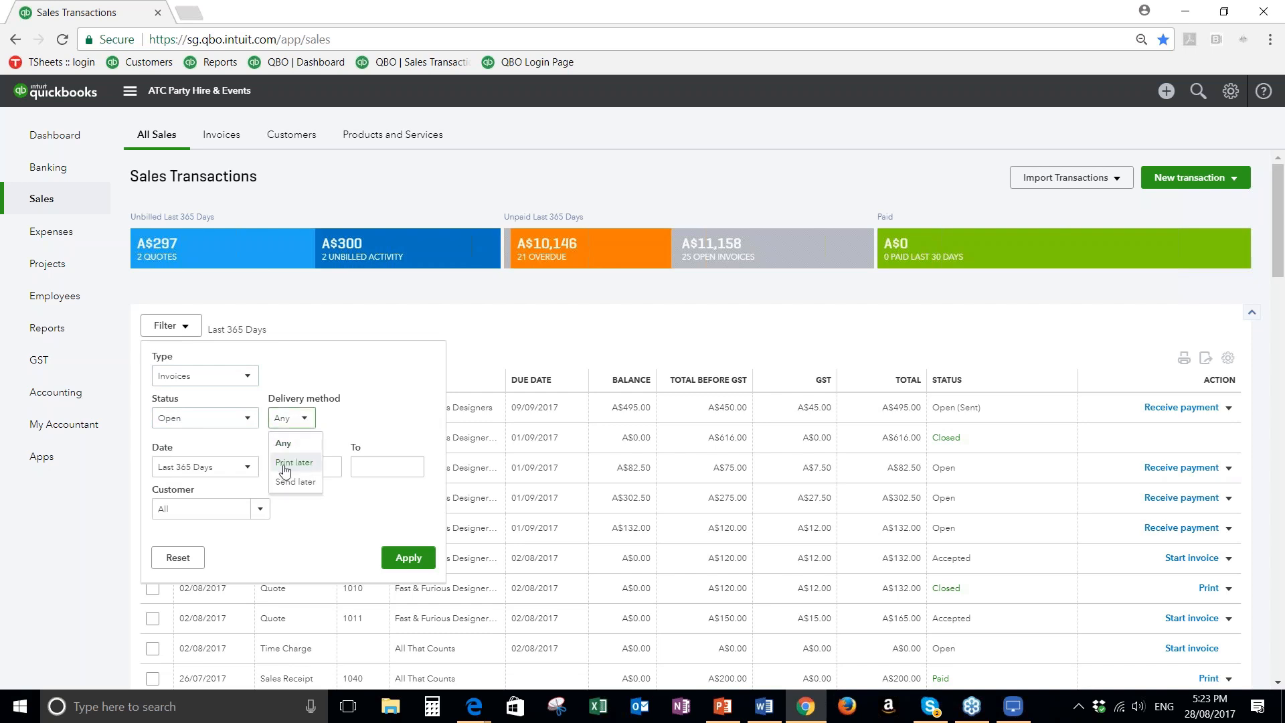
{"action": "left_click", "coordinate": [404, 423]}
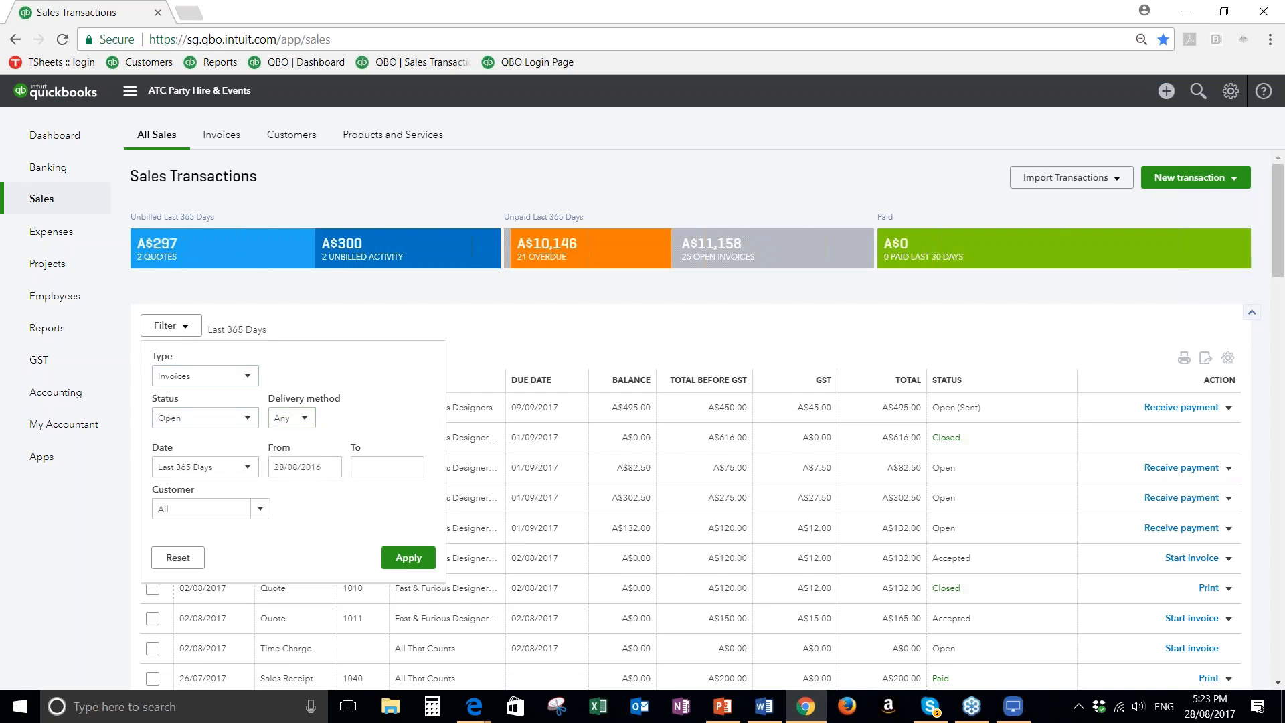
Set the filter's date range to This financial year, keep the customer as All, and apply the filter
{"action": "left_click", "coordinate": [238, 473]}
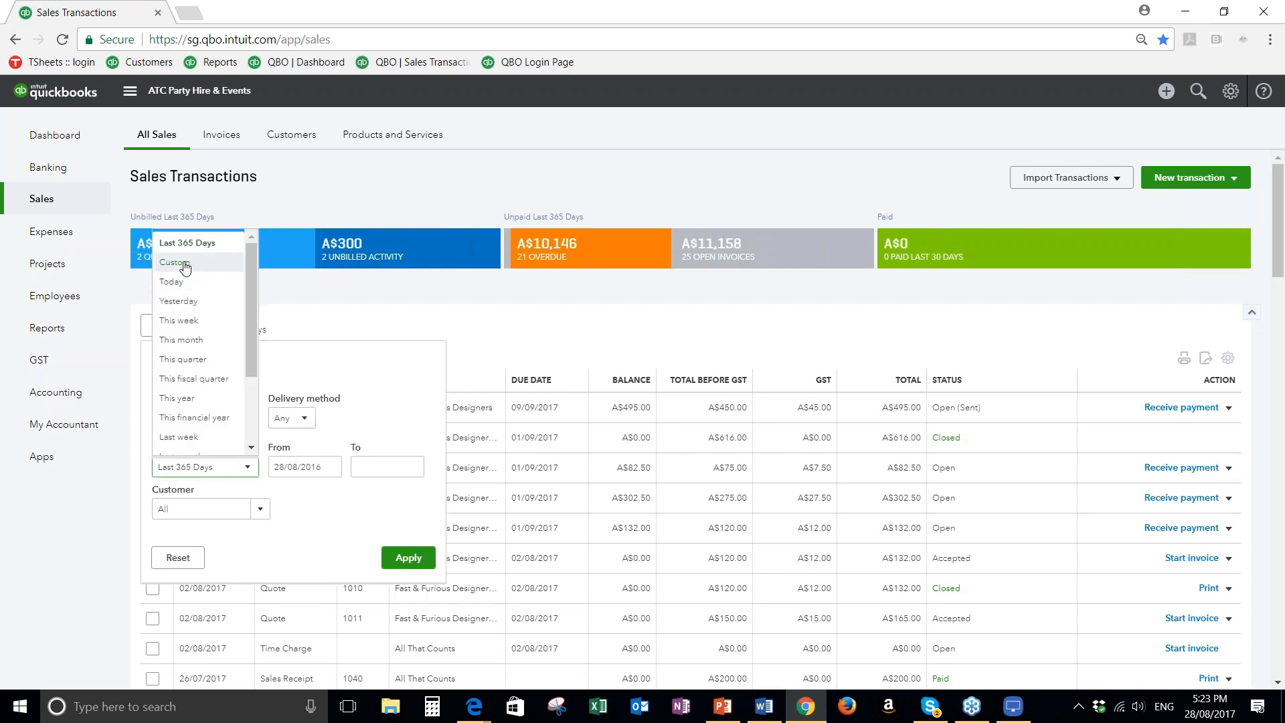
{"action": "left_click", "coordinate": [189, 418]}
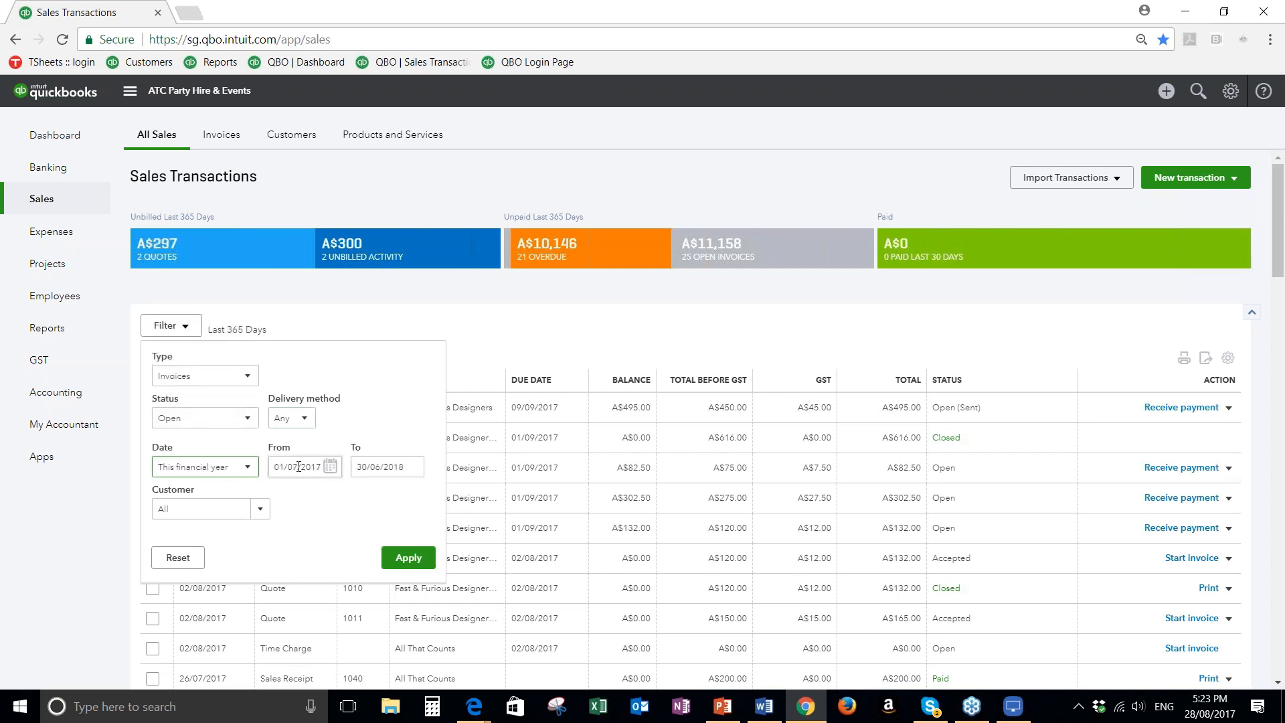
{"action": "left_click", "coordinate": [260, 508]}
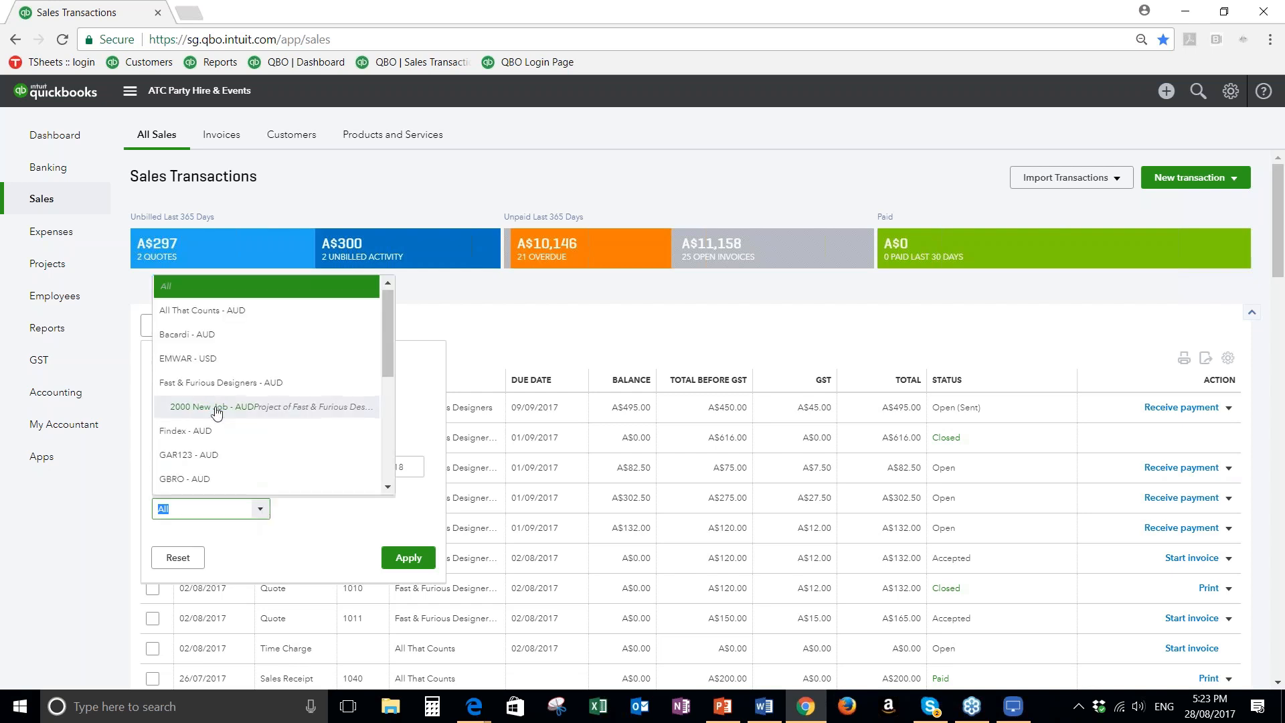
{"action": "left_click", "coordinate": [432, 410]}
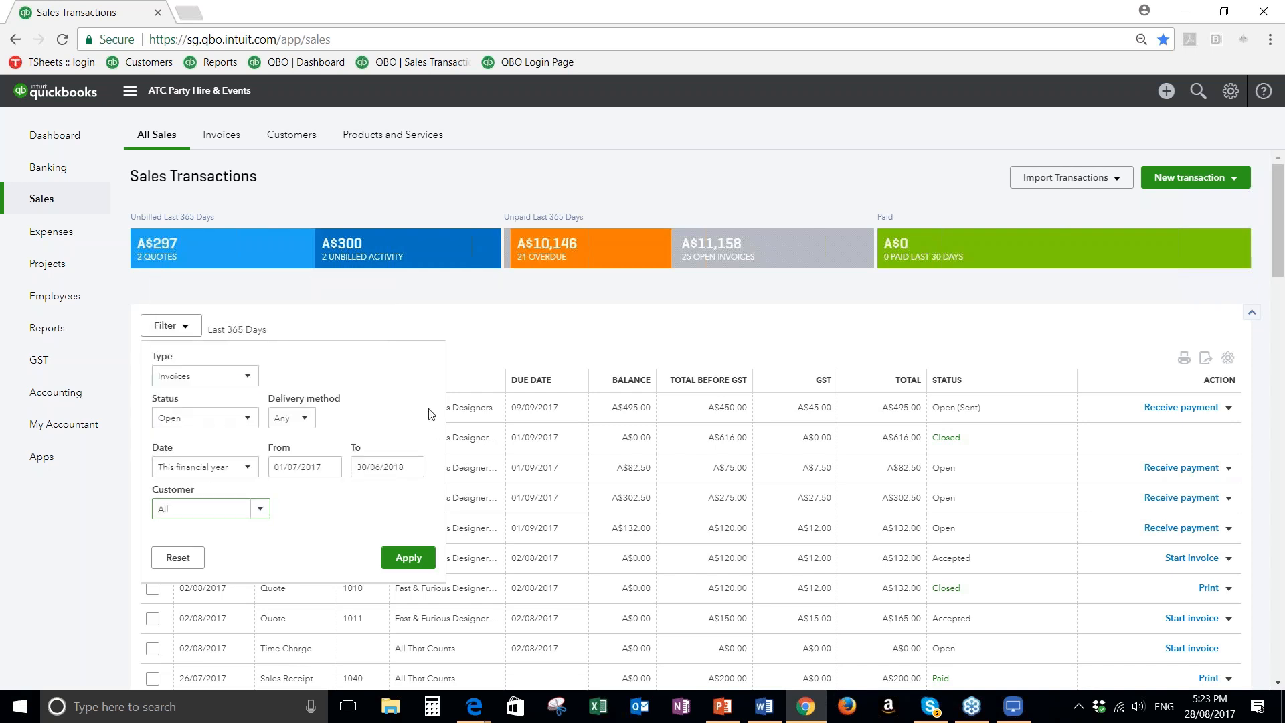
{"action": "left_click", "coordinate": [411, 557]}
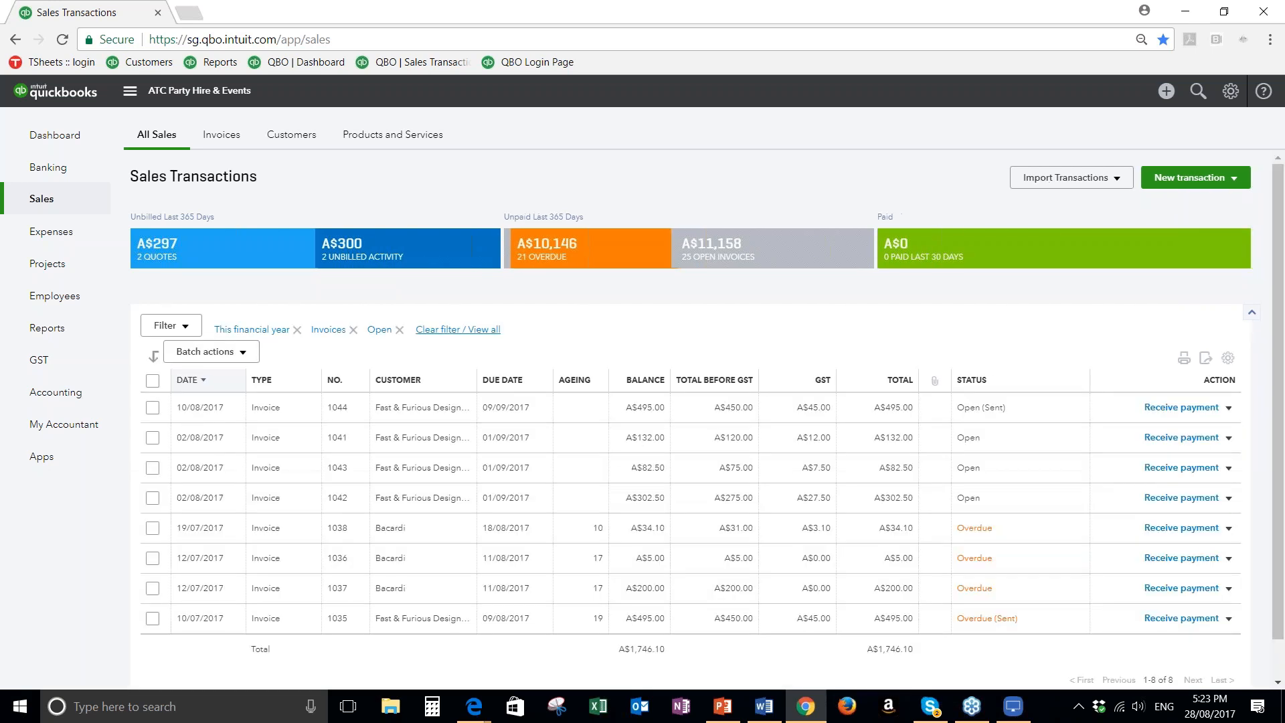
{"action": "scroll", "coordinate": [595, 521], "scroll_direction": "down", "scroll_amount": 1}
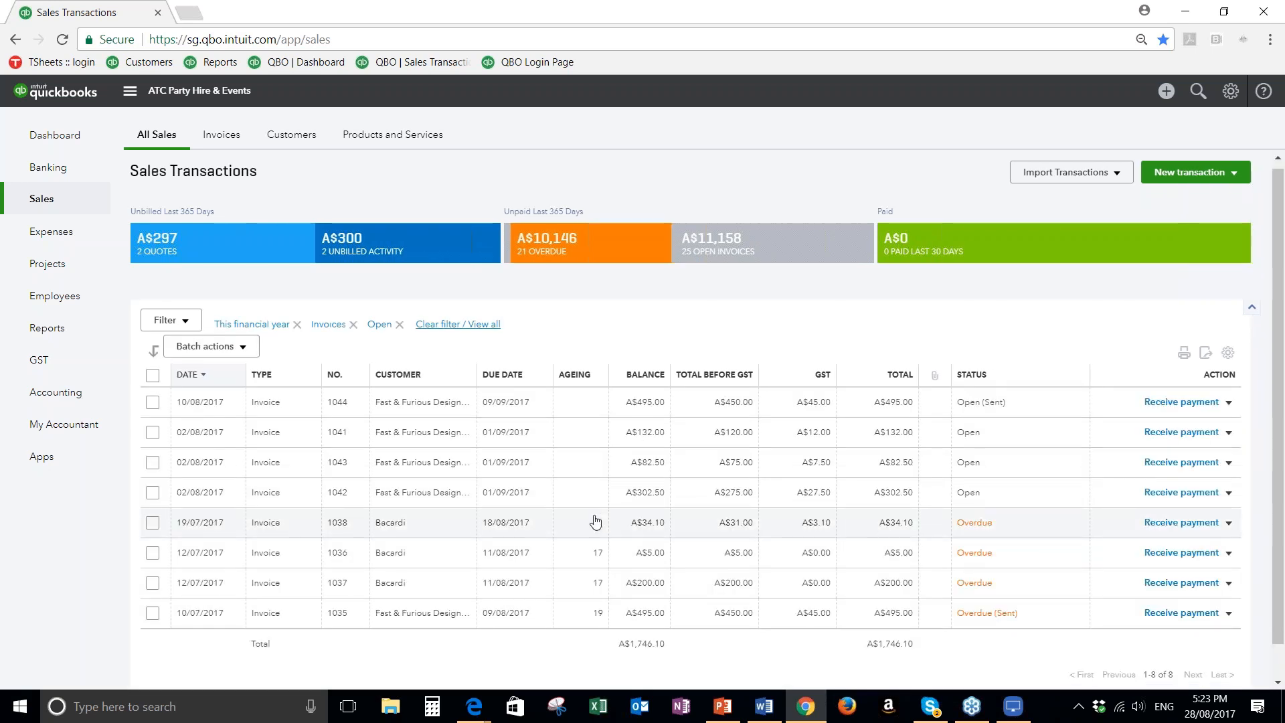
{"action": "scroll", "coordinate": [596, 522], "scroll_direction": "down", "scroll_amount": 2}
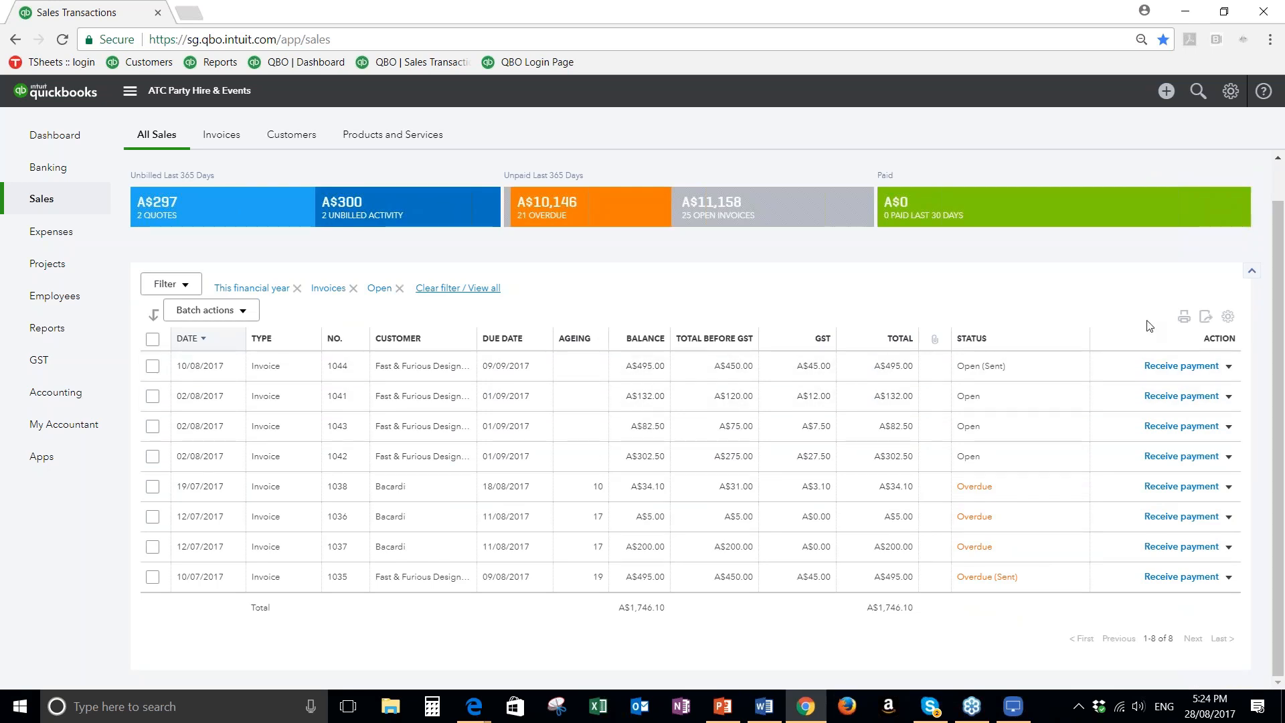
Hide the Attachments, GST and Total before GST columns in the filtered invoice list
{"action": "left_click", "coordinate": [1227, 319]}
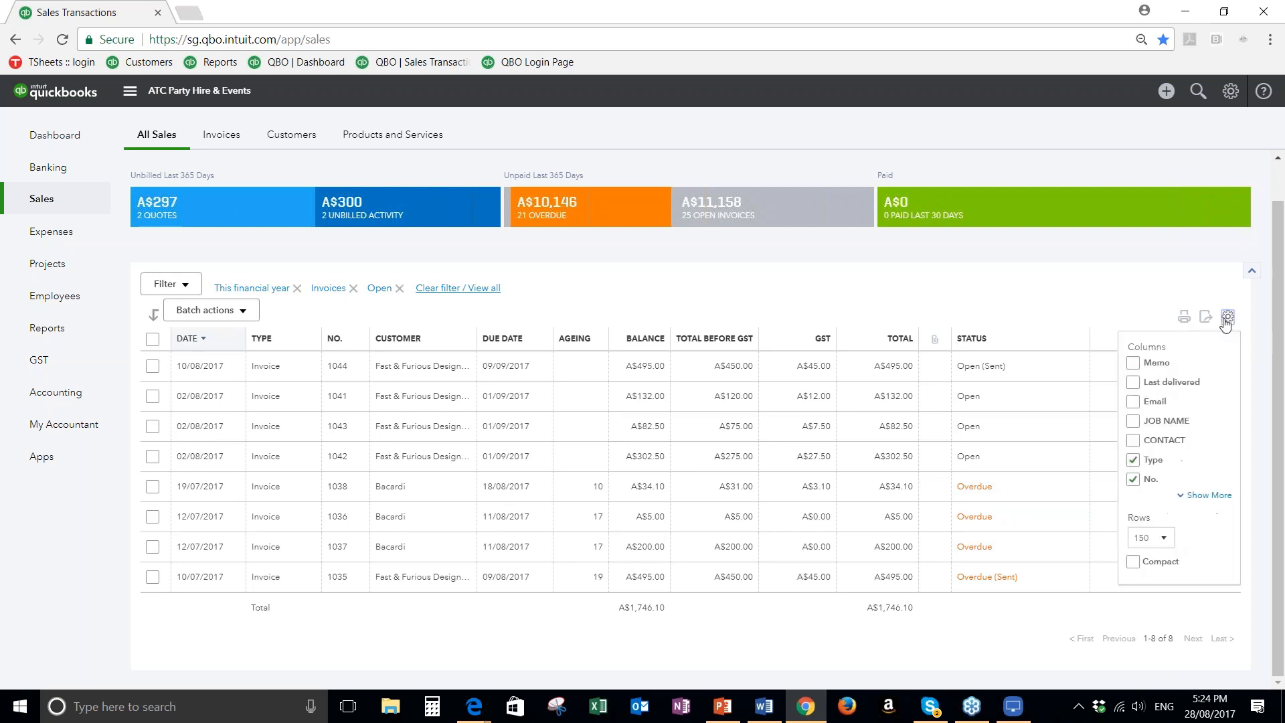
{"action": "left_click", "coordinate": [1209, 495]}
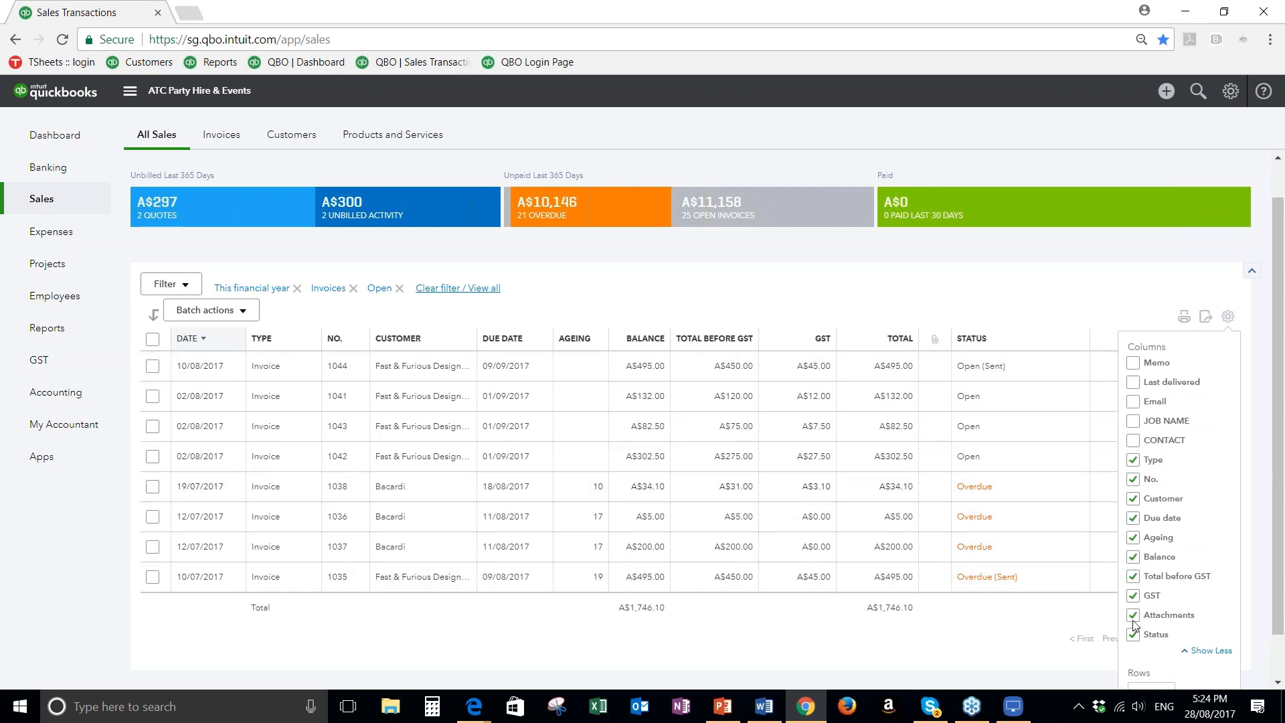
{"action": "left_click", "coordinate": [1134, 616]}
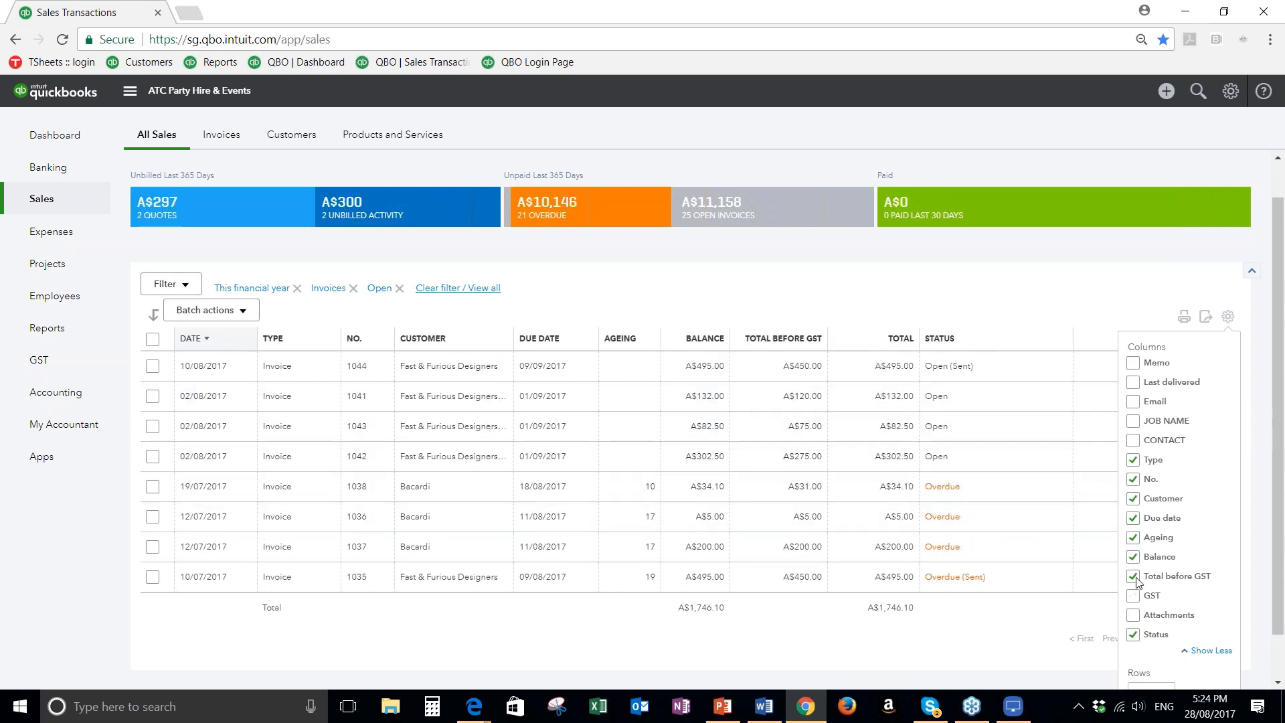
{"action": "left_click", "coordinate": [1135, 578]}
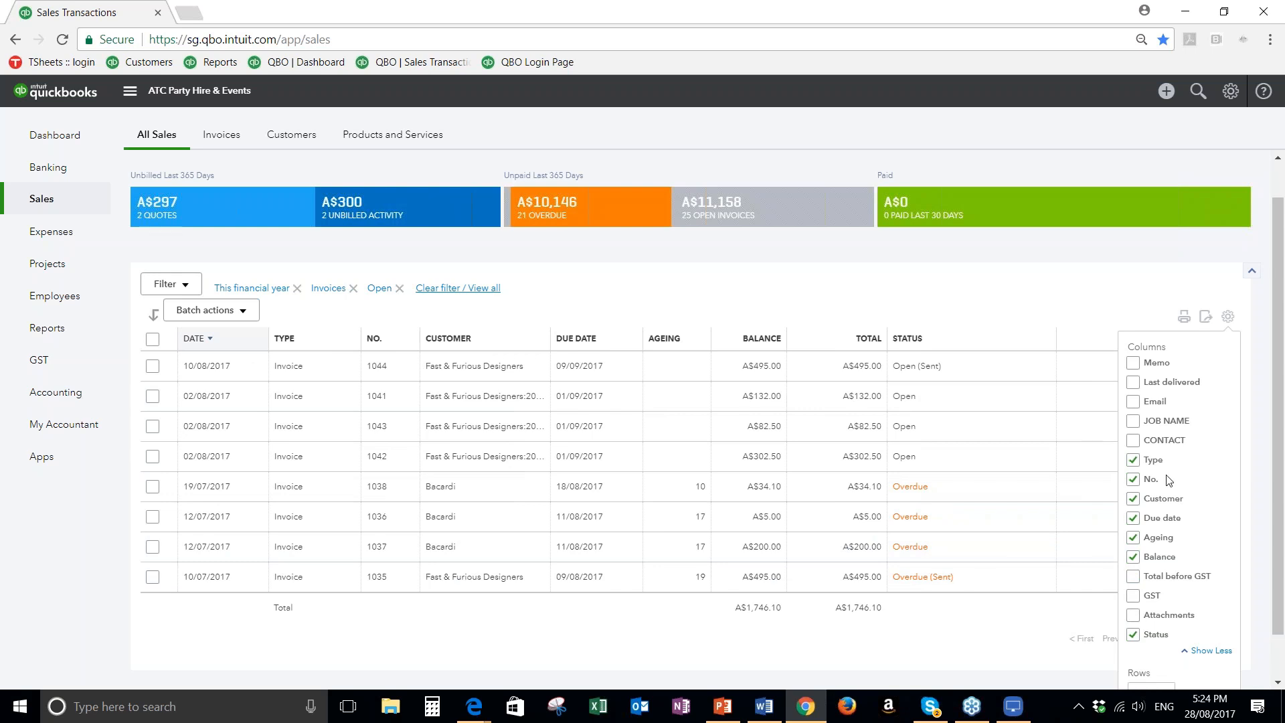
Show the Email column in the invoice list, leaving JOB NAME off, and widen it to fit the full addresses
{"action": "scroll", "coordinate": [1167, 481], "scroll_direction": "down", "scroll_amount": 1}
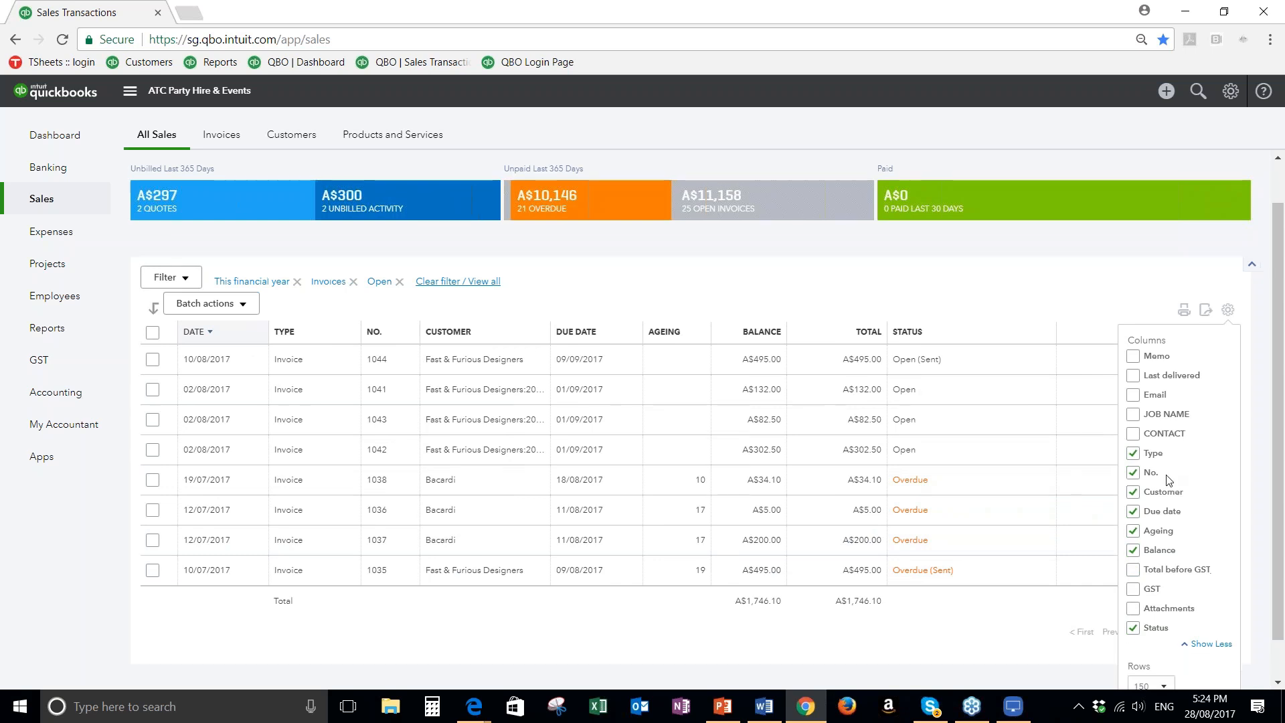
{"action": "scroll", "coordinate": [1167, 481], "scroll_direction": "down", "scroll_amount": 1}
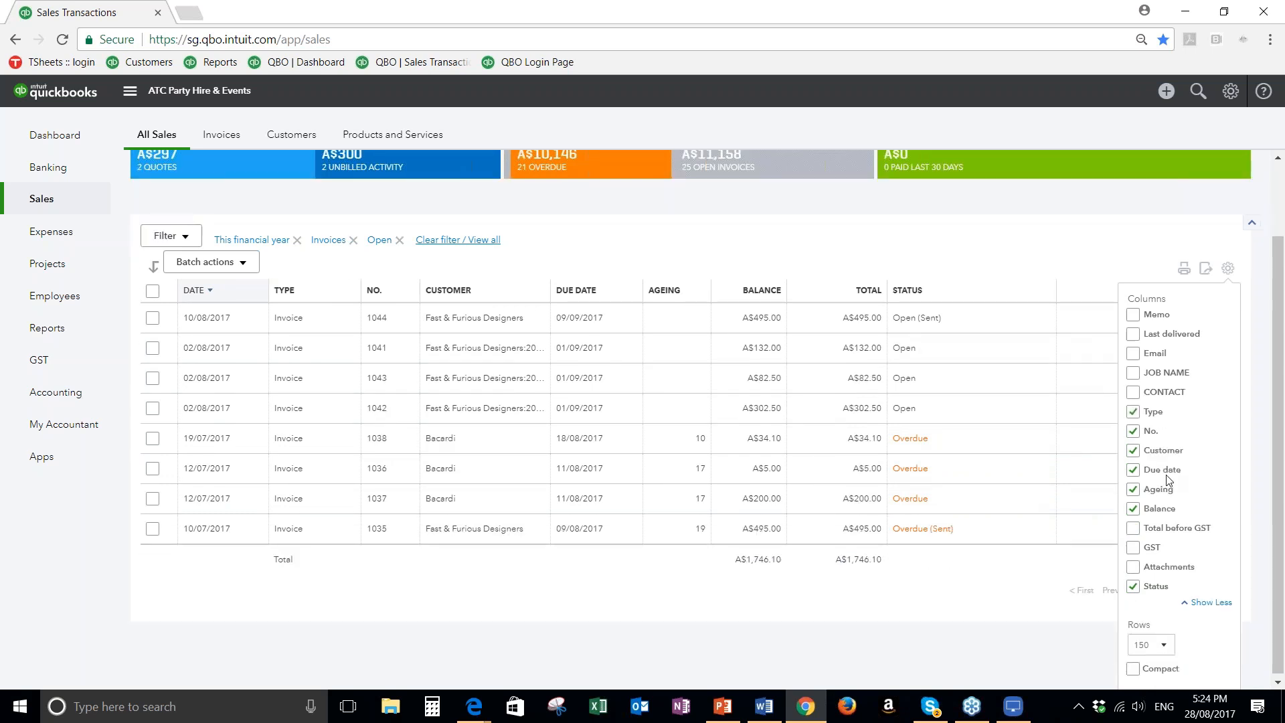
{"action": "left_click", "coordinate": [1134, 373]}
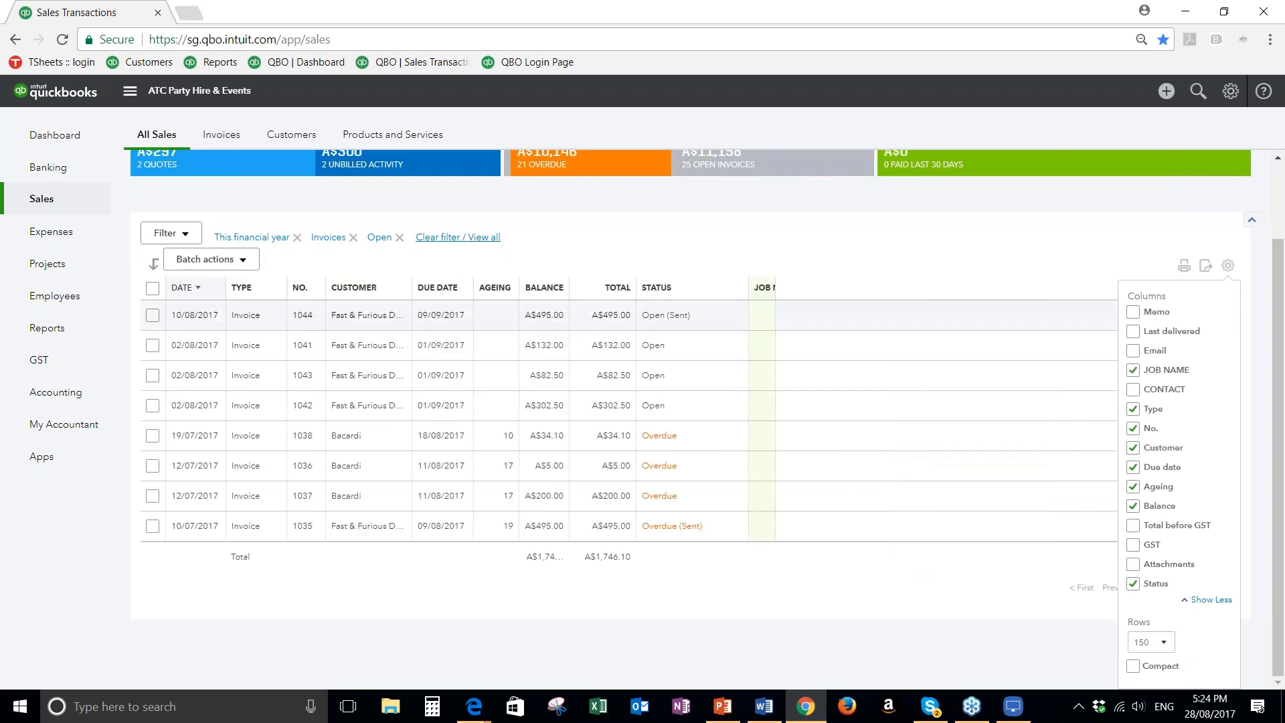
{"action": "left_click", "coordinate": [1132, 370]}
{"action": "left_click", "coordinate": [1133, 350]}
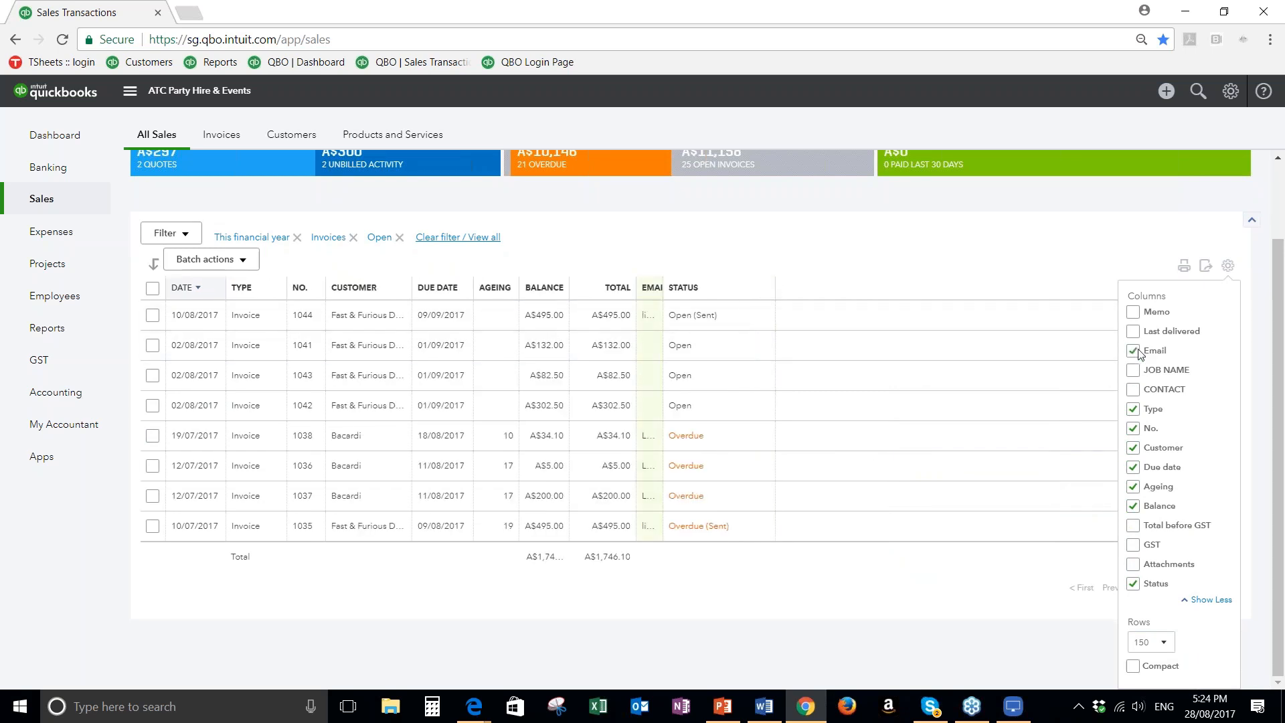
{"action": "left_click", "coordinate": [1227, 267]}
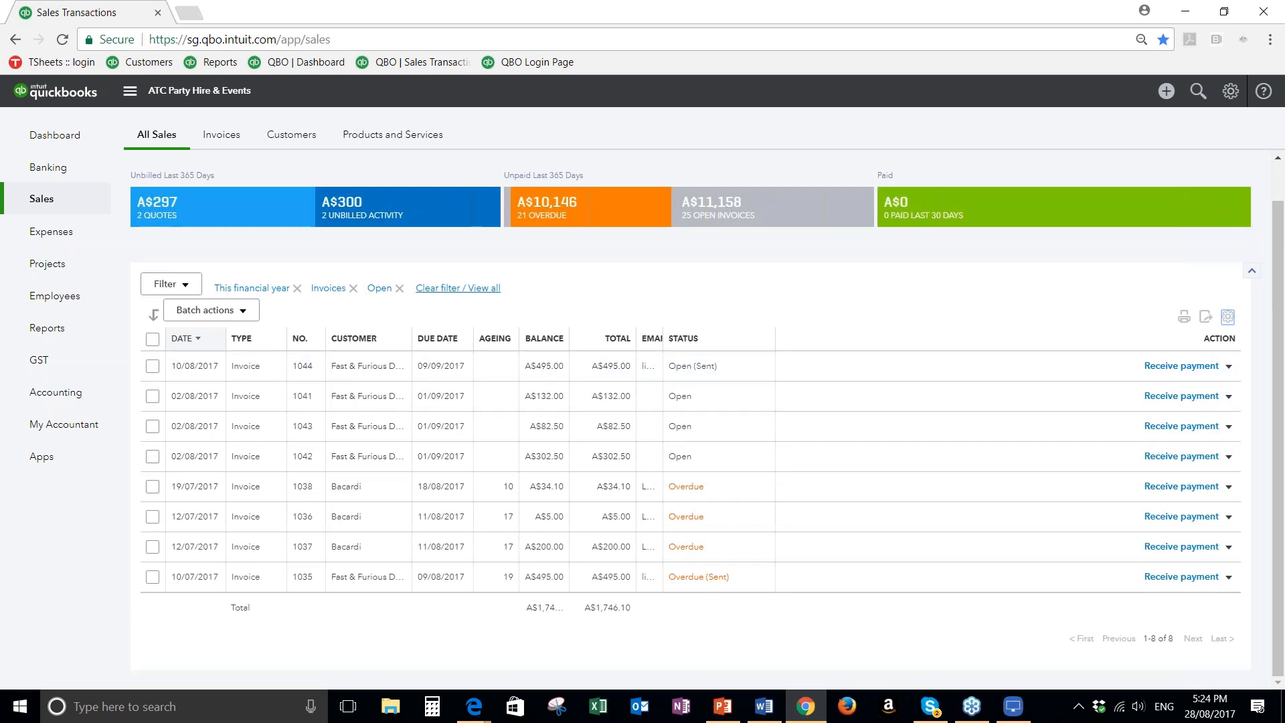
{"action": "left_click_drag", "start_coordinate": [775, 338], "coordinate": [998, 331]}
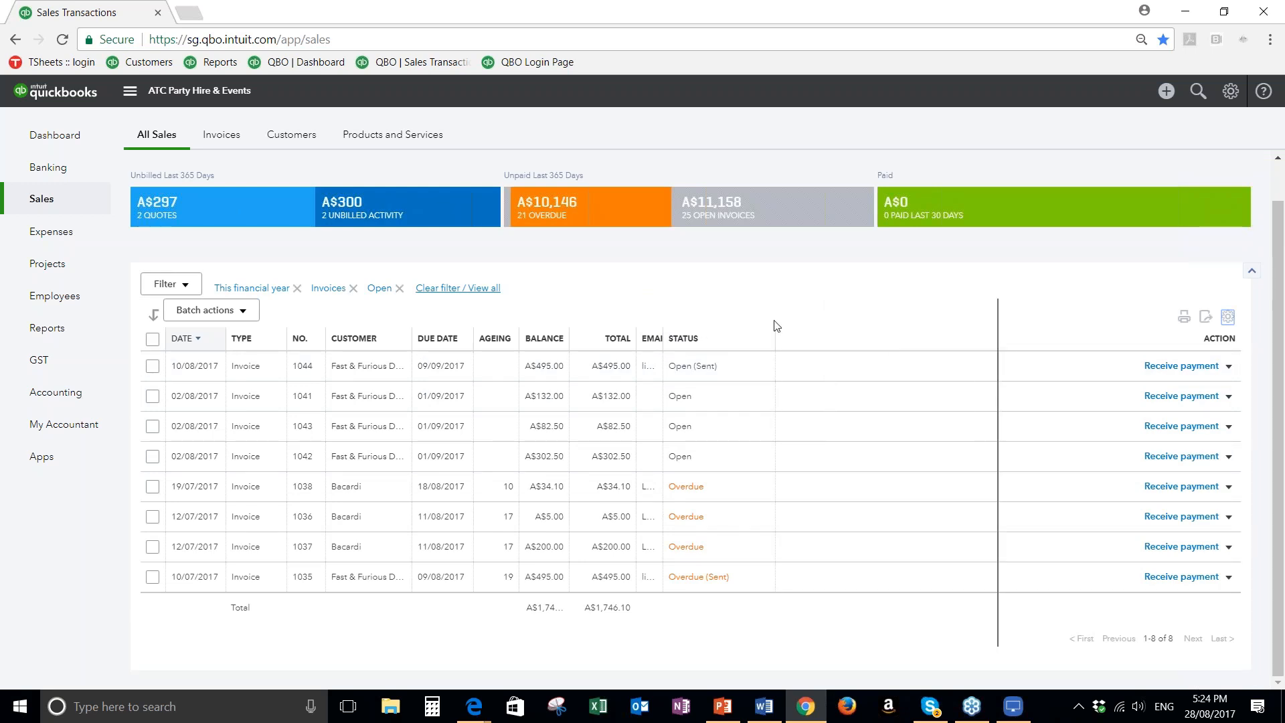
{"action": "left_click_drag", "start_coordinate": [663, 339], "coordinate": [908, 338]}
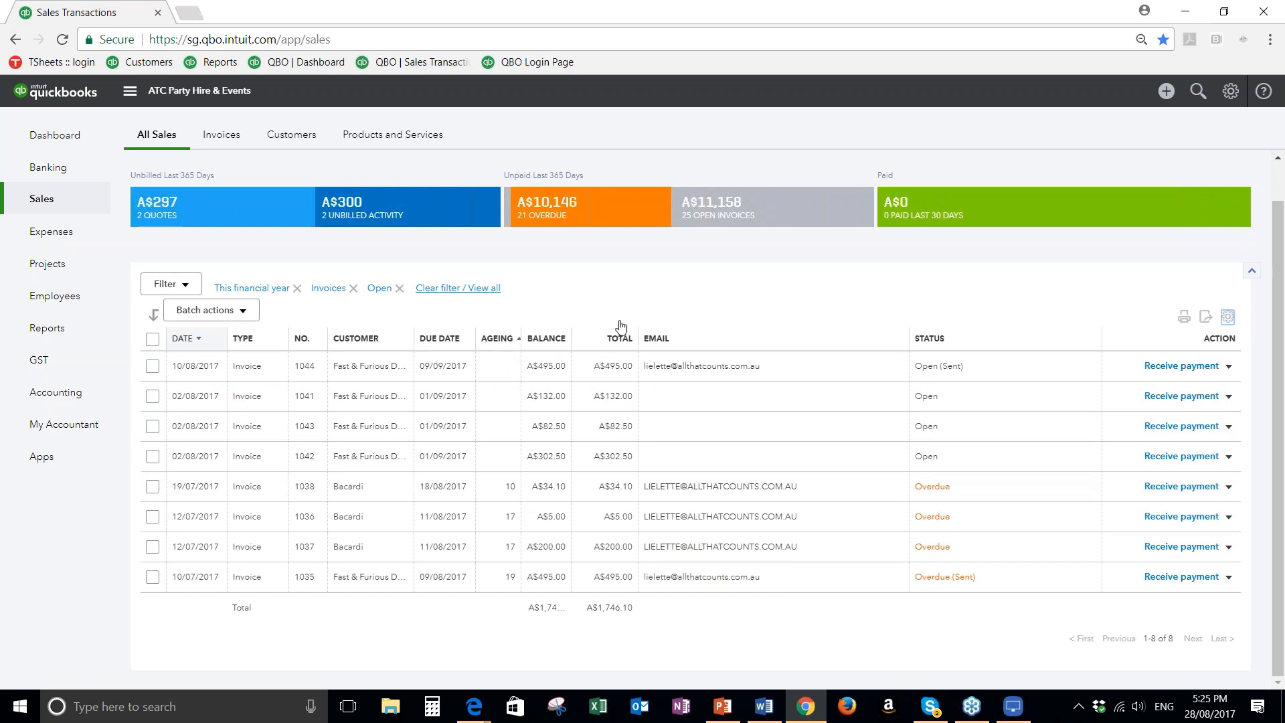
Export the filtered invoice list to Excel and look over the downloaded sales (3).xls file
{"action": "left_click", "coordinate": [1207, 319]}
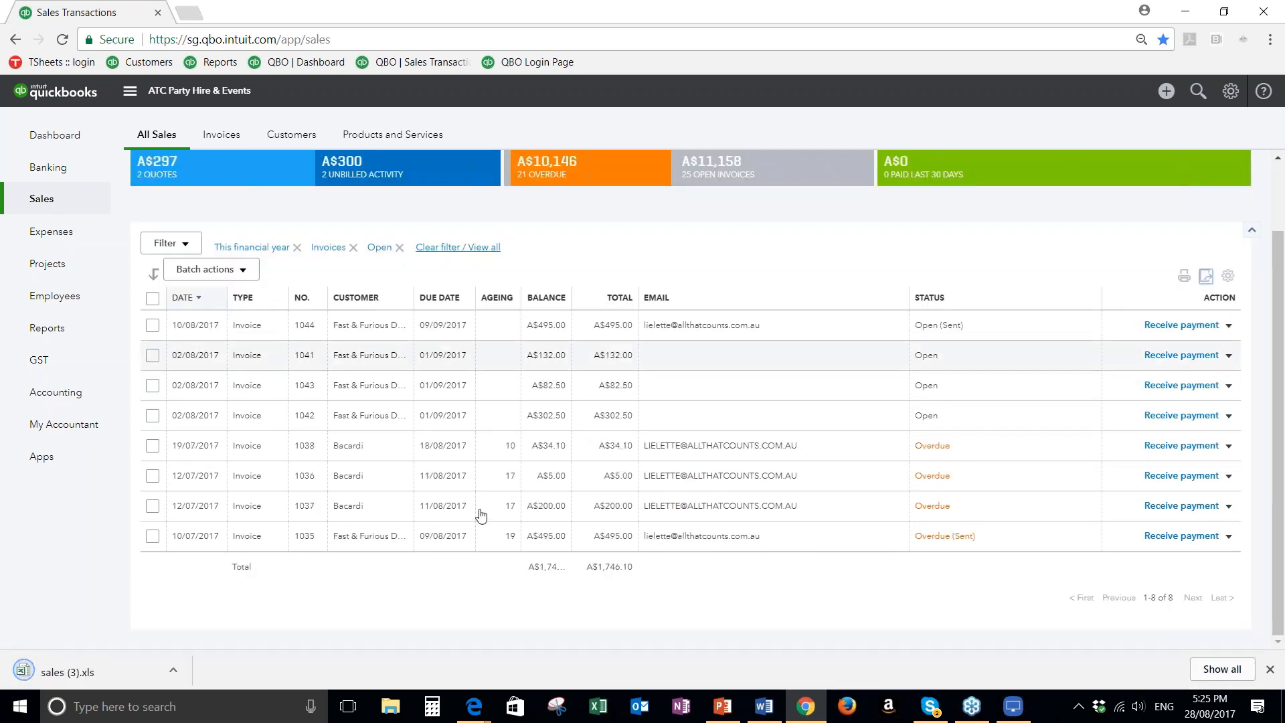
{"action": "left_click", "coordinate": [93, 671]}
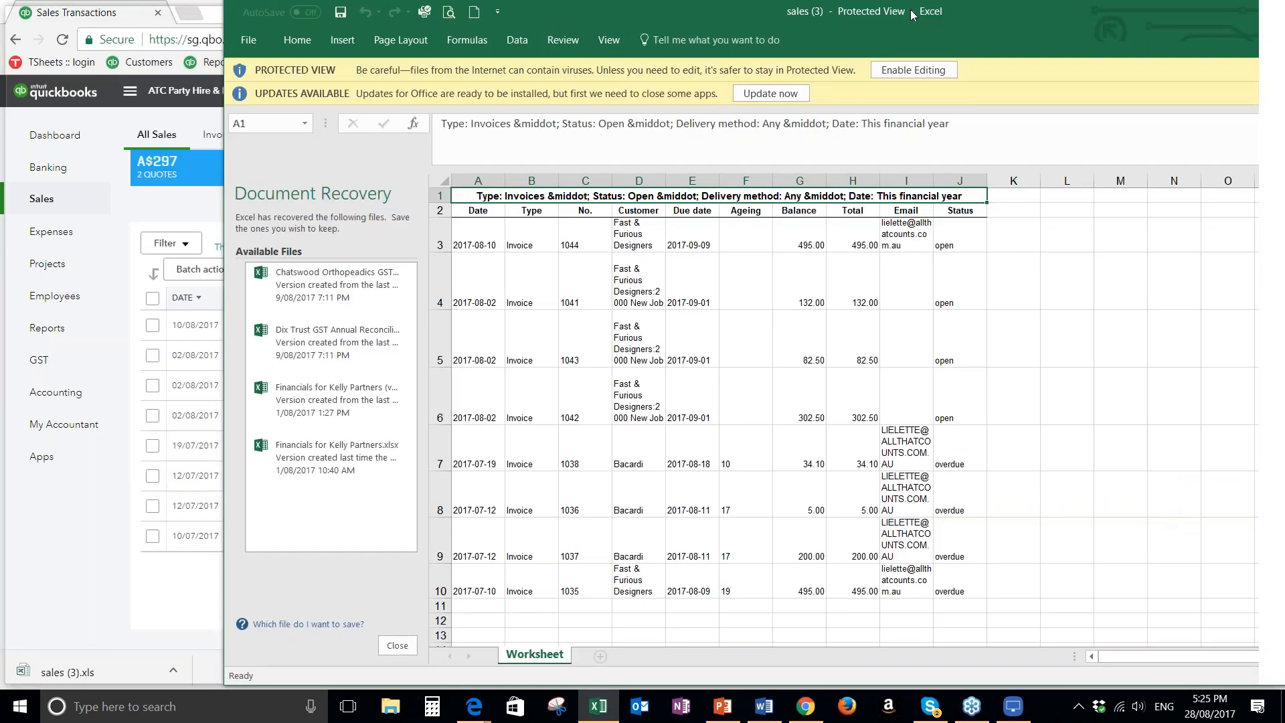
{"action": "left_click_drag", "start_coordinate": [911, 15], "coordinate": [838, 5]}
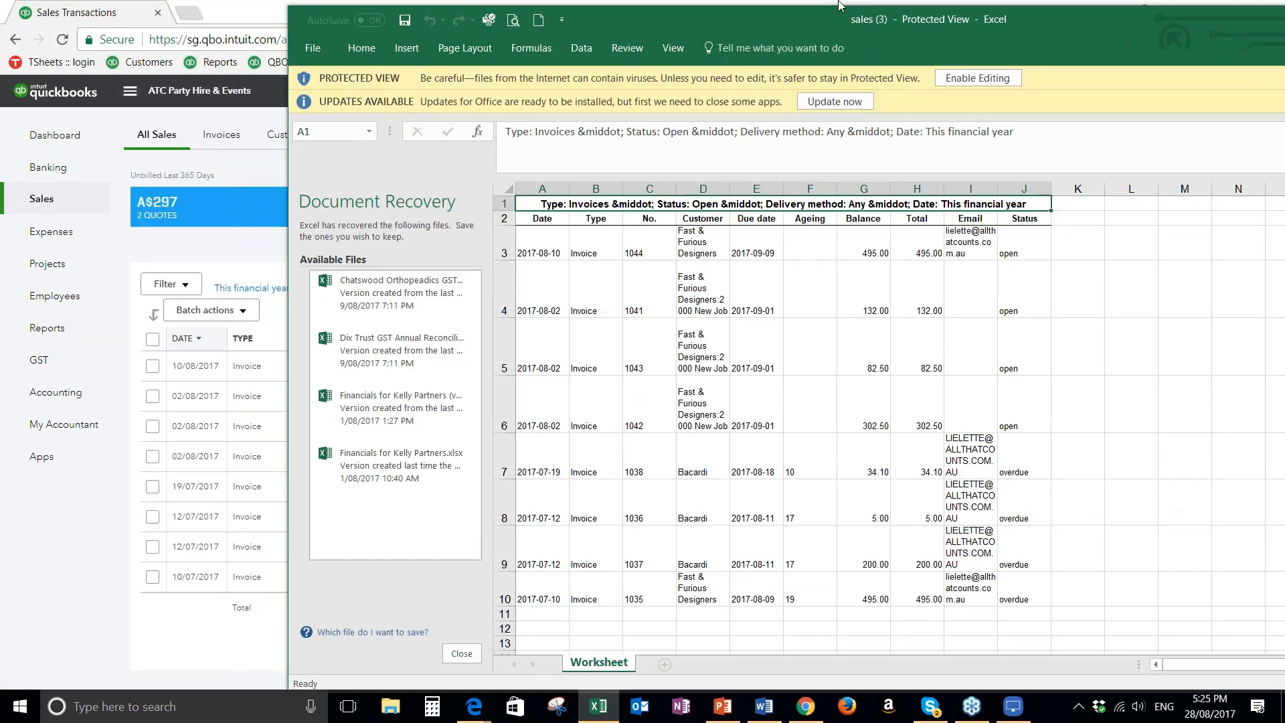
{"action": "double_click", "coordinate": [839, 6]}
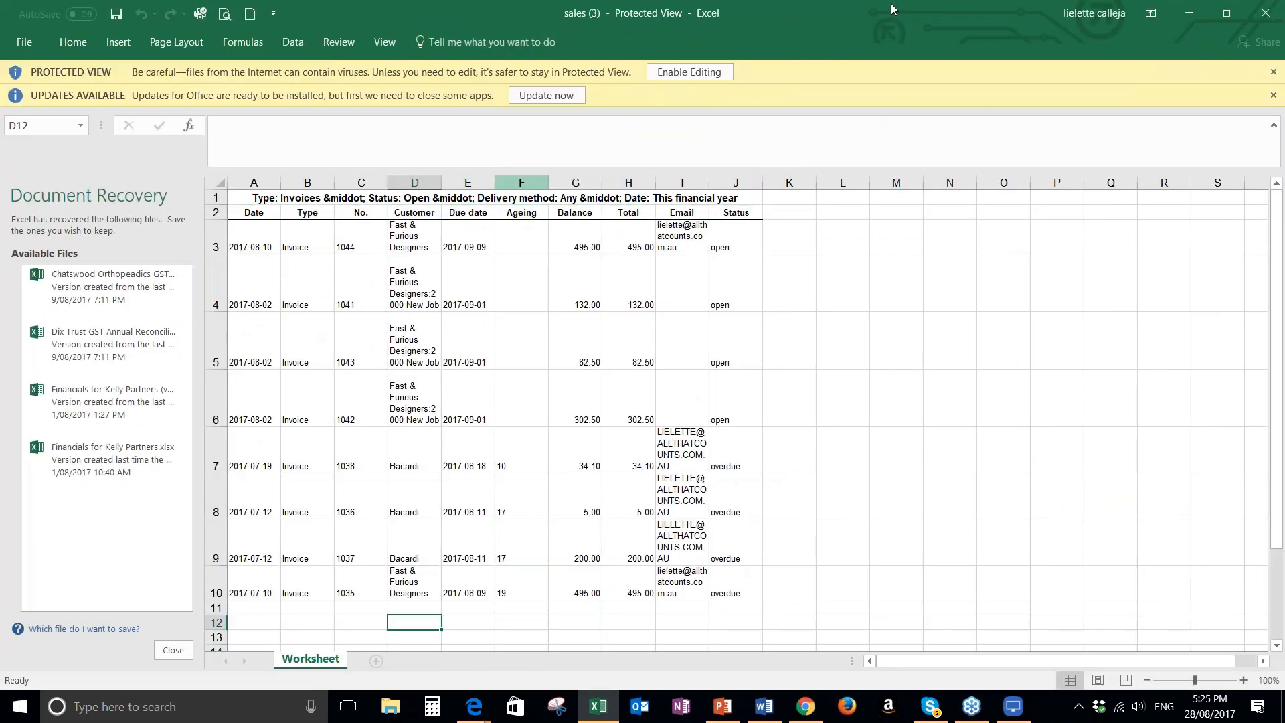
{"action": "left_click_drag", "start_coordinate": [891, 4], "coordinate": [0, 41]}
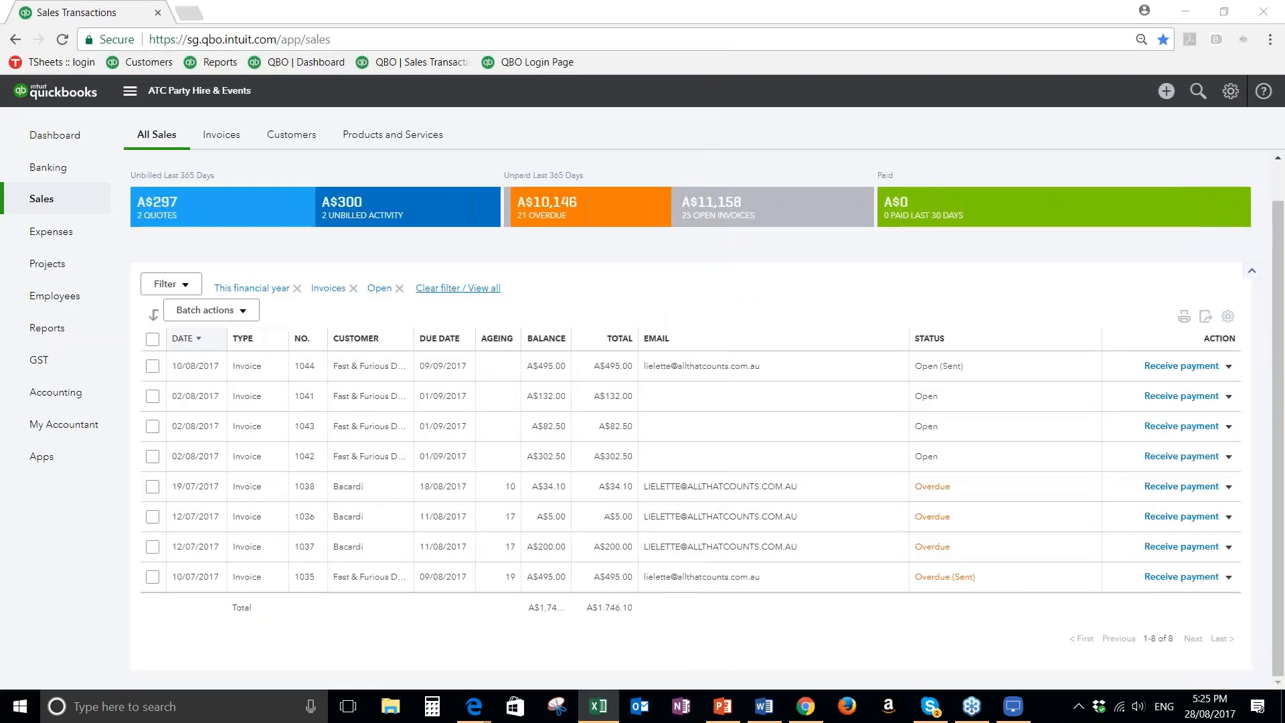
Open the Invoices list, check the batch actions available for invoices 1022 and 1002, and deselect both invoices
{"action": "left_click", "coordinate": [232, 139]}
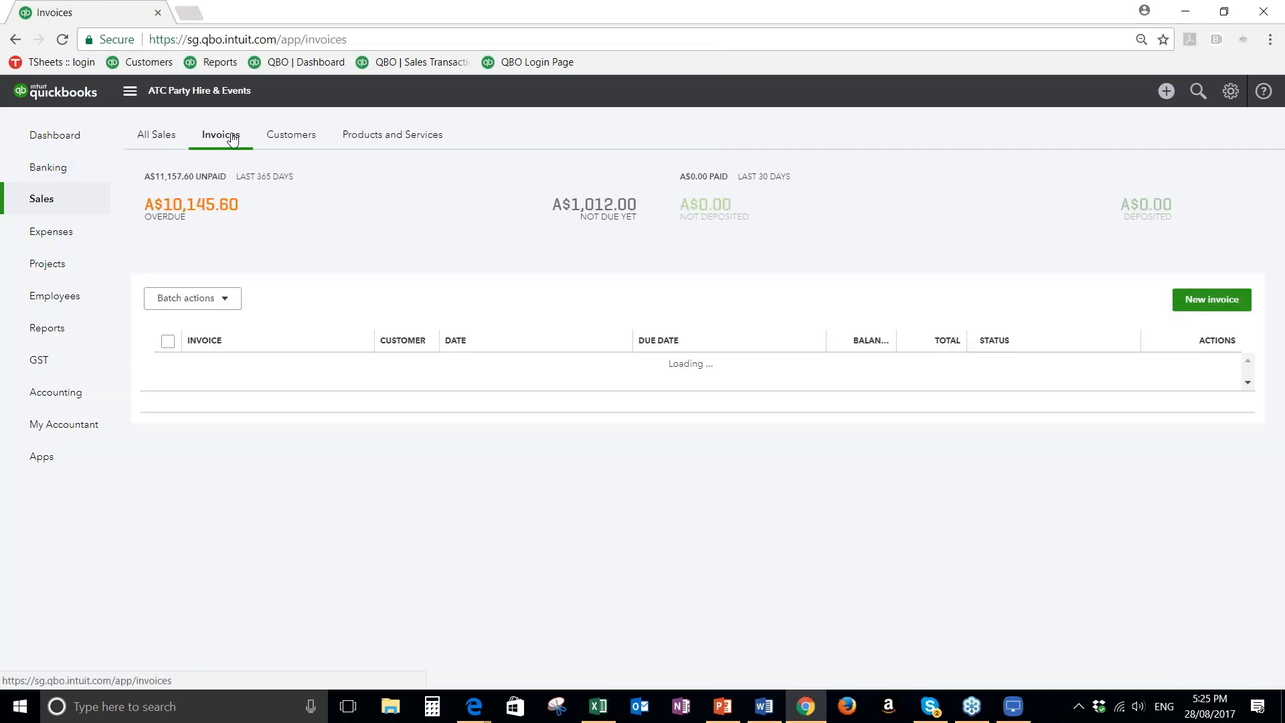
{"action": "left_click", "coordinate": [171, 401]}
{"action": "left_click", "coordinate": [170, 431]}
{"action": "left_click", "coordinate": [223, 299]}
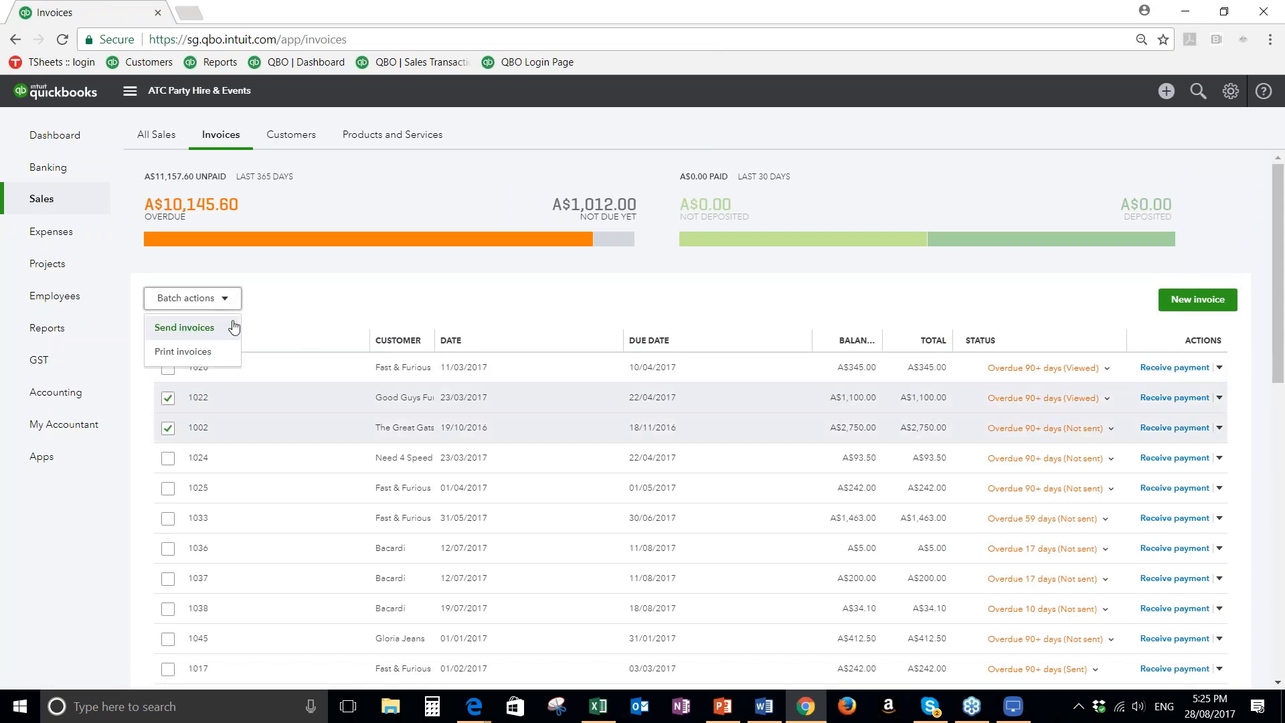
{"action": "left_click", "coordinate": [276, 308]}
{"action": "left_click", "coordinate": [168, 405]}
{"action": "left_click", "coordinate": [170, 429]}
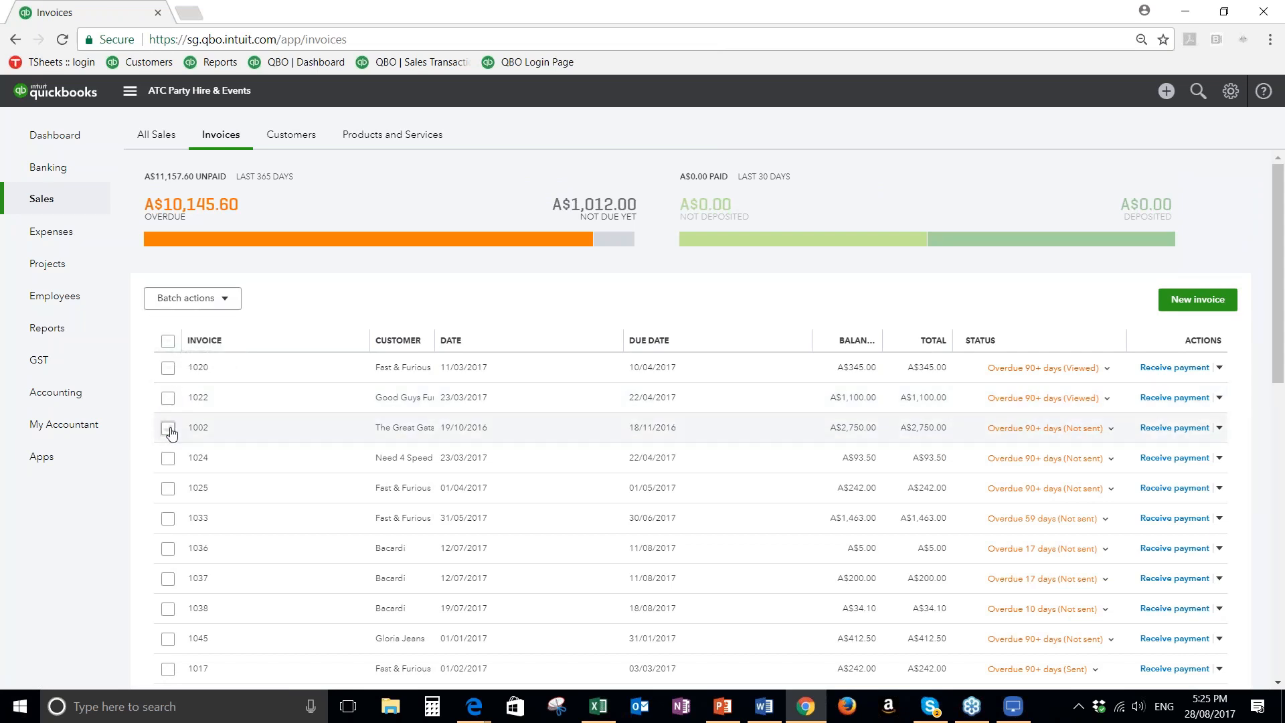
Select all invoices in the list and view the available batch actions without running one
{"action": "left_click", "coordinate": [168, 344]}
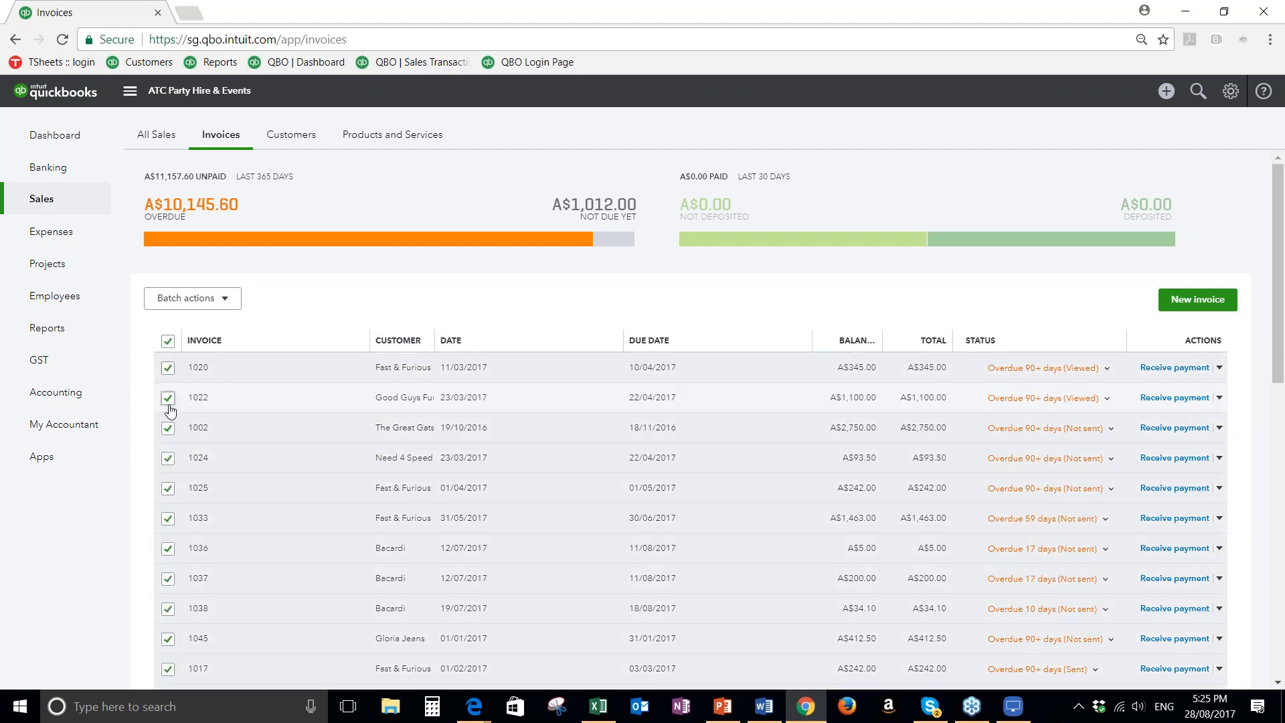
{"action": "left_click", "coordinate": [223, 298]}
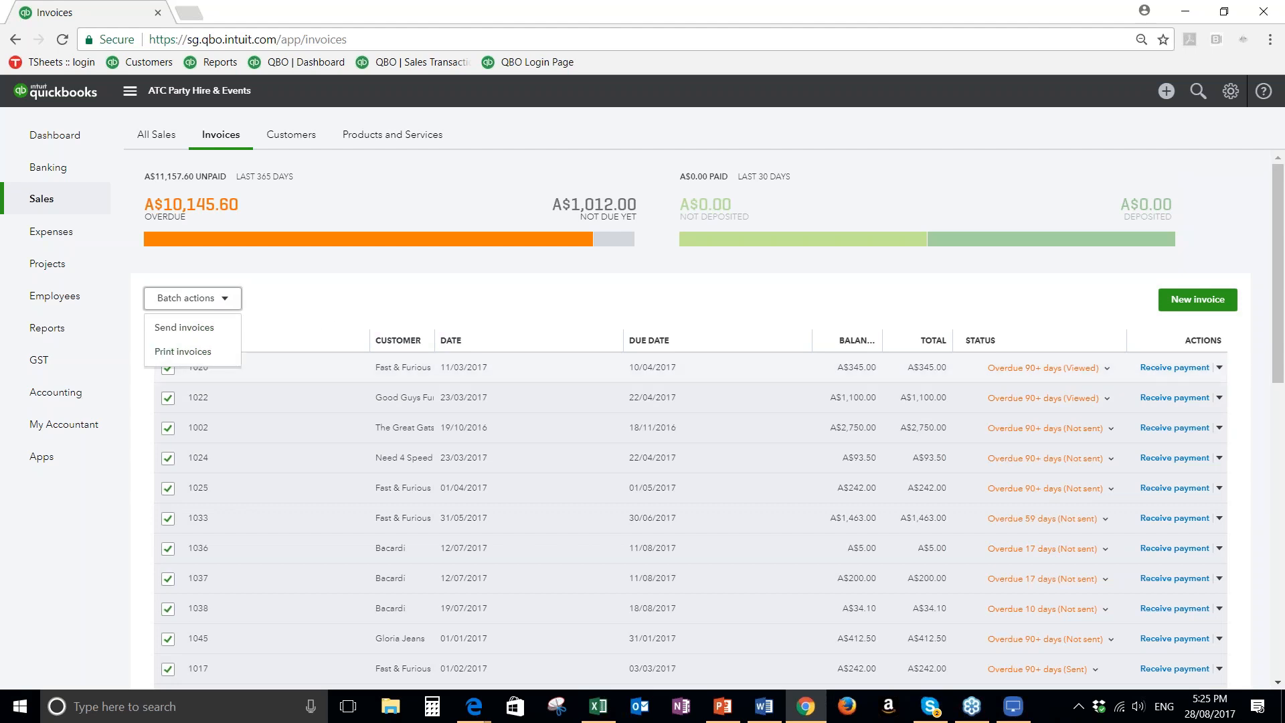
{"action": "left_click", "coordinate": [334, 303]}
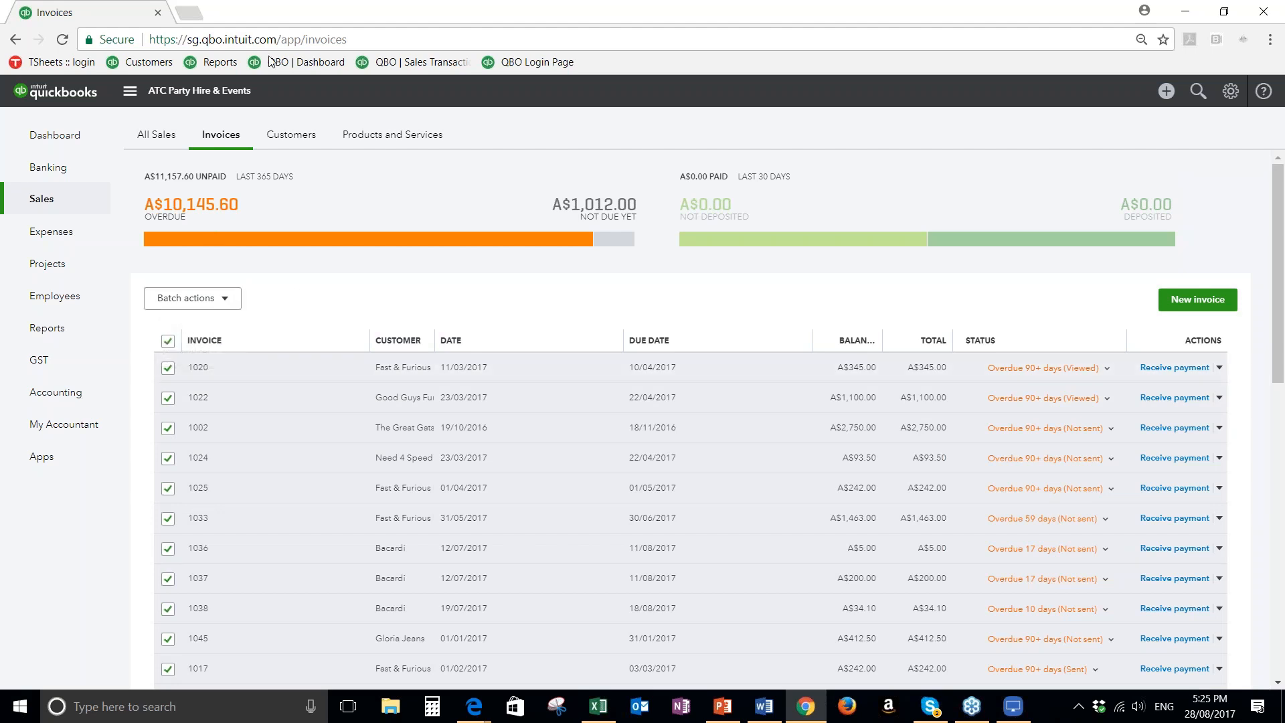
Return to all sales transactions, check the batch actions available for invoices 1041 and 1043, and deselect both invoices
{"action": "left_click", "coordinate": [158, 135]}
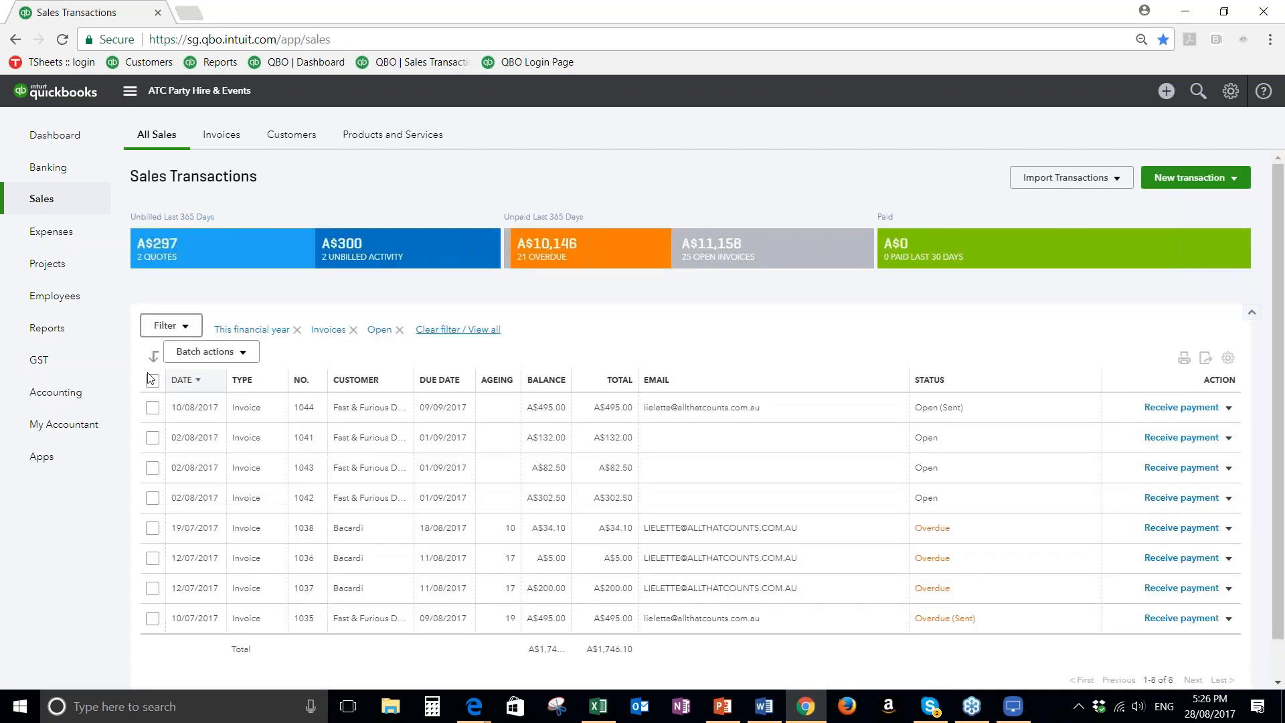
{"action": "left_click", "coordinate": [153, 437]}
{"action": "left_click", "coordinate": [153, 467]}
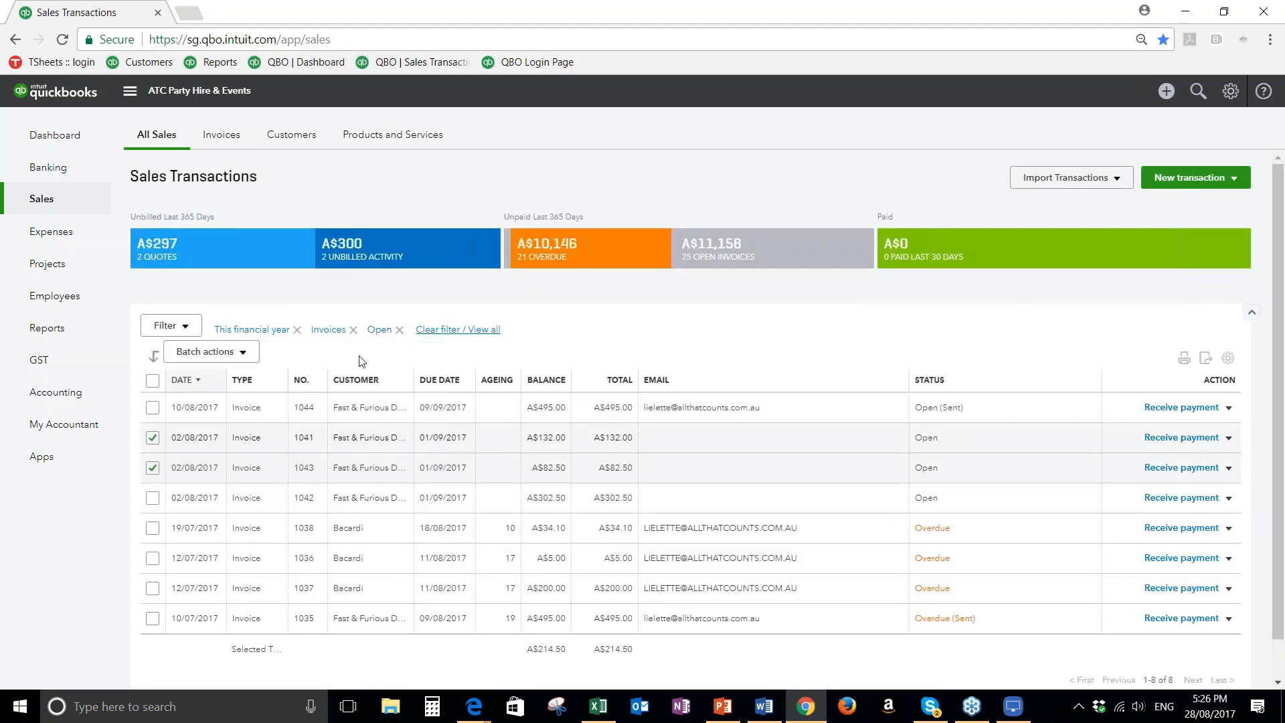
{"action": "left_click", "coordinate": [243, 352]}
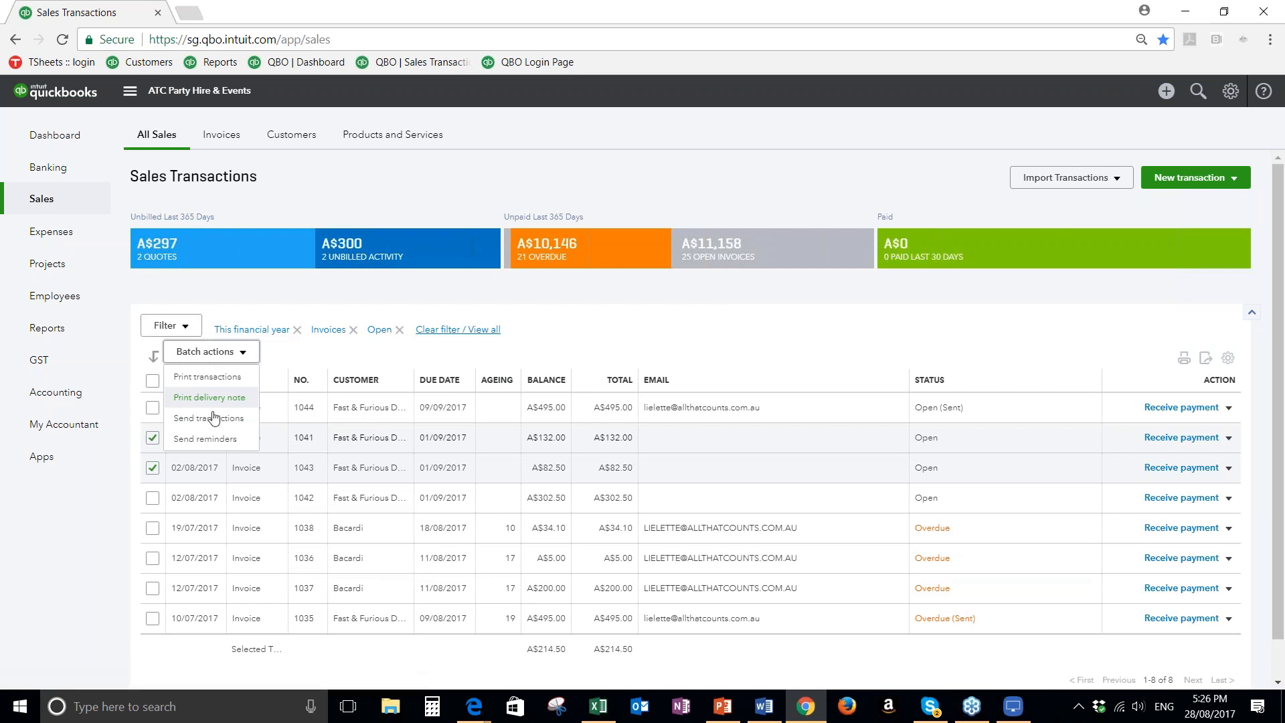
{"action": "left_click", "coordinate": [593, 326]}
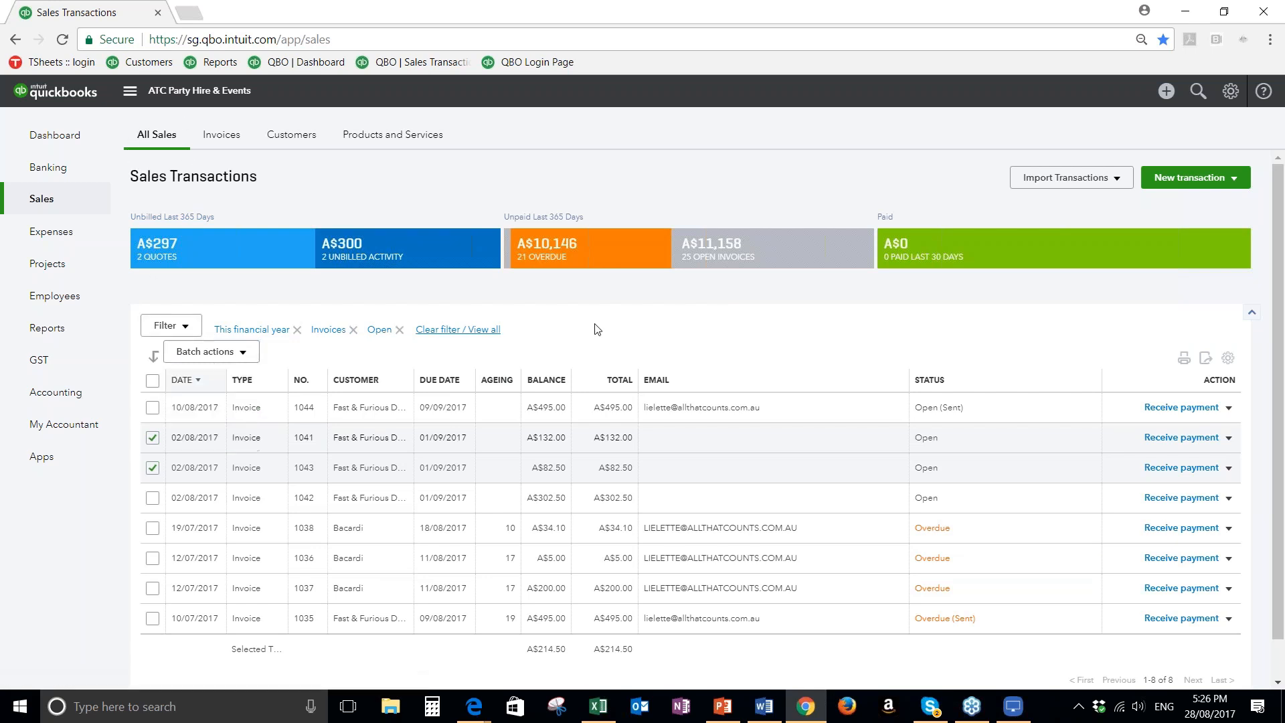
{"action": "left_click", "coordinate": [243, 354]}
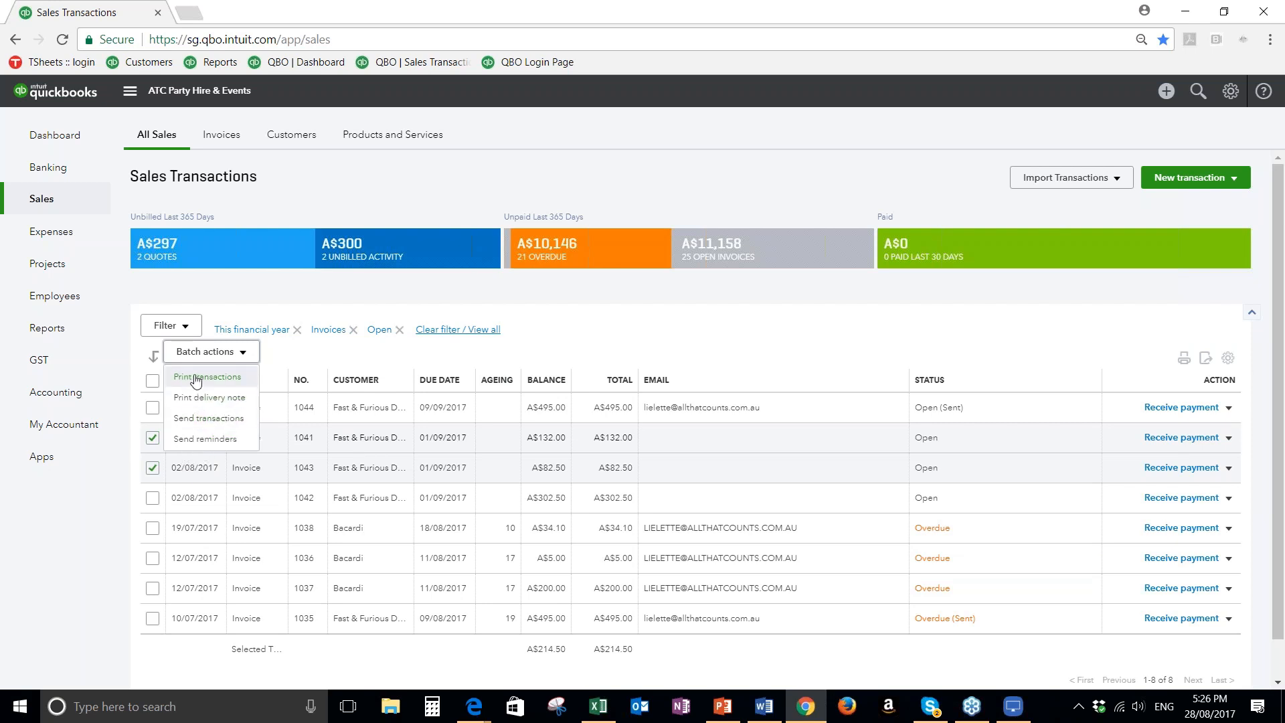
{"action": "left_click", "coordinate": [153, 437]}
{"action": "left_click", "coordinate": [152, 467]}
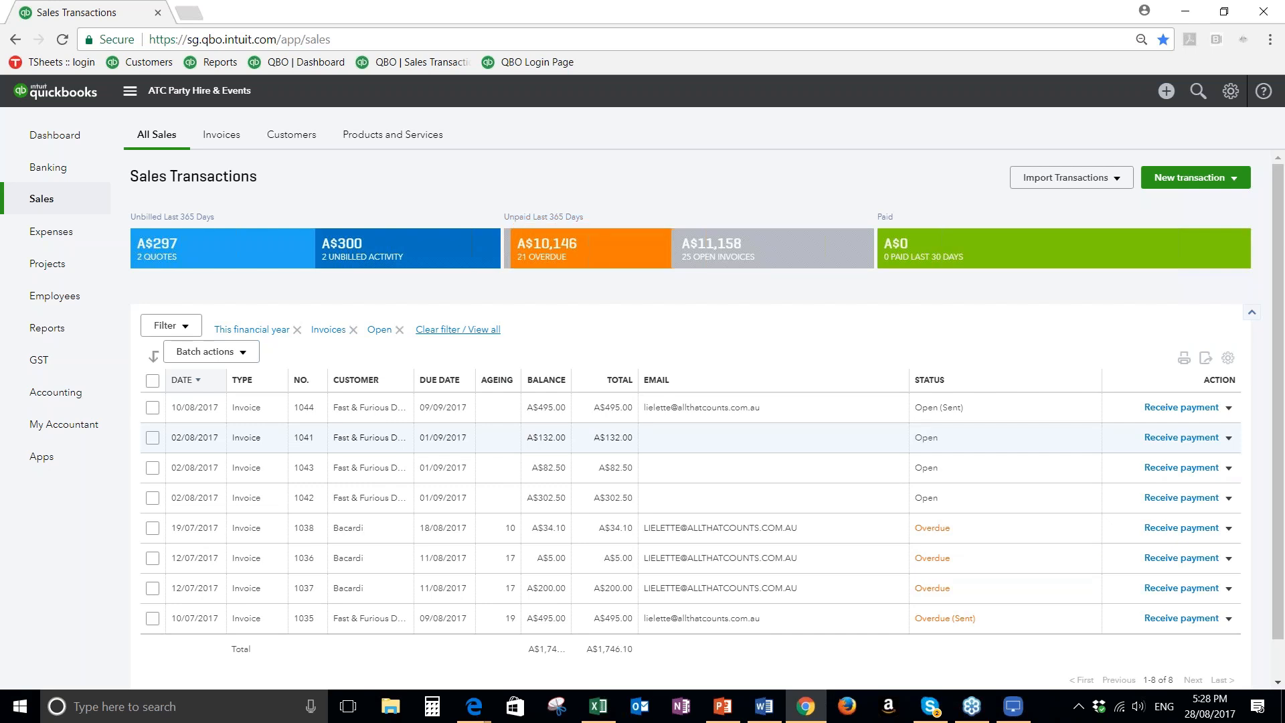
Go to the Customers list, check the alternative to import customers, and open a blank new customer form
{"action": "left_click", "coordinate": [294, 139]}
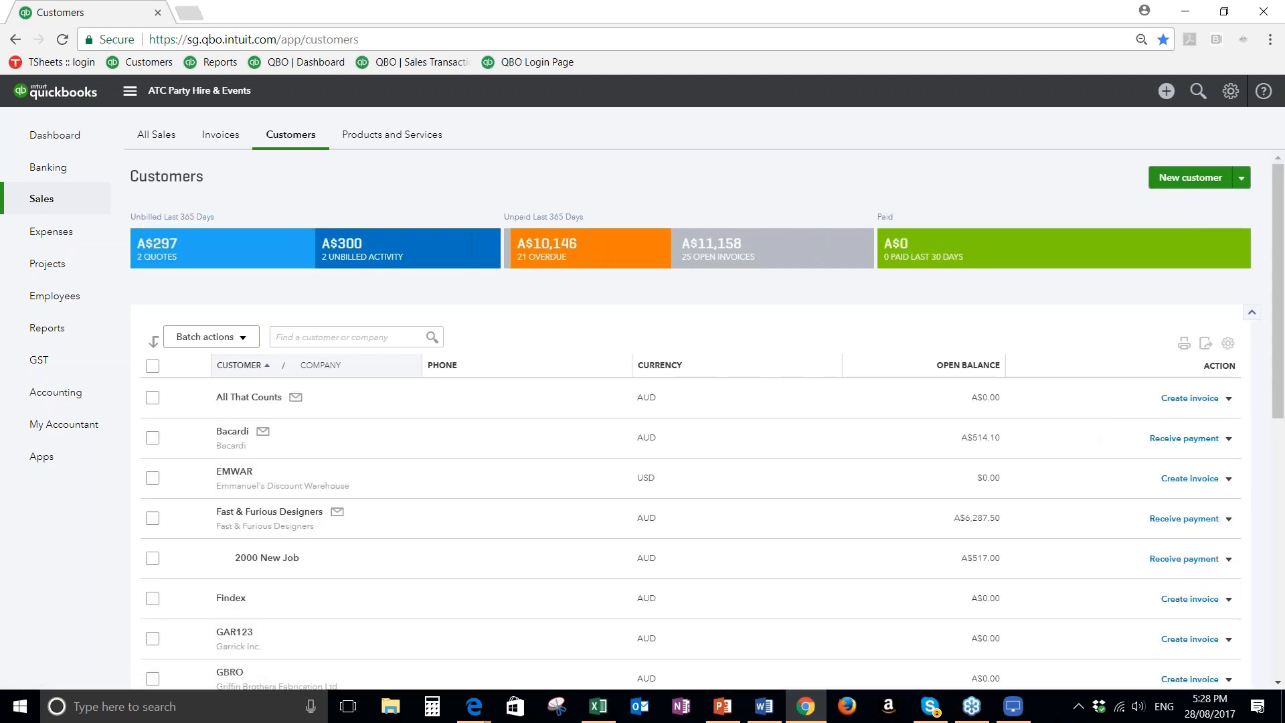
{"action": "left_click", "coordinate": [1176, 181]}
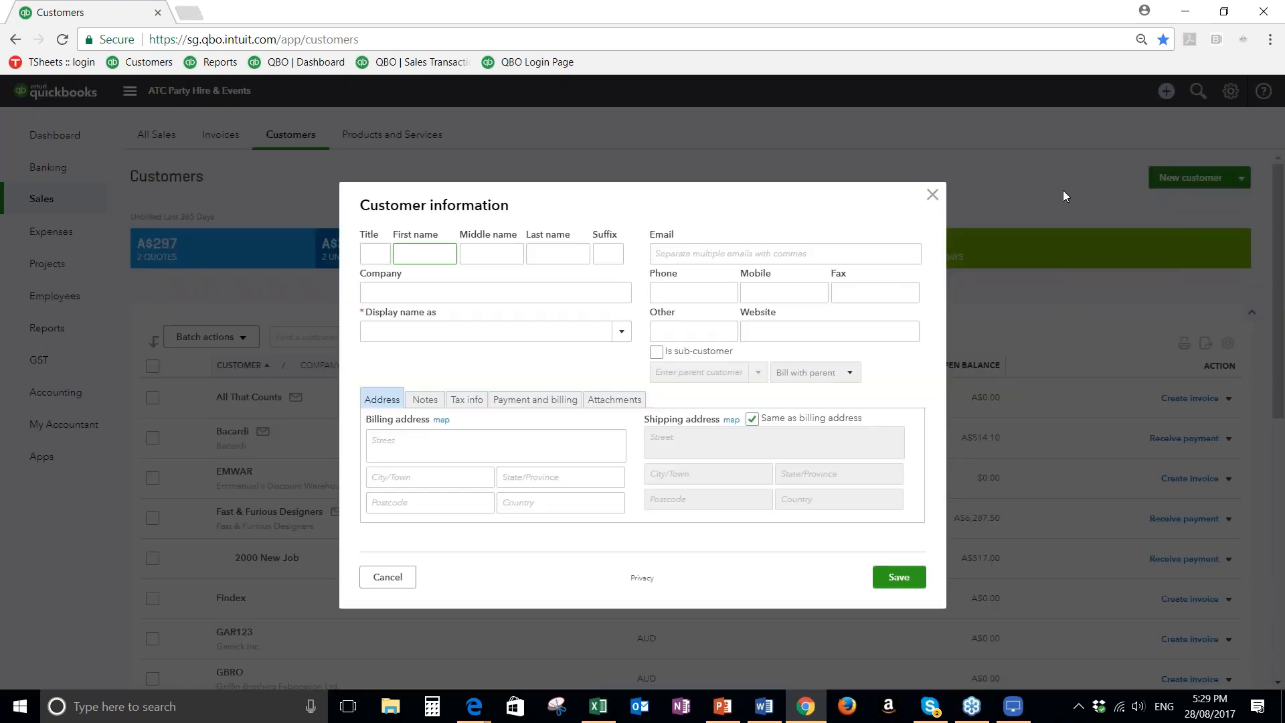
{"action": "left_click", "coordinate": [369, 579]}
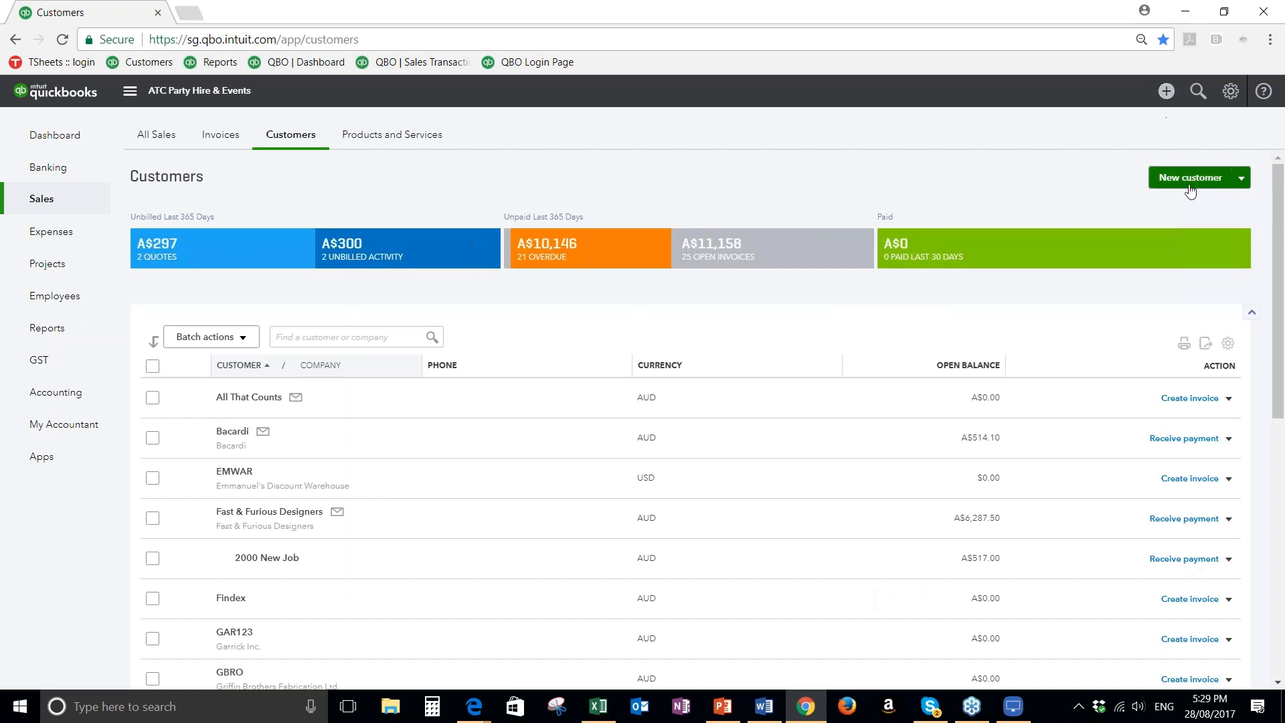
{"action": "left_click", "coordinate": [1243, 178]}
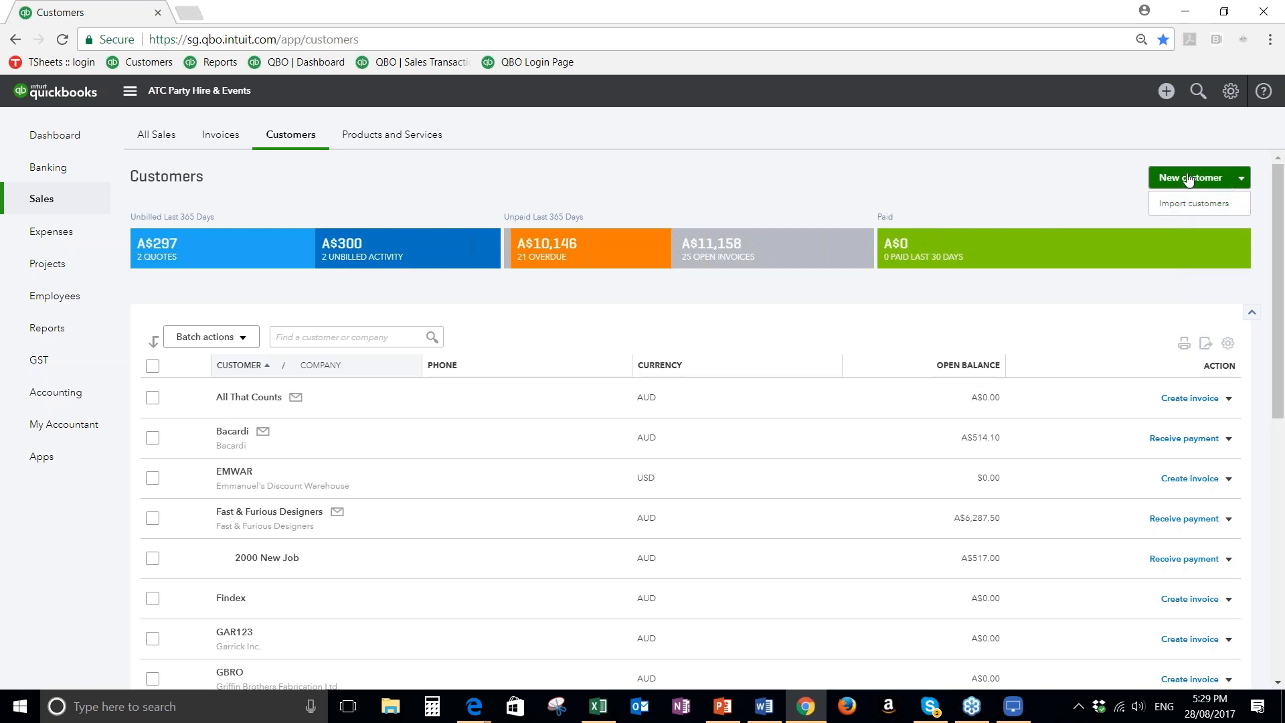
{"action": "left_click", "coordinate": [1192, 177]}
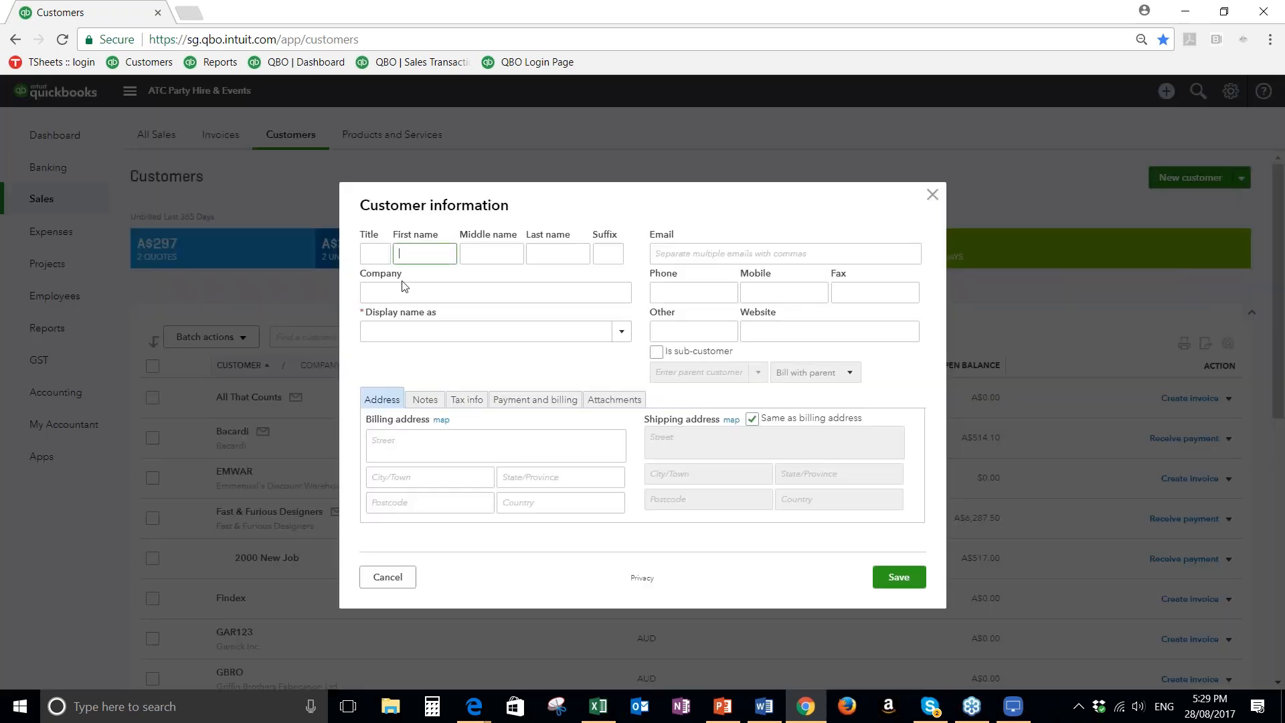
Enter the new customer's title as Ms and fill in the first and last name, leaving middle name and suffix blank
{"action": "left_click", "coordinate": [374, 254]}
{"action": "type", "text": "Mr"}
{"action": "key", "text": "Tab"}
{"action": "key", "text": "Tab"}
{"action": "key", "text": "Tab"}
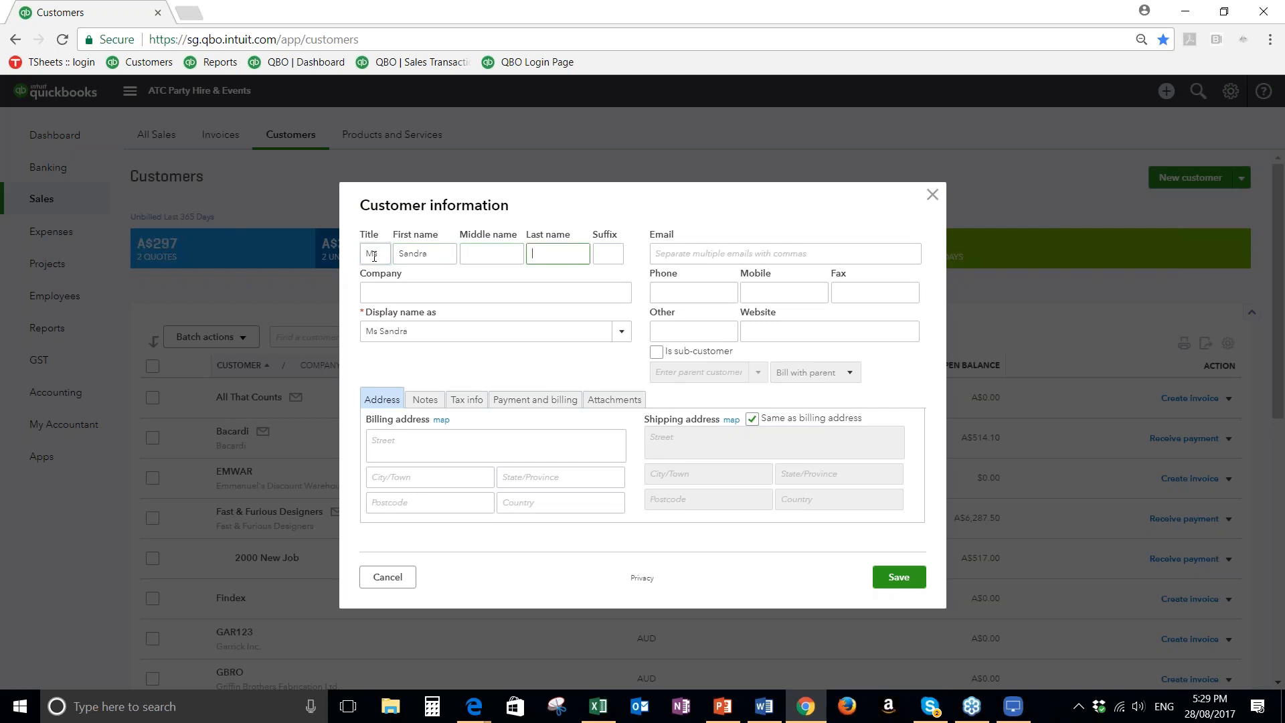
{"action": "key", "text": "Tab"}
{"action": "key", "text": "Tab"}
Enter Kleenix Tissues as the company and choose the company name as the customer's display name
{"action": "type", "text": "K"}
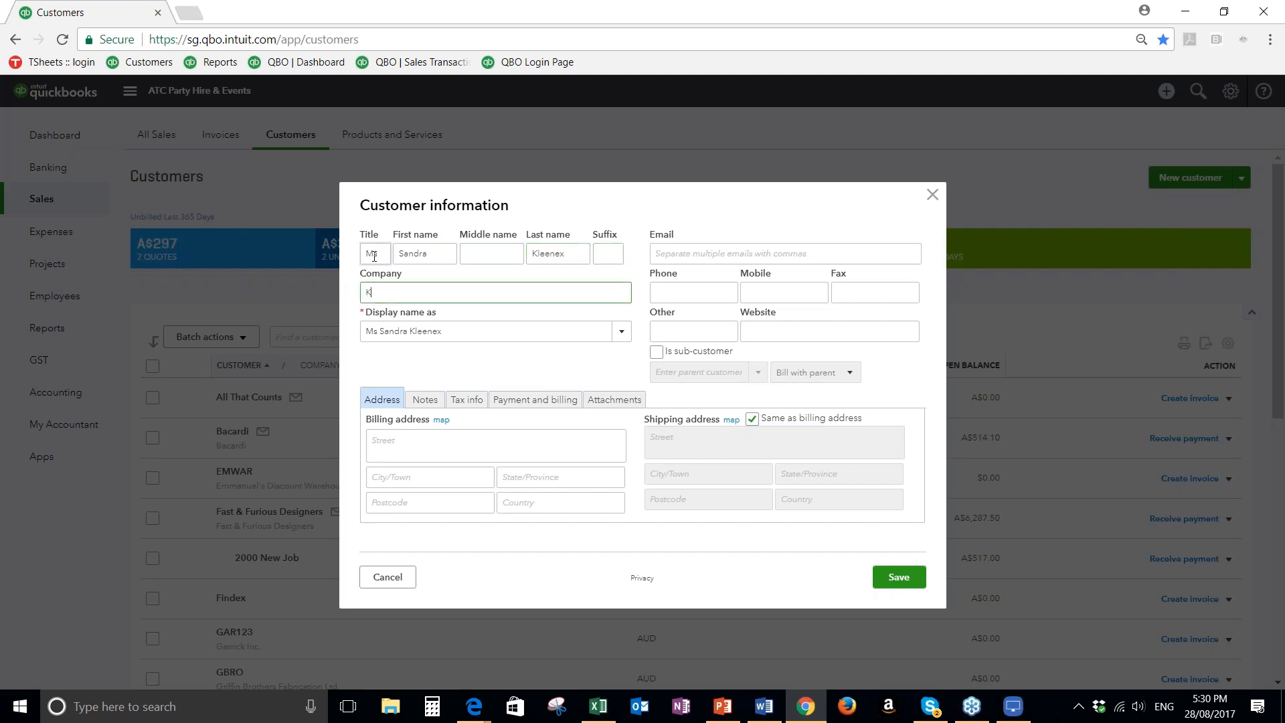
{"action": "type", "text": "leenix Tissues"}
{"action": "key", "text": "Tab"}
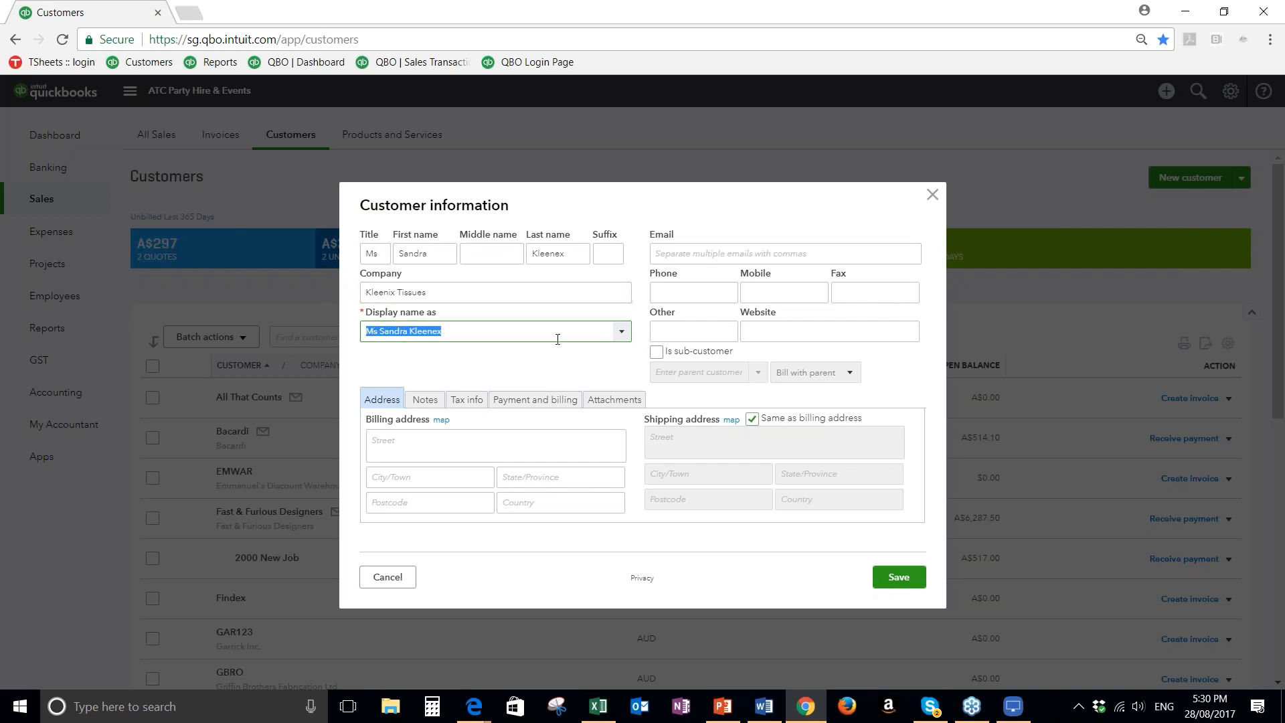
{"action": "left_click", "coordinate": [621, 333]}
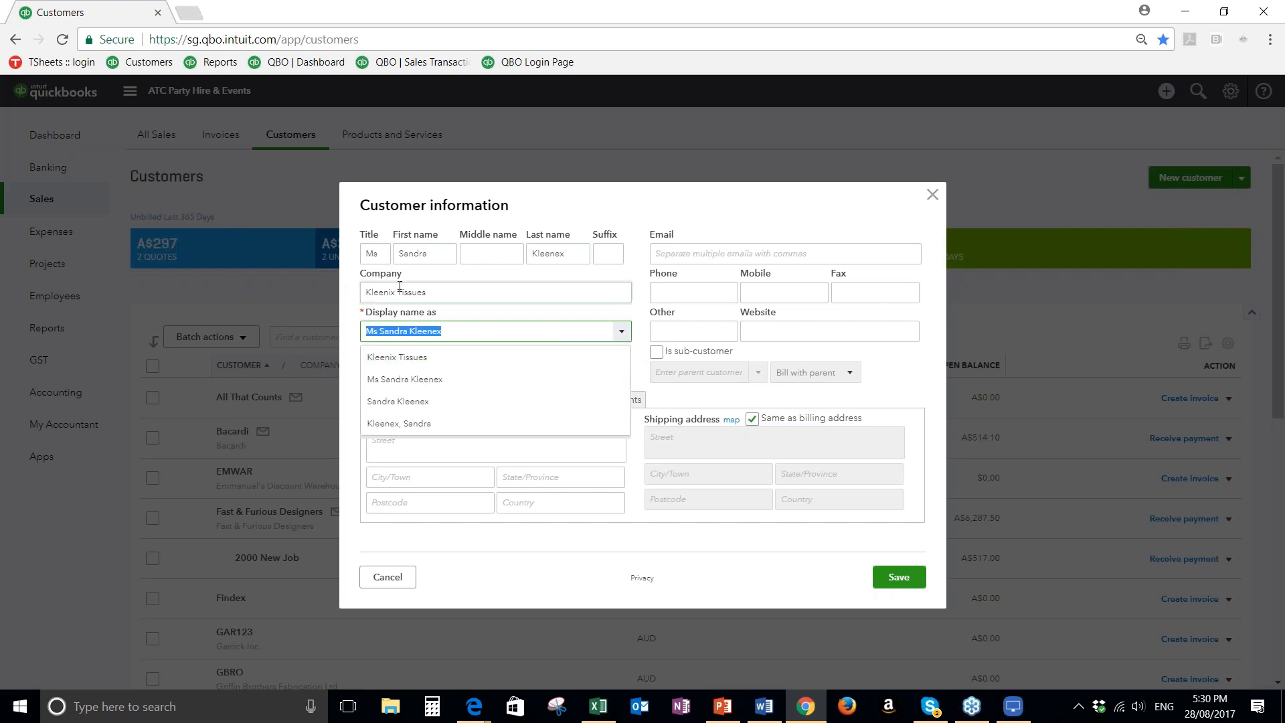
{"action": "left_click", "coordinate": [386, 360]}
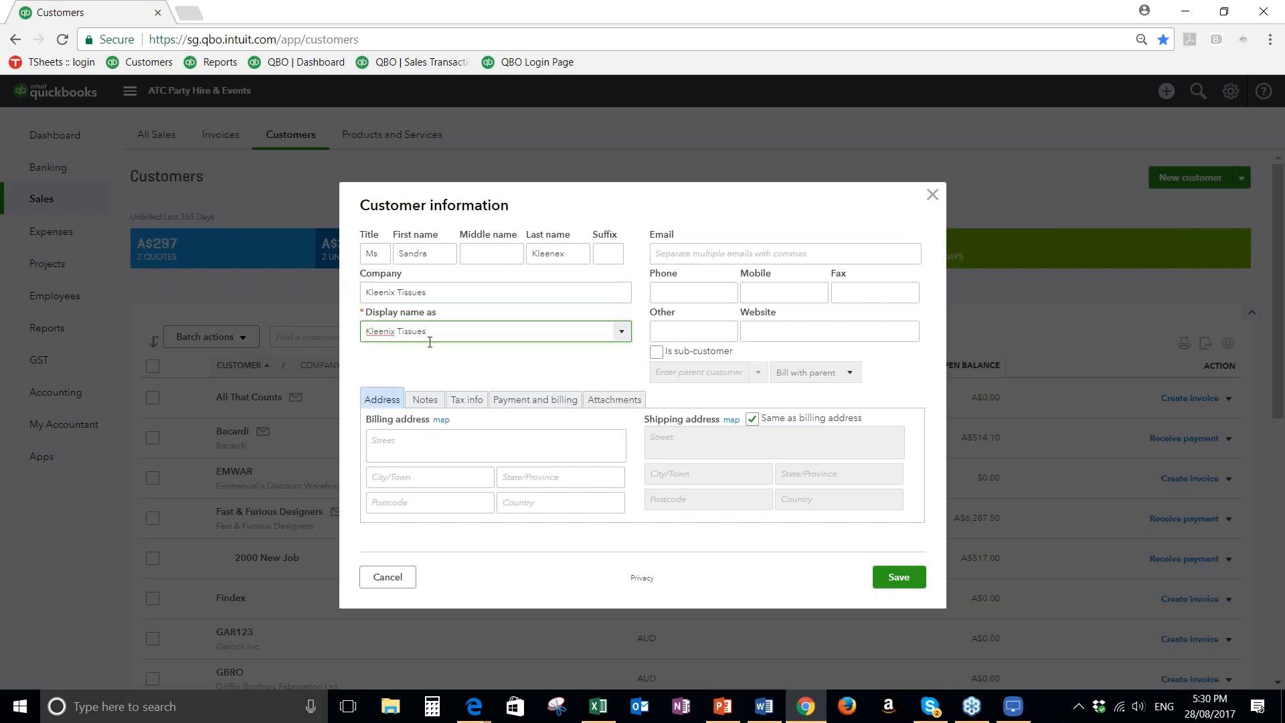
{"action": "triple_click", "coordinate": [385, 293]}
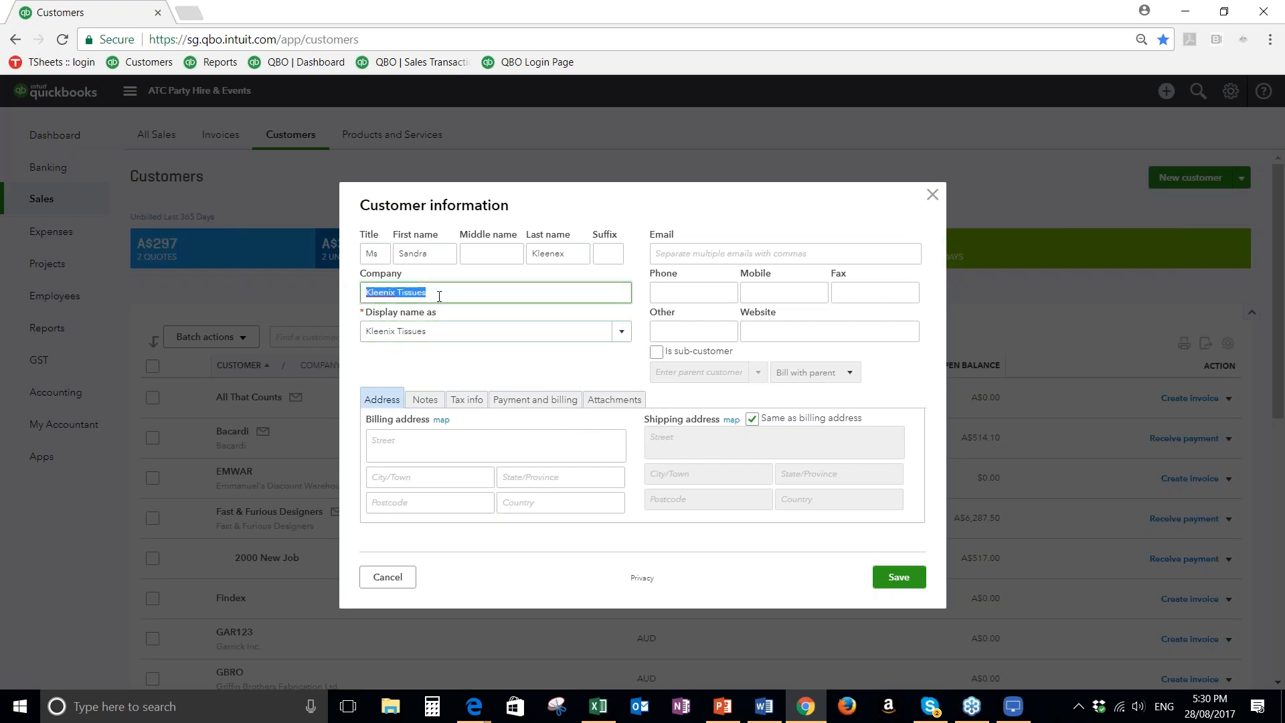
{"action": "left_click", "coordinate": [433, 293]}
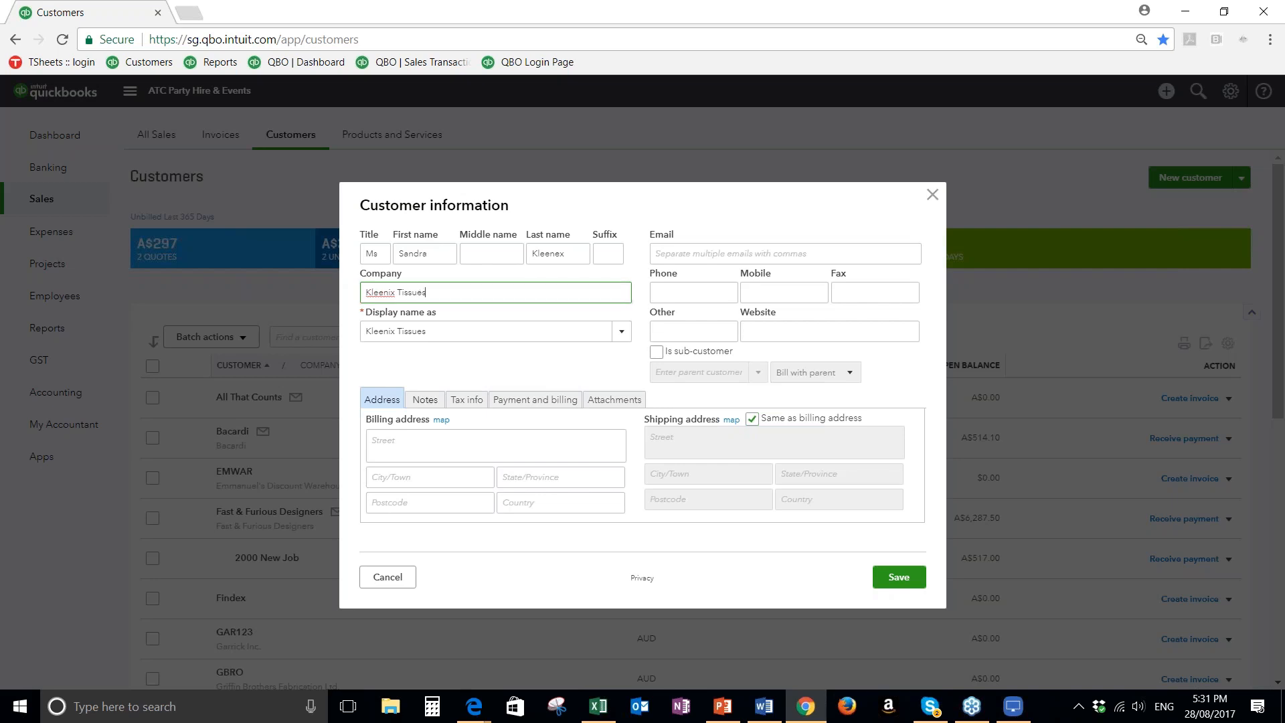
Fill in the customer's billing address with the PO box, town, state and postcode, leaving the country blank
{"action": "left_click", "coordinate": [414, 447]}
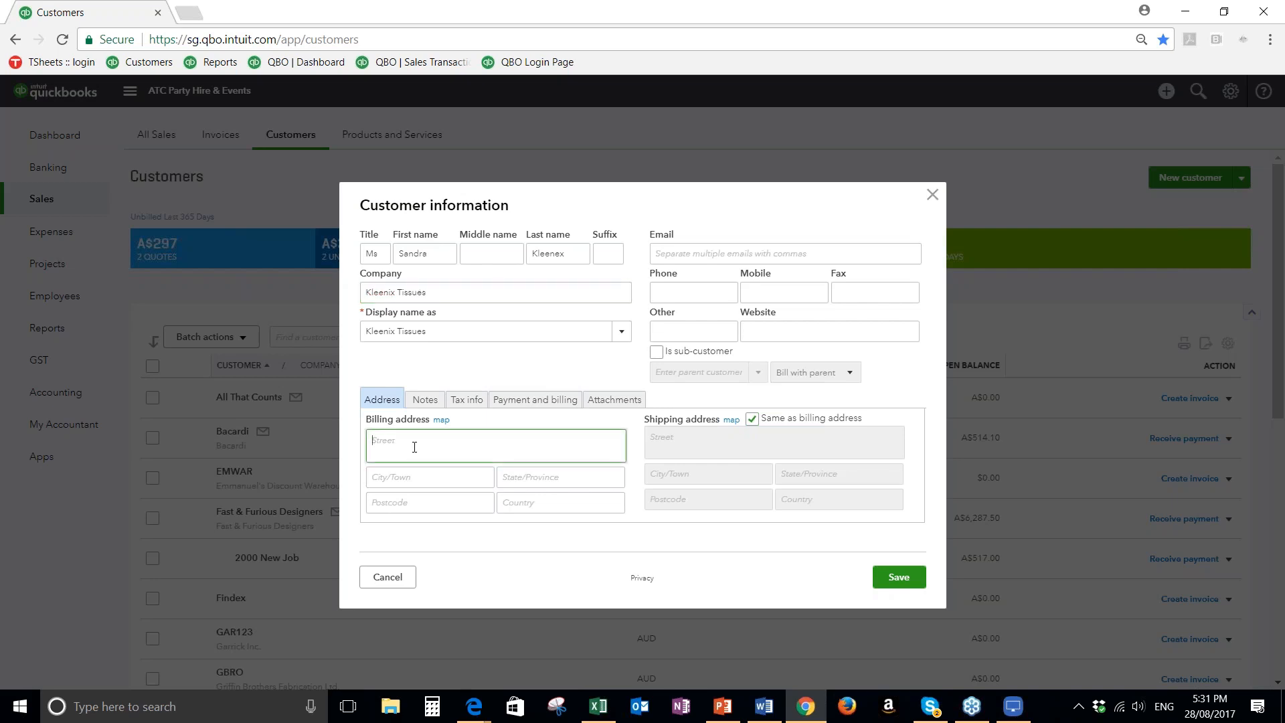
{"action": "type", "text": "PO Box 11111"}
{"action": "left_click", "coordinate": [397, 475]}
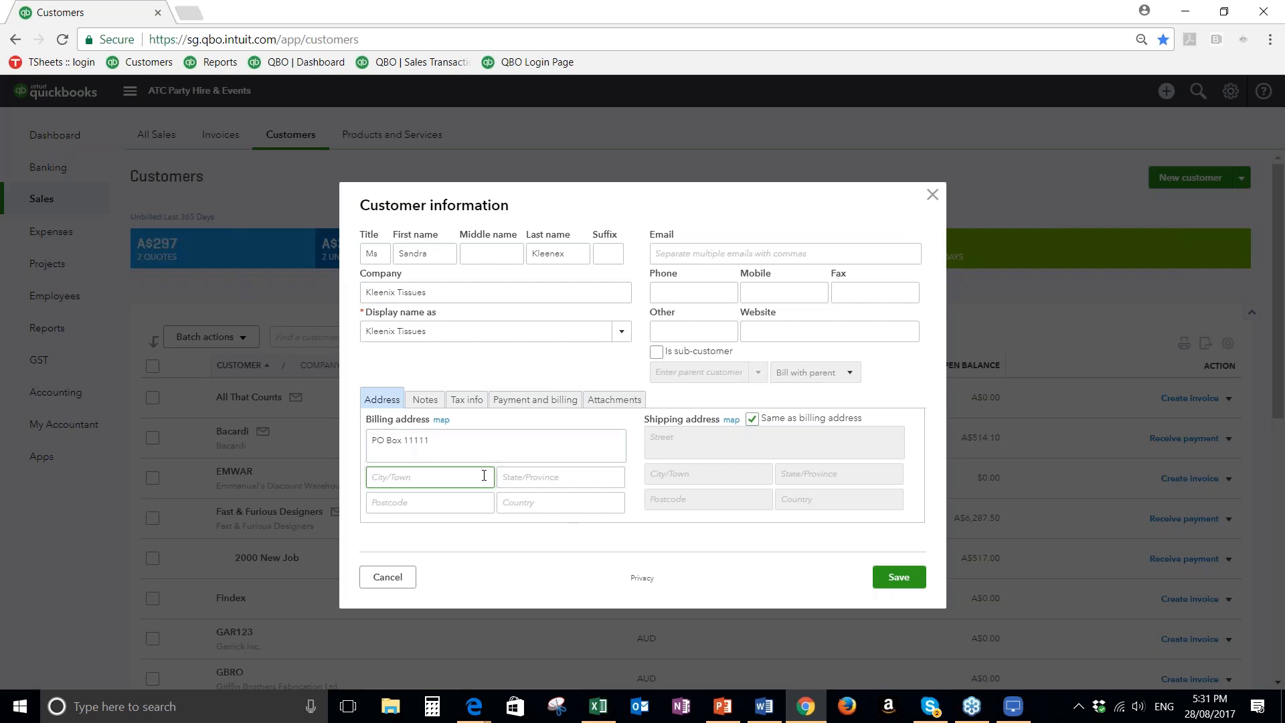
{"action": "left_click", "coordinate": [517, 479]}
{"action": "type", "text": "NSW"}
{"action": "key", "text": "Tab"}
{"action": "left_click", "coordinate": [392, 471]}
{"action": "type", "text": "bAU"}
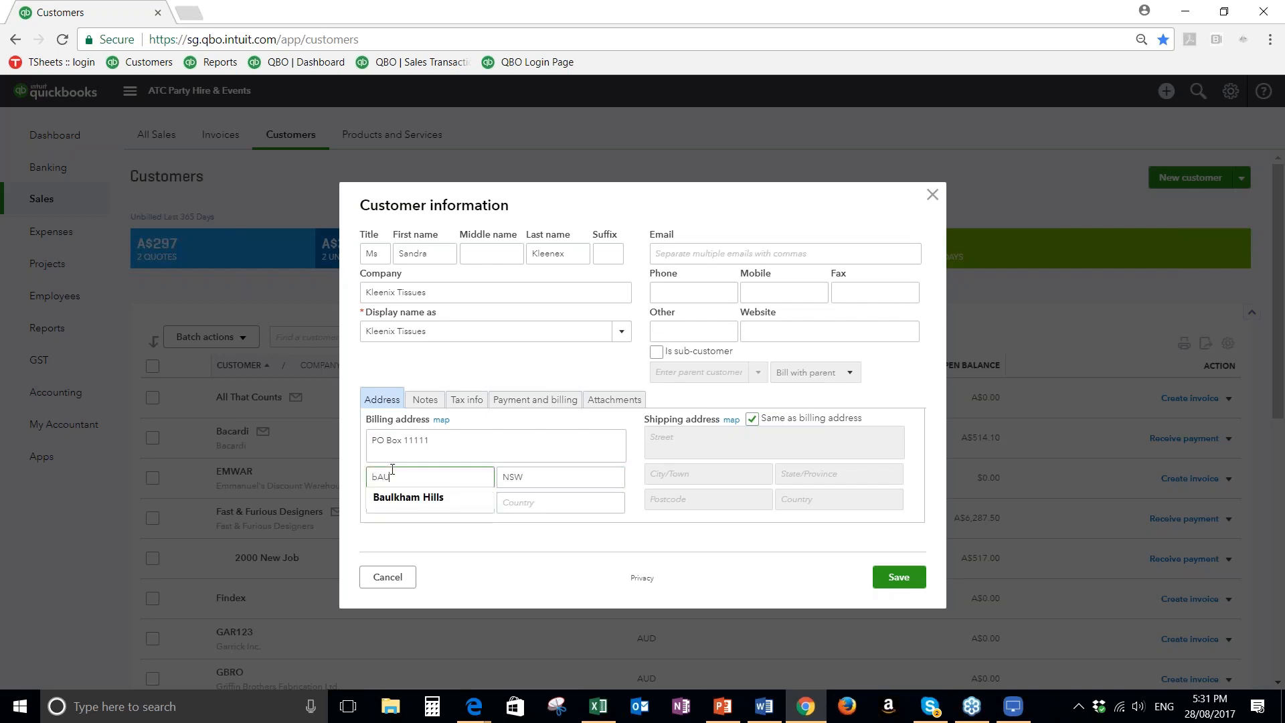
{"action": "left_click", "coordinate": [410, 496]}
{"action": "left_click", "coordinate": [427, 502]}
{"action": "type", "text": "2153"}
{"action": "left_click", "coordinate": [533, 503]}
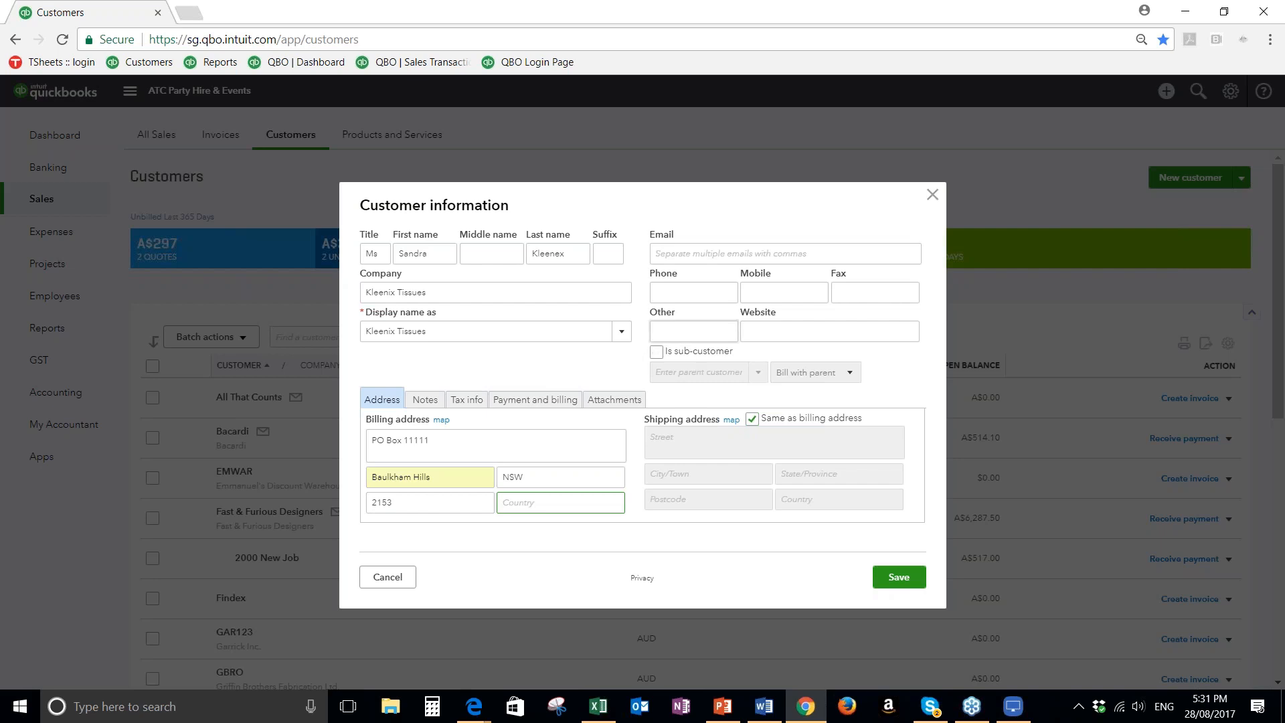
Fill in the customer's email address, leaving the phone number blank
{"action": "left_click", "coordinate": [676, 256]}
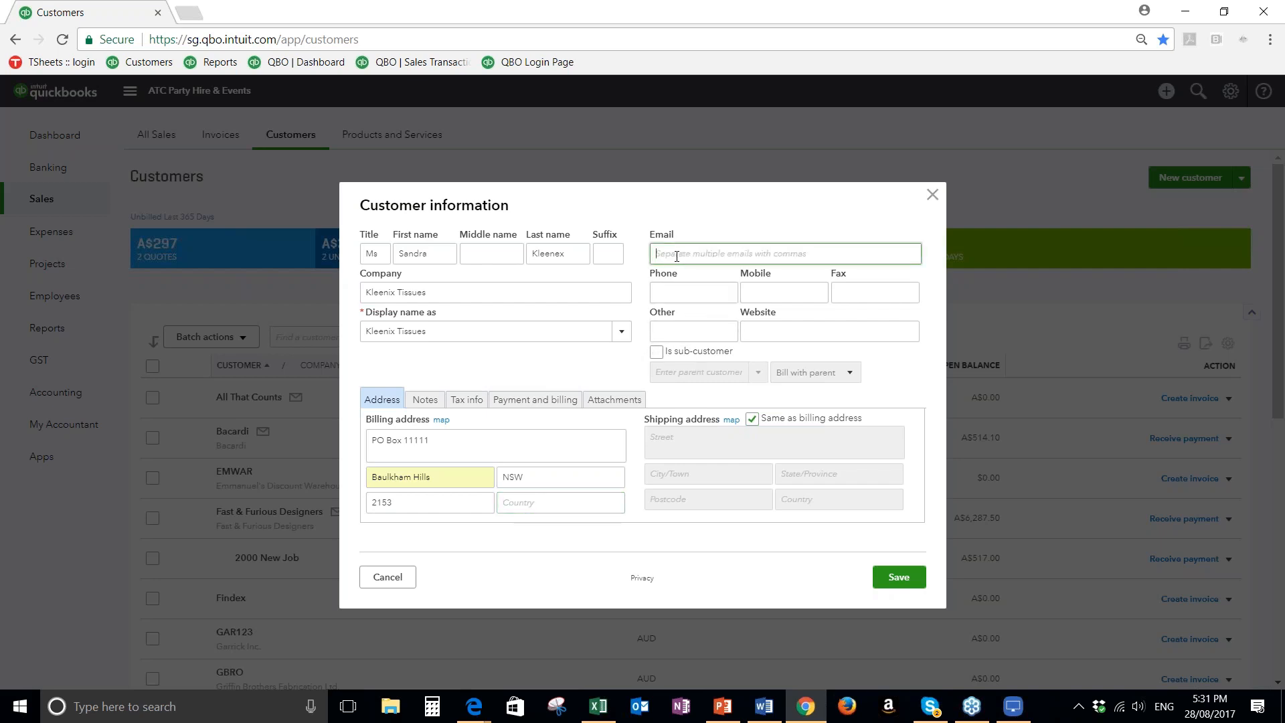
{"action": "key", "text": "Tab"}
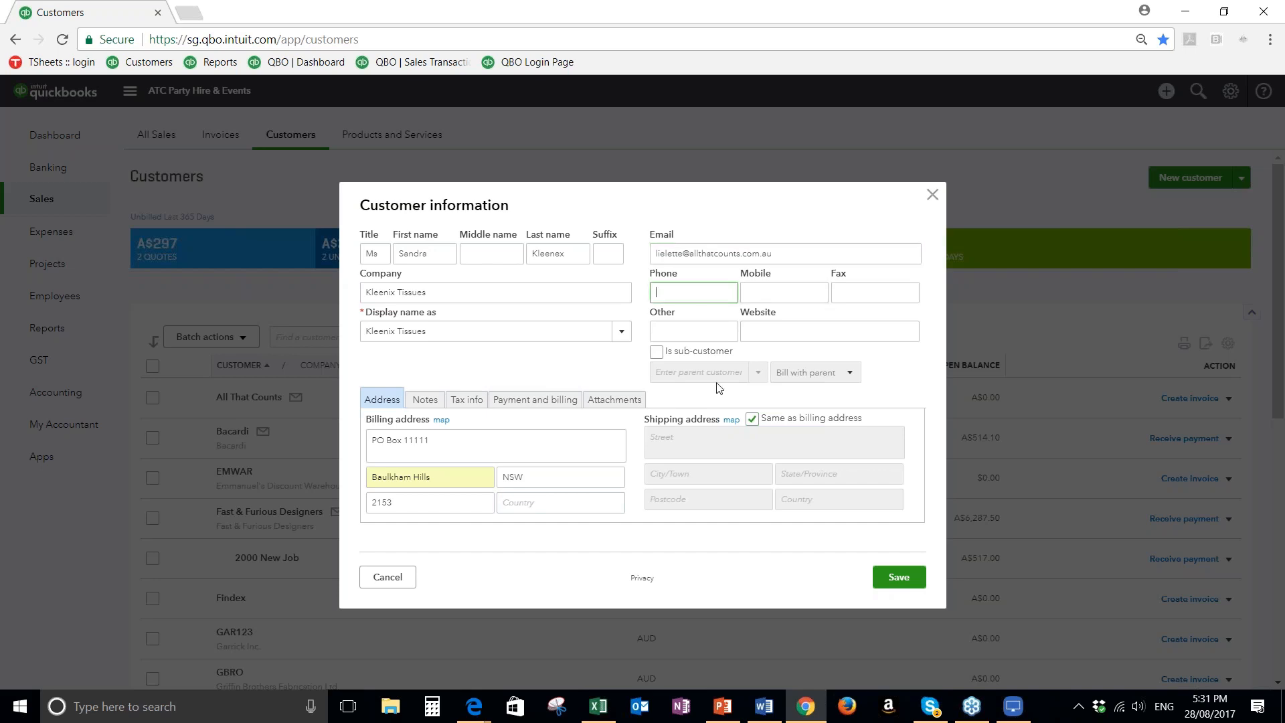
Make the customer a sub-customer of All That Counts and set billing to Bill this customer
{"action": "left_click", "coordinate": [656, 353]}
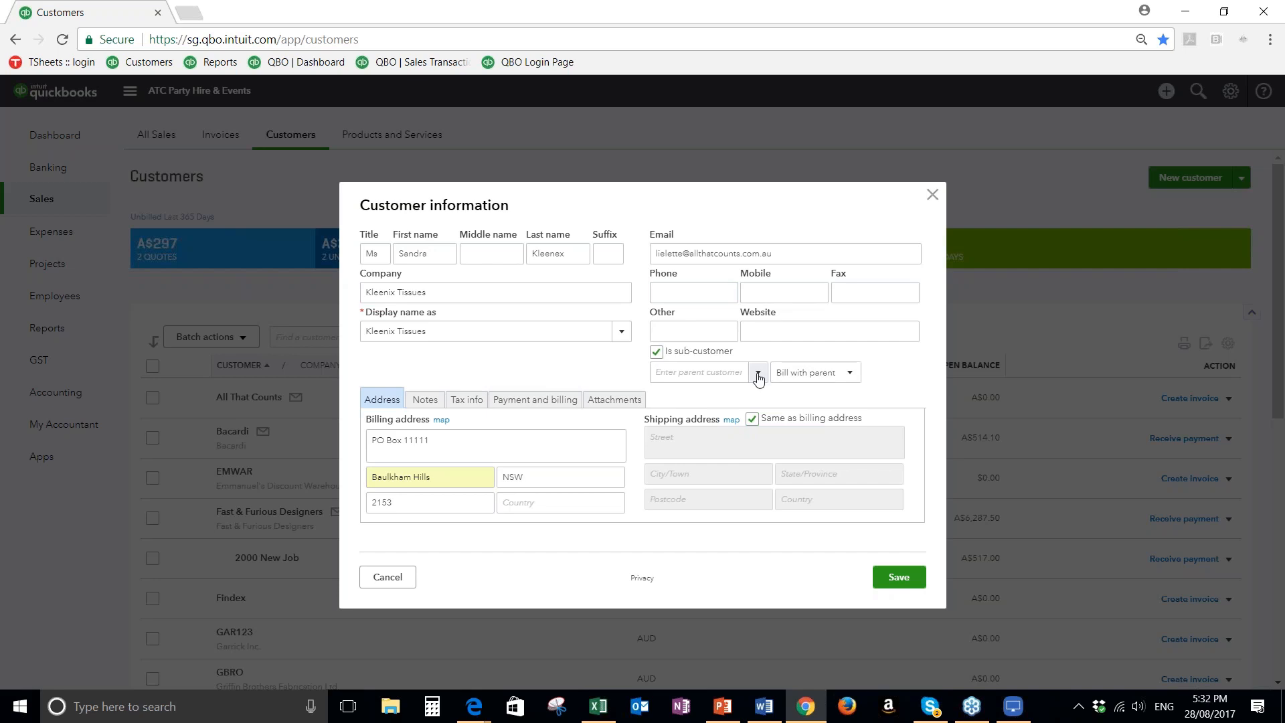
{"action": "left_click", "coordinate": [732, 379]}
{"action": "left_click", "coordinate": [759, 373]}
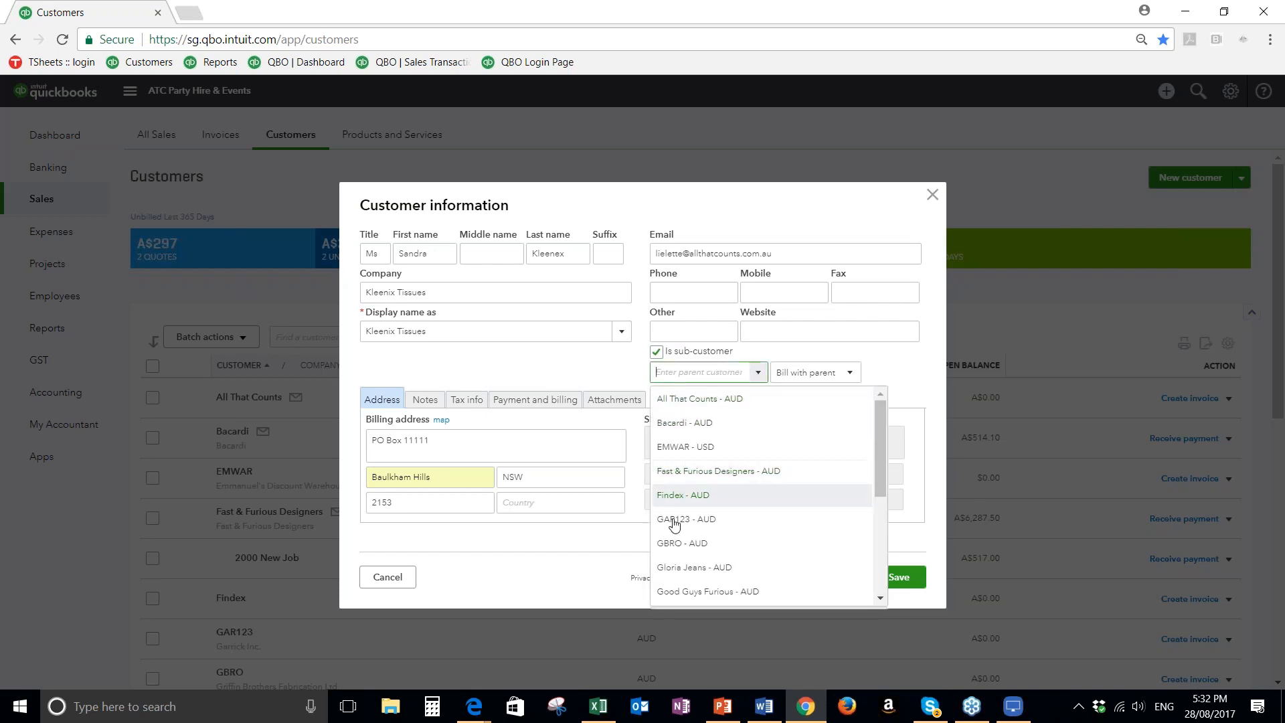
{"action": "left_click", "coordinate": [680, 402]}
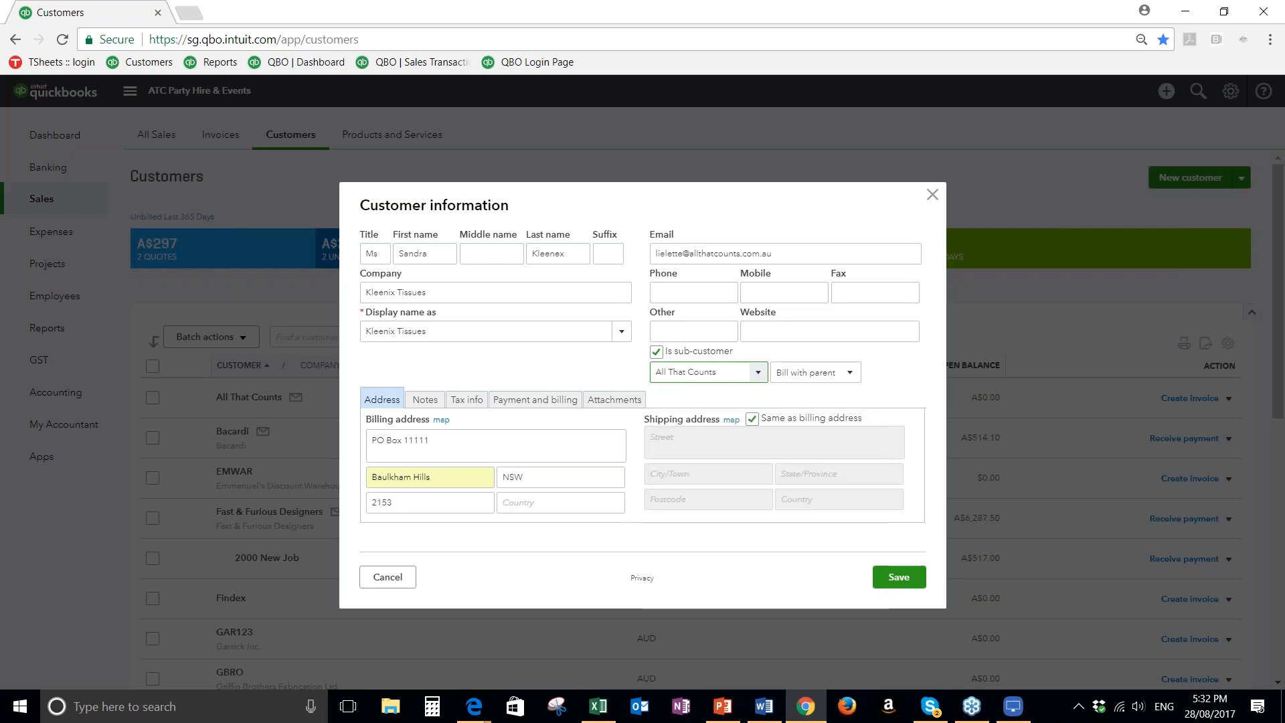
{"action": "left_click", "coordinate": [850, 375]}
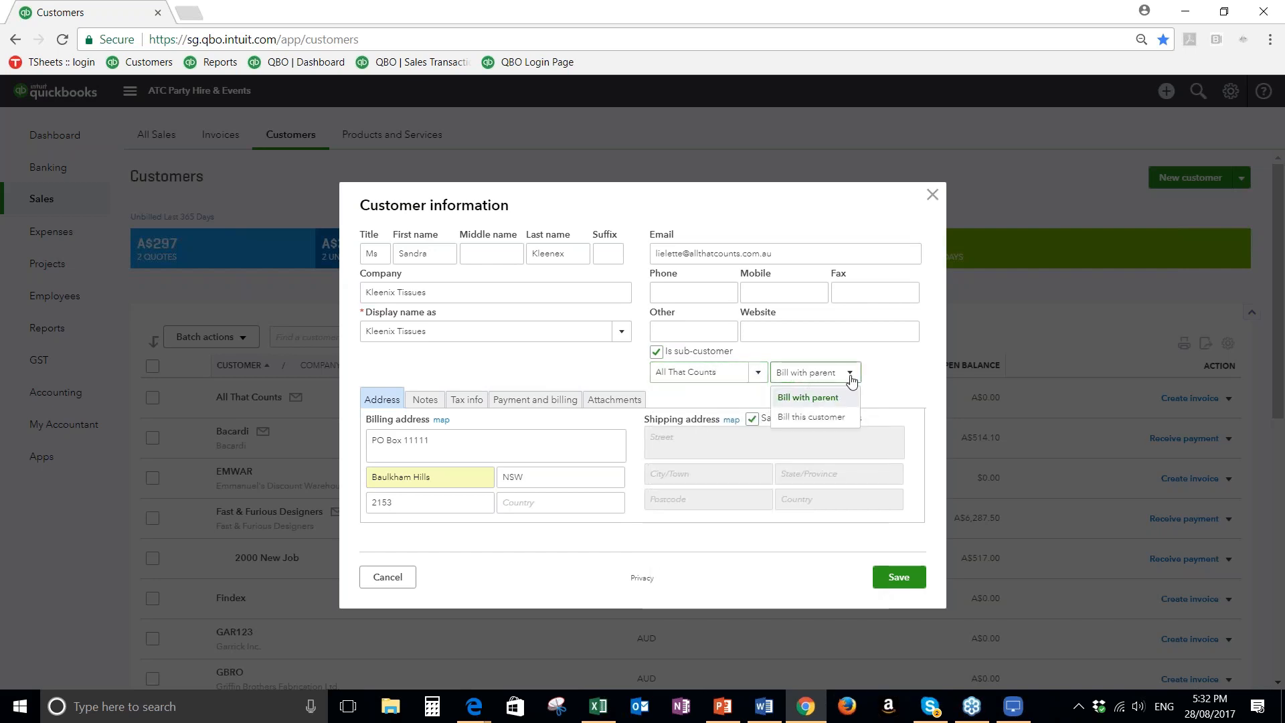
{"action": "left_click", "coordinate": [801, 419]}
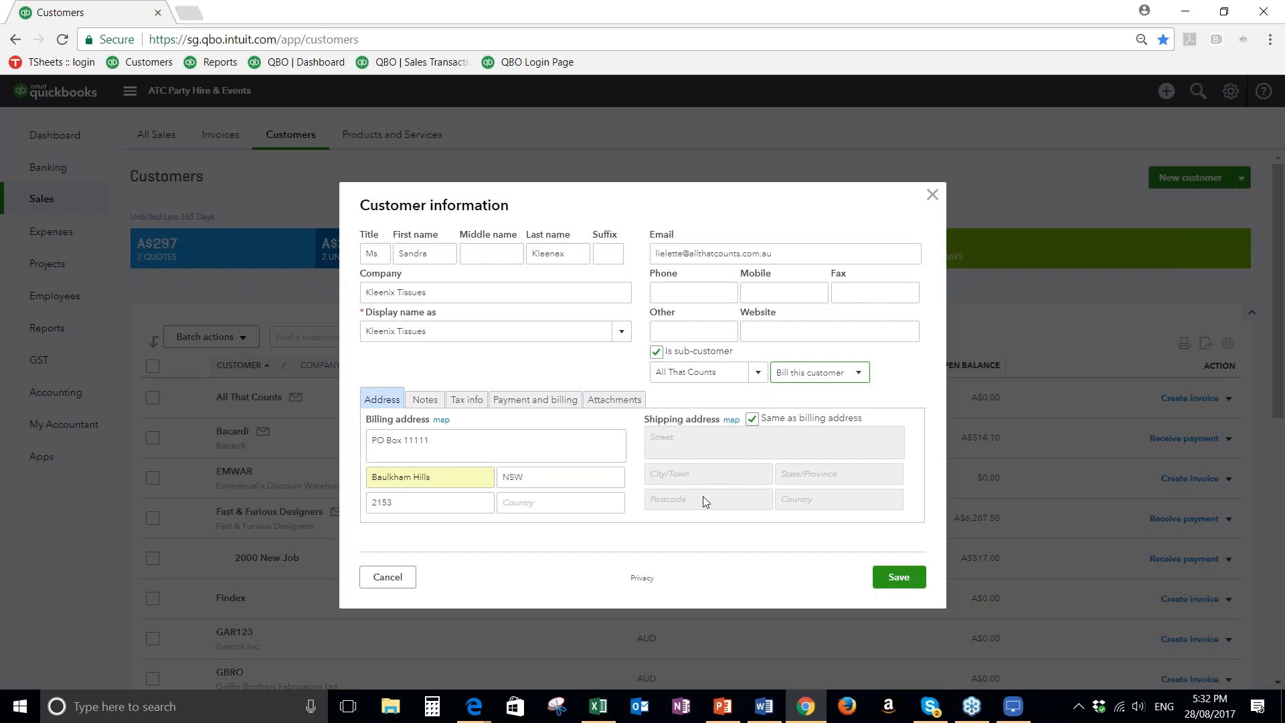
Review the new customer's notes, tax info, and payment and billing options, including the available terms and the currency, without changing them
{"action": "left_click", "coordinate": [425, 400]}
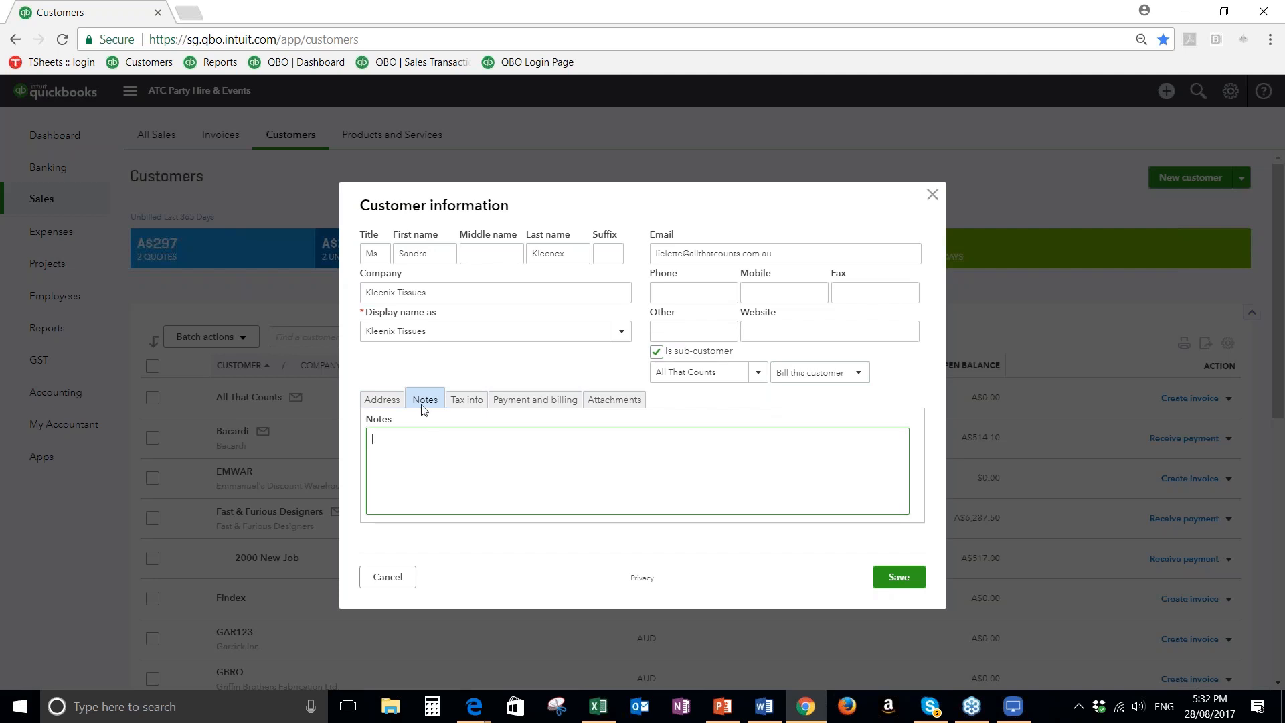
{"action": "left_click", "coordinate": [471, 405]}
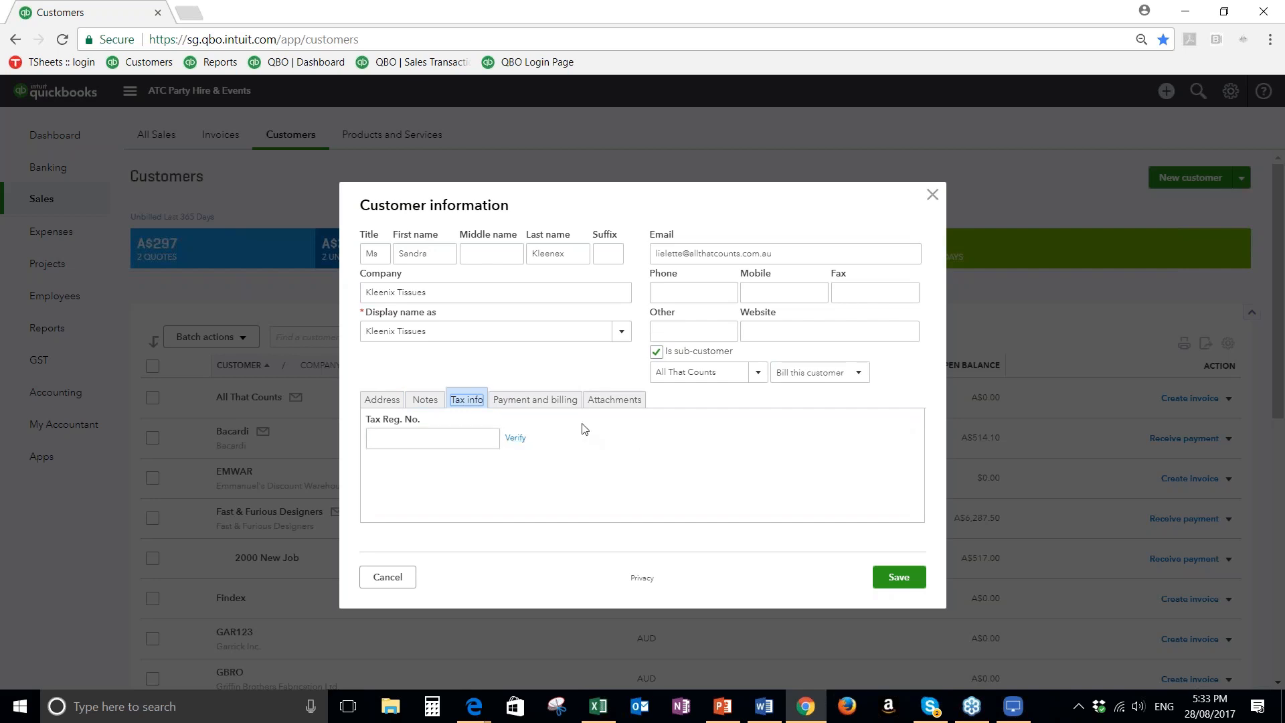
{"action": "left_click", "coordinate": [535, 401]}
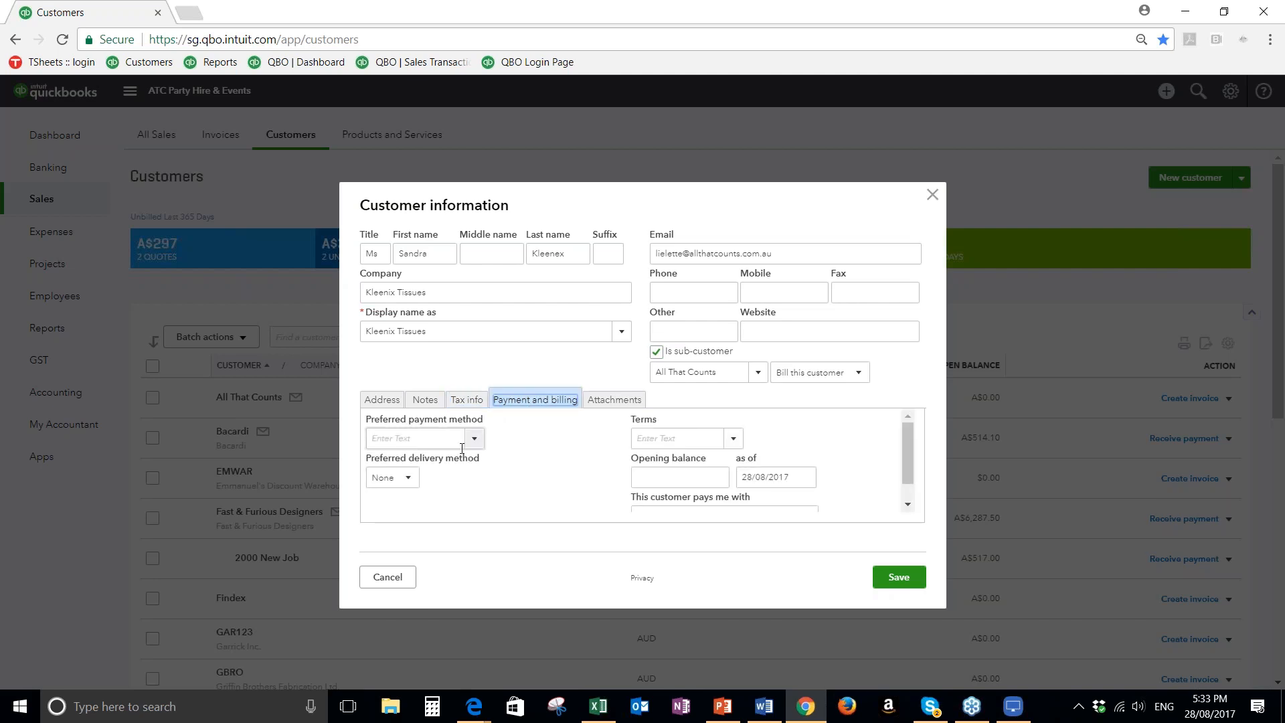
{"action": "scroll", "coordinate": [588, 466], "scroll_direction": "down", "scroll_amount": 1}
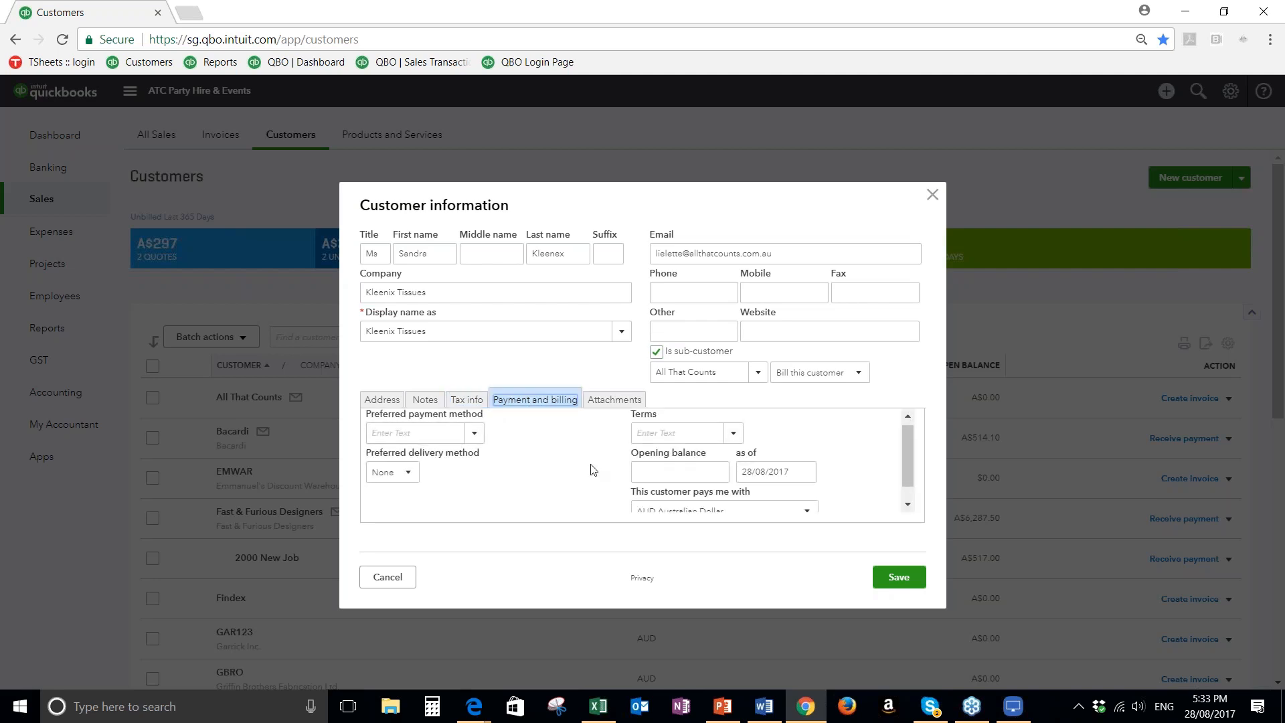
{"action": "scroll", "coordinate": [428, 472], "scroll_direction": "up", "scroll_amount": 1}
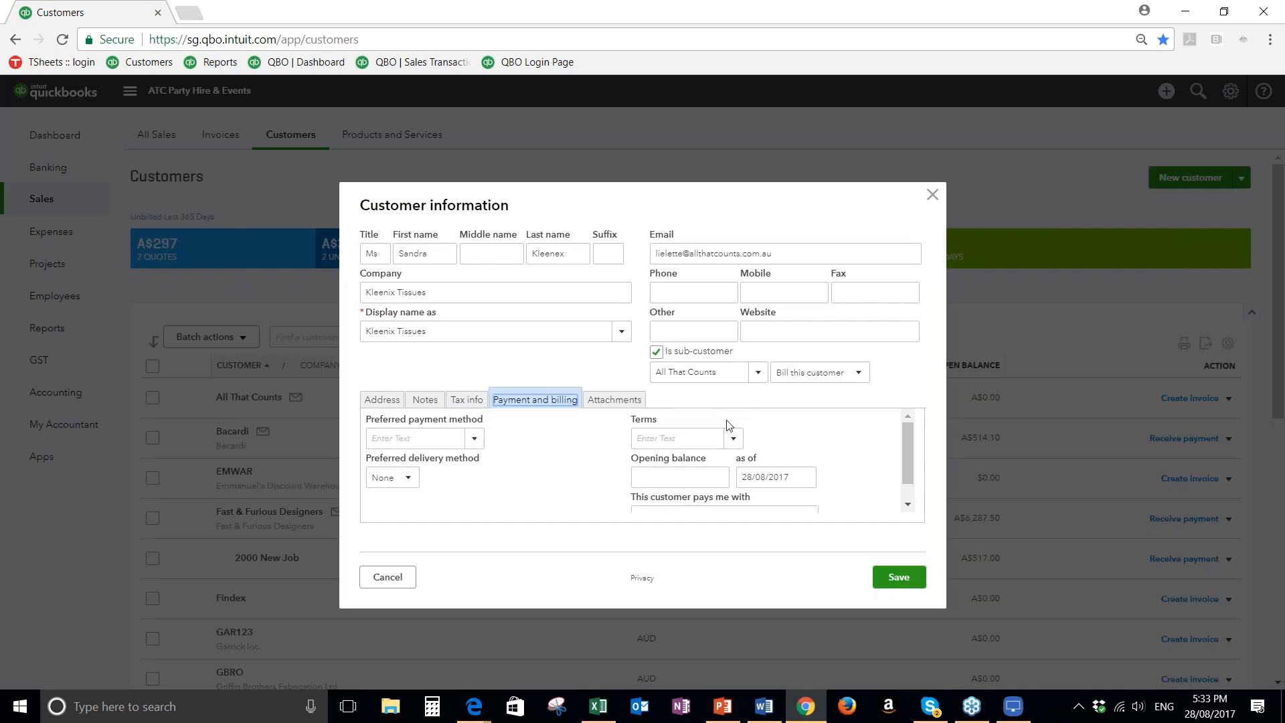
{"action": "left_click", "coordinate": [736, 441]}
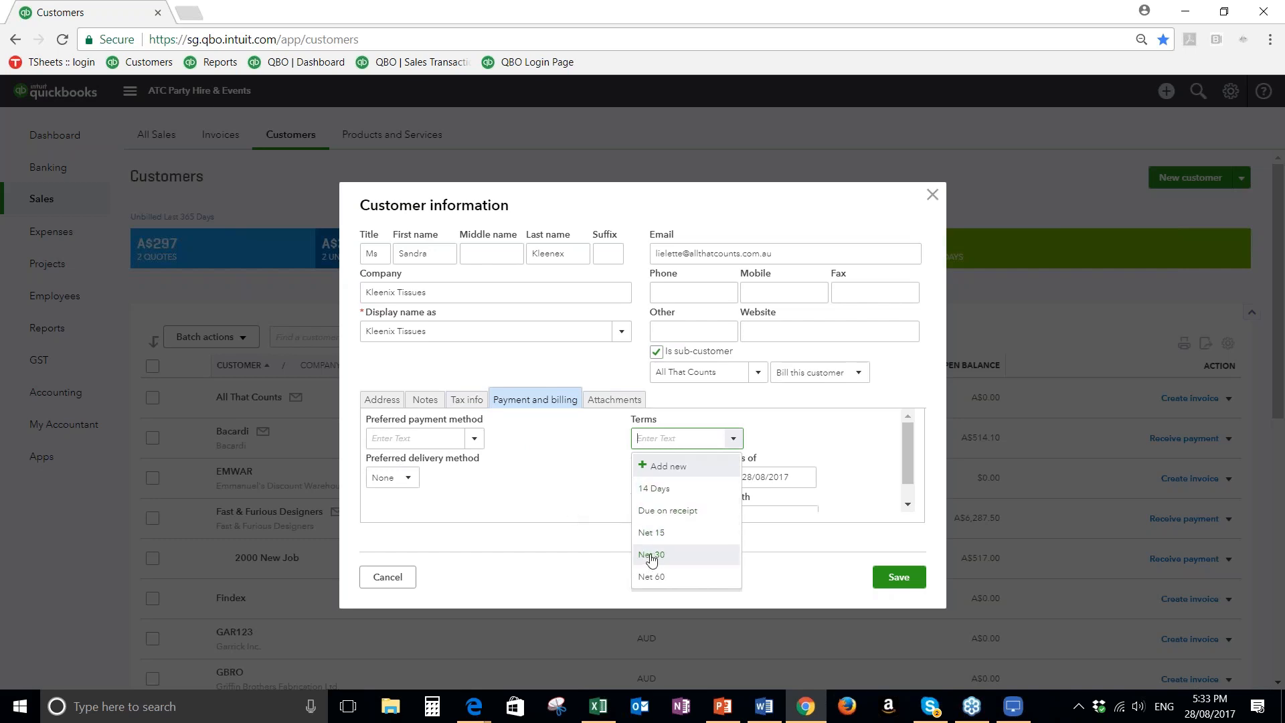
{"action": "left_click", "coordinate": [585, 498]}
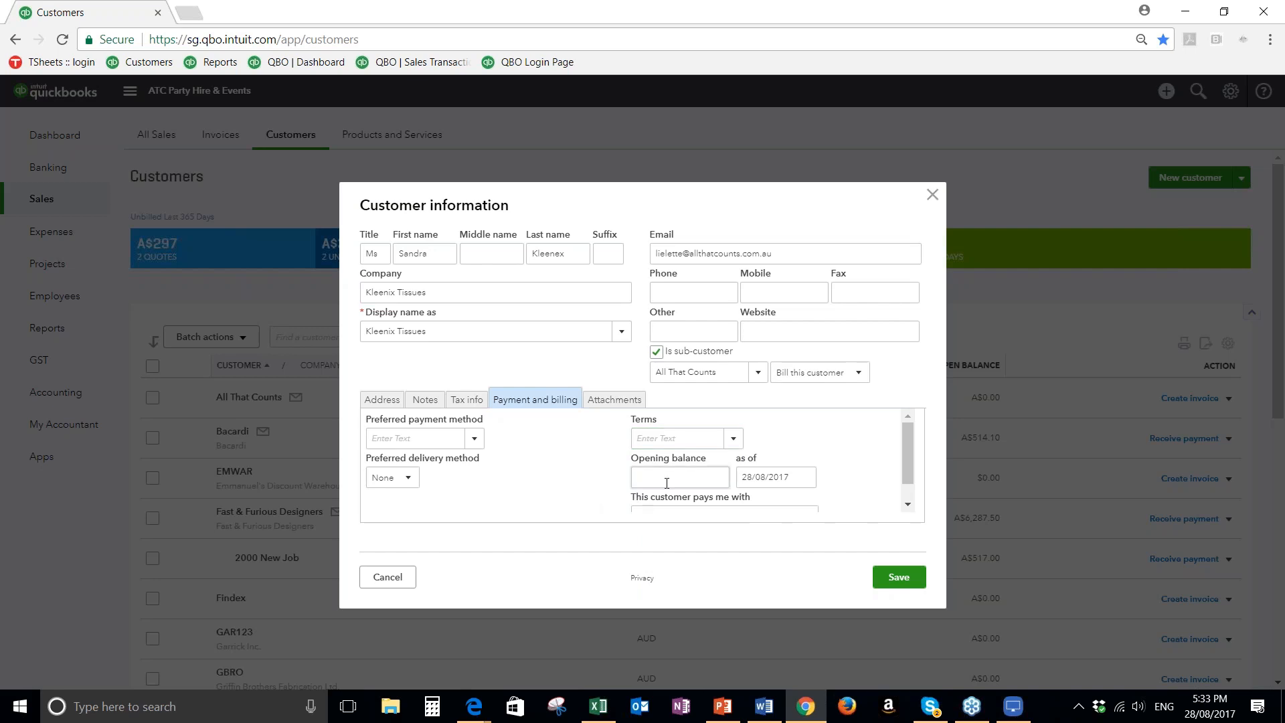
{"action": "scroll", "coordinate": [585, 496], "scroll_direction": "down", "scroll_amount": 1}
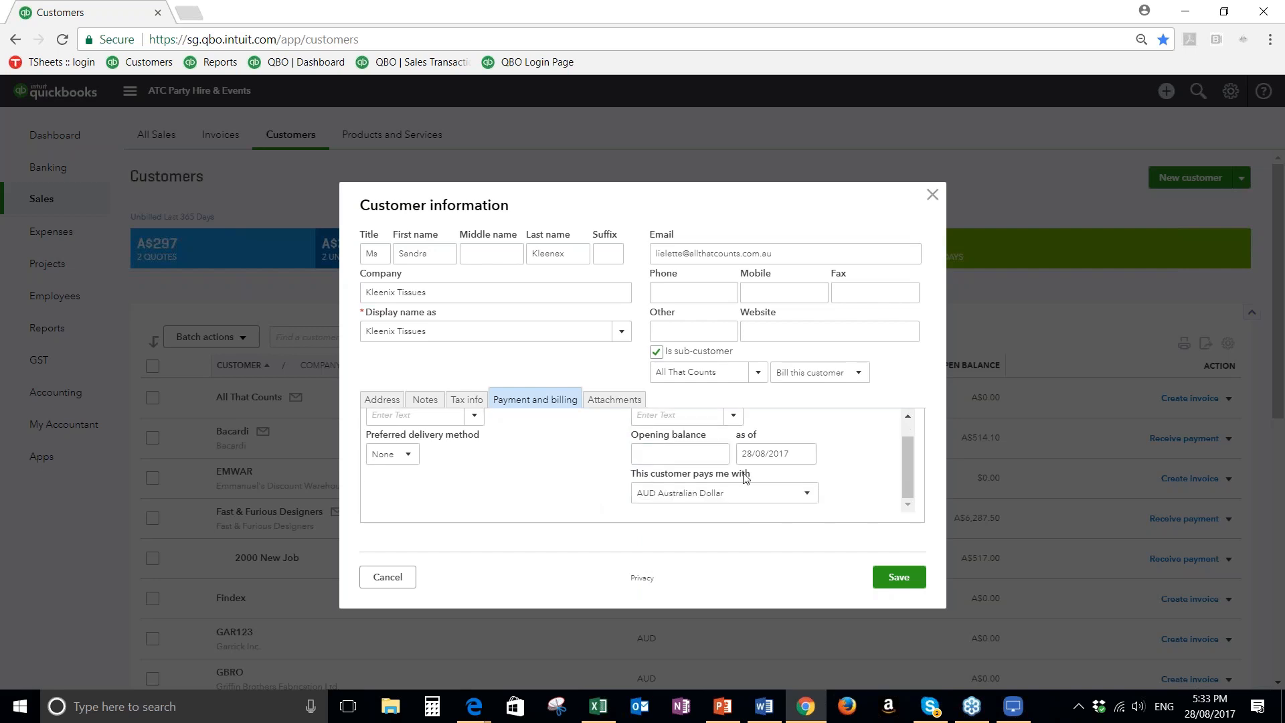
{"action": "scroll", "coordinate": [743, 477], "scroll_direction": "up", "scroll_amount": 1}
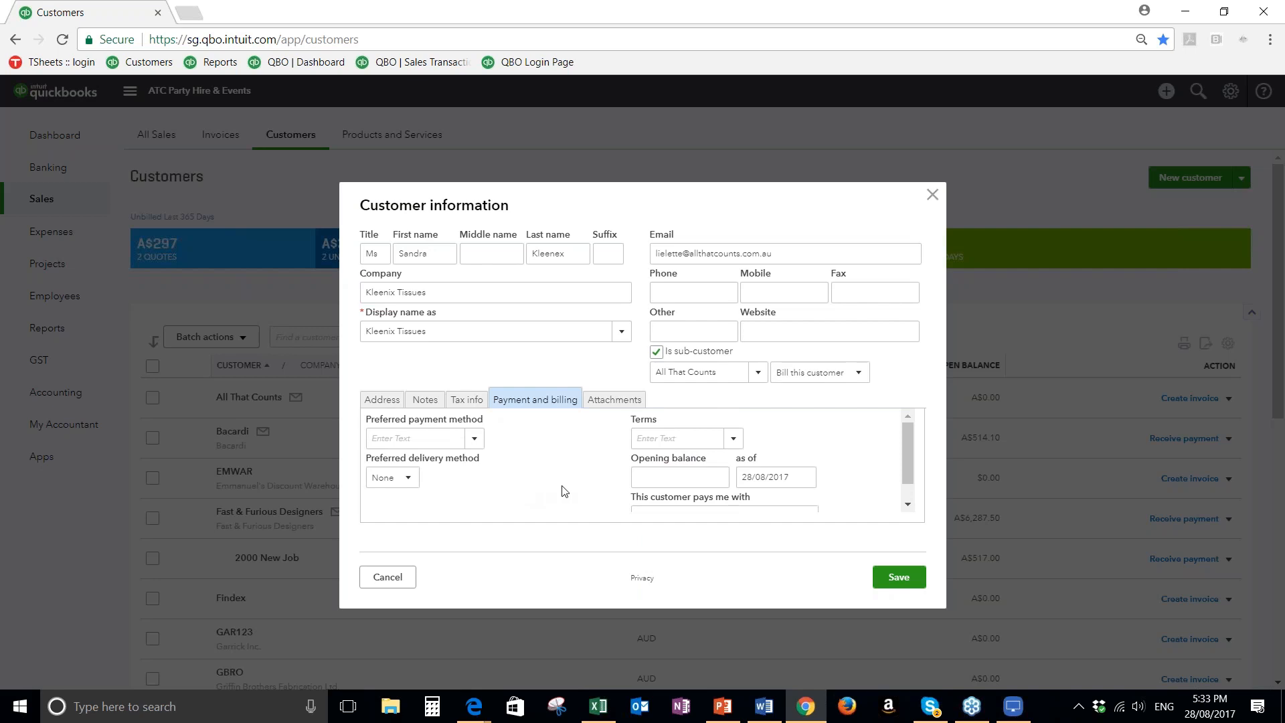
Check the new customer's attachments area and save the customer record
{"action": "left_click", "coordinate": [604, 398]}
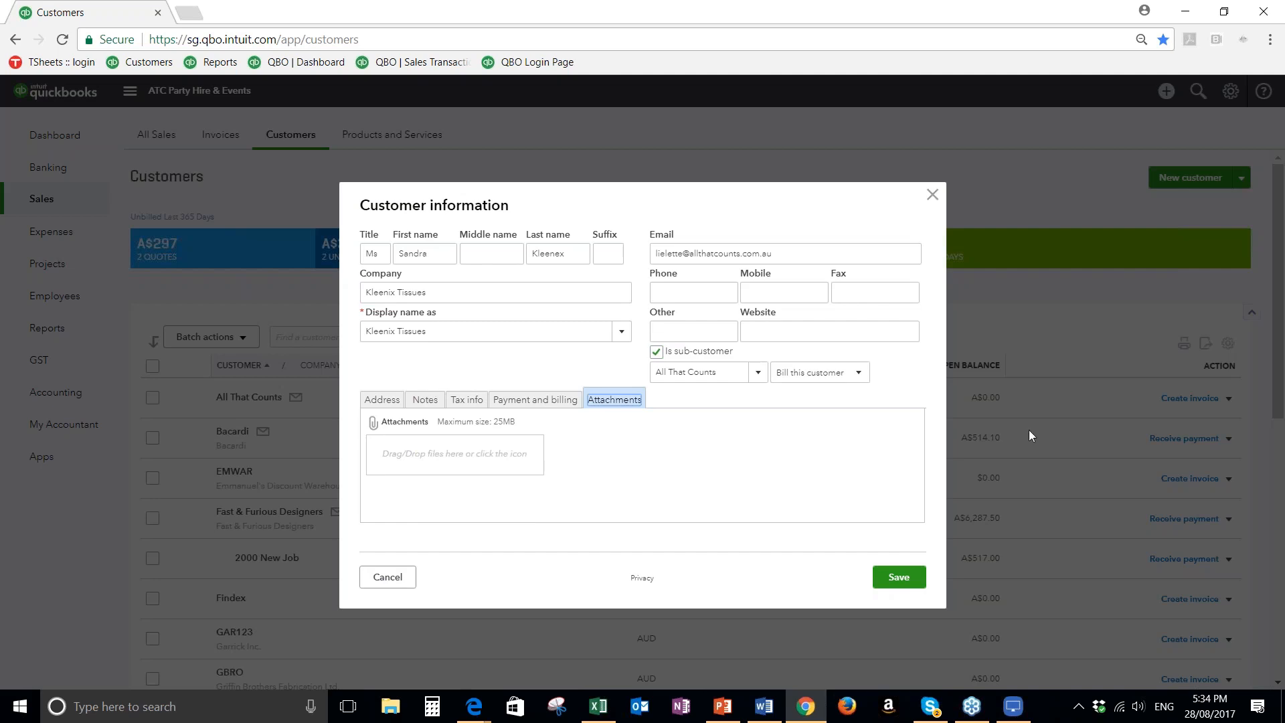
{"action": "left_click", "coordinate": [905, 581]}
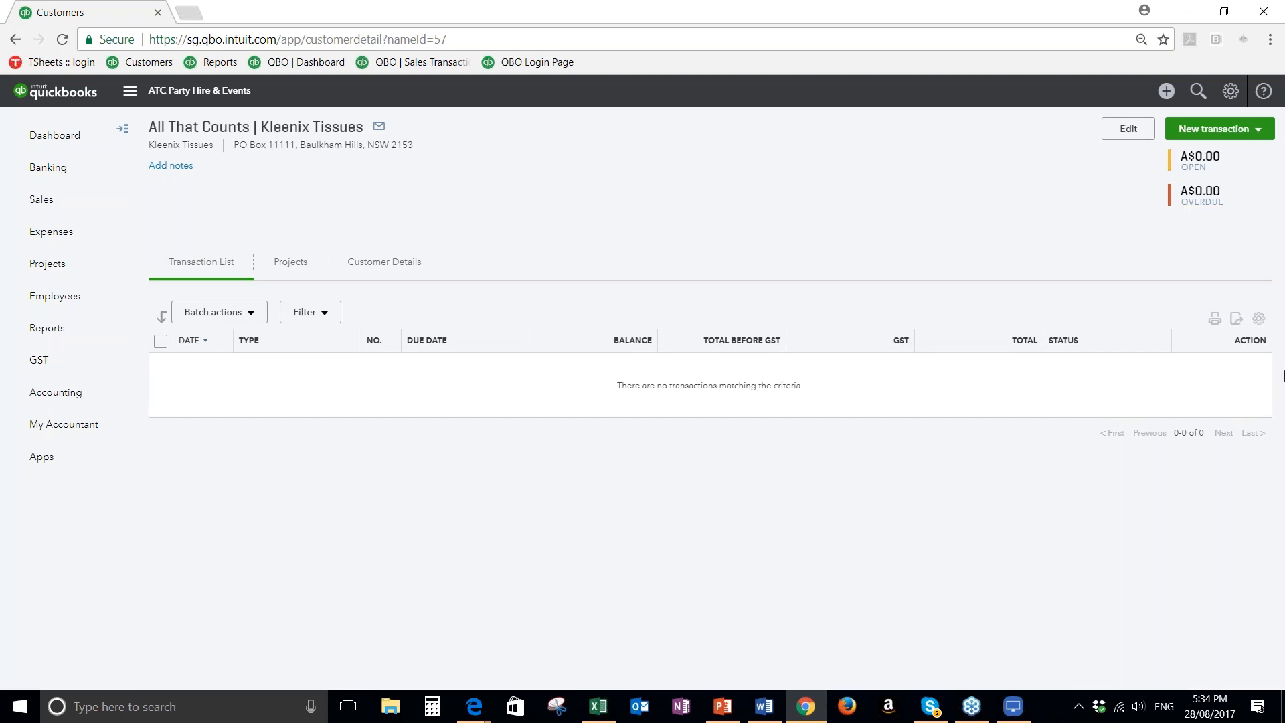
Open the Products and Services list and start adding a new product or service
{"action": "left_click", "coordinate": [1232, 97]}
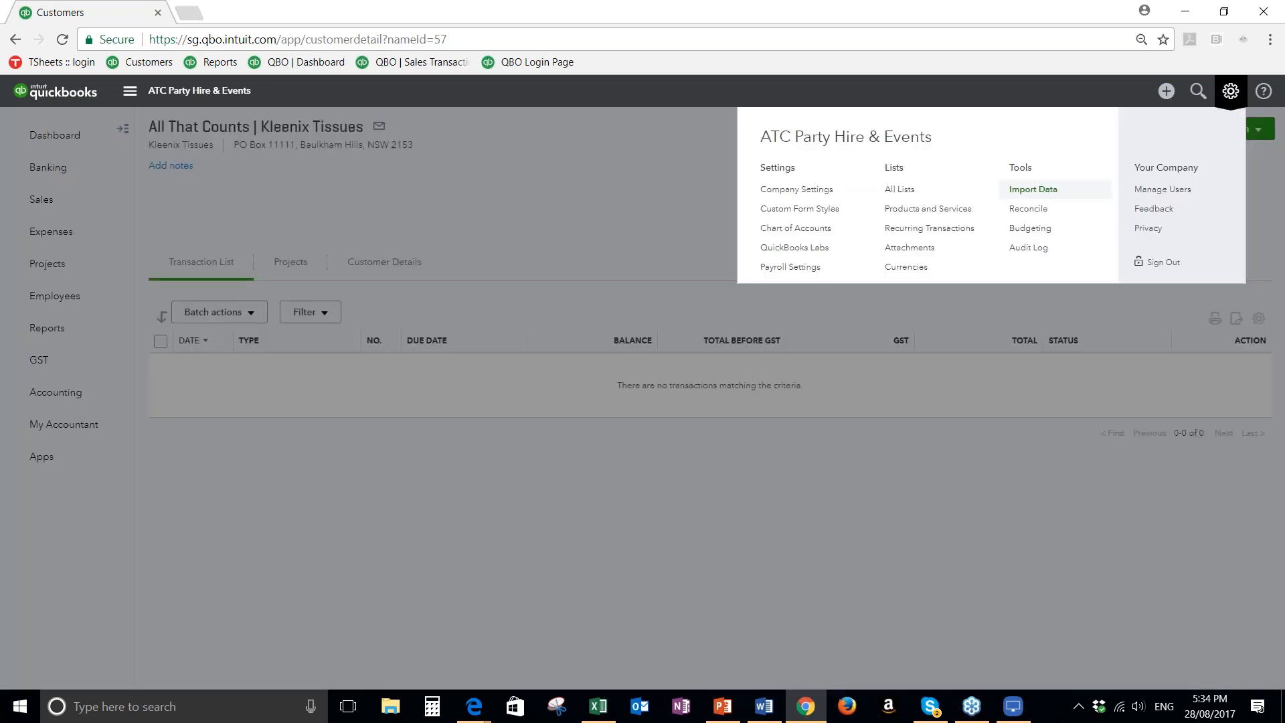
{"action": "left_click", "coordinate": [932, 213]}
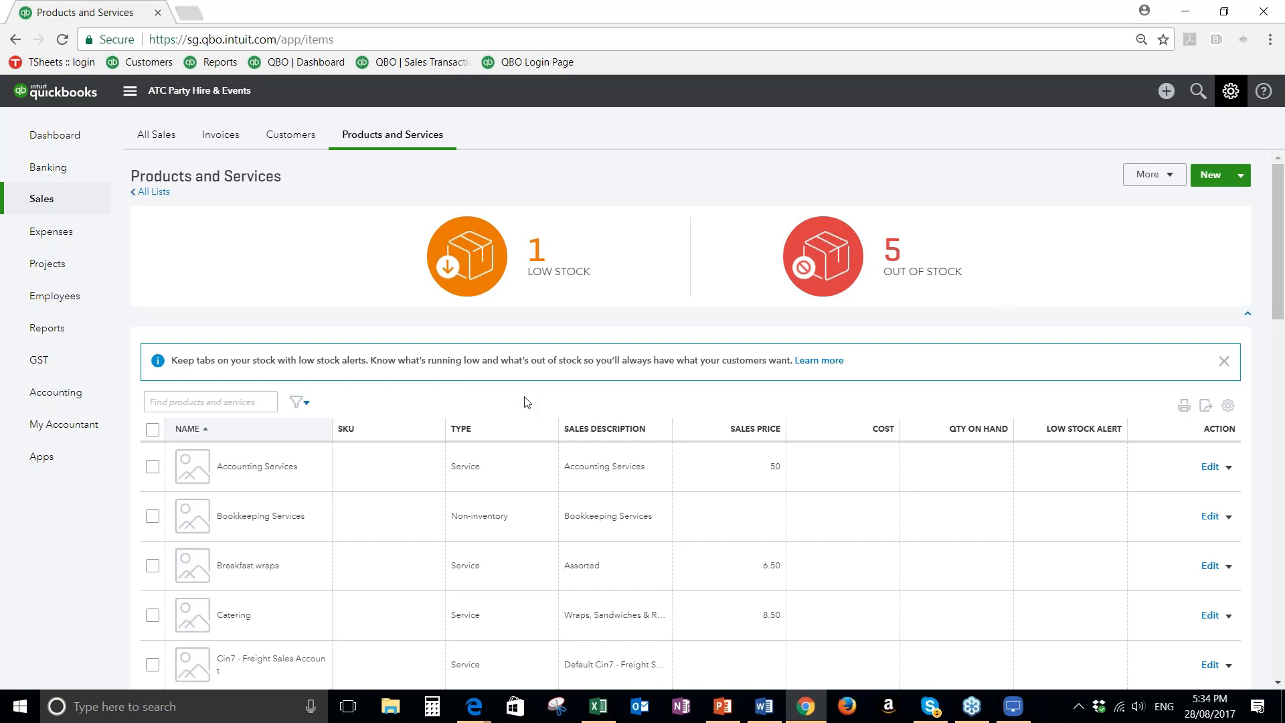
{"action": "left_click", "coordinate": [1242, 178]}
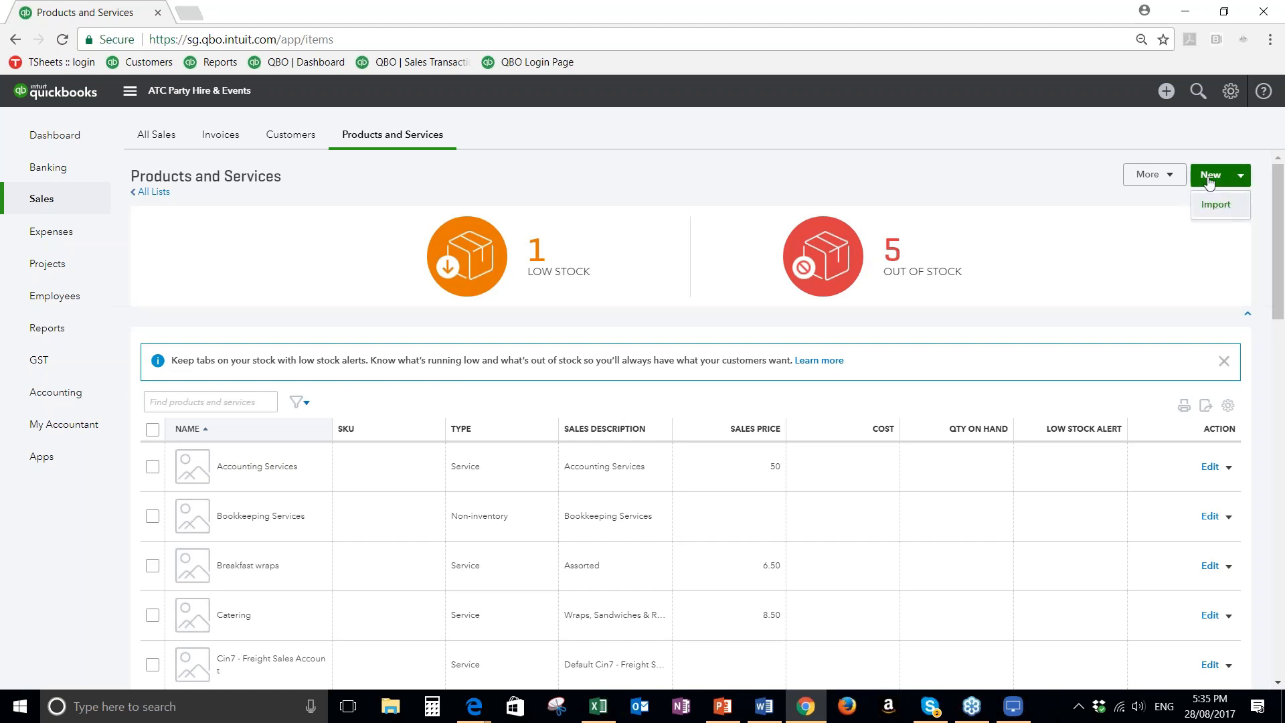
{"action": "left_click", "coordinate": [1209, 178]}
{"action": "left_click", "coordinate": [1210, 178]}
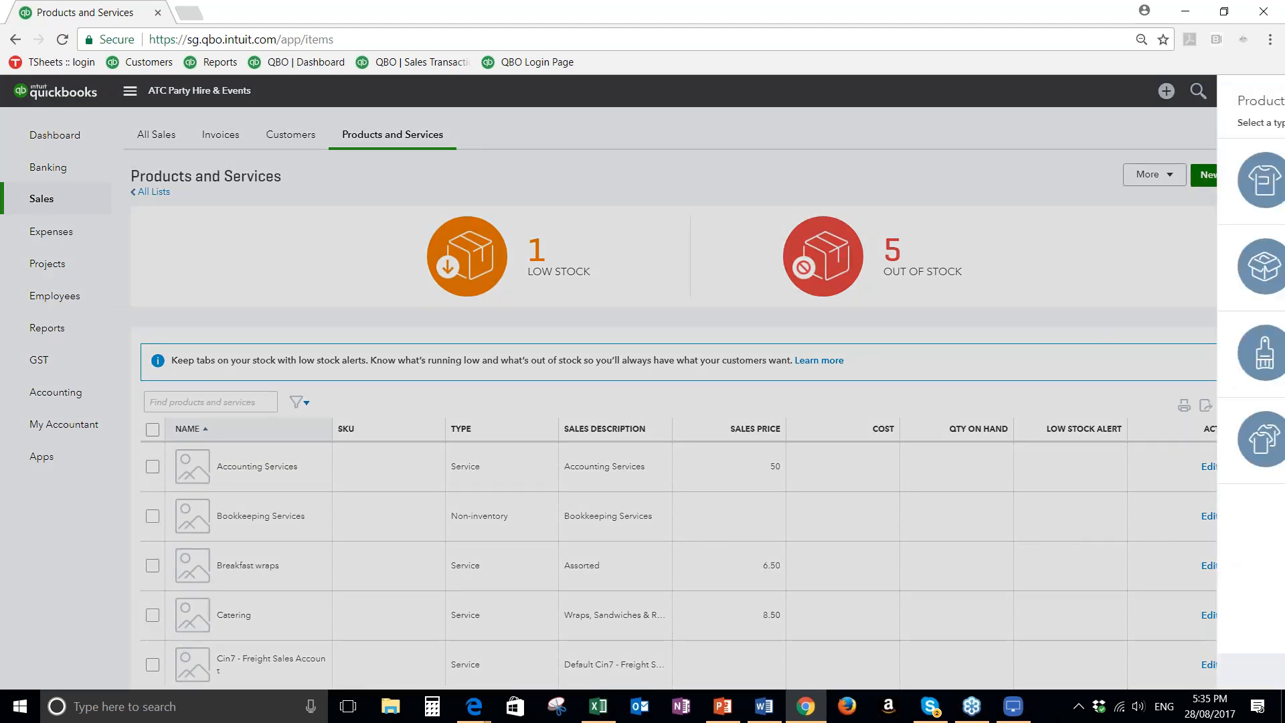
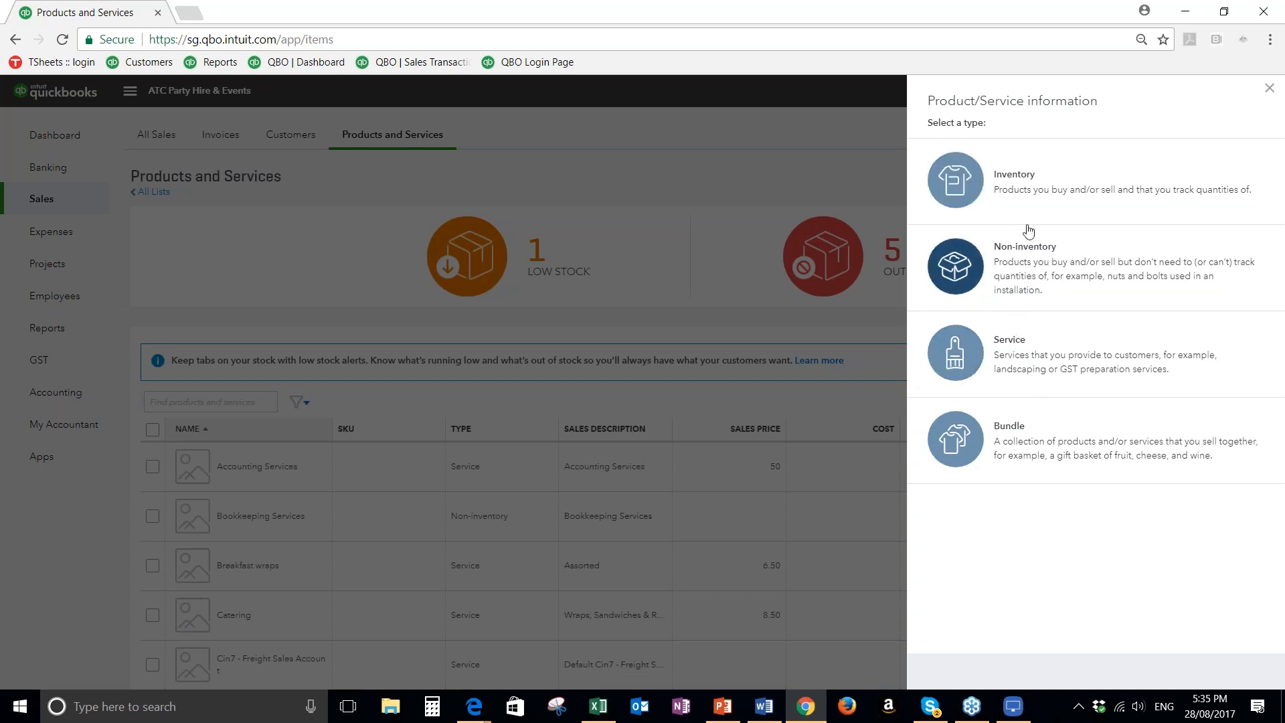
Create a non-inventory item named Teddy Bears and check its category options without choosing one
{"action": "left_click", "coordinate": [1031, 281]}
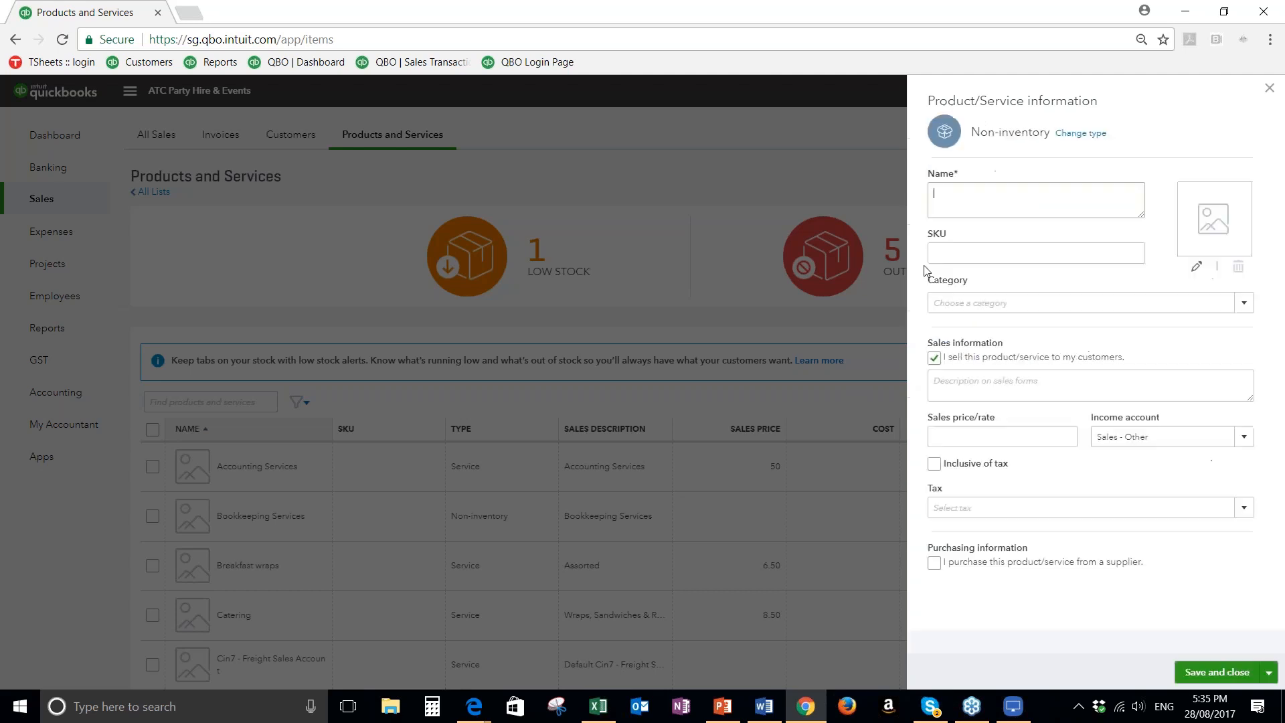
{"action": "type", "text": "Teddy Bears"}
{"action": "left_click", "coordinate": [950, 255]}
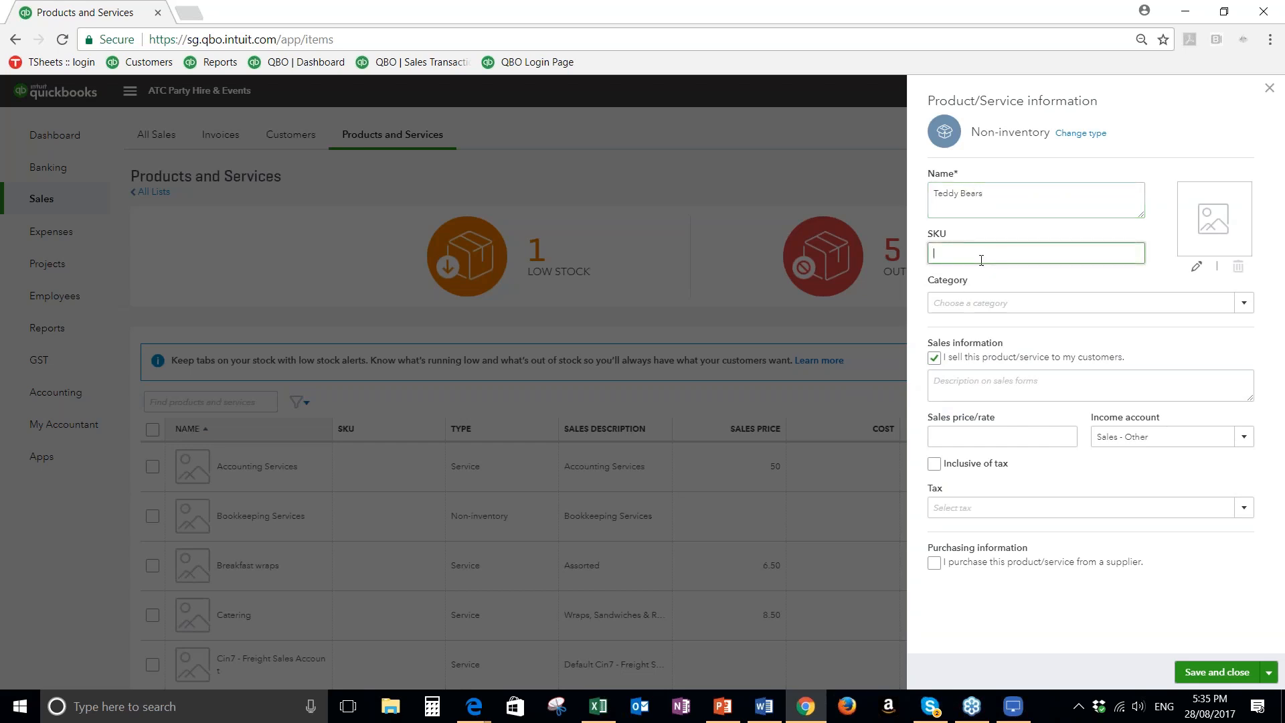
{"action": "left_click", "coordinate": [994, 299]}
{"action": "left_click", "coordinate": [1244, 302]}
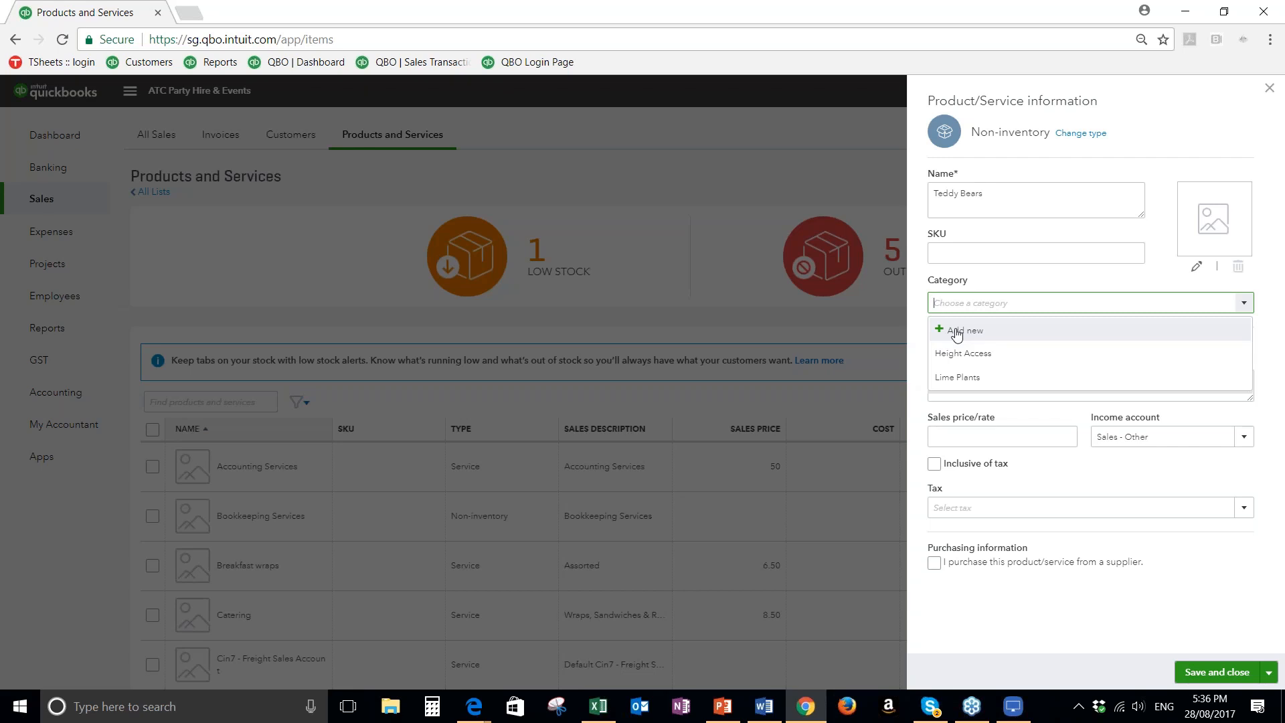
{"action": "left_click", "coordinate": [986, 269]}
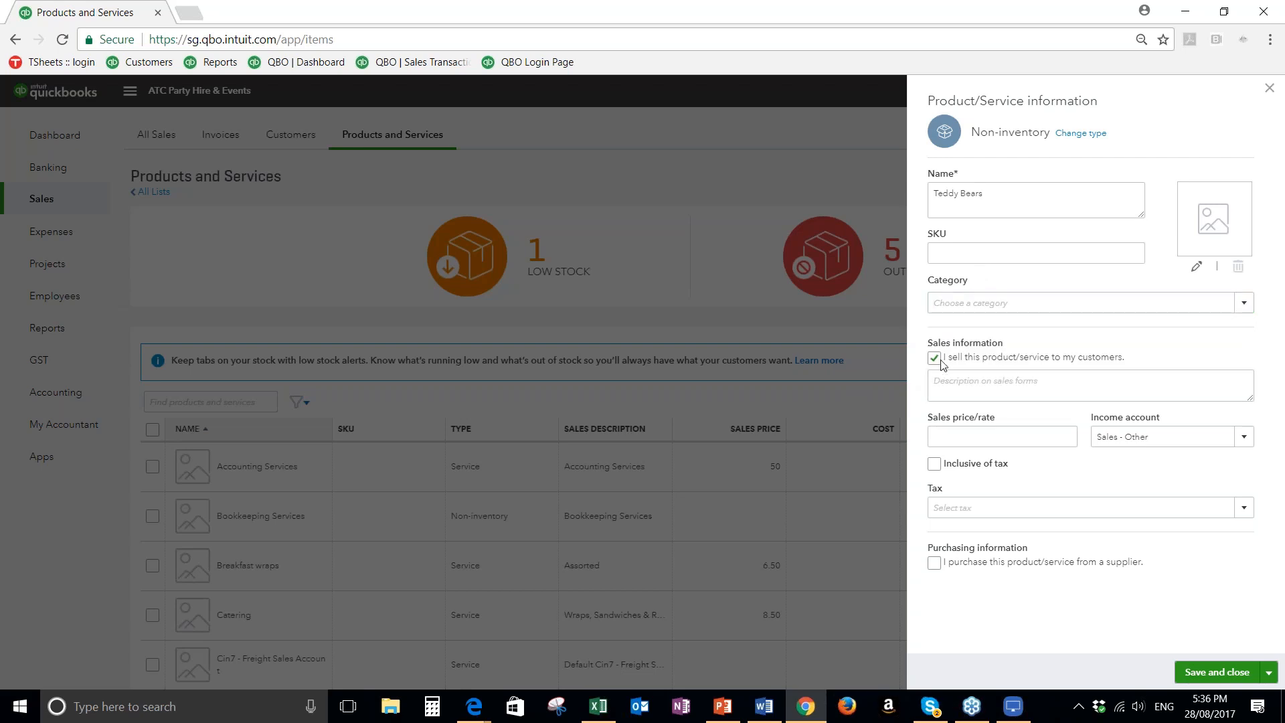
Enter Teddy Bear - Brown as the sales description and rename the item Teddy Bear - Brown
{"action": "left_click", "coordinate": [973, 381]}
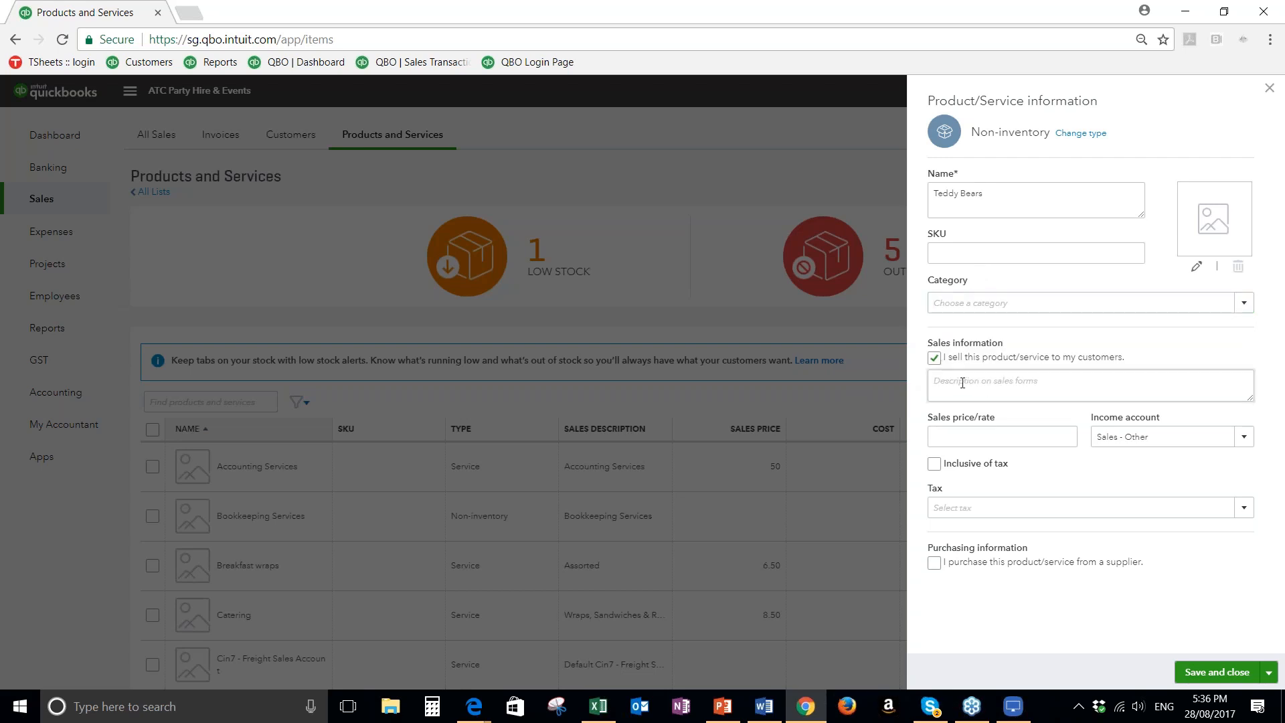
{"action": "left_click", "coordinate": [944, 379]}
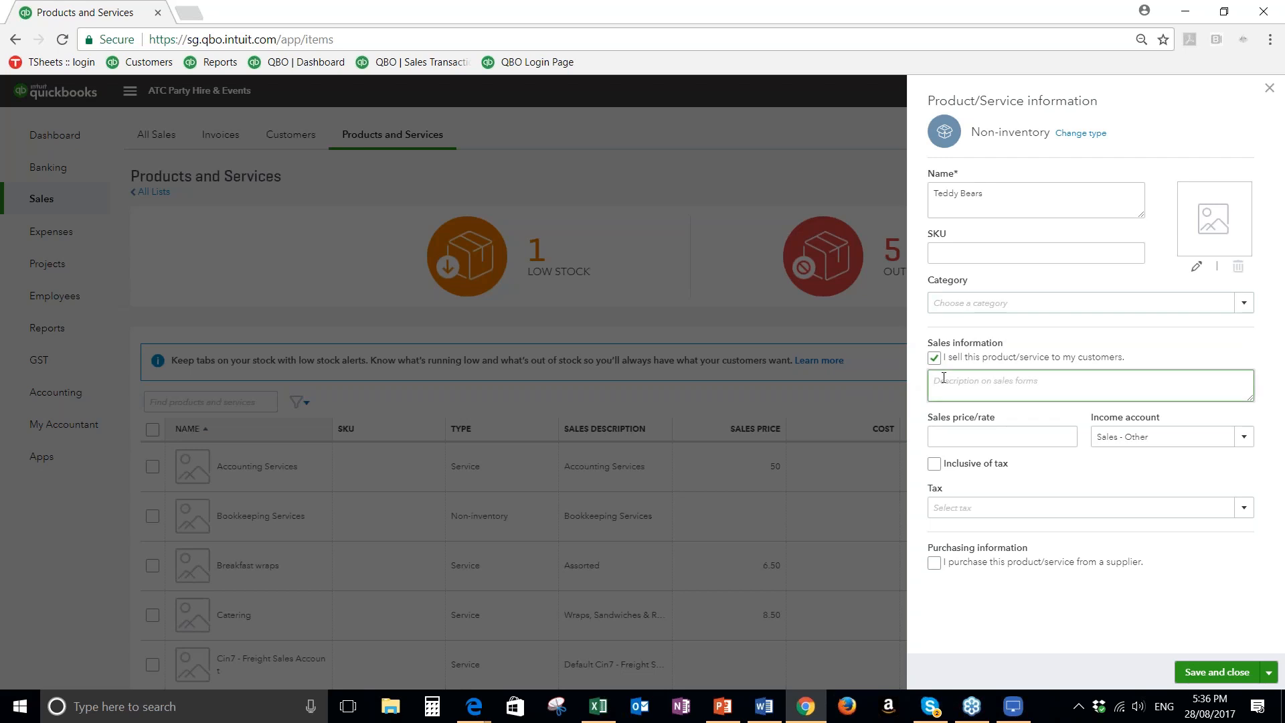
{"action": "type", "text": "Teddy Bear"}
{"action": "type", "text": " - Black"}
{"action": "type", "text": "own"}
{"action": "left_click", "coordinate": [998, 194]}
{"action": "key", "text": "BackSpace"}
{"action": "type", "text": "Teddy Bear"}
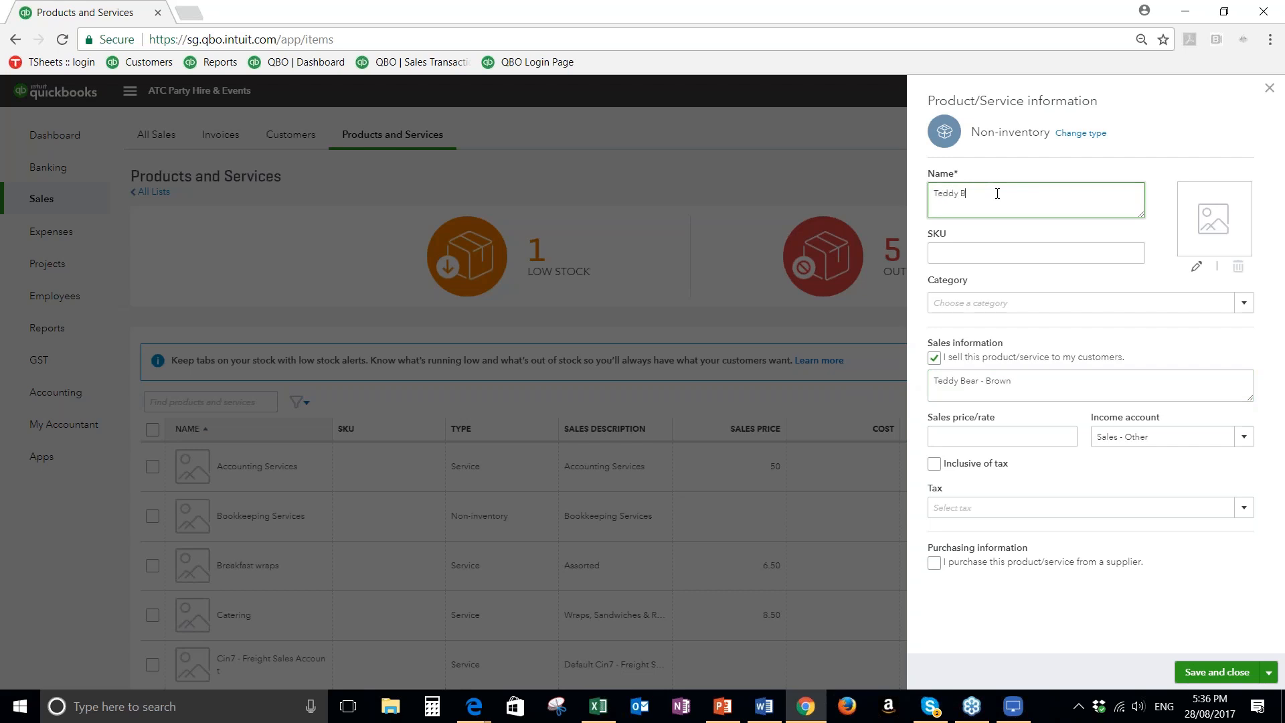
{"action": "type", "text": " - Brown"}
Set the item's sales price to 100 and its income account to Income - Teddy Bears
{"action": "left_click", "coordinate": [1054, 429]}
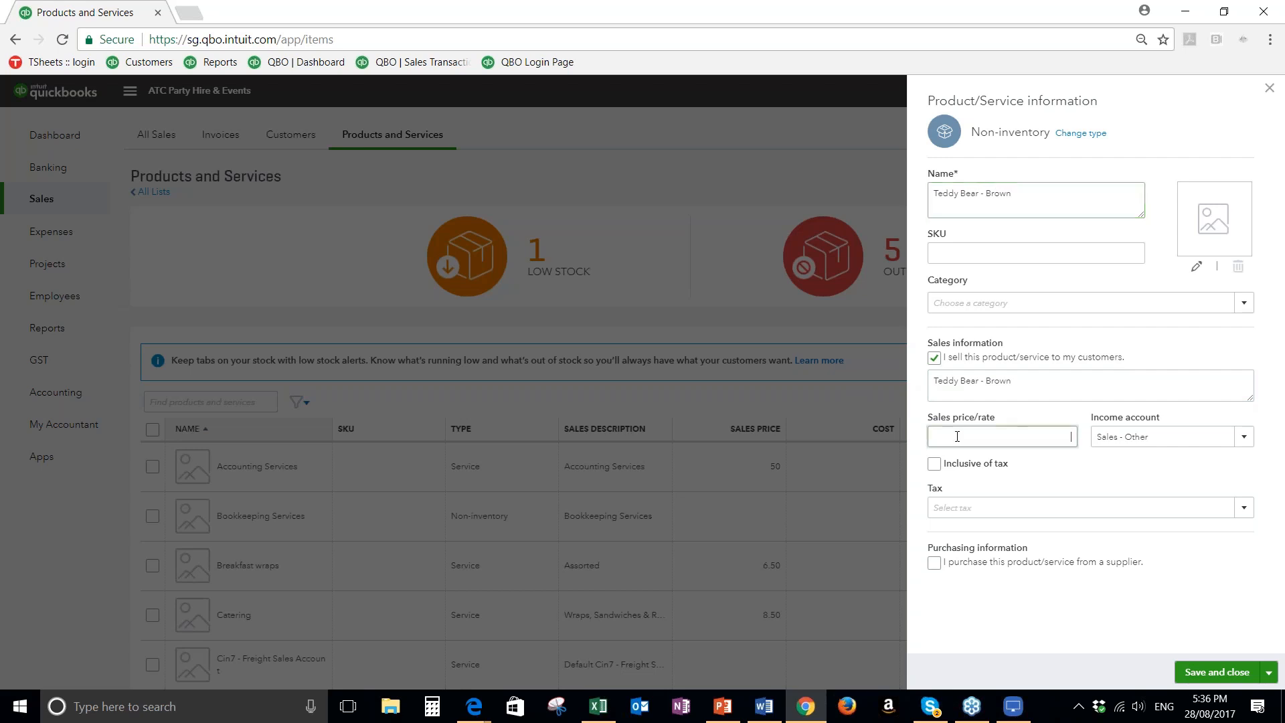
{"action": "type", "text": "100"}
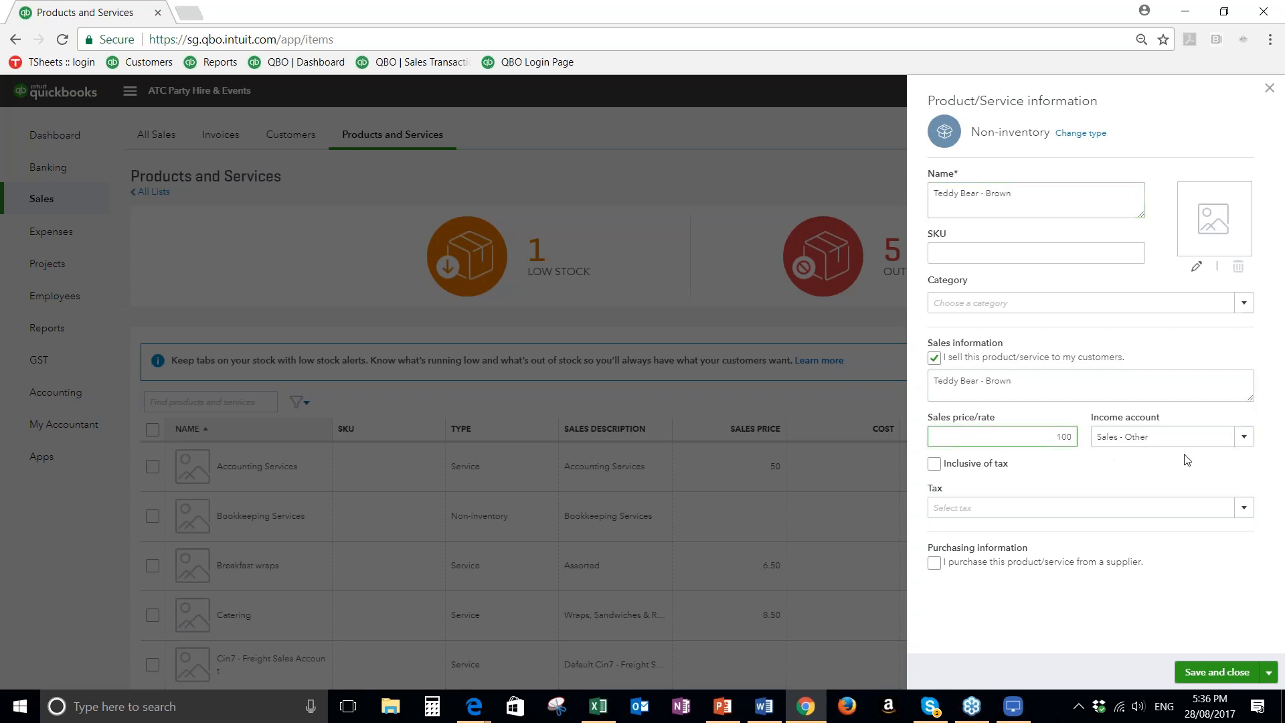
{"action": "left_click", "coordinate": [1247, 446]}
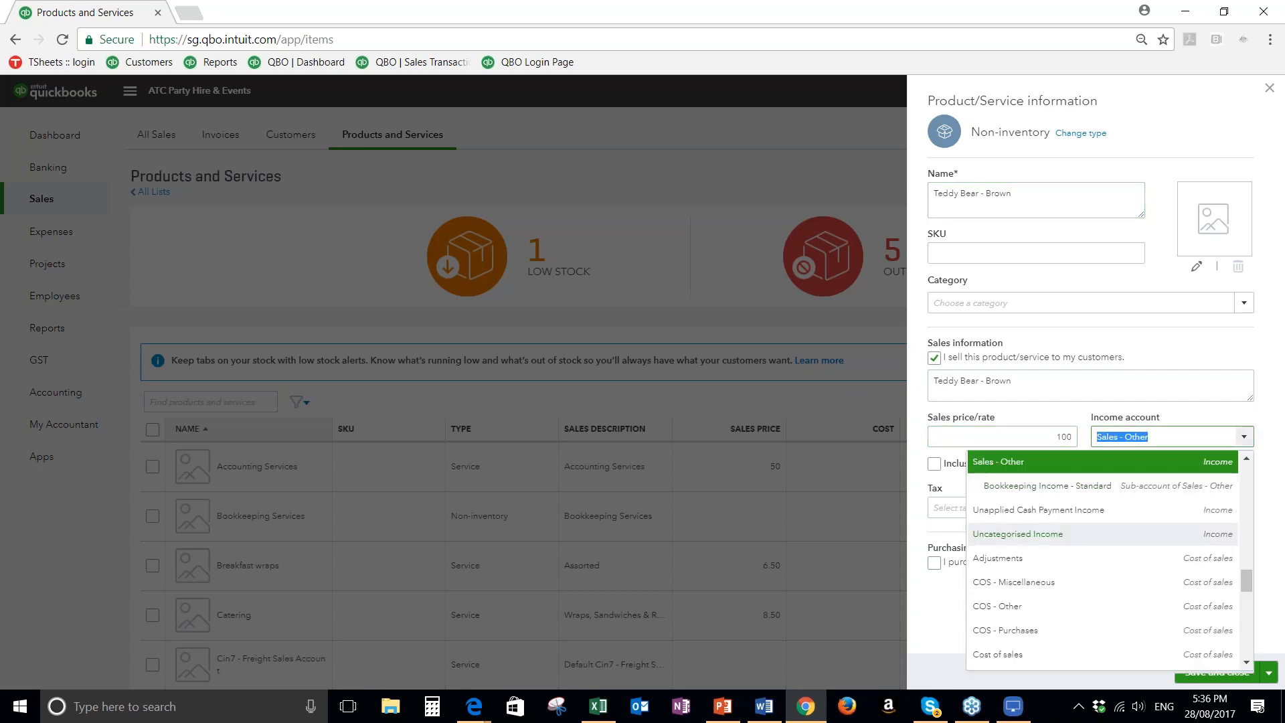
{"action": "scroll", "coordinate": [1050, 565], "scroll_direction": "down", "scroll_amount": 2}
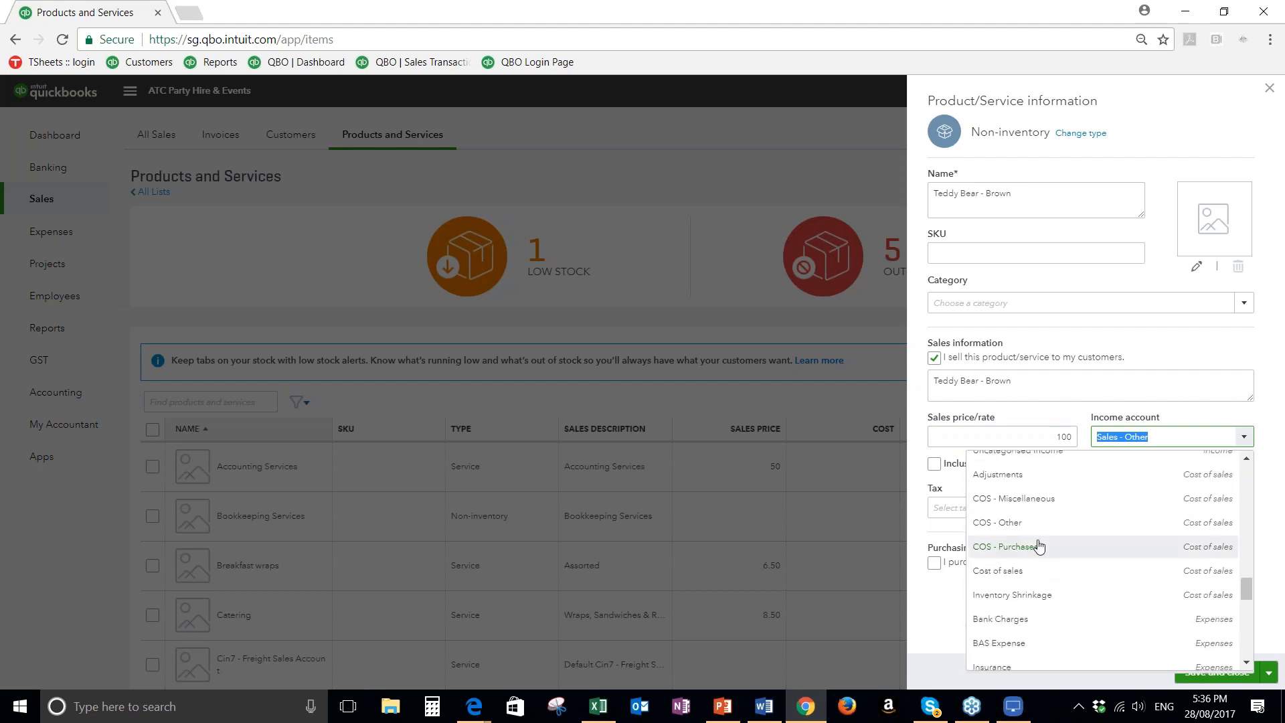
{"action": "scroll", "coordinate": [1039, 546], "scroll_direction": "up", "scroll_amount": 2}
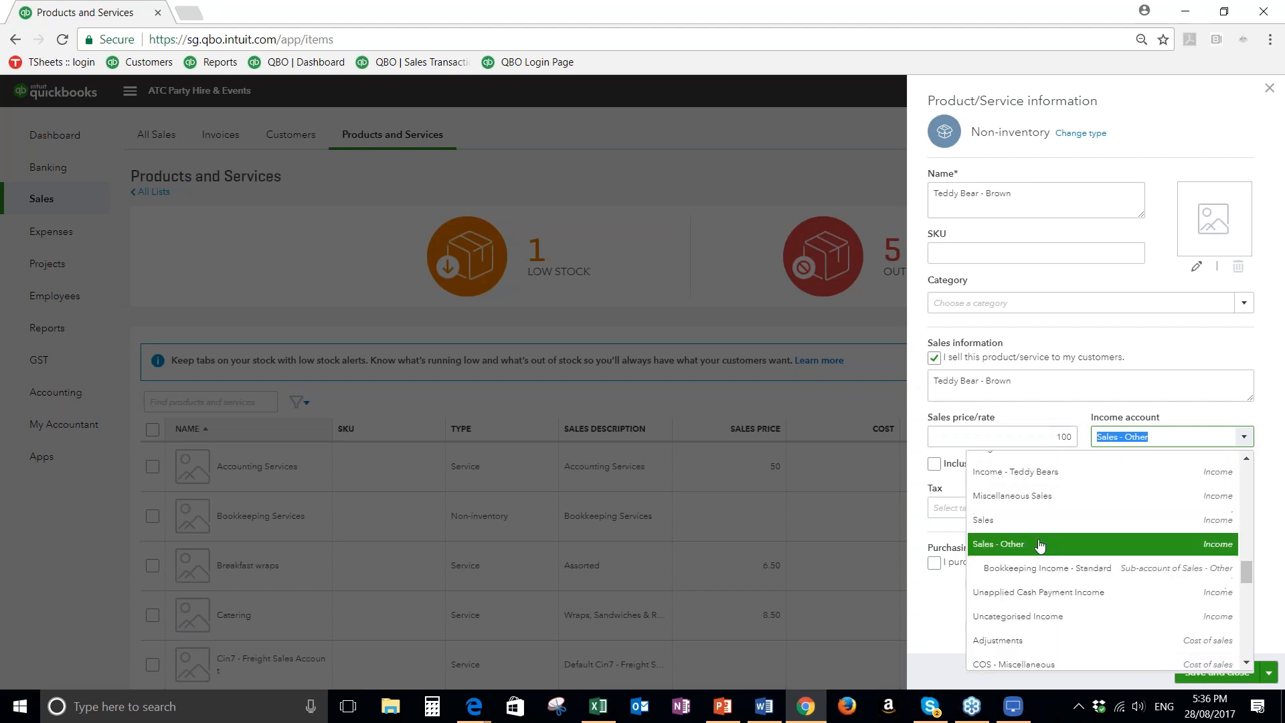
{"action": "left_click", "coordinate": [997, 477]}
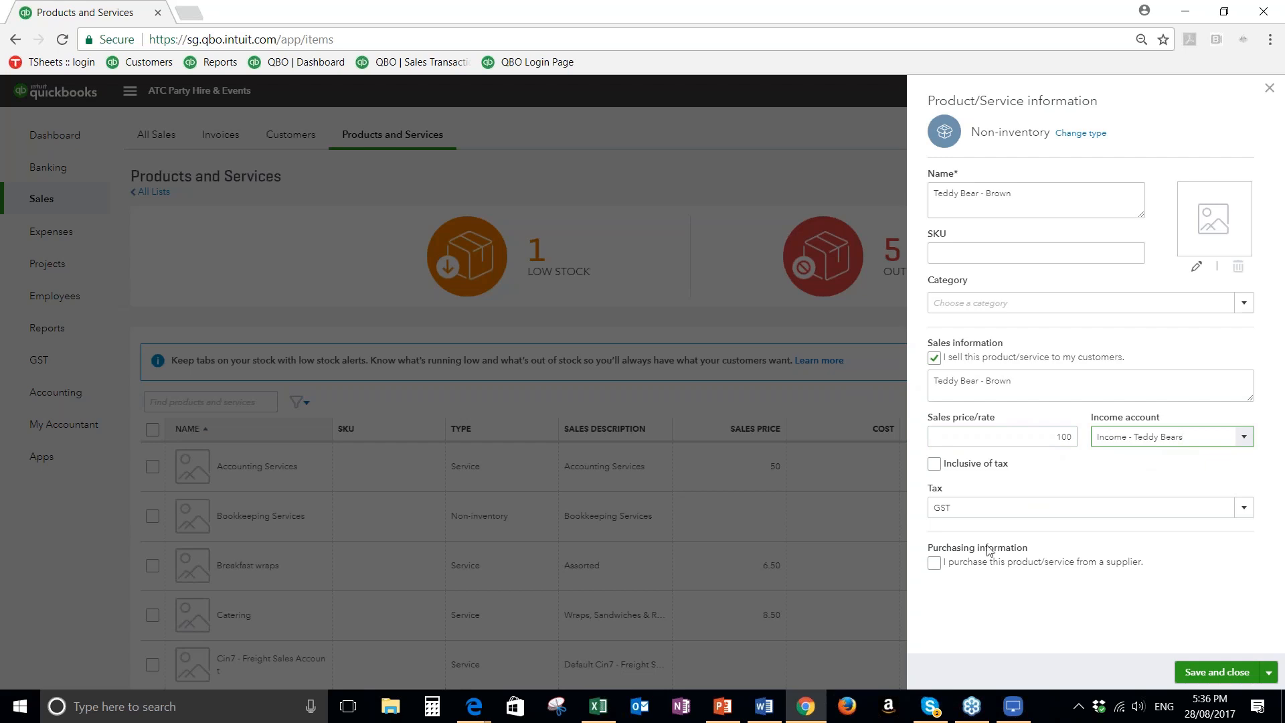
Try the tax-inclusive option for the sales price and turn it back off
{"action": "left_click", "coordinate": [936, 468]}
{"action": "left_click", "coordinate": [935, 468]}
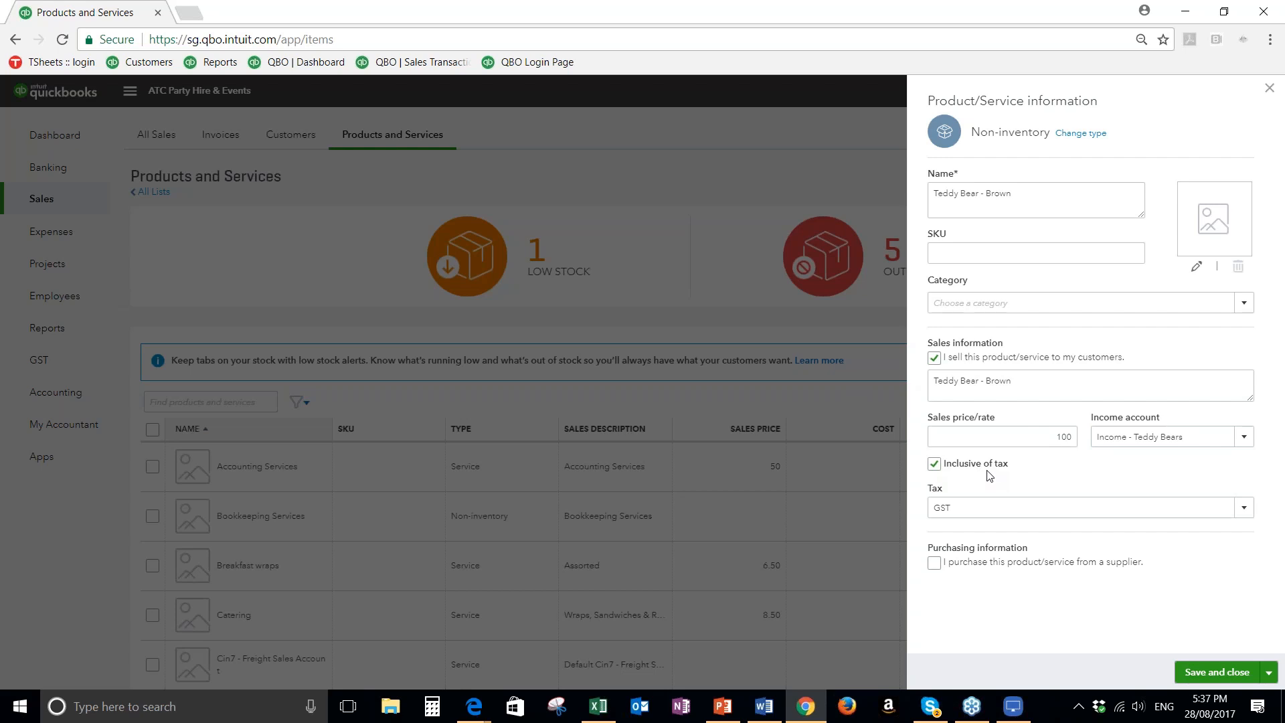
{"action": "left_click", "coordinate": [936, 467]}
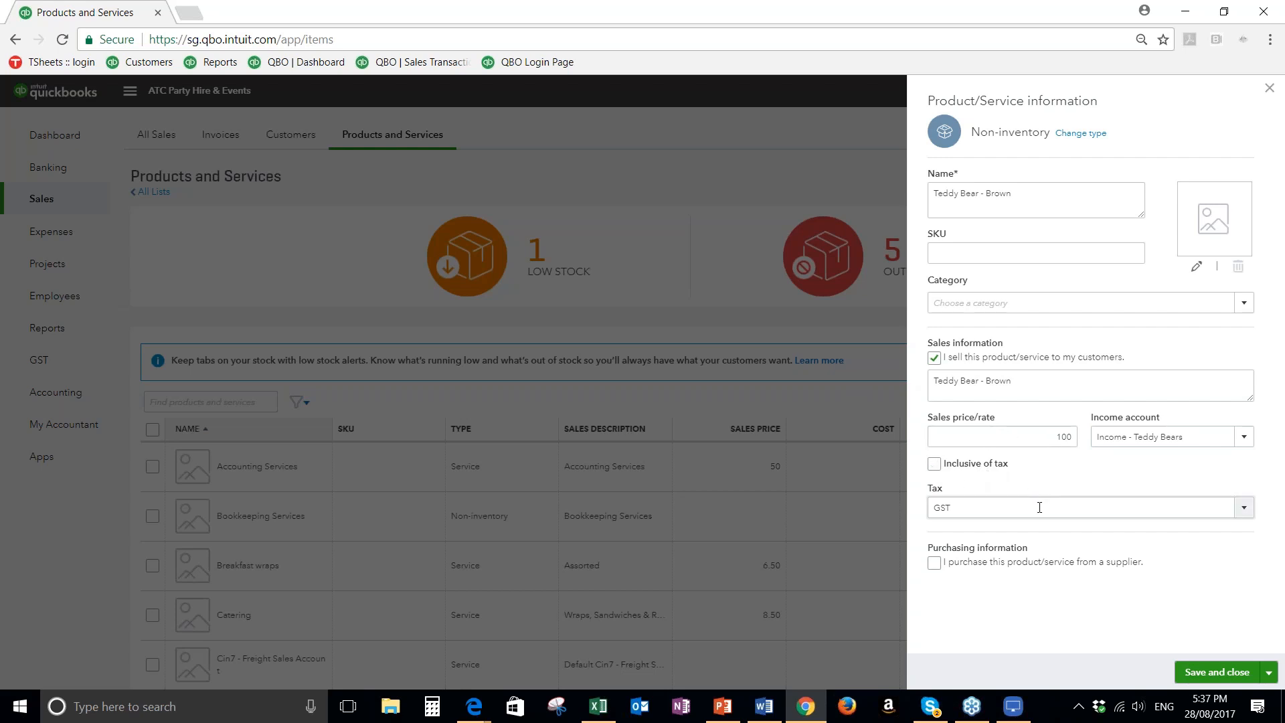
Mark the item as purchased from a supplier and enter Teddy Bear - Brown as its purchase description
{"action": "left_click", "coordinate": [933, 562]}
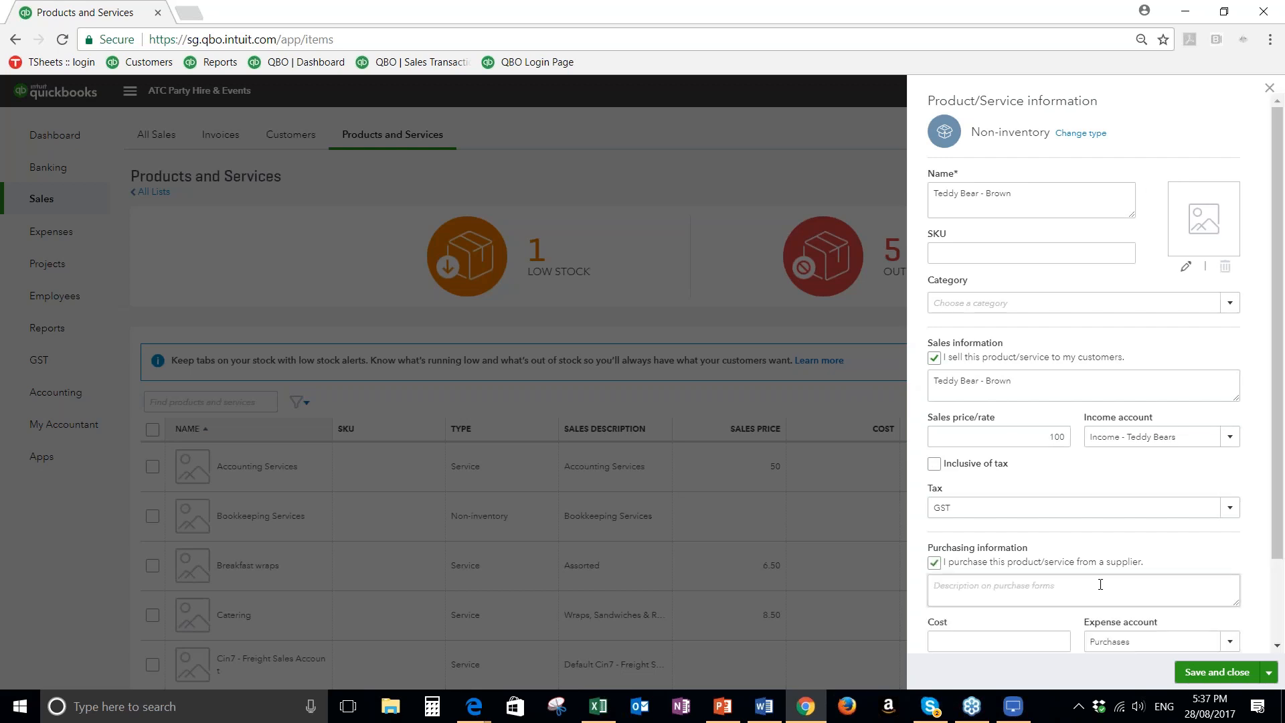
{"action": "scroll", "coordinate": [1100, 585], "scroll_direction": "down", "scroll_amount": 1}
{"action": "scroll", "coordinate": [1101, 585], "scroll_direction": "down", "scroll_amount": 1}
{"action": "left_click", "coordinate": [959, 502]}
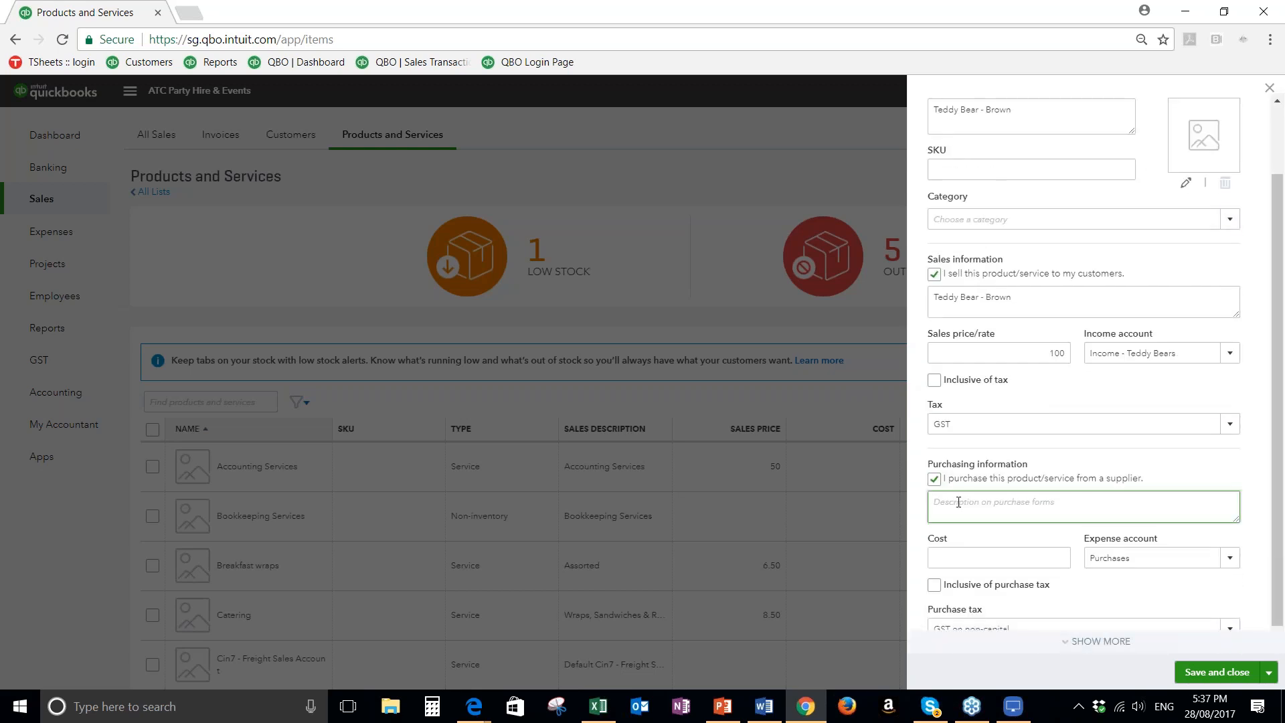
{"action": "type", "text": "Teedy"}
{"action": "key", "text": "BackSpace"}
{"action": "type", "text": "ddy Bear - Brown"}
Set the purchase cost to 20 and the expense account to COS - Purchases, and save the item
{"action": "left_click", "coordinate": [972, 555]}
{"action": "type", "text": "20"}
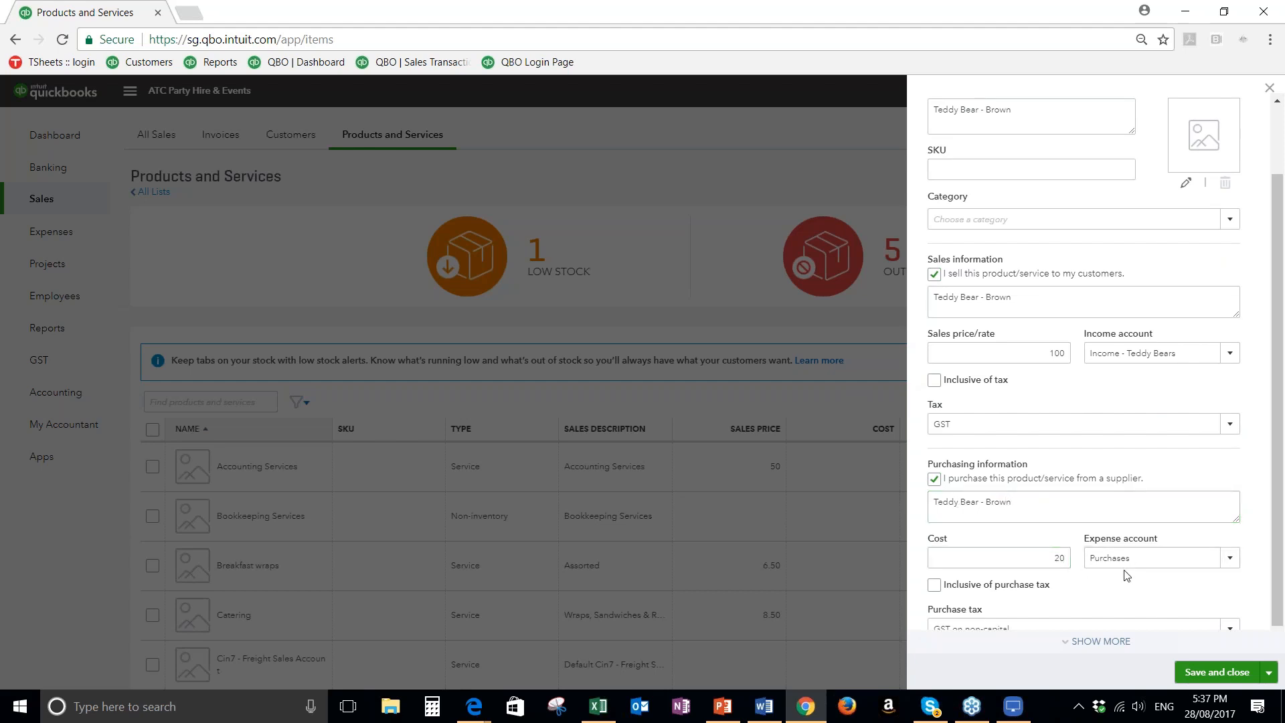
{"action": "left_click", "coordinate": [1232, 566]}
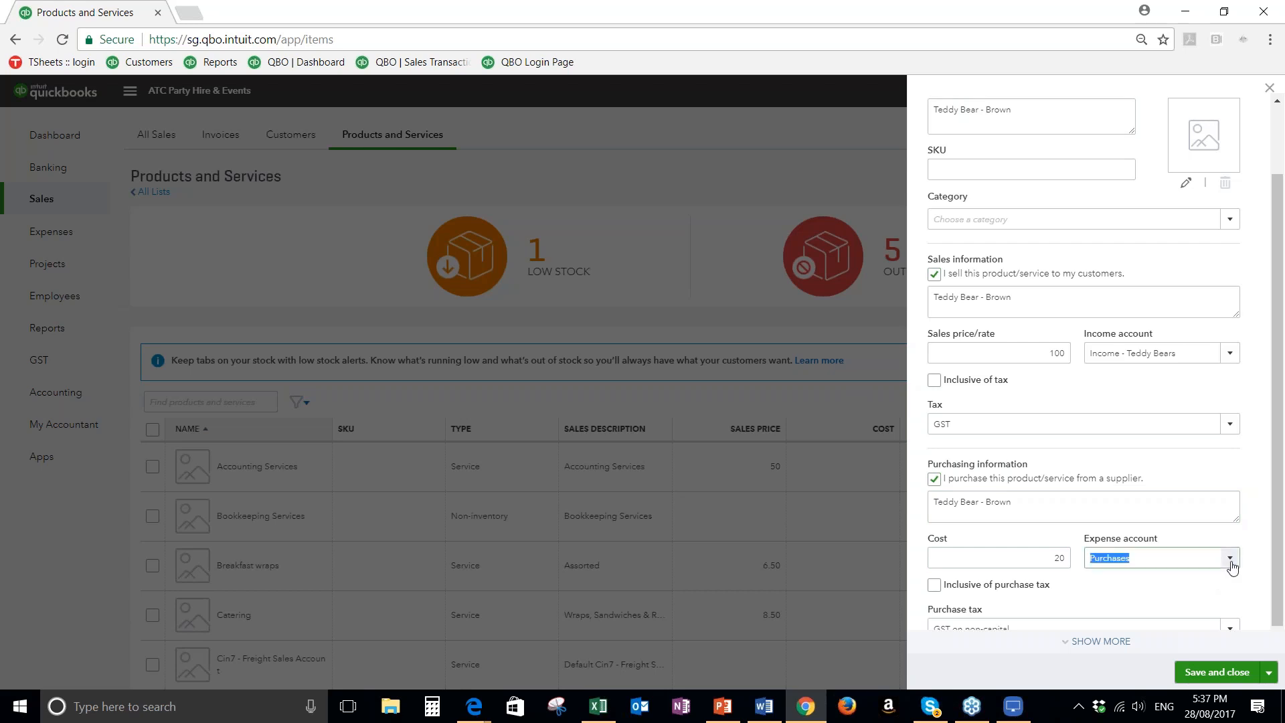
{"action": "scroll", "coordinate": [1210, 402], "scroll_direction": "up", "scroll_amount": 15}
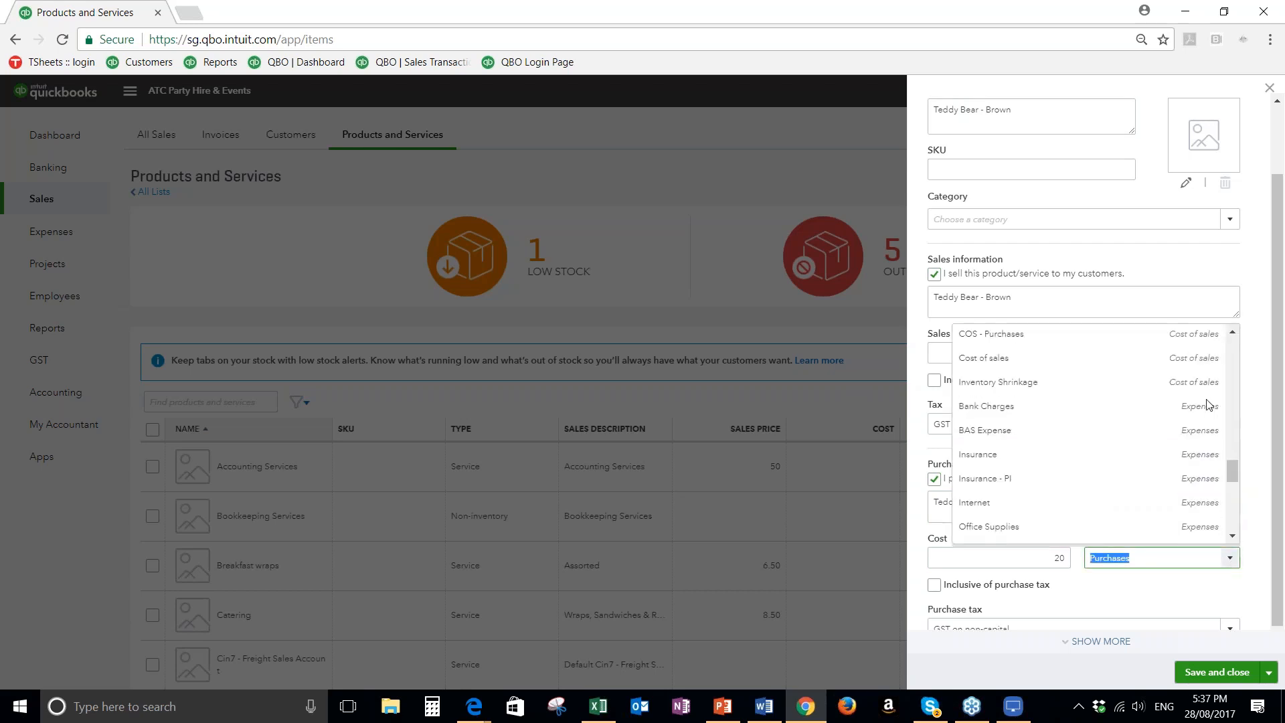
{"action": "scroll", "coordinate": [1131, 415], "scroll_direction": "up", "scroll_amount": 6}
{"action": "scroll", "coordinate": [1098, 401], "scroll_direction": "down", "scroll_amount": 3}
{"action": "scroll", "coordinate": [1096, 413], "scroll_direction": "down", "scroll_amount": 4}
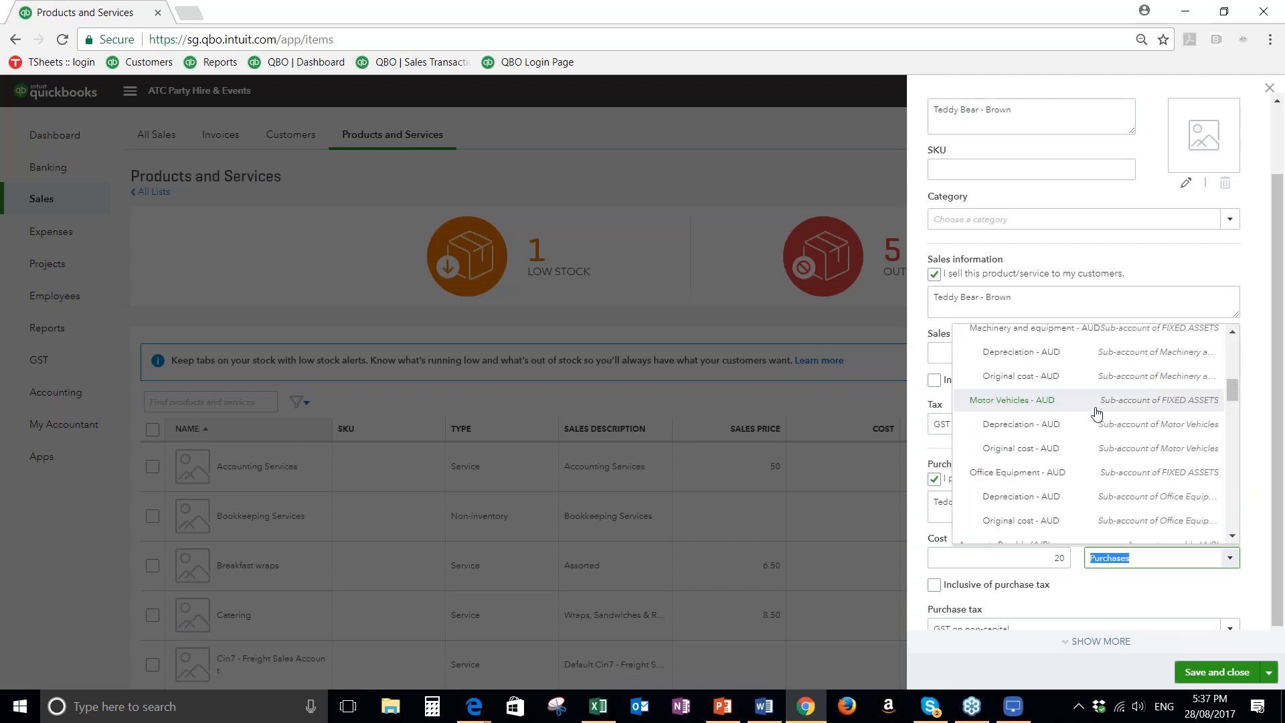
{"action": "scroll", "coordinate": [1091, 422], "scroll_direction": "up", "scroll_amount": 4}
{"action": "scroll", "coordinate": [1081, 439], "scroll_direction": "up", "scroll_amount": 3}
{"action": "scroll", "coordinate": [1061, 459], "scroll_direction": "down", "scroll_amount": 6}
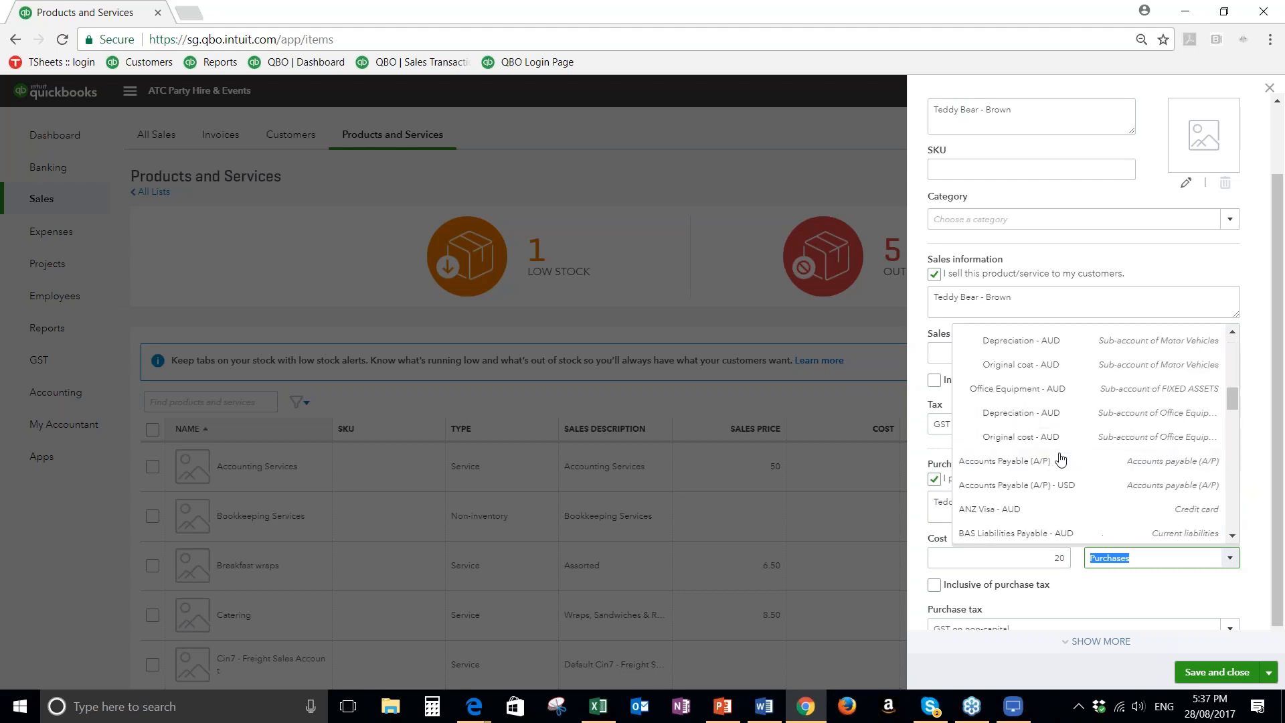
{"action": "scroll", "coordinate": [1060, 459], "scroll_direction": "down", "scroll_amount": 6}
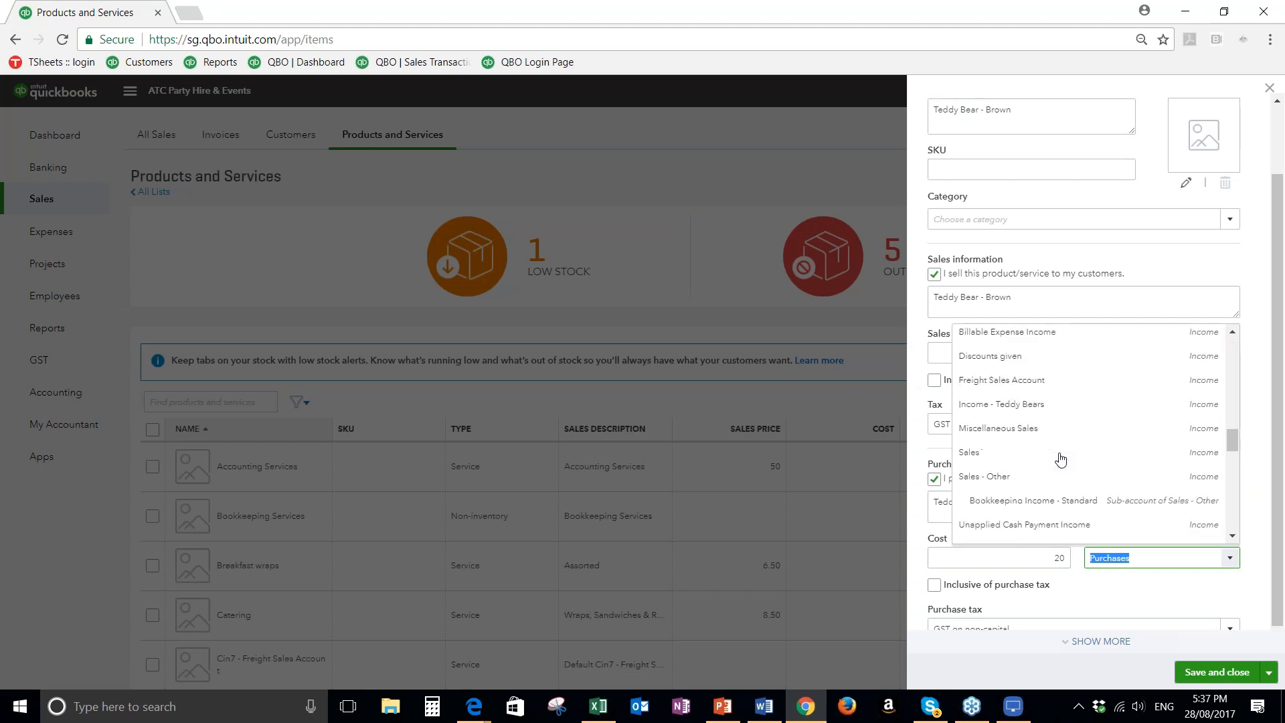
{"action": "left_click", "coordinate": [1031, 395]}
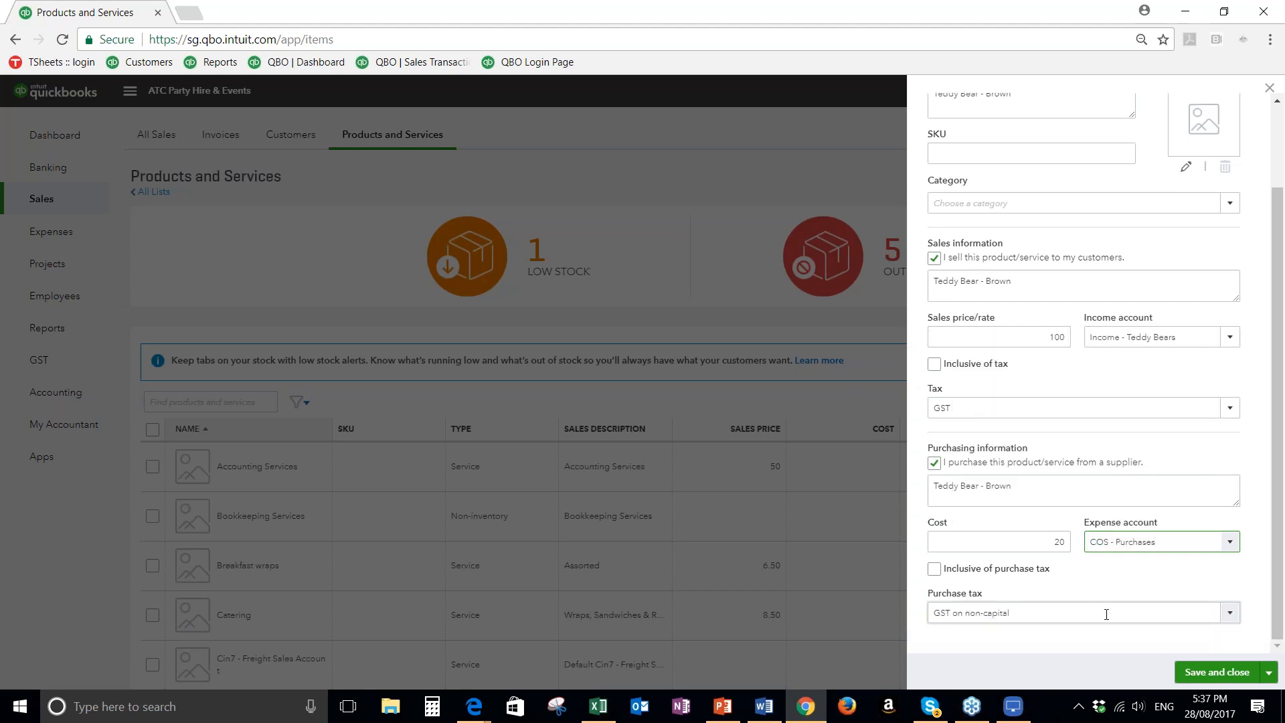
{"action": "left_click", "coordinate": [1217, 675]}
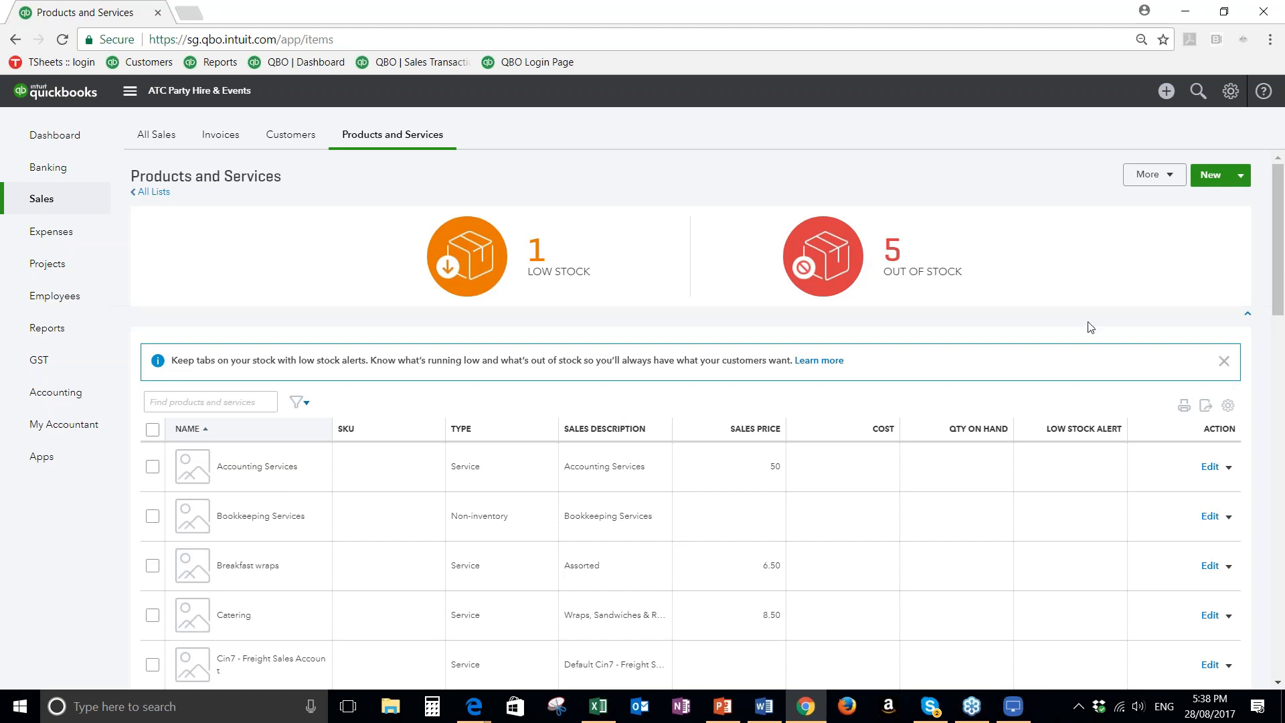
Start a new inventory item named Teddy Bear - White
{"action": "left_click", "coordinate": [1226, 178]}
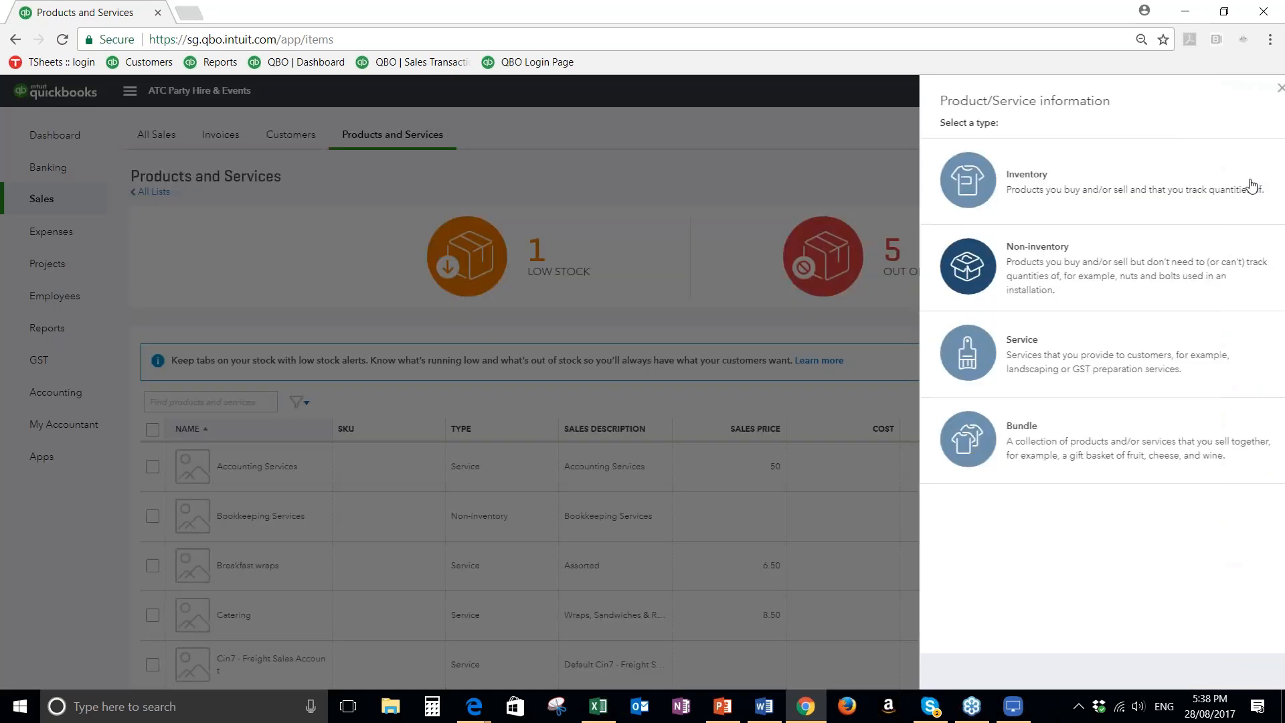
{"action": "left_click", "coordinate": [977, 190]}
{"action": "type", "text": "Te"}
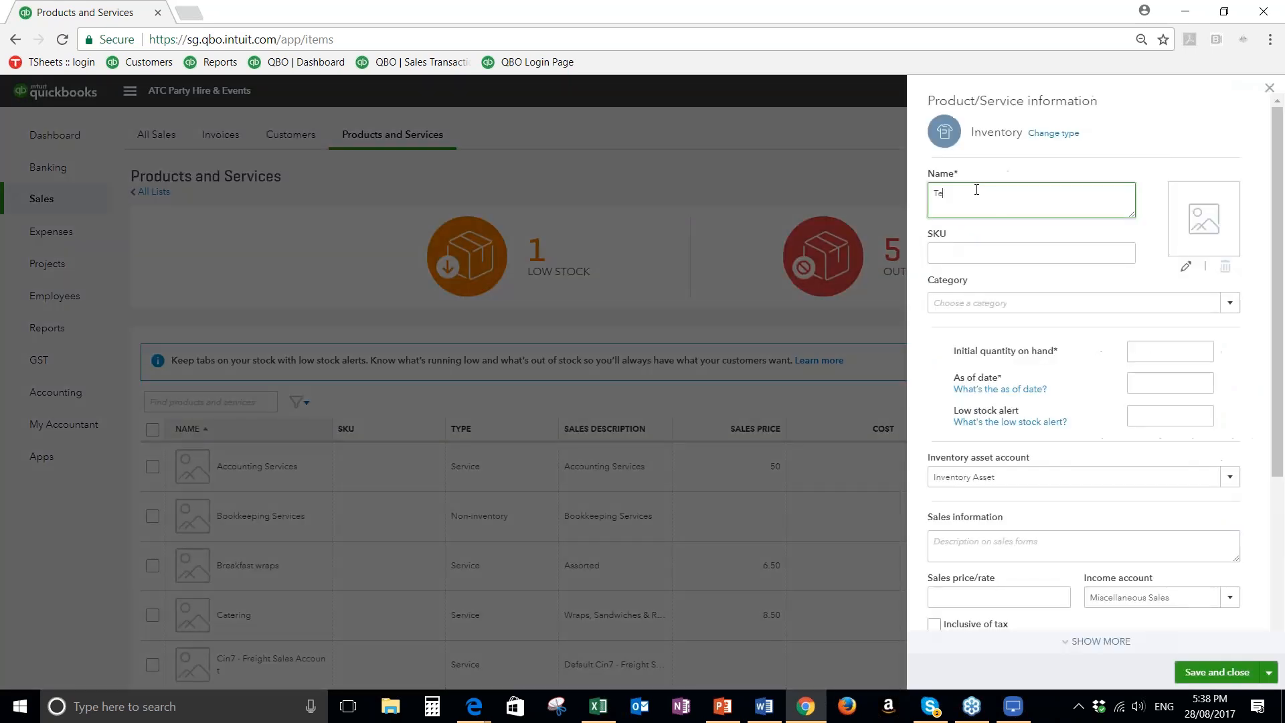
{"action": "type", "text": "ddy Bear - White"}
Set the inventory item's initial quantity to 0, as-of date to 28/08/2017 and low stock alert to 5
{"action": "left_click", "coordinate": [1138, 352]}
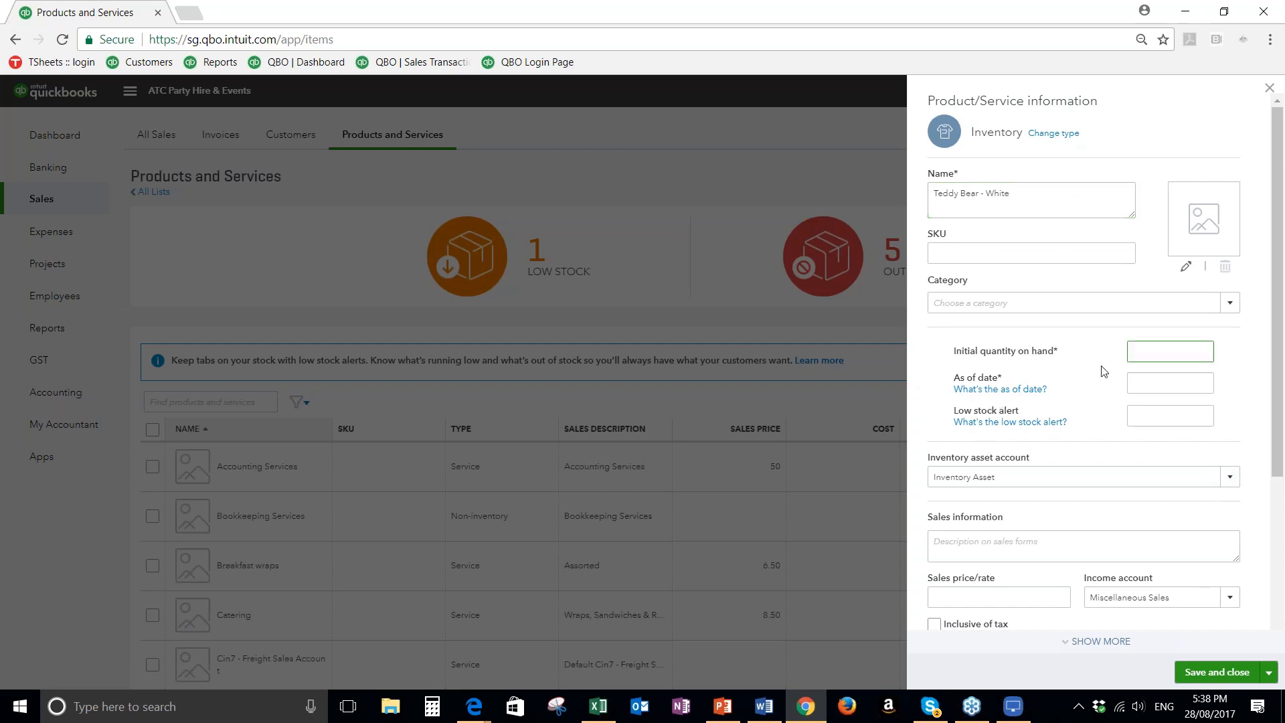
{"action": "left_click", "coordinate": [1170, 383]}
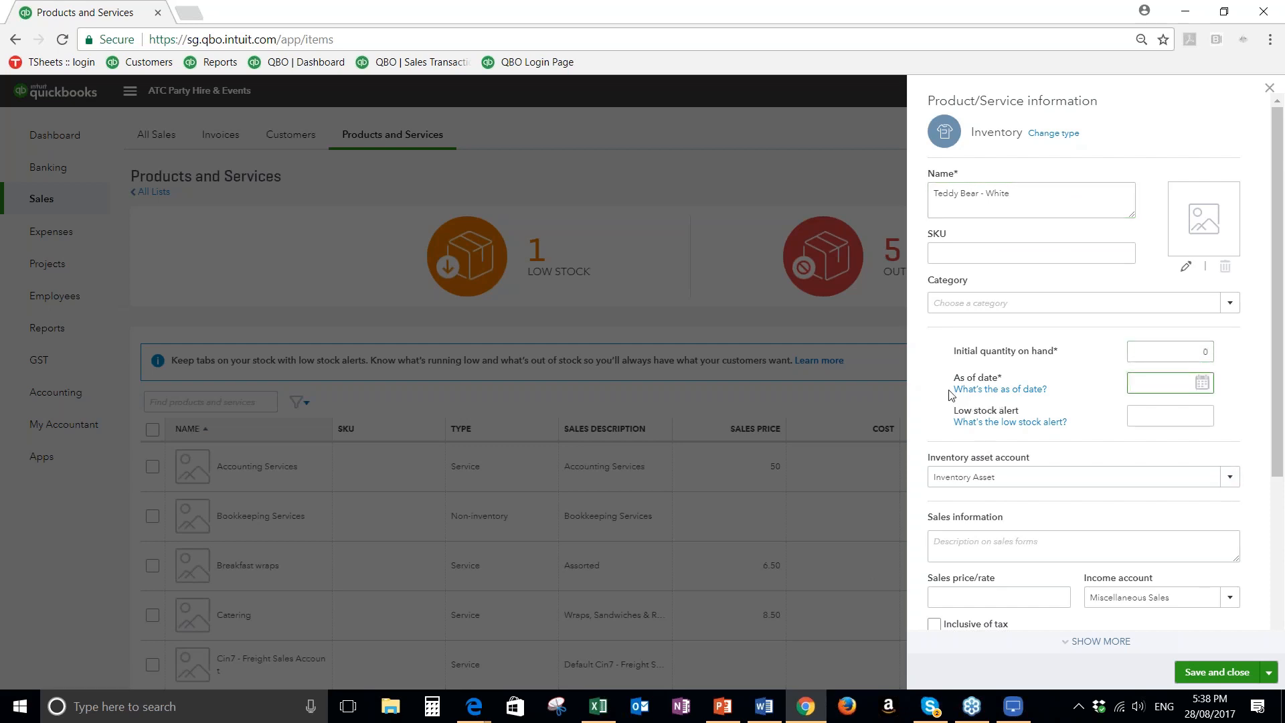
{"action": "type", "text": "28/"}
{"action": "type", "text": "08"}
{"action": "key", "text": "Tab"}
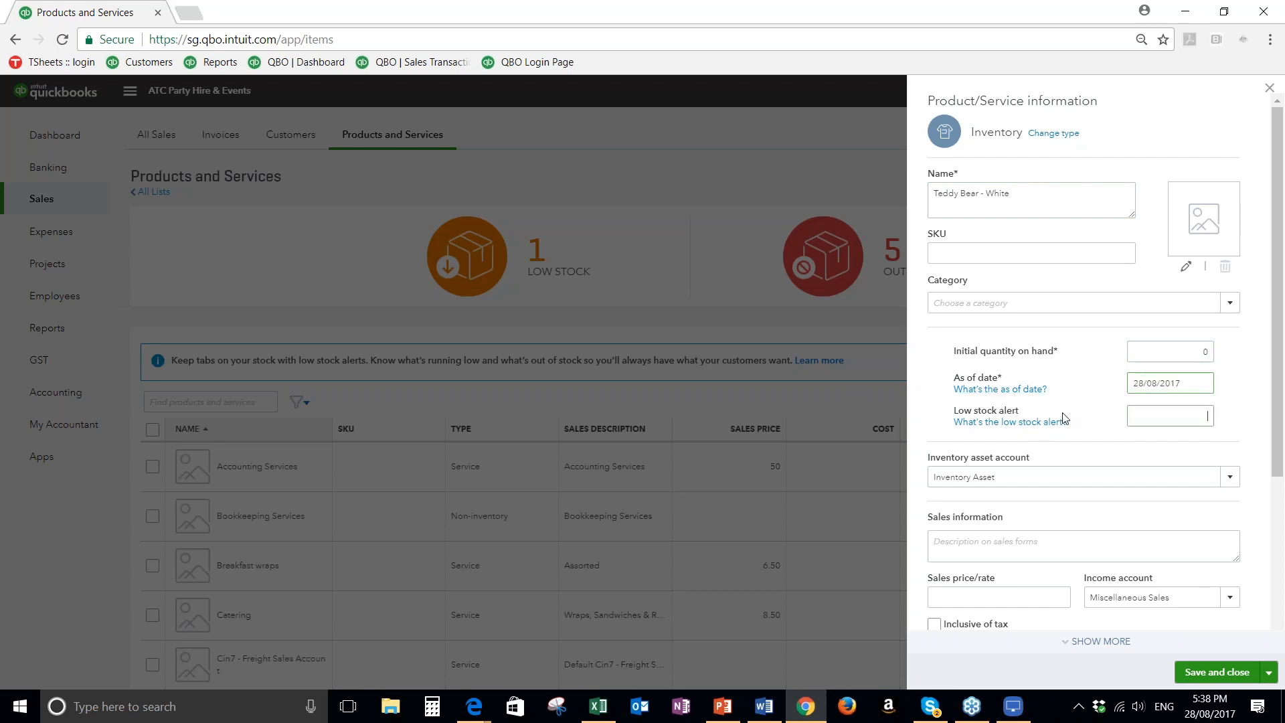
{"action": "type", "text": "5"}
{"action": "left_click", "coordinate": [1103, 428]}
Review the inventory item's asset account, sales and purchasing fields, and close the form without saving
{"action": "scroll", "coordinate": [1100, 424], "scroll_direction": "down", "scroll_amount": 2}
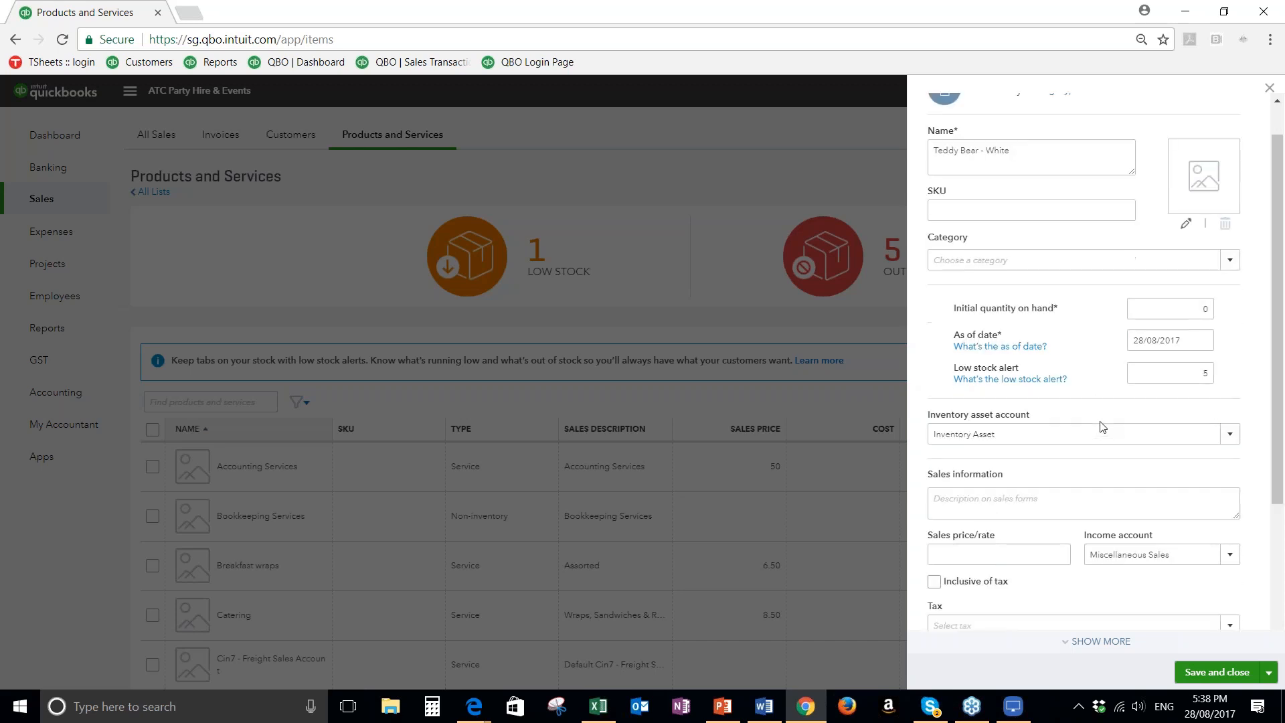
{"action": "scroll", "coordinate": [1101, 408], "scroll_direction": "down", "scroll_amount": 3}
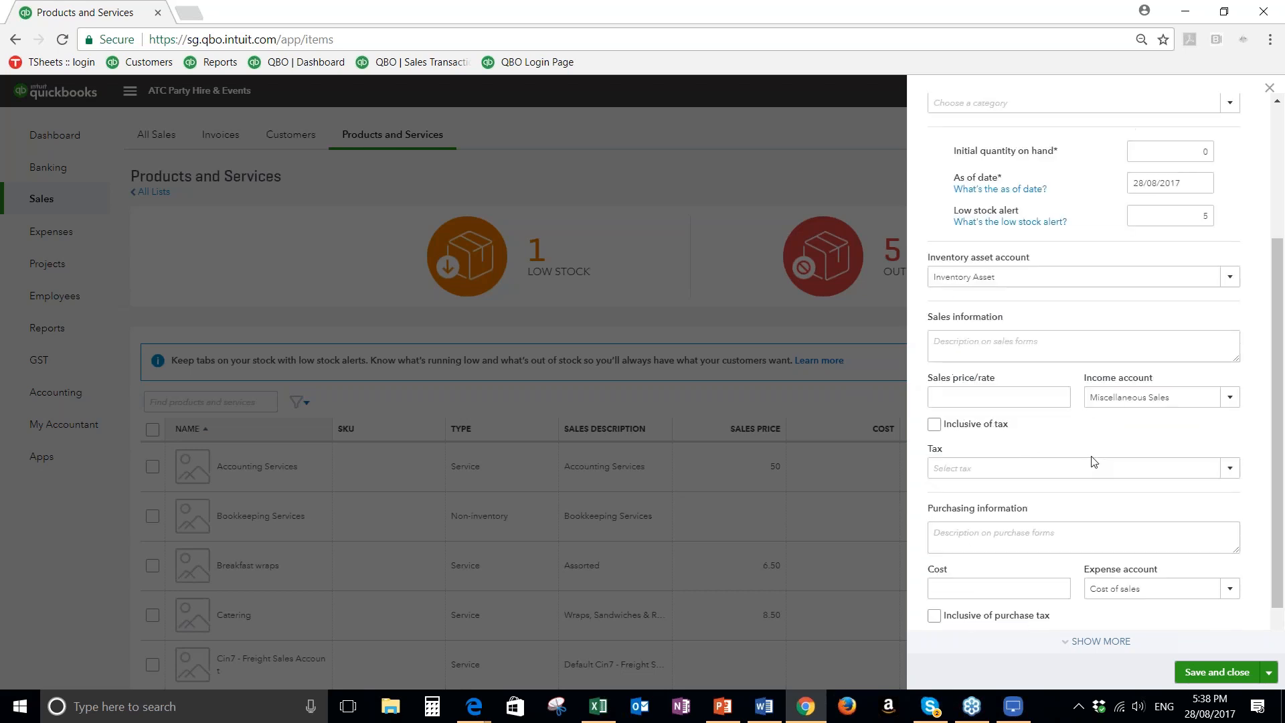
{"action": "scroll", "coordinate": [1093, 462], "scroll_direction": "down", "scroll_amount": 1}
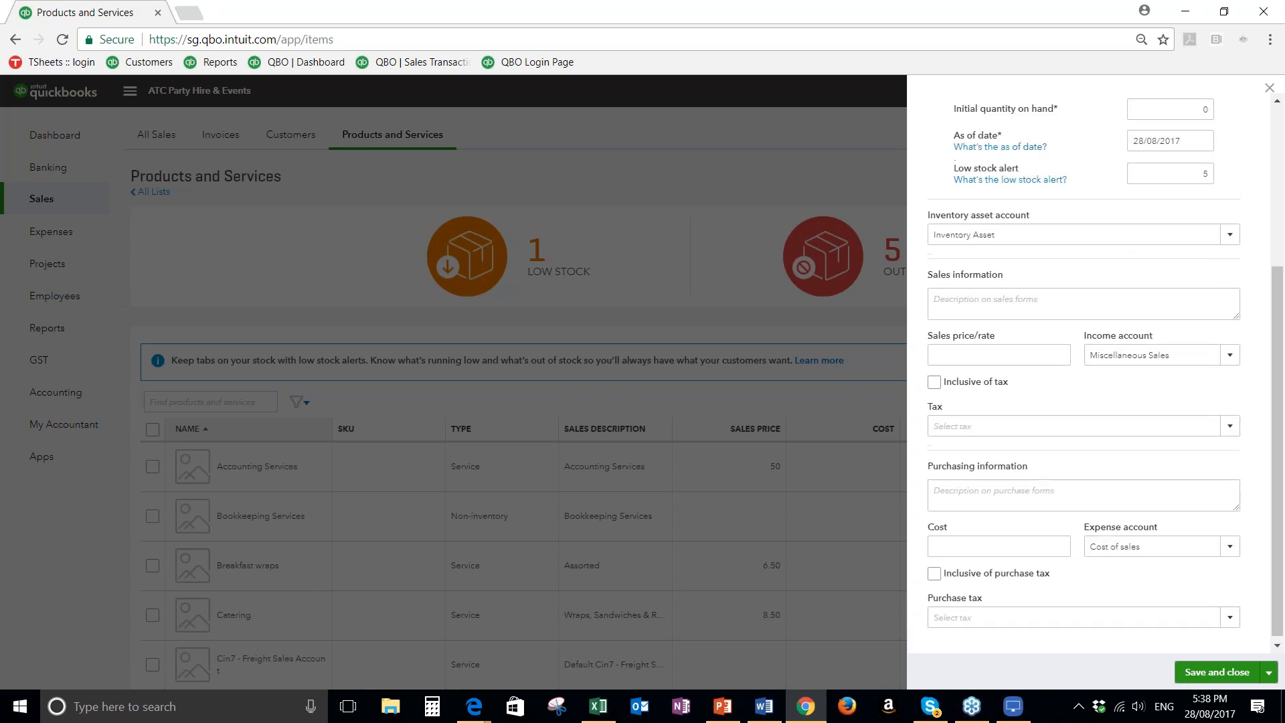
{"action": "scroll", "coordinate": [1033, 447], "scroll_direction": "up", "scroll_amount": 2}
{"action": "scroll", "coordinate": [1033, 447], "scroll_direction": "up", "scroll_amount": 2}
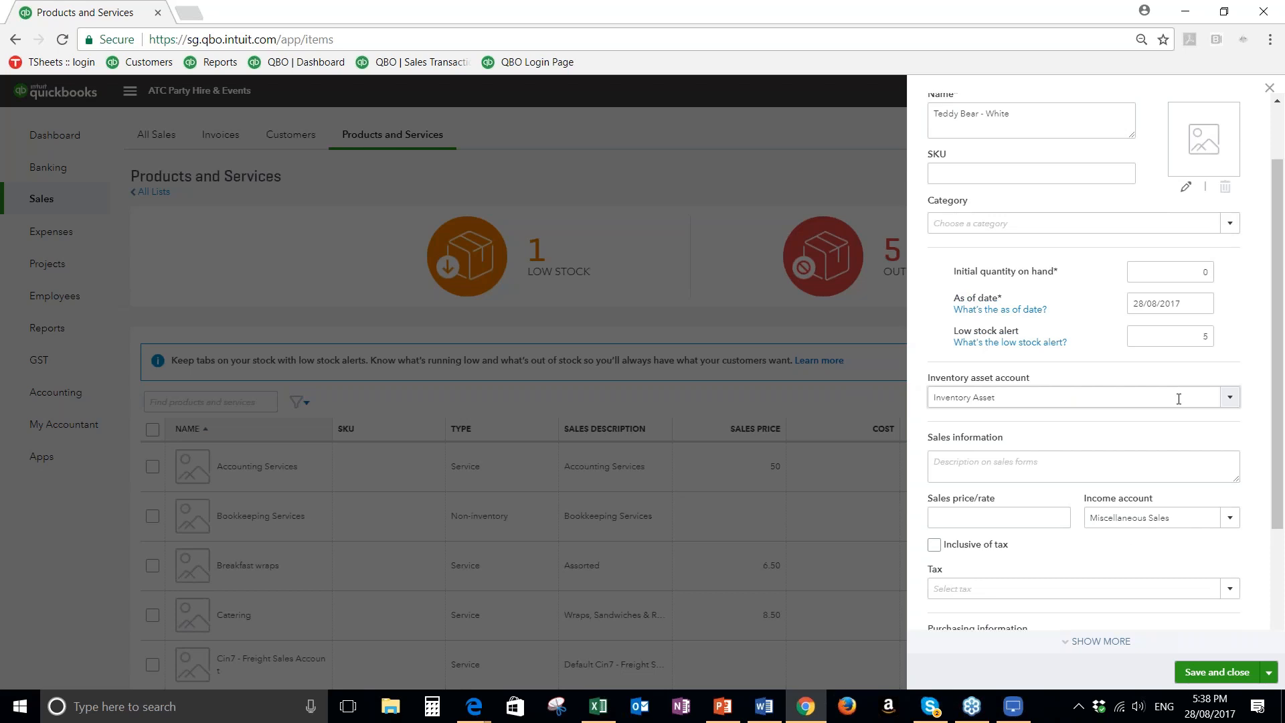
{"action": "left_click", "coordinate": [1269, 88]}
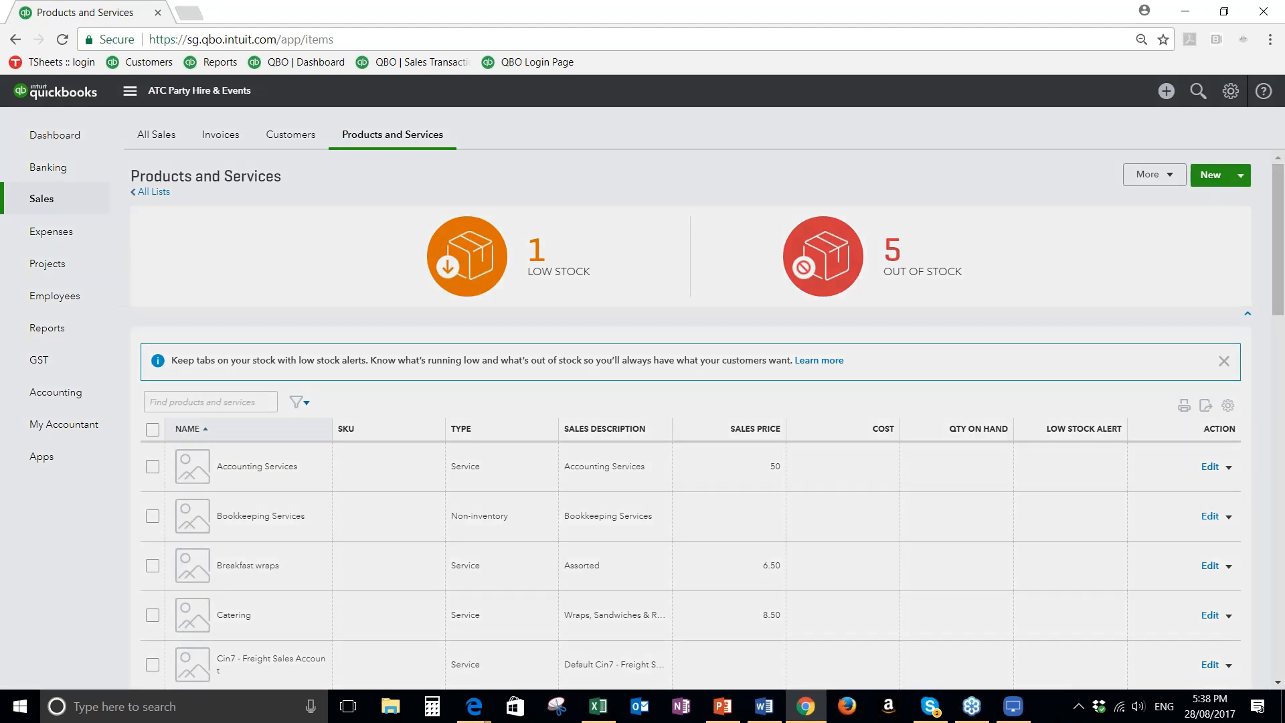
Start a new service item, look over its type and sales fields, and close the form without saving
{"action": "left_click", "coordinate": [1205, 174]}
{"action": "left_click", "coordinate": [953, 350]}
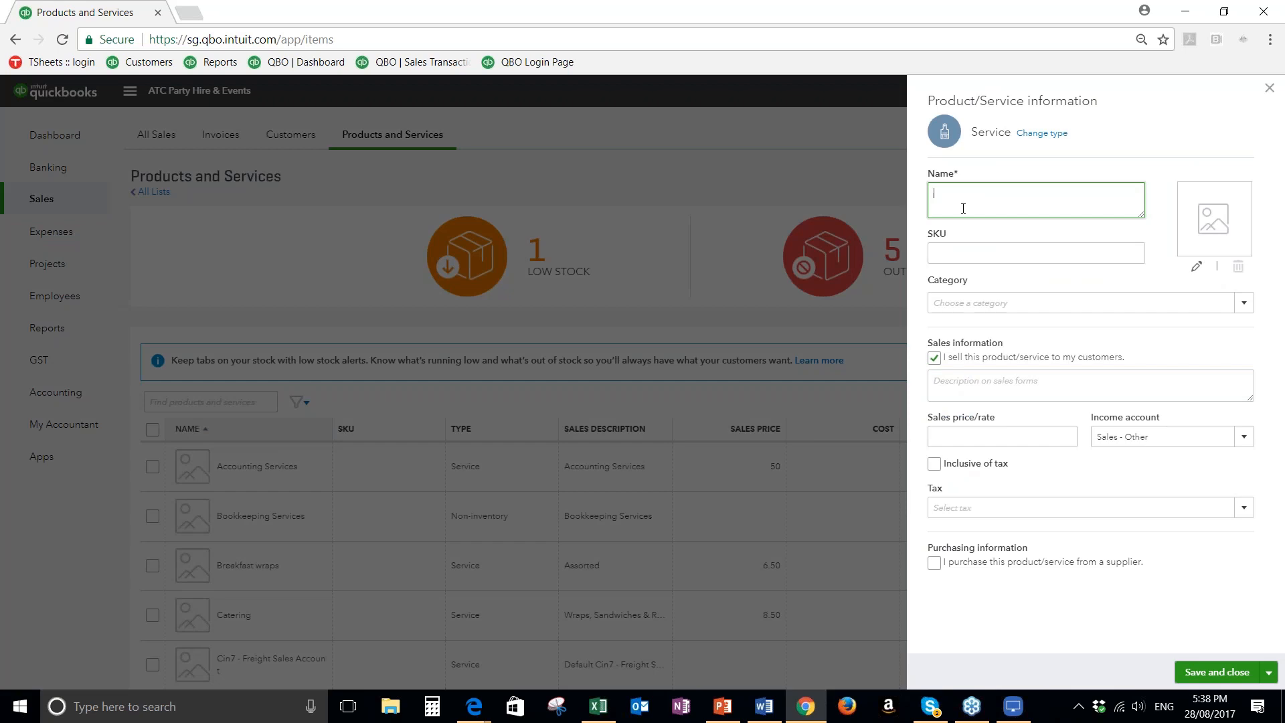
{"action": "left_click", "coordinate": [1035, 134]}
{"action": "left_click", "coordinate": [1024, 364]}
{"action": "left_click", "coordinate": [948, 384]}
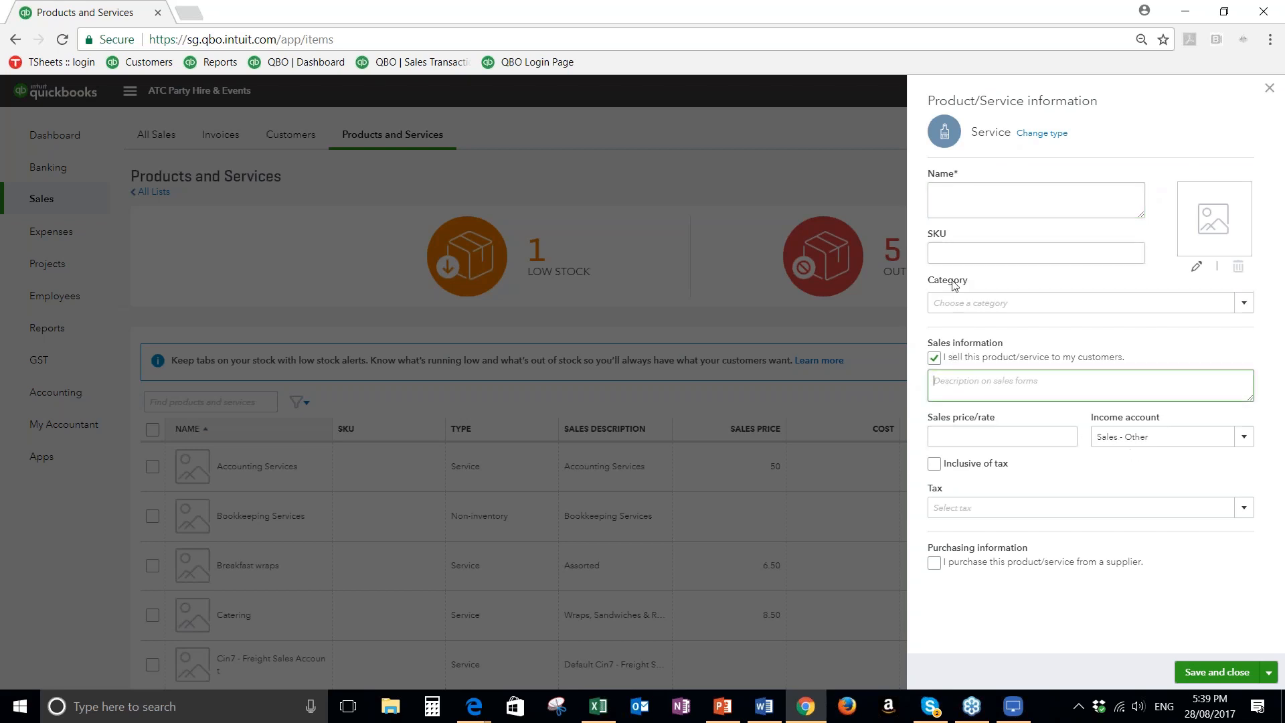
{"action": "left_click", "coordinate": [1269, 89]}
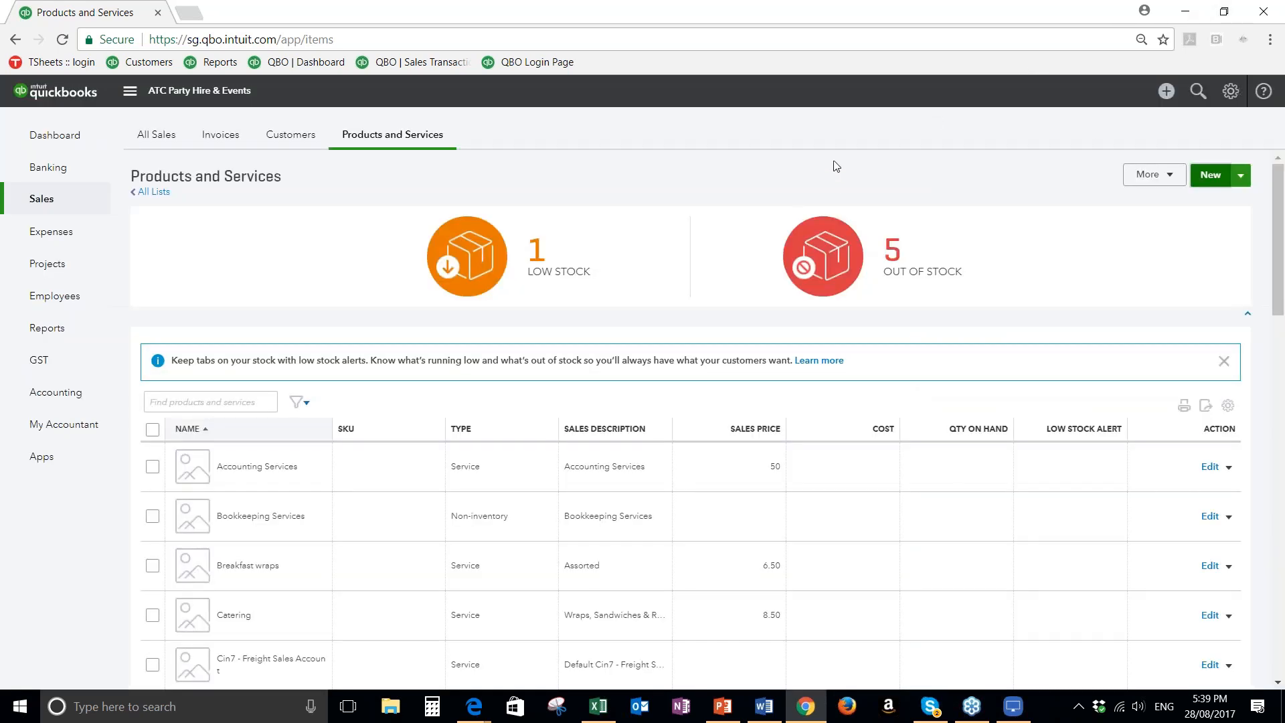
Create a new quote for the sub-customer All That Counts:Kleenix Tissues, keeping the quote status at Pending
{"action": "left_click", "coordinate": [1168, 95]}
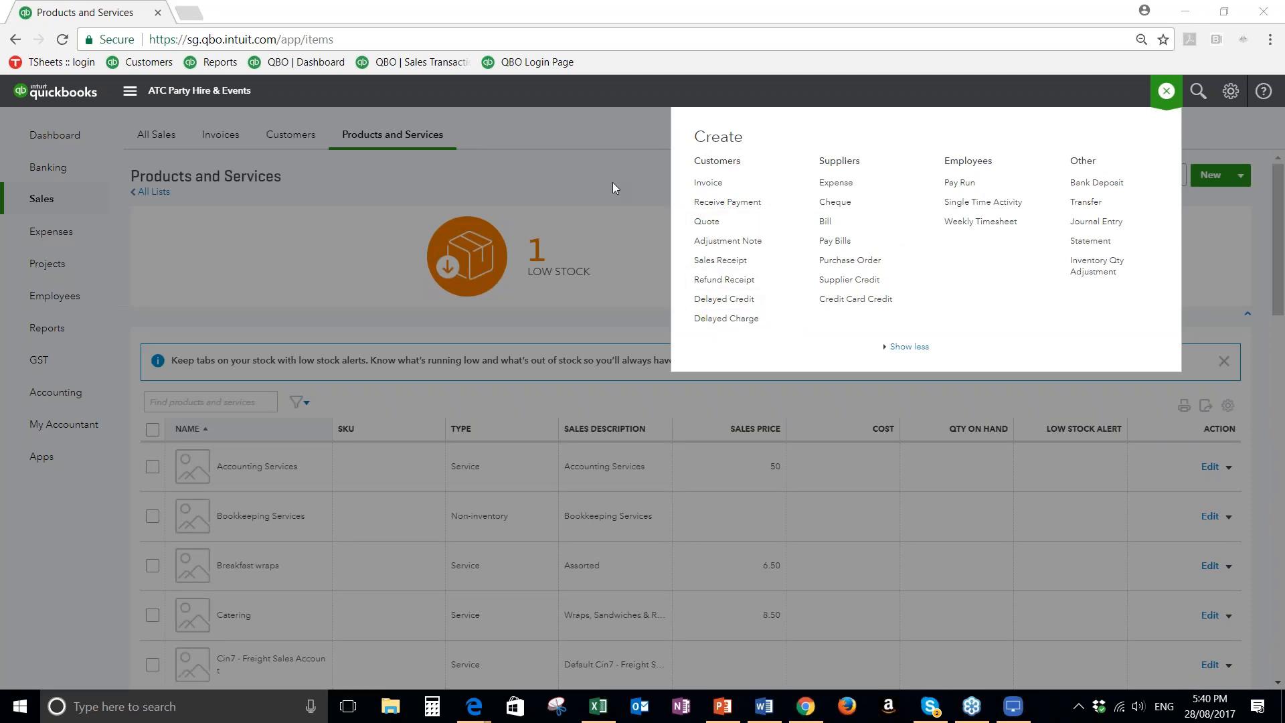
{"action": "left_click", "coordinate": [707, 224]}
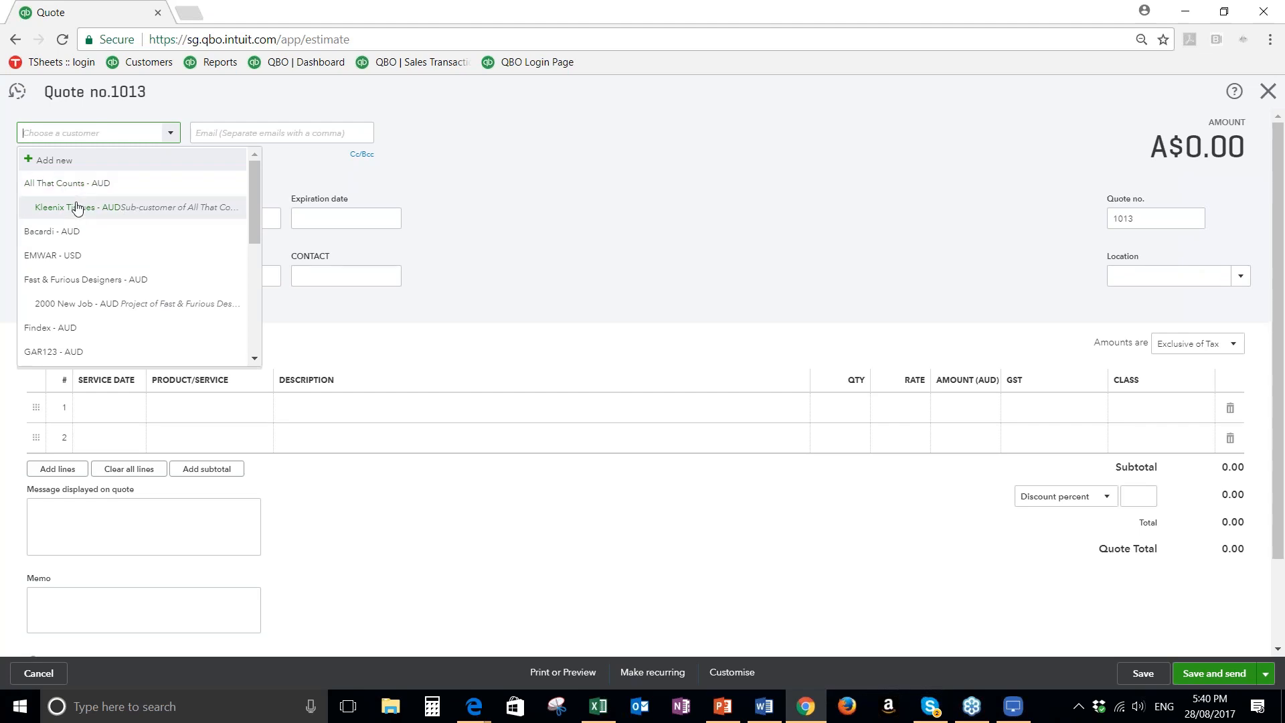
{"action": "left_click", "coordinate": [93, 208]}
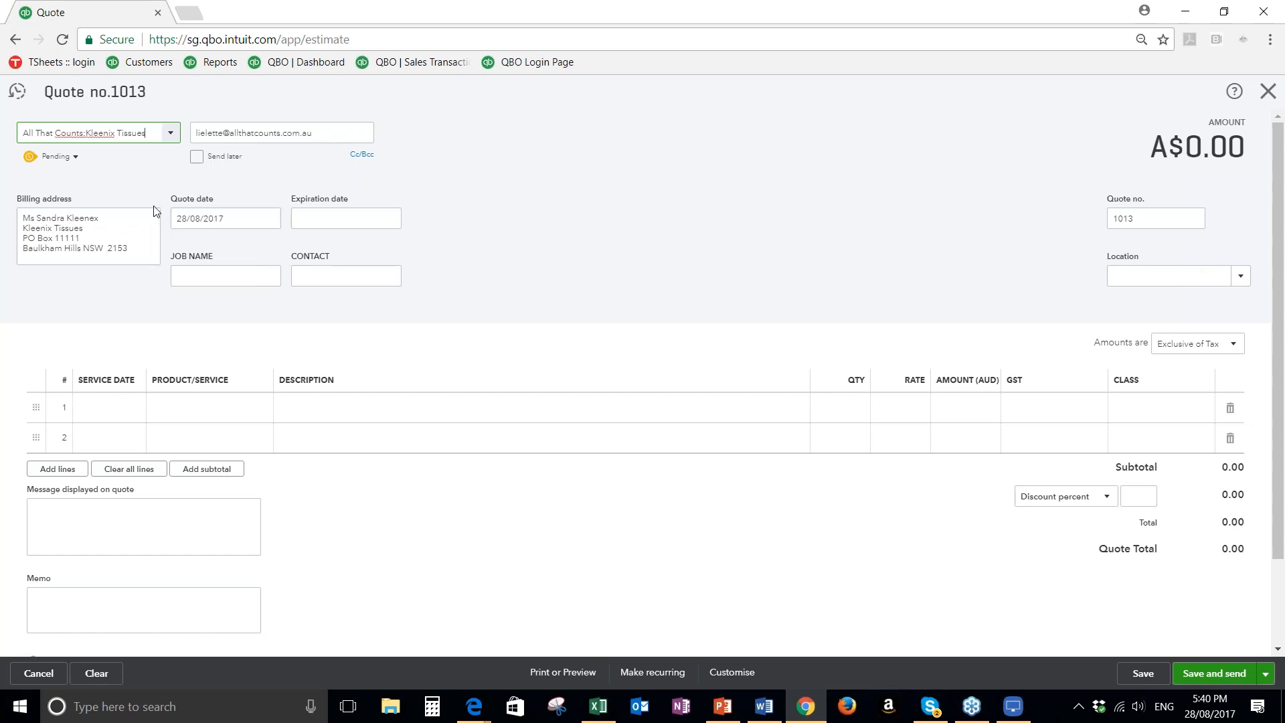
{"action": "left_click", "coordinate": [73, 157]}
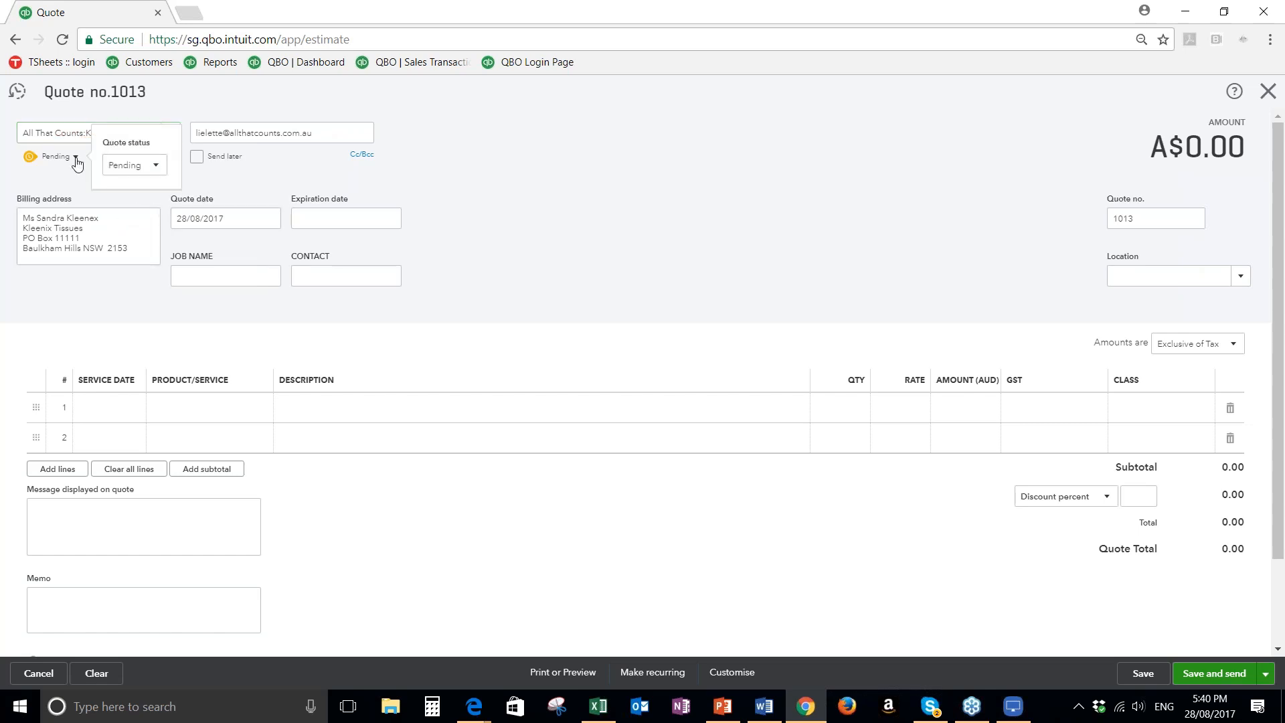
{"action": "left_click", "coordinate": [157, 167]}
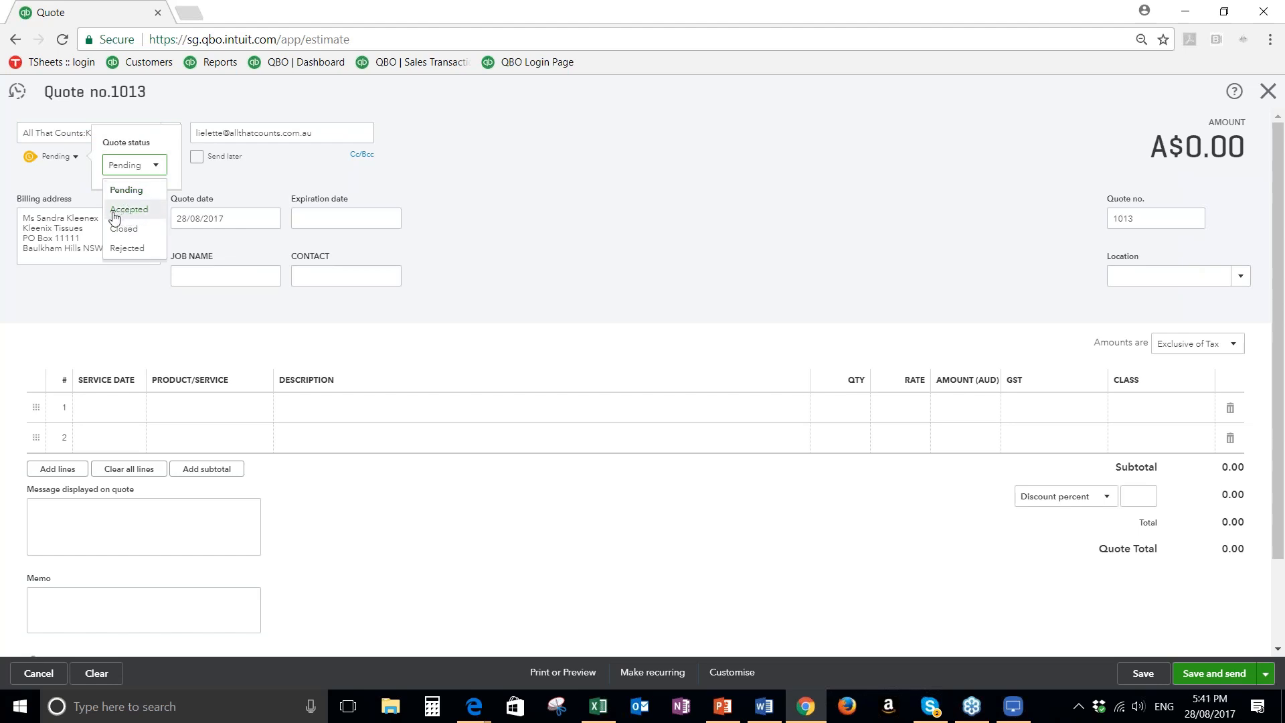
{"action": "left_click", "coordinate": [122, 191]}
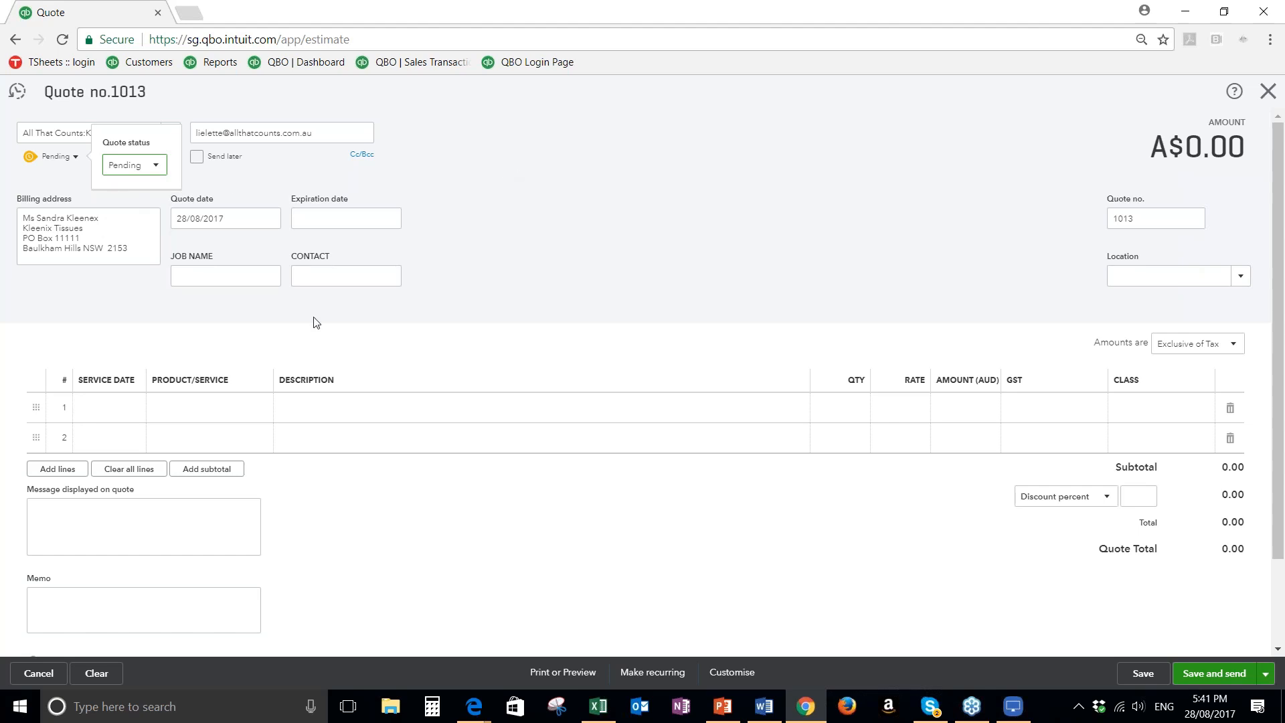
Add Teddy Bear - Brown to the quote's first line with a quantity of 50
{"action": "left_click", "coordinate": [130, 411]}
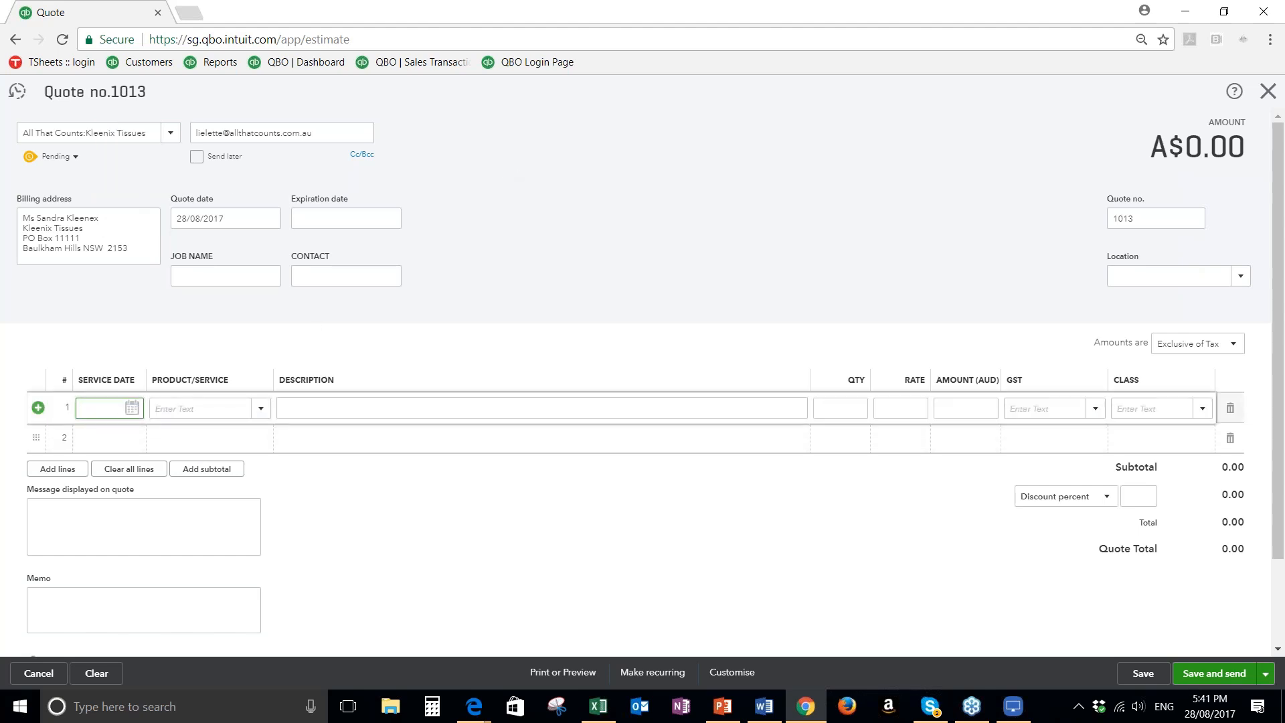
{"action": "left_click", "coordinate": [188, 409]}
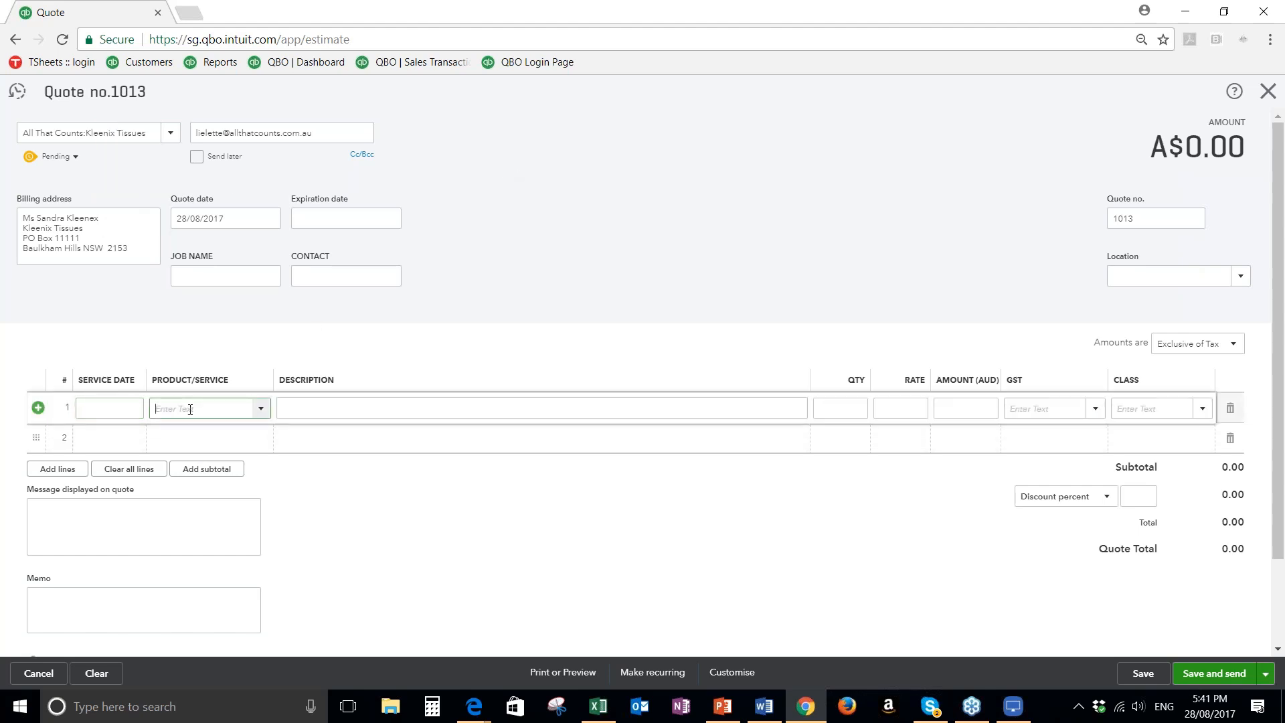
{"action": "type", "text": "ted"}
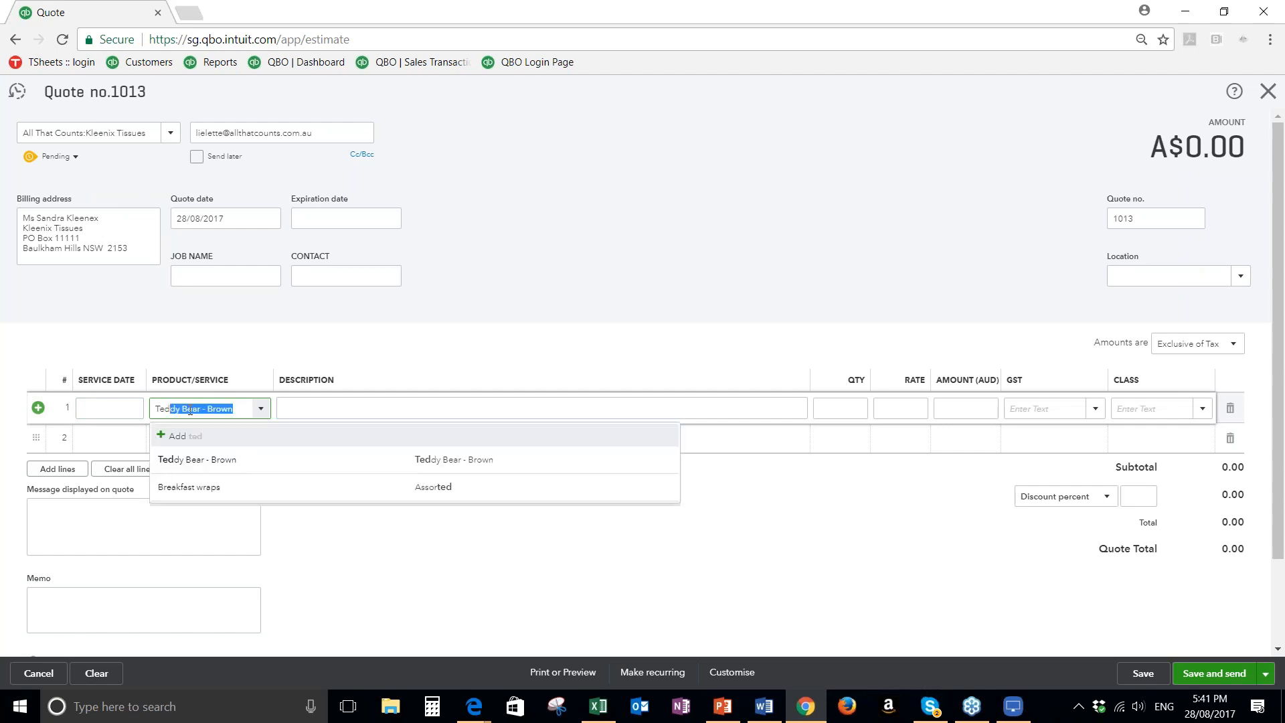
{"action": "left_click", "coordinate": [225, 470]}
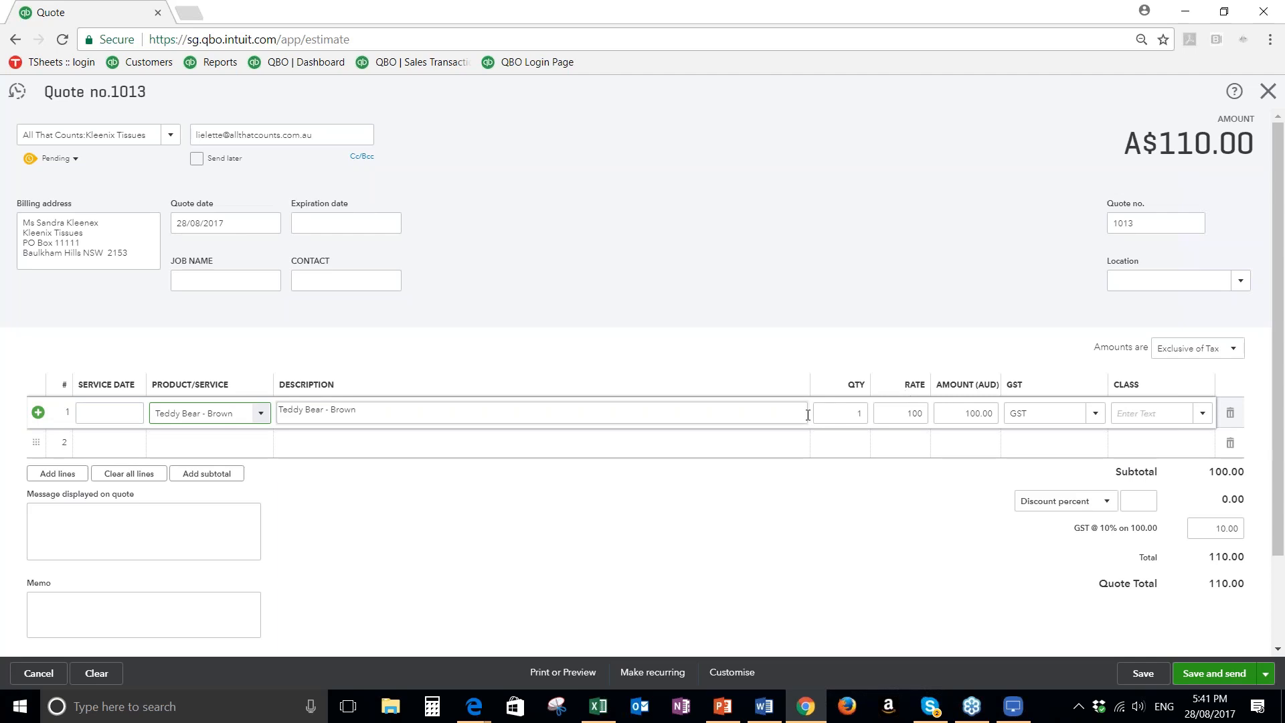
{"action": "left_click", "coordinate": [858, 414]}
{"action": "type", "text": "50"}
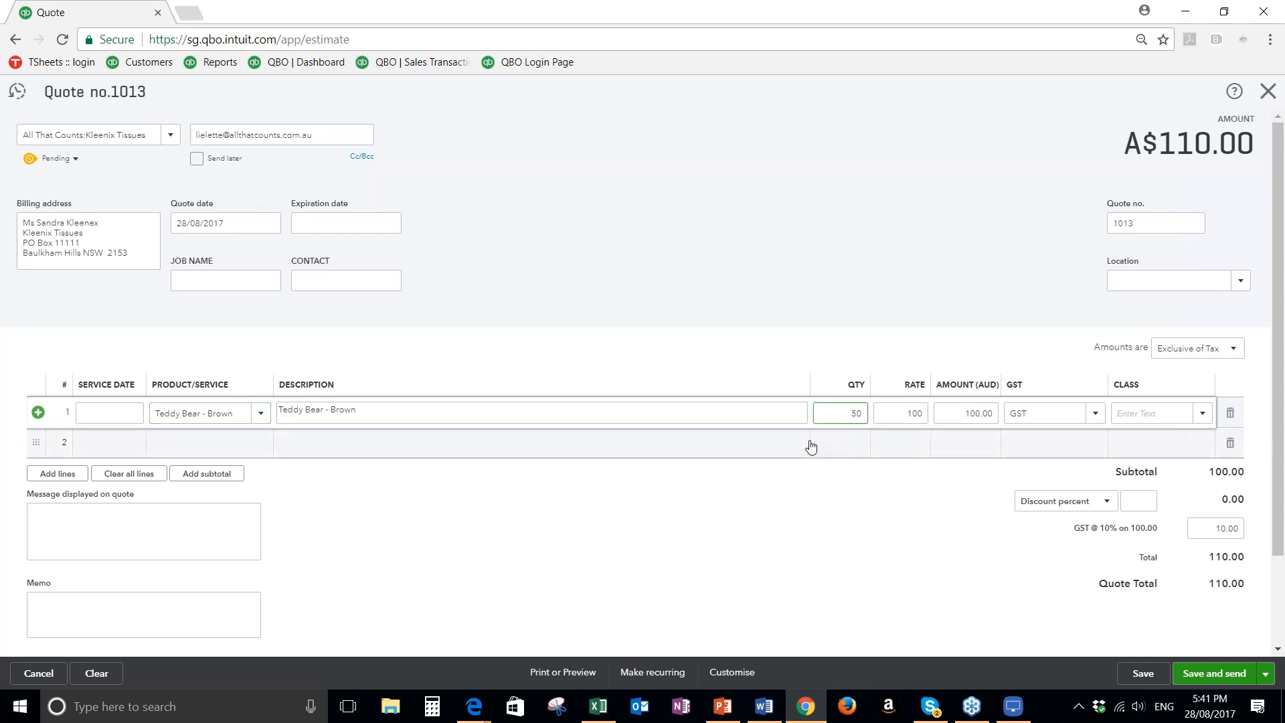
{"action": "key", "text": "Tab"}
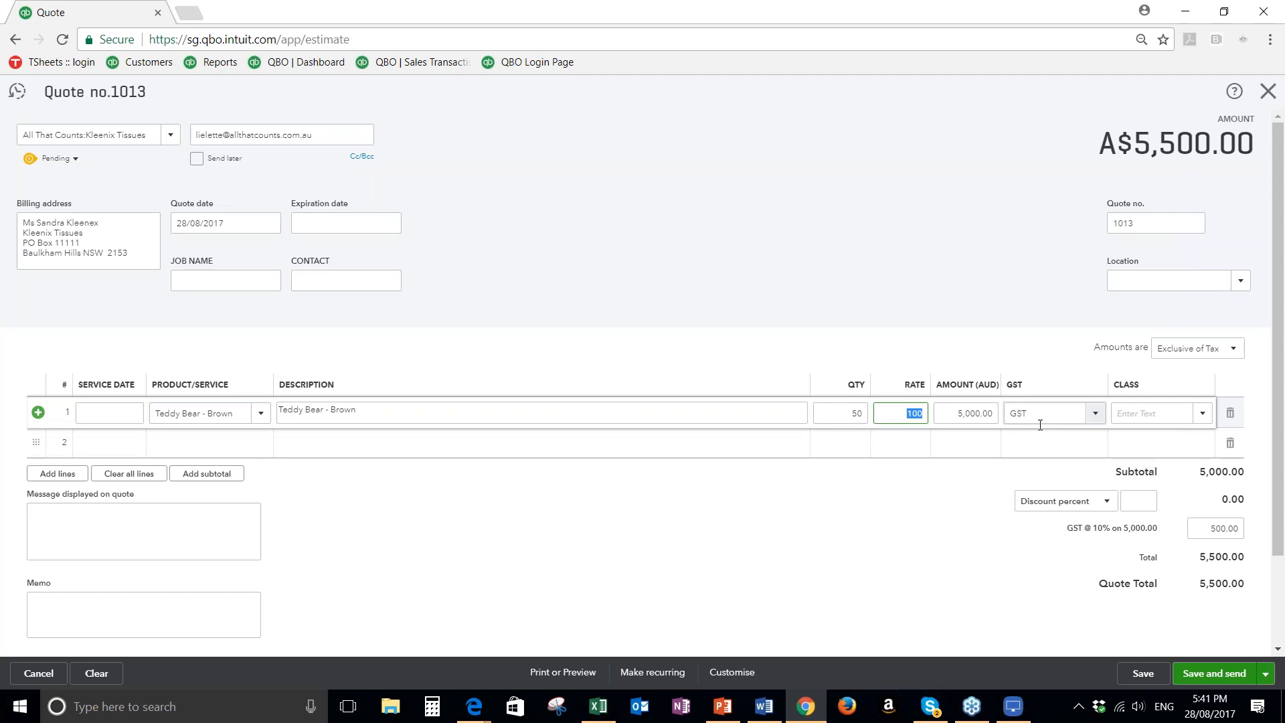
Check the Teddy Bear line's GST and class options, look through the quote, and send it to the customer
{"action": "left_click", "coordinate": [1079, 413]}
{"action": "left_click", "coordinate": [1096, 413]}
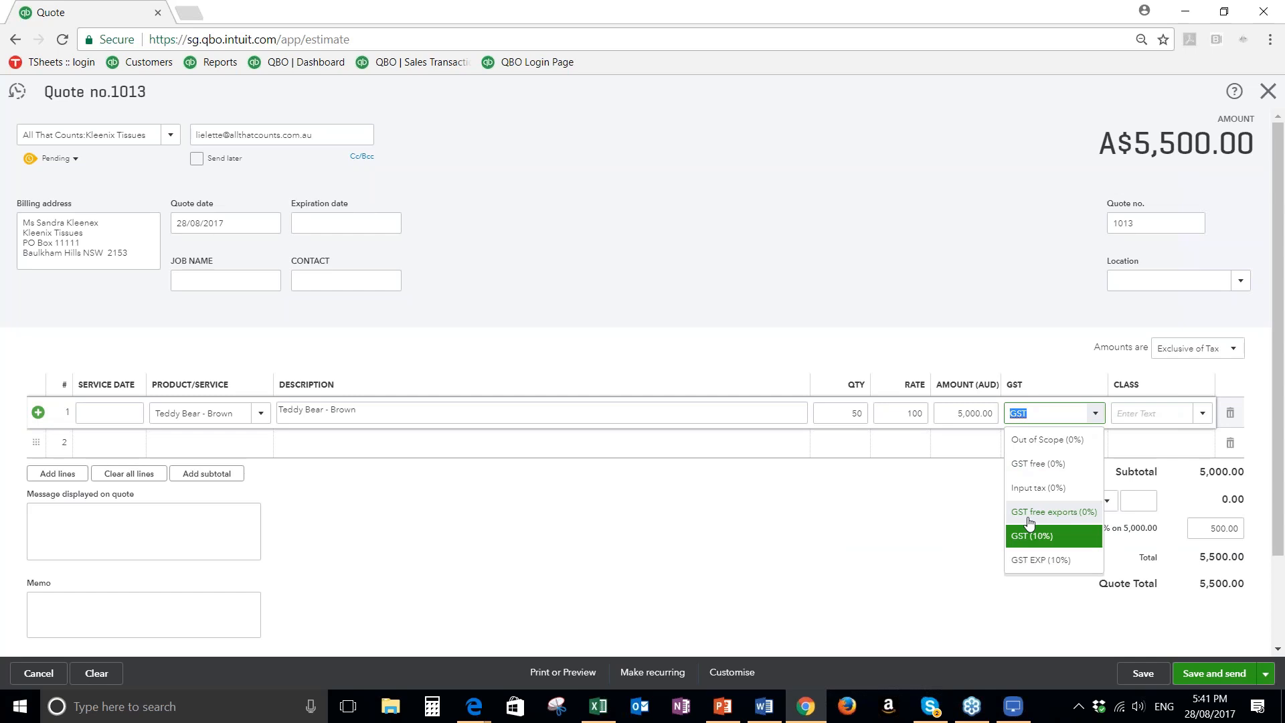
{"action": "left_click", "coordinate": [919, 547]}
{"action": "left_click", "coordinate": [1138, 413]}
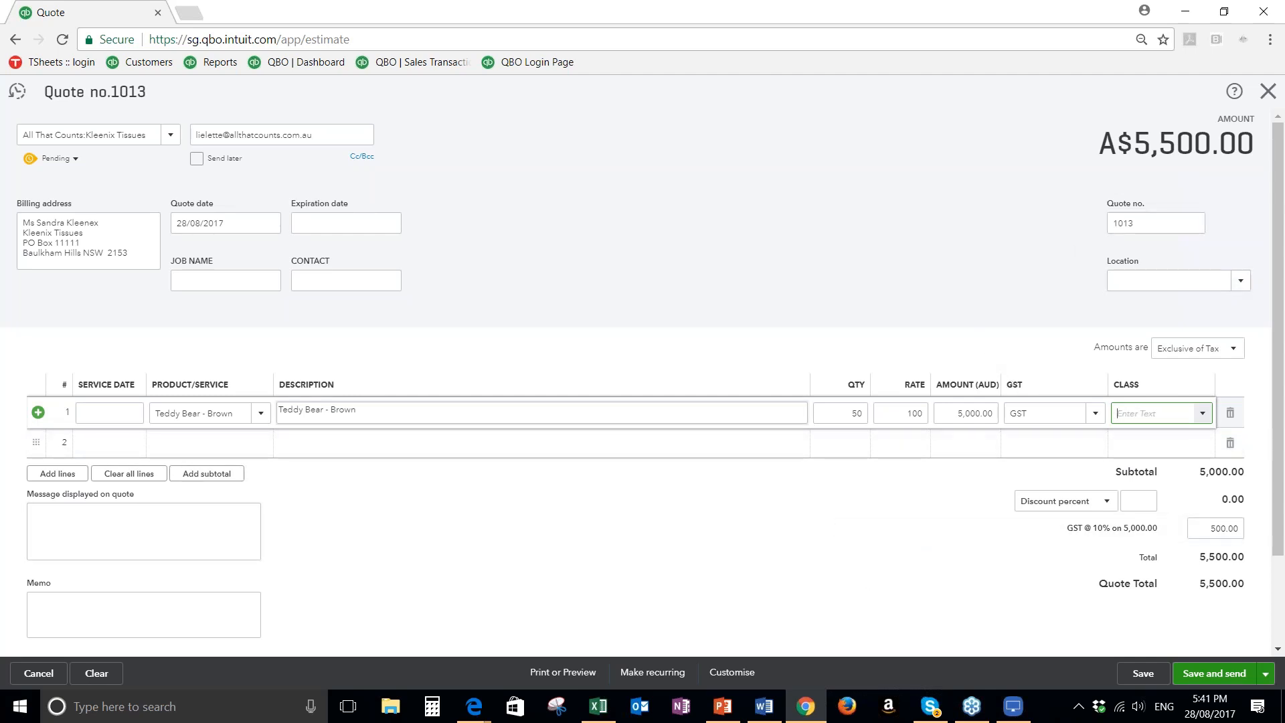
{"action": "scroll", "coordinate": [215, 581], "scroll_direction": "down", "scroll_amount": 1}
{"action": "scroll", "coordinate": [215, 581], "scroll_direction": "down", "scroll_amount": 1}
{"action": "scroll", "coordinate": [721, 602], "scroll_direction": "up", "scroll_amount": 1}
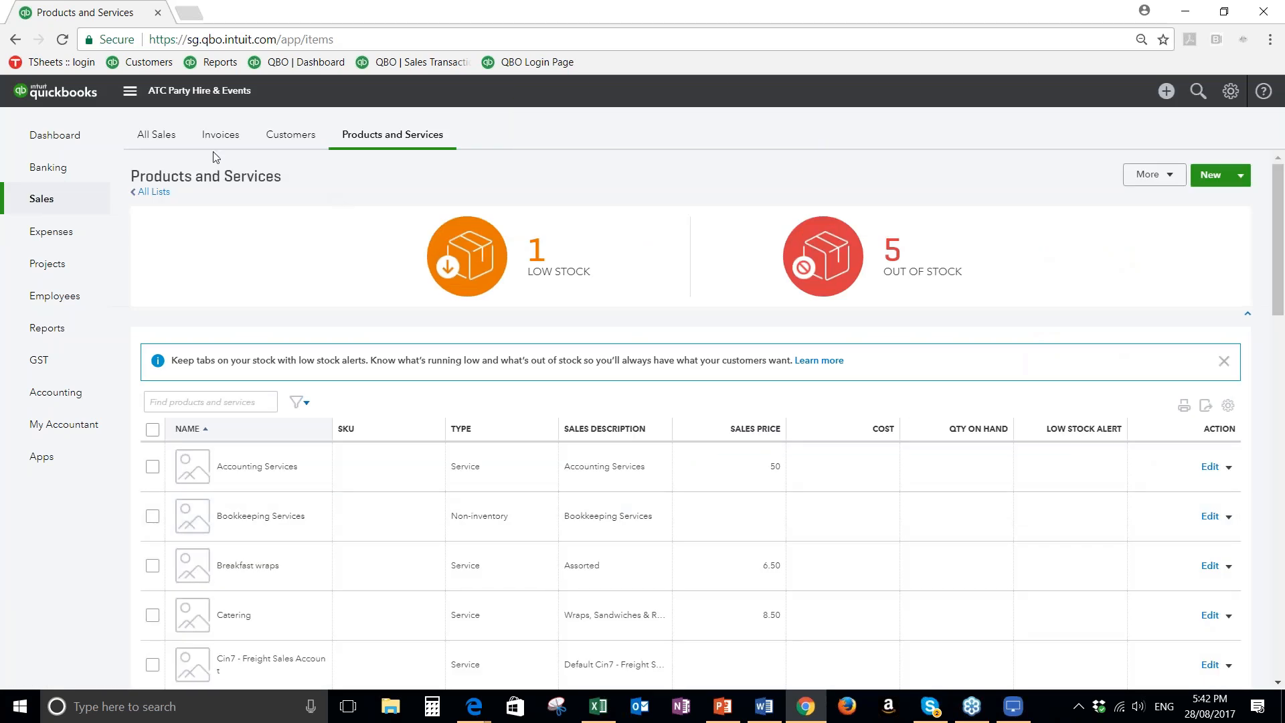
List the open quotes under all sales transactions and start an invoice from the pending Kleenix Tissues quote
{"action": "left_click", "coordinate": [150, 138]}
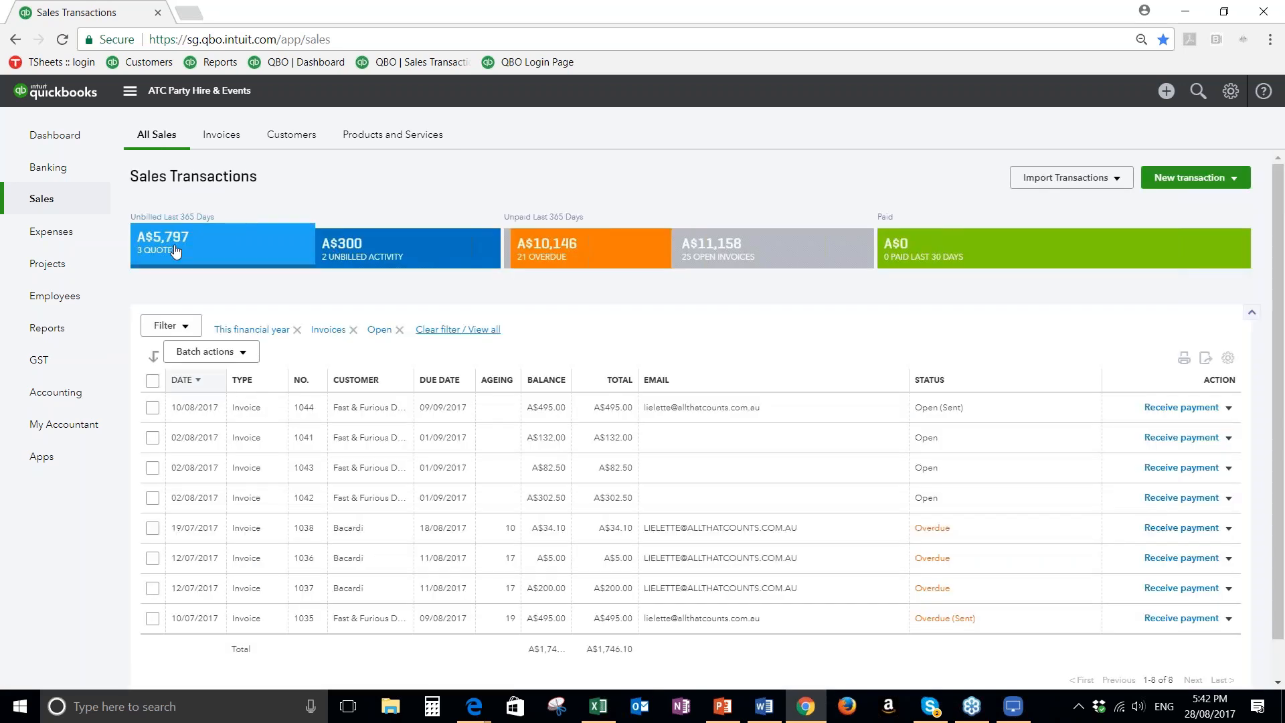
{"action": "left_click", "coordinate": [174, 251]}
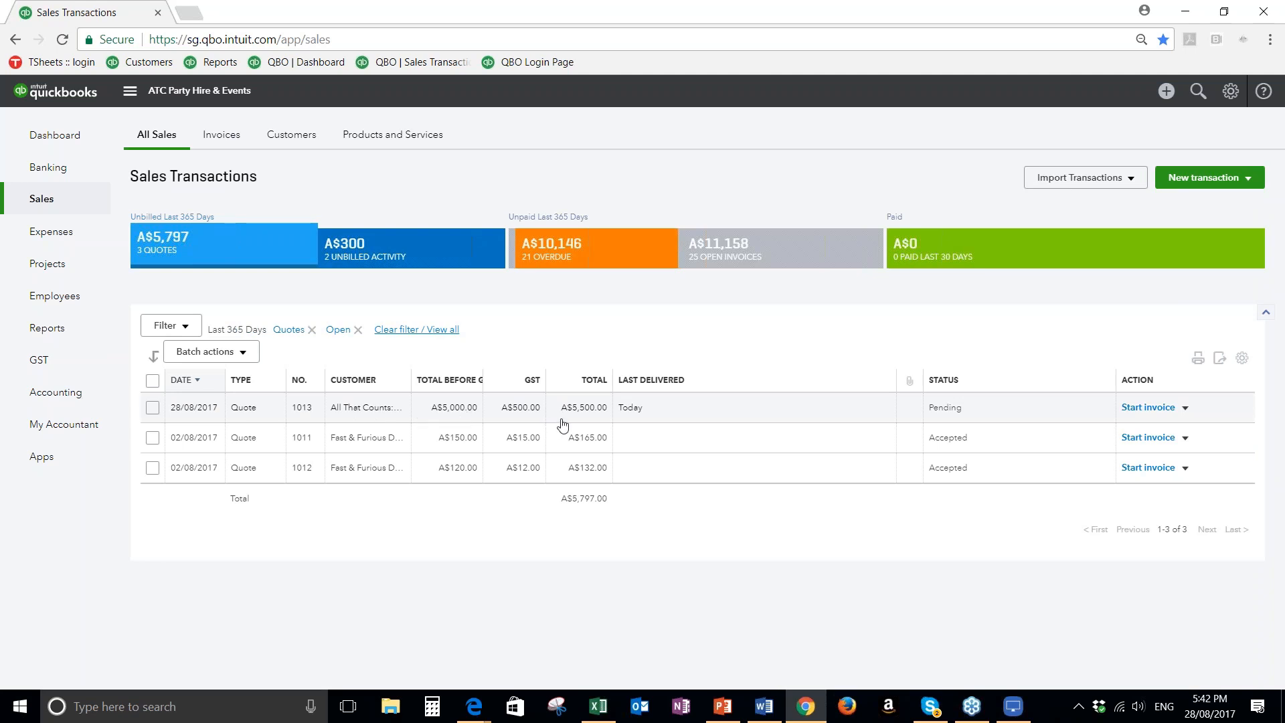
{"action": "left_click", "coordinate": [1149, 408]}
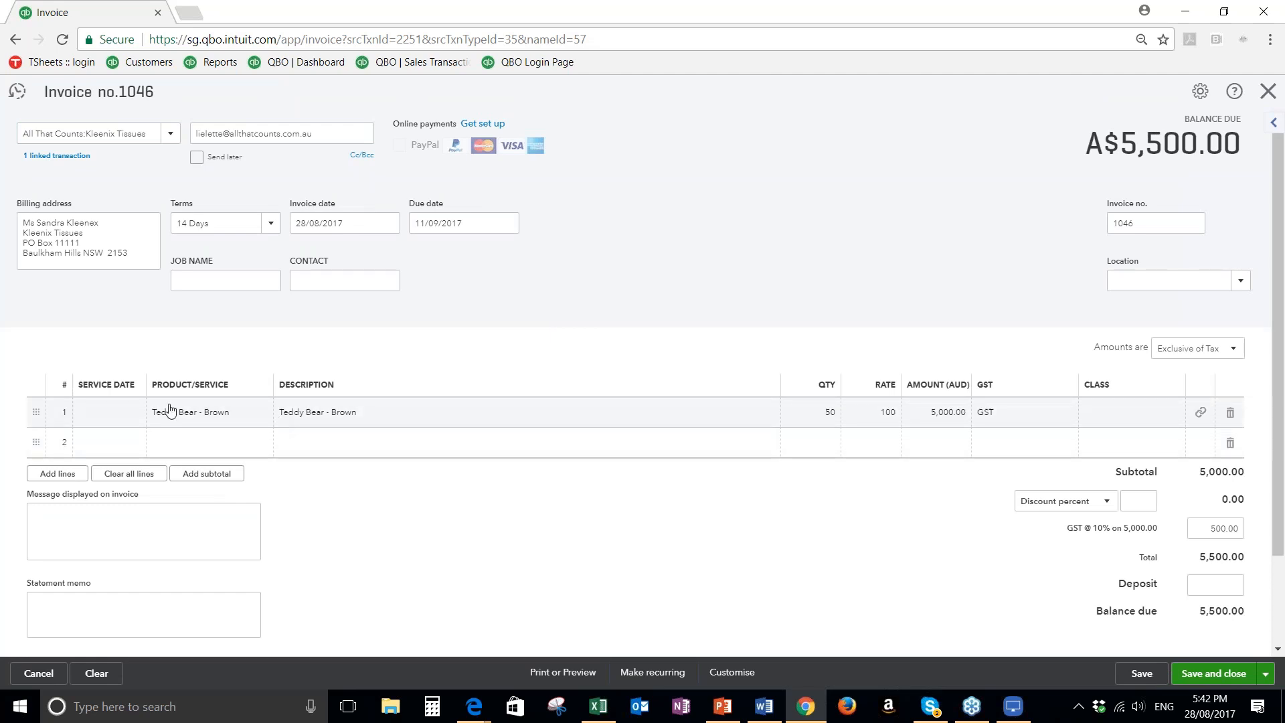
Try invoicing only 40 units of Teddy Bear - Brown, and restore the line's quantity to 50
{"action": "left_click", "coordinate": [818, 423]}
{"action": "type", "text": "40"}
{"action": "key", "text": "Tab"}
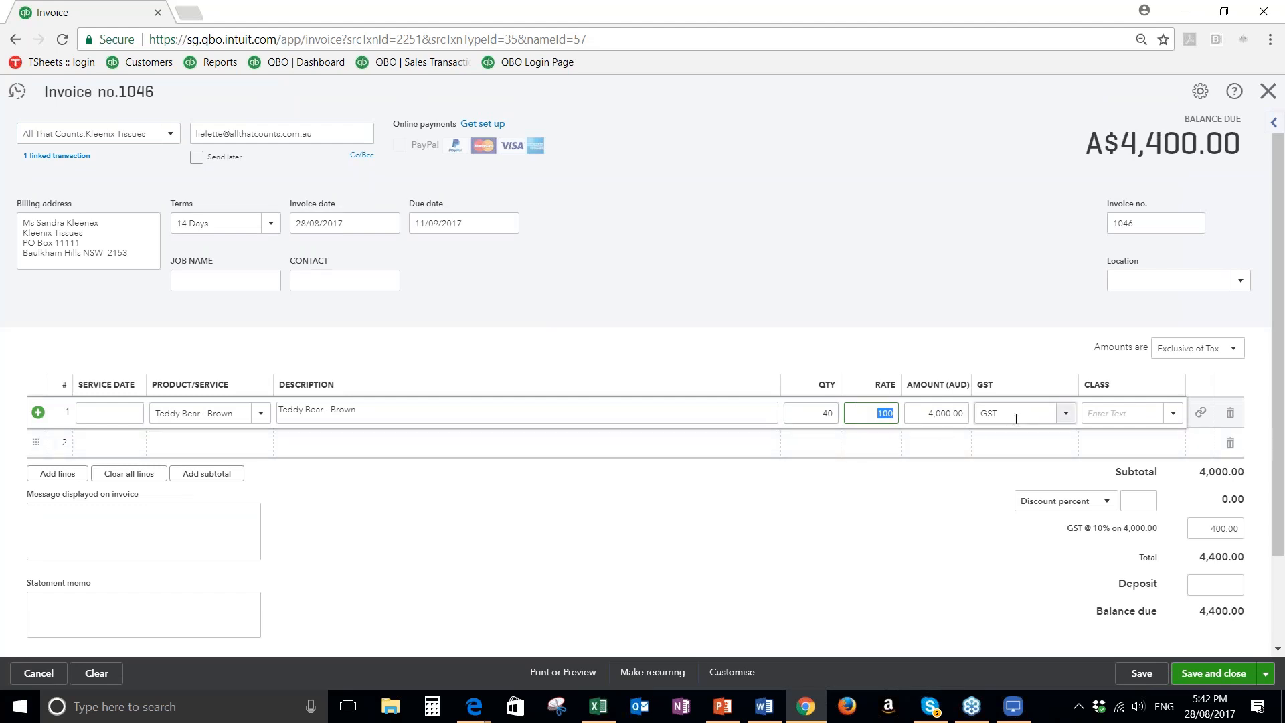
{"action": "left_click", "coordinate": [822, 413]}
{"action": "type", "text": "50"}
{"action": "left_click", "coordinate": [774, 505]}
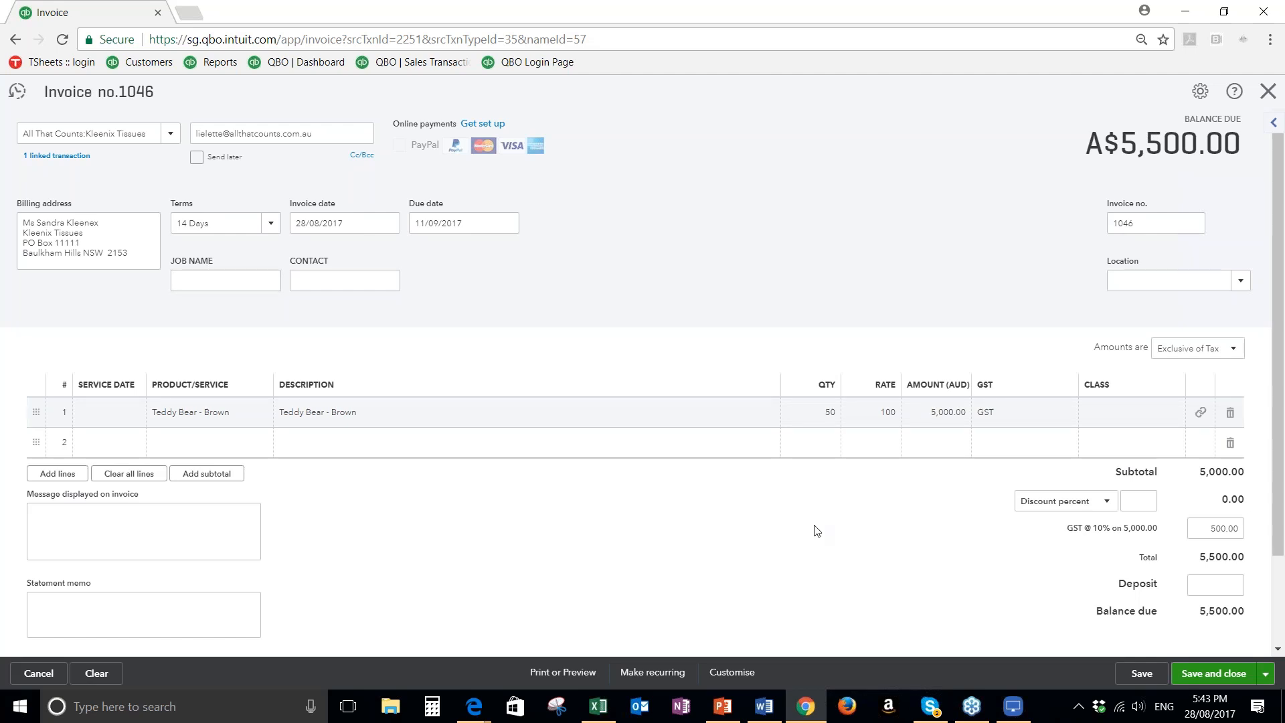
Save the Kleenix Tissues invoice, review its email preview, and send it to the customer
{"action": "left_click", "coordinate": [1265, 674]}
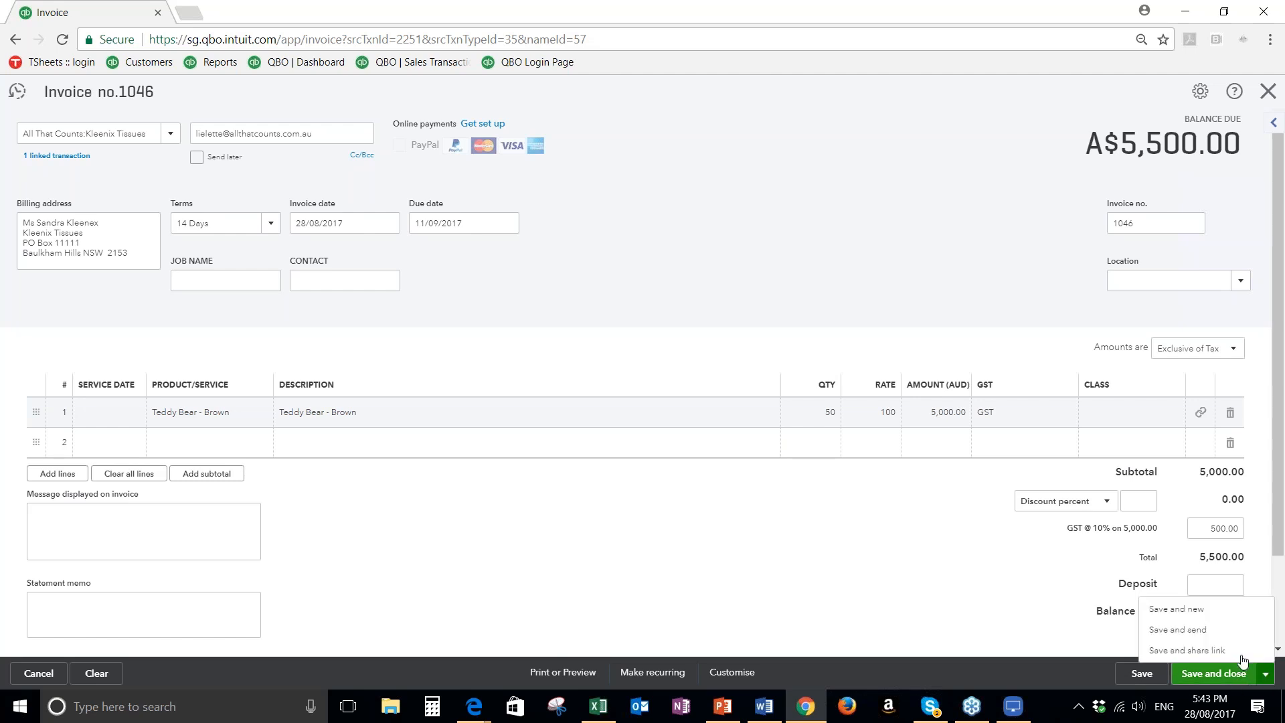
{"action": "left_click", "coordinate": [1186, 634]}
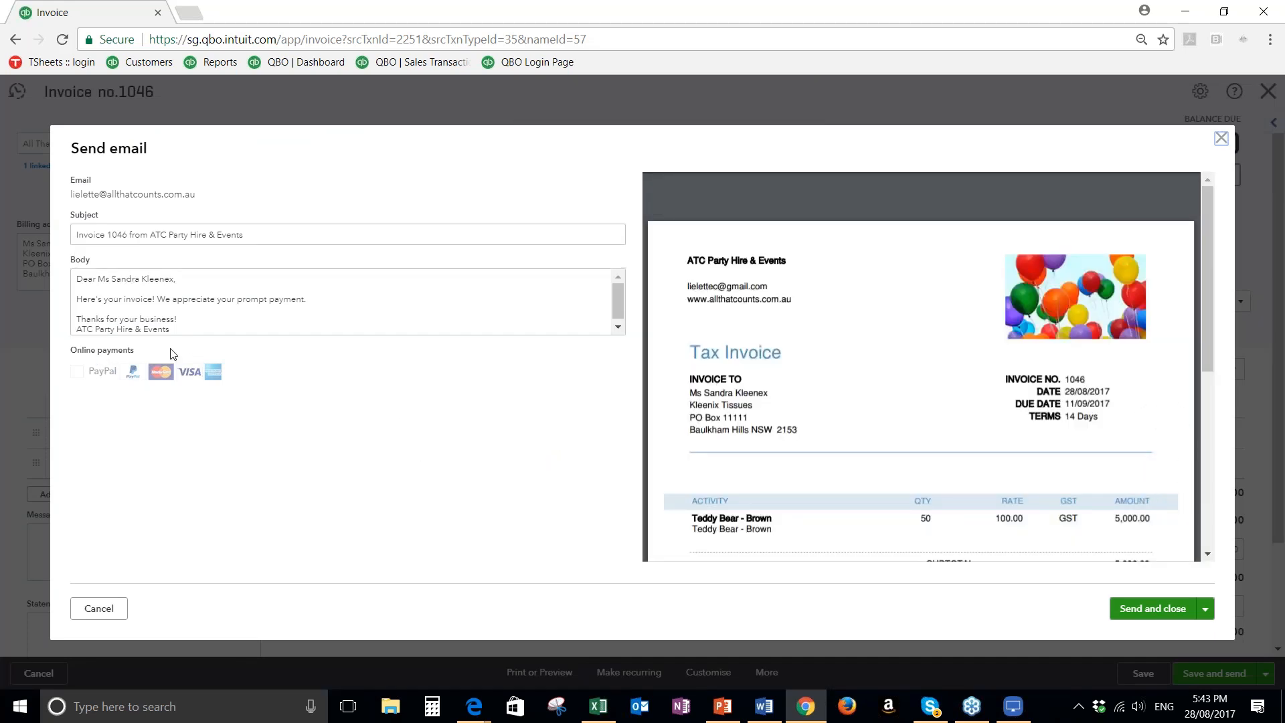
{"action": "scroll", "coordinate": [128, 300], "scroll_direction": "down", "scroll_amount": 1}
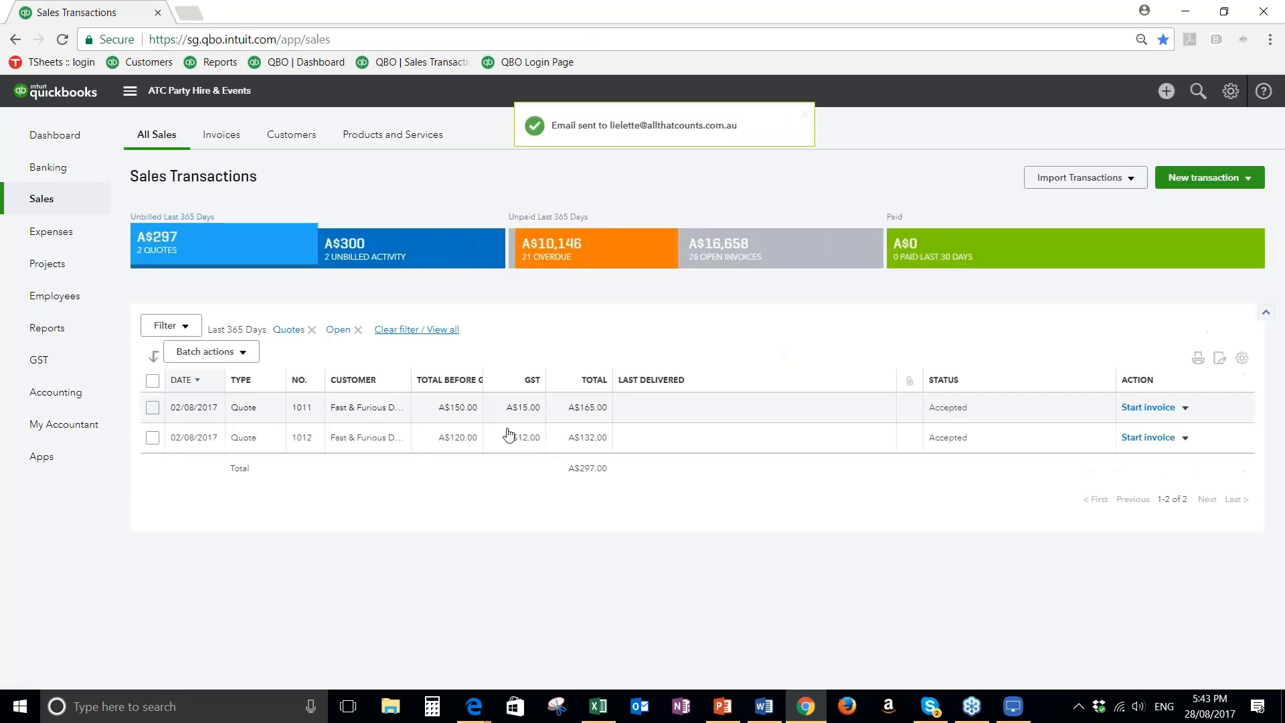
View the overdue invoices and look up the Kleenix Tissues quote among the recent transactions
{"action": "left_click", "coordinate": [547, 249]}
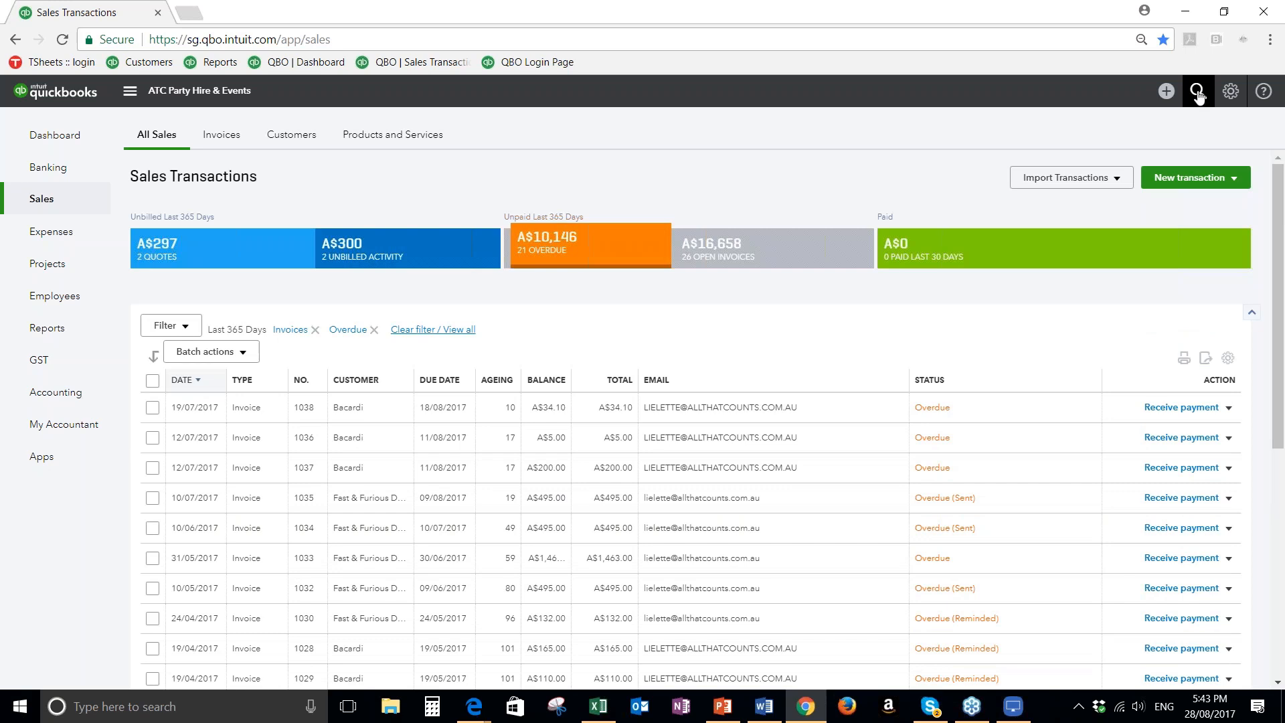
{"action": "left_click", "coordinate": [1197, 94]}
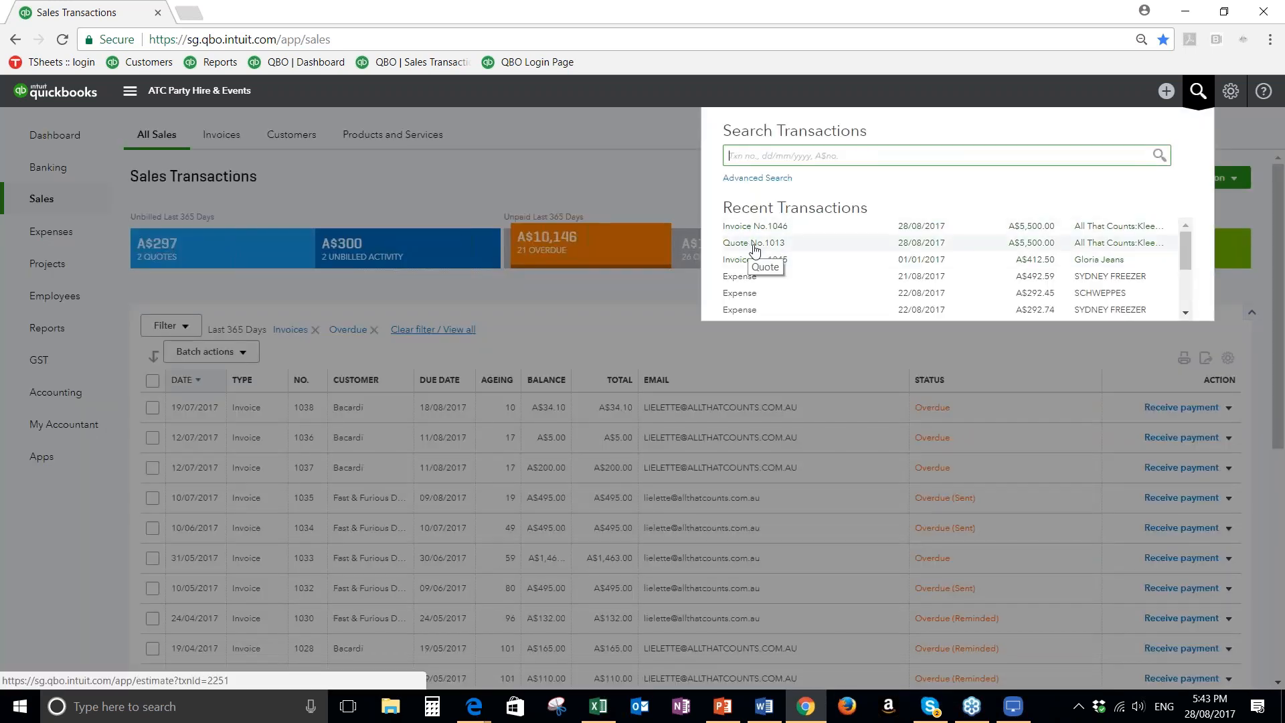
{"action": "left_click", "coordinate": [751, 260]}
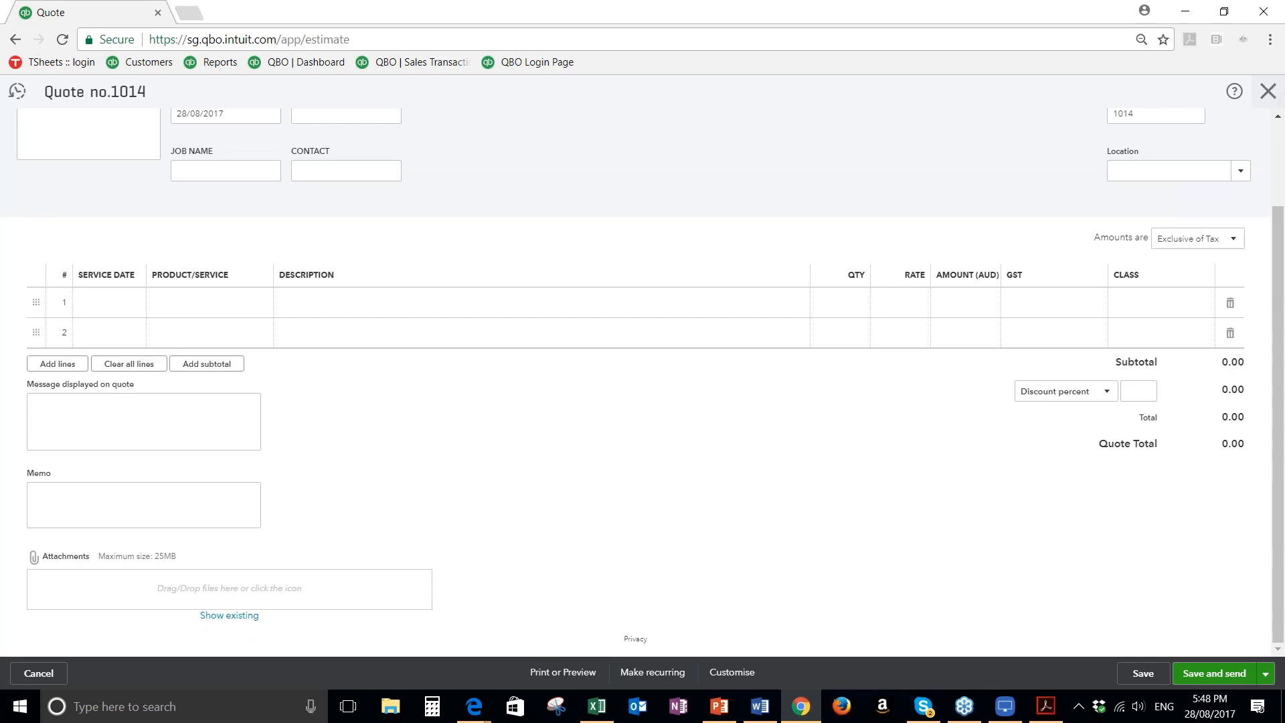
Close the blank quote, open the Kleenix Tissues invoice from the recent transactions, and make a copy of it
{"action": "left_click", "coordinate": [1268, 91]}
{"action": "left_click", "coordinate": [1197, 92]}
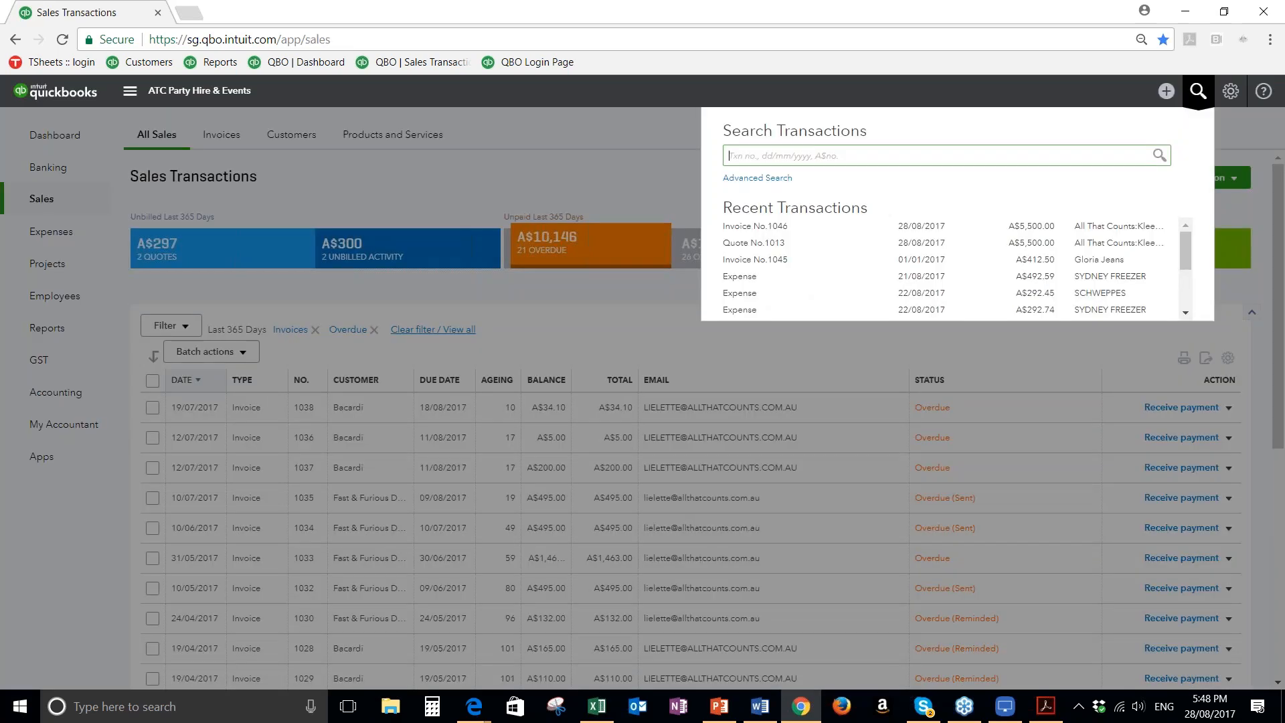
{"action": "left_click", "coordinate": [998, 235]}
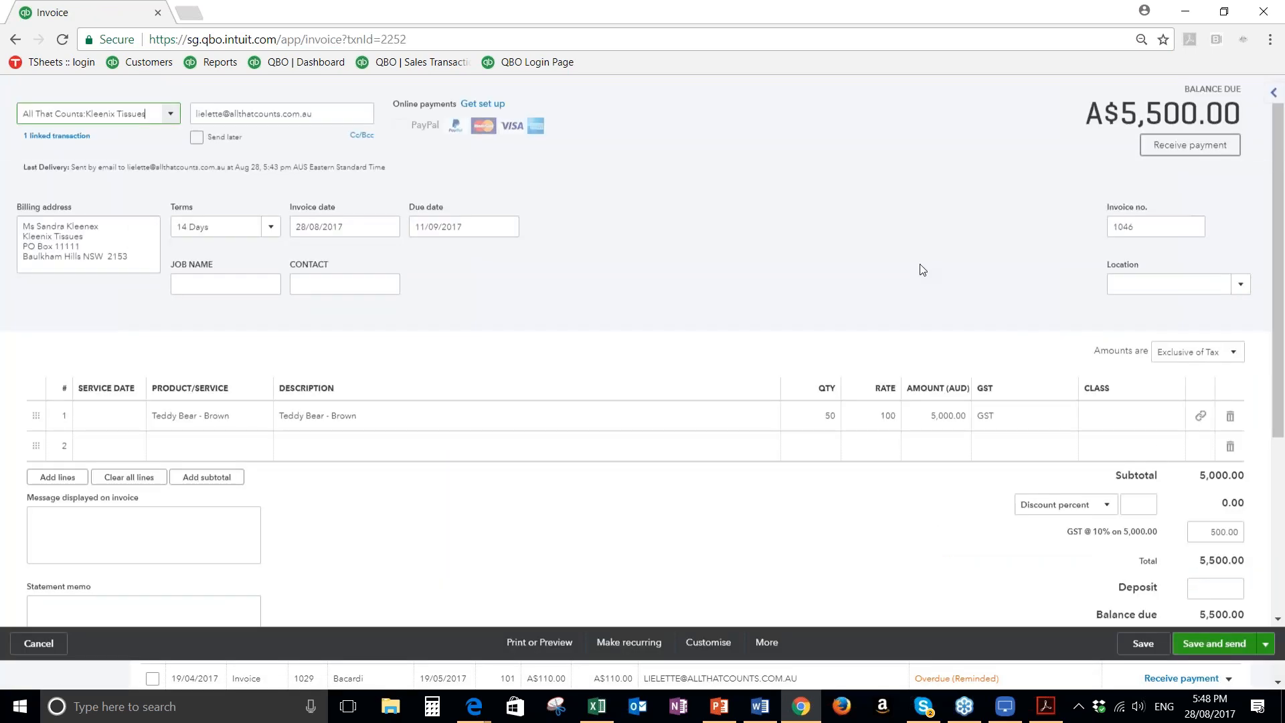
{"action": "left_click", "coordinate": [767, 673]}
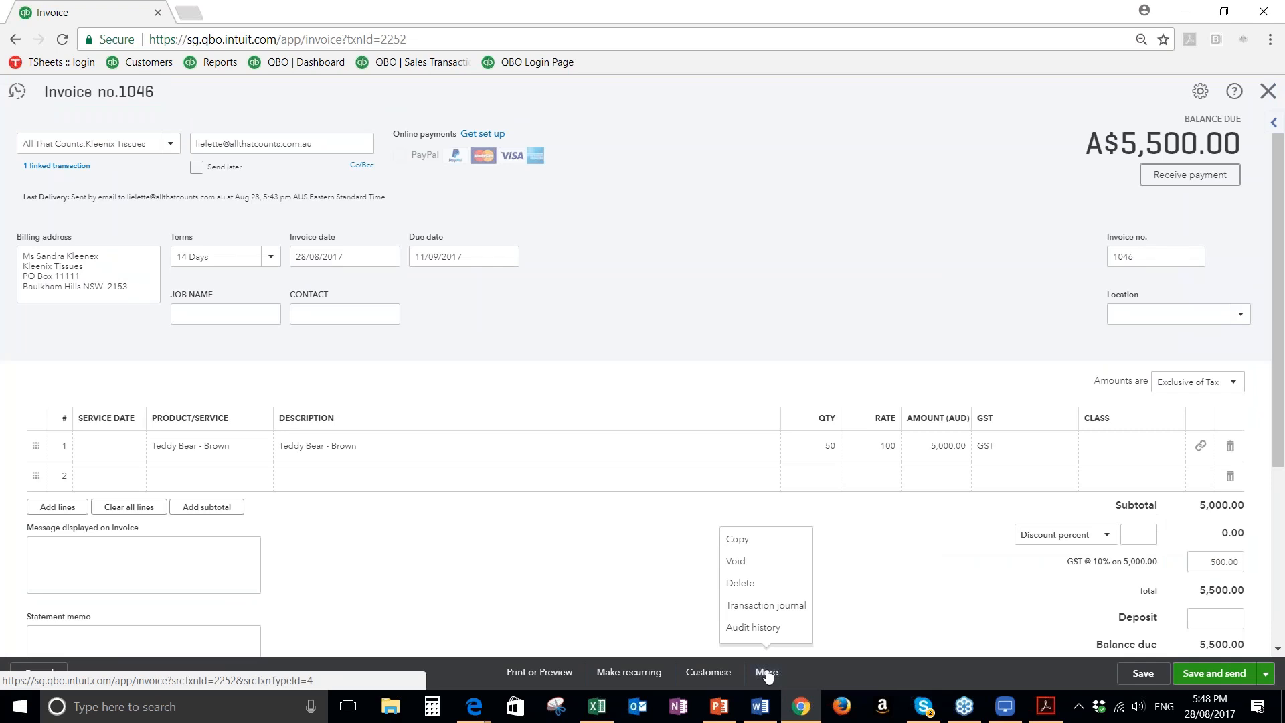
{"action": "left_click", "coordinate": [732, 540]}
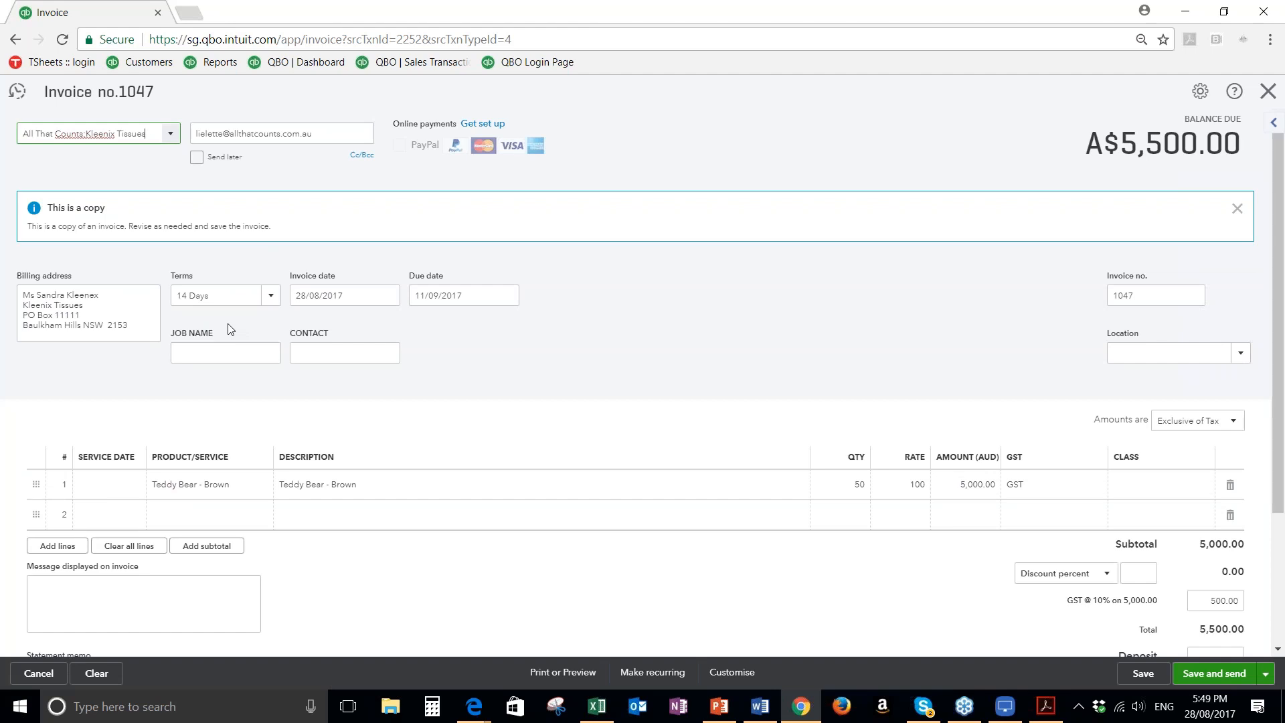
Turn the copied invoice into a recurring invoice and name the template IT Hosting Subscription
{"action": "left_click", "coordinate": [647, 674]}
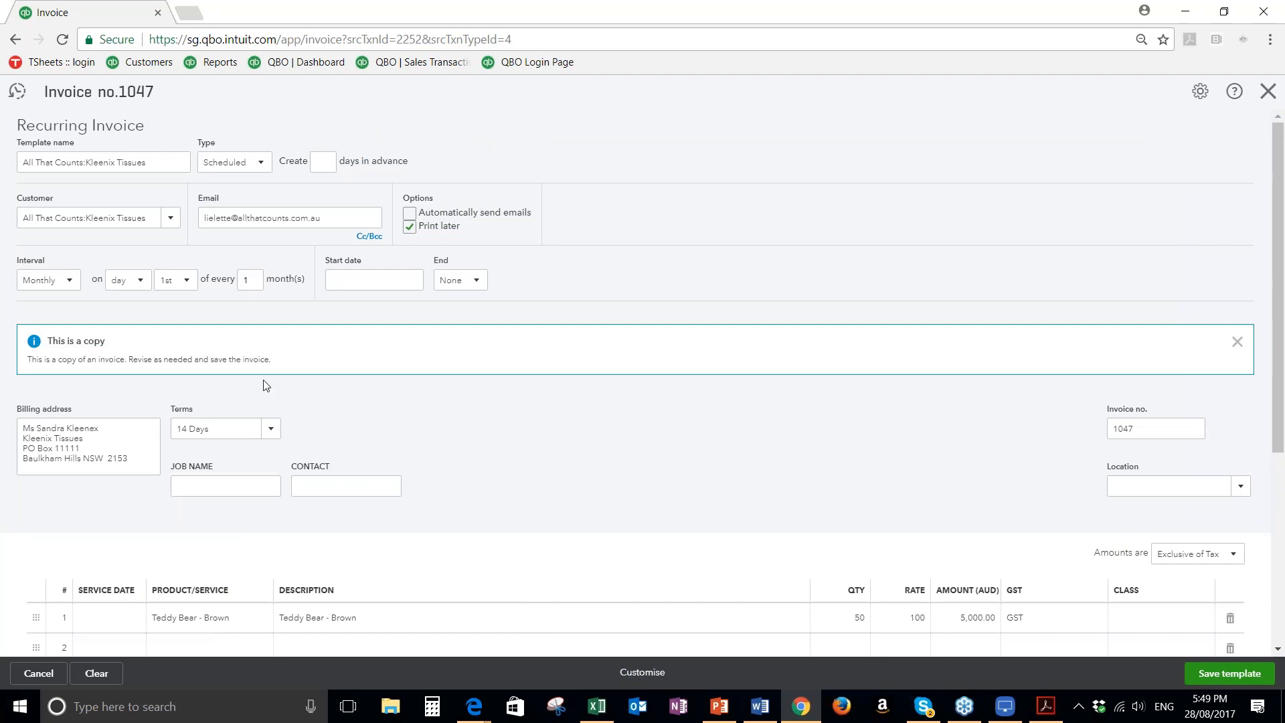
{"action": "left_click_drag", "start_coordinate": [150, 162], "coordinate": [22, 162]}
{"action": "key", "text": "BackSpace"}
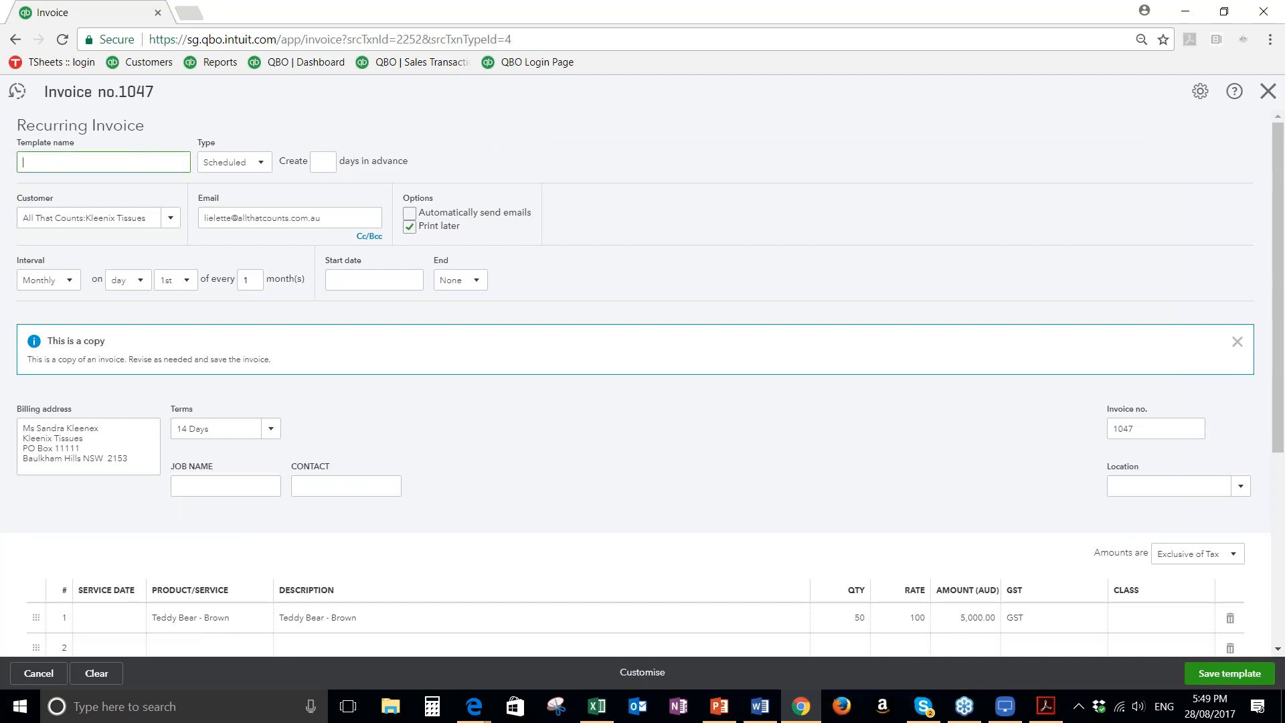
{"action": "type", "text": "IT Hosting Subscription"}
Keep the template type Scheduled, have it created 2 days in advance, and set the customer to Bacardi
{"action": "left_click", "coordinate": [261, 166]}
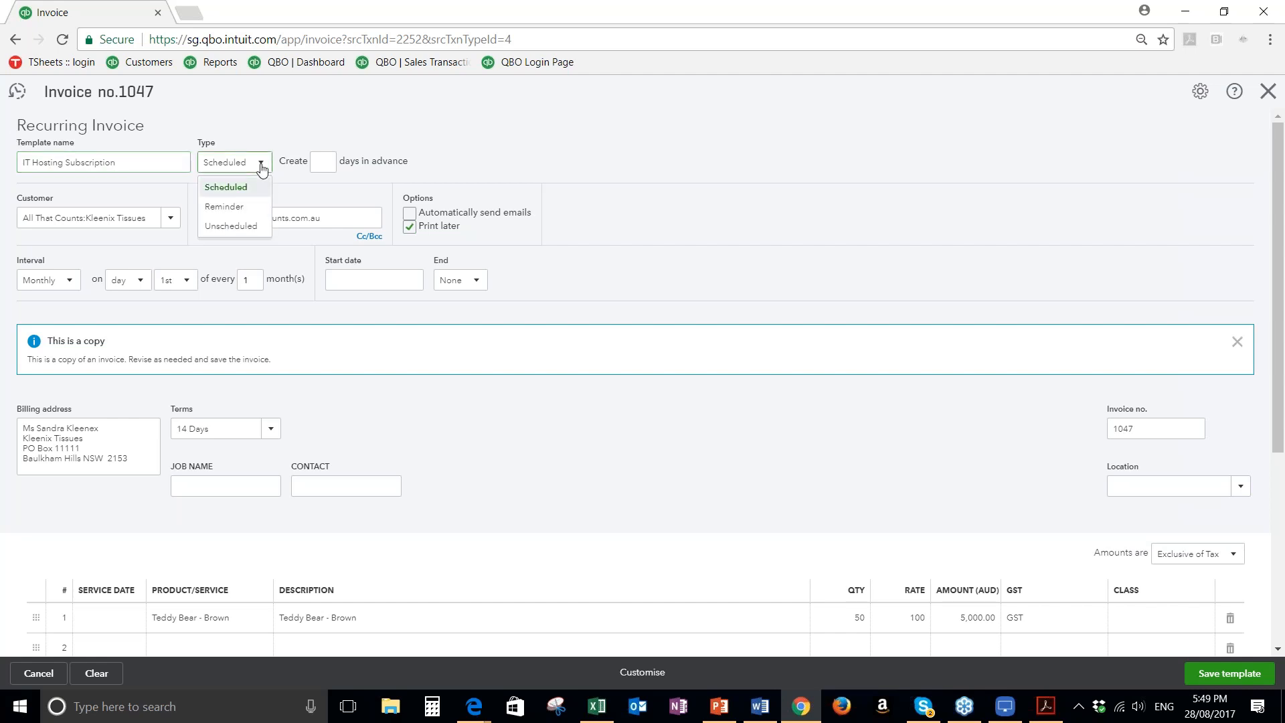
{"action": "left_click", "coordinate": [213, 190]}
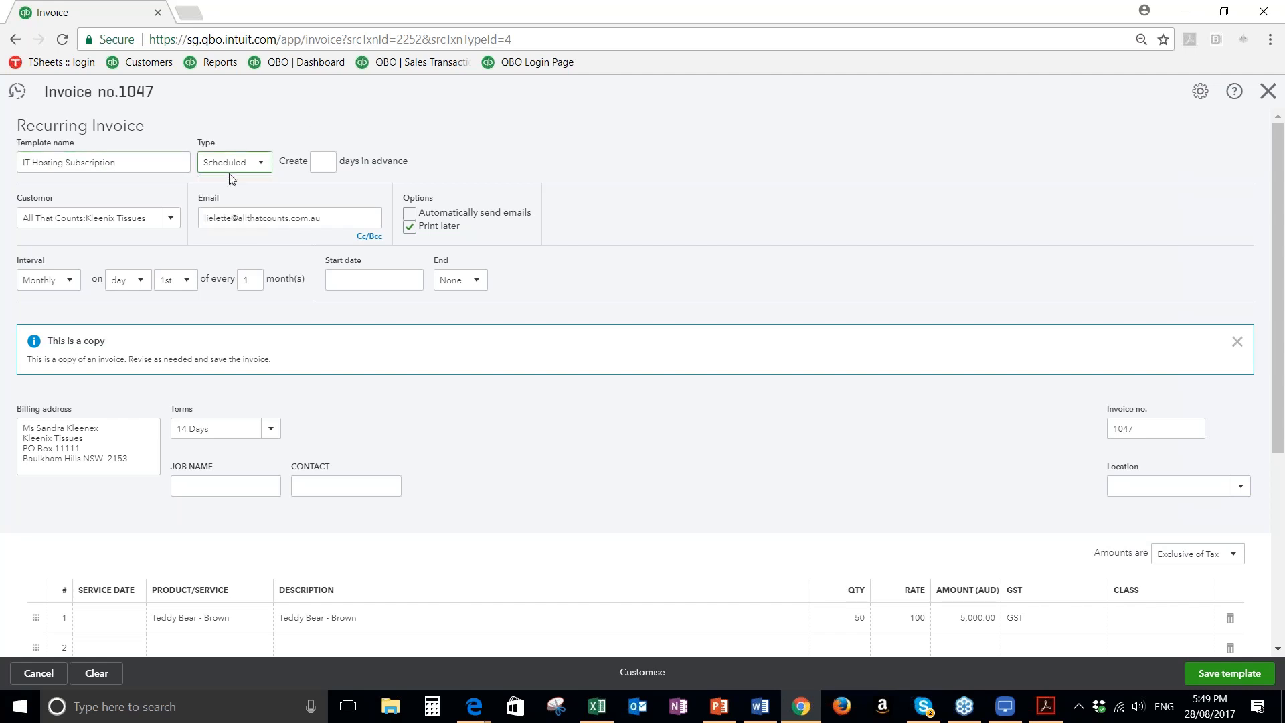
{"action": "left_click", "coordinate": [327, 163]}
{"action": "type", "text": "2"}
{"action": "left_click", "coordinate": [172, 220]}
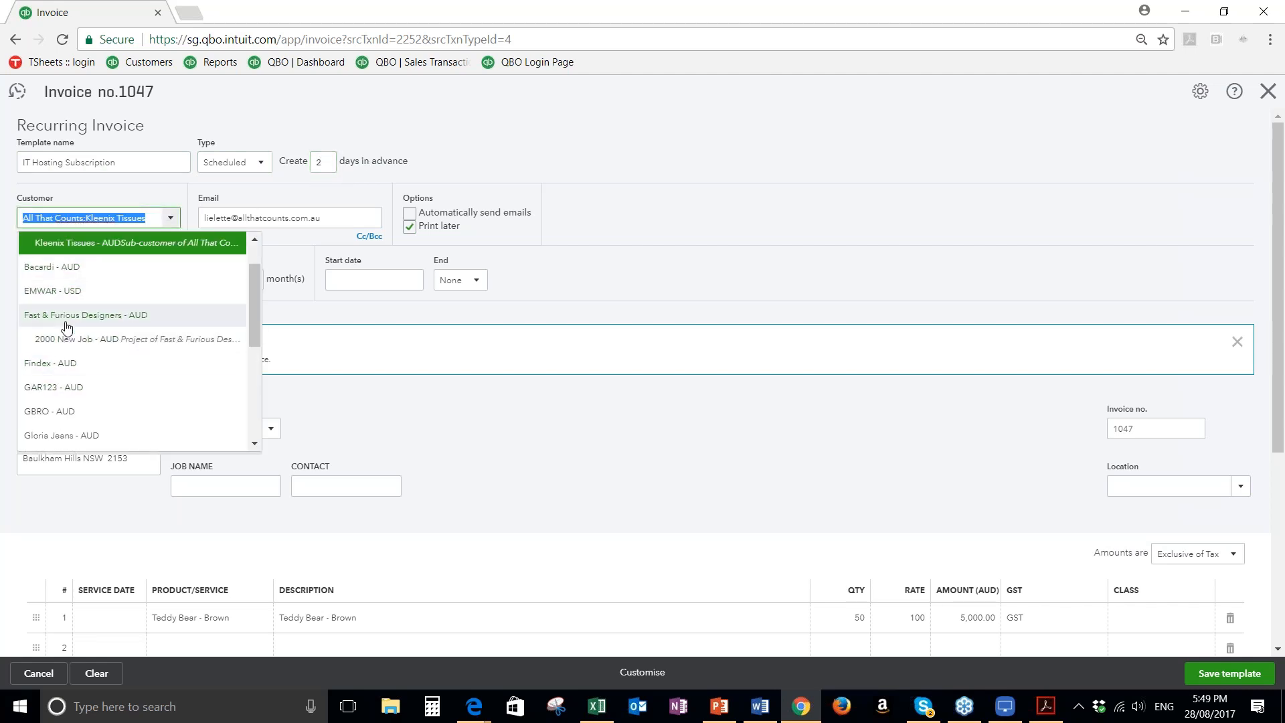
{"action": "left_click", "coordinate": [70, 267]}
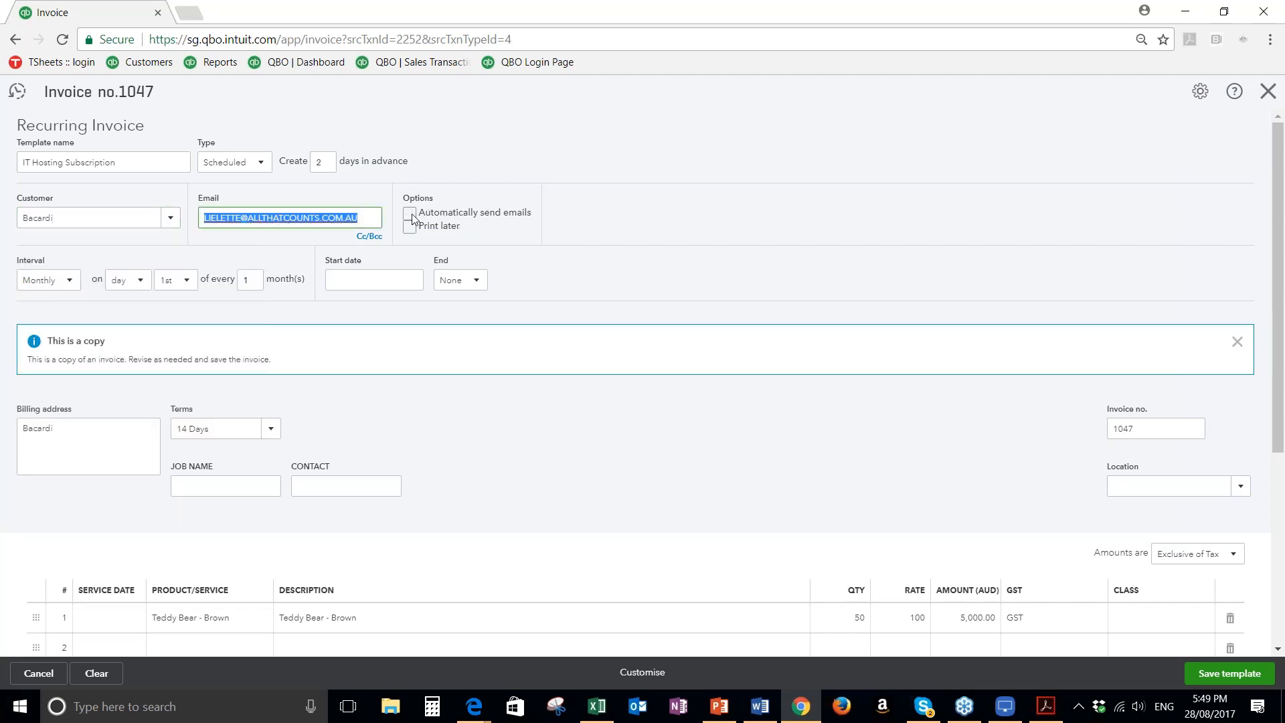
Keep the recurring interval at Monthly and set the start date to 01/09/2017
{"action": "left_click", "coordinate": [67, 285]}
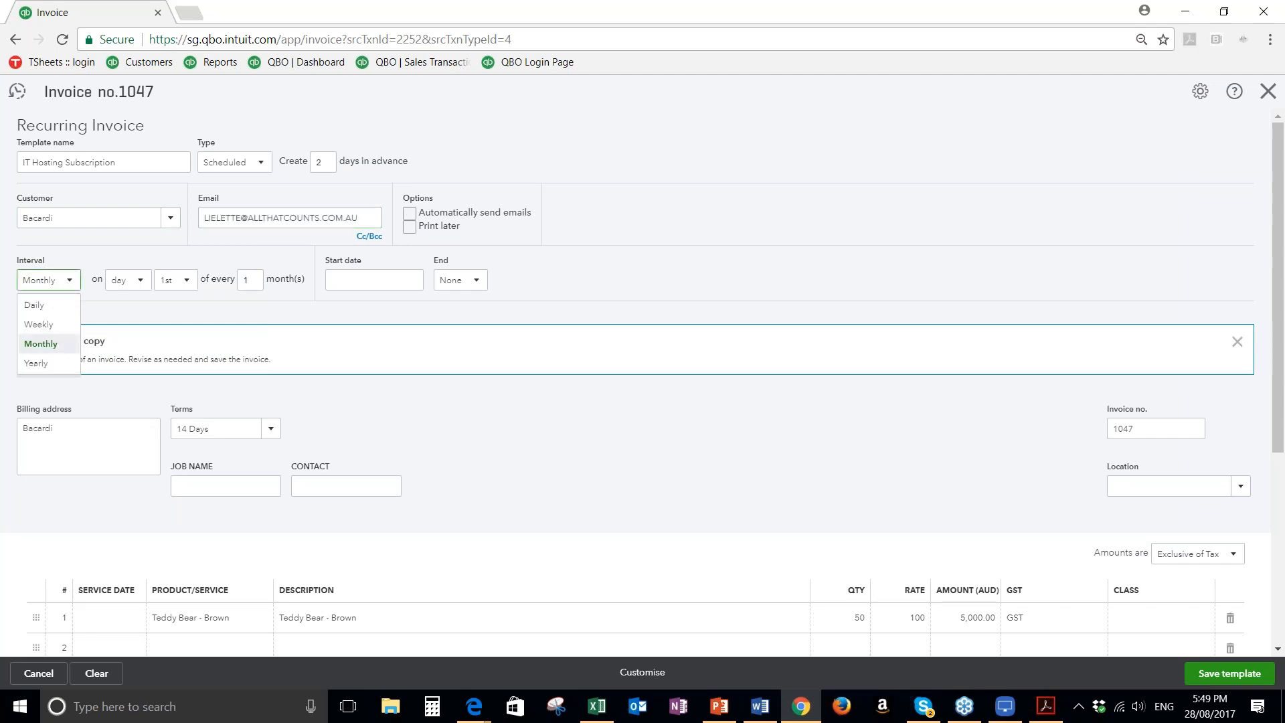
{"action": "left_click", "coordinate": [41, 346]}
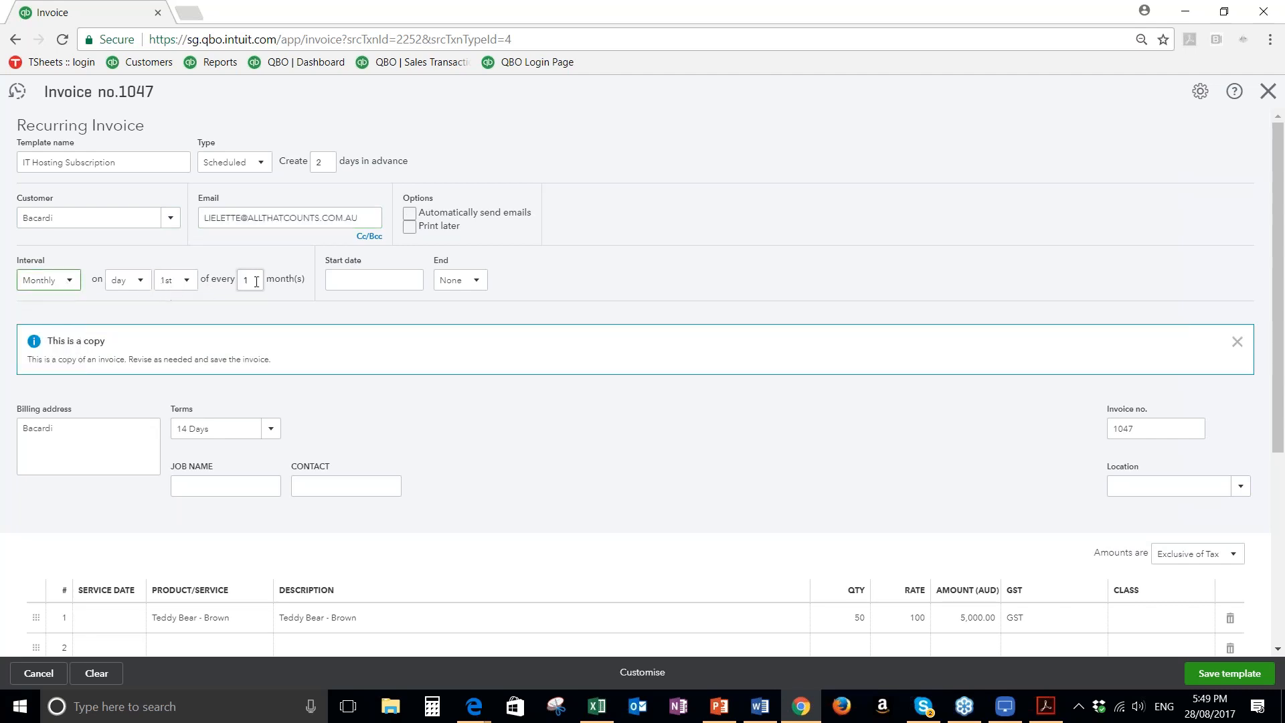
{"action": "left_click", "coordinate": [366, 282]}
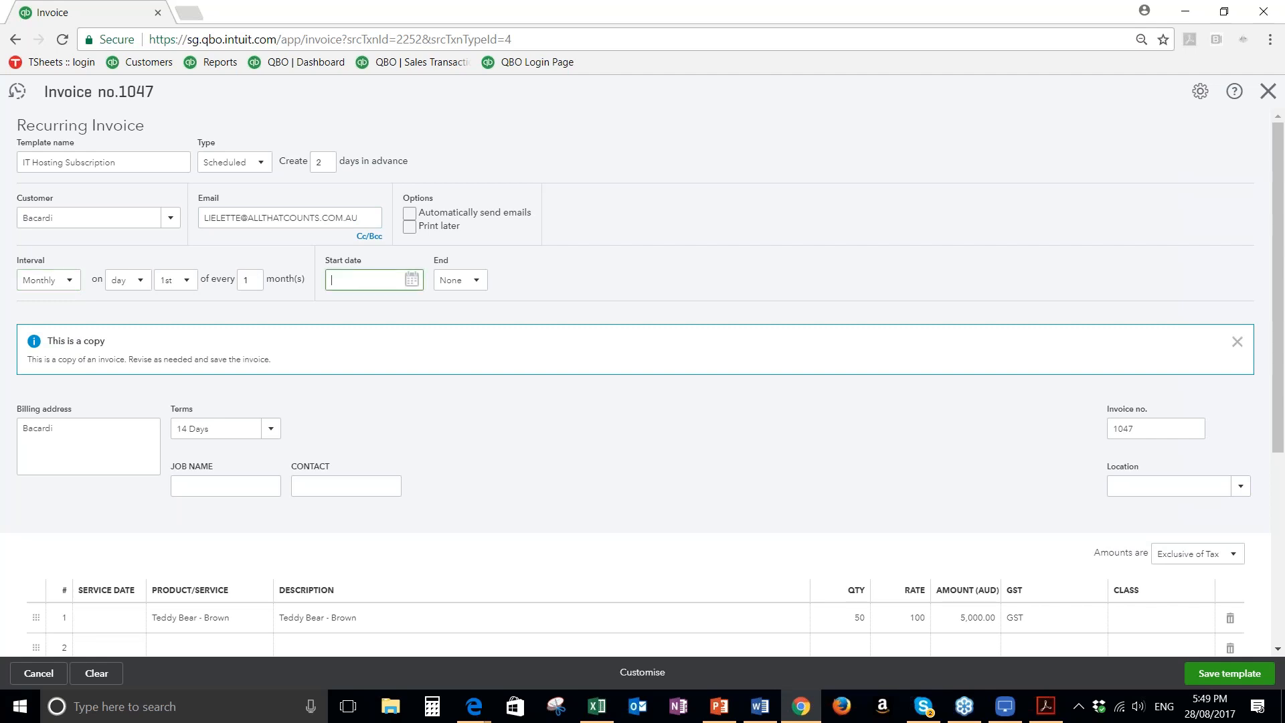
{"action": "left_click", "coordinate": [451, 314]}
{"action": "left_click", "coordinate": [436, 356]}
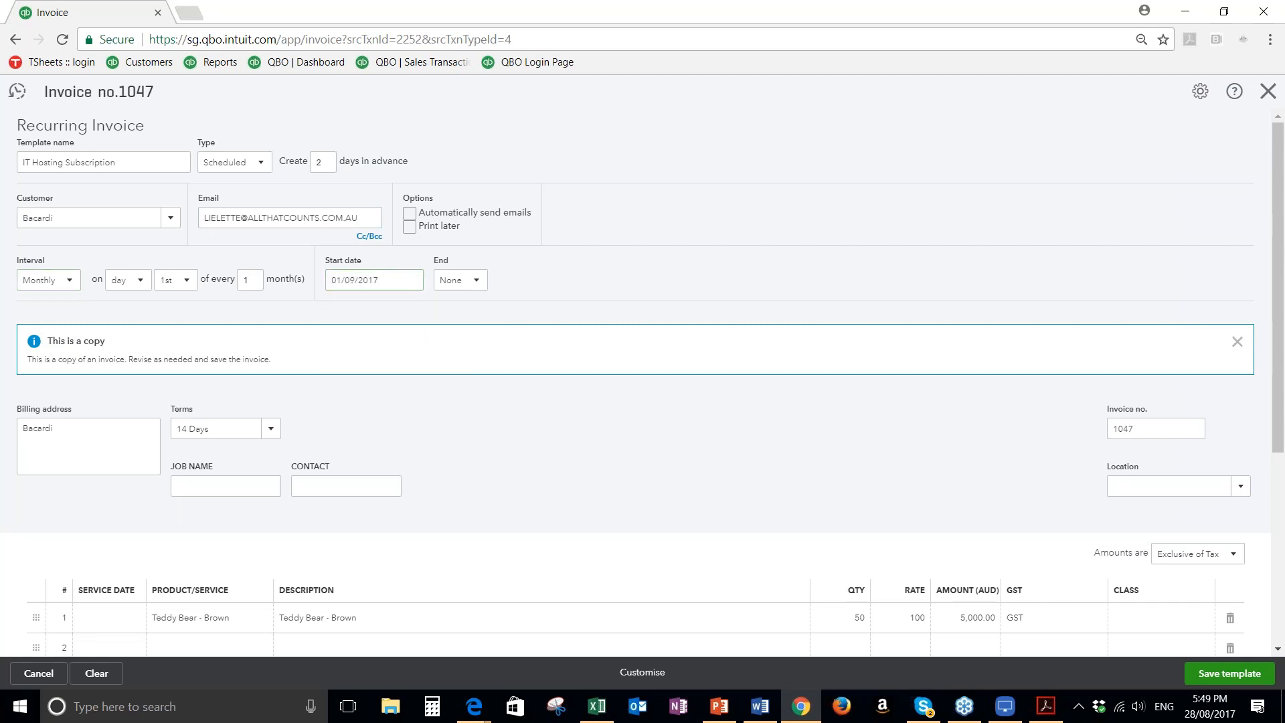
Make the recurring invoice end by a set date and enter 31/08/2018 as the end date
{"action": "left_click", "coordinate": [472, 281]}
{"action": "left_click", "coordinate": [452, 326]}
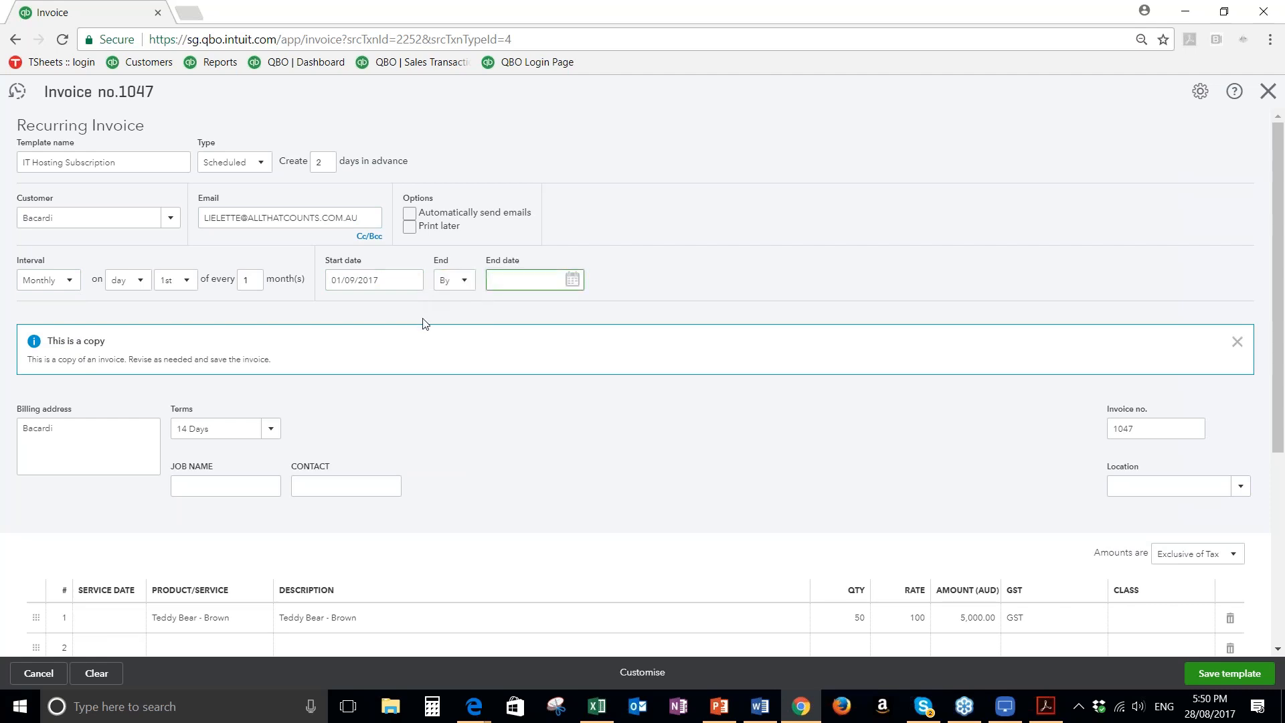
{"action": "type", "text": "31/08/2018"}
{"action": "left_click", "coordinate": [499, 306]}
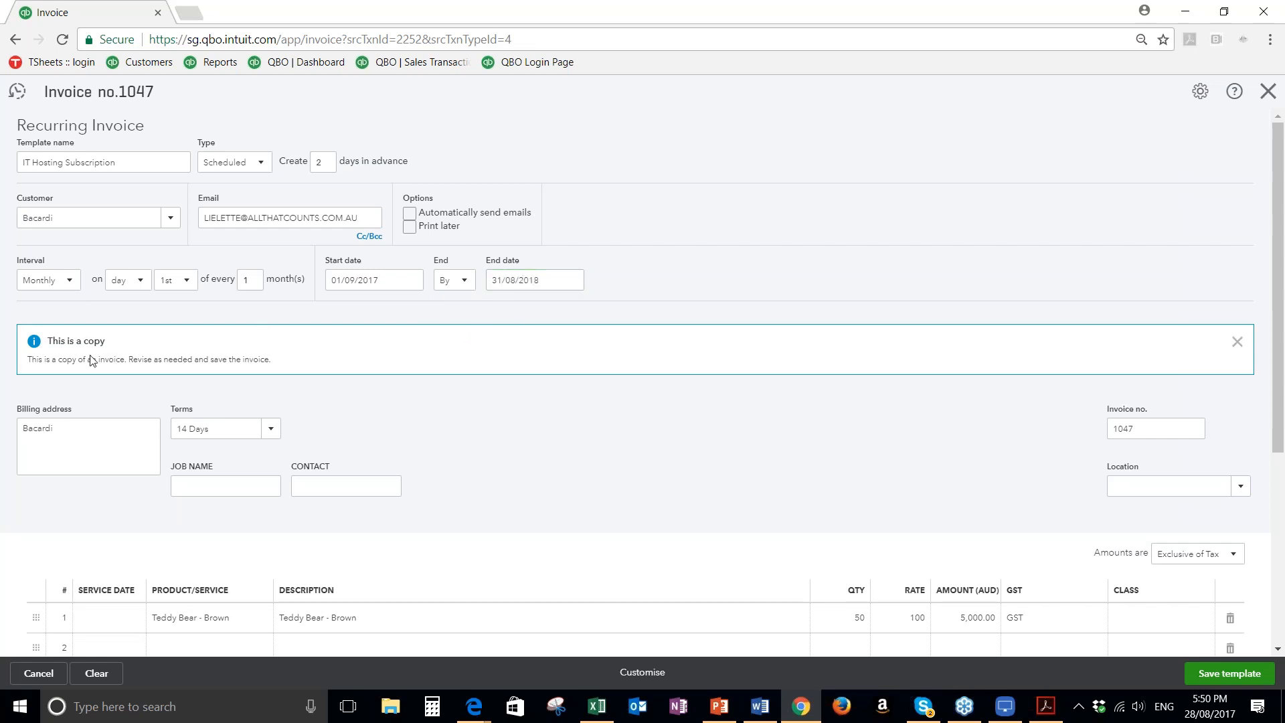
Replace the product on the first invoice line with Bookkeeping Services
{"action": "scroll", "coordinate": [143, 387], "scroll_direction": "down", "scroll_amount": 1}
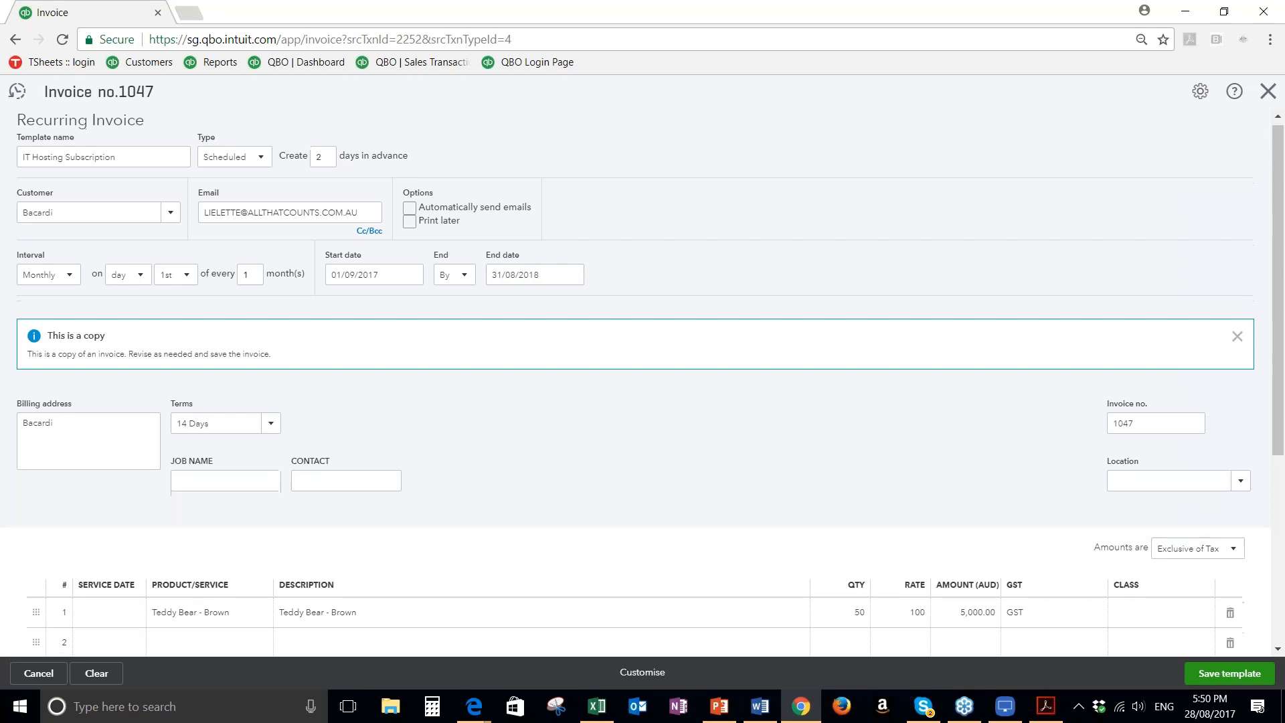
{"action": "scroll", "coordinate": [635, 375], "scroll_direction": "down", "scroll_amount": 1}
{"action": "scroll", "coordinate": [245, 396], "scroll_direction": "down", "scroll_amount": 1}
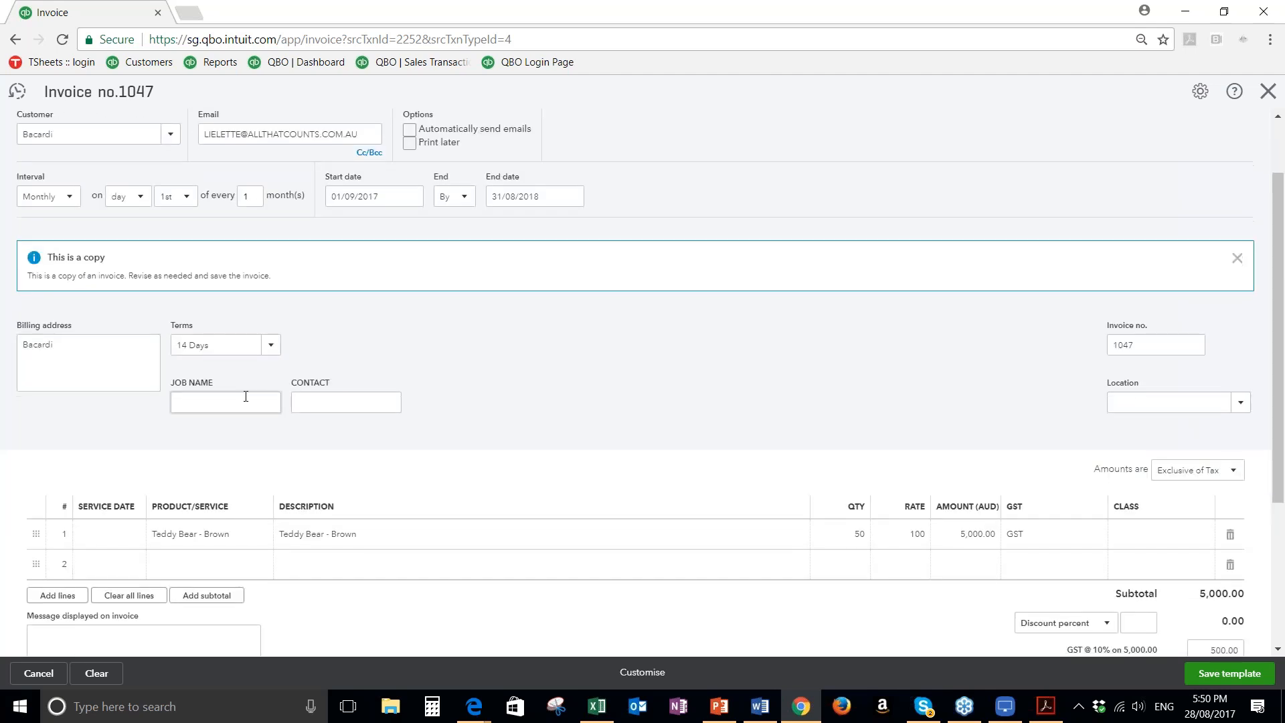
{"action": "scroll", "coordinate": [246, 397], "scroll_direction": "down", "scroll_amount": 1}
{"action": "left_click", "coordinate": [183, 450]}
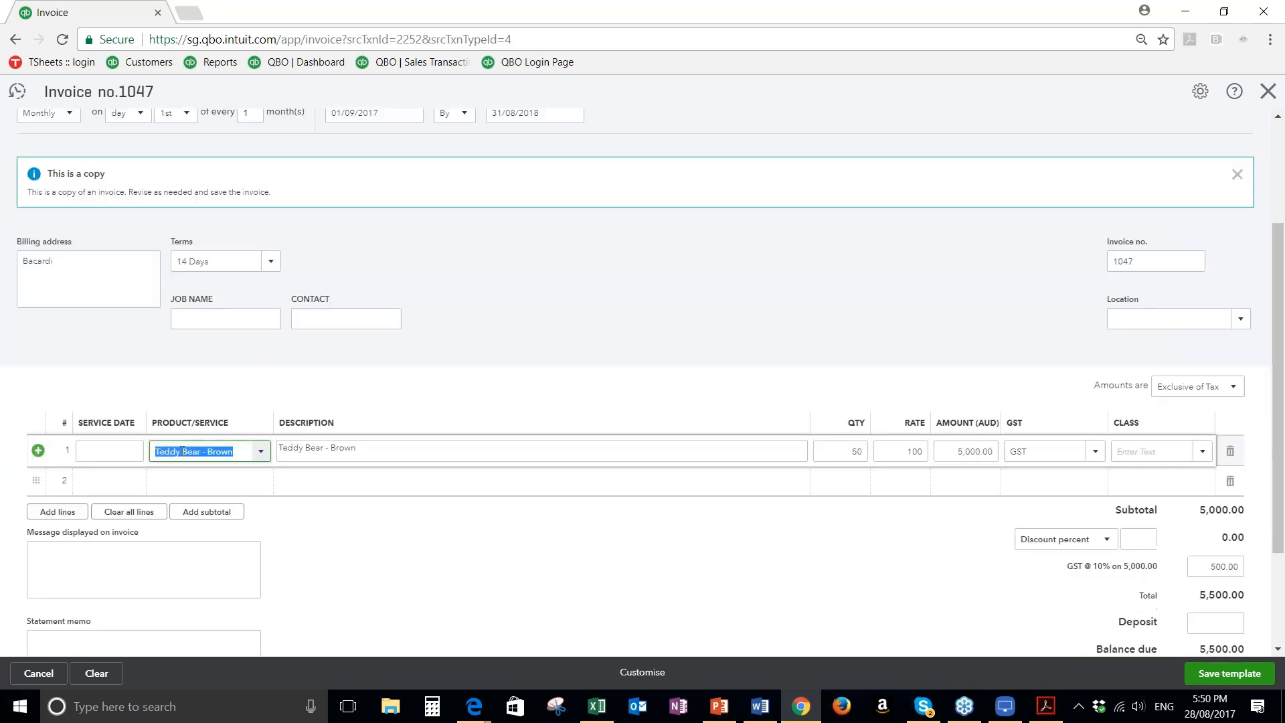
{"action": "key", "text": "BackSpace"}
{"action": "type", "text": "it"}
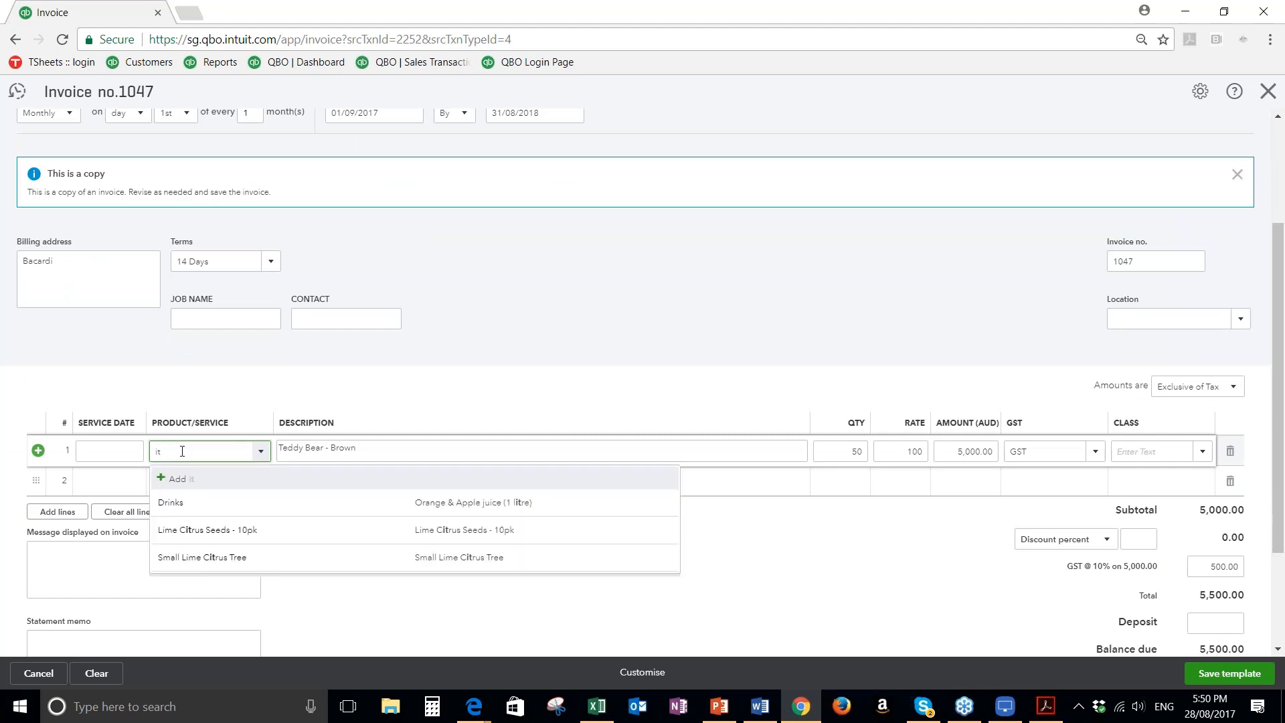
{"action": "key", "text": "BackSpace"}
{"action": "key", "text": "BackSpace"}
{"action": "type", "text": "bo"}
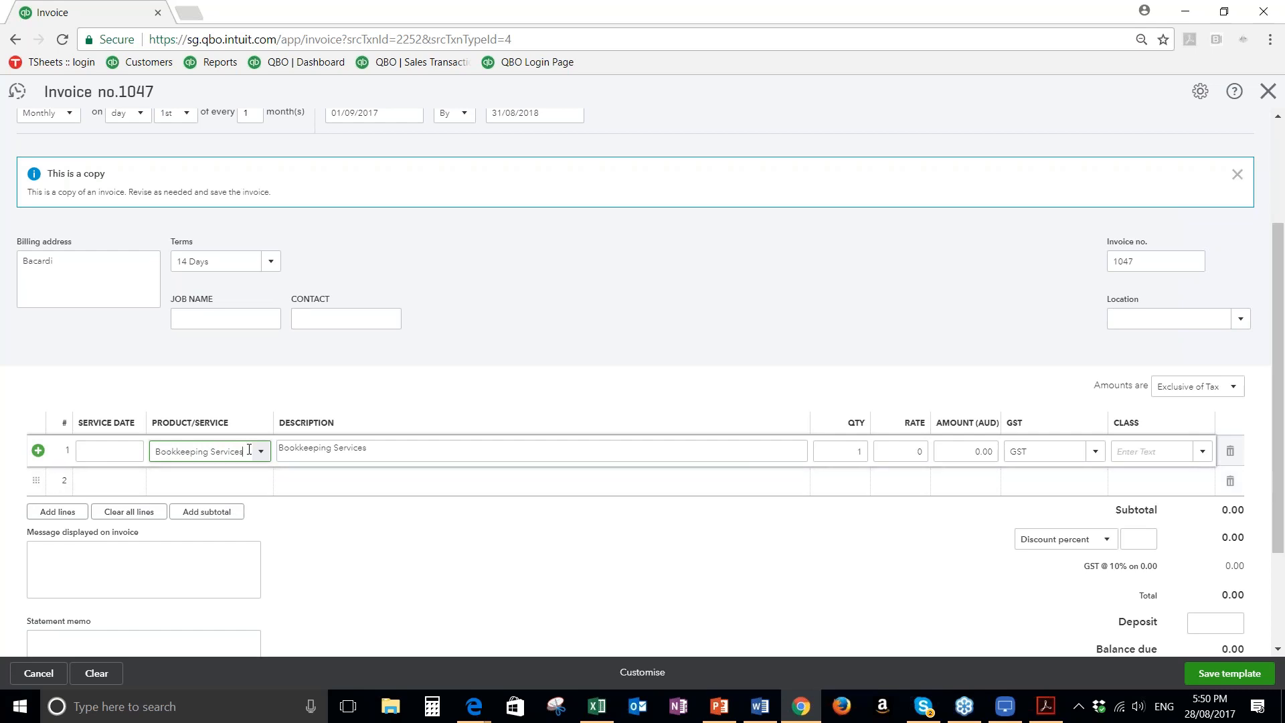
On the second invoice line, add a new service item named Hosted Website
{"action": "left_click", "coordinate": [214, 477]}
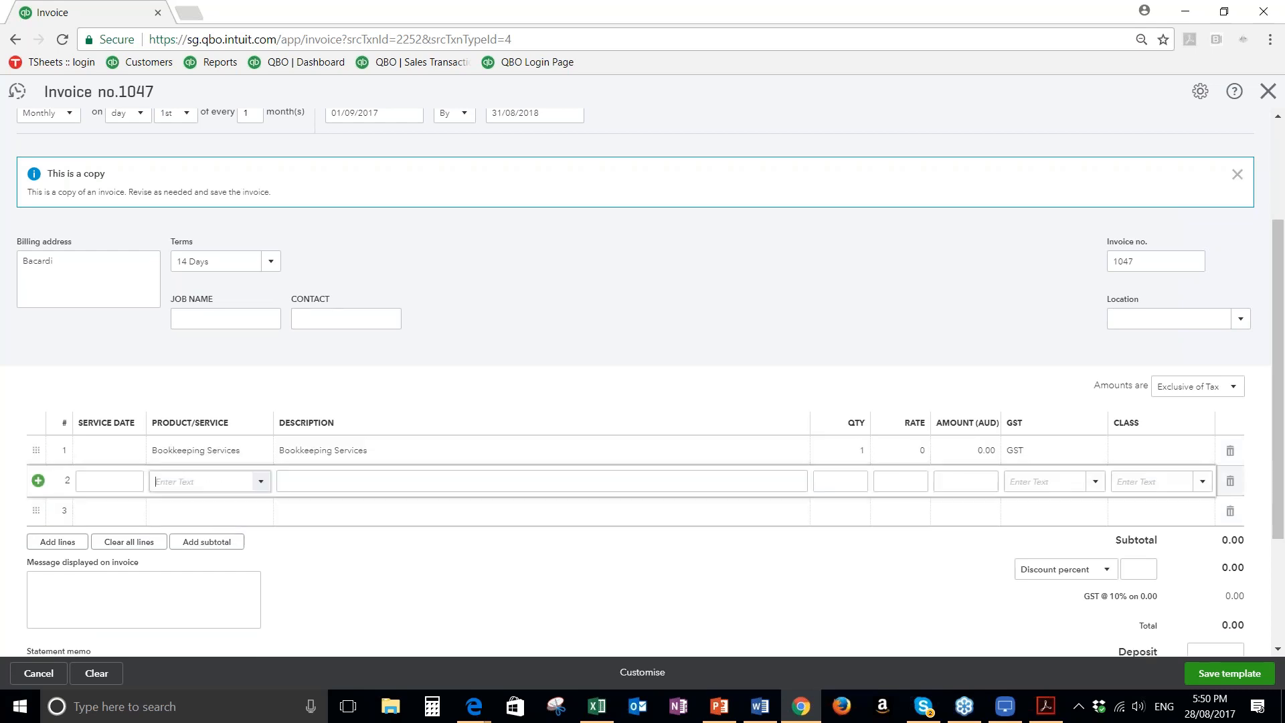
{"action": "left_click", "coordinate": [260, 481]}
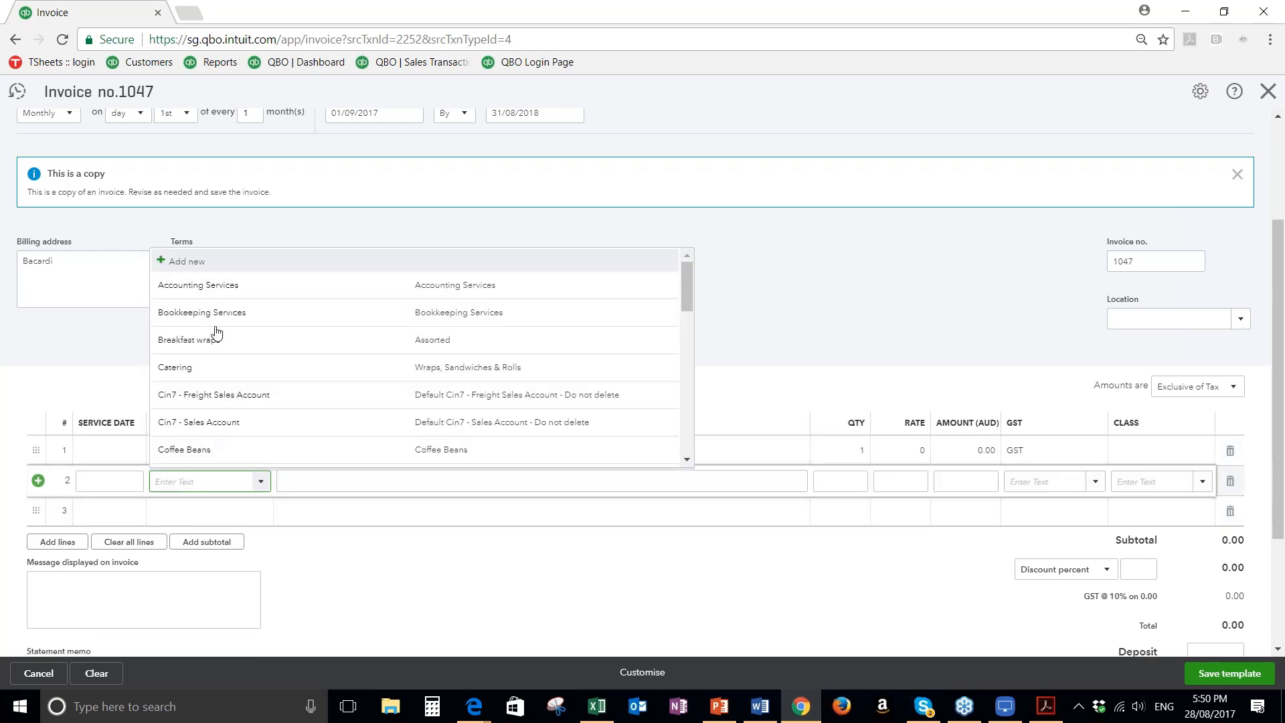
{"action": "left_click", "coordinate": [177, 263]}
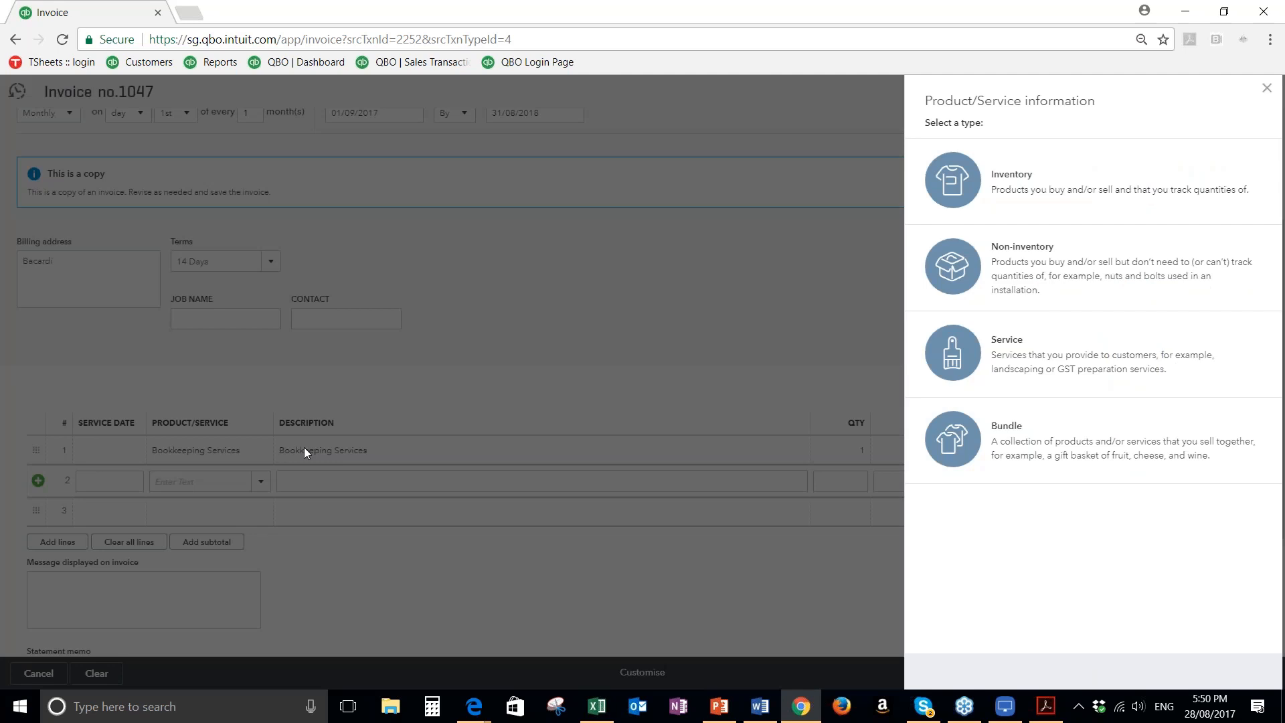
{"action": "left_click", "coordinate": [1037, 355]}
{"action": "type", "text": "Hosted W"}
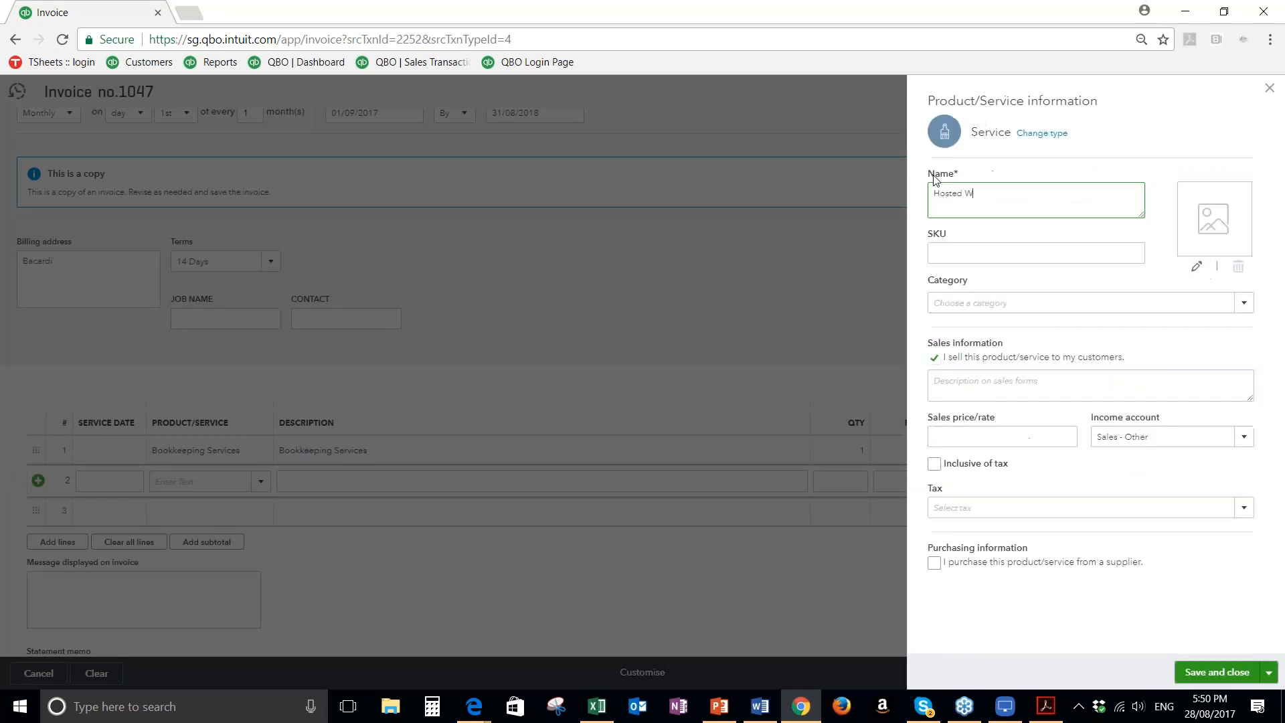
{"action": "type", "text": "Ebsite"}
Copy the service's name, Hosted Website, into its sales description and set the sales price to 150
{"action": "left_click_drag", "start_coordinate": [1013, 203], "coordinate": [899, 194]}
{"action": "key", "text": "ctrl+c"}
{"action": "left_click", "coordinate": [944, 379]}
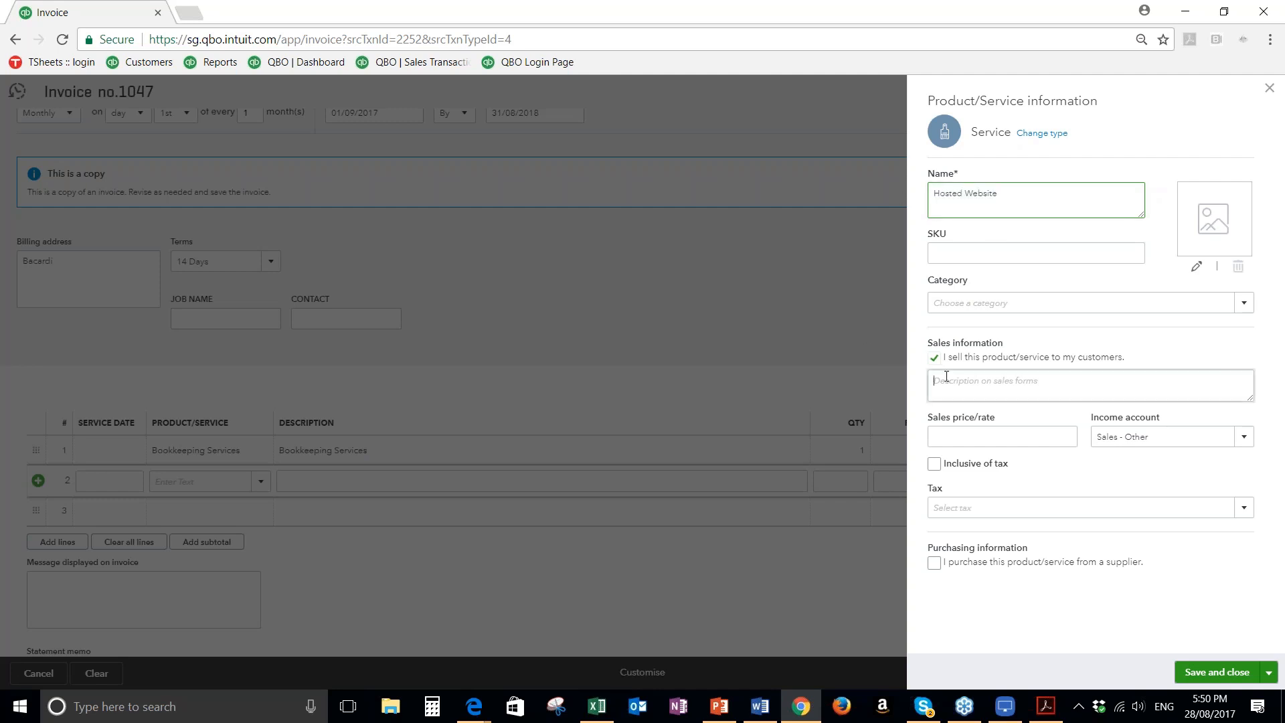
{"action": "key", "text": "ctrl+v"}
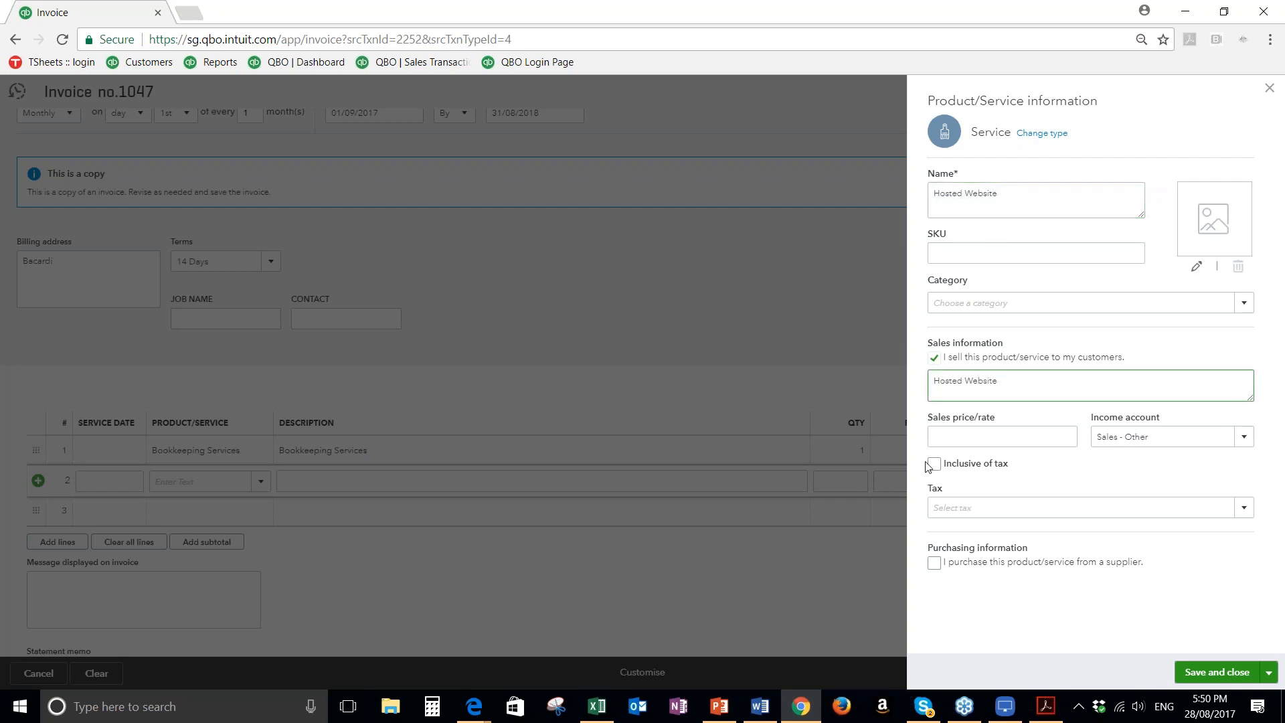
{"action": "left_click", "coordinate": [1004, 437]}
{"action": "type", "text": "15"}
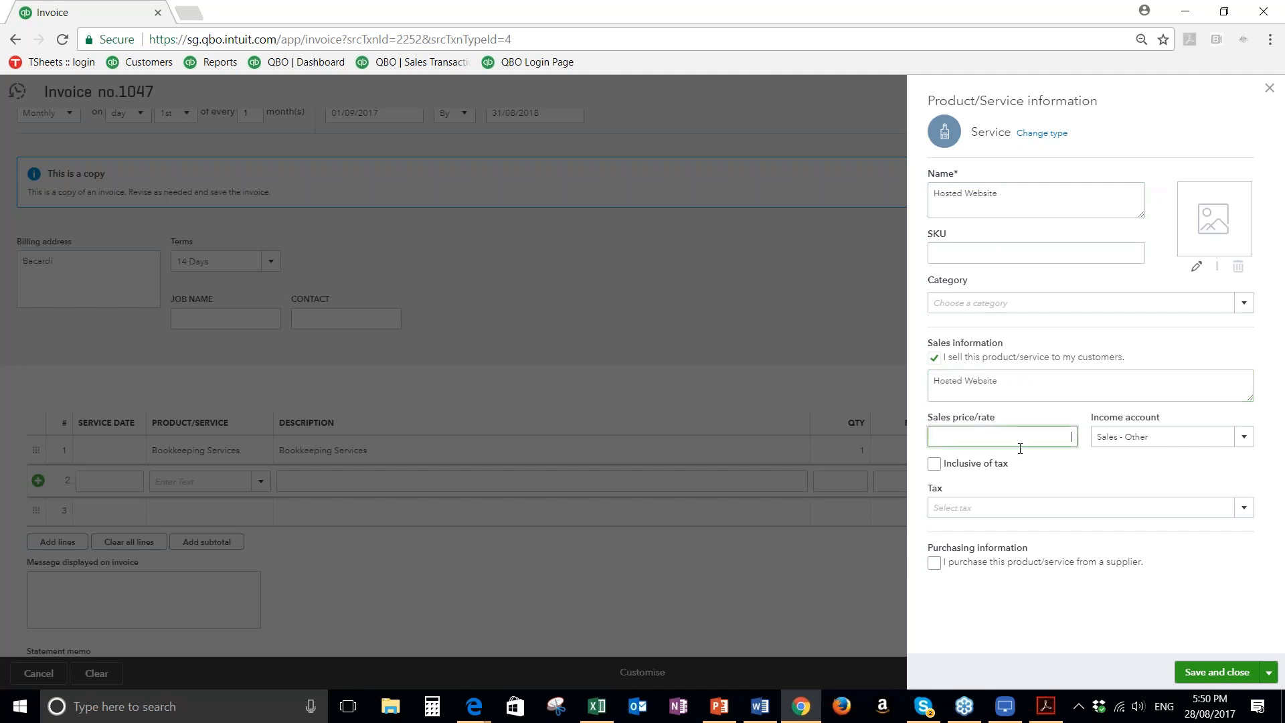
{"action": "type", "text": "0"}
{"action": "key", "text": "Tab"}
Keep Sales - Other as the income account, set the service's tax to GST, and save the new service
{"action": "left_click", "coordinate": [1219, 445]}
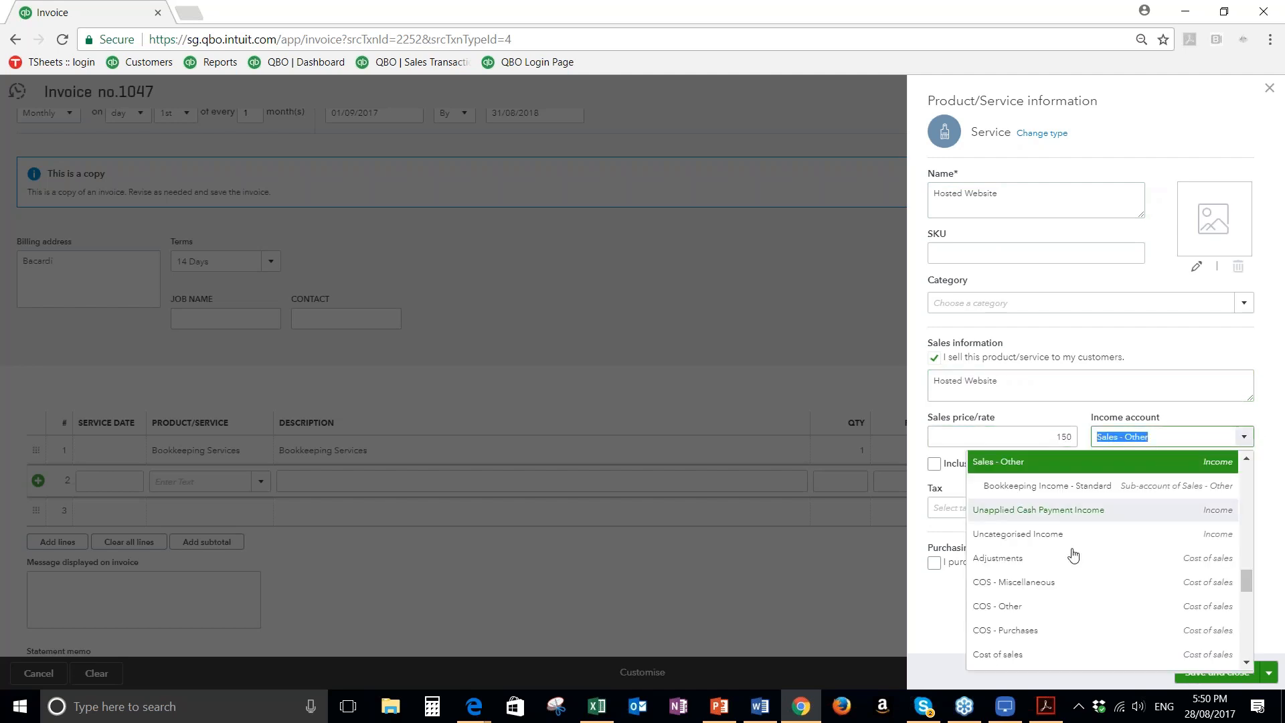
{"action": "scroll", "coordinate": [1089, 502], "scroll_direction": "up", "scroll_amount": 3}
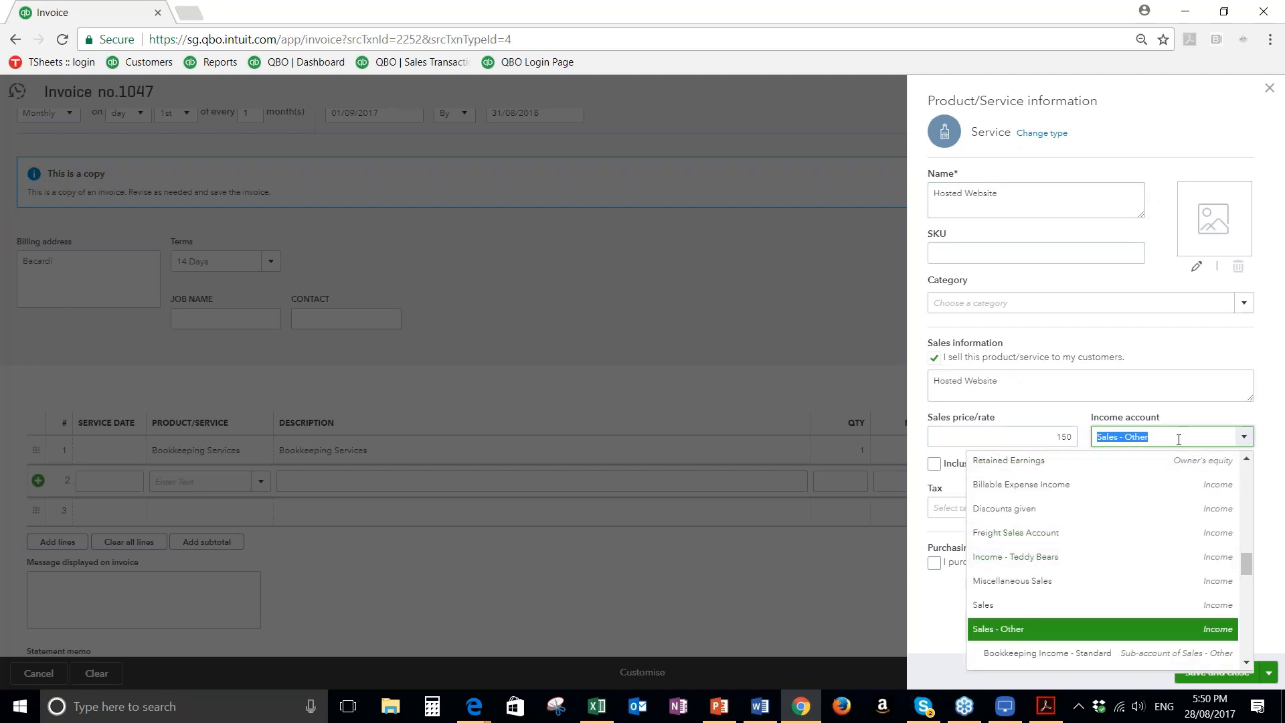
{"action": "left_click", "coordinate": [872, 483]}
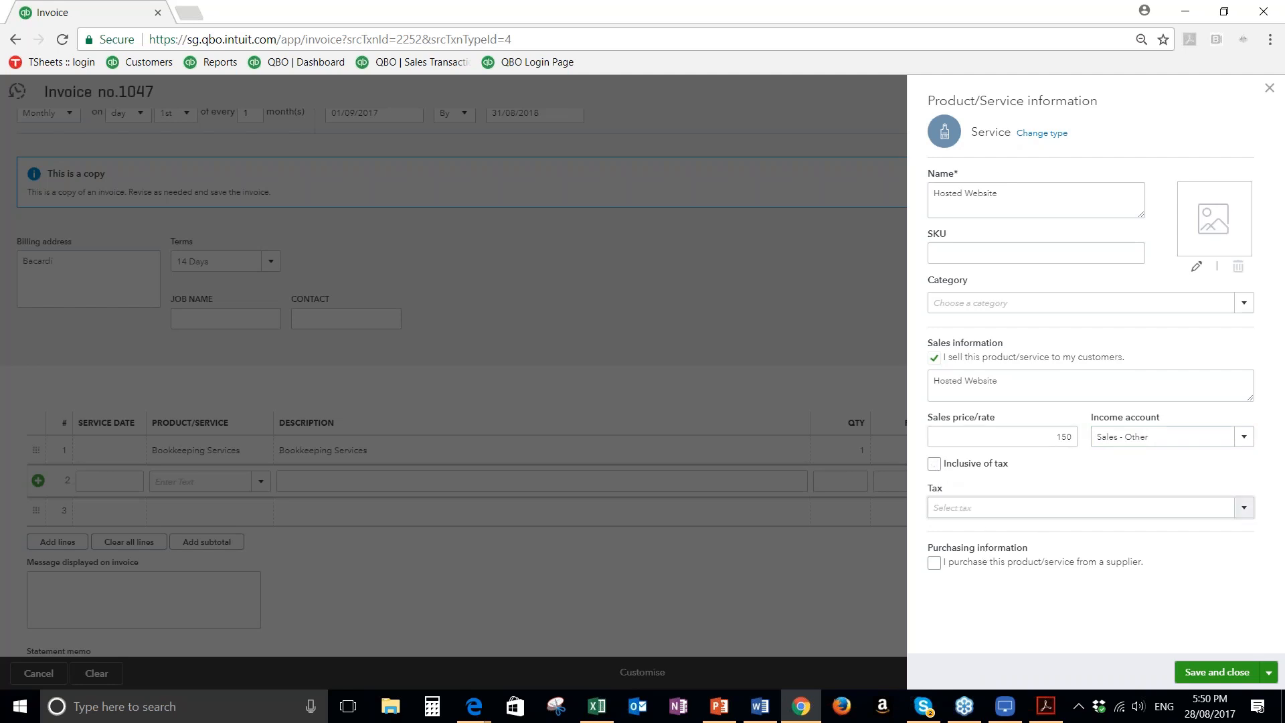
{"action": "left_click", "coordinate": [1244, 508]}
{"action": "left_click", "coordinate": [950, 632]}
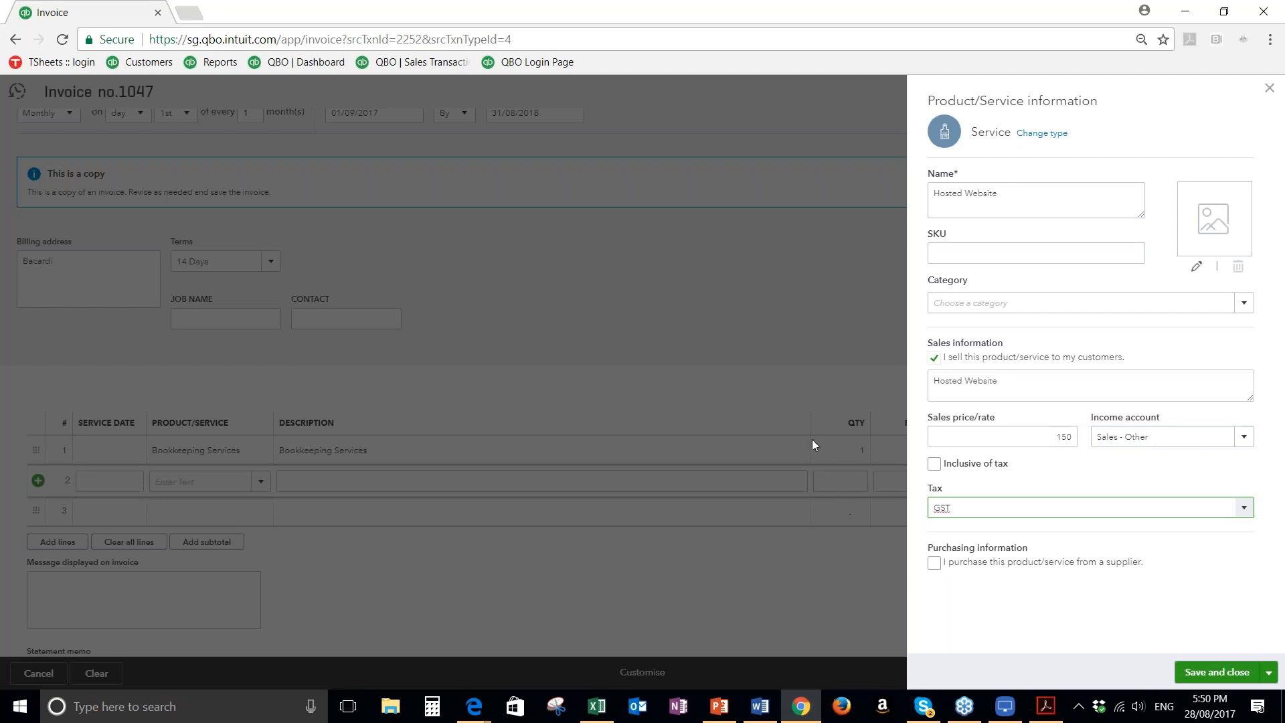
{"action": "left_click", "coordinate": [1225, 673]}
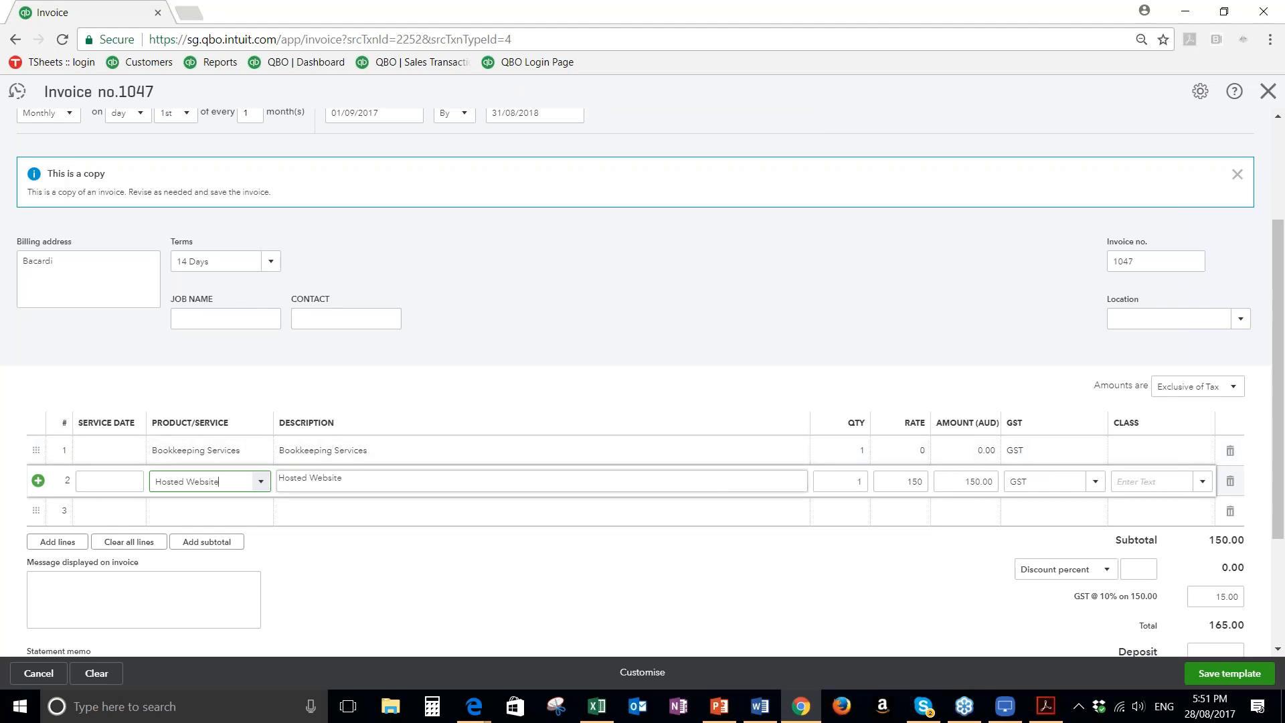
Delete the Bookkeeping Services line and enter "Thank you for your business" as the message displayed on the invoice
{"action": "left_click", "coordinate": [1231, 450]}
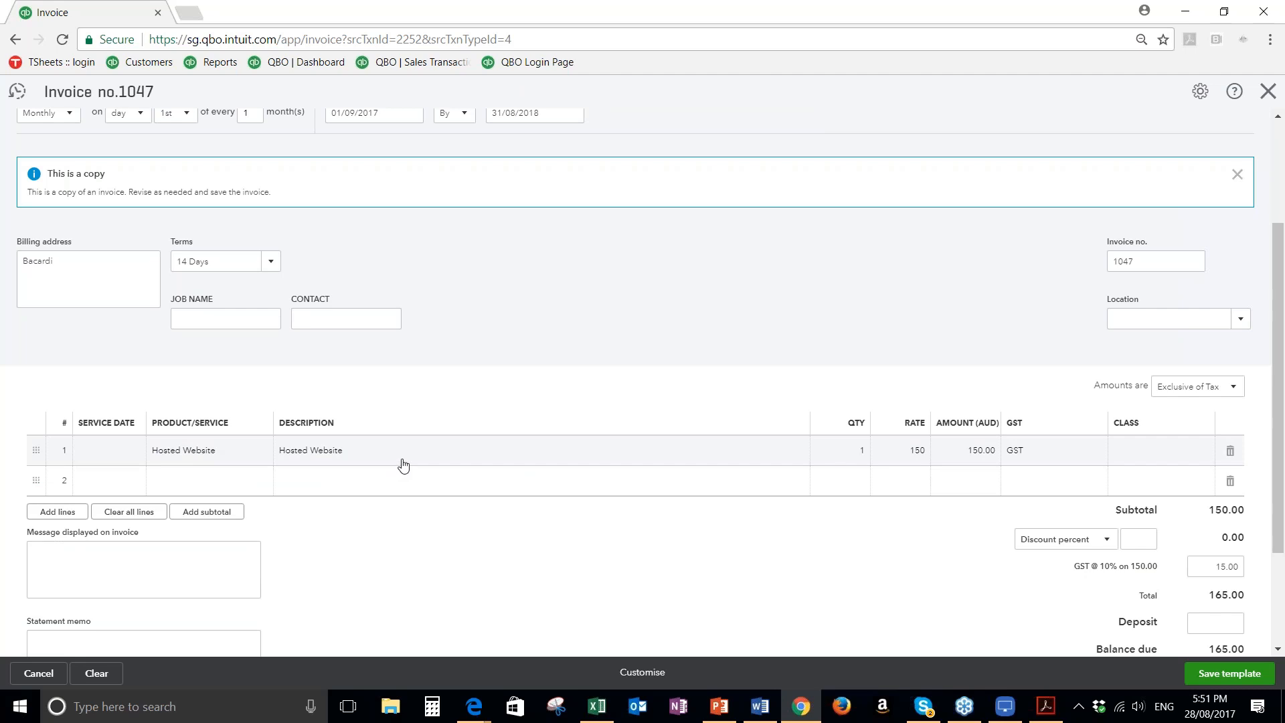
{"action": "scroll", "coordinate": [403, 464], "scroll_direction": "down", "scroll_amount": 1}
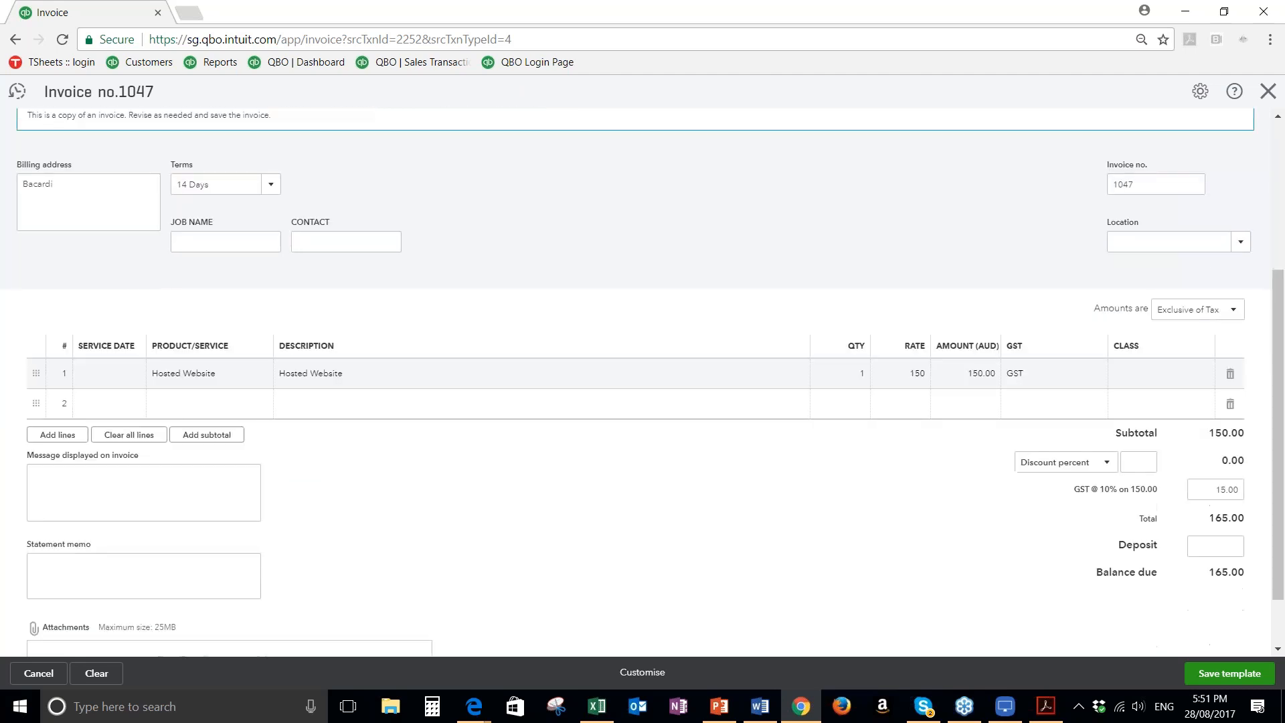
{"action": "scroll", "coordinate": [110, 588], "scroll_direction": "down", "scroll_amount": 1}
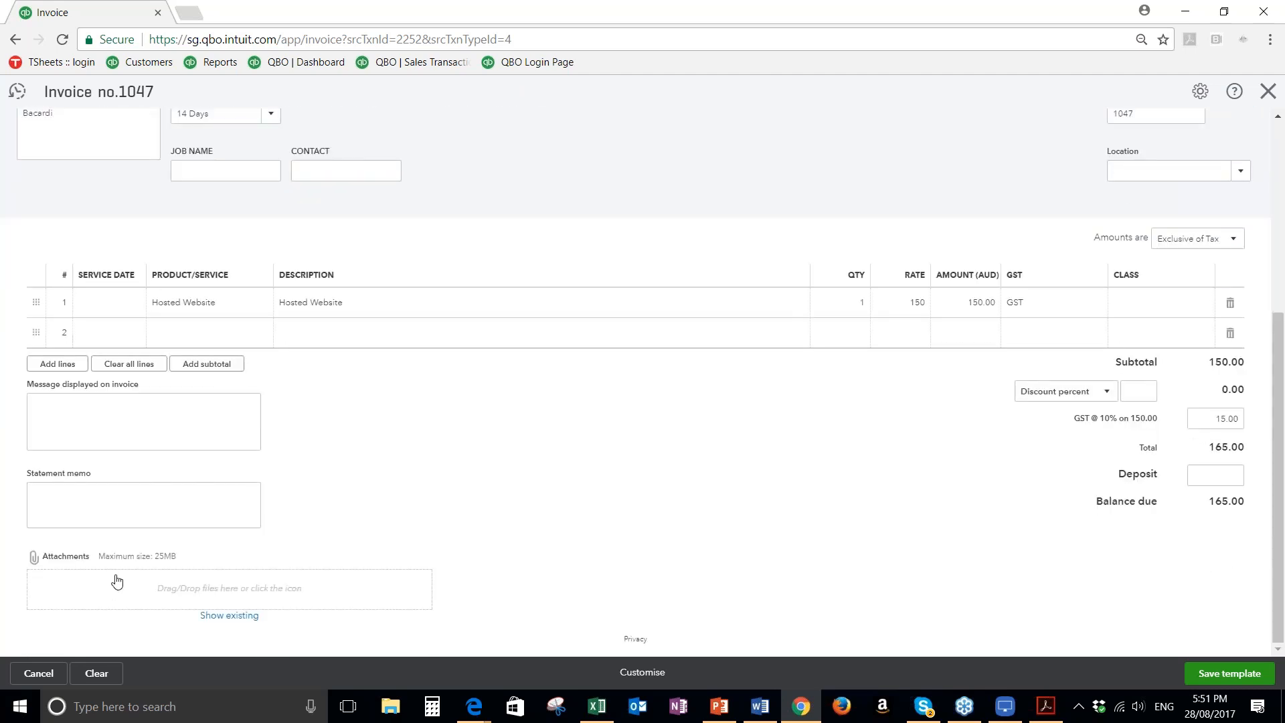
{"action": "left_click", "coordinate": [64, 414]}
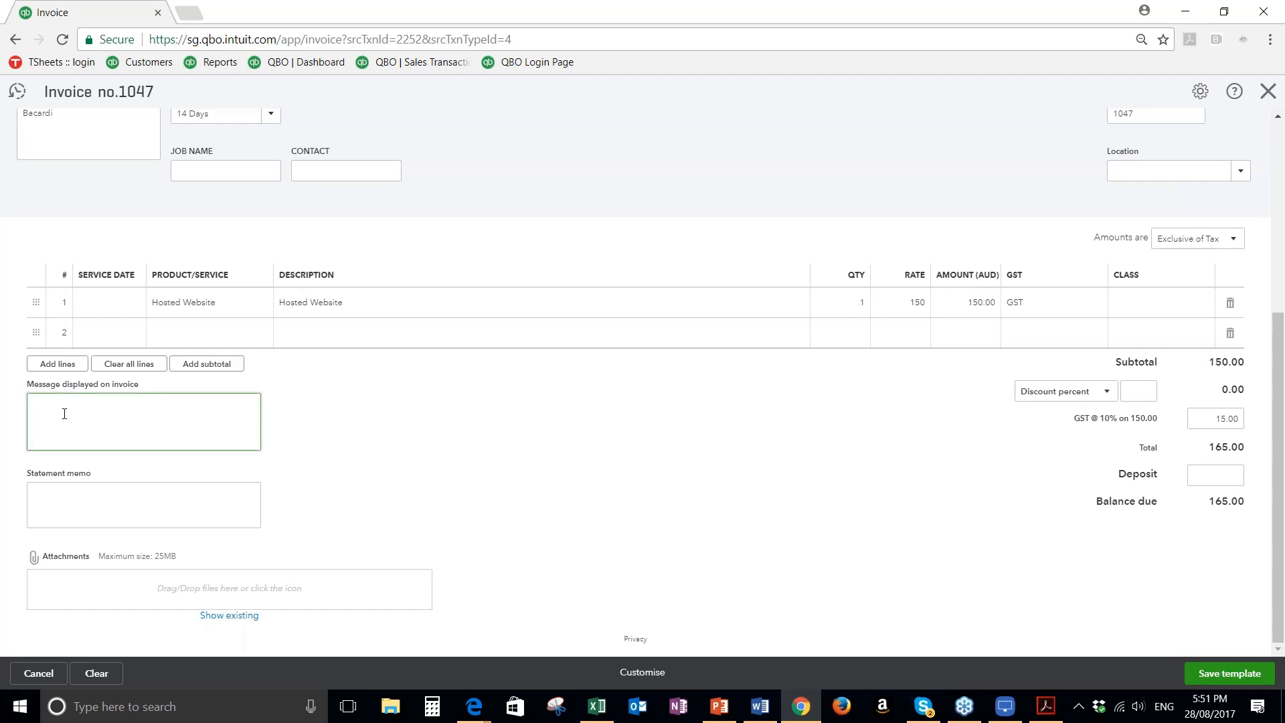
{"action": "type", "text": "Thank you for your business"}
{"action": "left_click", "coordinate": [112, 510]}
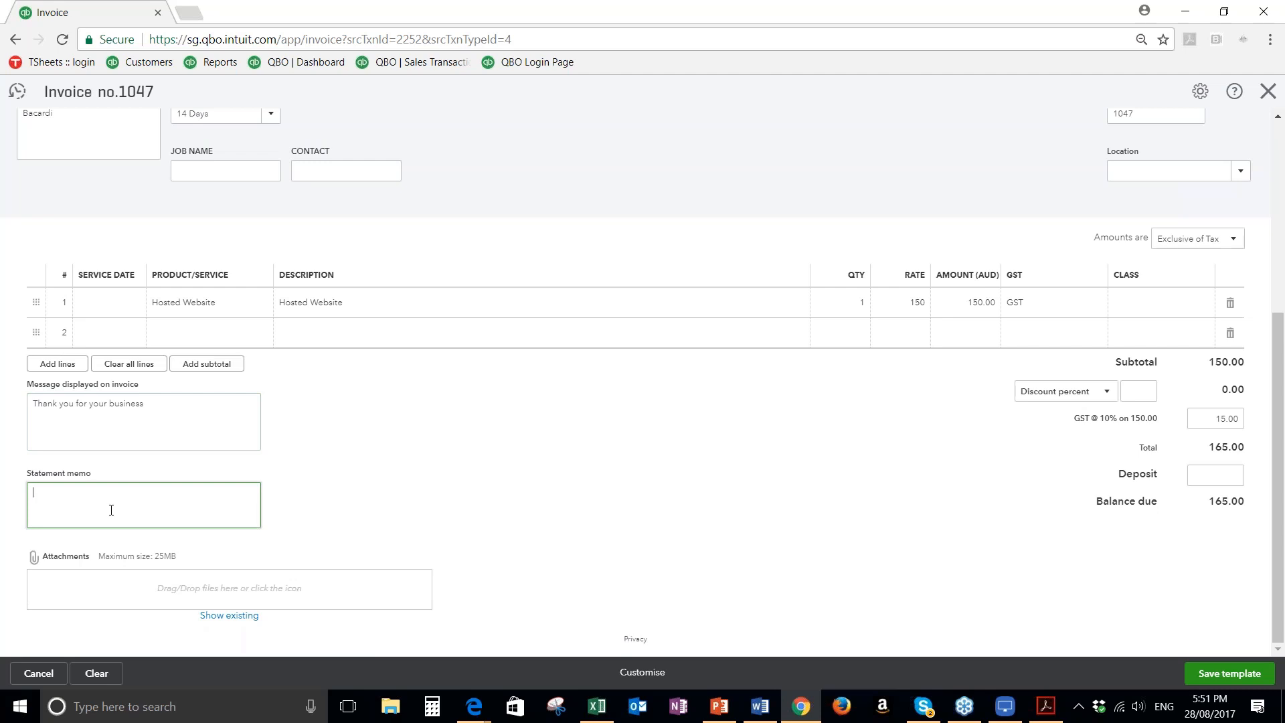
{"action": "scroll", "coordinate": [116, 505], "scroll_direction": "up", "scroll_amount": 1}
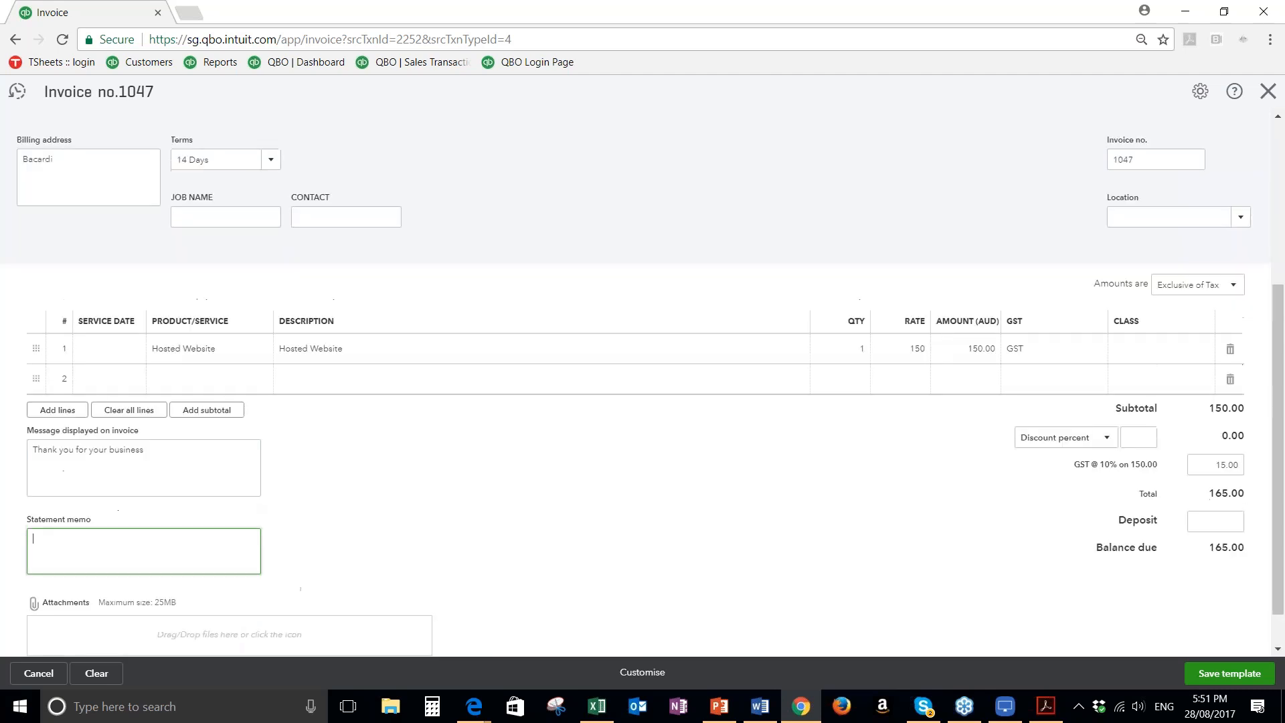
Enter "Hosted Webiste" as the statement memo on the recurring invoice template
{"action": "scroll", "coordinate": [151, 507], "scroll_direction": "up", "scroll_amount": 3}
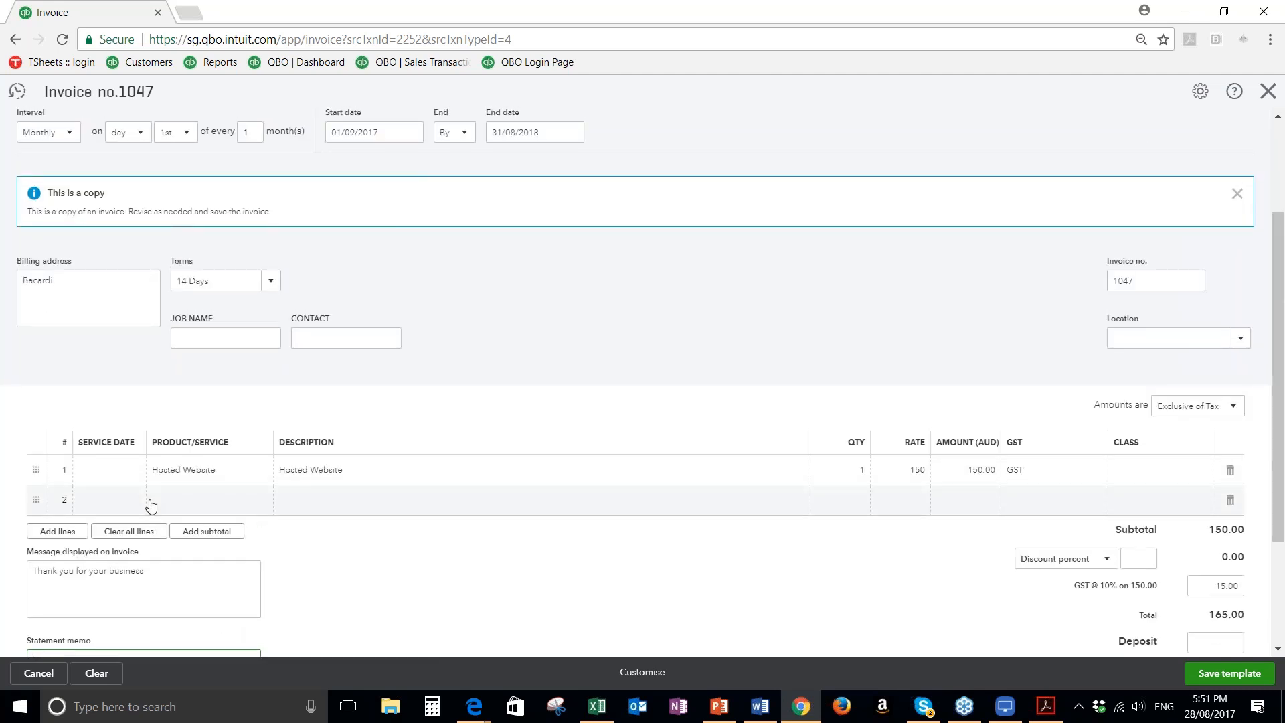
{"action": "scroll", "coordinate": [154, 505], "scroll_direction": "up", "scroll_amount": 2}
{"action": "scroll", "coordinate": [167, 500], "scroll_direction": "down", "scroll_amount": 4}
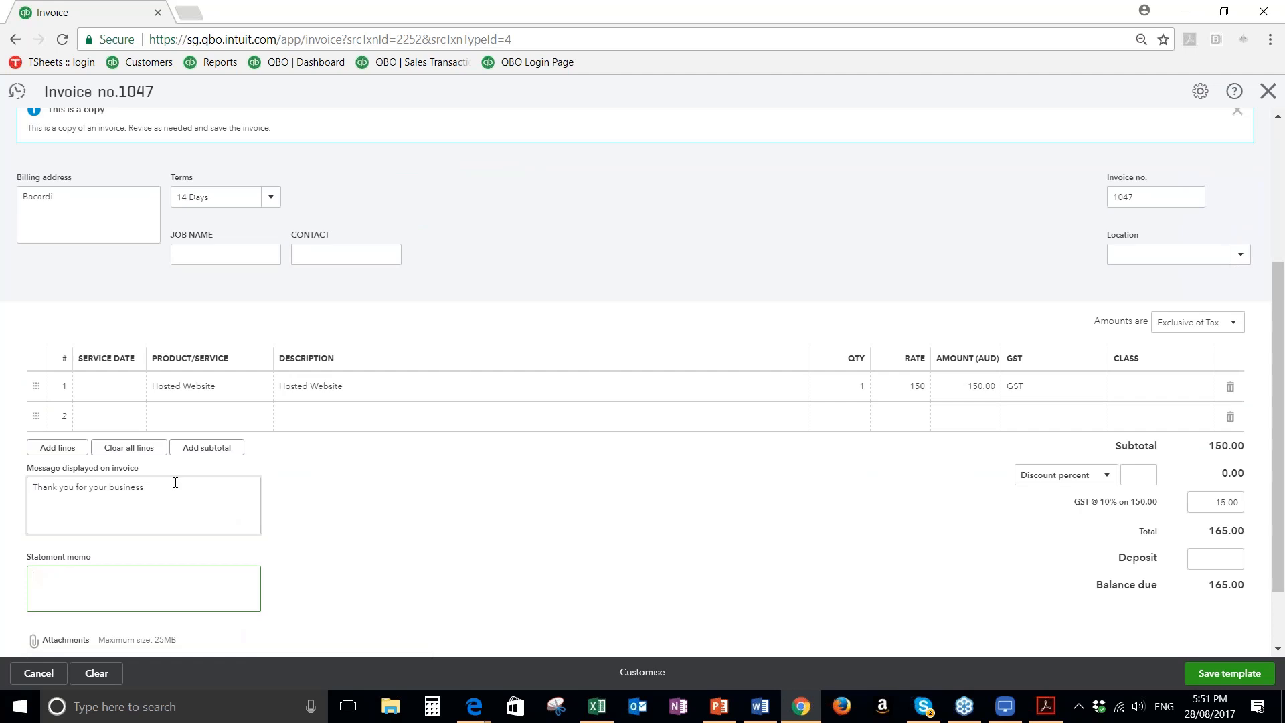
{"action": "scroll", "coordinate": [176, 483], "scroll_direction": "up", "scroll_amount": 1}
{"action": "scroll", "coordinate": [176, 483], "scroll_direction": "up", "scroll_amount": 1}
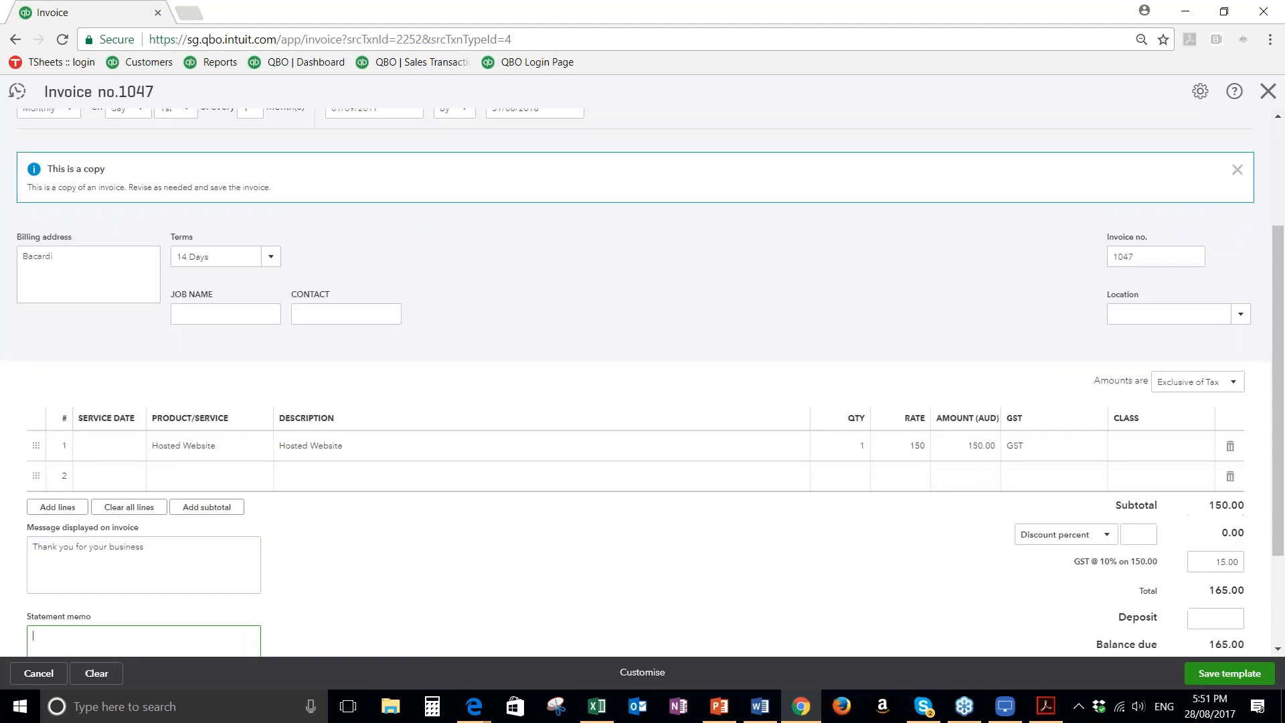
{"action": "scroll", "coordinate": [78, 575], "scroll_direction": "down", "scroll_amount": 1}
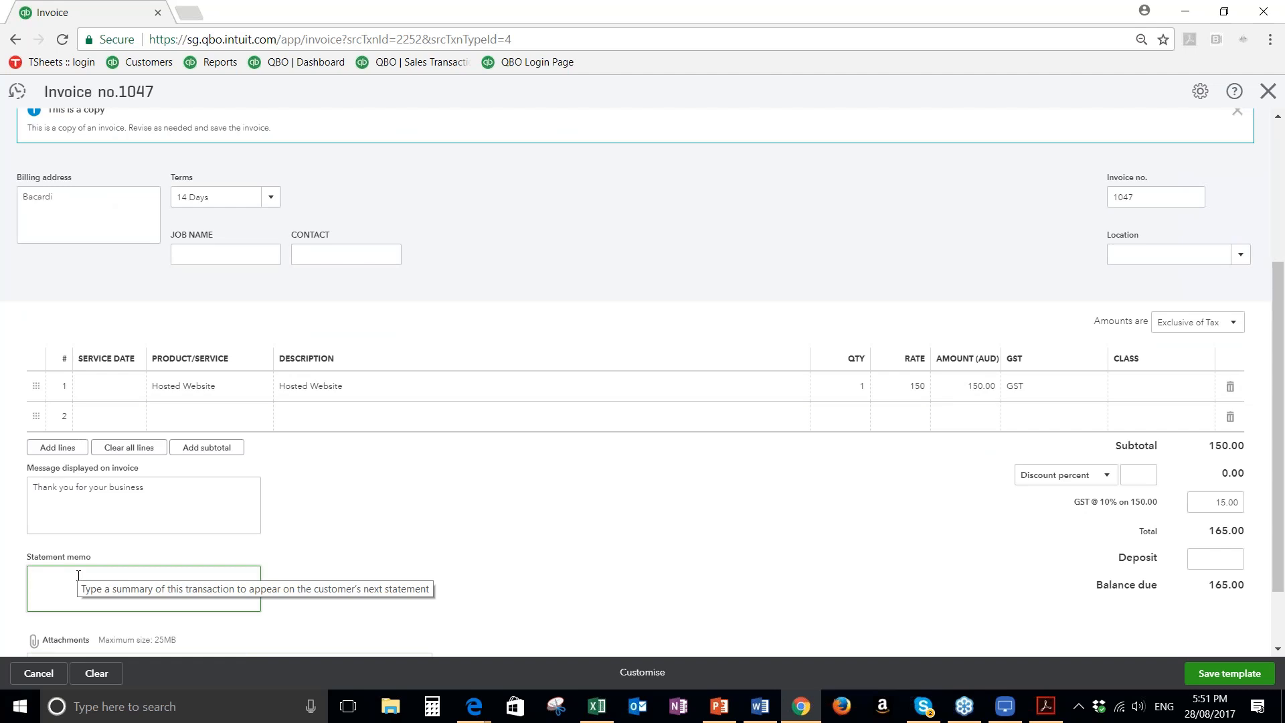
{"action": "type", "text": "Hosted Webiste"}
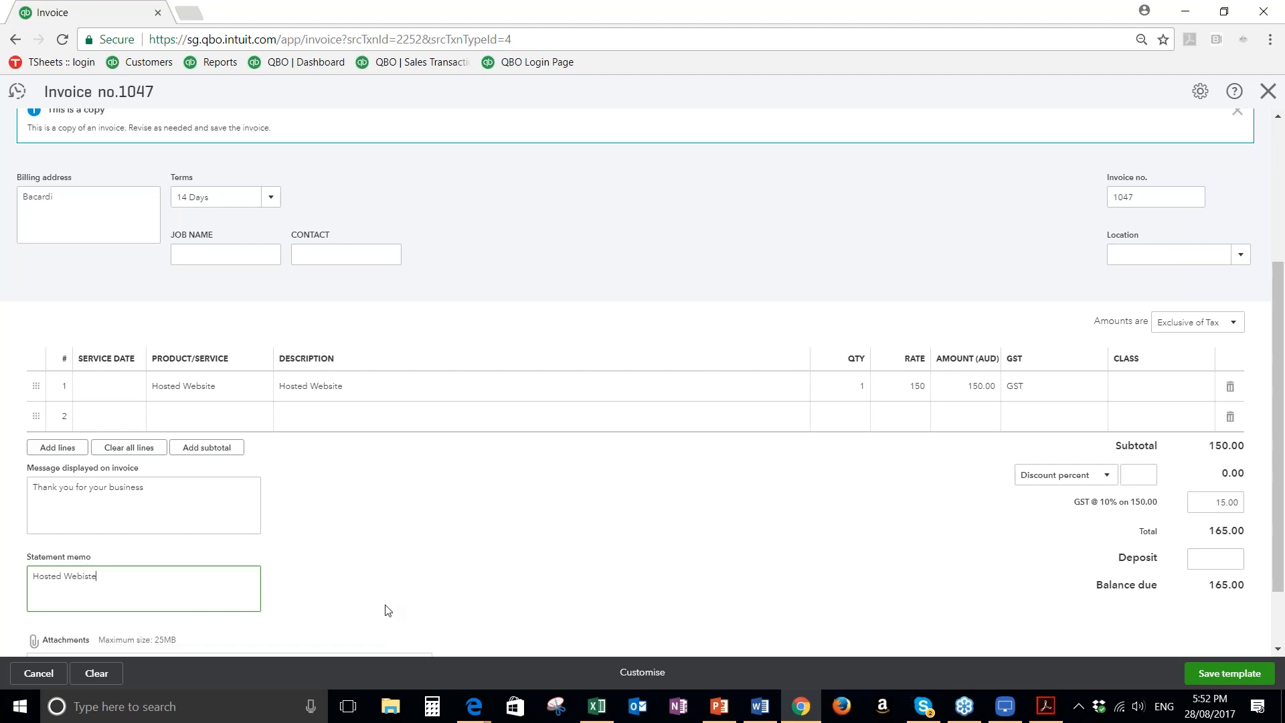
Save the recurring invoice template and close invoice 1046
{"action": "scroll", "coordinate": [385, 605], "scroll_direction": "down", "scroll_amount": 2}
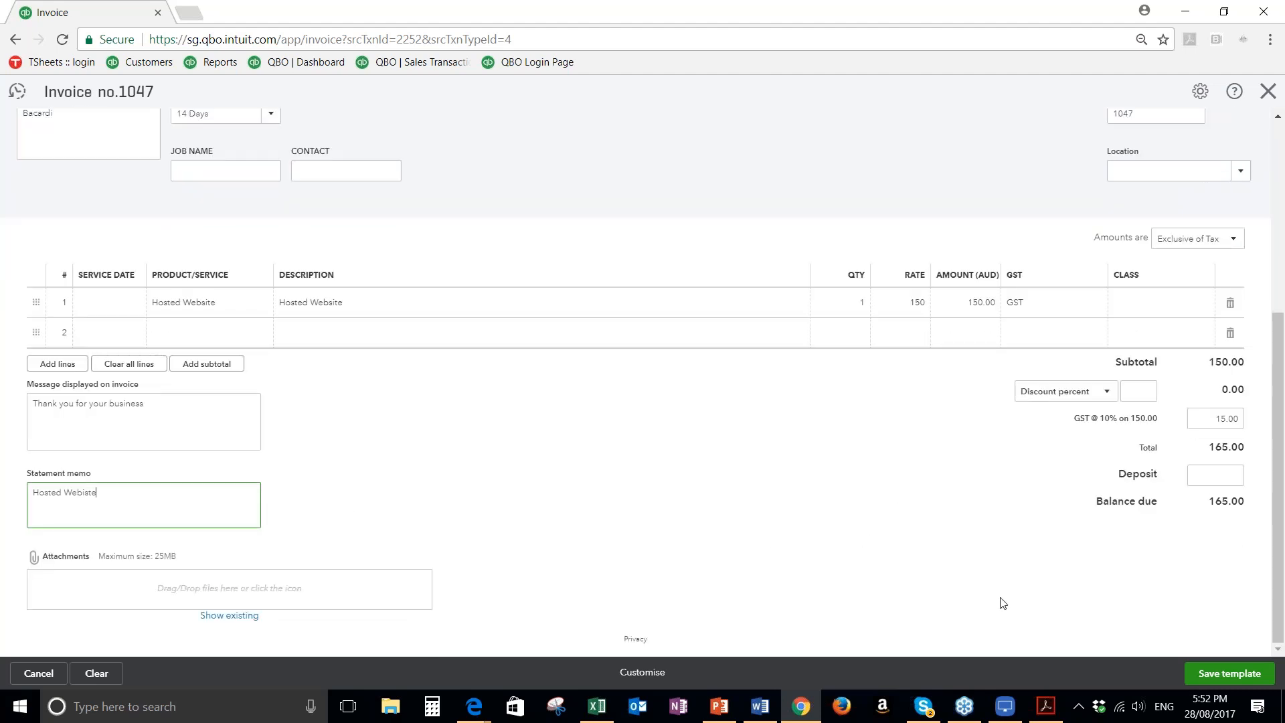
{"action": "left_click", "coordinate": [1210, 673]}
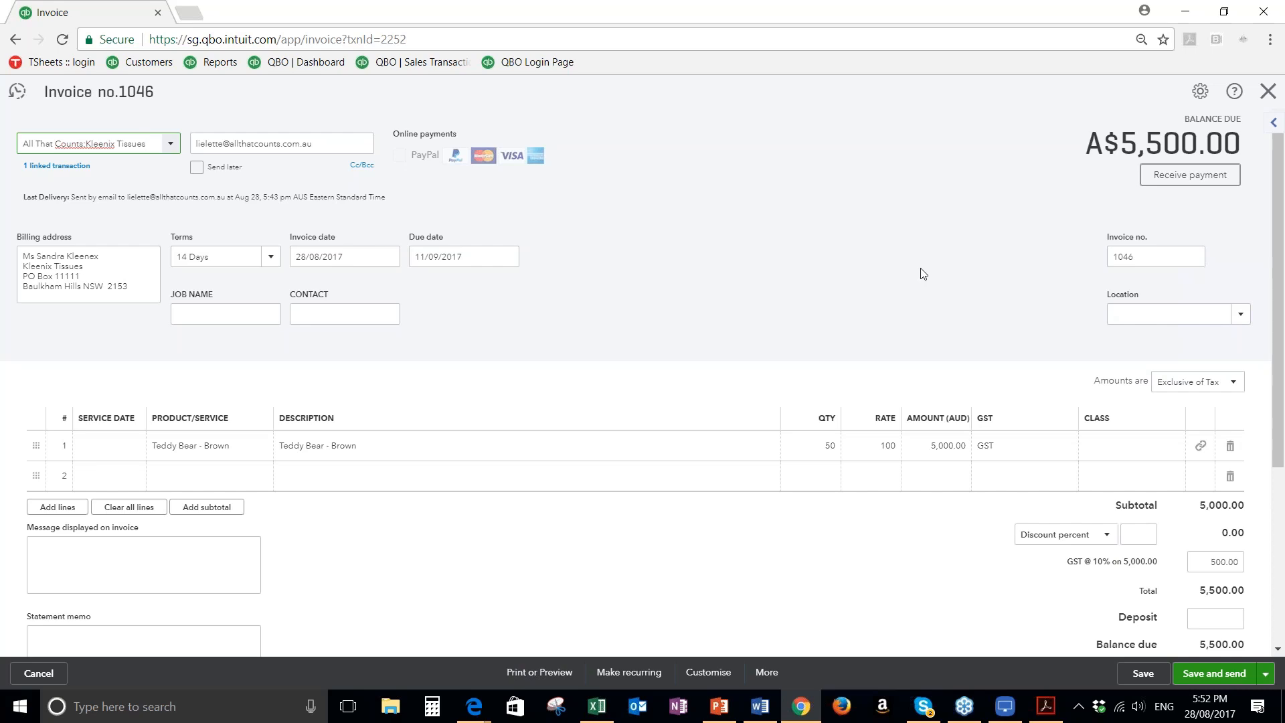
{"action": "left_click", "coordinate": [1268, 93]}
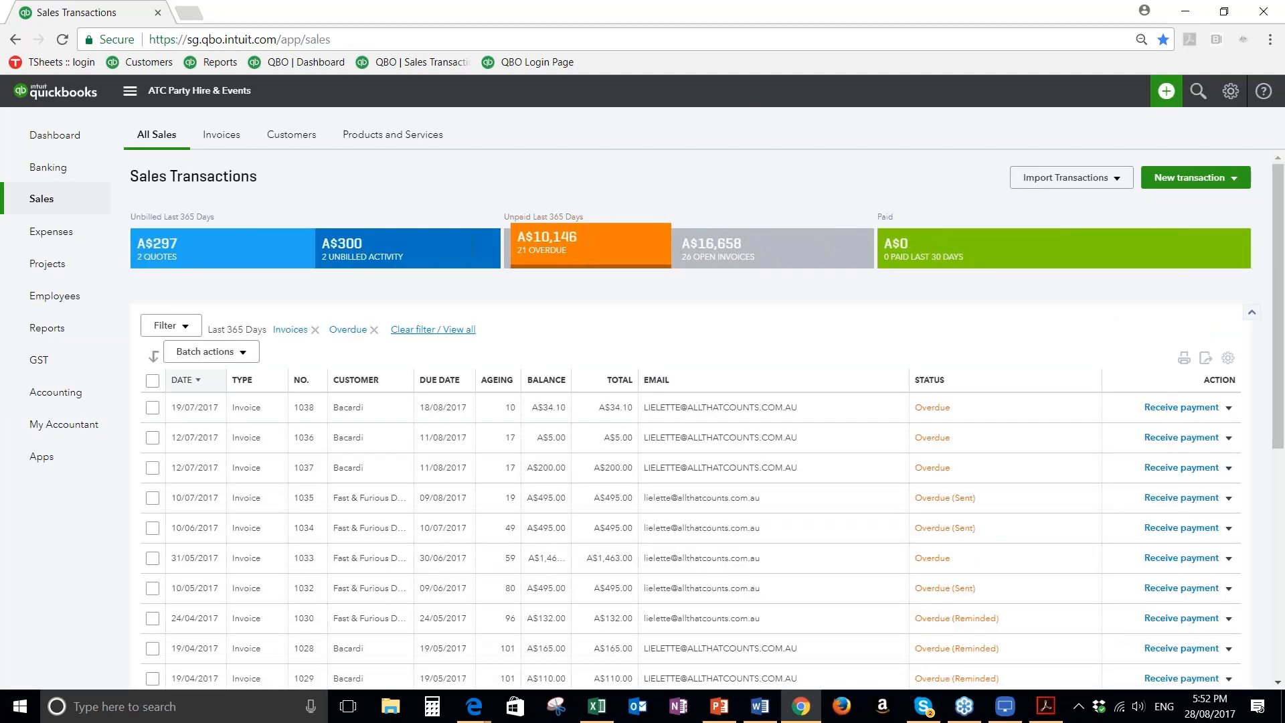
Create a new adjustment note for the sub-customer Kleenix Tissues
{"action": "left_click", "coordinate": [1166, 90]}
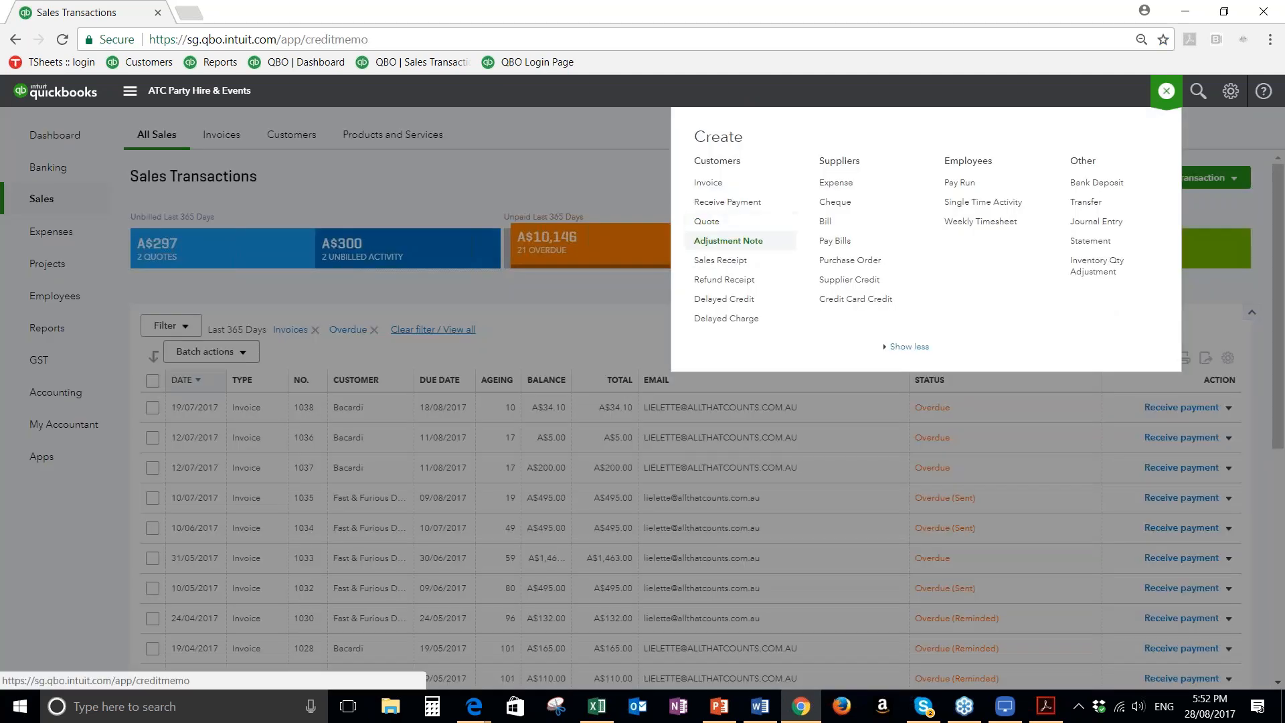
{"action": "left_click", "coordinate": [729, 241]}
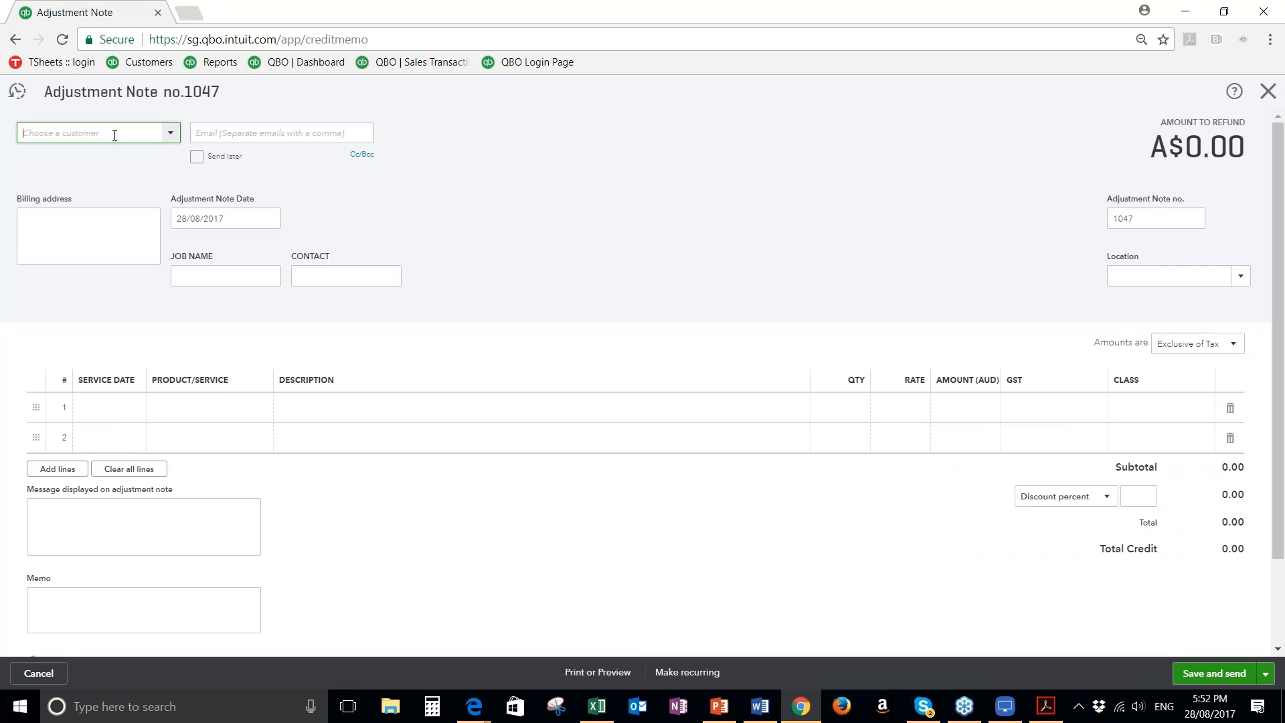
{"action": "left_click", "coordinate": [172, 137]}
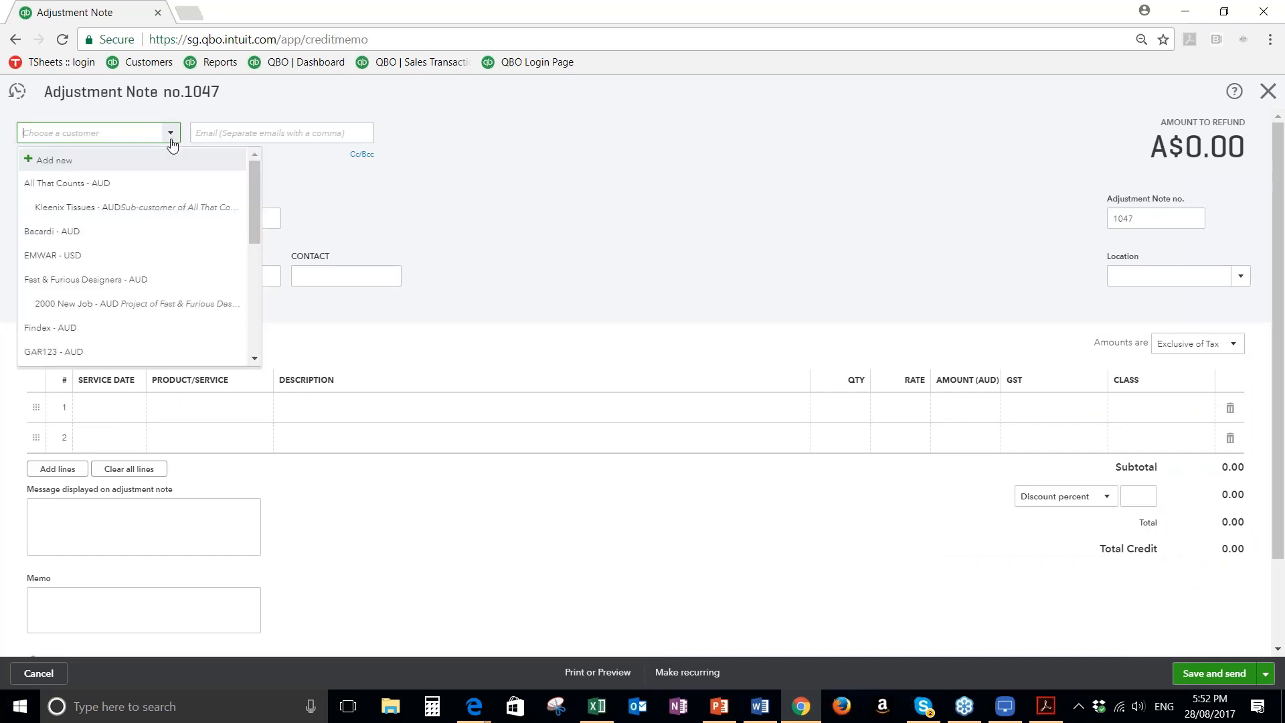
{"action": "left_click", "coordinate": [63, 207]}
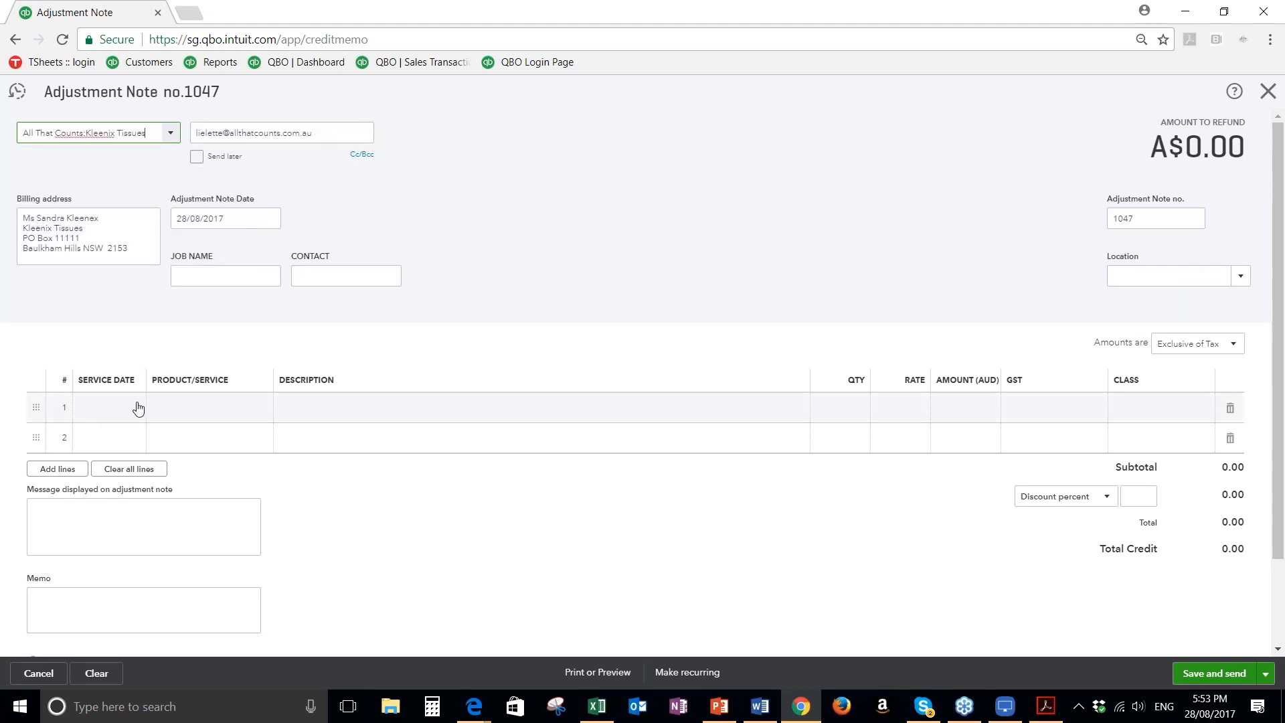
Add Teddy Bear - Brown to the adjustment note's first line with a quantity of 5
{"action": "left_click", "coordinate": [211, 403]}
{"action": "type", "text": "Teddy Bear - Brown"}
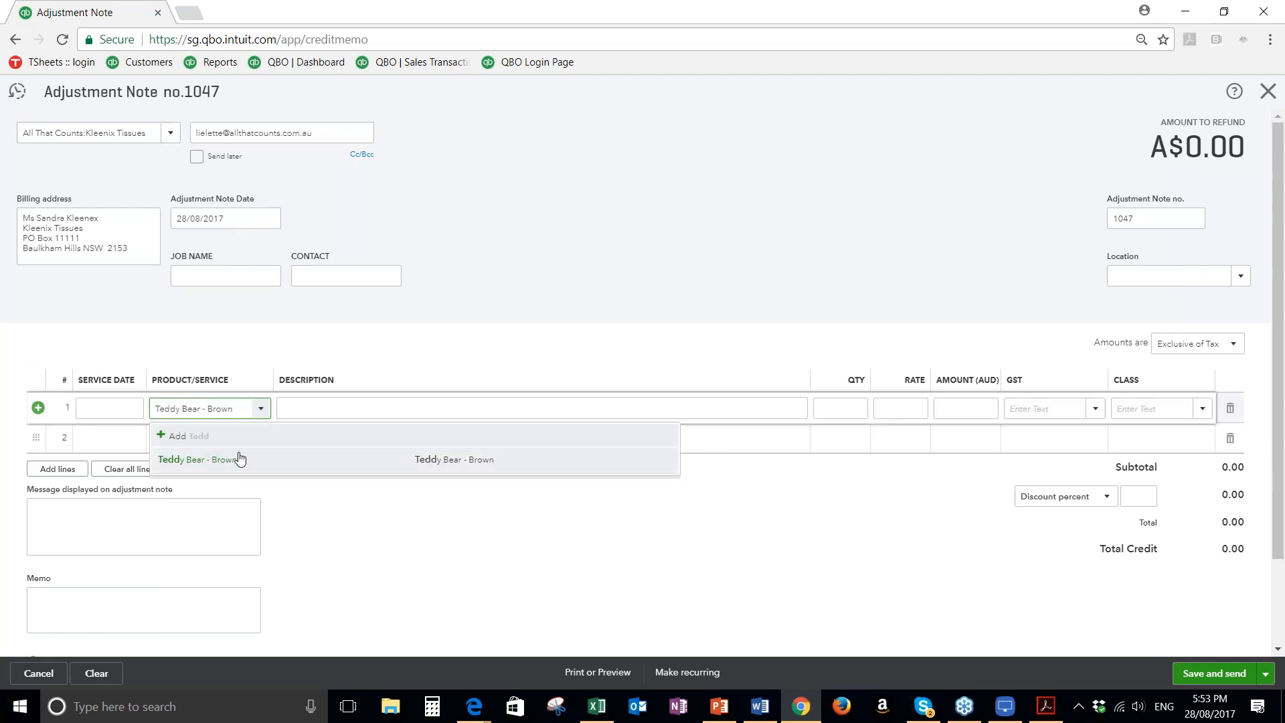
{"action": "left_click", "coordinate": [240, 458]}
{"action": "left_click", "coordinate": [842, 413]}
{"action": "type", "text": "5"}
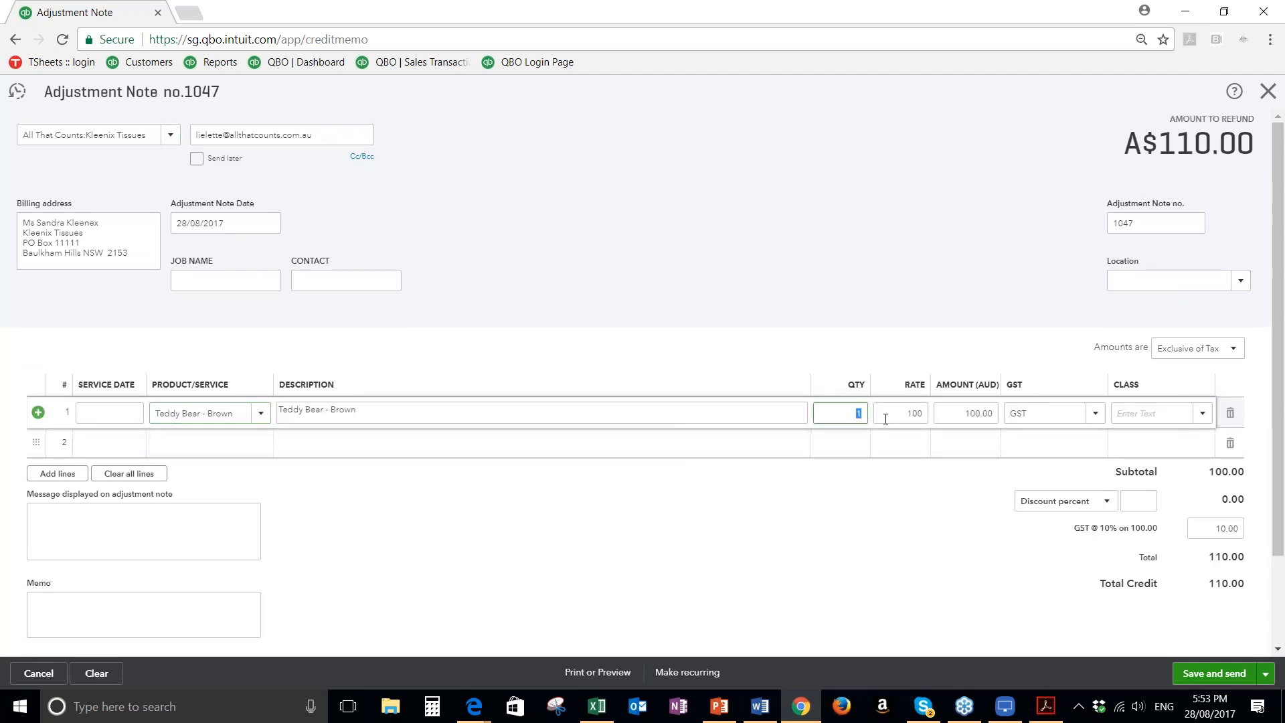
Save the adjustment note and email it to the customer
{"action": "left_click", "coordinate": [886, 415]}
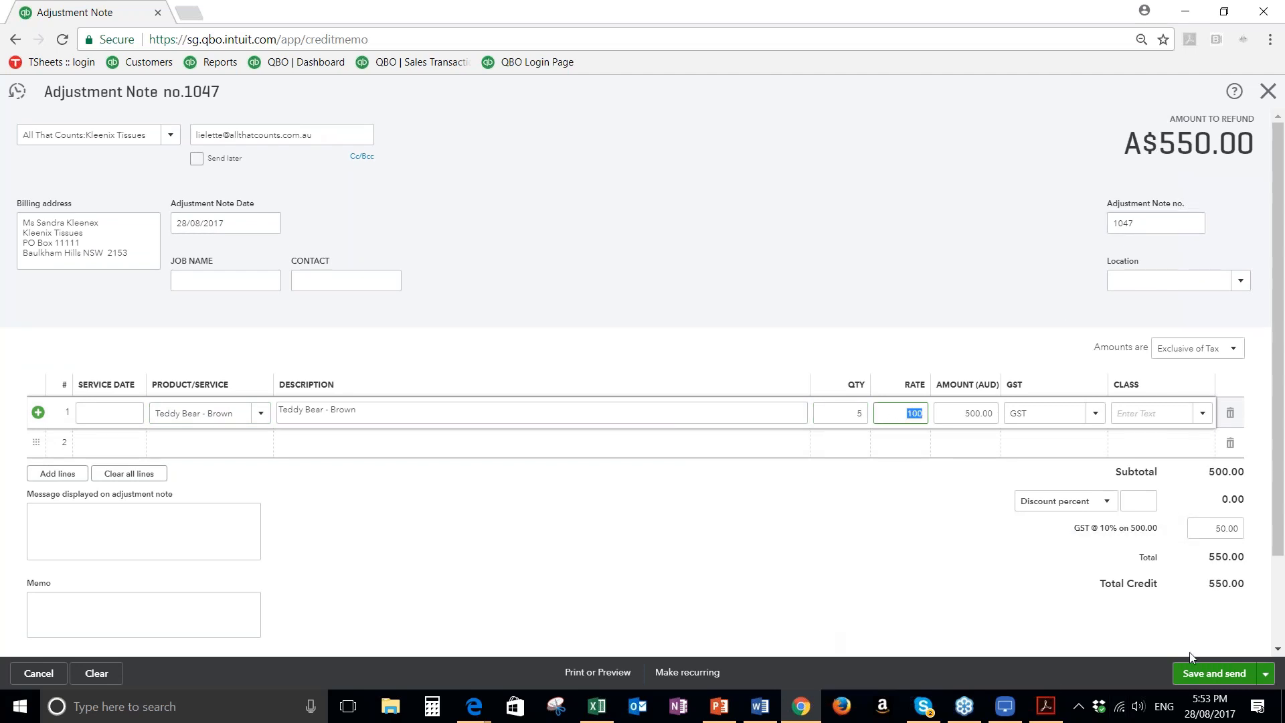
{"action": "left_click", "coordinate": [1218, 674]}
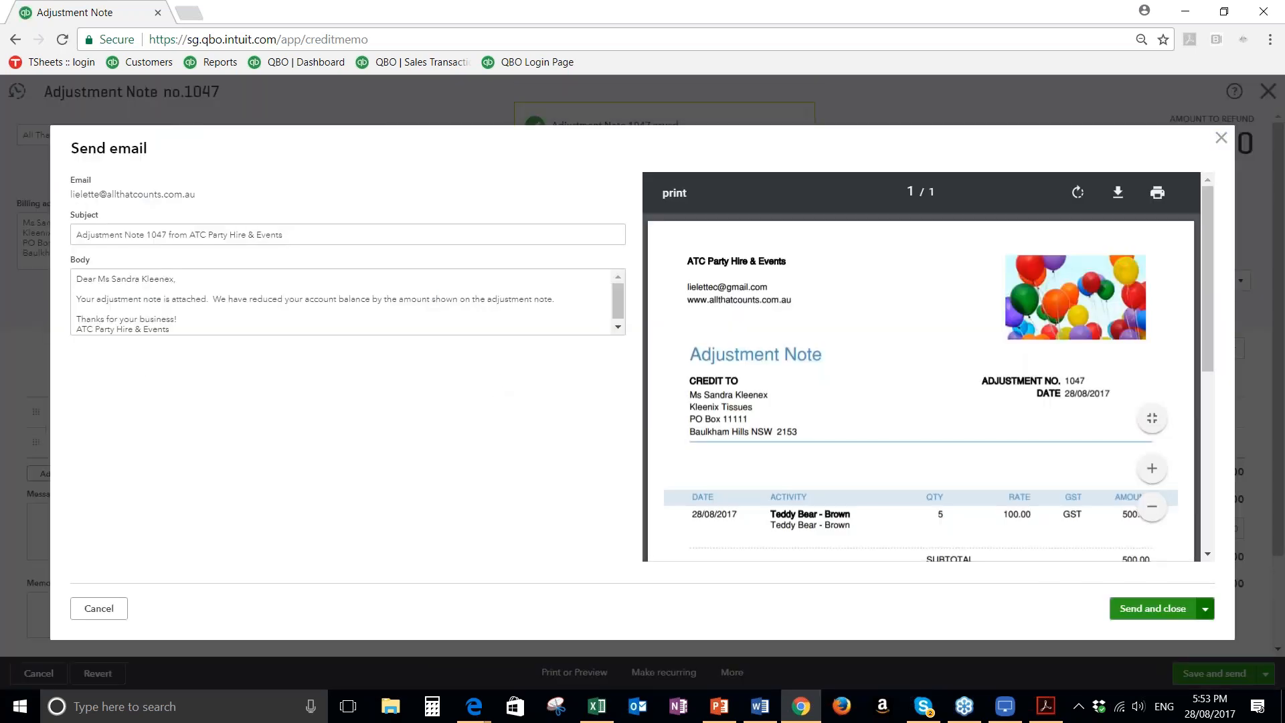
{"action": "left_click", "coordinate": [1153, 609]}
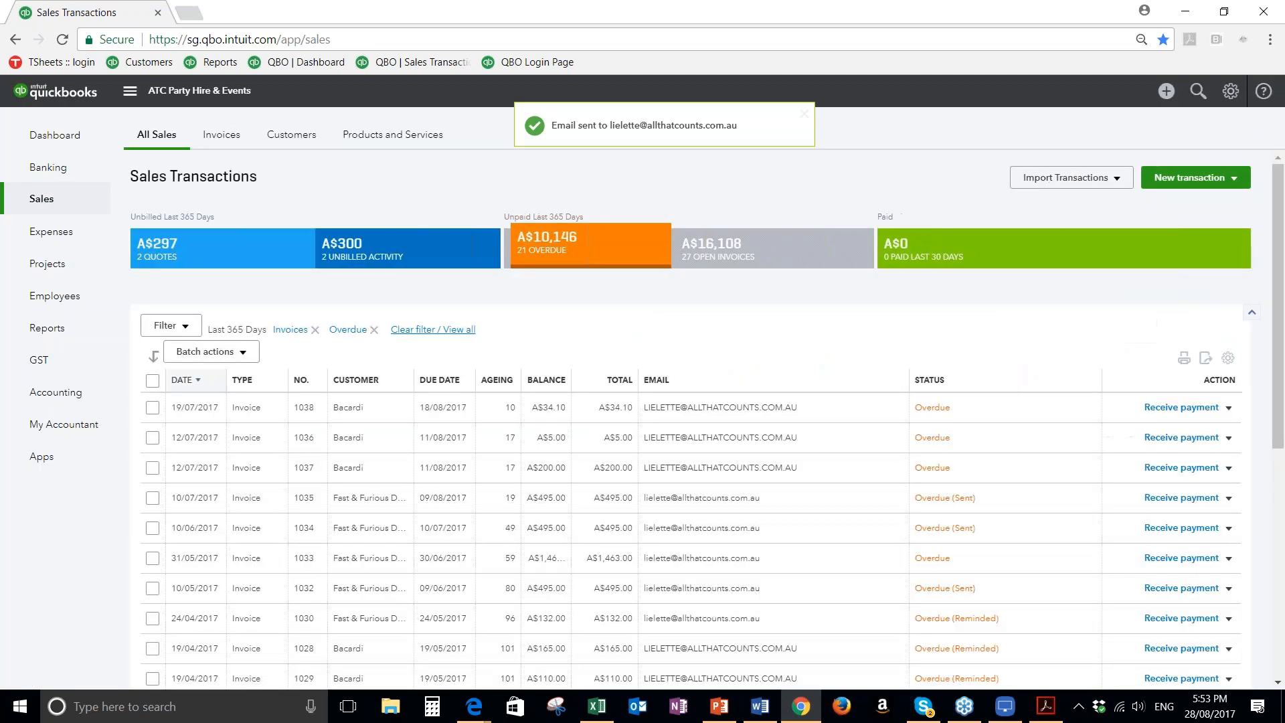
Start a new received payment for the sub-customer Kleenix Tissues
{"action": "left_click", "coordinate": [1165, 95]}
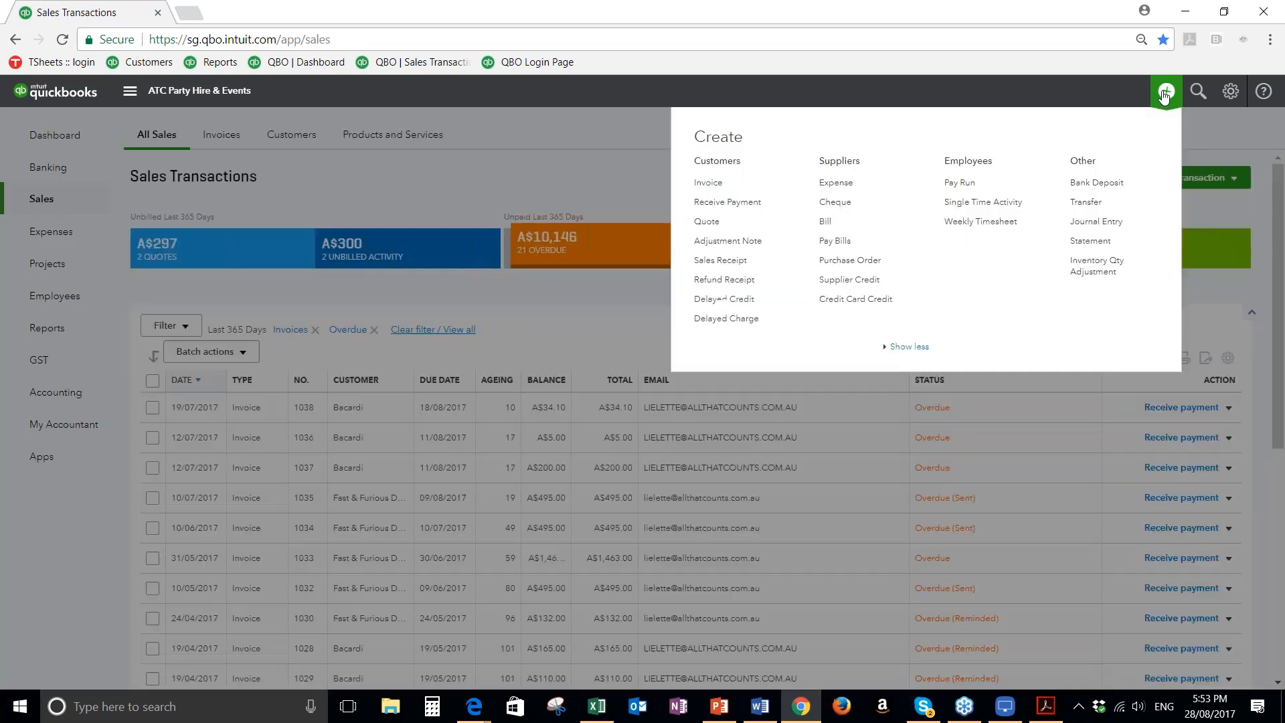
{"action": "left_click", "coordinate": [718, 204]}
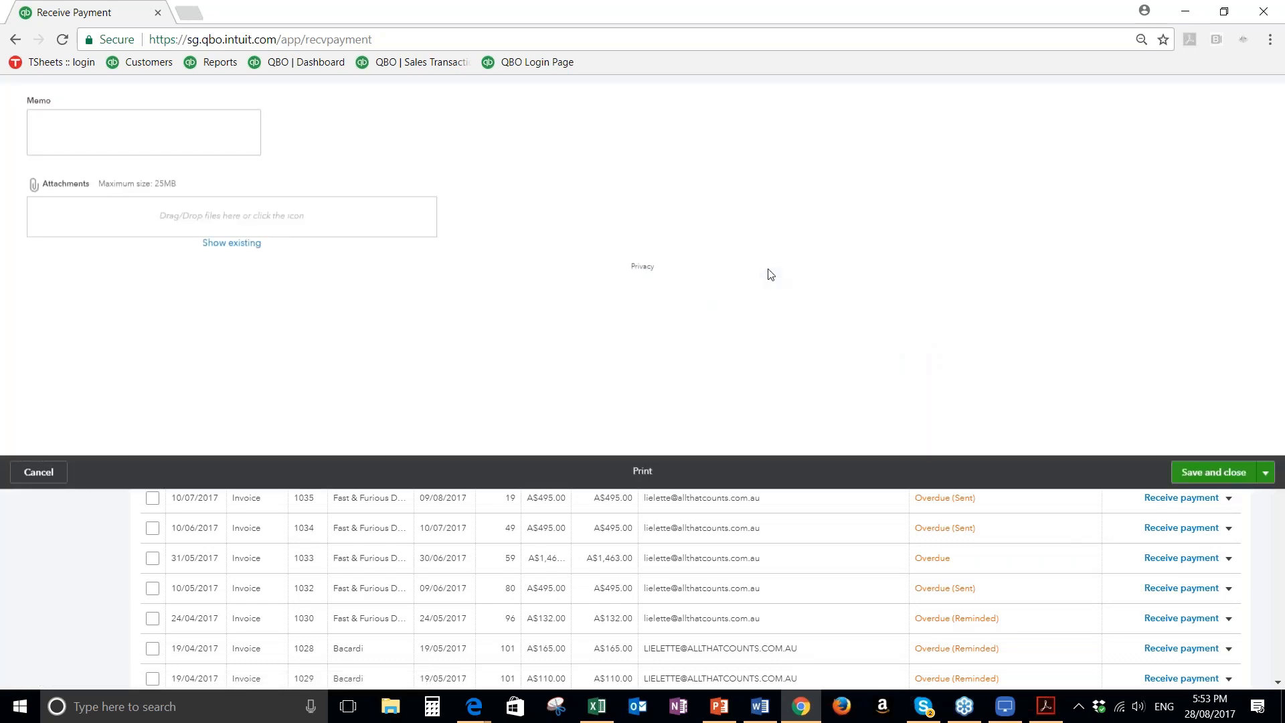
{"action": "type", "text": "ted"}
{"action": "key", "text": "BackSpace"}
{"action": "key", "text": "BackSpace"}
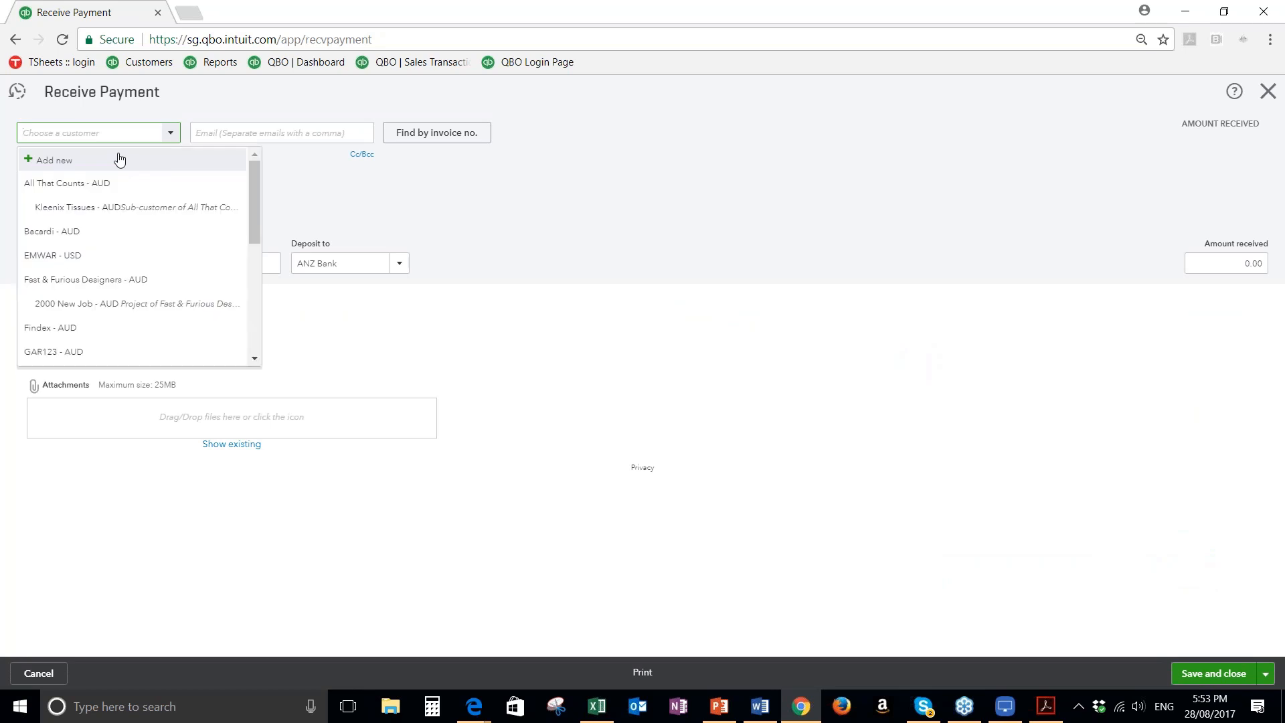
{"action": "left_click", "coordinate": [171, 213]}
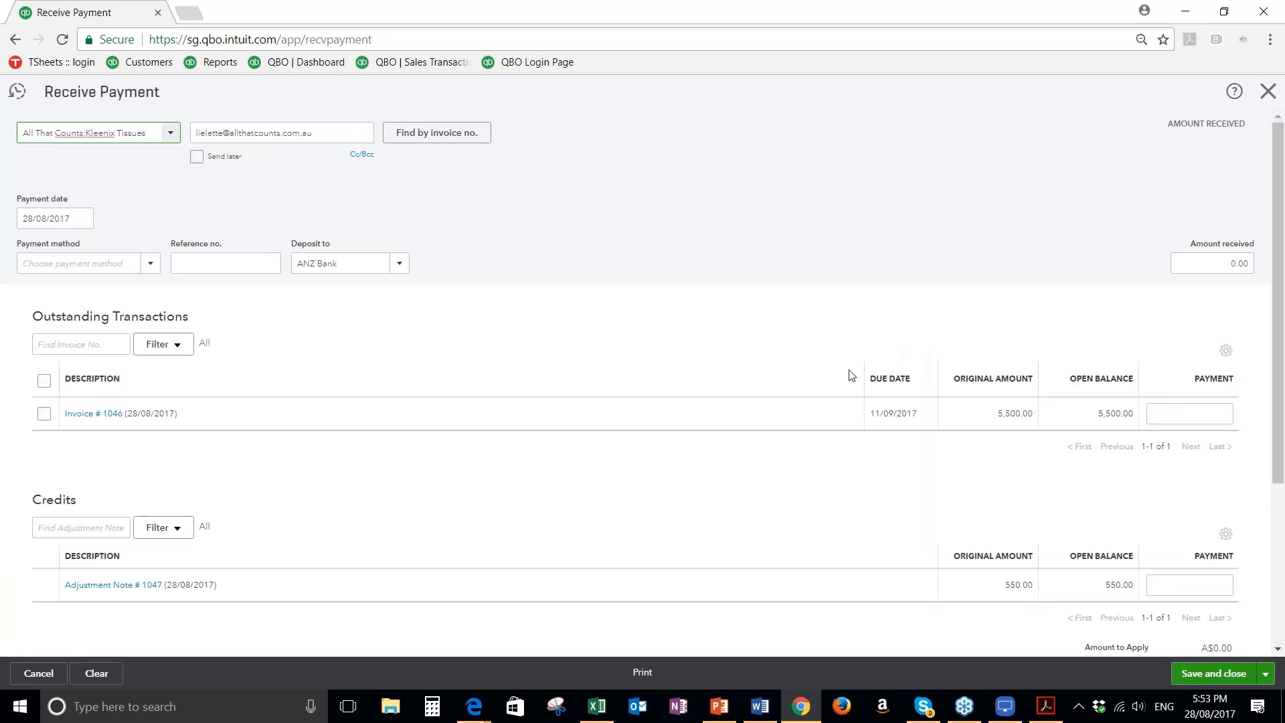
Enter 5000 as the amount received and apply it to invoice 1046
{"action": "scroll", "coordinate": [863, 379], "scroll_direction": "down", "scroll_amount": 1}
{"action": "scroll", "coordinate": [863, 384], "scroll_direction": "down", "scroll_amount": 1}
{"action": "scroll", "coordinate": [688, 402], "scroll_direction": "up", "scroll_amount": 2}
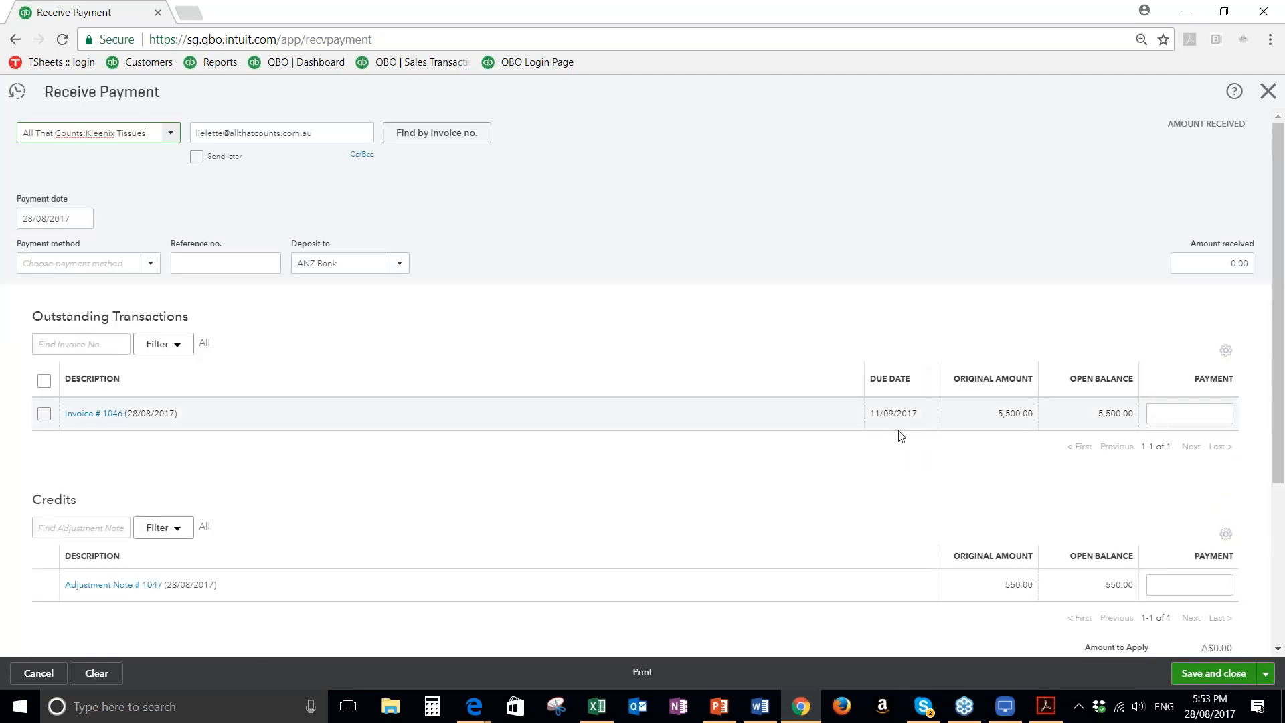
{"action": "left_click", "coordinate": [1205, 263]}
{"action": "type", "text": "5000"}
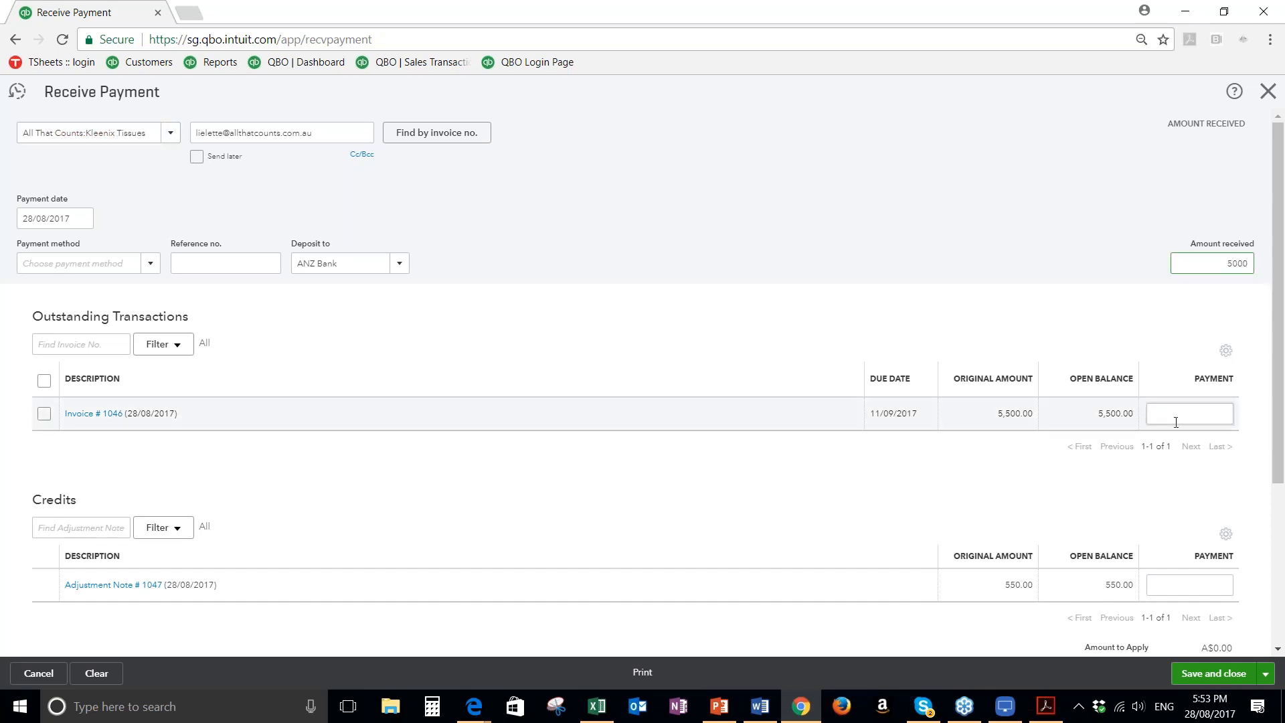
{"action": "left_click", "coordinate": [1177, 419]}
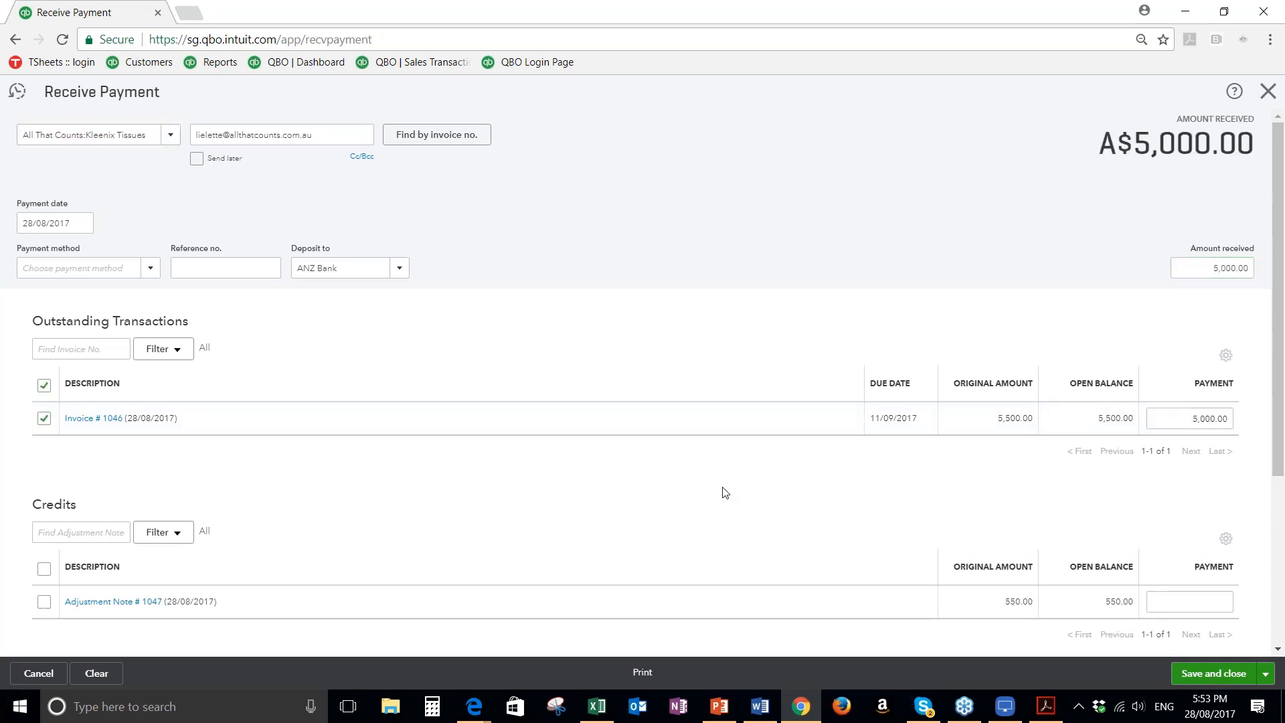
Select adjustment note 1047 as a credit and set the payment for invoice 1046 to 5500
{"action": "scroll", "coordinate": [726, 493], "scroll_direction": "down", "scroll_amount": 3}
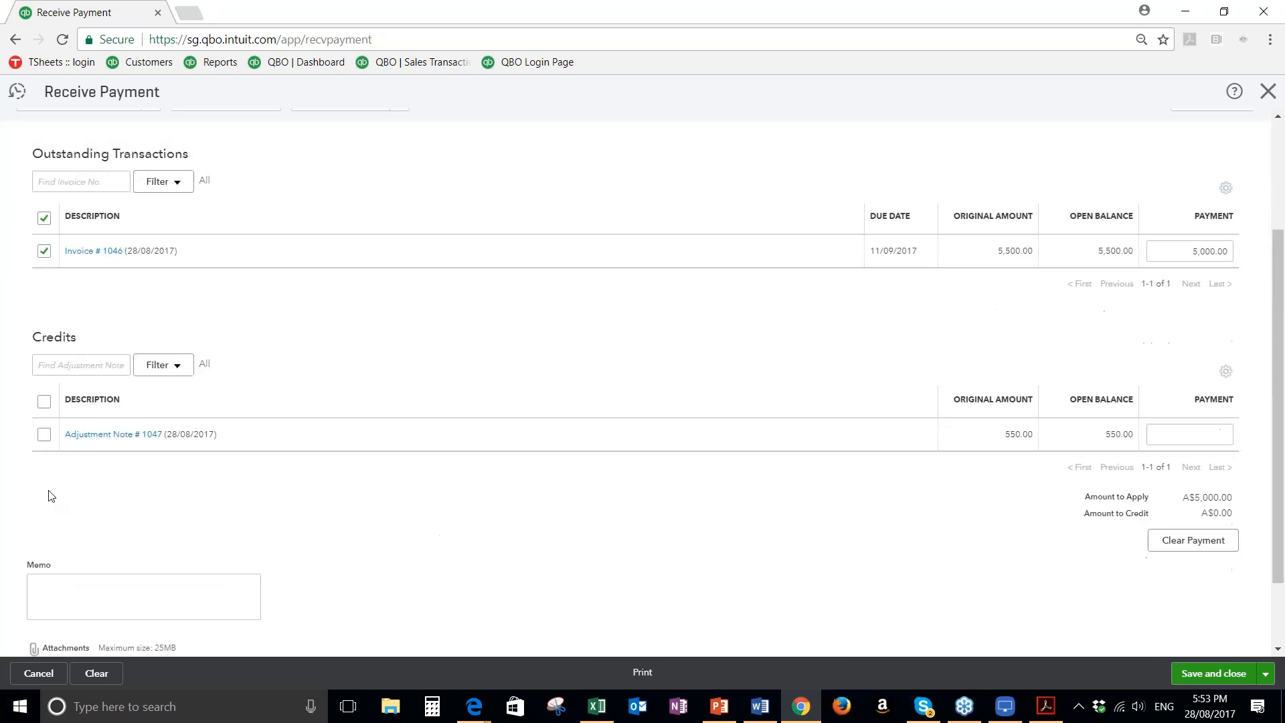
{"action": "left_click", "coordinate": [43, 434]}
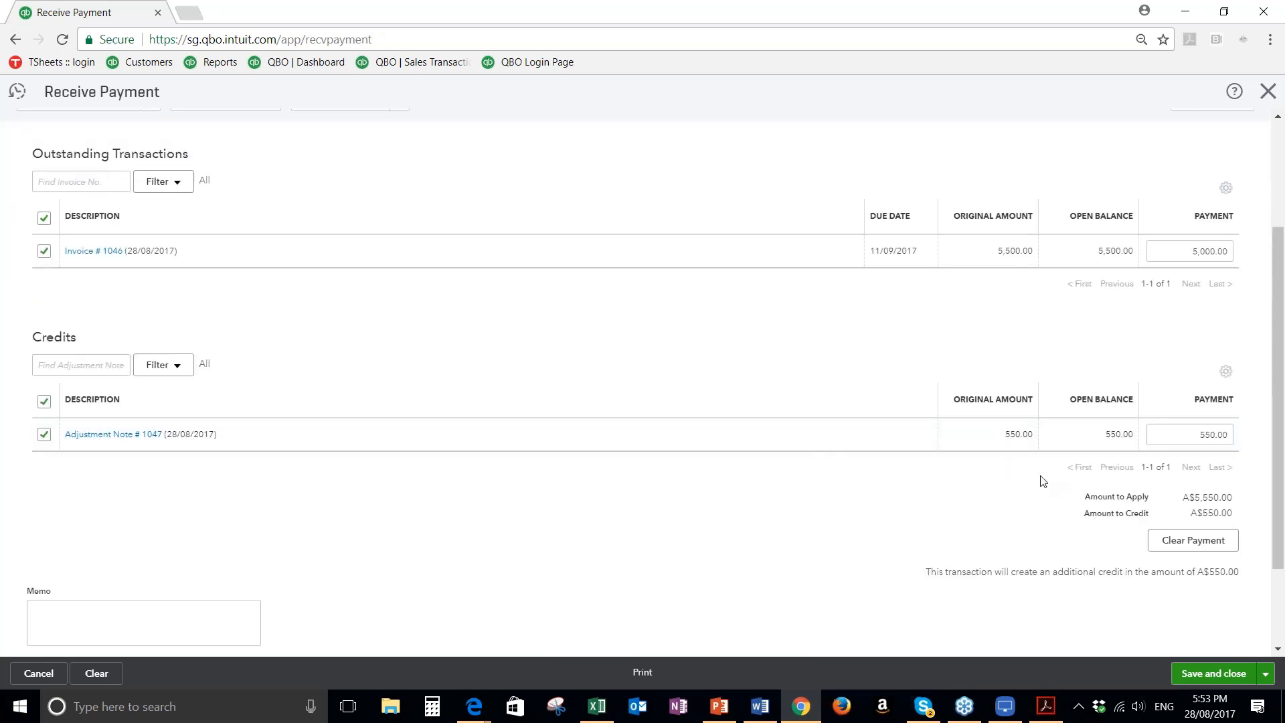
{"action": "scroll", "coordinate": [1103, 368], "scroll_direction": "up", "scroll_amount": 1}
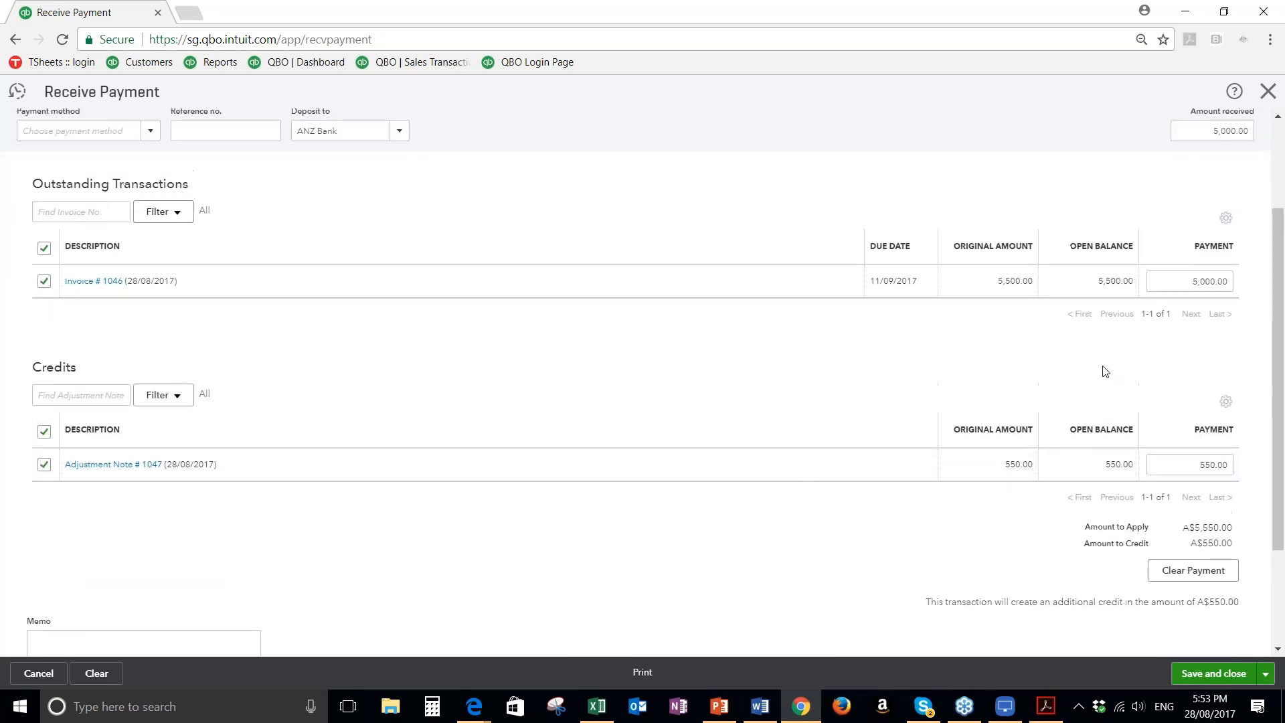
{"action": "left_click", "coordinate": [1164, 334]}
{"action": "type", "text": "5500"}
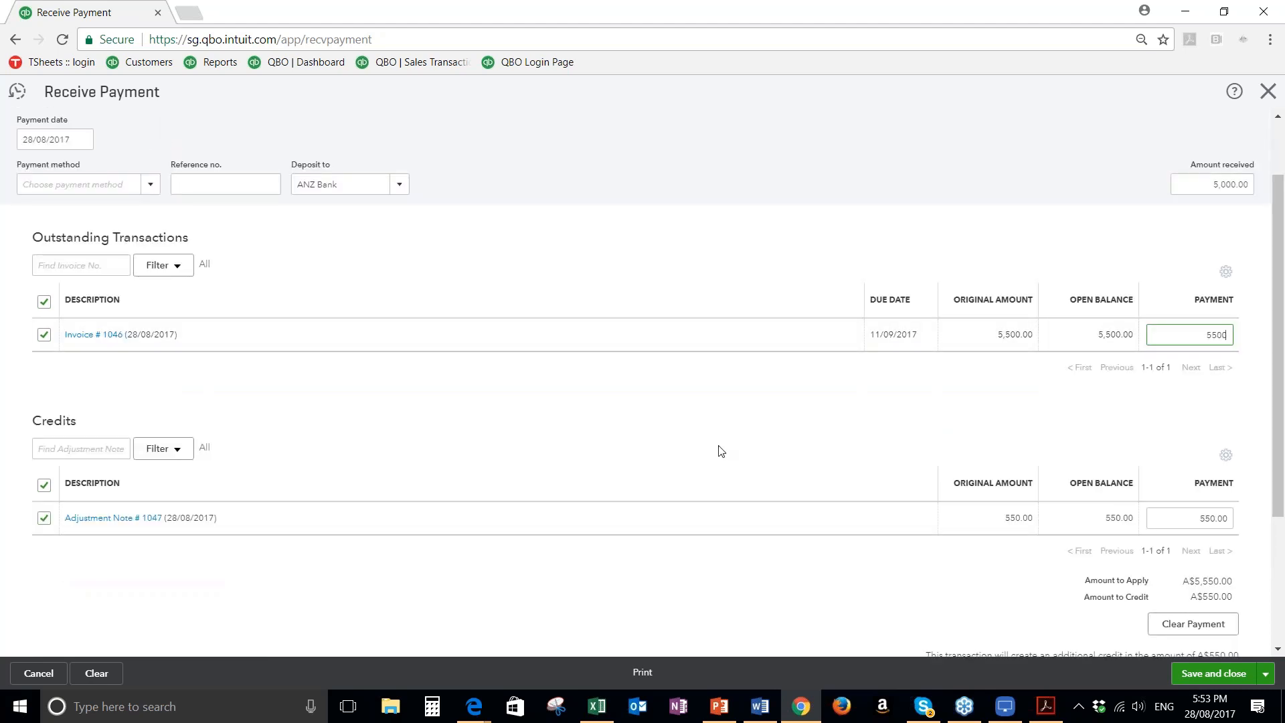
{"action": "scroll", "coordinate": [770, 490], "scroll_direction": "down", "scroll_amount": 1}
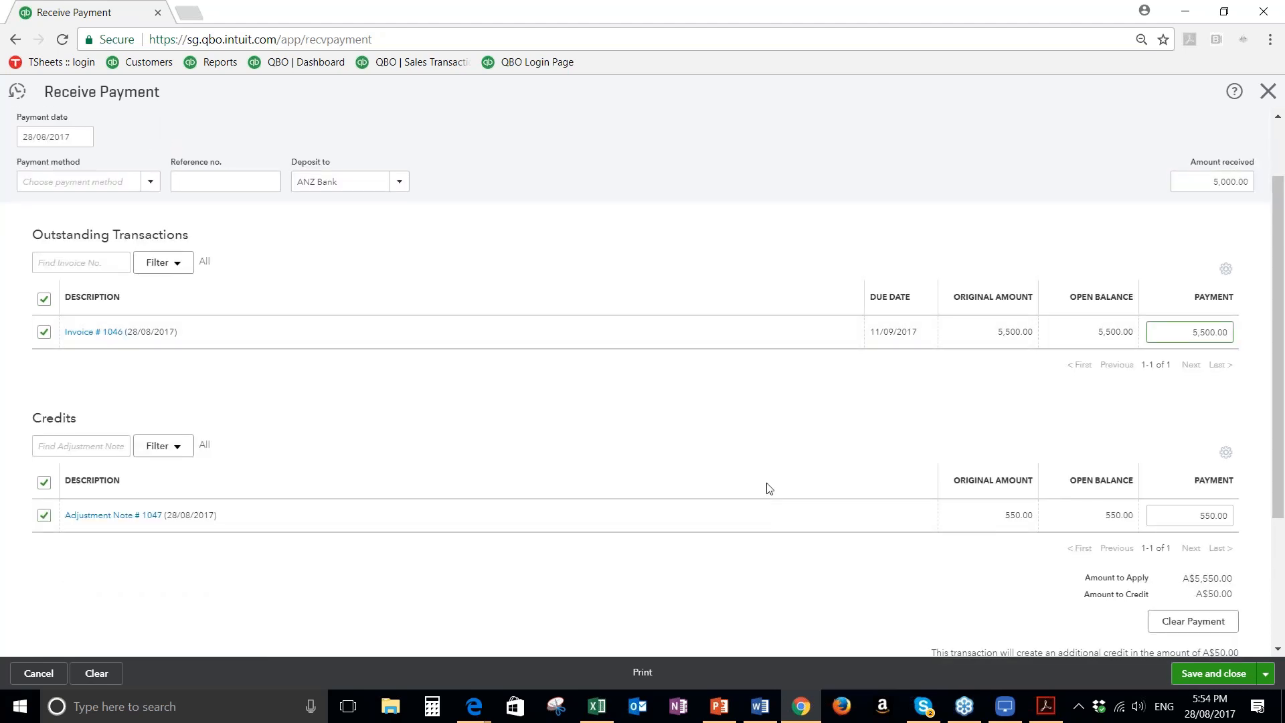
{"action": "scroll", "coordinate": [770, 489], "scroll_direction": "down", "scroll_amount": 1}
{"action": "left_click", "coordinate": [1176, 352]}
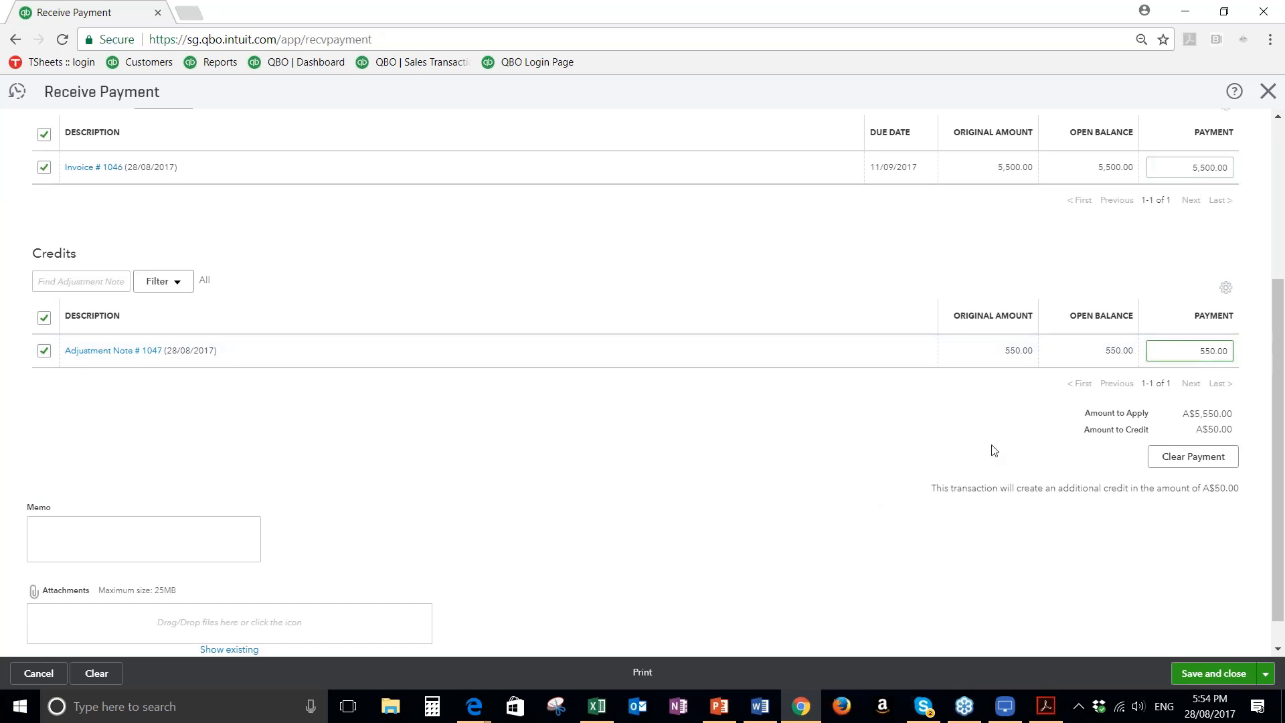
Try to correct the amount received, then clear it and deselect invoice 1046
{"action": "scroll", "coordinate": [995, 443], "scroll_direction": "up", "scroll_amount": 1}
{"action": "scroll", "coordinate": [995, 447], "scroll_direction": "up", "scroll_amount": 4}
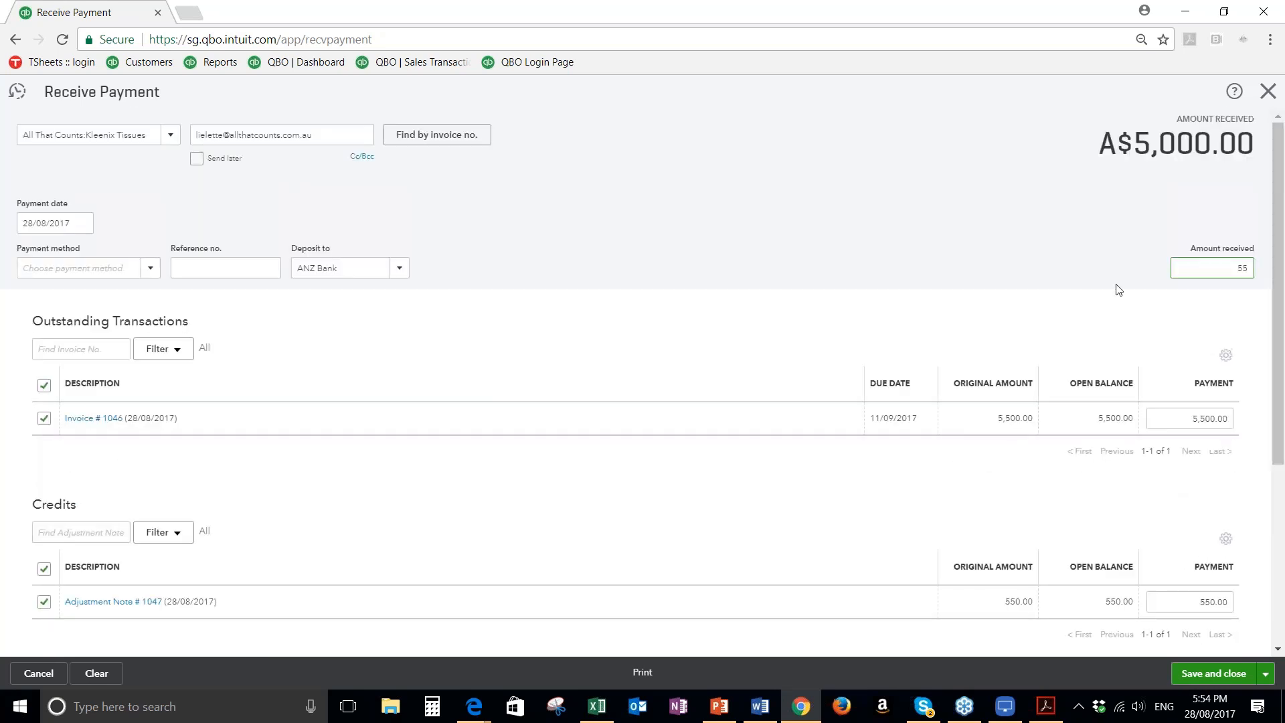
{"action": "scroll", "coordinate": [983, 340], "scroll_direction": "down", "scroll_amount": 1}
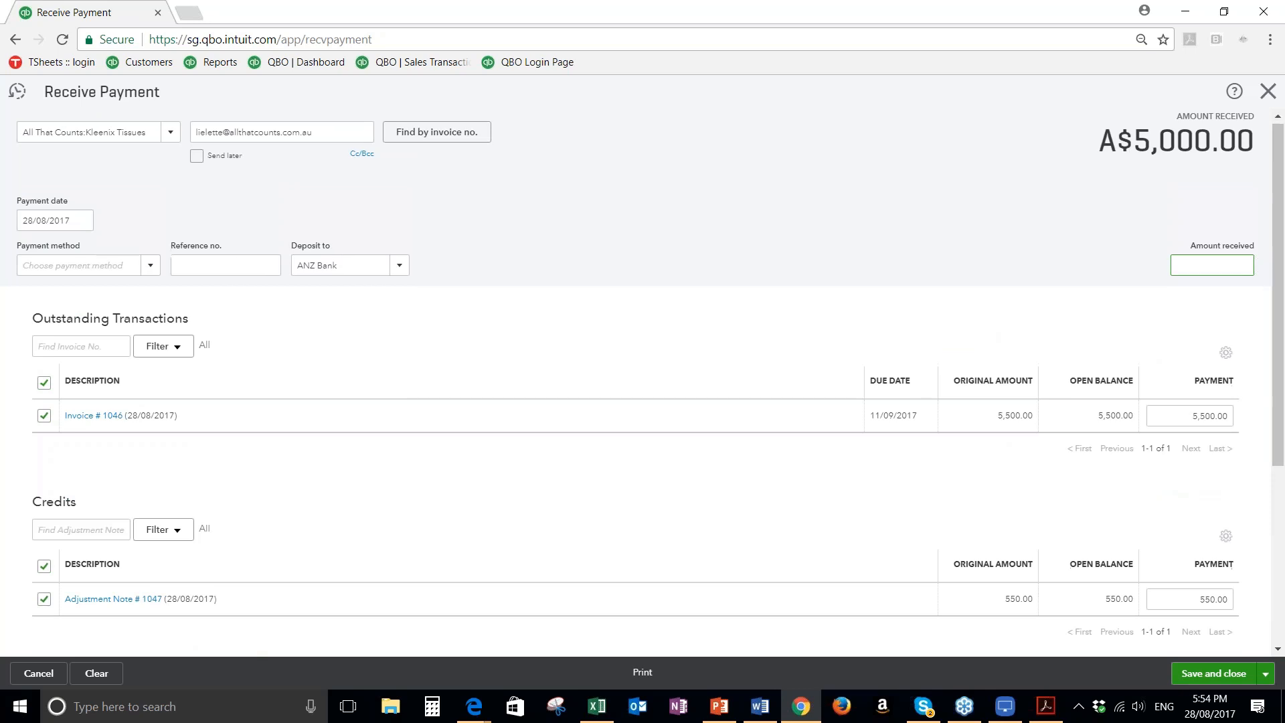
{"action": "scroll", "coordinate": [983, 340], "scroll_direction": "down", "scroll_amount": 1}
{"action": "scroll", "coordinate": [1179, 311], "scroll_direction": "down", "scroll_amount": 1}
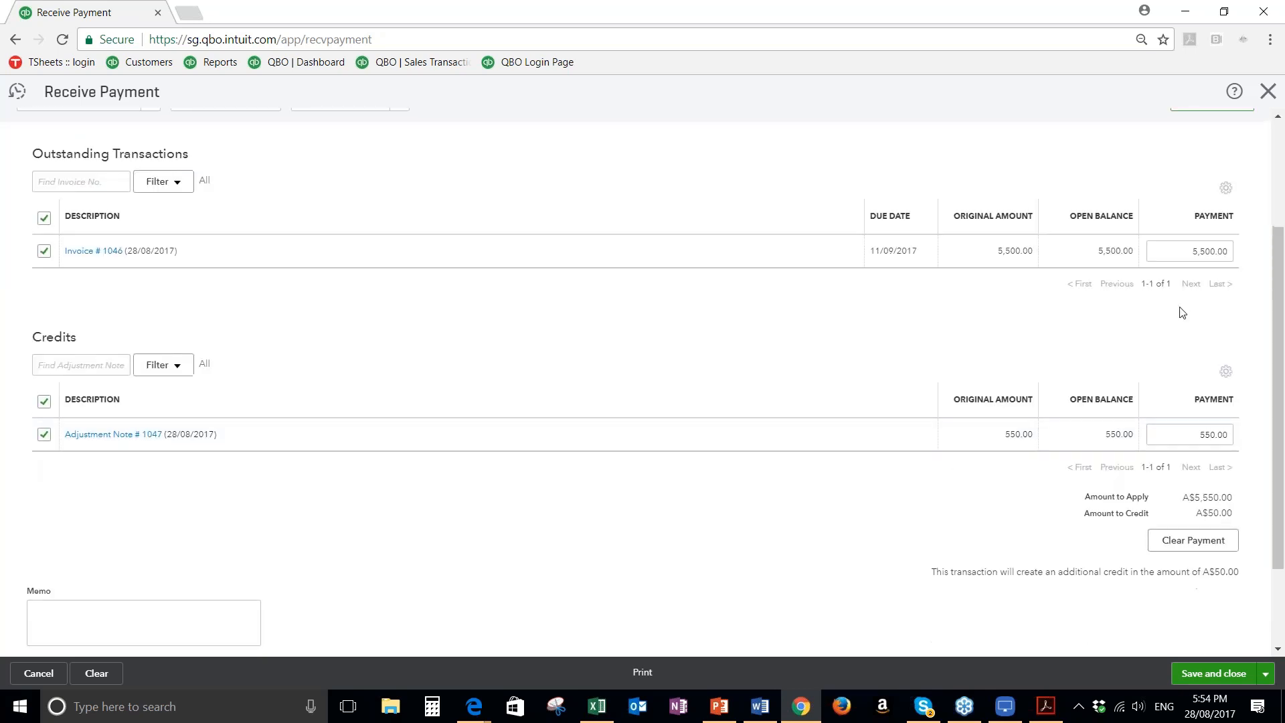
{"action": "scroll", "coordinate": [1206, 264], "scroll_direction": "up", "scroll_amount": 3}
{"action": "type", "text": "45"}
{"action": "left_click_drag", "start_coordinate": [1229, 267], "coordinate": [1277, 269]}
{"action": "key", "text": "BackSpace"}
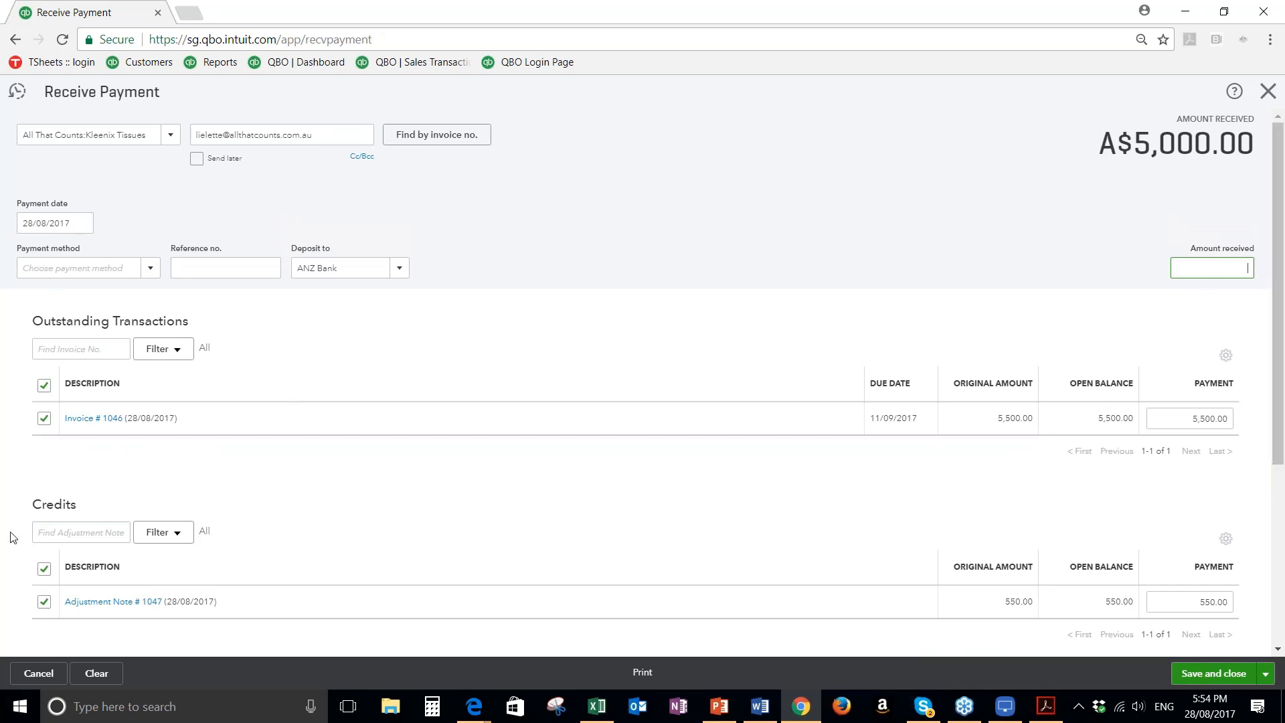
{"action": "left_click", "coordinate": [43, 419]}
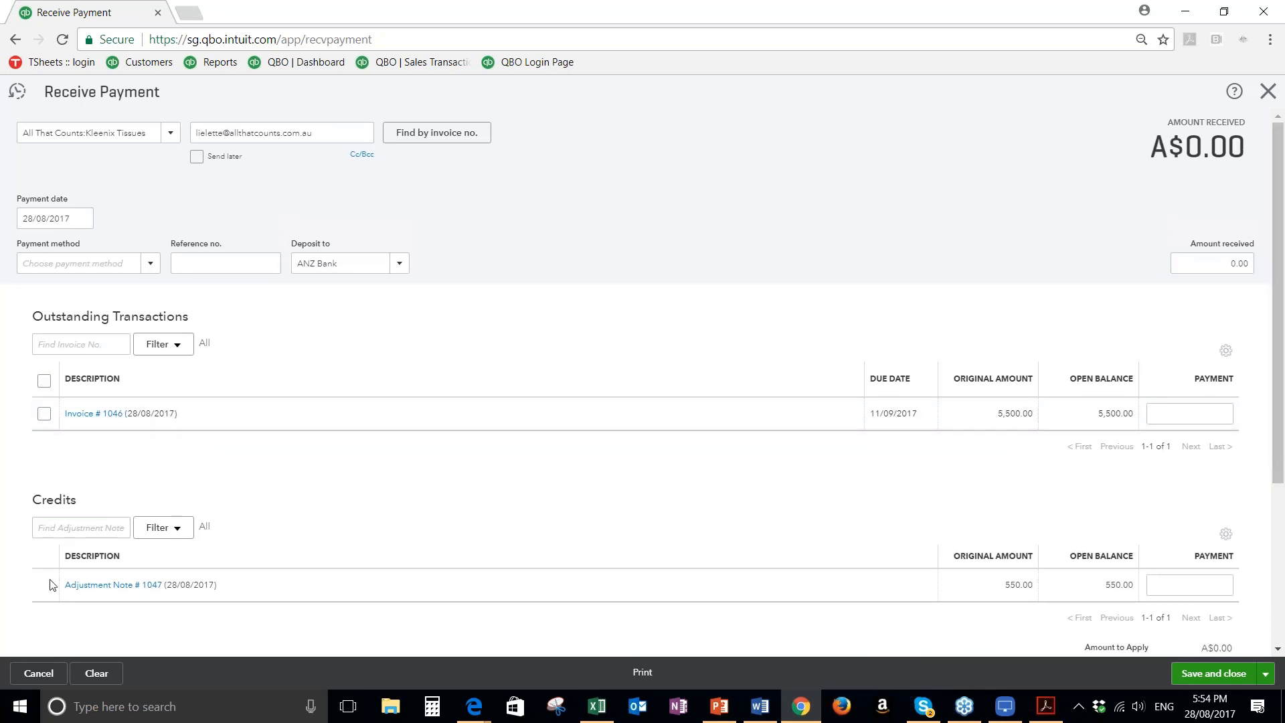
Select invoice 1046 for payment and apply adjustment note 1047 as a credit against it
{"action": "left_click", "coordinate": [44, 413]}
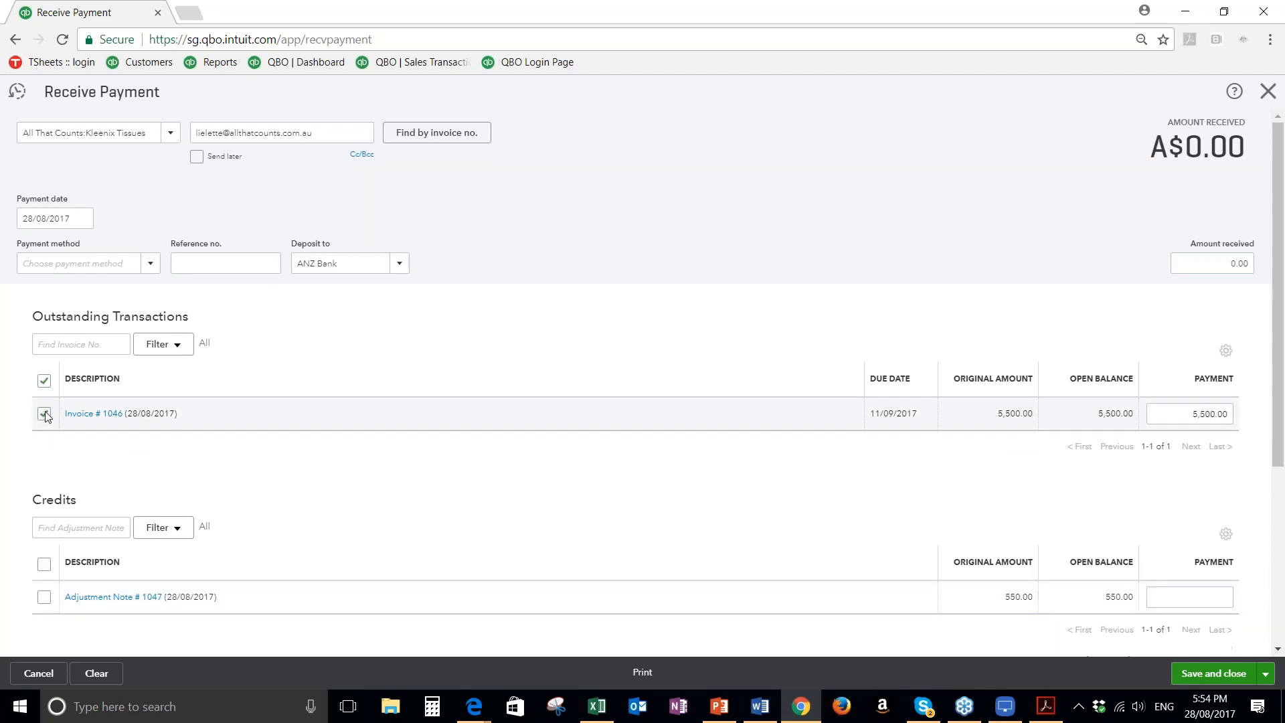
{"action": "left_click", "coordinate": [44, 598]}
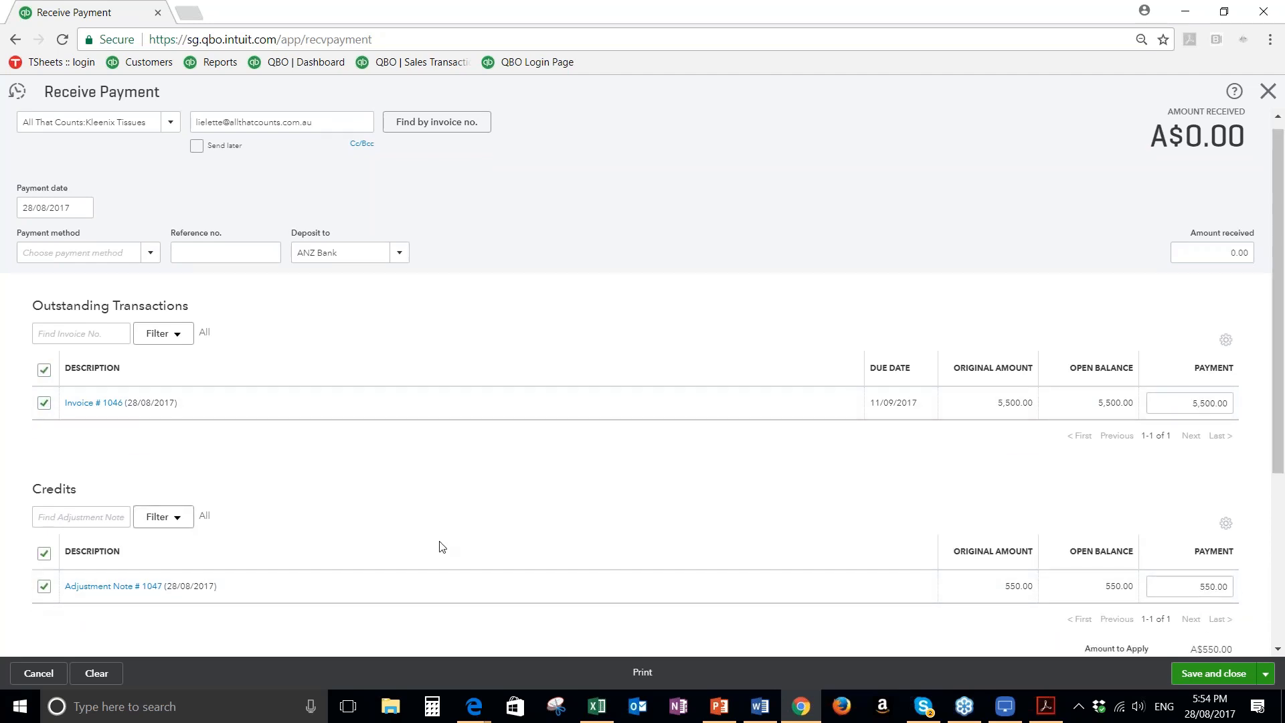
{"action": "scroll", "coordinate": [469, 543], "scroll_direction": "down", "scroll_amount": 2}
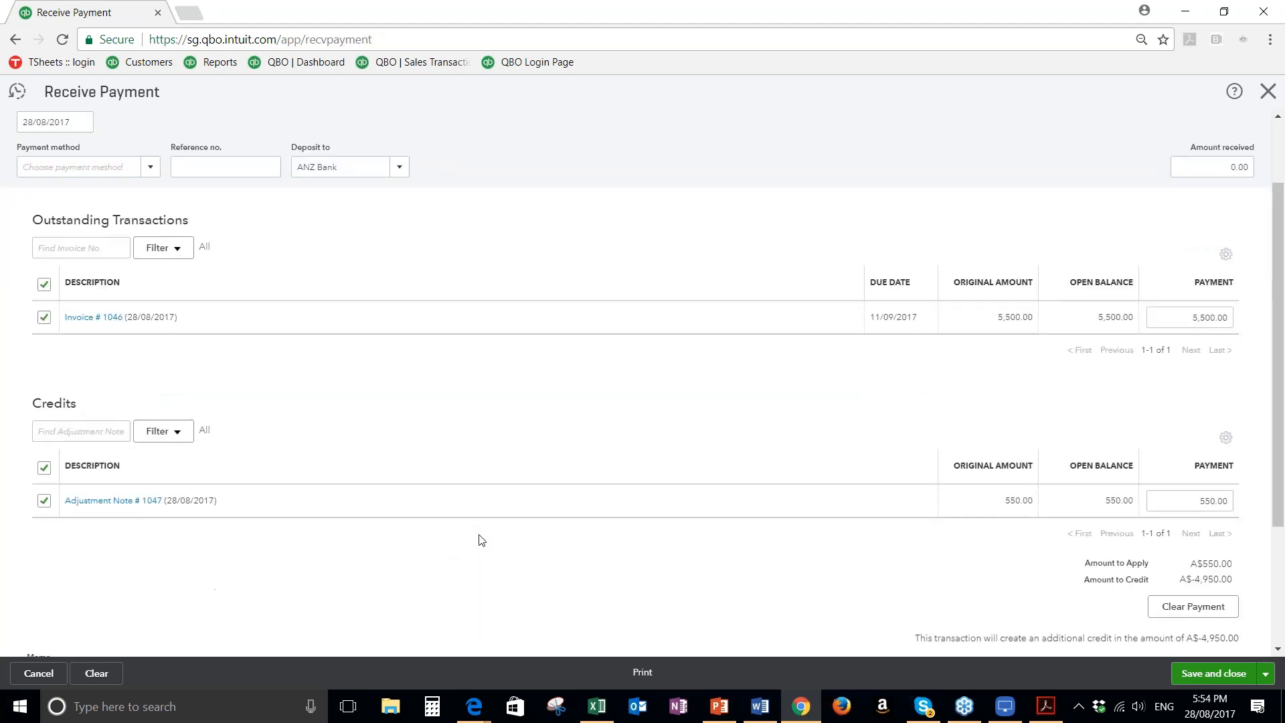
{"action": "scroll", "coordinate": [482, 540], "scroll_direction": "down", "scroll_amount": 1}
Set the amount received to 4950, check the amounts to apply and credit, and close the payment without saving it
{"action": "scroll", "coordinate": [1120, 478], "scroll_direction": "up", "scroll_amount": 2}
{"action": "left_click", "coordinate": [1204, 252]}
{"action": "type", "text": "4950"}
{"action": "key", "text": "Tab"}
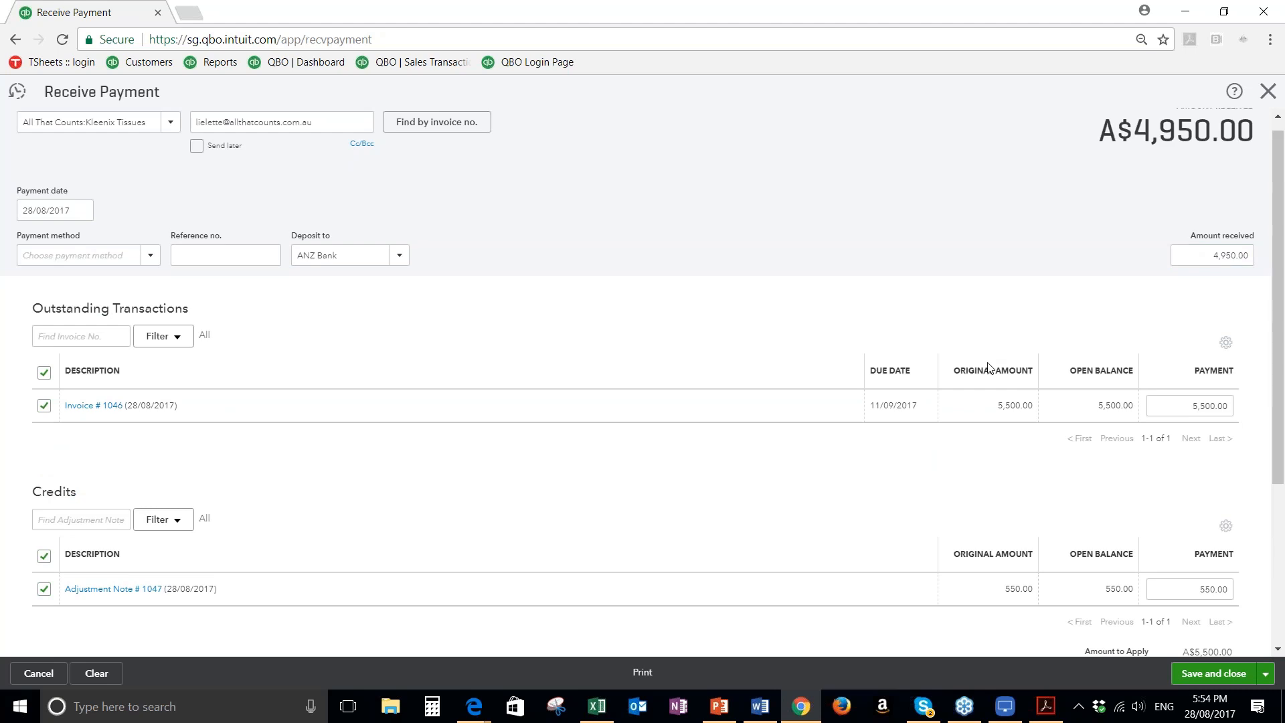
{"action": "scroll", "coordinate": [984, 375], "scroll_direction": "down", "scroll_amount": 3}
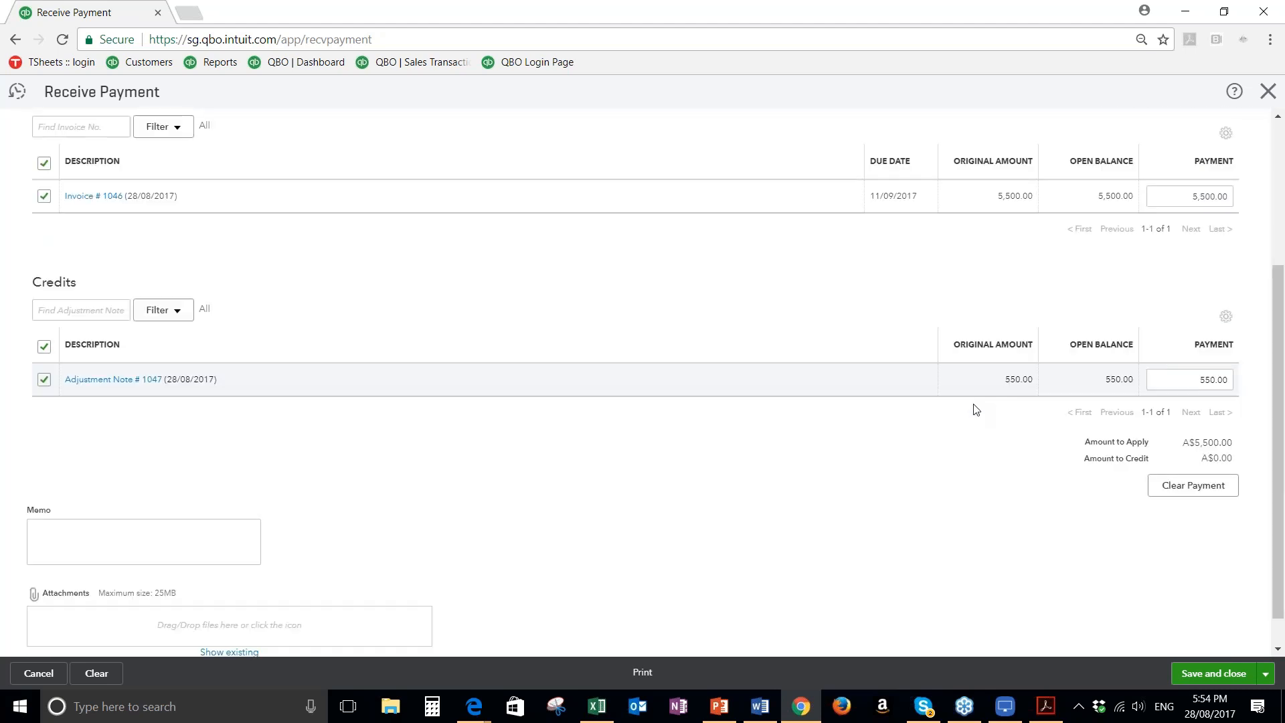
{"action": "scroll", "coordinate": [976, 409], "scroll_direction": "down", "scroll_amount": 1}
{"action": "left_click", "coordinate": [1215, 679]}
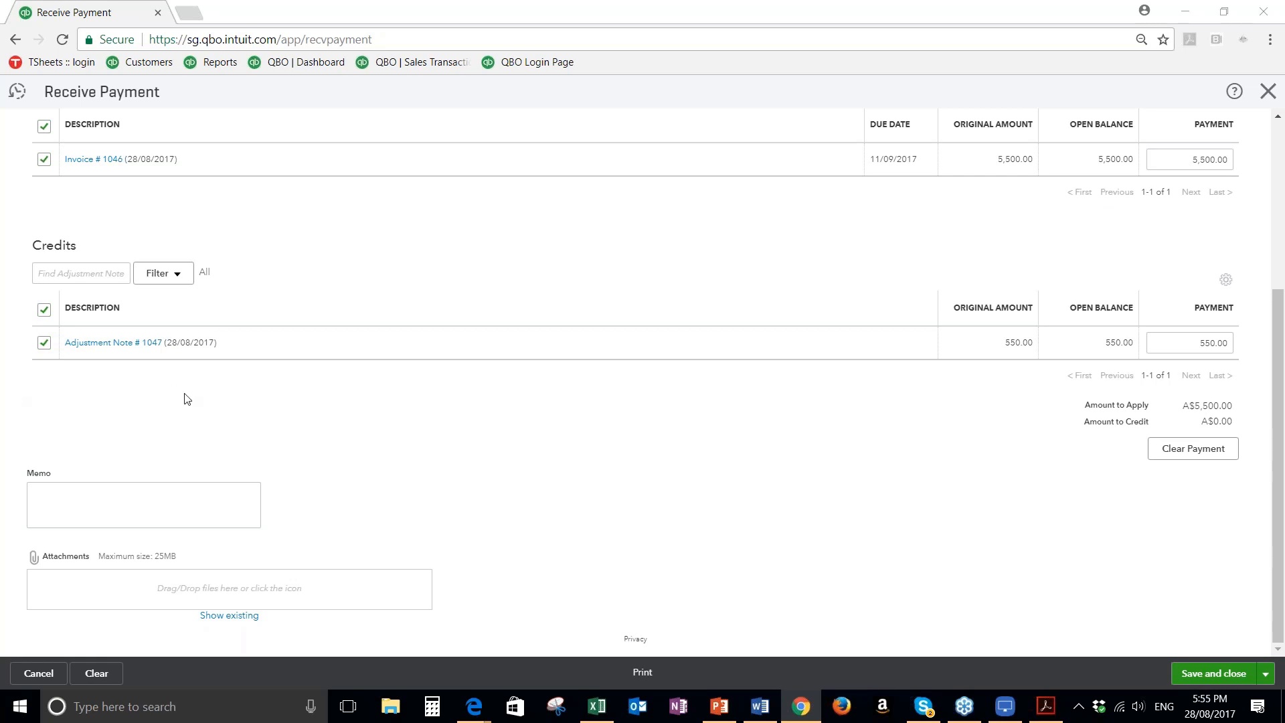
{"action": "left_click", "coordinate": [1268, 92]}
{"action": "left_click", "coordinate": [711, 400]}
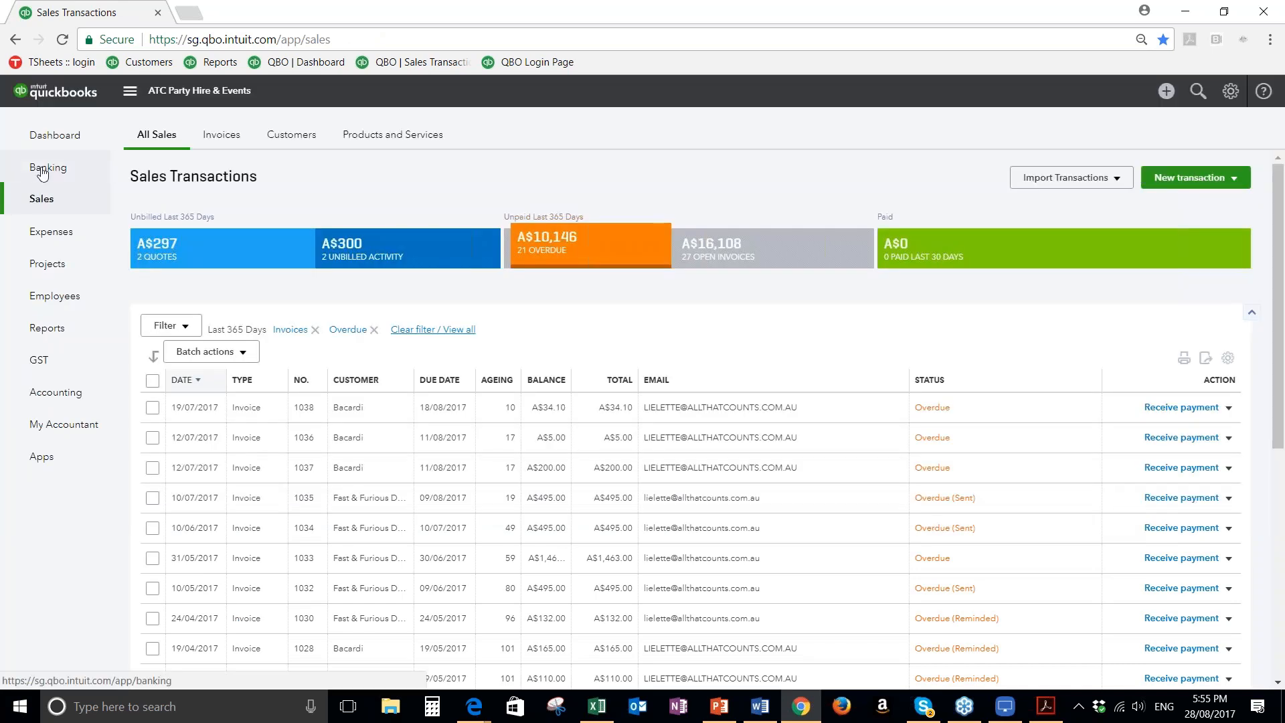
Go to the ANZ Bank transactions for review and expand the A$1,000 internet banking transfer received on 09/01/2017
{"action": "left_click", "coordinate": [42, 171]}
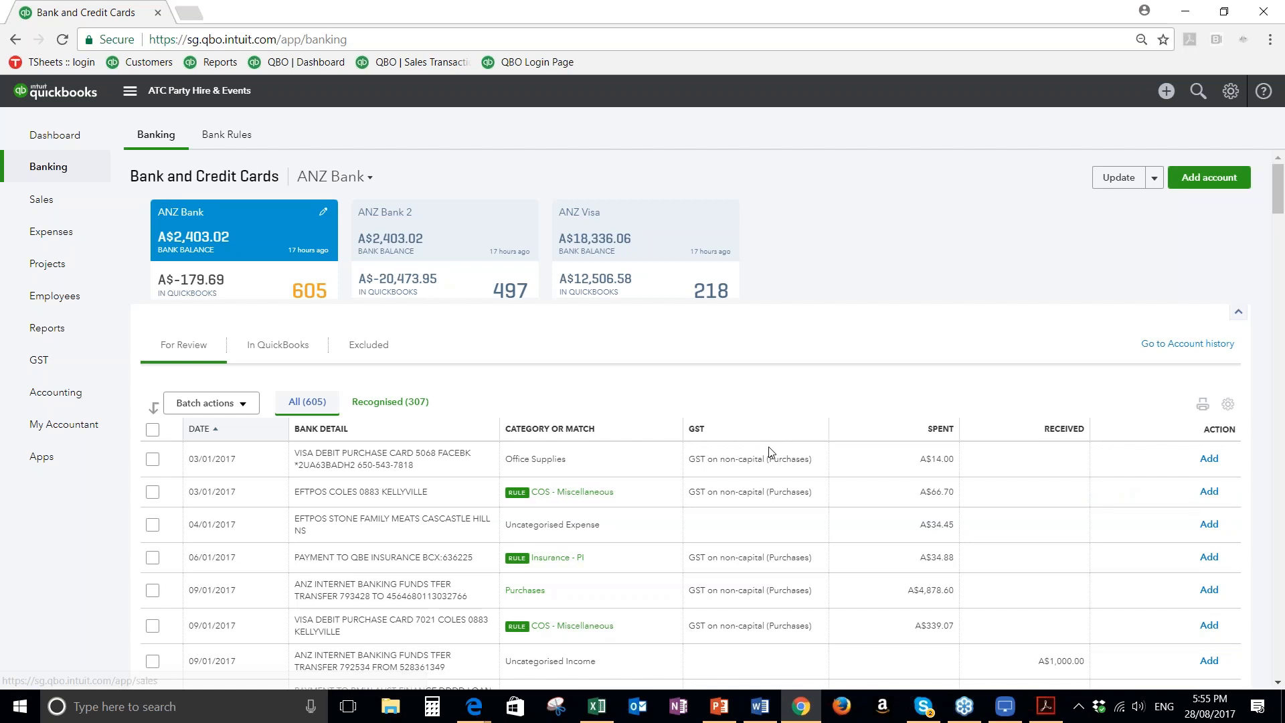
{"action": "scroll", "coordinate": [708, 475], "scroll_direction": "down", "scroll_amount": 1}
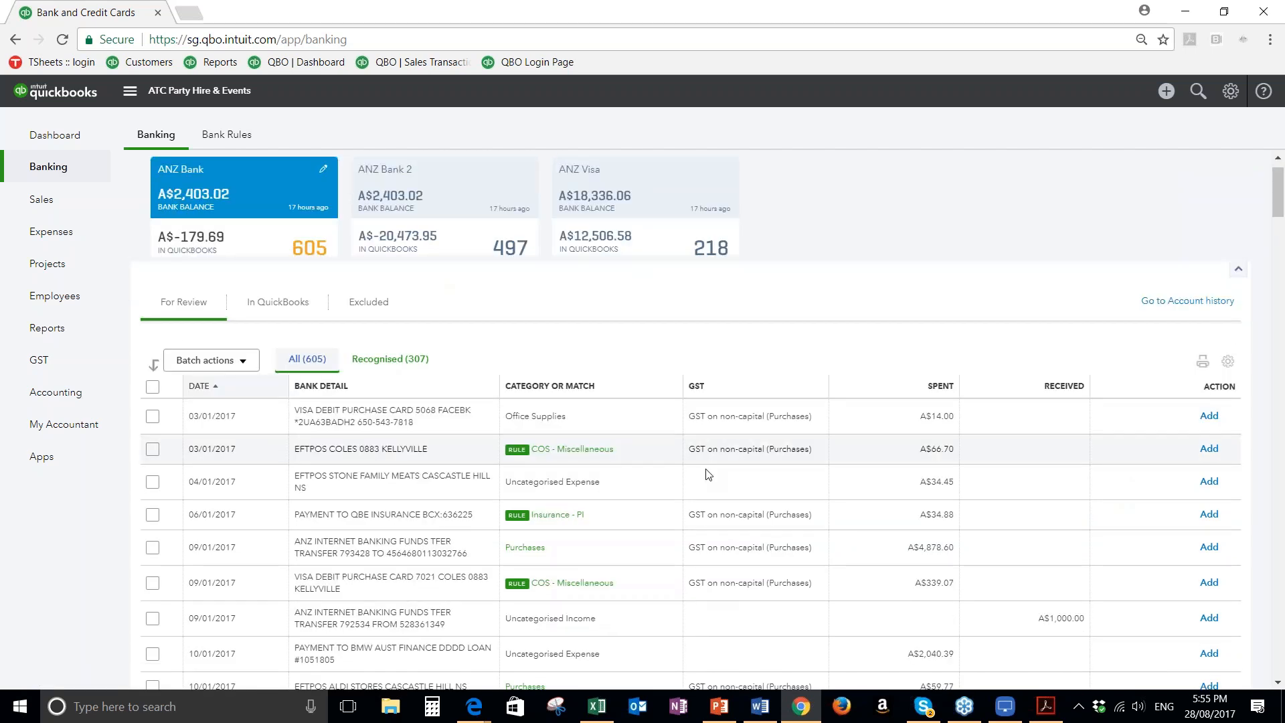
{"action": "scroll", "coordinate": [708, 474], "scroll_direction": "down", "scroll_amount": 1}
{"action": "left_click", "coordinate": [526, 590]}
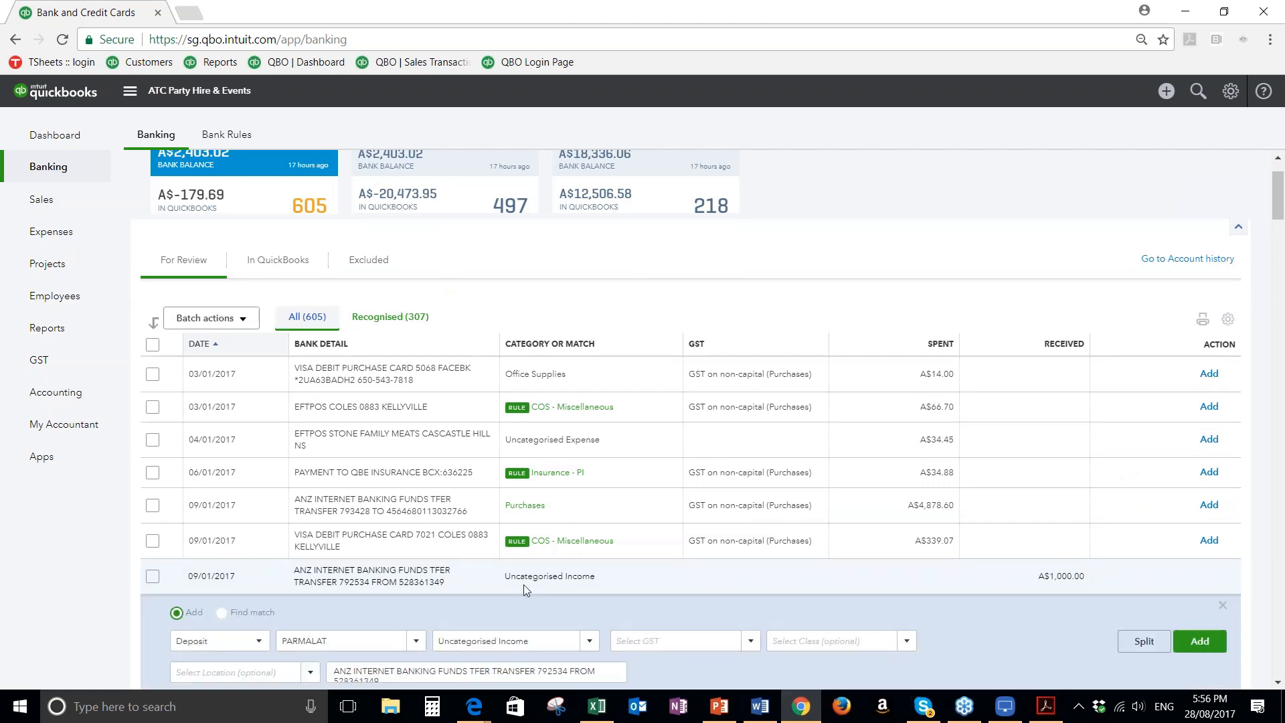
{"action": "scroll", "coordinate": [525, 589], "scroll_direction": "down", "scroll_amount": 1}
{"action": "scroll", "coordinate": [526, 507], "scroll_direction": "down", "scroll_amount": 1}
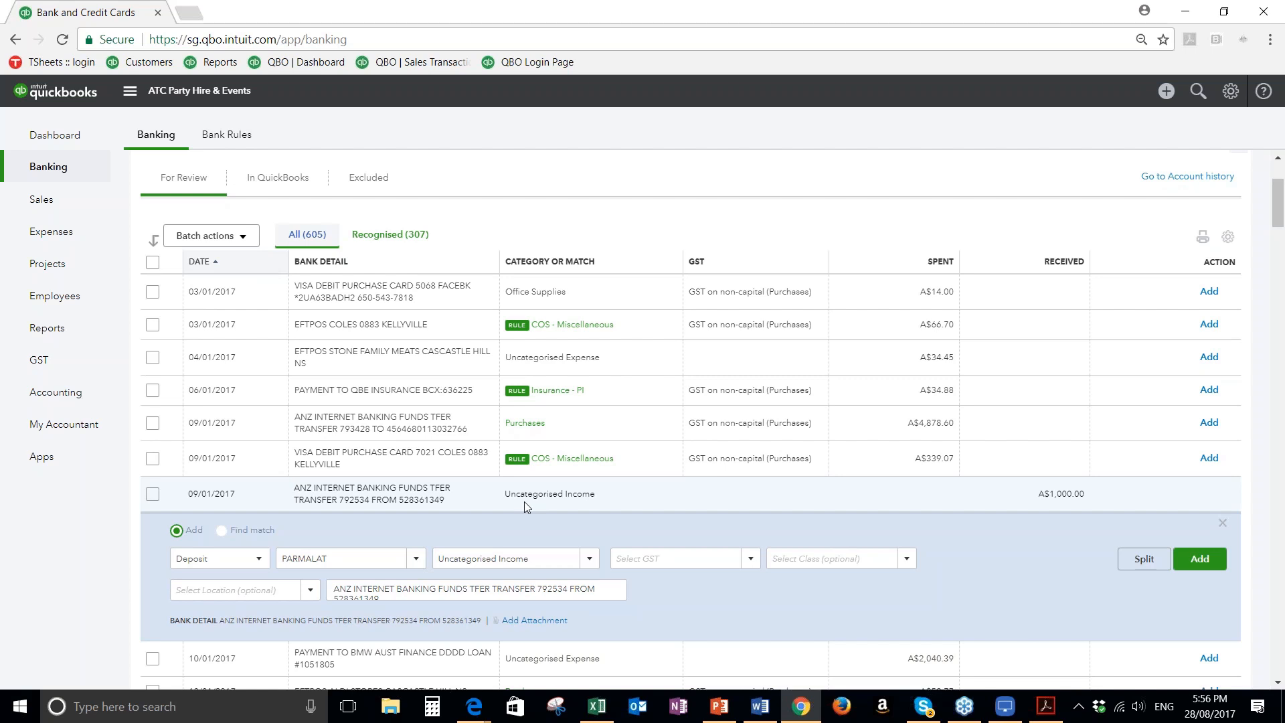
Replace the payee of the A$1,000 deposit with a new customer, entering the person's first name
{"action": "left_click", "coordinate": [374, 558]}
{"action": "type", "text": "Julie"}
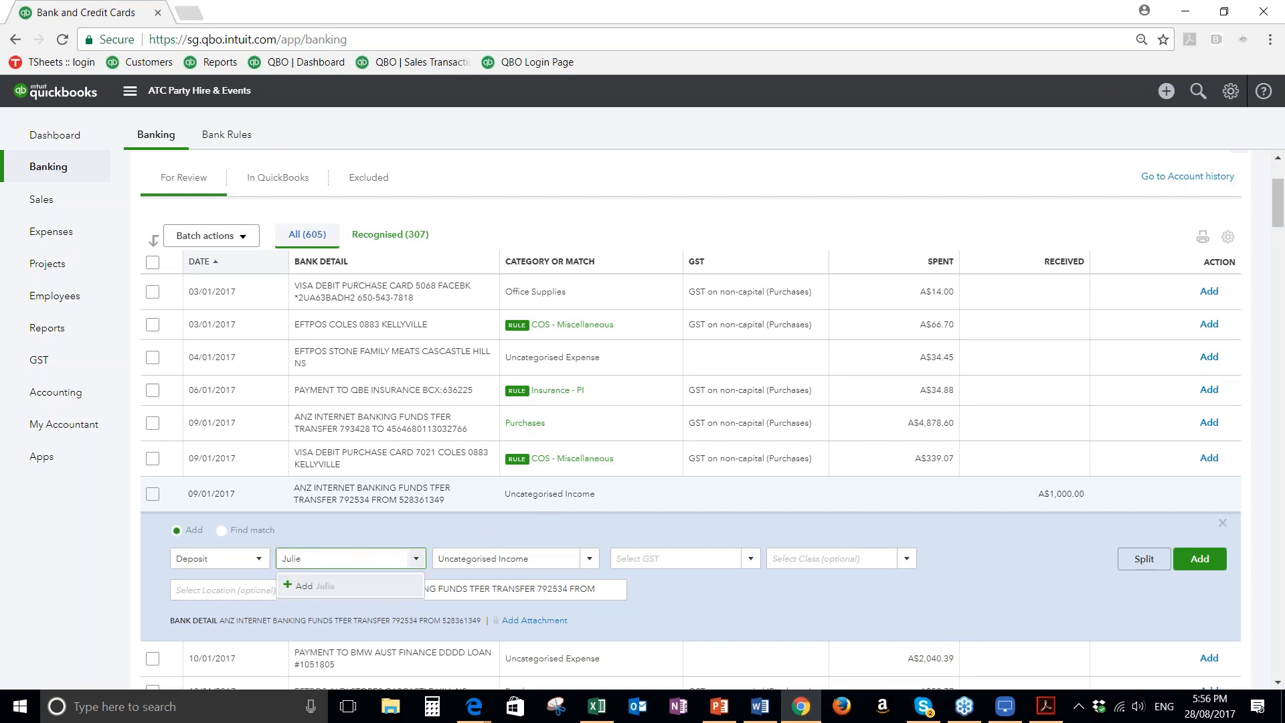
{"action": "left_click", "coordinate": [310, 586]}
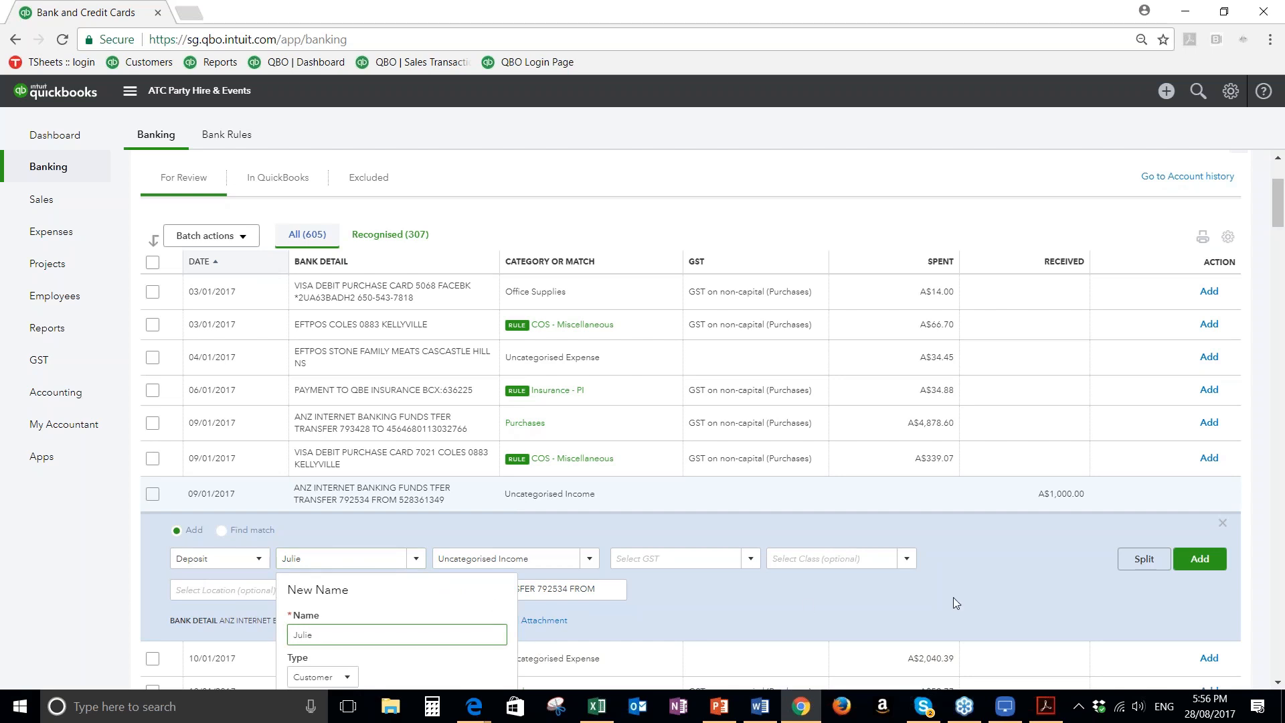
{"action": "scroll", "coordinate": [1071, 604], "scroll_direction": "down", "scroll_amount": 1}
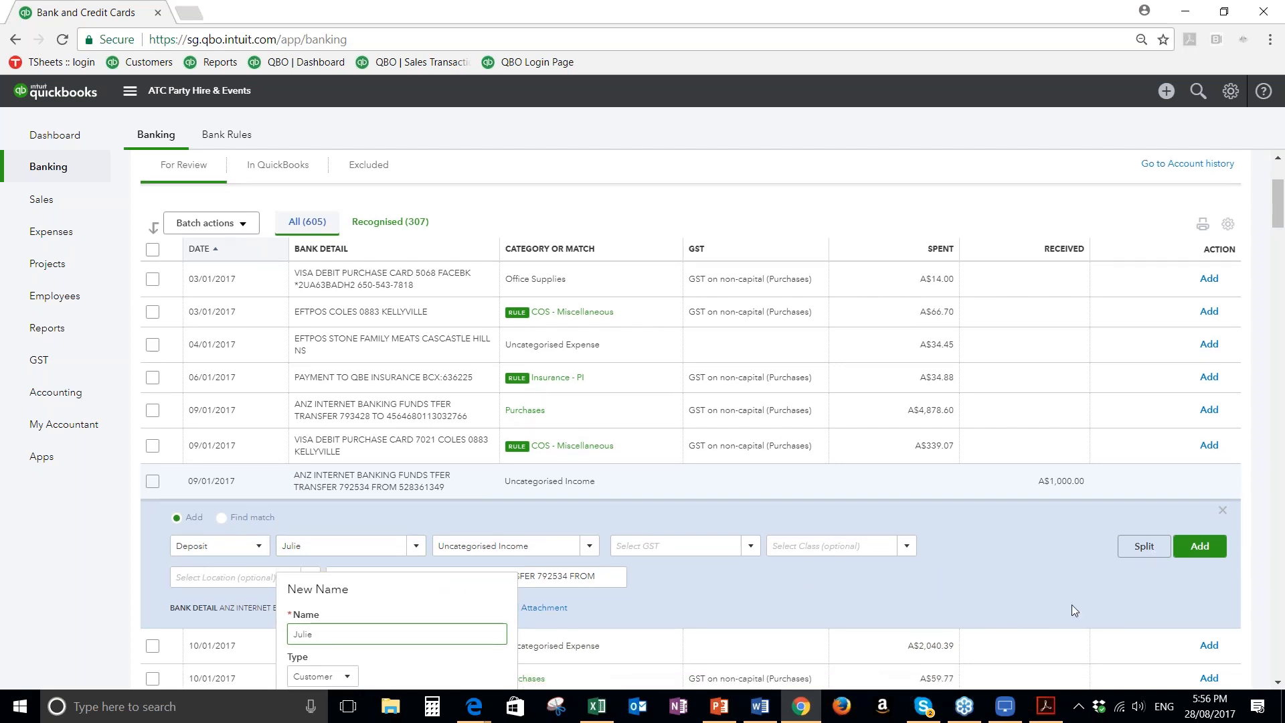
{"action": "scroll", "coordinate": [1160, 596], "scroll_direction": "down", "scroll_amount": 3}
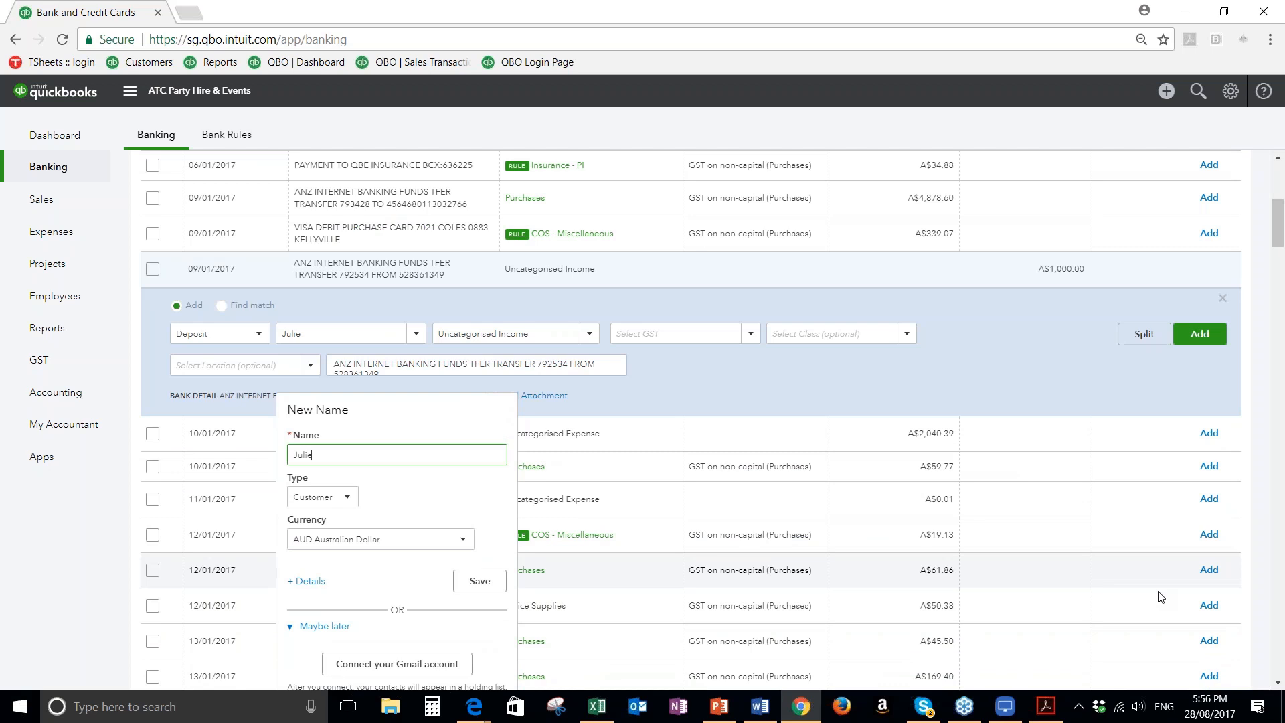
{"action": "scroll", "coordinate": [1160, 595], "scroll_direction": "down", "scroll_amount": 1}
Categorise the deposit as Director Loan with GST code Out of Scope (Sales), accepting that code as the category's default
{"action": "left_click", "coordinate": [524, 307]}
{"action": "type", "text": "loan"}
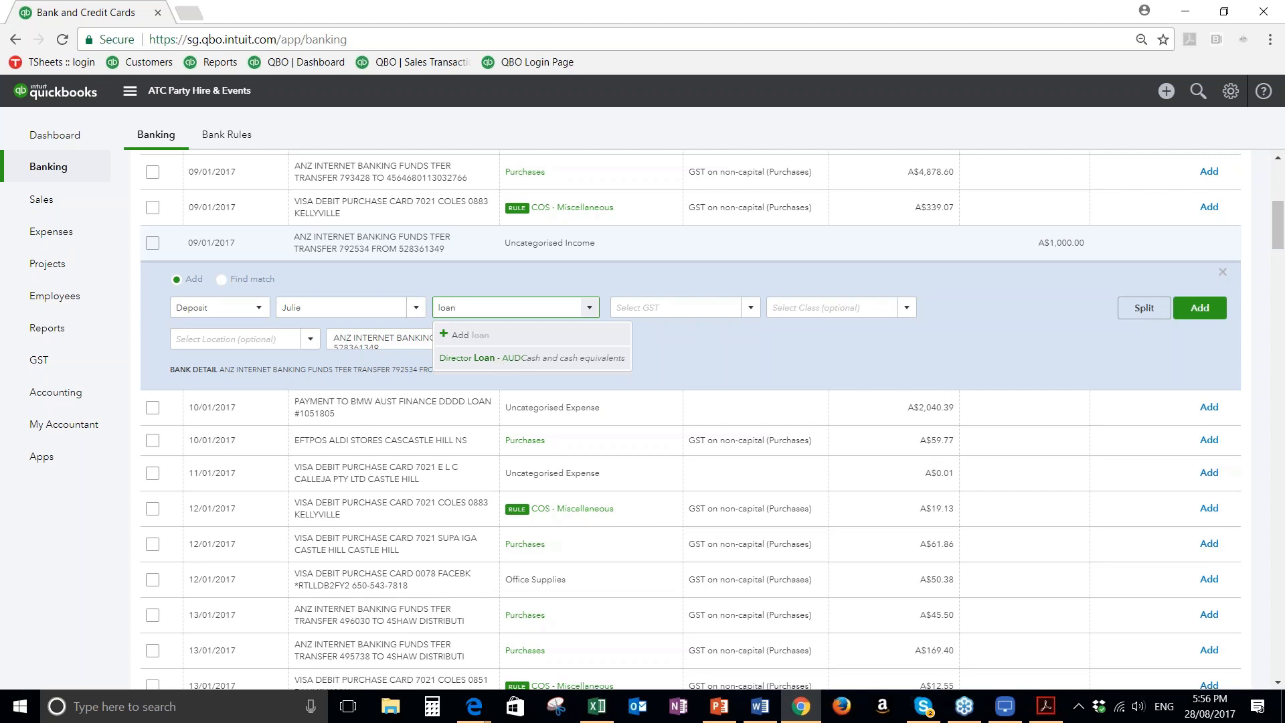
{"action": "left_click", "coordinate": [466, 357]}
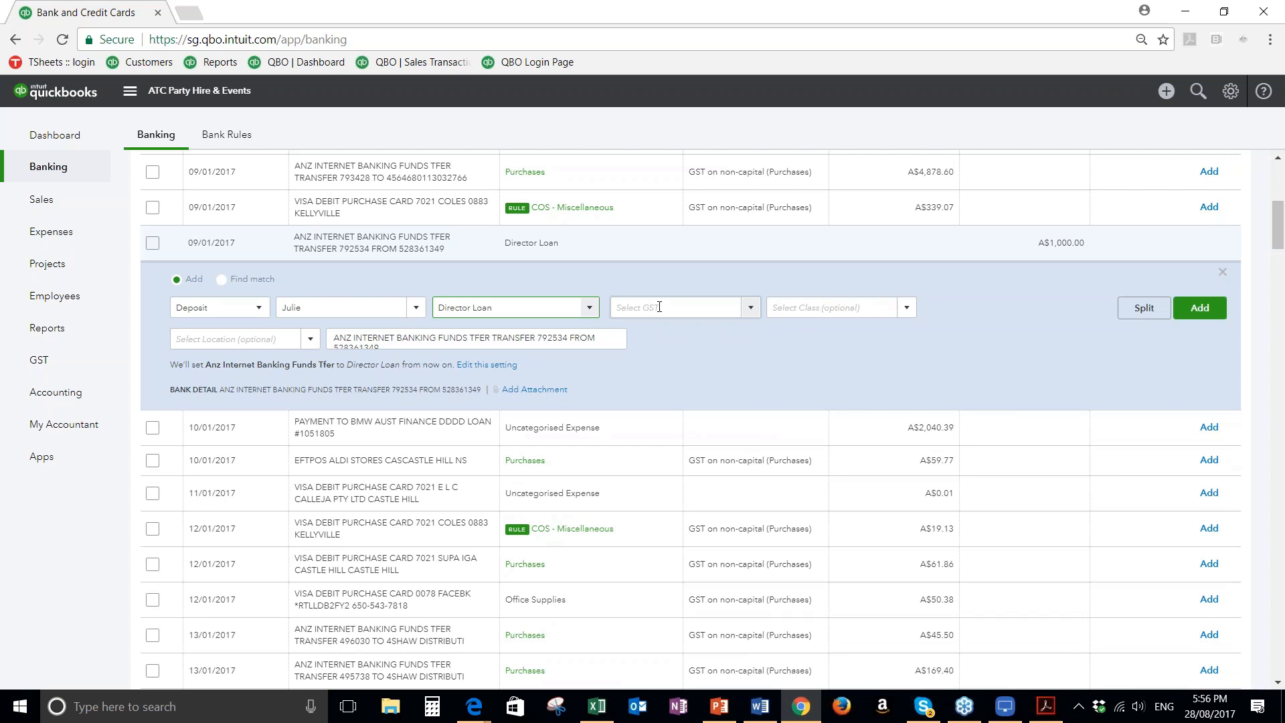
{"action": "left_click", "coordinate": [659, 306]}
{"action": "type", "text": "Out of Scope (Sales"}
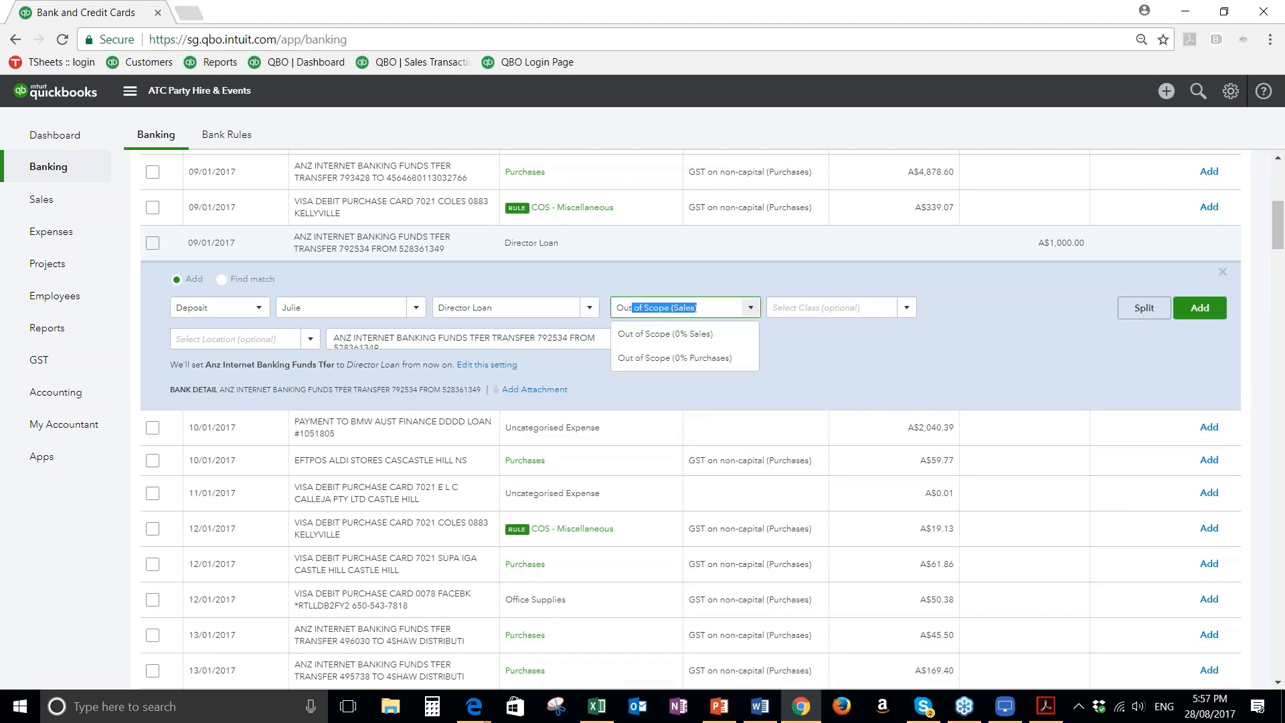
{"action": "left_click", "coordinate": [665, 339]}
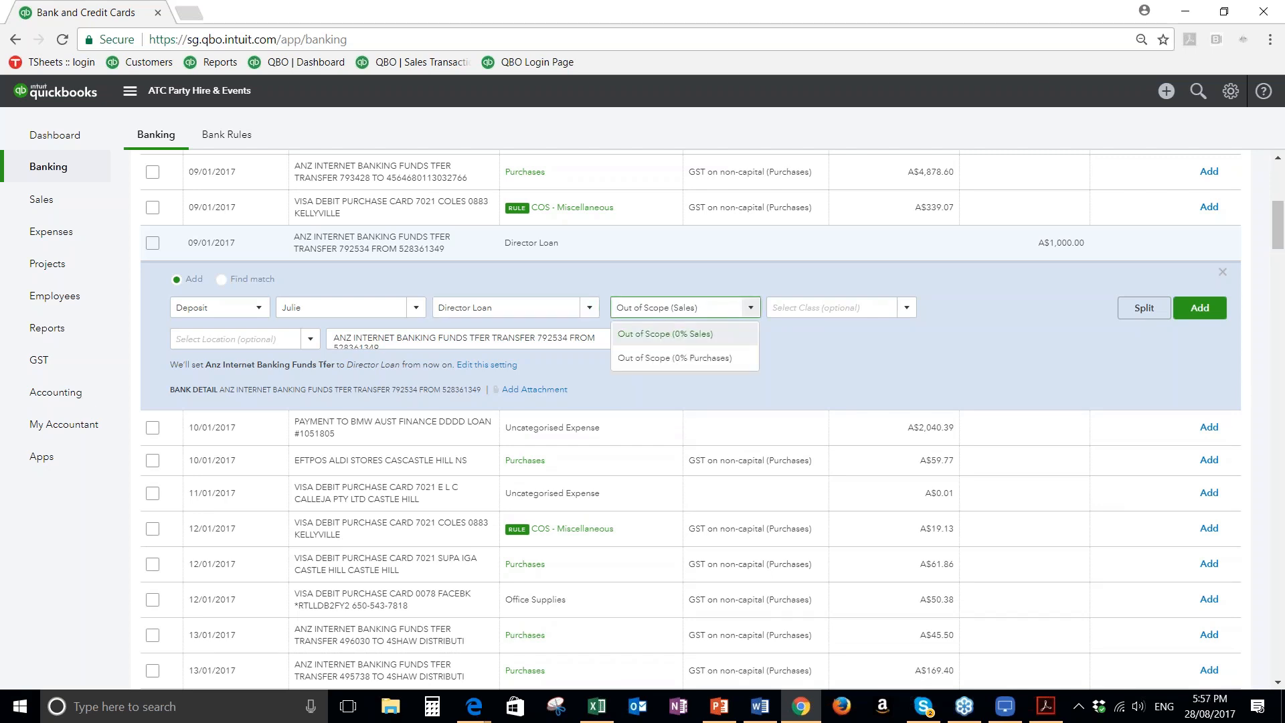
{"action": "left_click", "coordinate": [827, 308]}
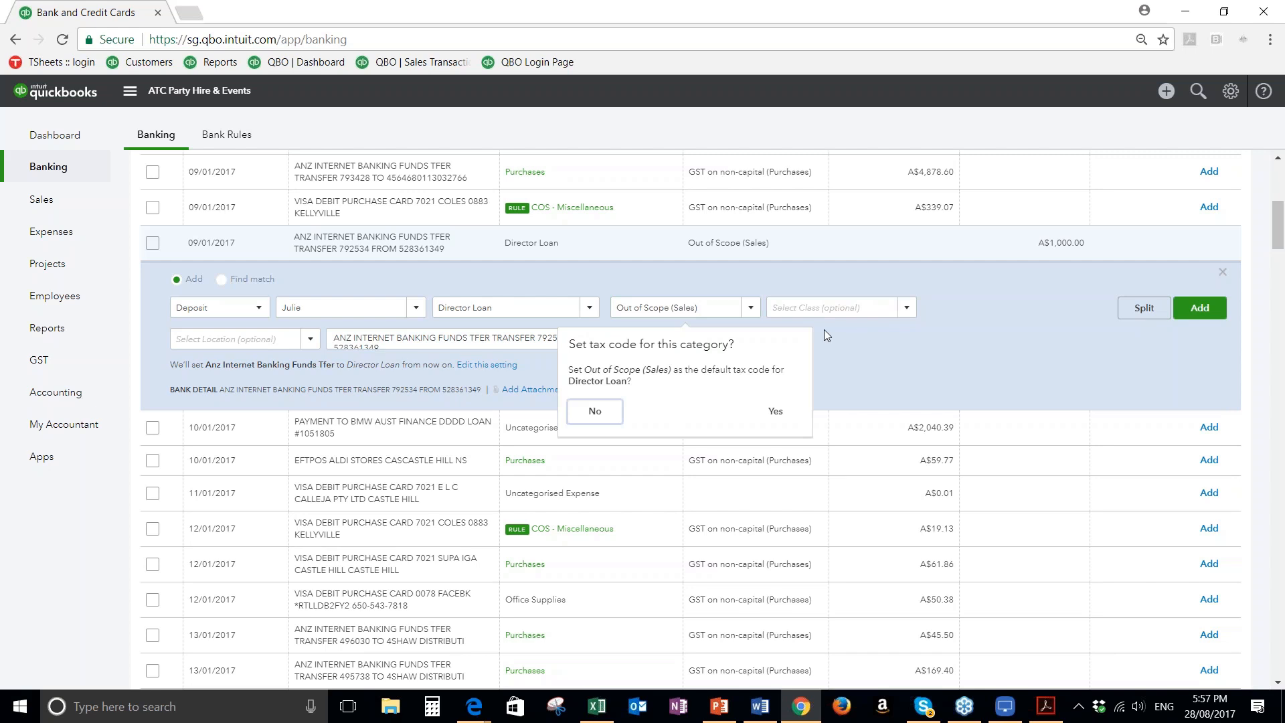
{"action": "left_click", "coordinate": [777, 413]}
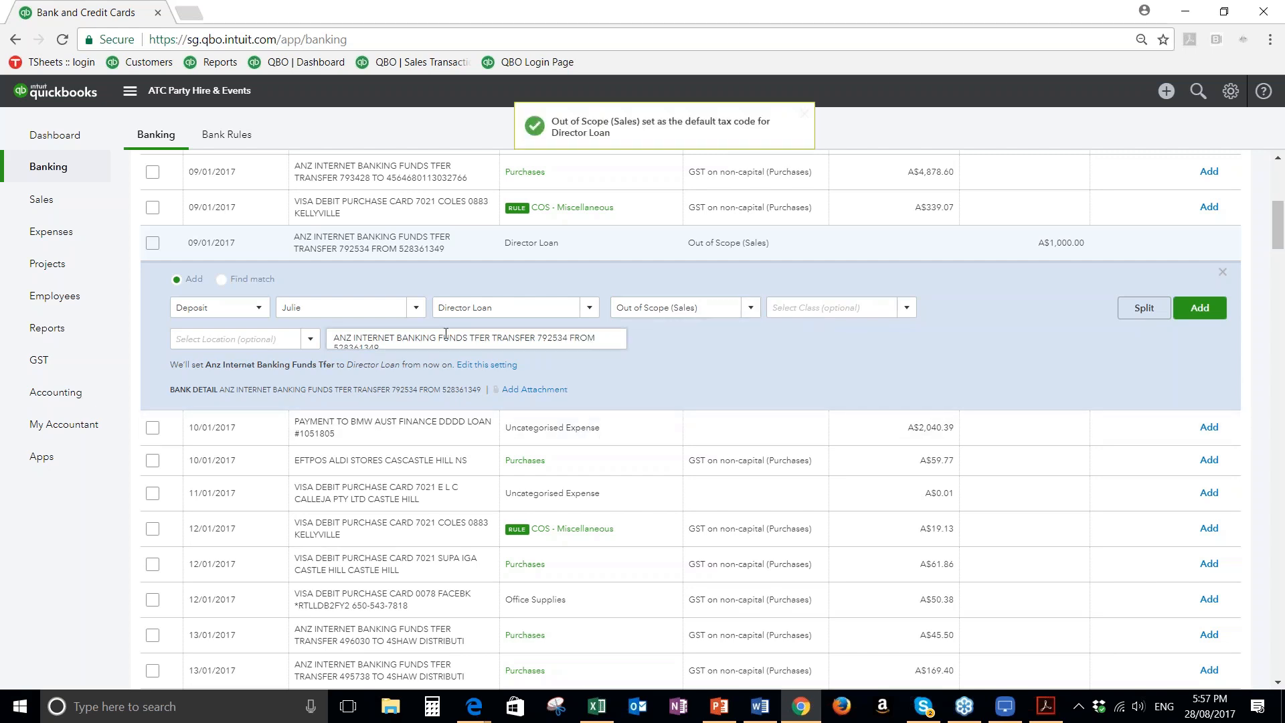
Append "- loan by director" to the deposit's description and add the transaction to the books
{"action": "left_click", "coordinate": [410, 345]}
{"action": "type", "text": "- loan"}
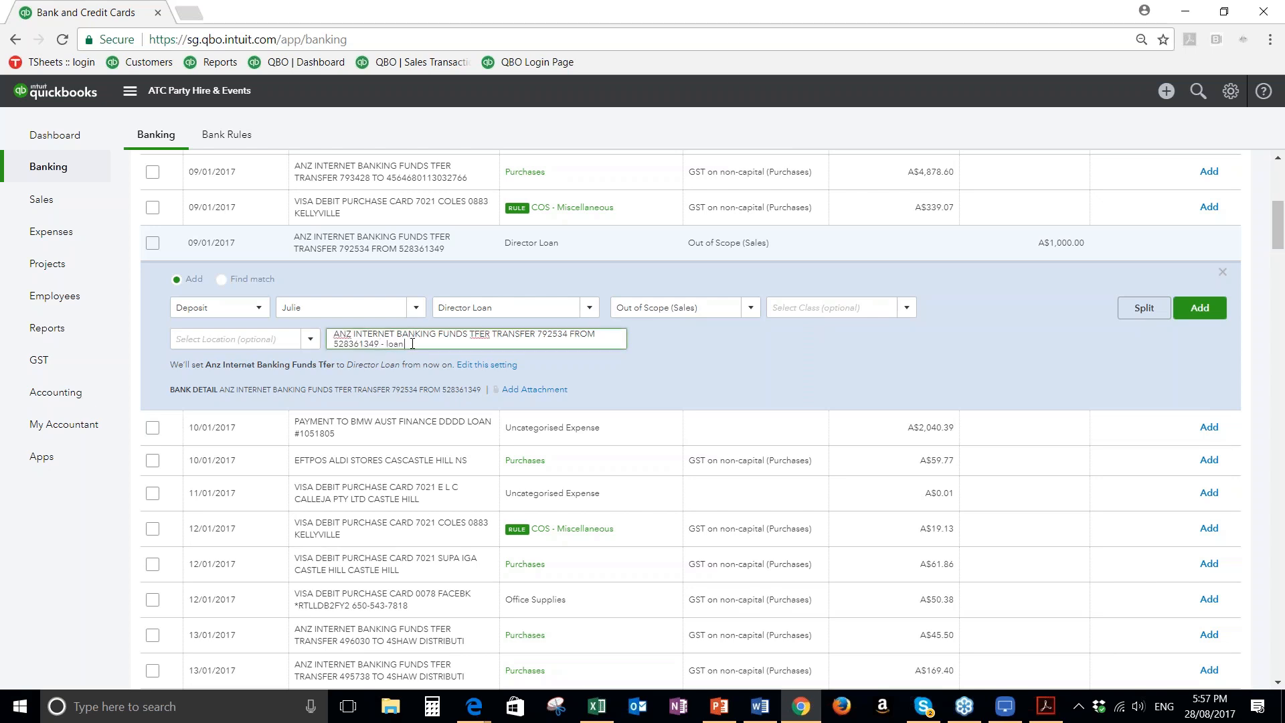
{"action": "type", "text": " by director"}
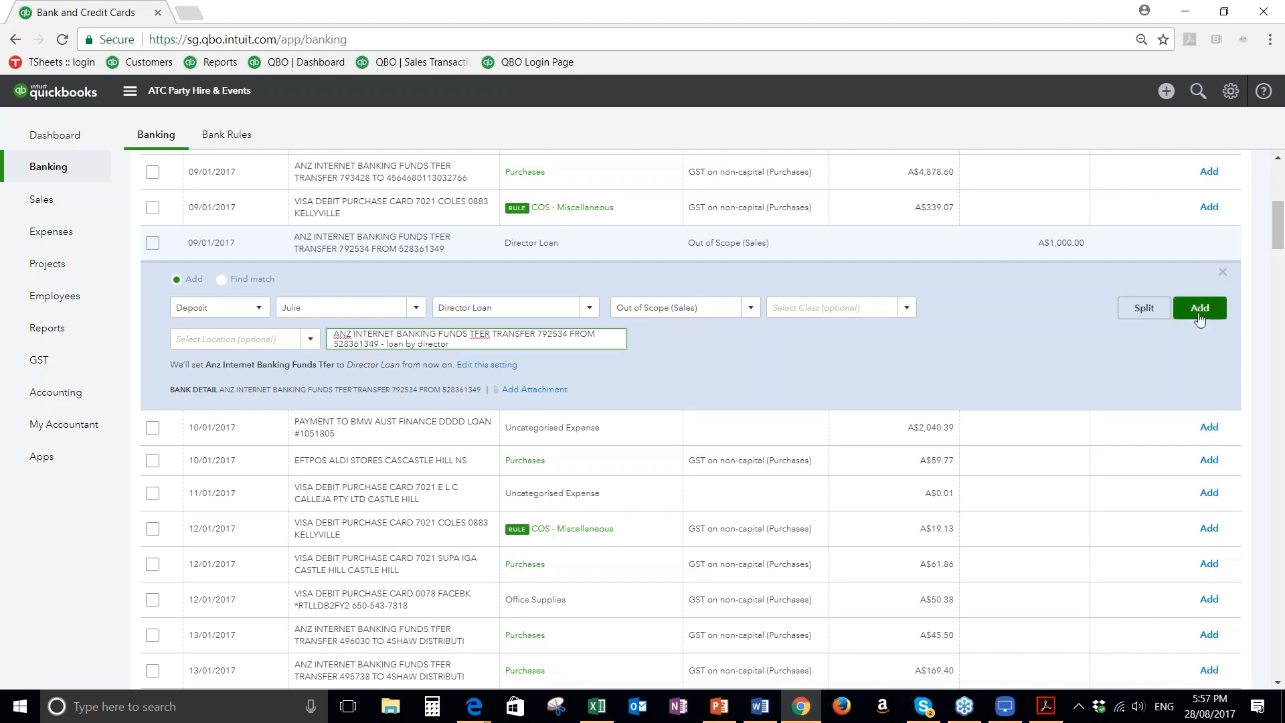
{"action": "left_click", "coordinate": [1198, 314]}
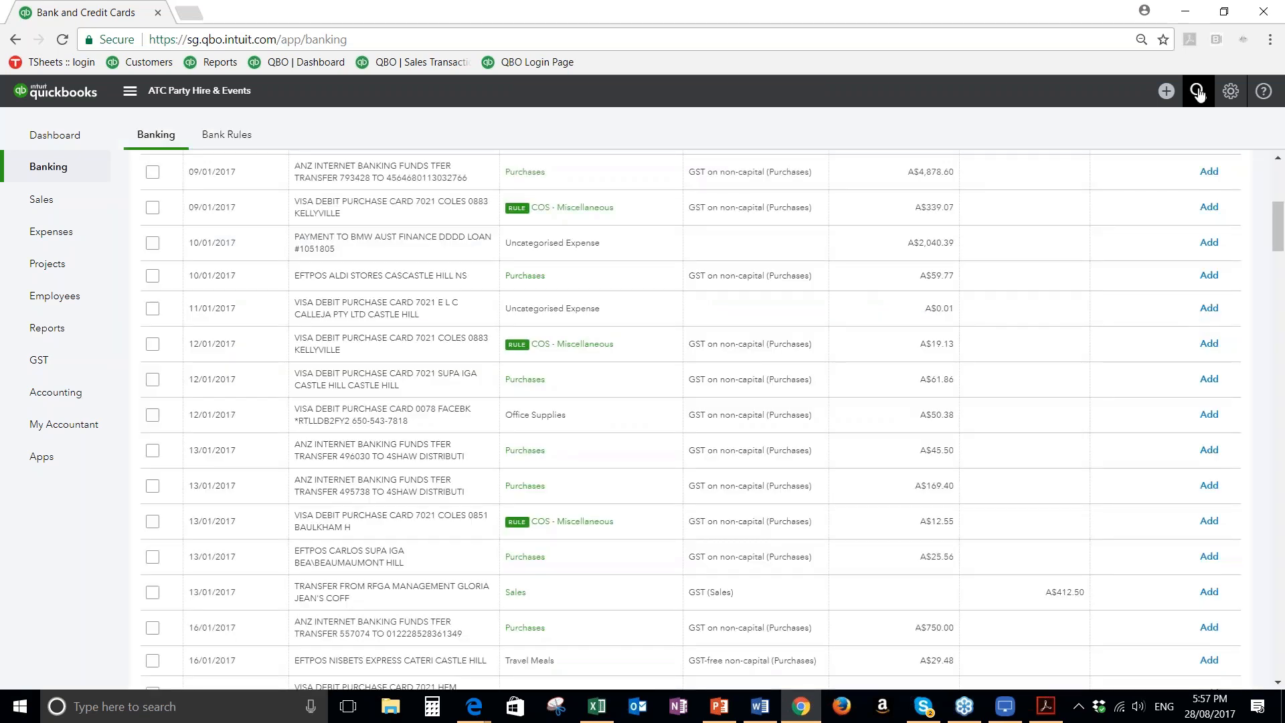
Open the new deposit from the recent transactions, review its account, description and GST details, and close it
{"action": "left_click", "coordinate": [1198, 93]}
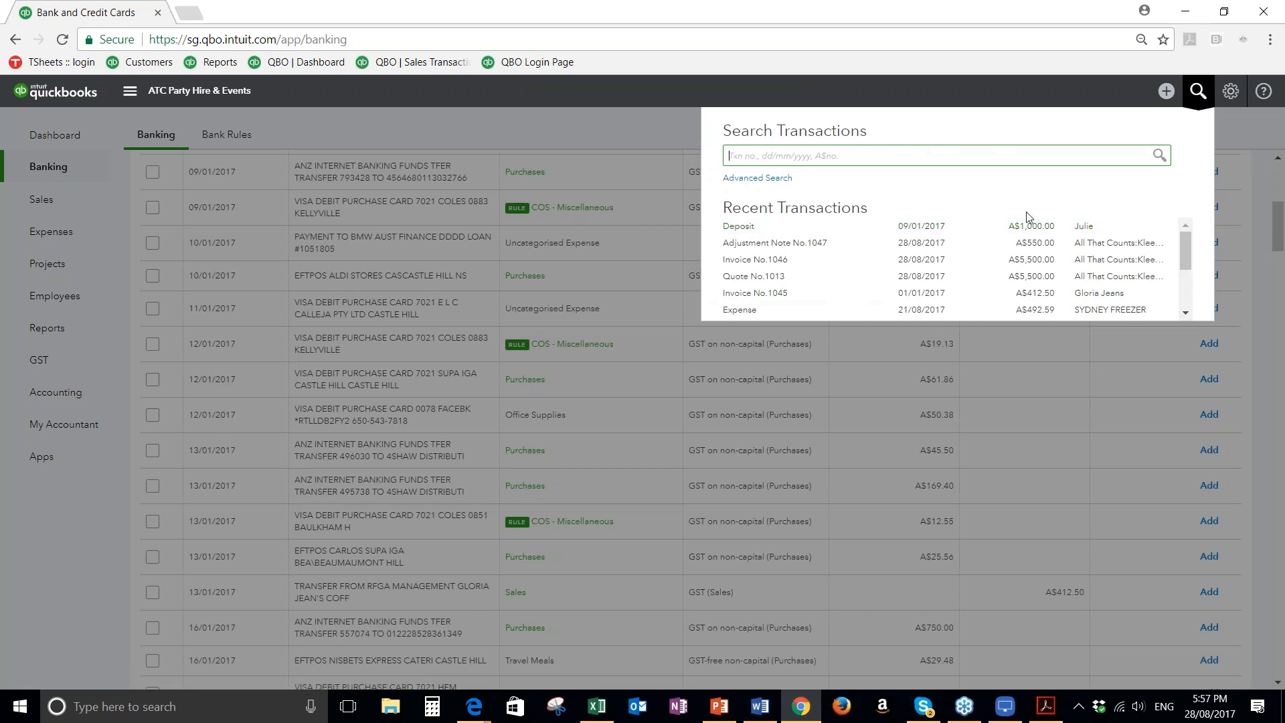
{"action": "left_click", "coordinate": [739, 229]}
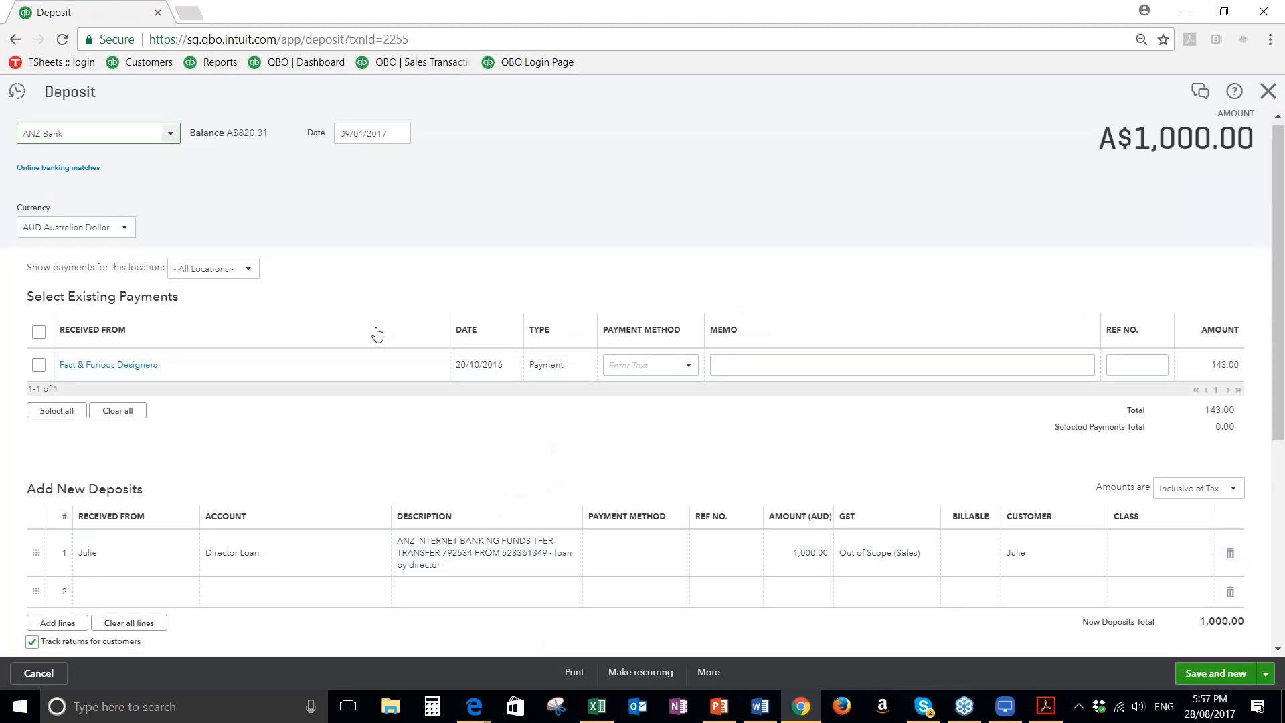
{"action": "scroll", "coordinate": [378, 334], "scroll_direction": "down", "scroll_amount": 2}
{"action": "scroll", "coordinate": [356, 310], "scroll_direction": "down", "scroll_amount": 2}
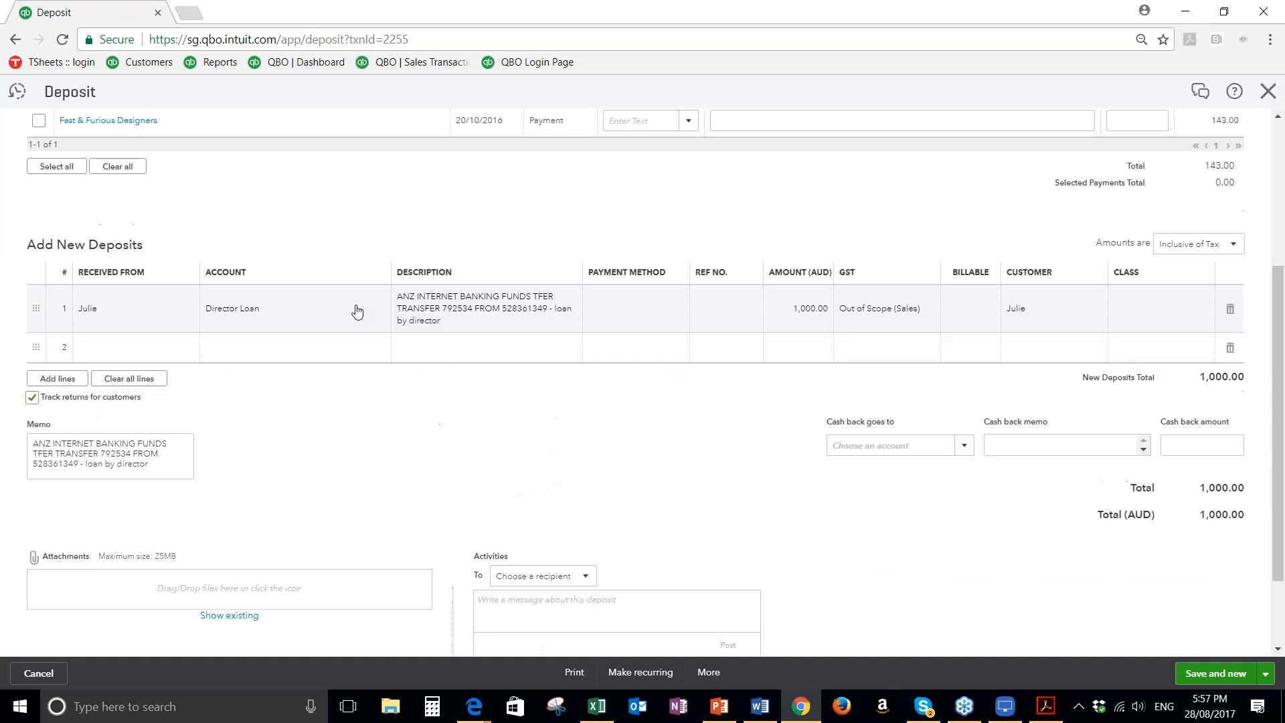
{"action": "scroll", "coordinate": [355, 309], "scroll_direction": "up", "scroll_amount": 3}
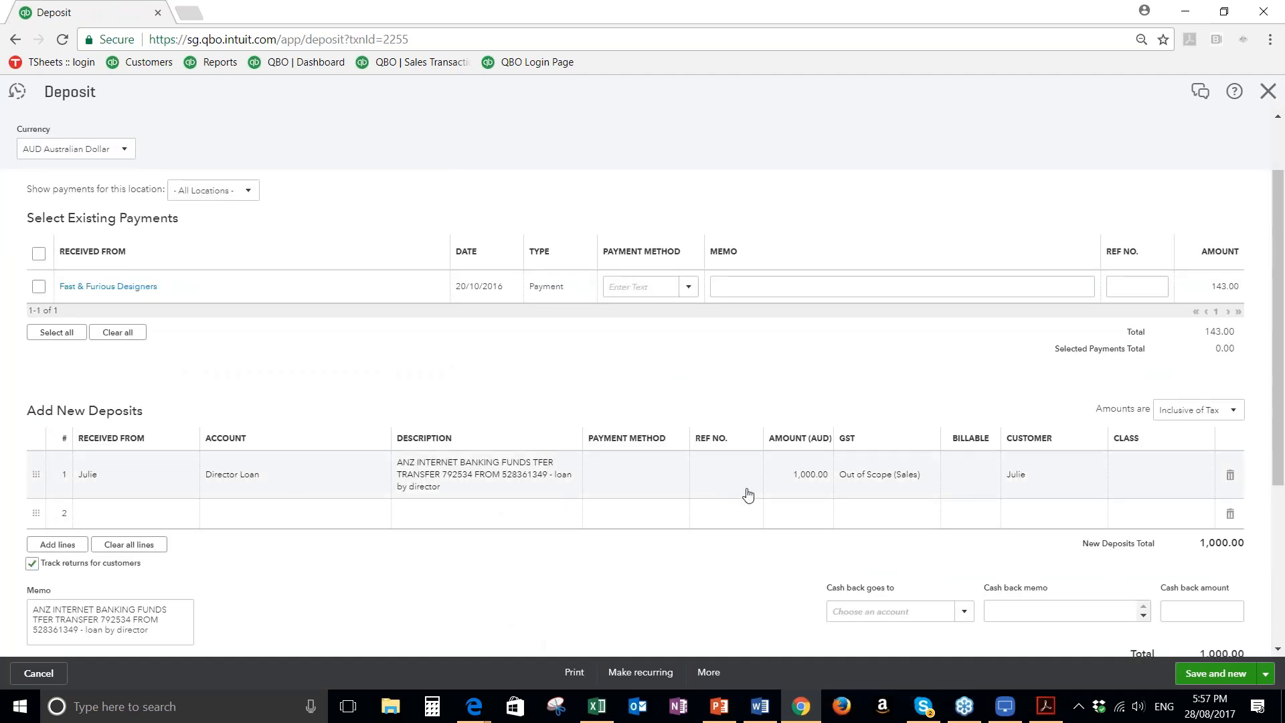
{"action": "left_click", "coordinate": [1266, 99]}
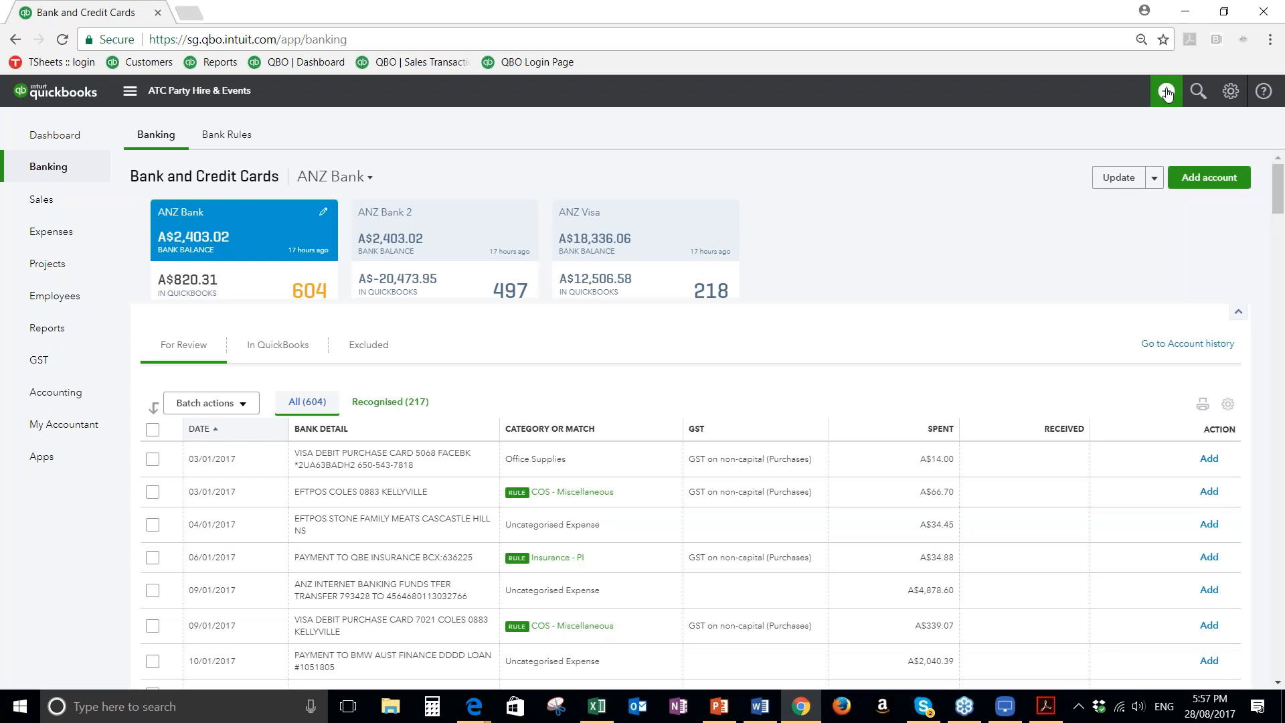
Start a new sales receipt and choose the customer just created for the director loan deposit
{"action": "left_click", "coordinate": [1166, 94]}
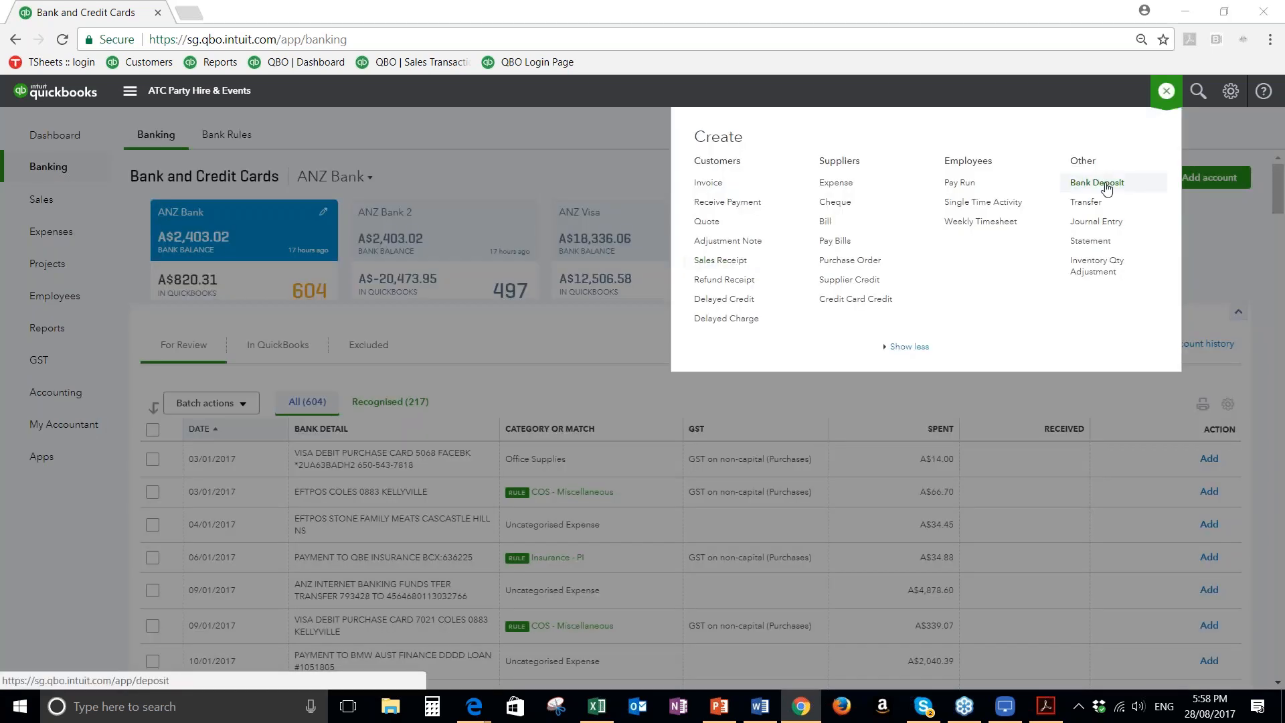
{"action": "left_click", "coordinate": [735, 265]}
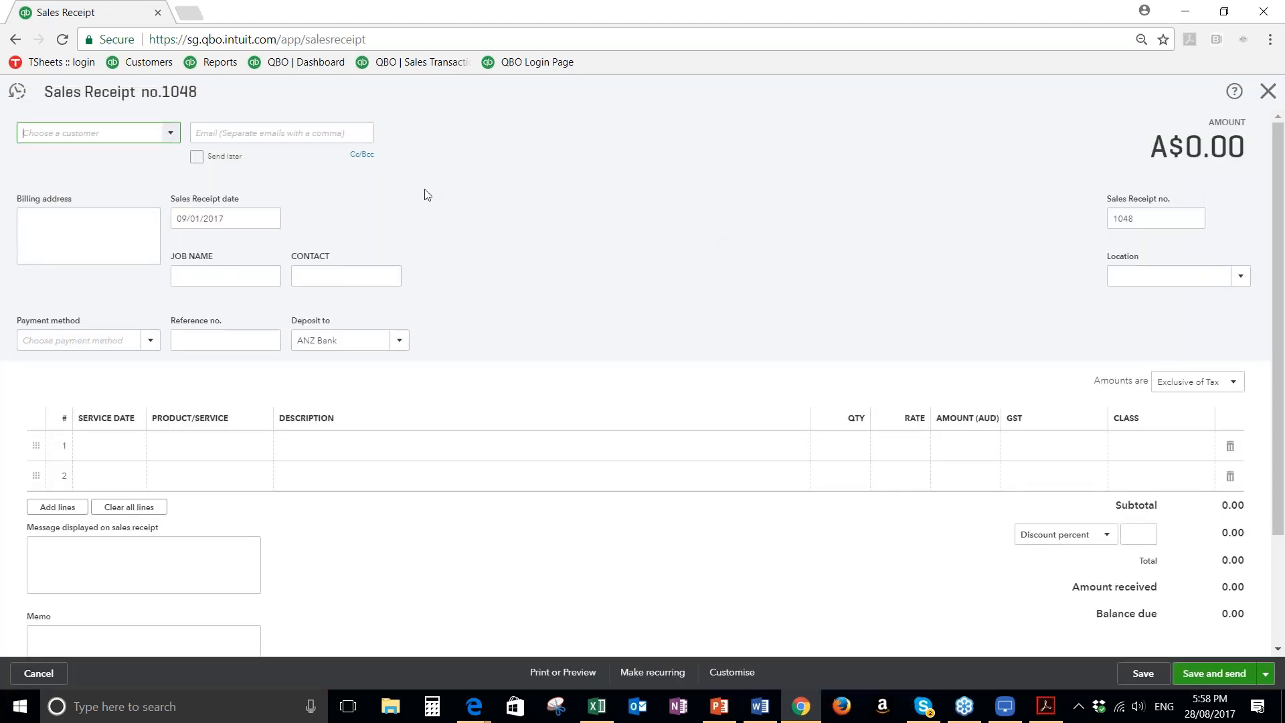
{"action": "type", "text": "jul"}
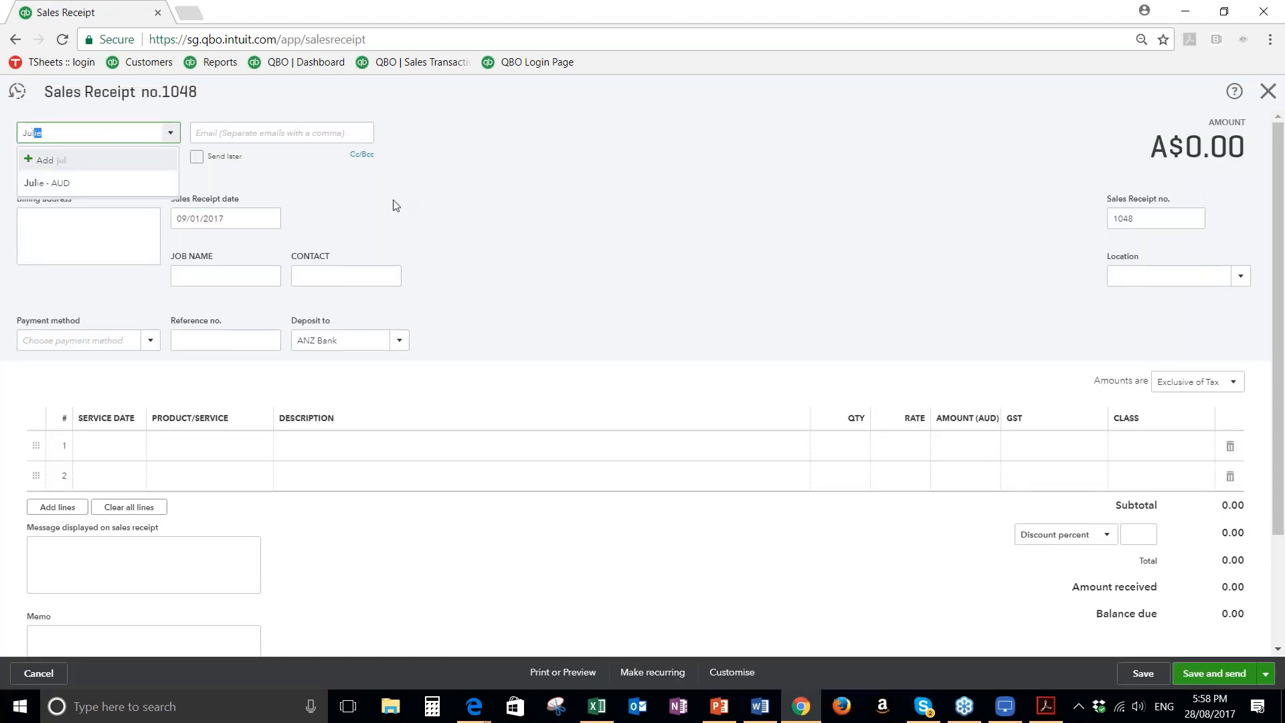
{"action": "left_click", "coordinate": [46, 185]}
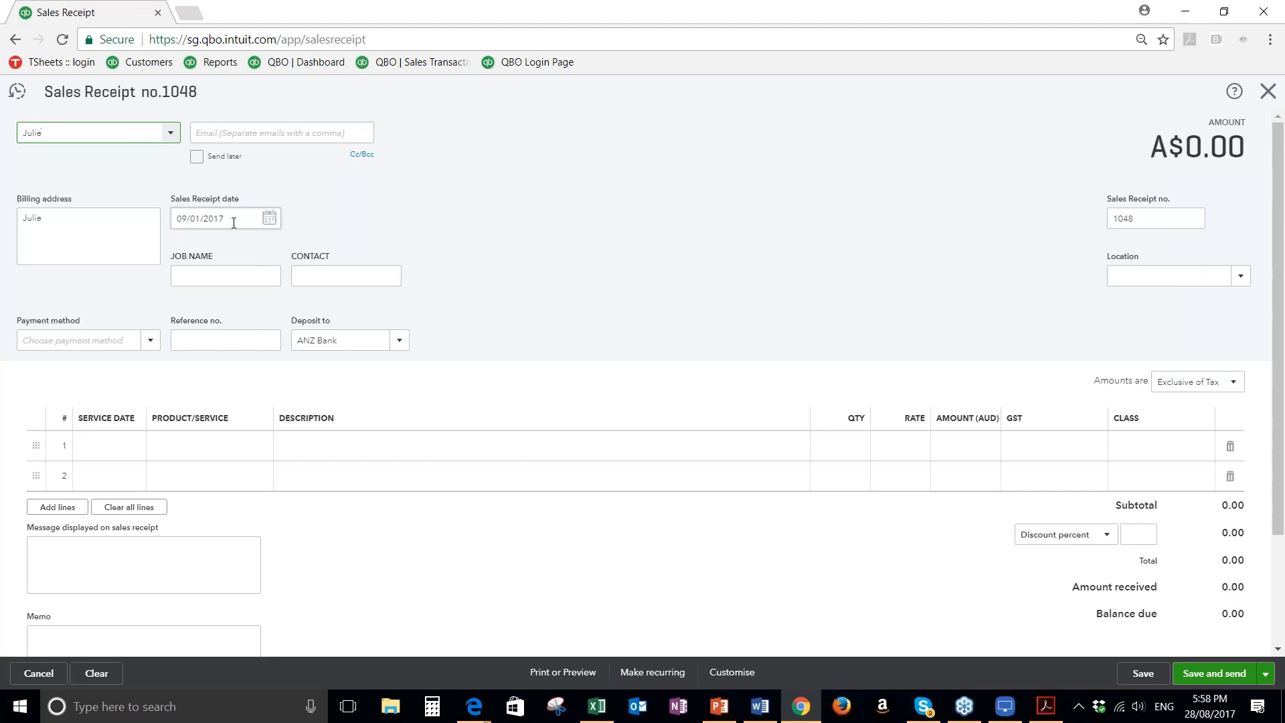
Enter "Loan - Director" as the first line's product/service and add it as a new item
{"action": "left_click", "coordinate": [189, 450]}
{"action": "type", "text": "loan"}
{"action": "key", "text": "BackSpace"}
{"action": "key", "text": "BackSpace"}
{"action": "key", "text": "BackSpace"}
{"action": "key", "text": "BackSpace"}
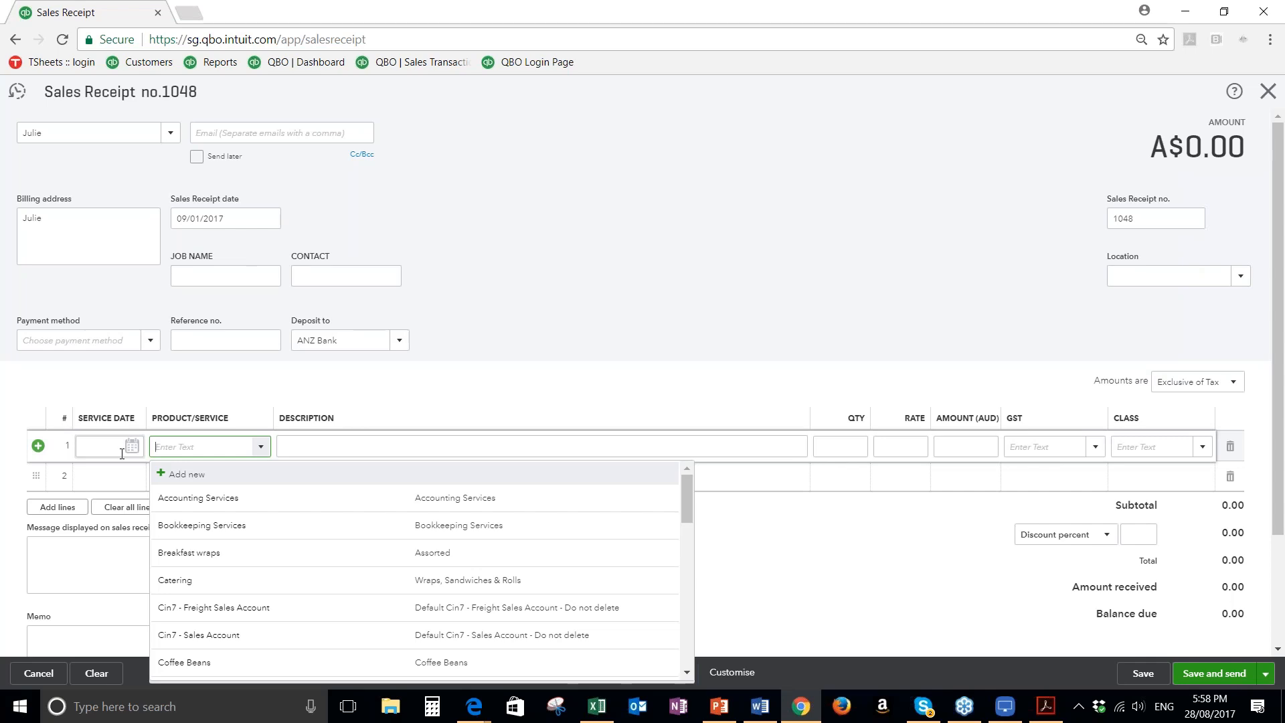
{"action": "type", "text": "Loan"}
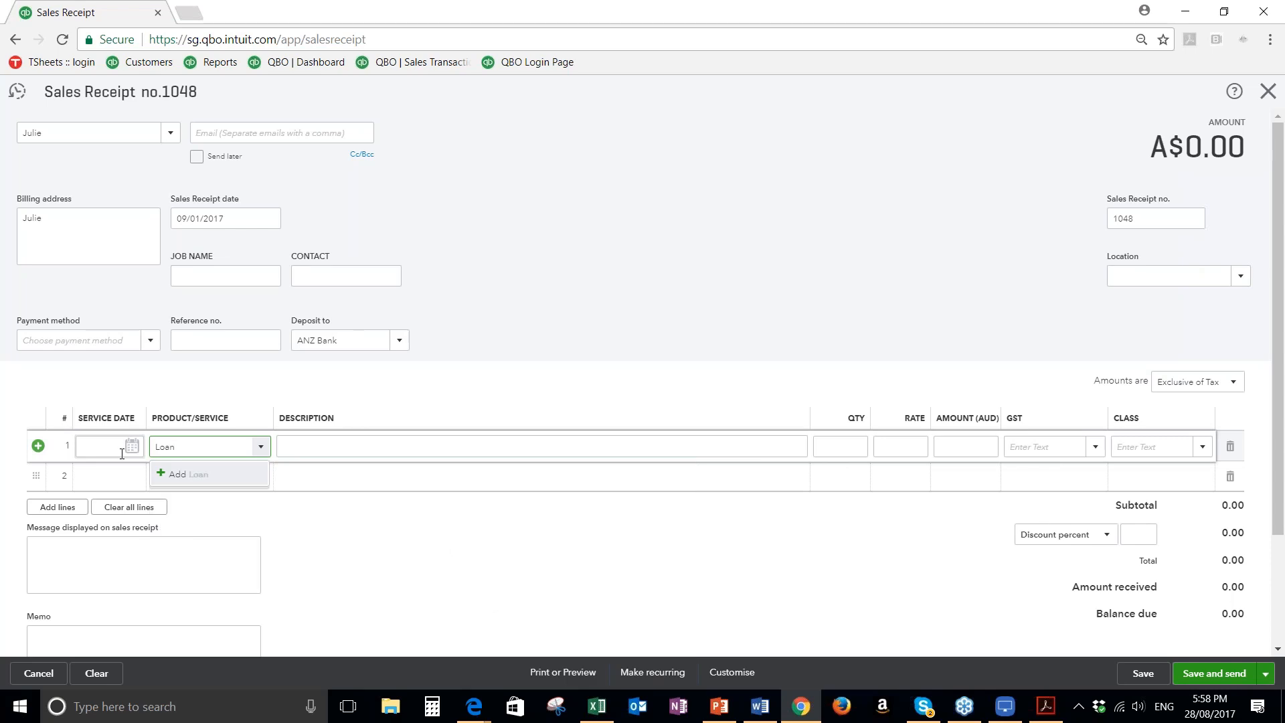
{"action": "type", "text": " - Director"}
{"action": "left_click", "coordinate": [203, 477]}
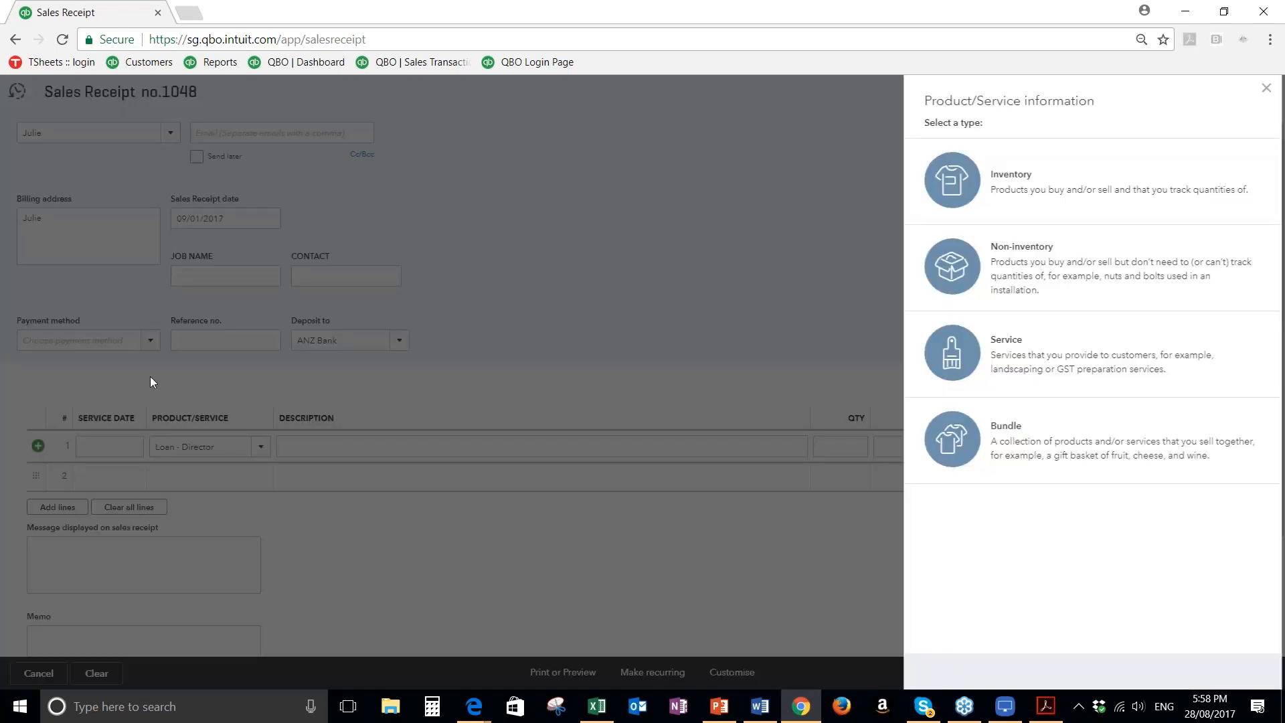
Make the new item a service with Director Loan as its income account, and save it
{"action": "left_click", "coordinate": [1174, 437]}
{"action": "type", "text": "Director Loan"}
{"action": "key", "text": "Return"}
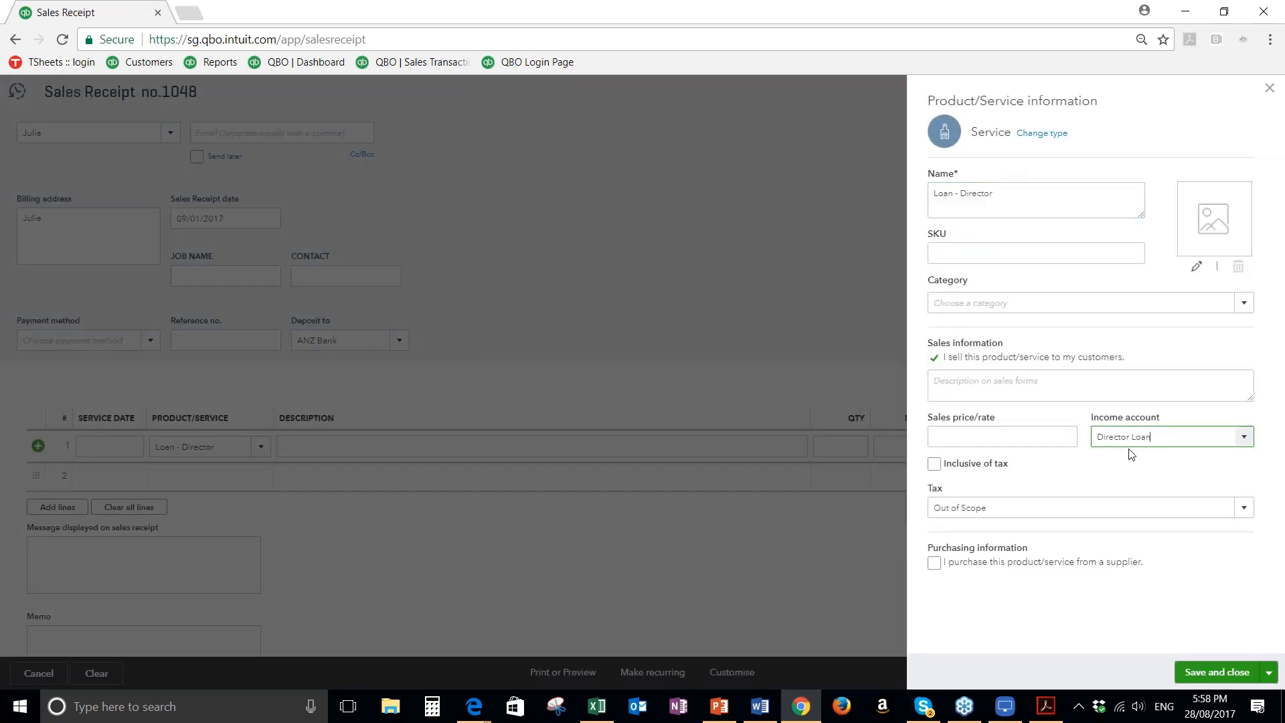
{"action": "left_click", "coordinate": [1220, 676]}
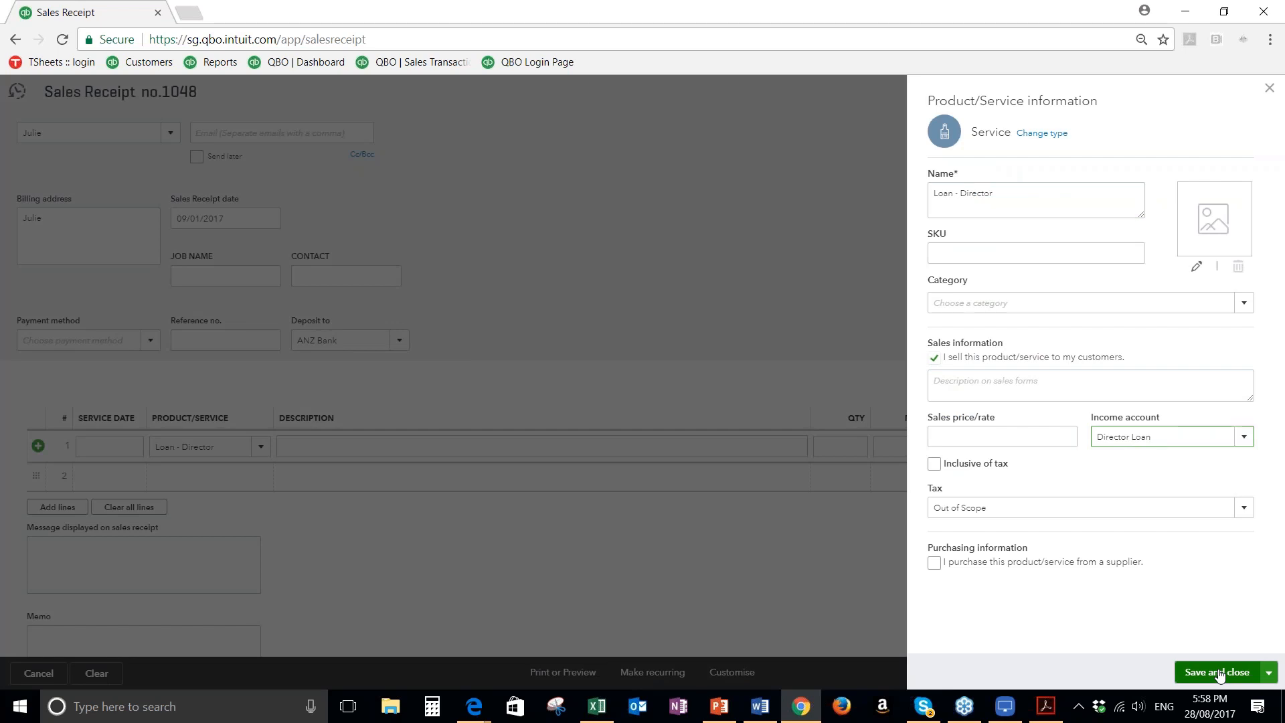
Set the Loan - Director line's rate to 1000, and save and close the sales receipt
{"action": "left_click", "coordinate": [367, 436]}
{"action": "left_click", "coordinate": [901, 446]}
{"action": "type", "text": "1000"}
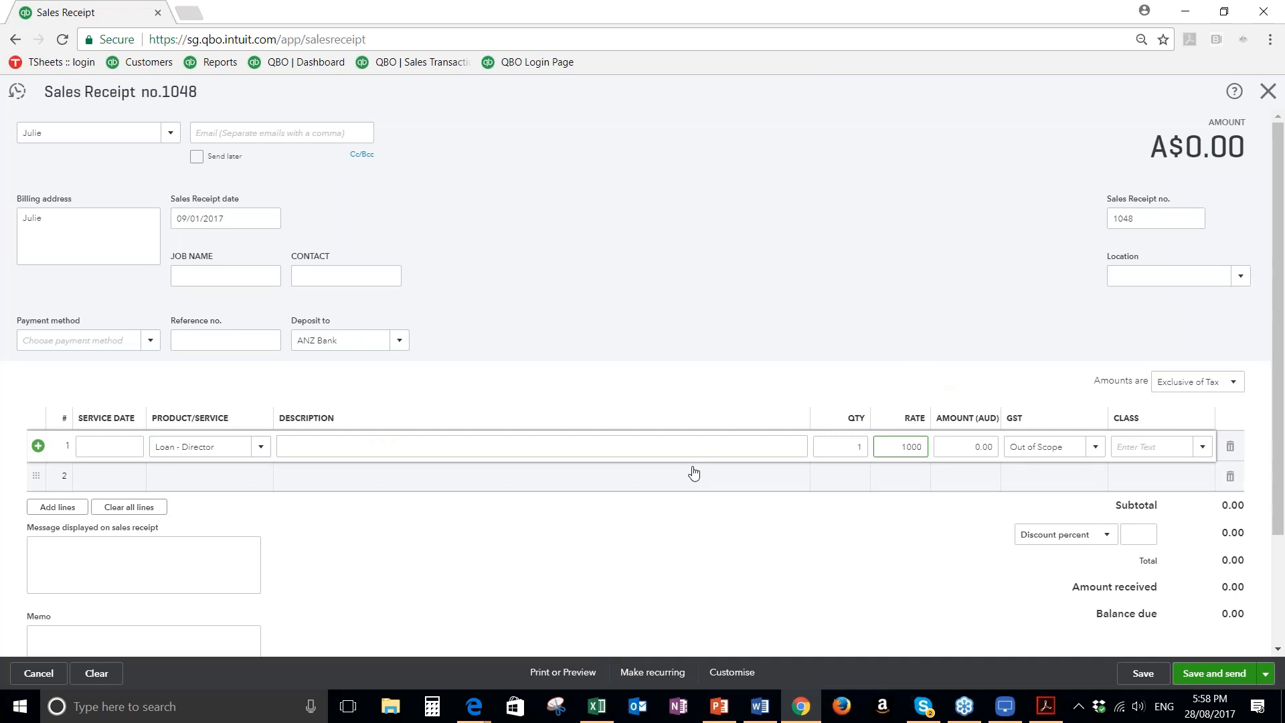
{"action": "key", "text": "Tab"}
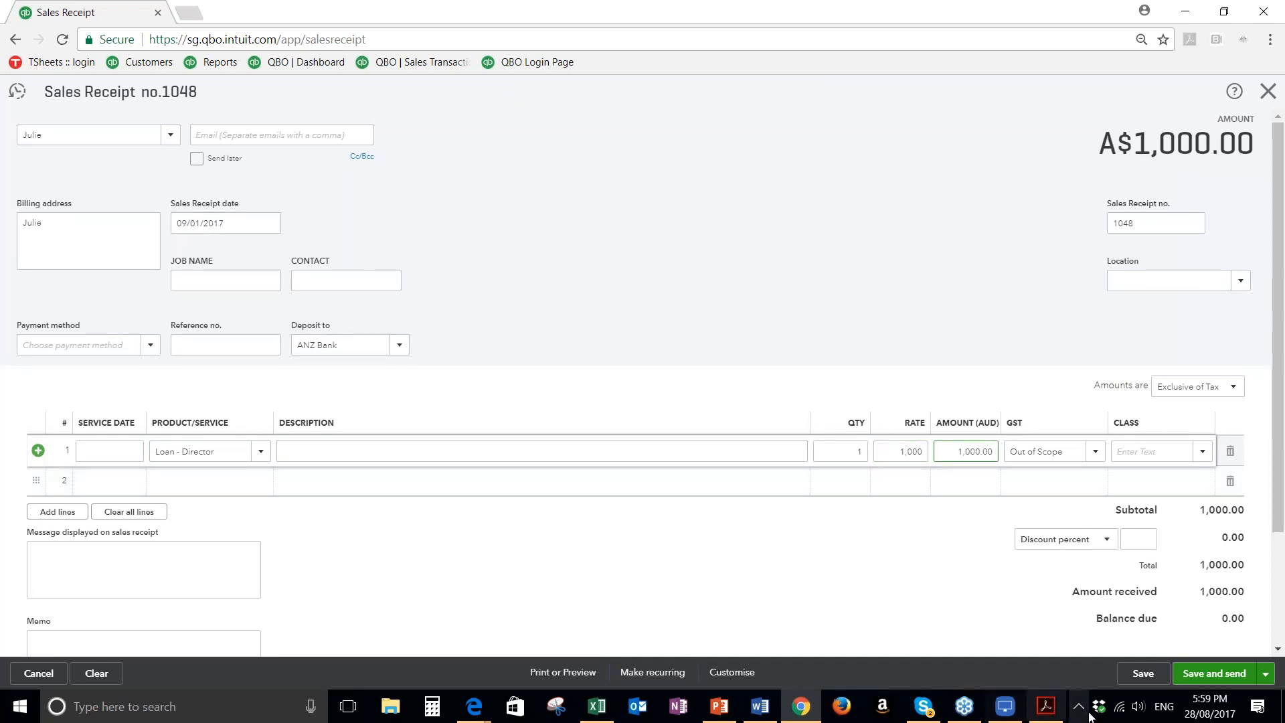
{"action": "left_click", "coordinate": [1266, 674]}
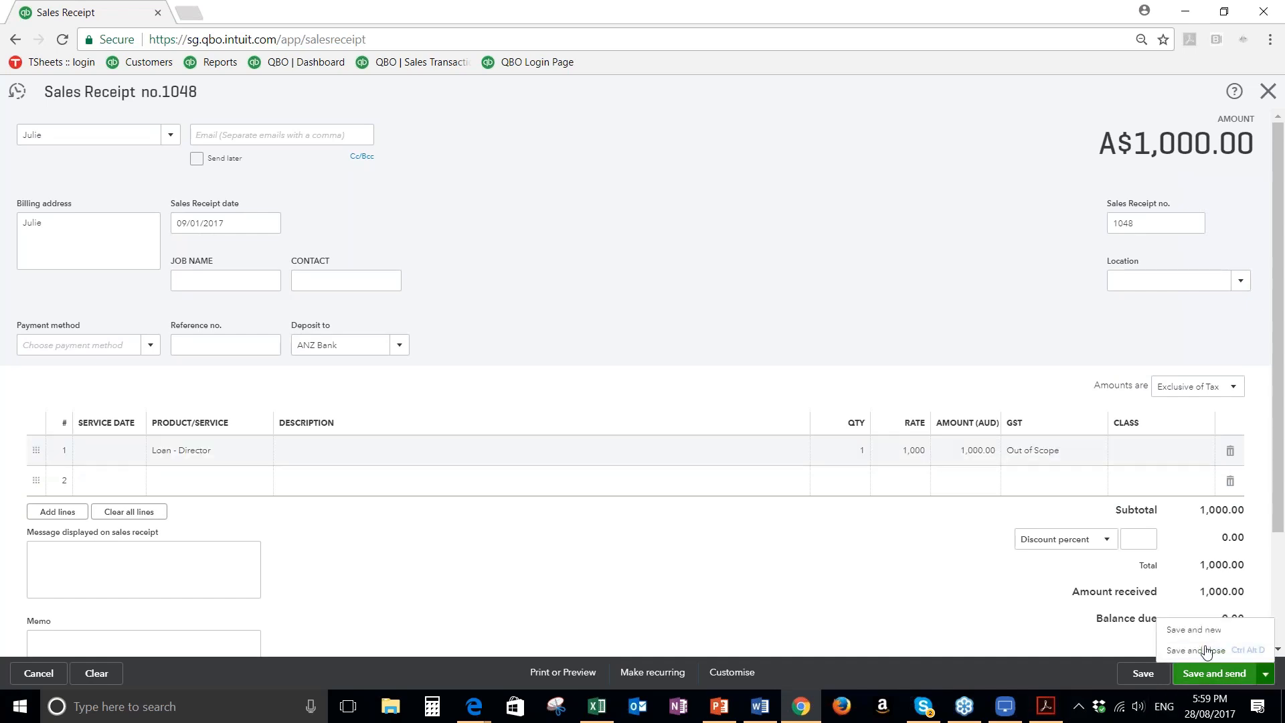
{"action": "left_click", "coordinate": [1185, 650]}
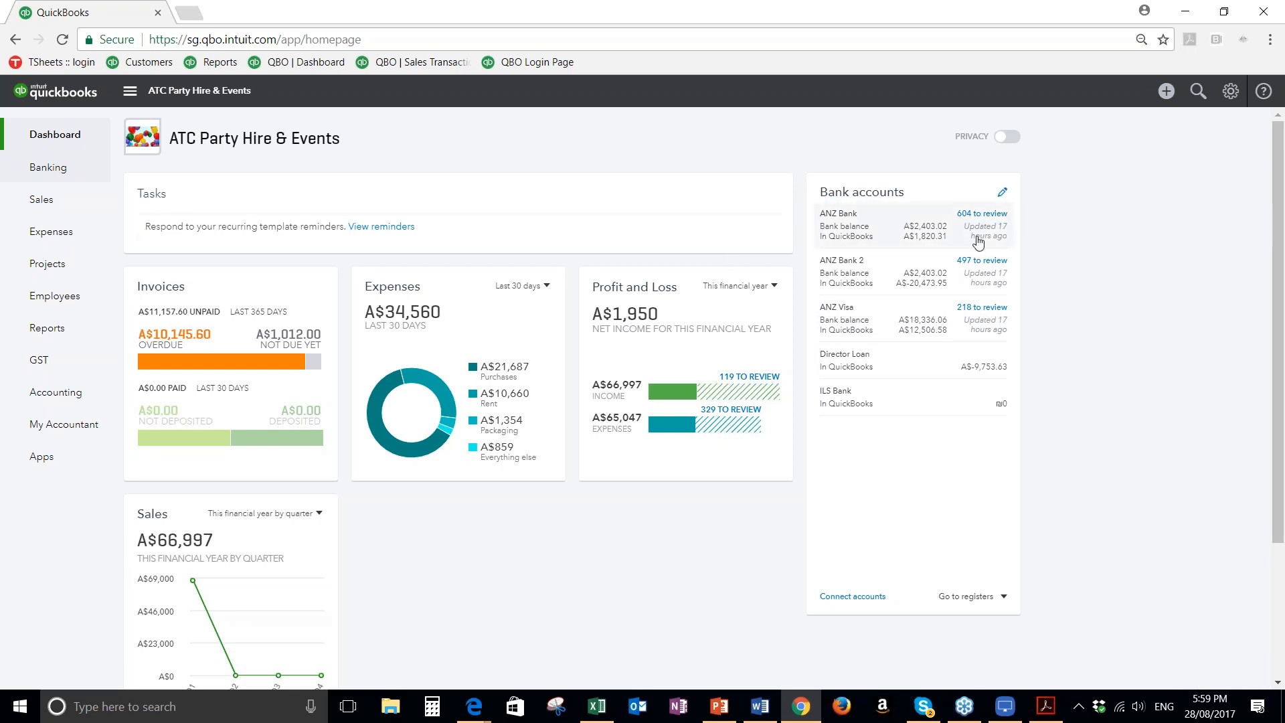
In the ANZ Bank feed, match the 13/01/2017 Gloria Jean's transfer of A$412.50 to invoice 1045
{"action": "left_click", "coordinate": [889, 238]}
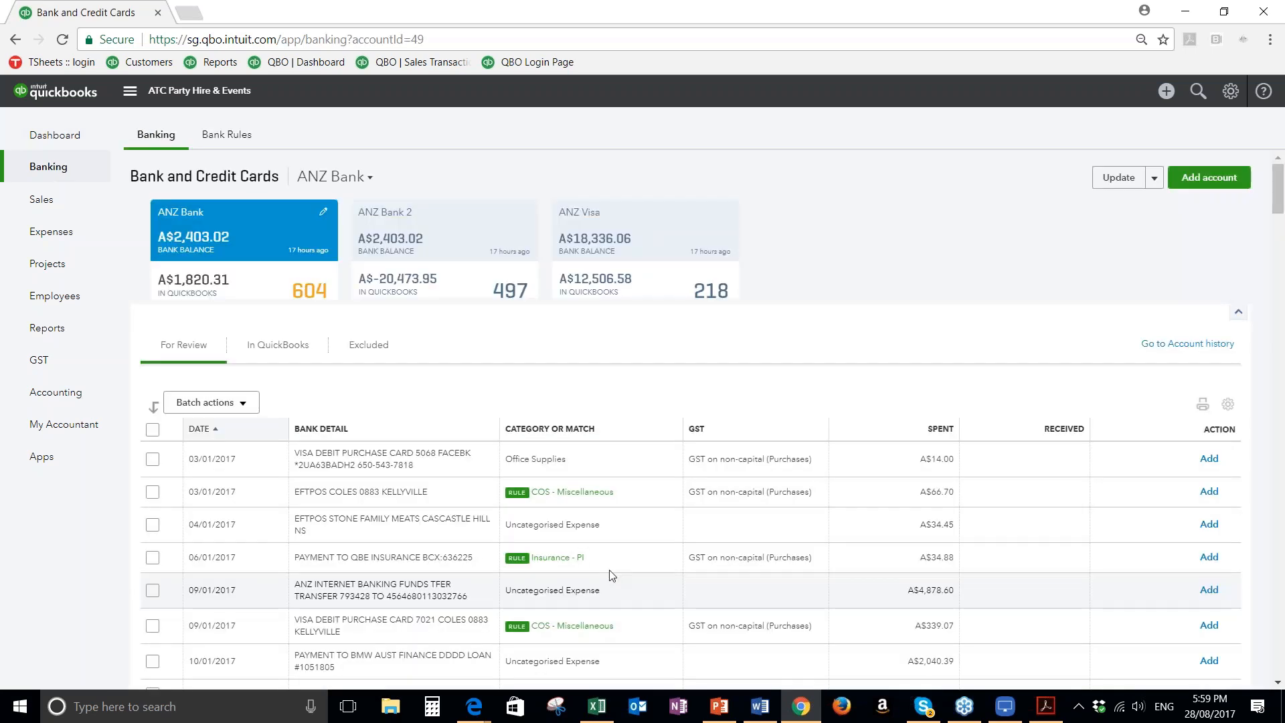
{"action": "scroll", "coordinate": [947, 523], "scroll_direction": "down", "scroll_amount": 1}
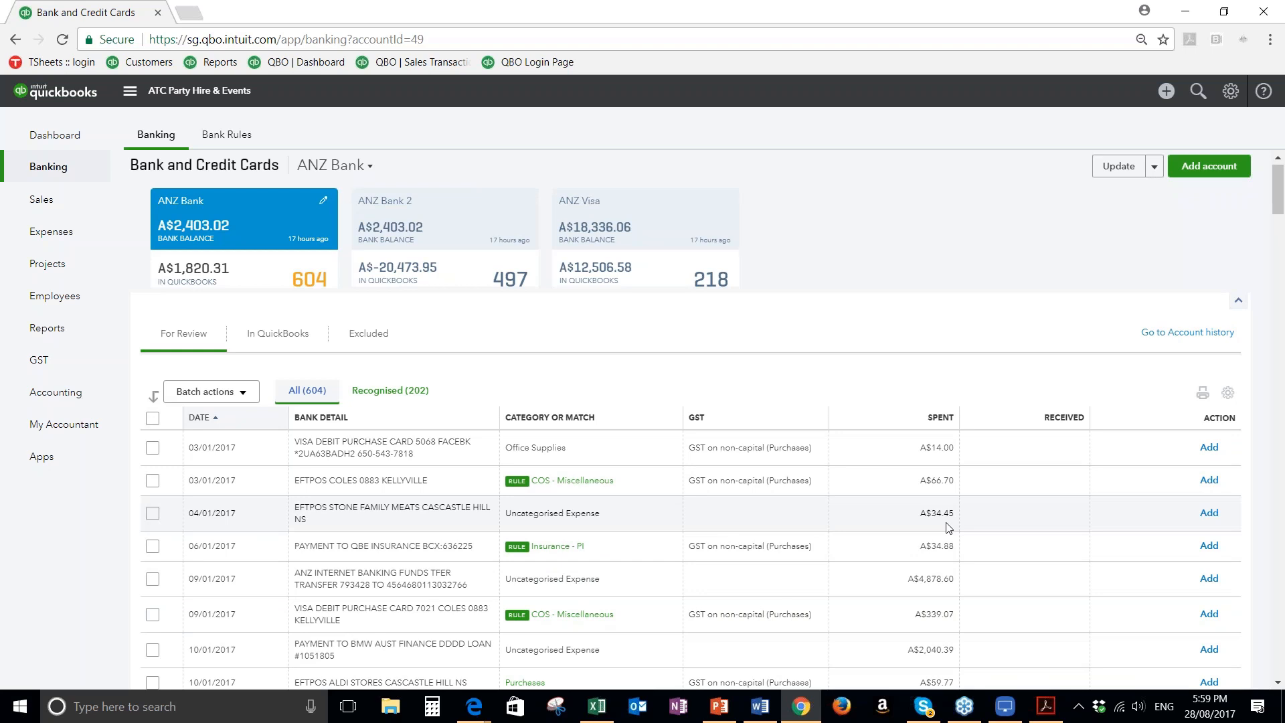
{"action": "scroll", "coordinate": [947, 527], "scroll_direction": "down", "scroll_amount": 10}
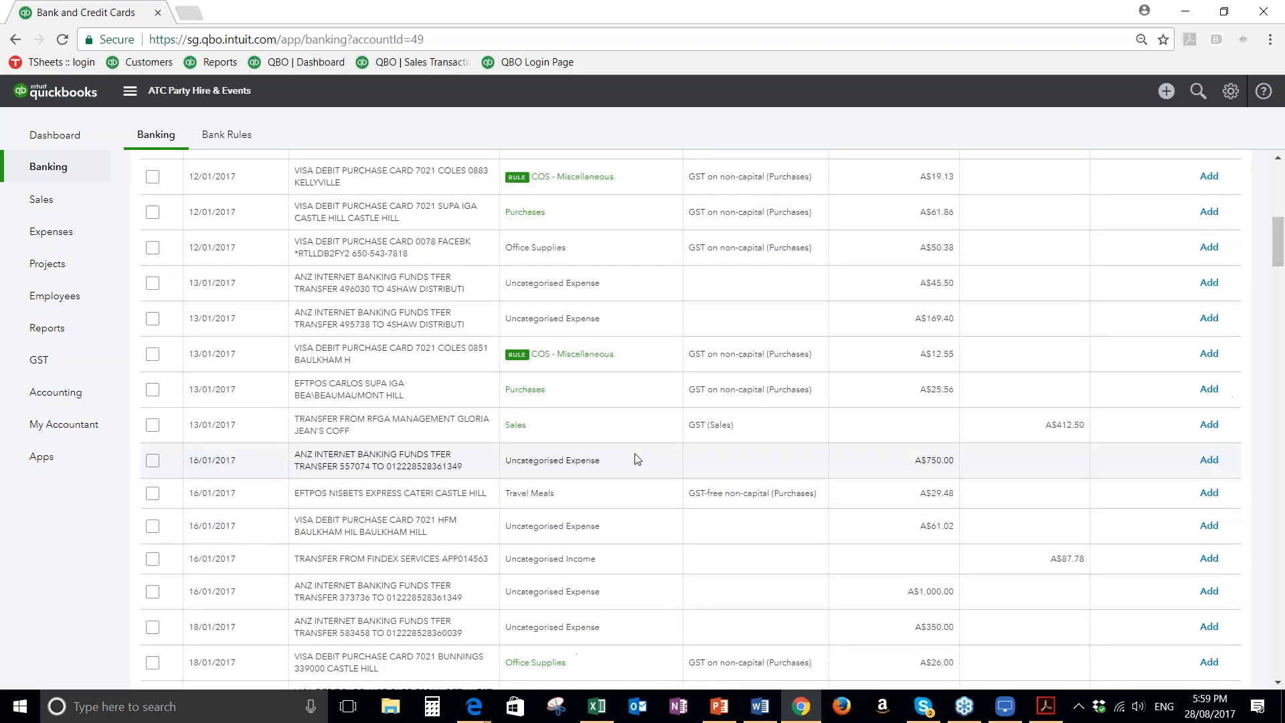
{"action": "left_click", "coordinate": [354, 422]}
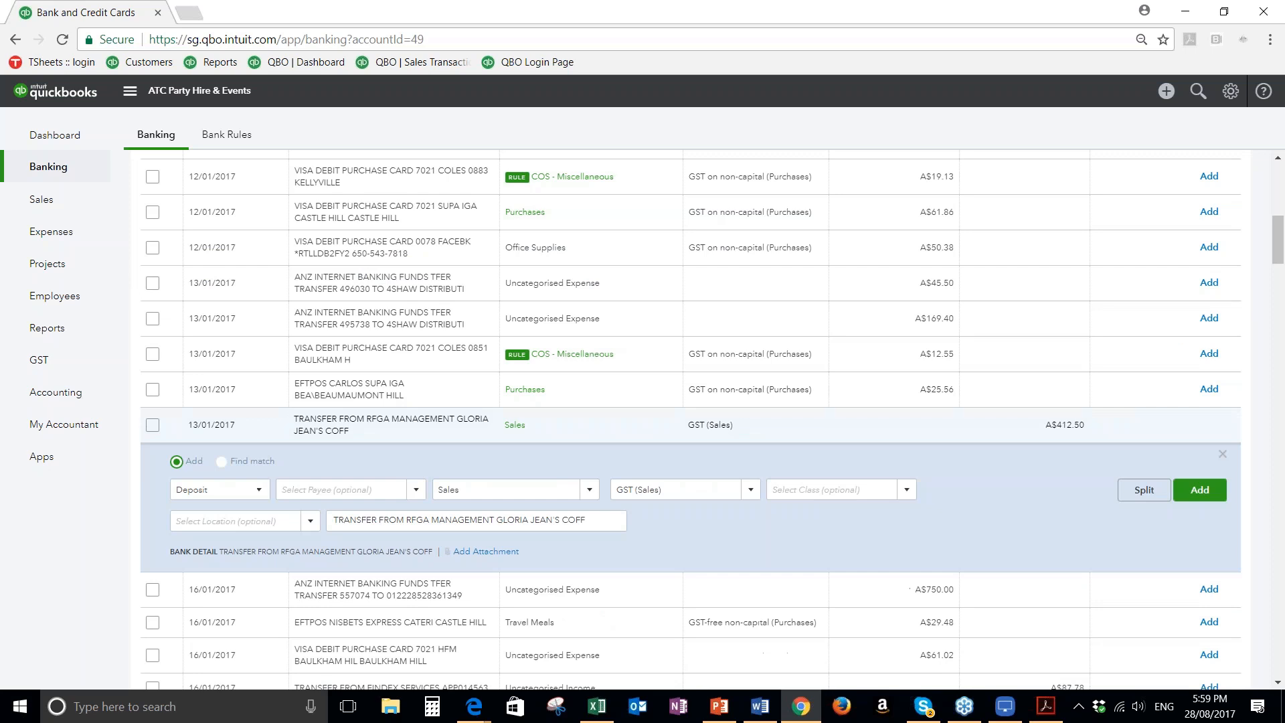
{"action": "left_click", "coordinate": [222, 462]}
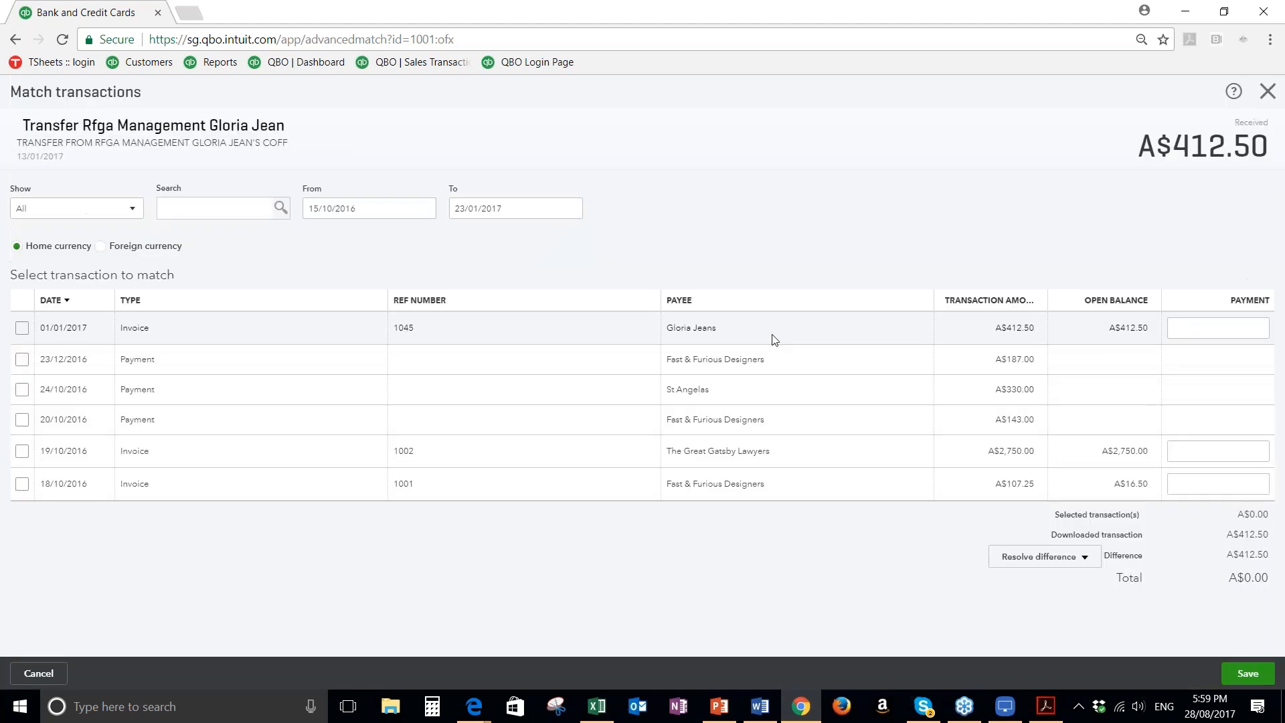
{"action": "left_click", "coordinate": [769, 334]}
{"action": "left_click", "coordinate": [1248, 672]}
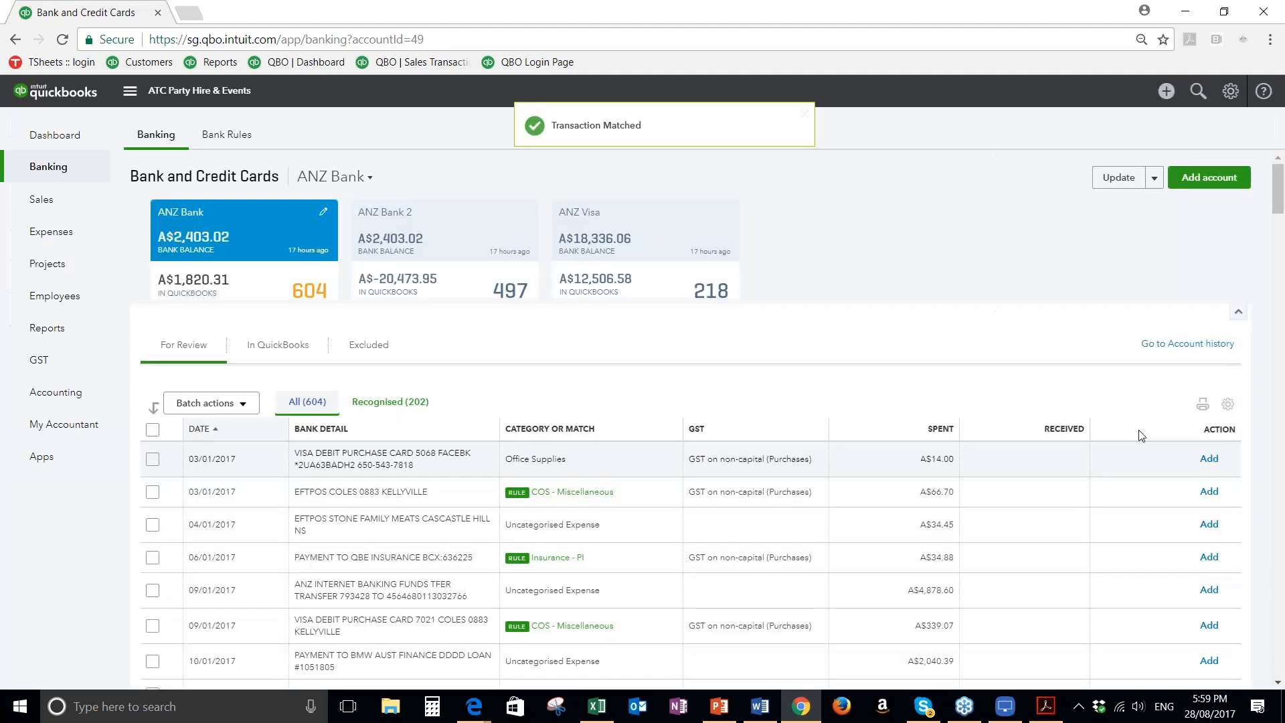
Match the 13/02/2017 transfer of A$1,000.00 in the bank feed to the suggested sales receipt
{"action": "scroll", "coordinate": [672, 550], "scroll_direction": "down", "scroll_amount": 2}
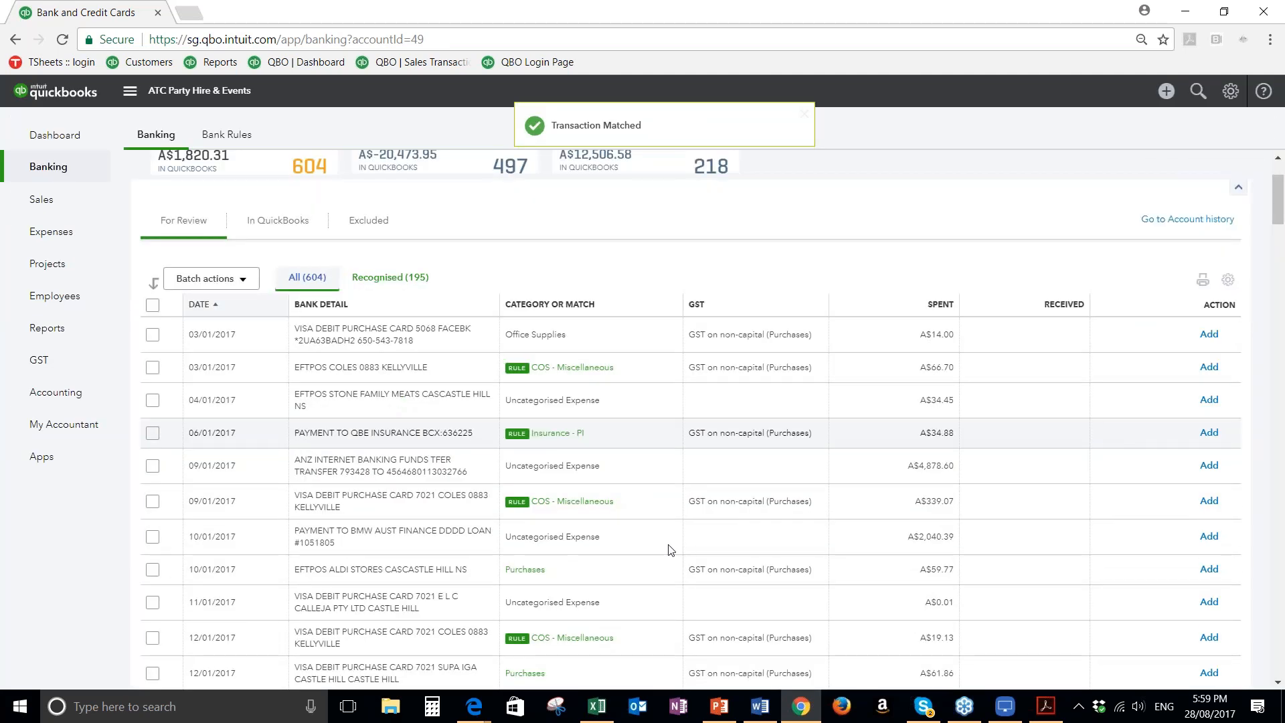
{"action": "scroll", "coordinate": [672, 550], "scroll_direction": "down", "scroll_amount": 7}
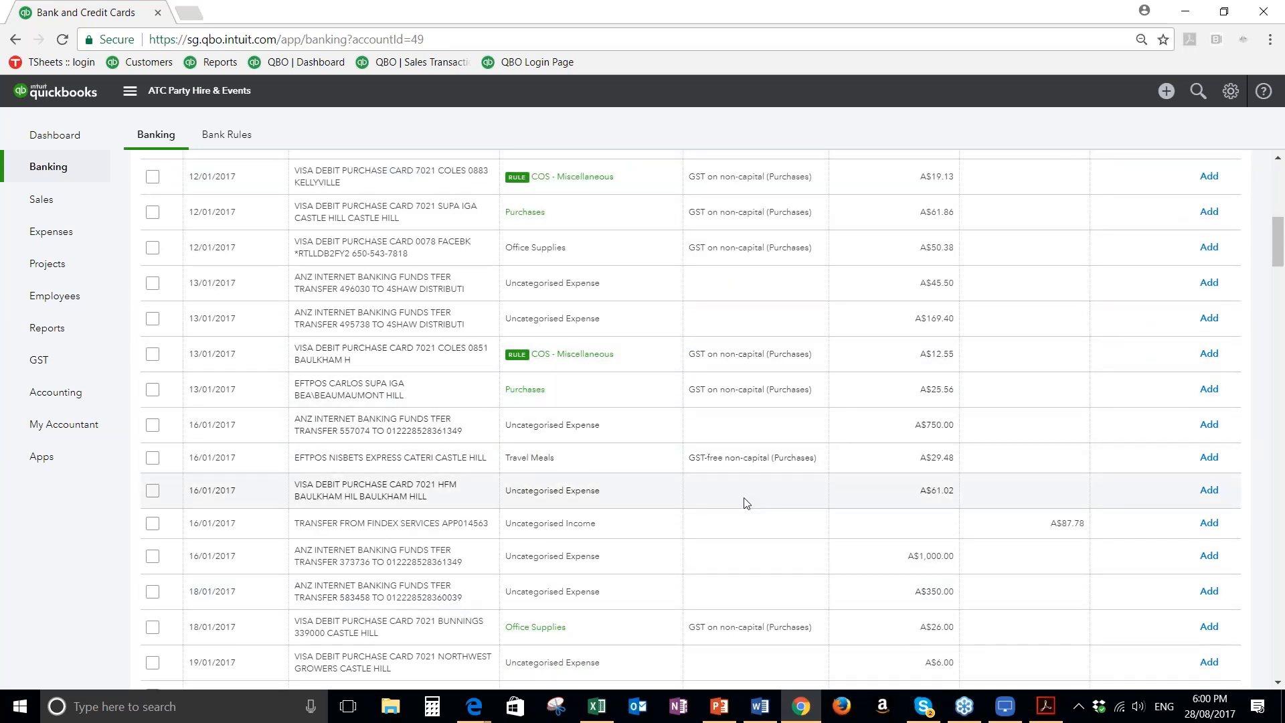
{"action": "scroll", "coordinate": [747, 504], "scroll_direction": "down", "scroll_amount": 1}
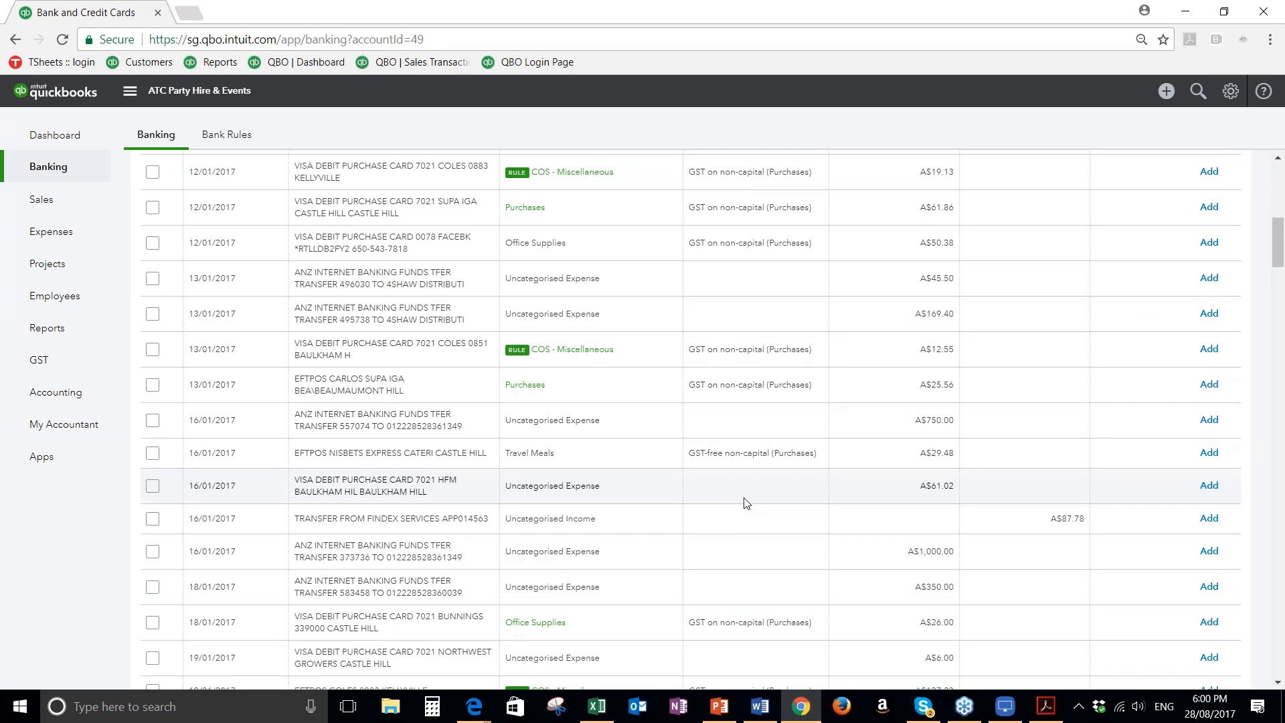
{"action": "scroll", "coordinate": [748, 503], "scroll_direction": "down", "scroll_amount": 2}
{"action": "scroll", "coordinate": [747, 504], "scroll_direction": "down", "scroll_amount": 10}
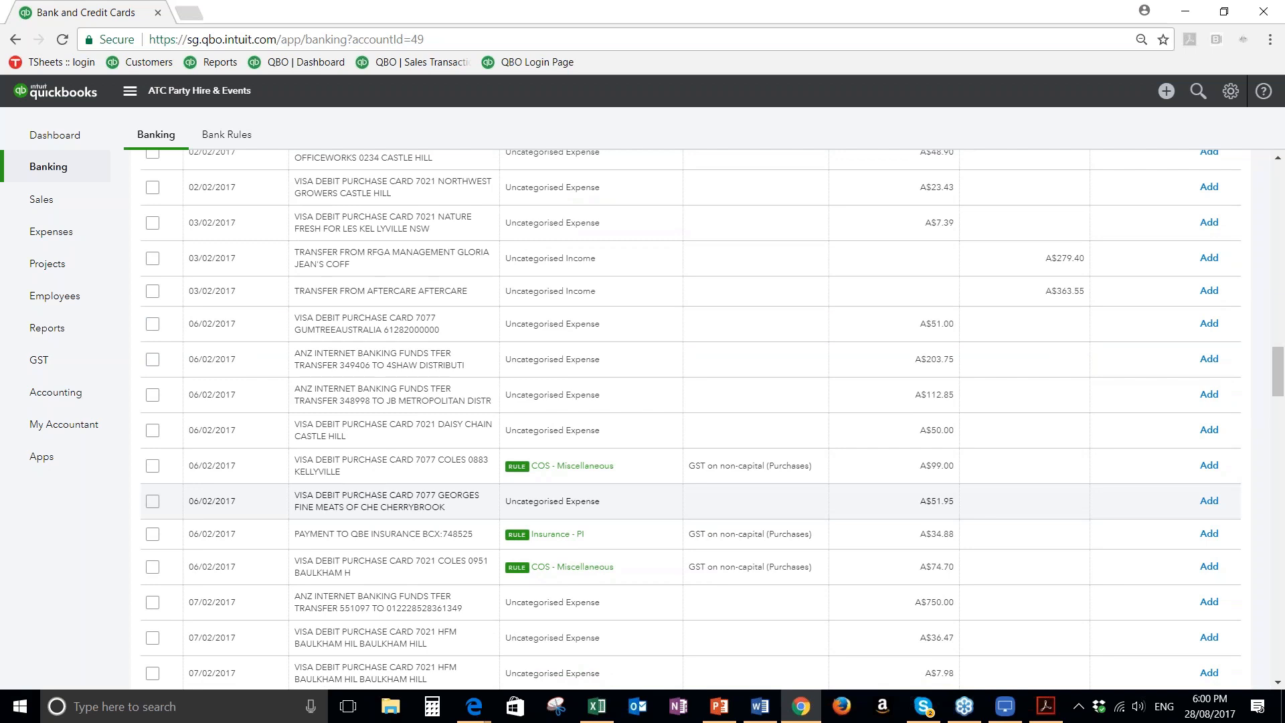
{"action": "scroll", "coordinate": [659, 451], "scroll_direction": "down", "scroll_amount": 10}
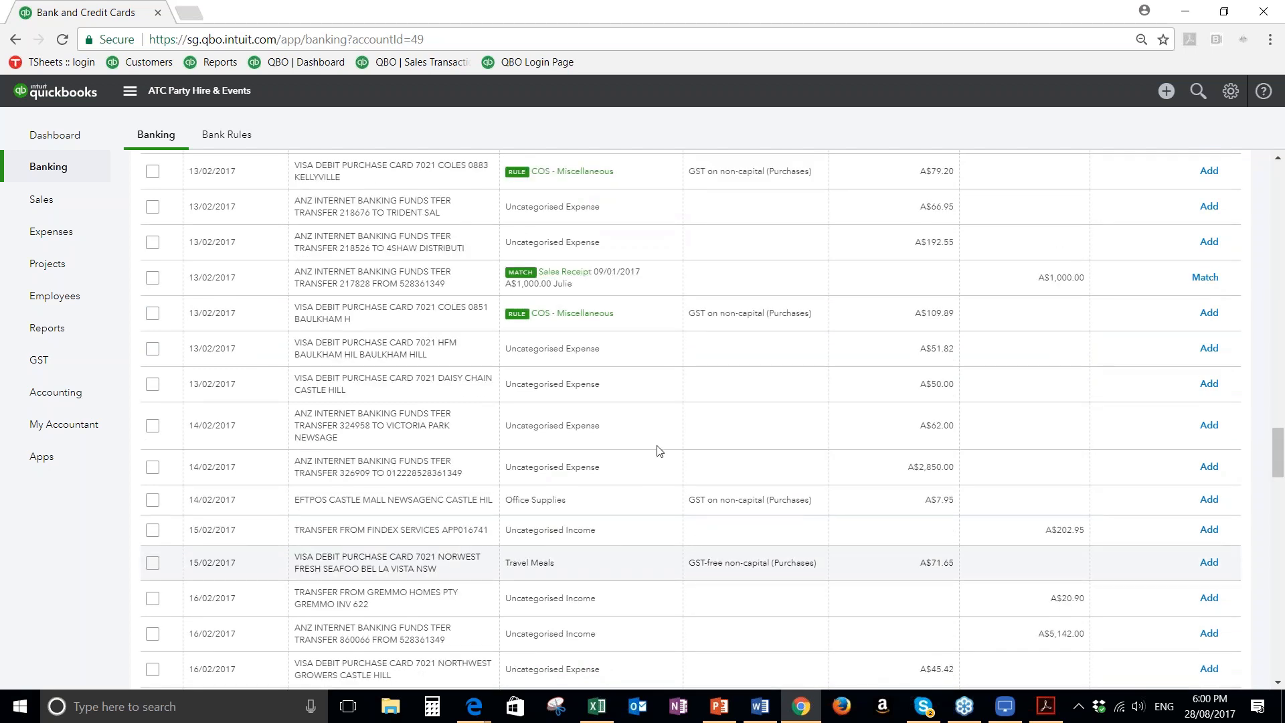
{"action": "scroll", "coordinate": [949, 526], "scroll_direction": "up", "scroll_amount": 3}
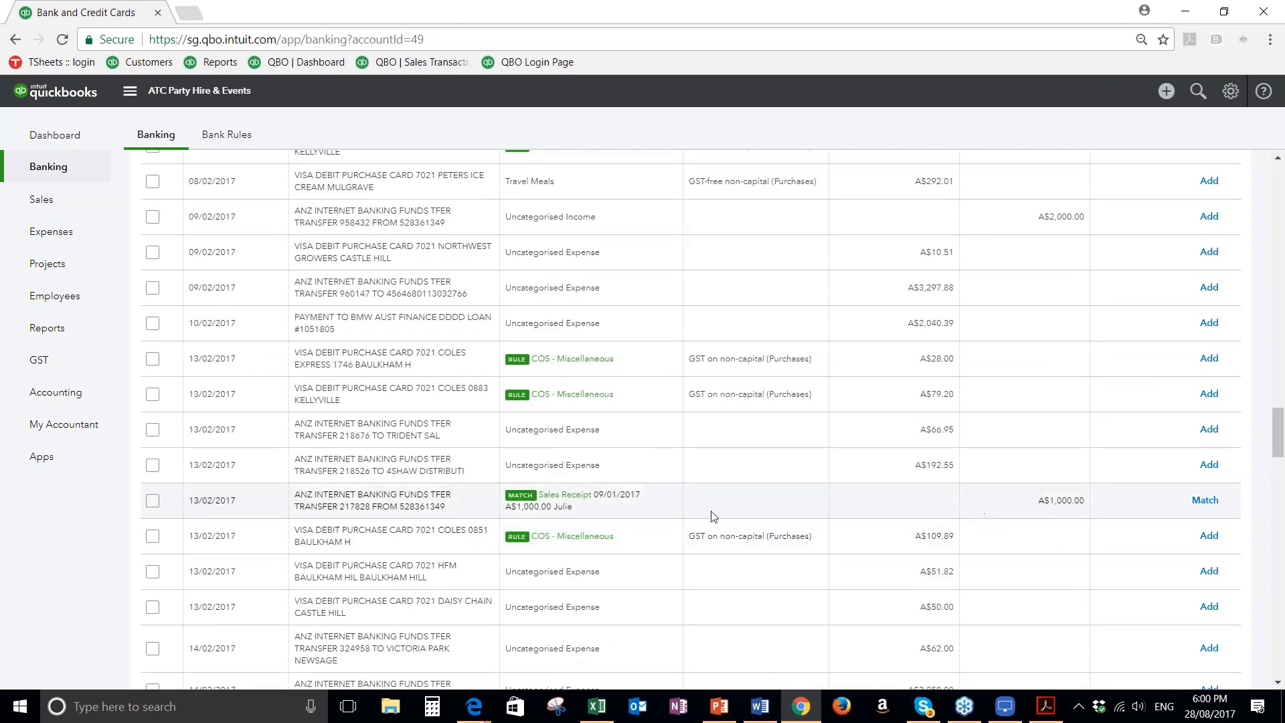
{"action": "left_click", "coordinate": [1206, 507]}
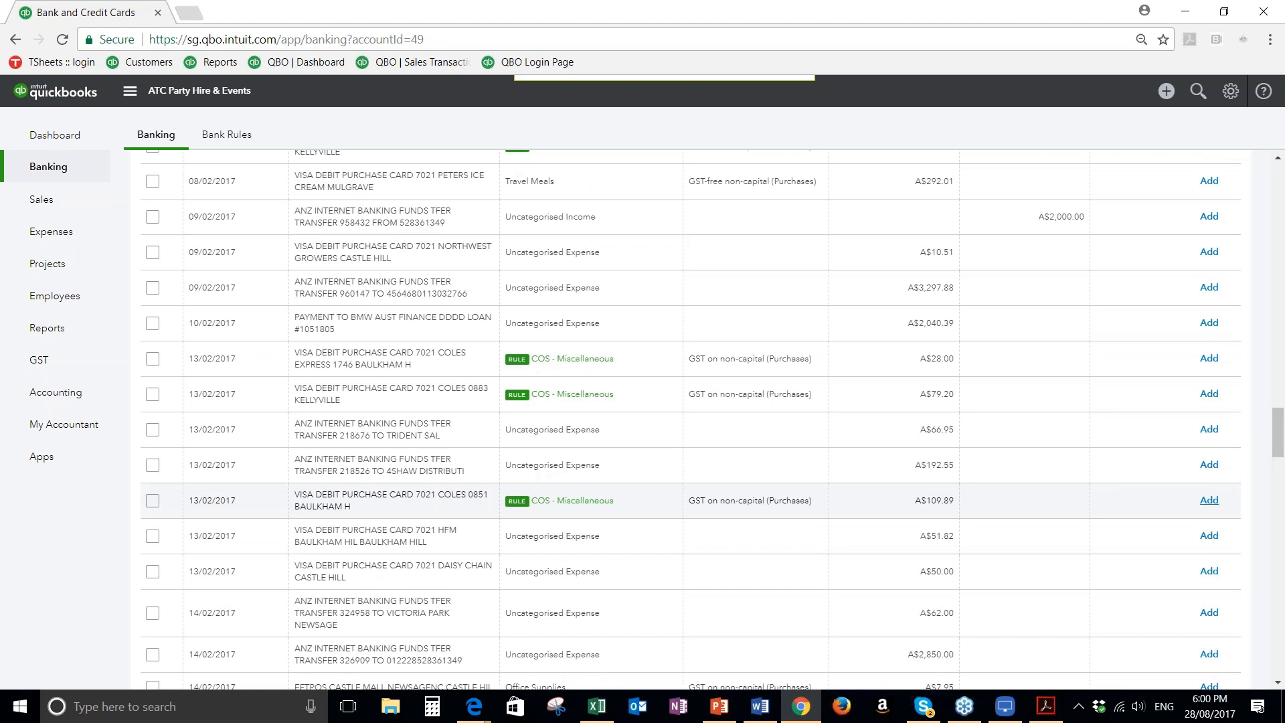
{"action": "scroll", "coordinate": [1209, 497], "scroll_direction": "up", "scroll_amount": 5}
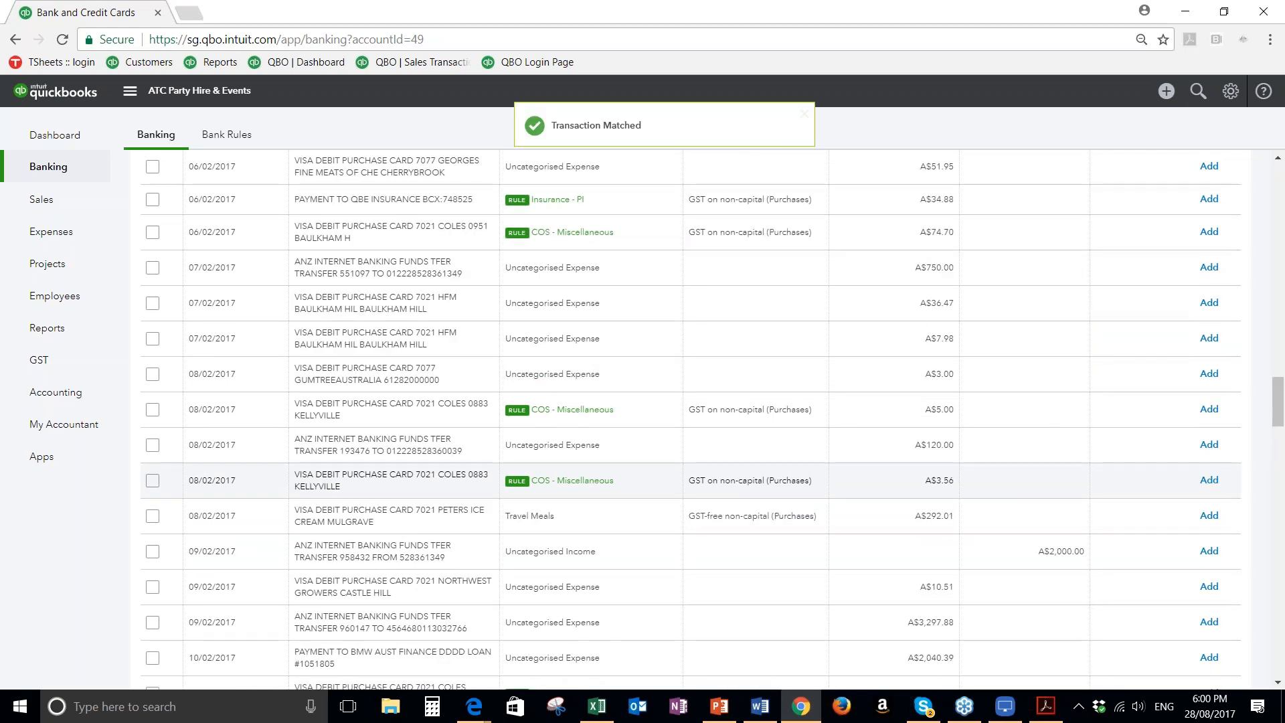
{"action": "scroll", "coordinate": [1209, 497], "scroll_direction": "up", "scroll_amount": 5}
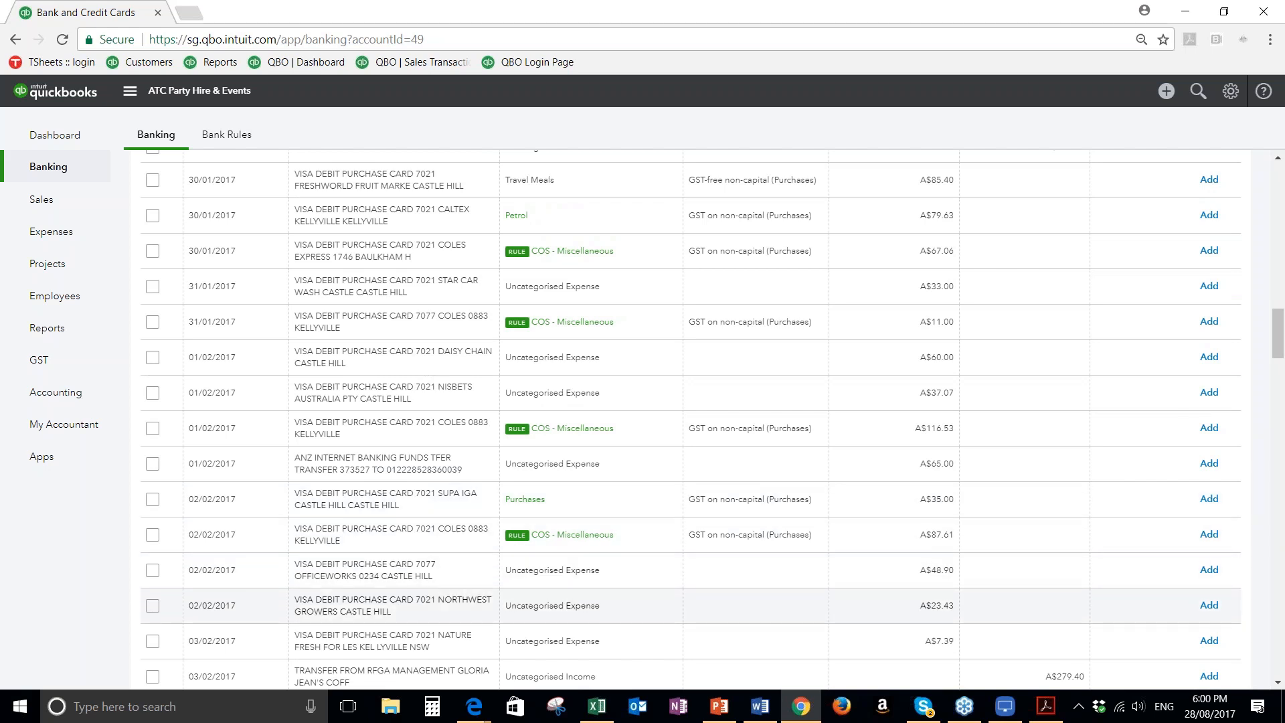
Switch to LonelyScreen AirPlay Receiver and maximise its window to show the mirrored phone app
{"action": "mouse_move", "coordinate": [1065, 717]}
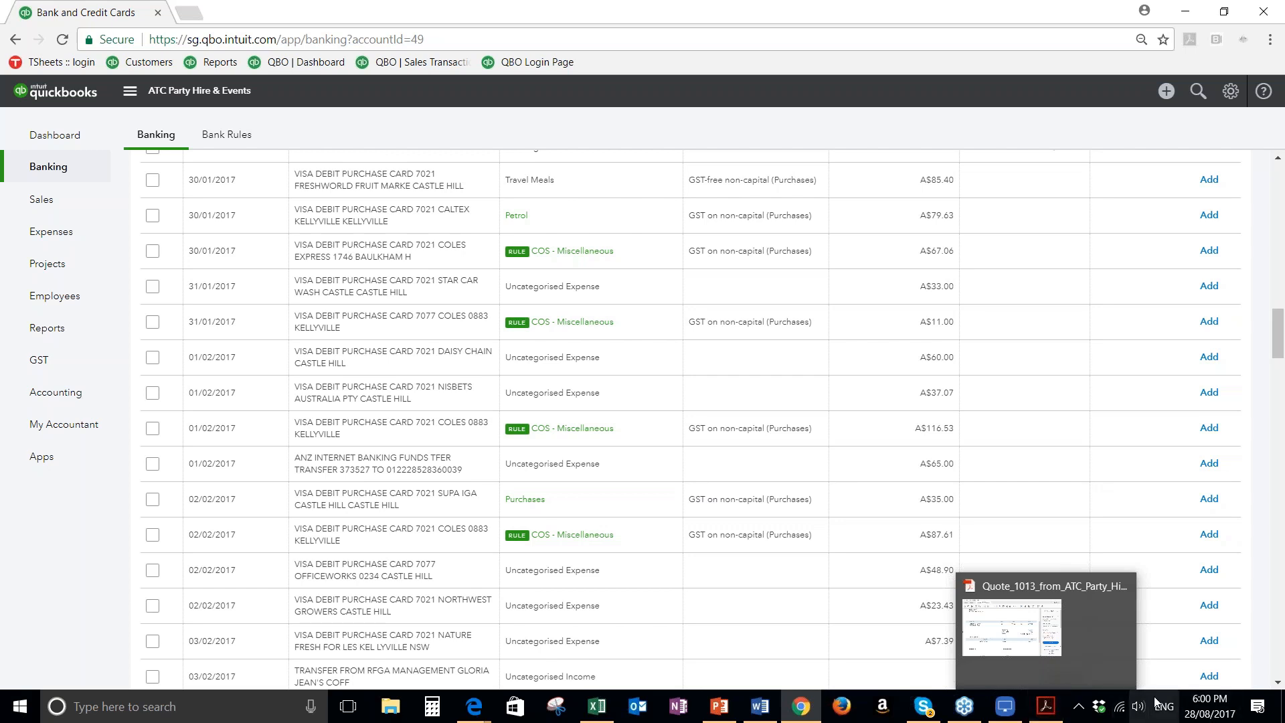
{"action": "left_click", "coordinate": [1008, 706]}
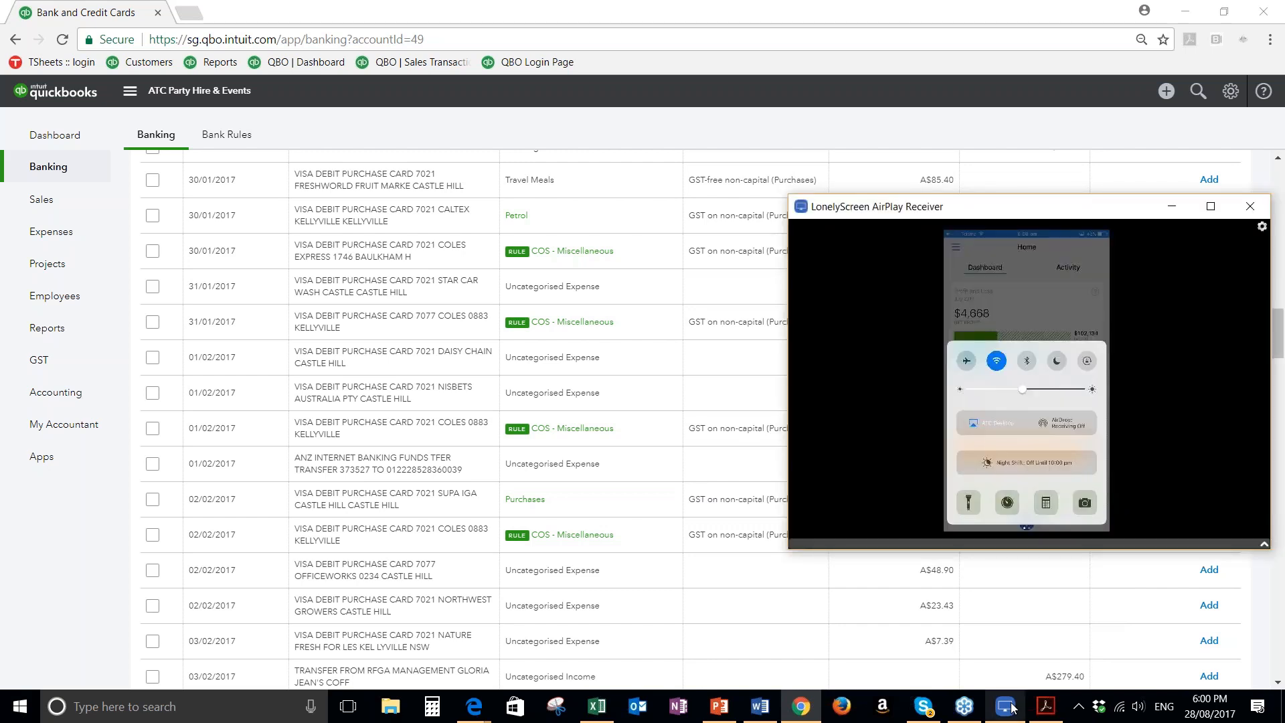
{"action": "left_click_drag", "start_coordinate": [1009, 207], "coordinate": [753, 162]}
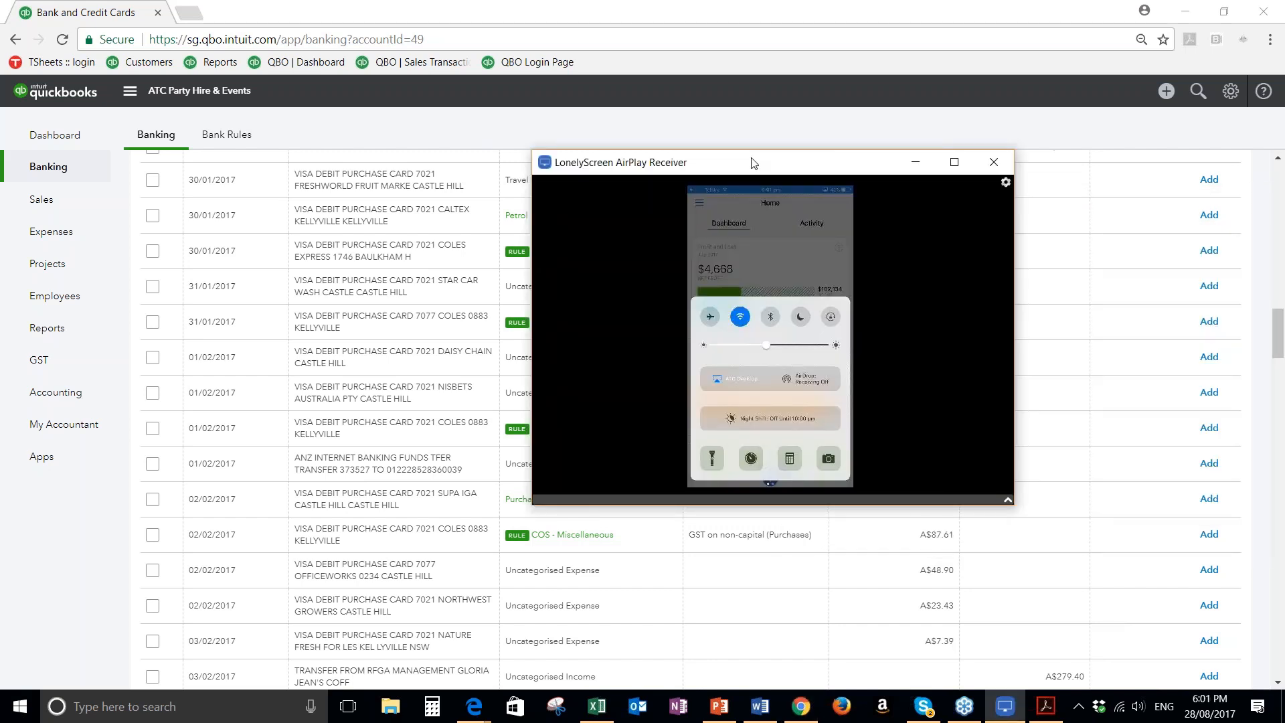
{"action": "left_click", "coordinate": [940, 163]}
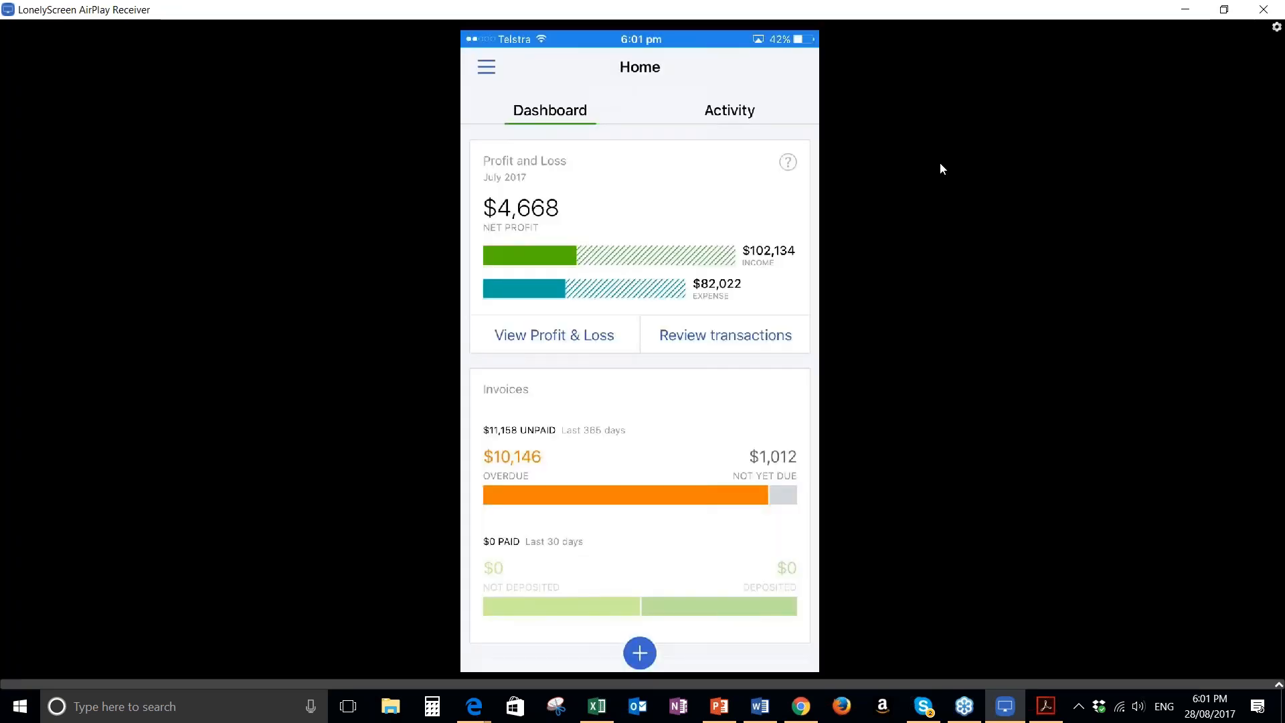
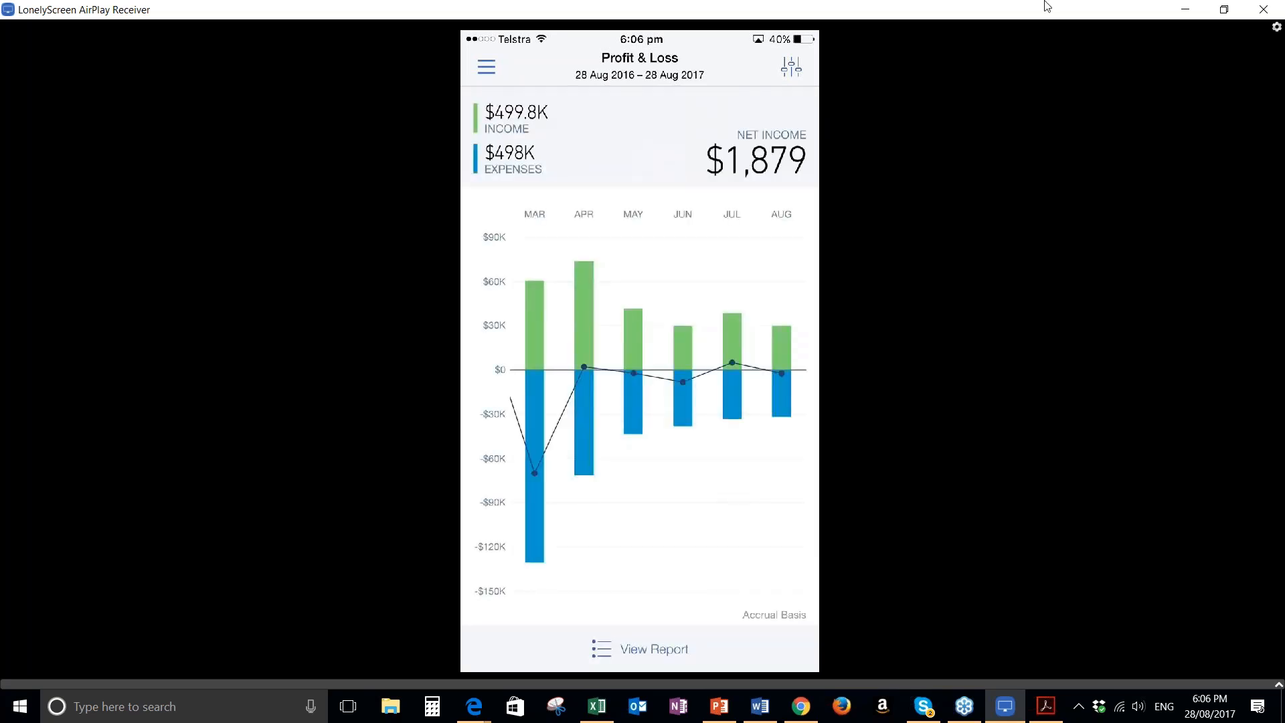
Close LonelyScreen, return to QuickBooks Online in Chrome, and run the A/R Ageing Summary from the recommended reports
{"action": "left_click", "coordinate": [1266, 11]}
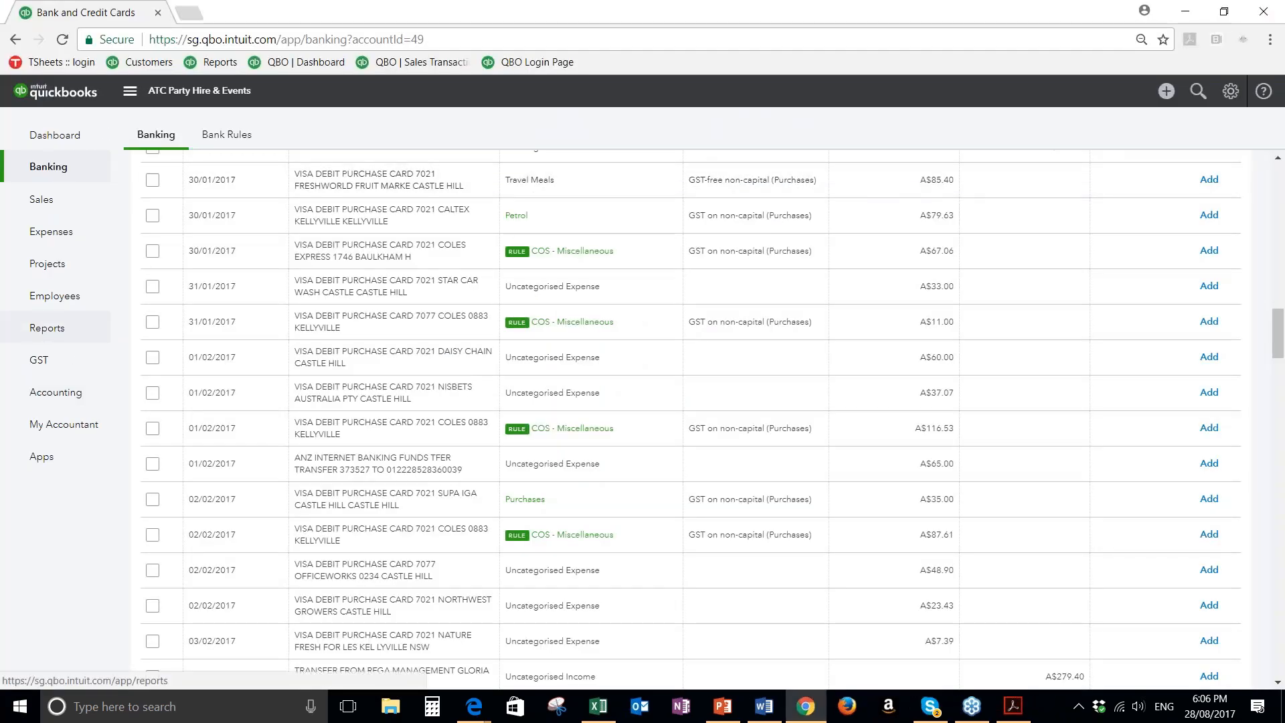
{"action": "left_click", "coordinate": [47, 328]}
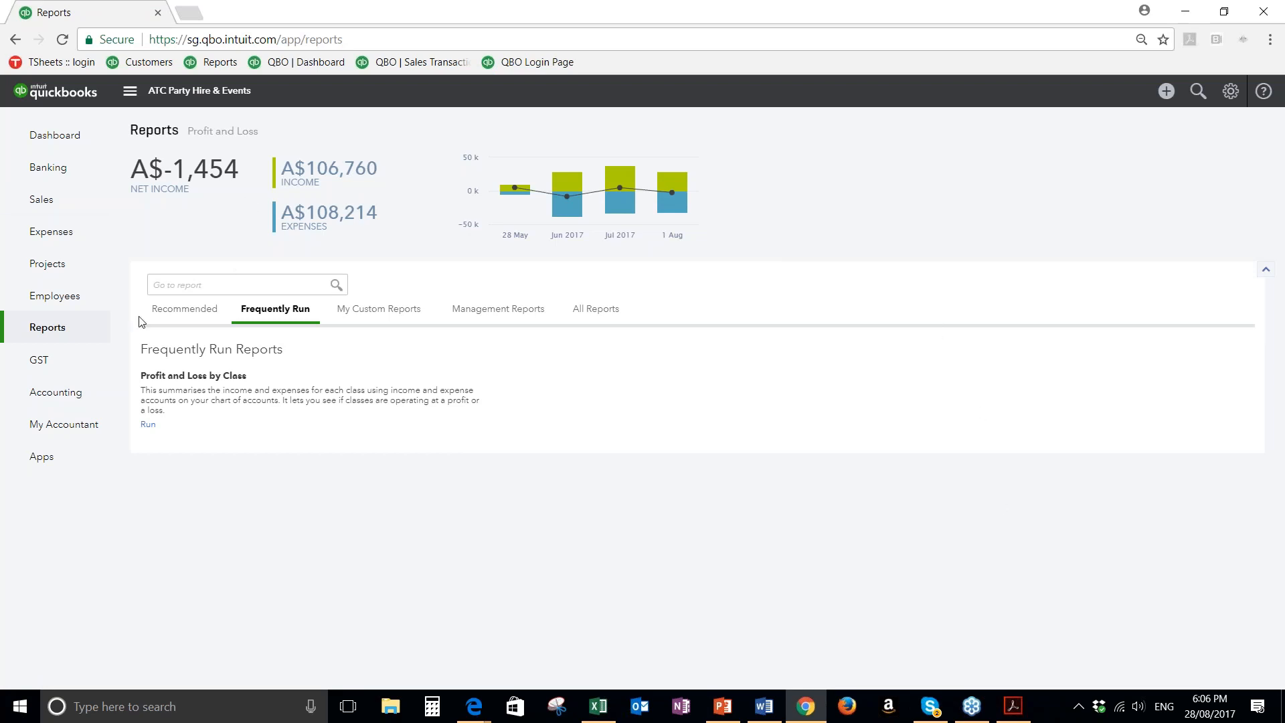
{"action": "left_click", "coordinate": [160, 312]}
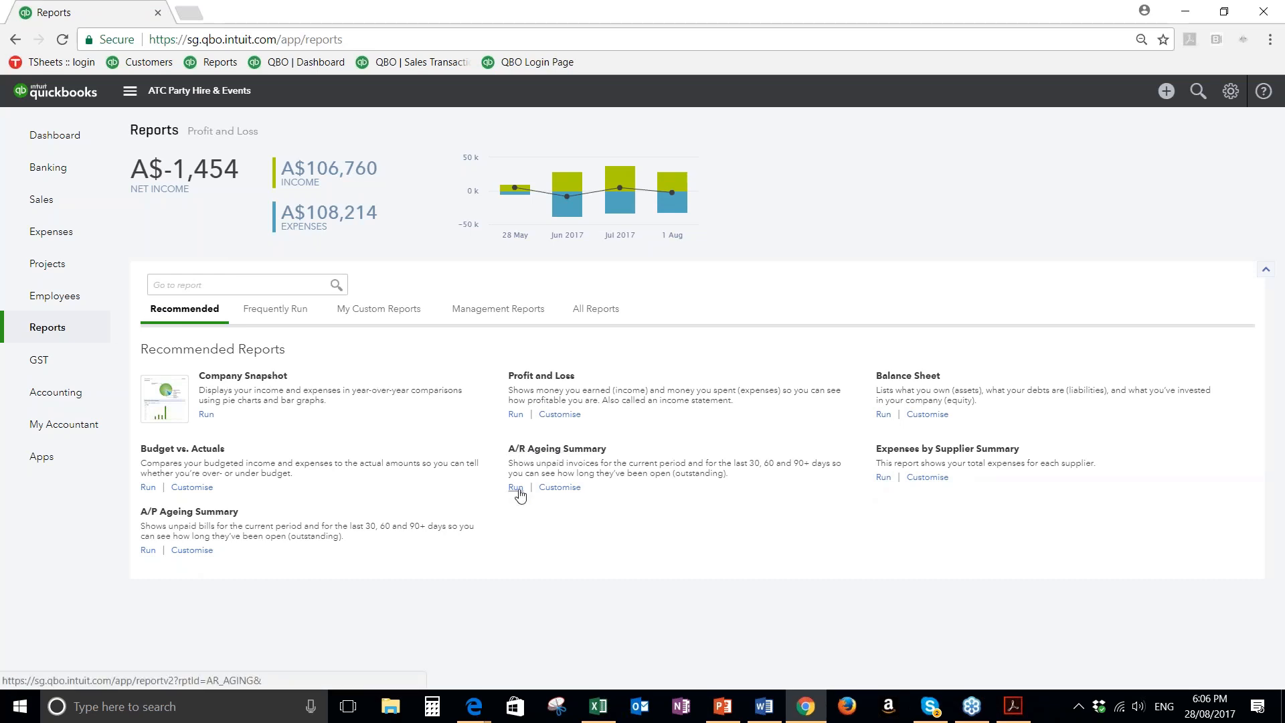
{"action": "left_click", "coordinate": [520, 492]}
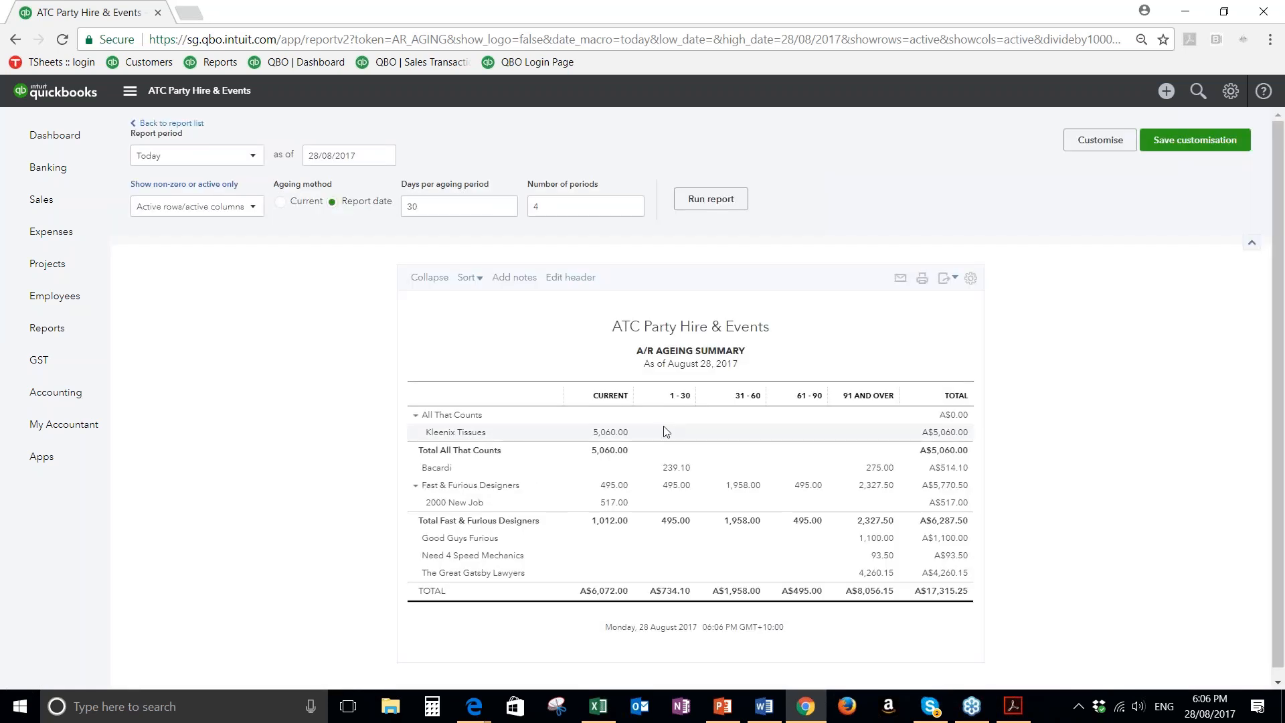
Look through the A/R Ageing Summary's display density, export, print and email options, leaving the email form unsent
{"action": "left_click", "coordinate": [971, 280]}
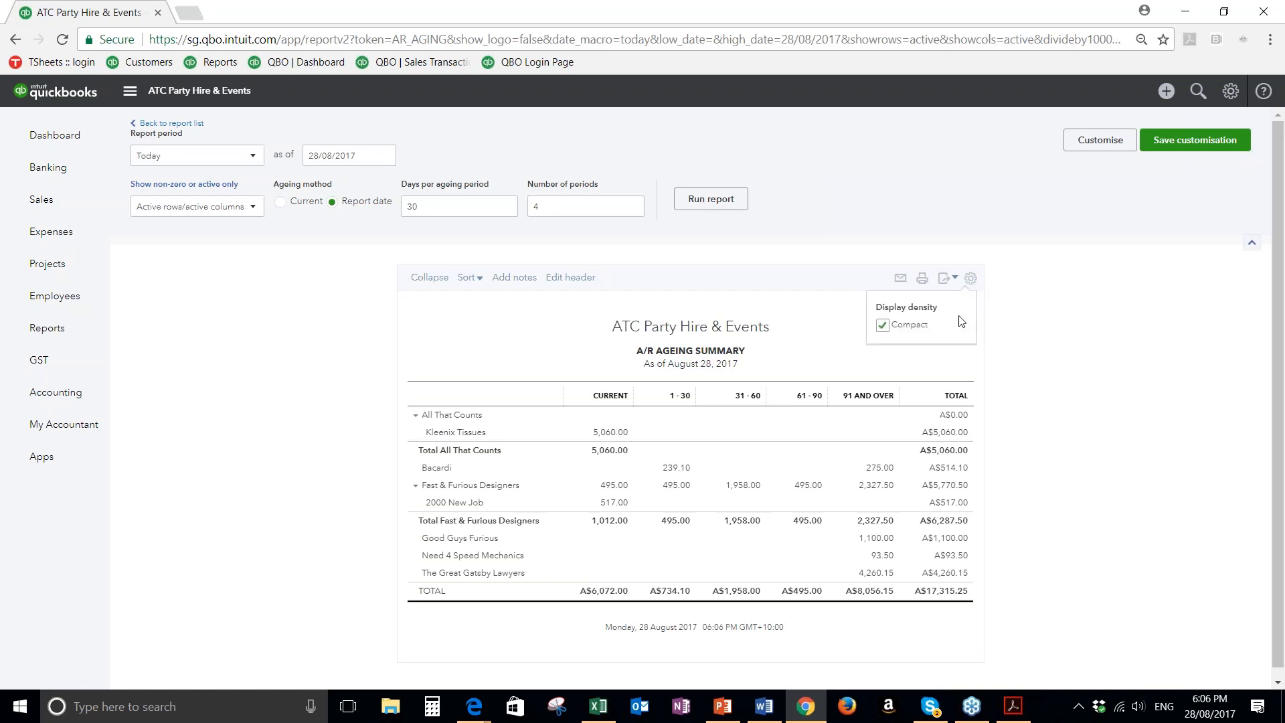
{"action": "left_click", "coordinate": [1065, 354]}
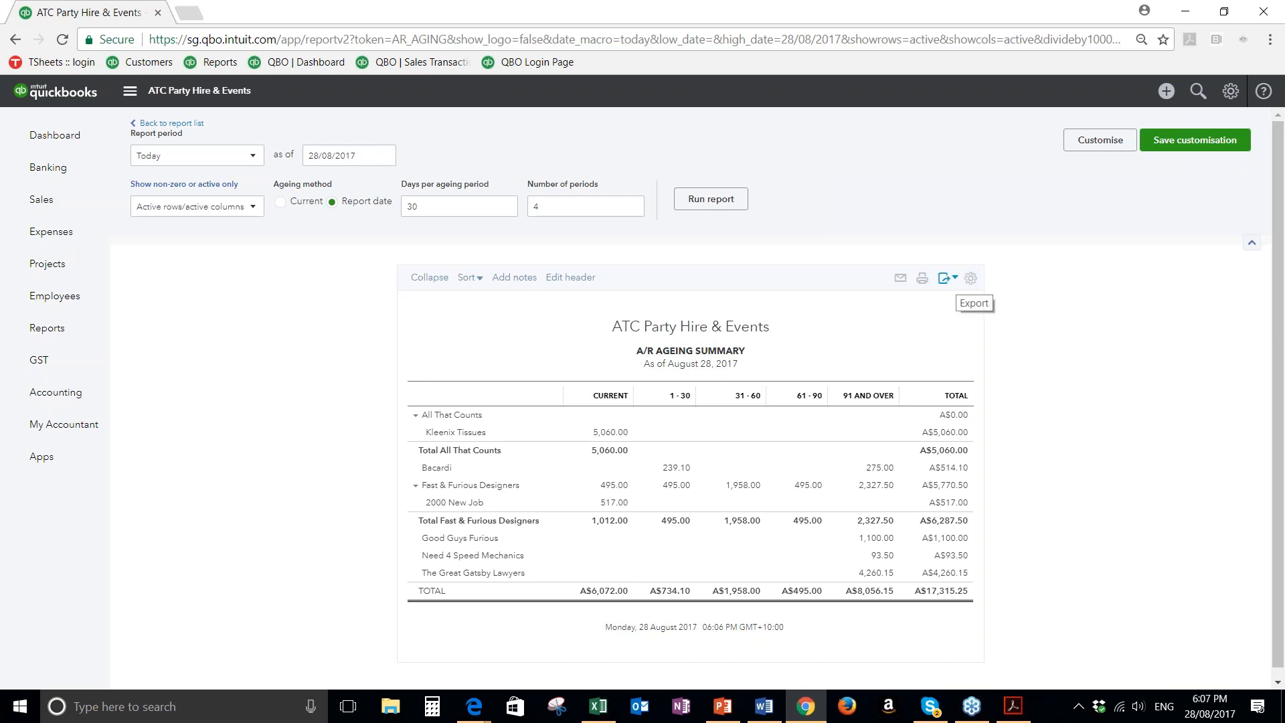
{"action": "left_click", "coordinate": [954, 279]}
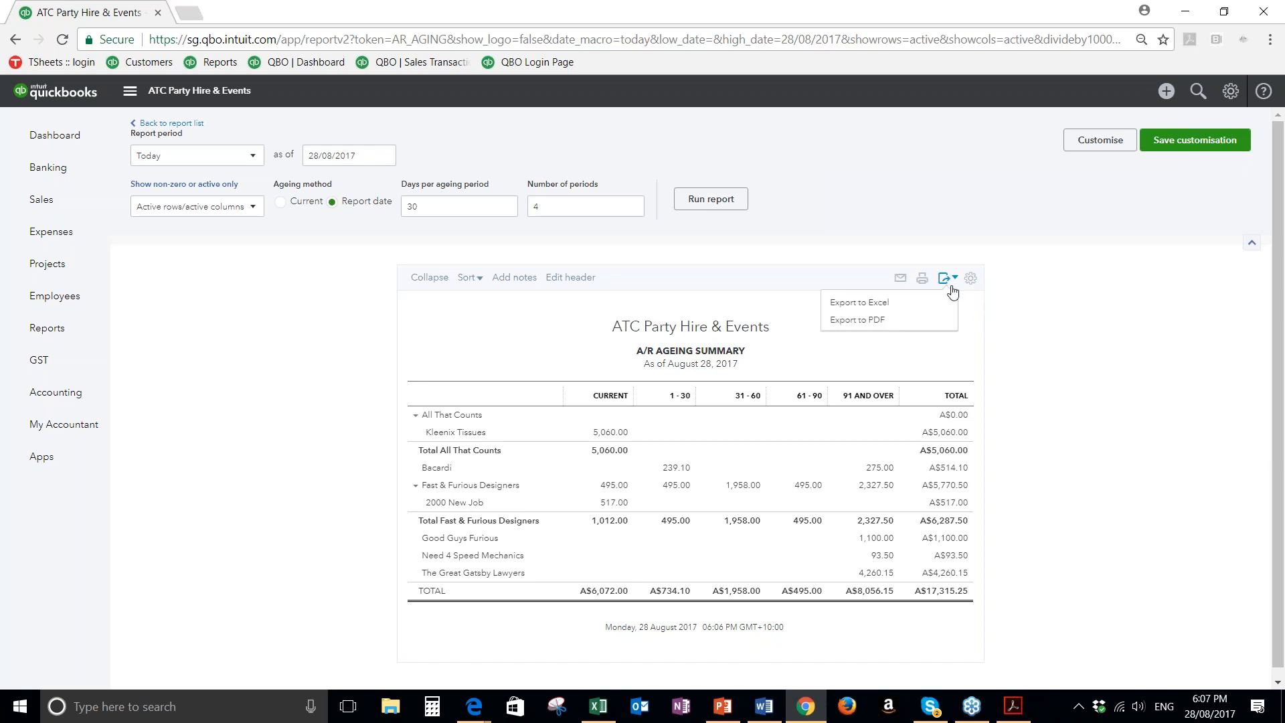
{"action": "left_click", "coordinate": [1046, 344]}
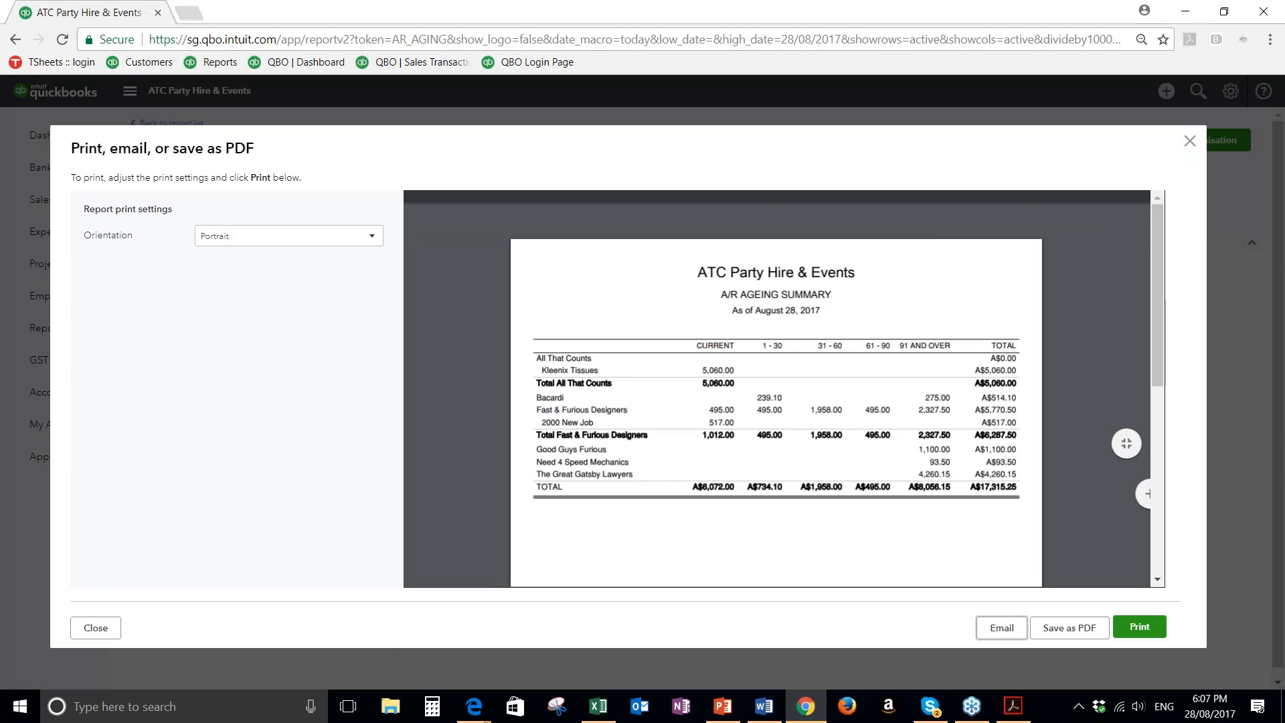
{"action": "left_click", "coordinate": [1002, 627]}
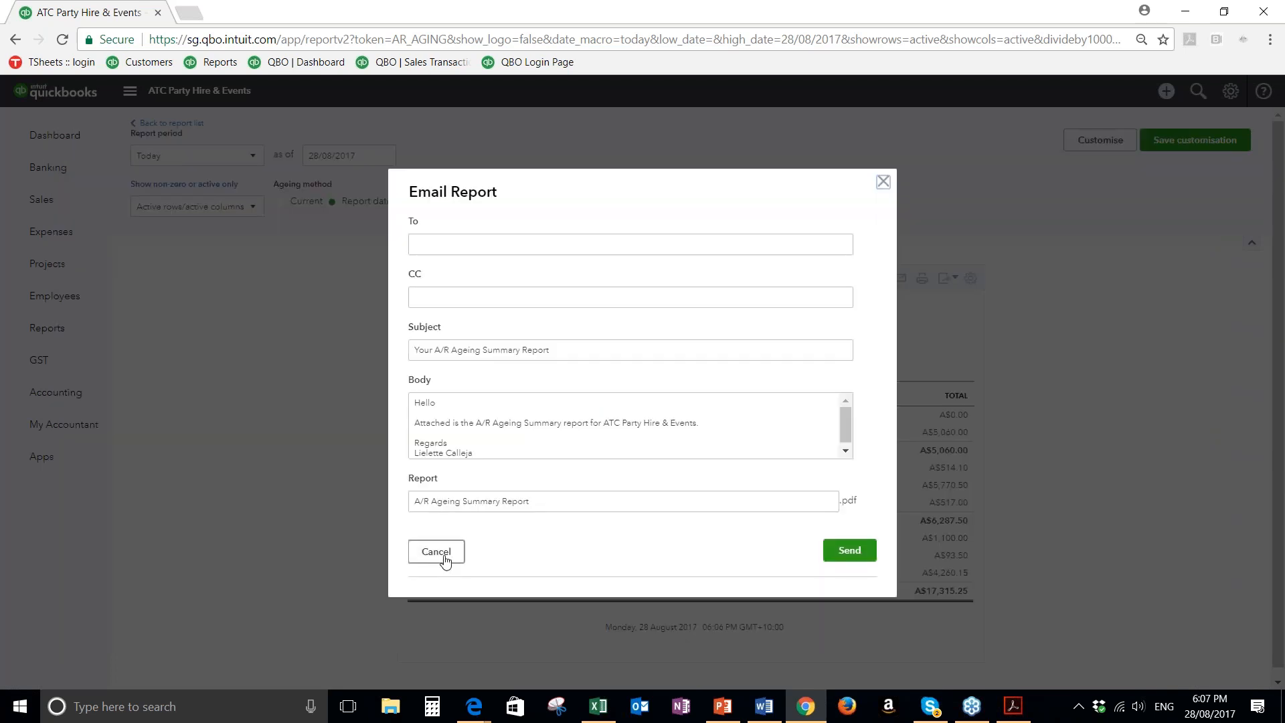
{"action": "left_click", "coordinate": [437, 552]}
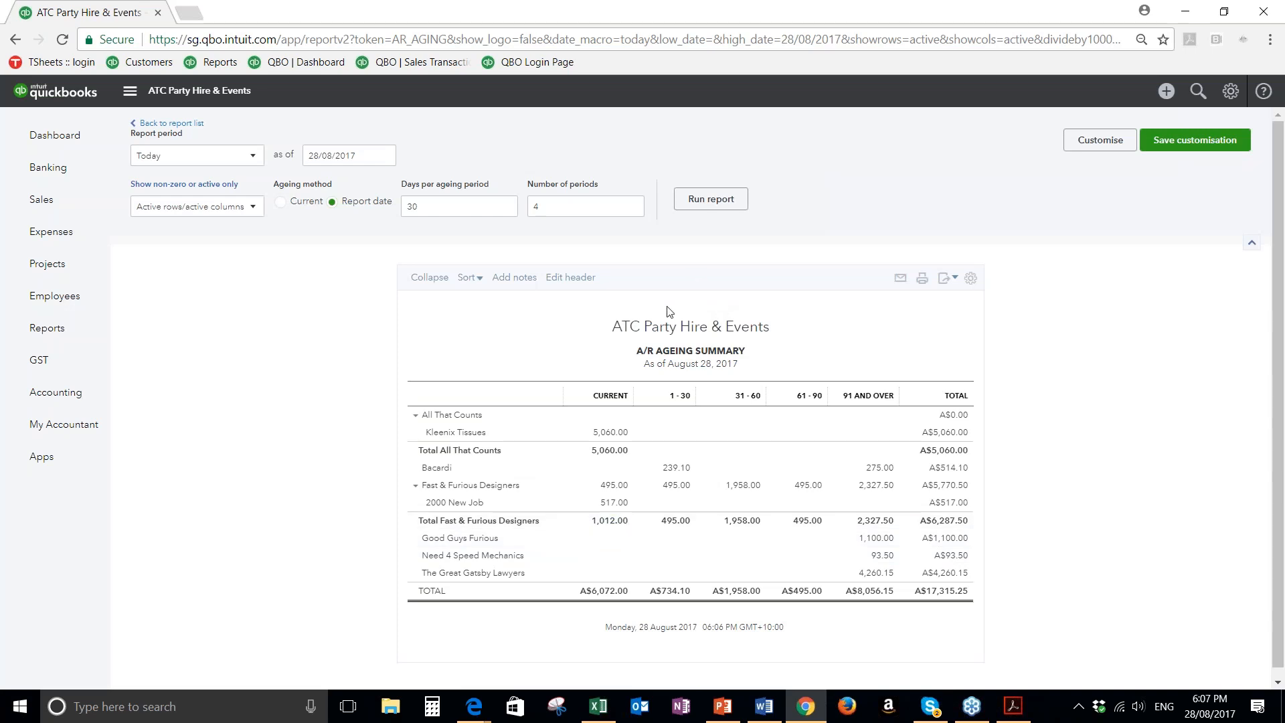
Return to the report list and run the Profit and Loss report for All Dates
{"action": "left_click", "coordinate": [178, 123]}
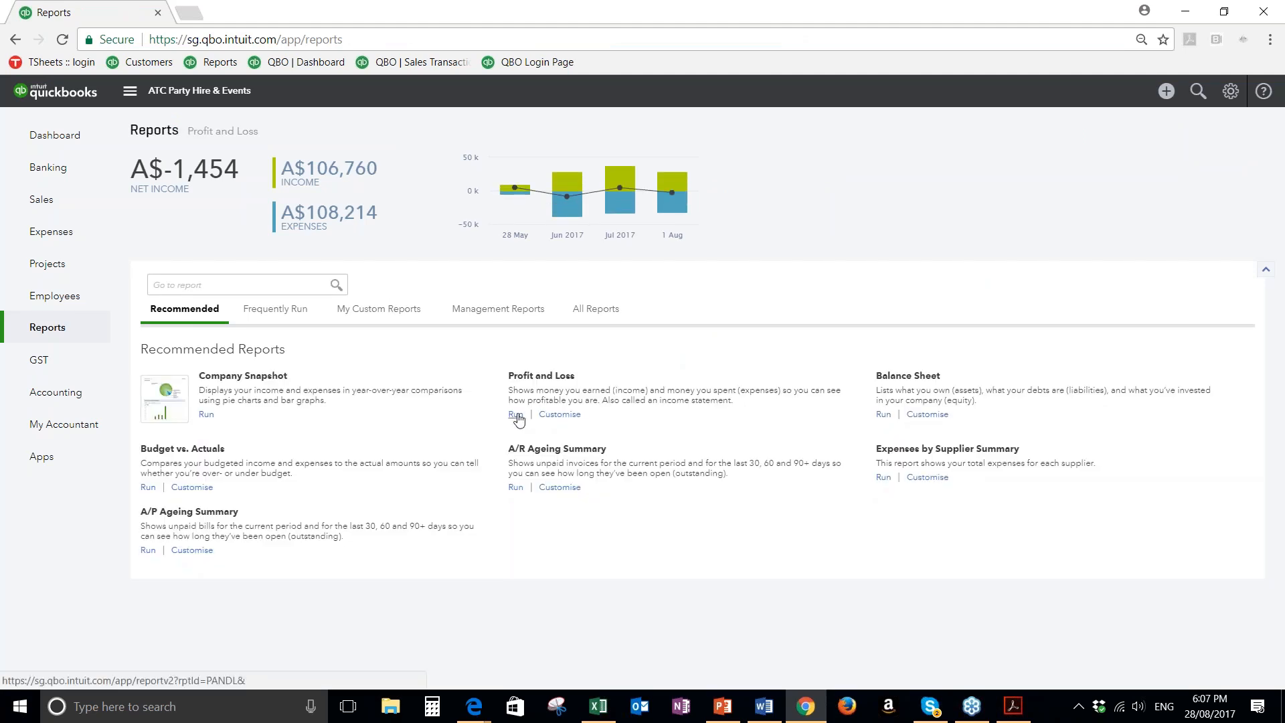
{"action": "left_click", "coordinate": [515, 414]}
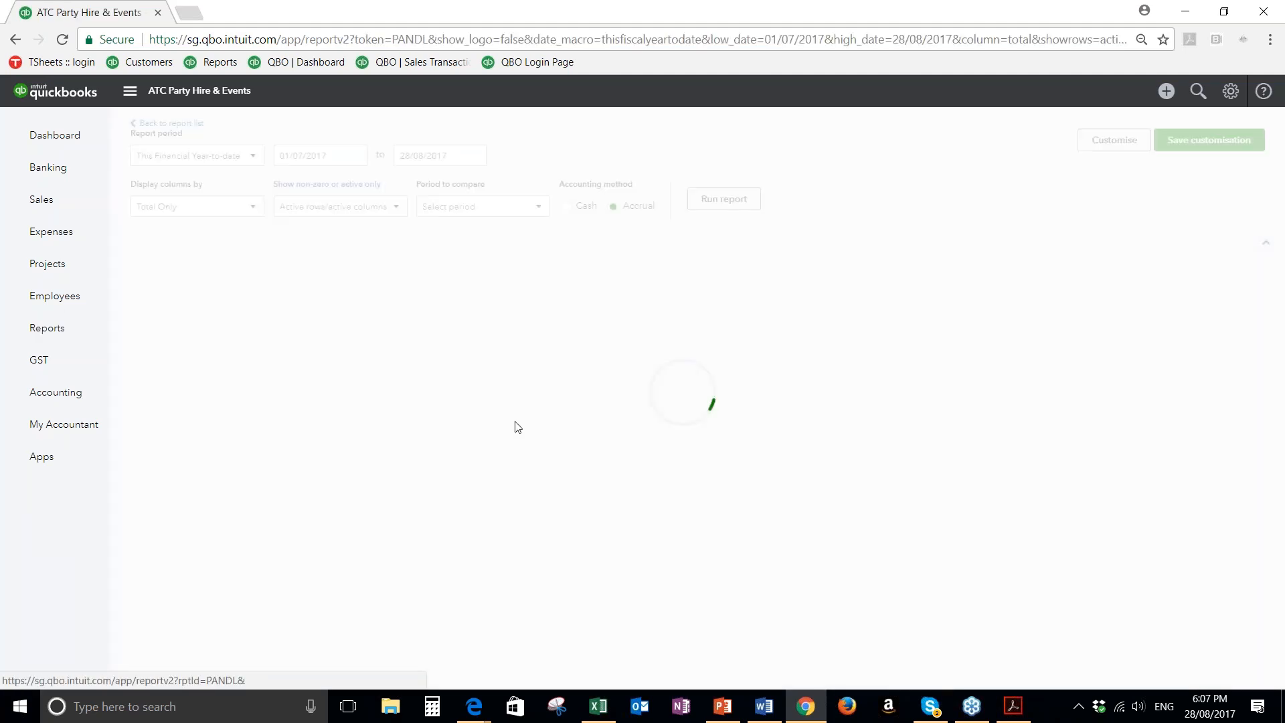
{"action": "left_click", "coordinate": [252, 155]}
{"action": "scroll", "coordinate": [235, 230], "scroll_direction": "up", "scroll_amount": 5}
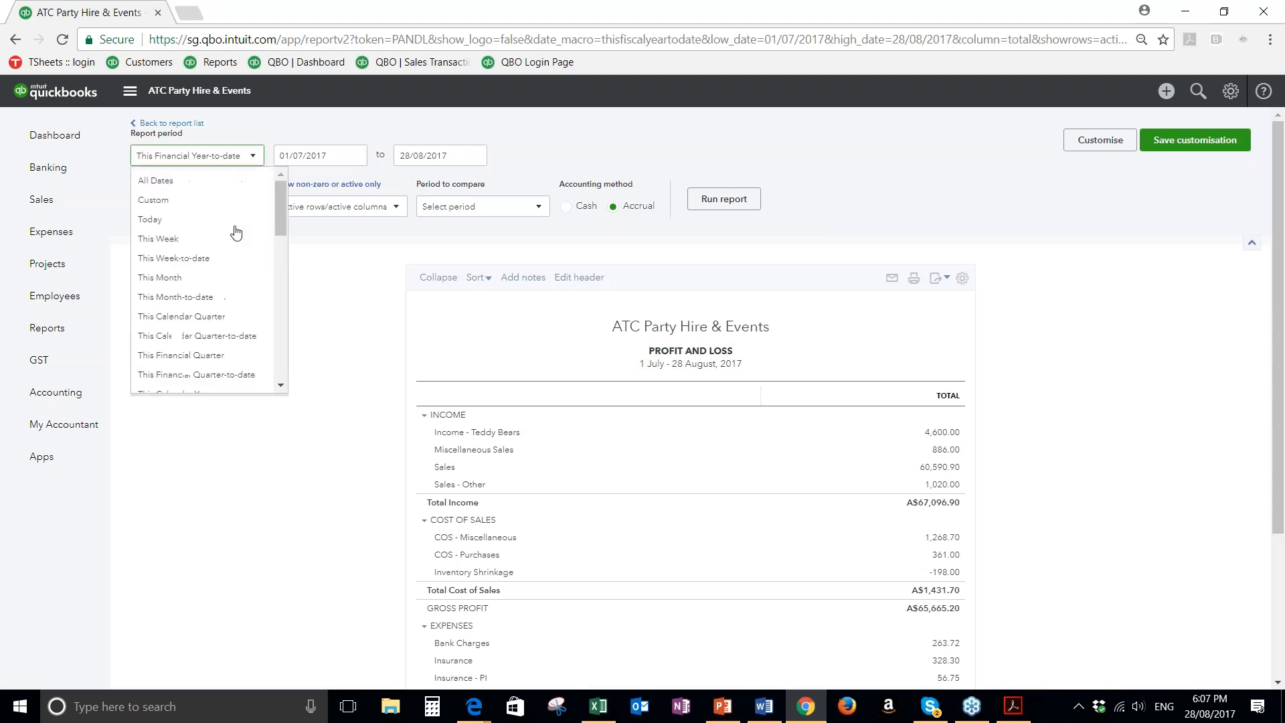
{"action": "left_click", "coordinate": [175, 180]}
{"action": "left_click", "coordinate": [724, 199]}
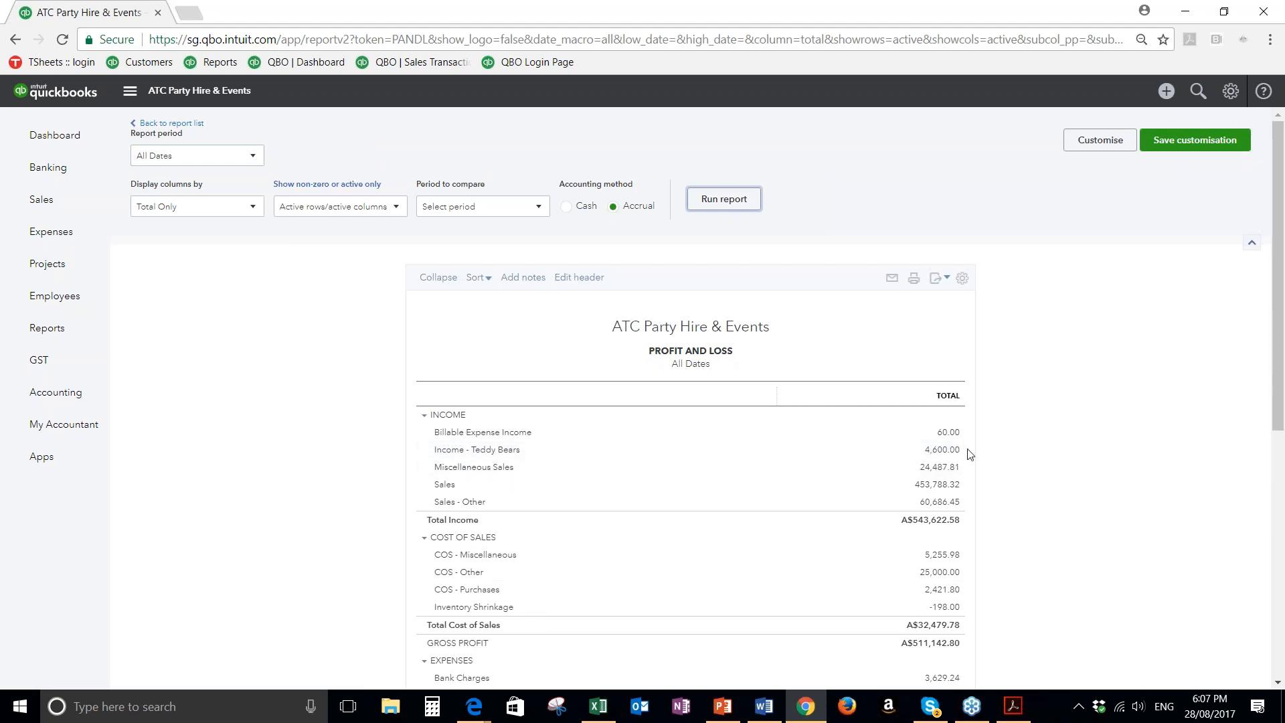
Drill into the Income - Teddy Bears total to view its transactions, and return to the Profit and Loss summary and report list
{"action": "left_click", "coordinate": [943, 456]}
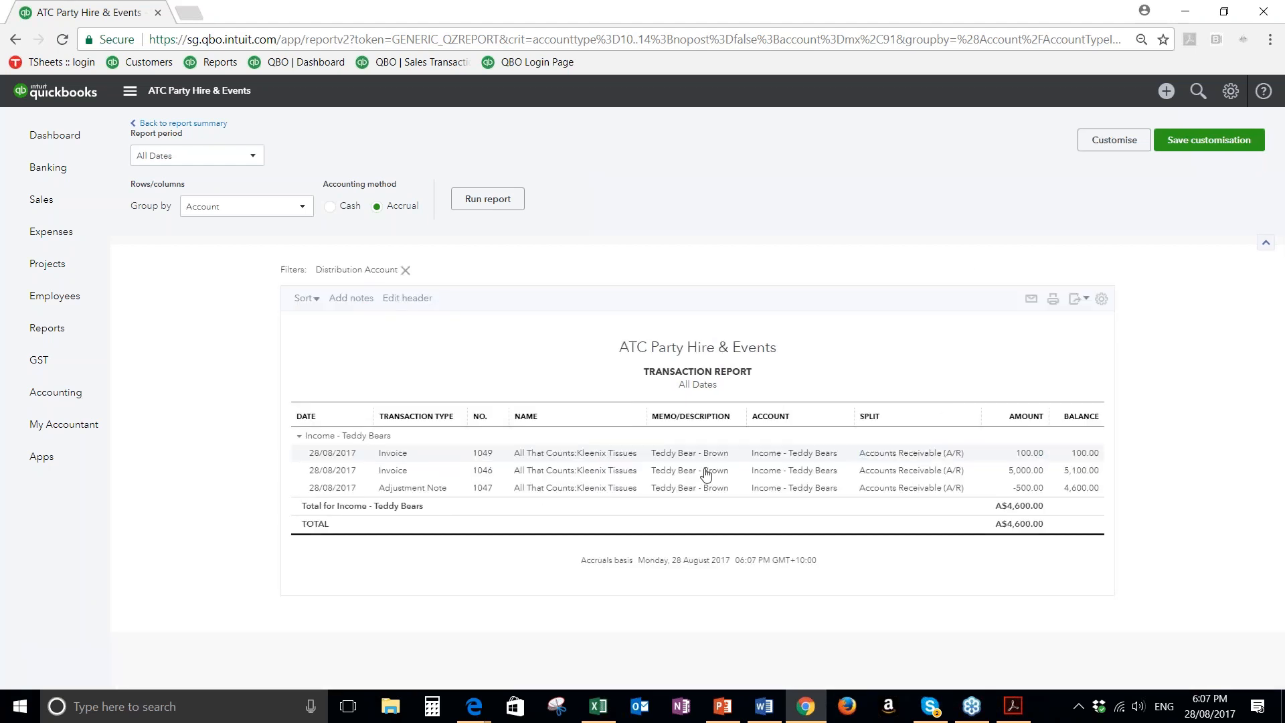
{"action": "left_click", "coordinate": [225, 135]}
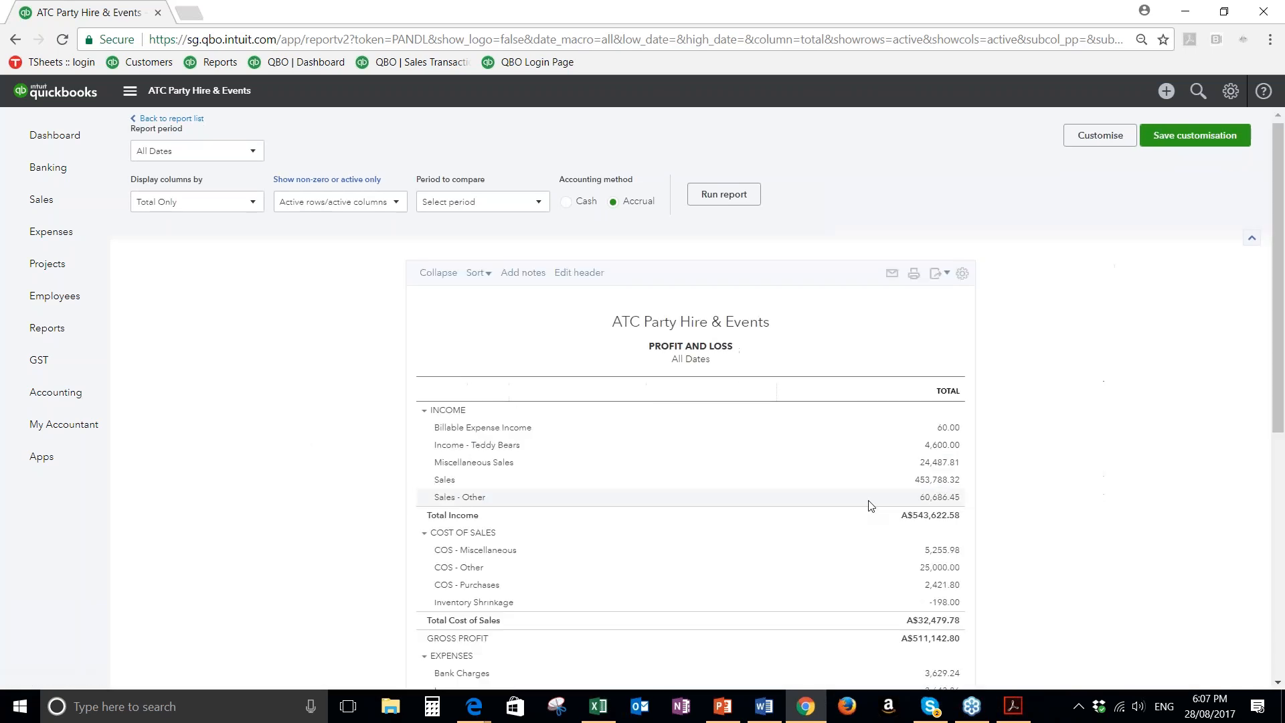
{"action": "scroll", "coordinate": [871, 506], "scroll_direction": "down", "scroll_amount": 1}
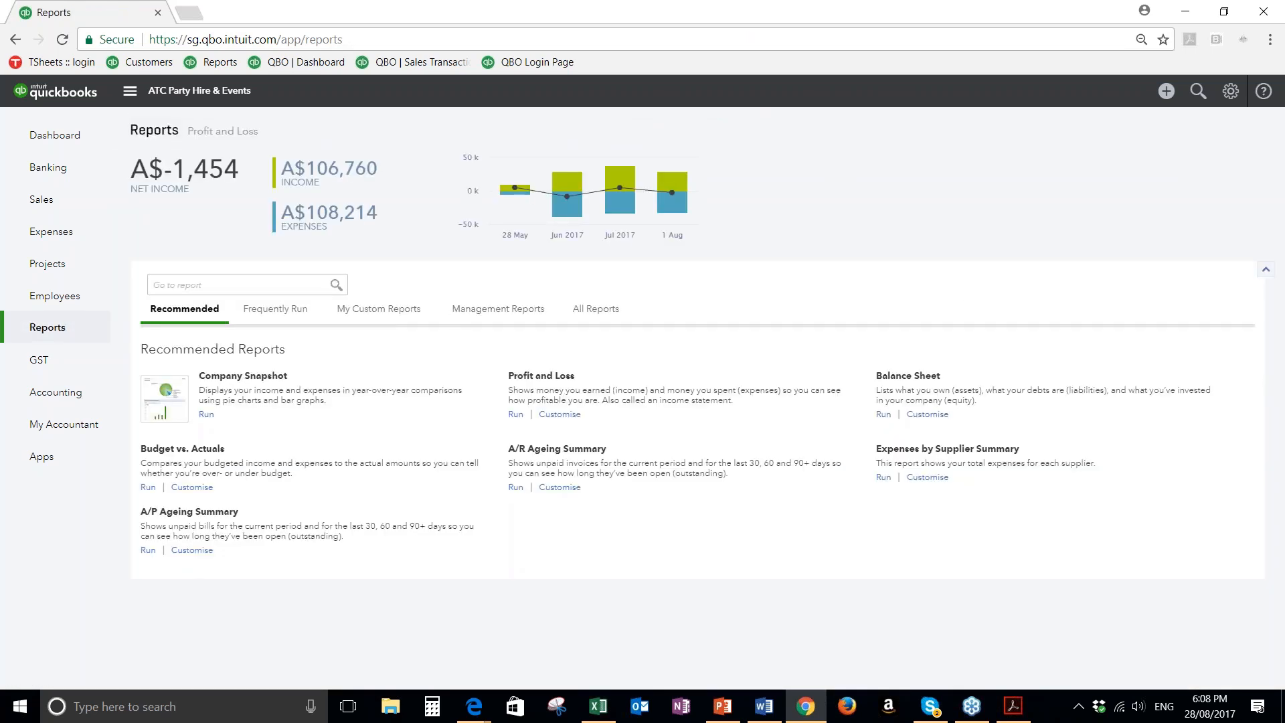
Browse the Review Sales category among all reports and open the Sales by Customer Summary
{"action": "left_click", "coordinate": [595, 310]}
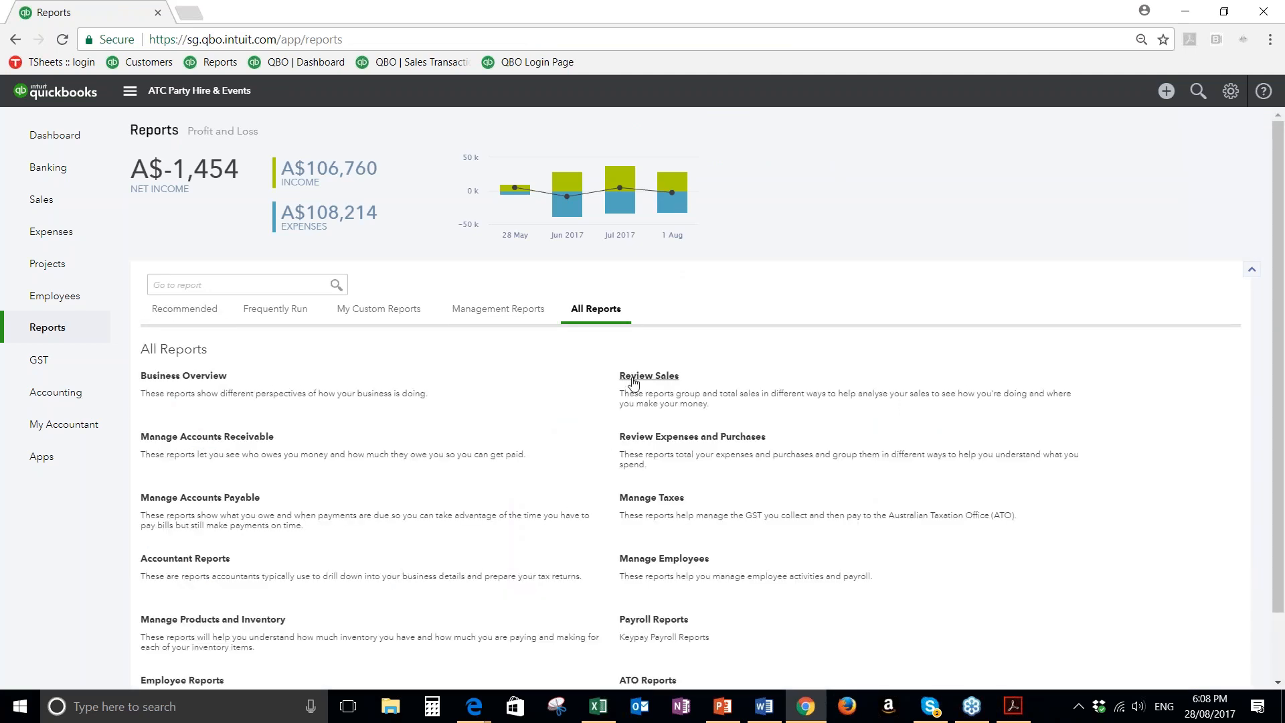
{"action": "left_click", "coordinate": [633, 377]}
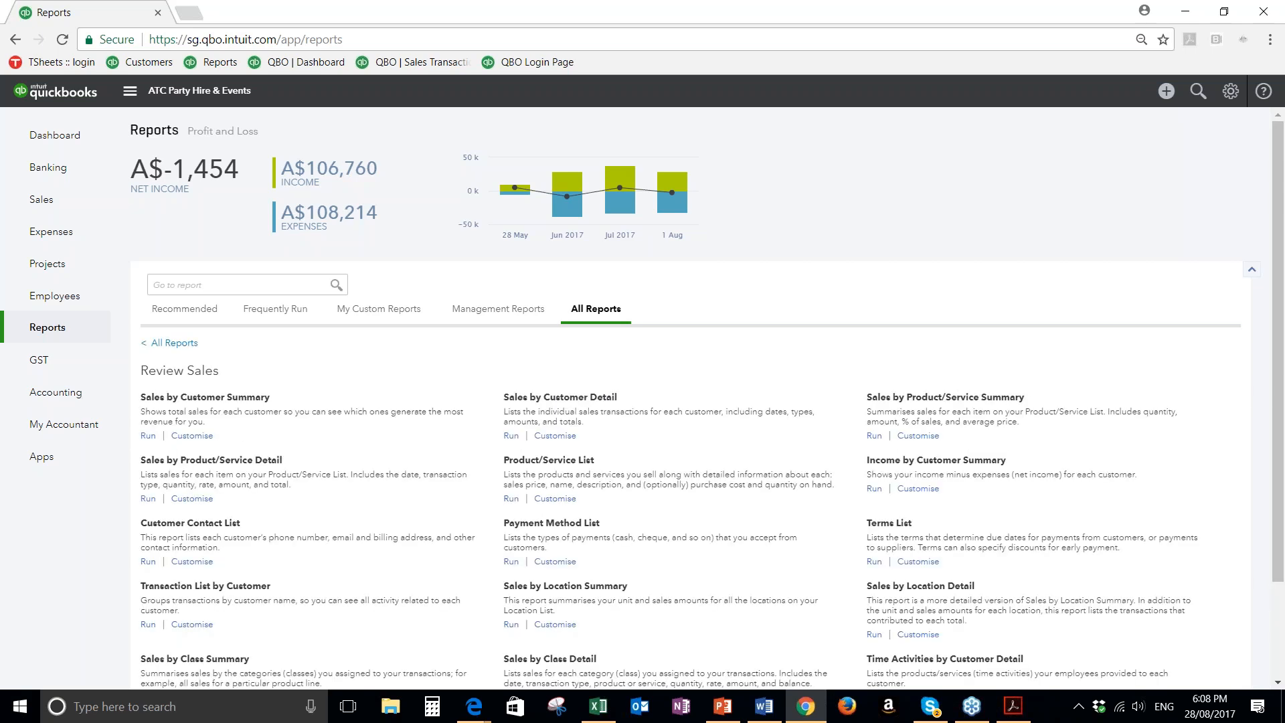
{"action": "scroll", "coordinate": [383, 431], "scroll_direction": "down", "scroll_amount": 1}
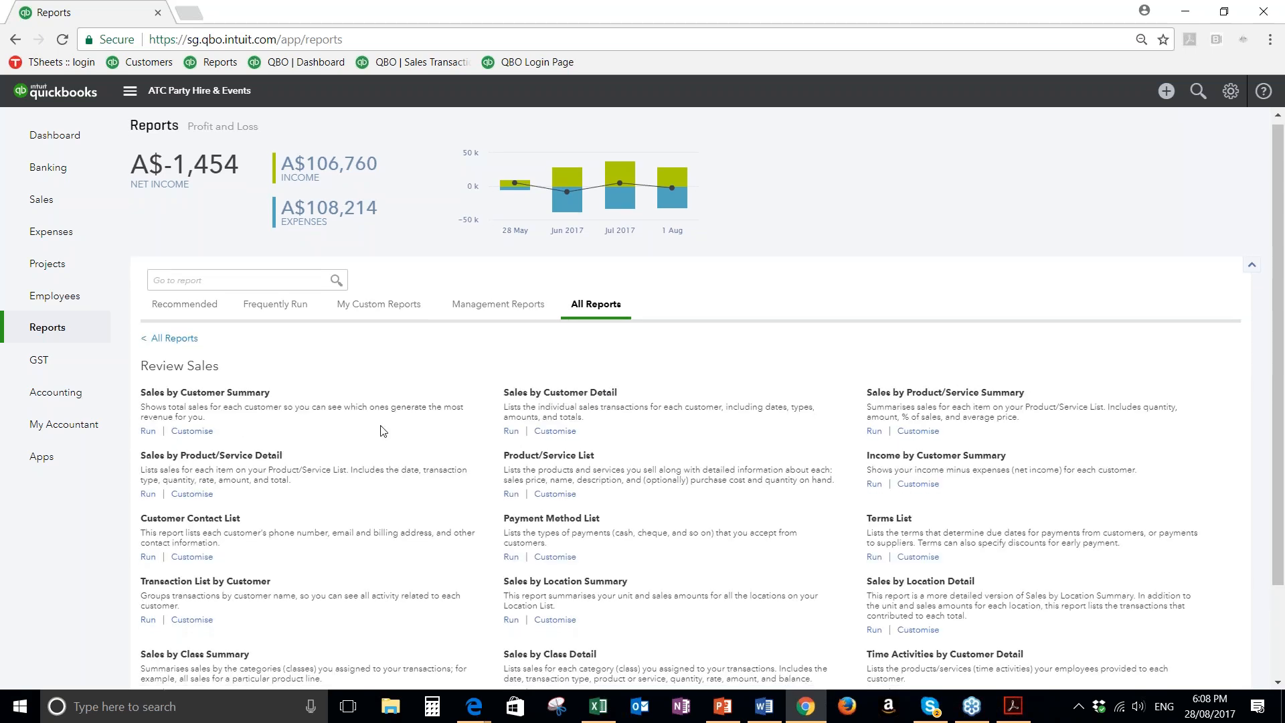
{"action": "scroll", "coordinate": [422, 469], "scroll_direction": "down", "scroll_amount": 1}
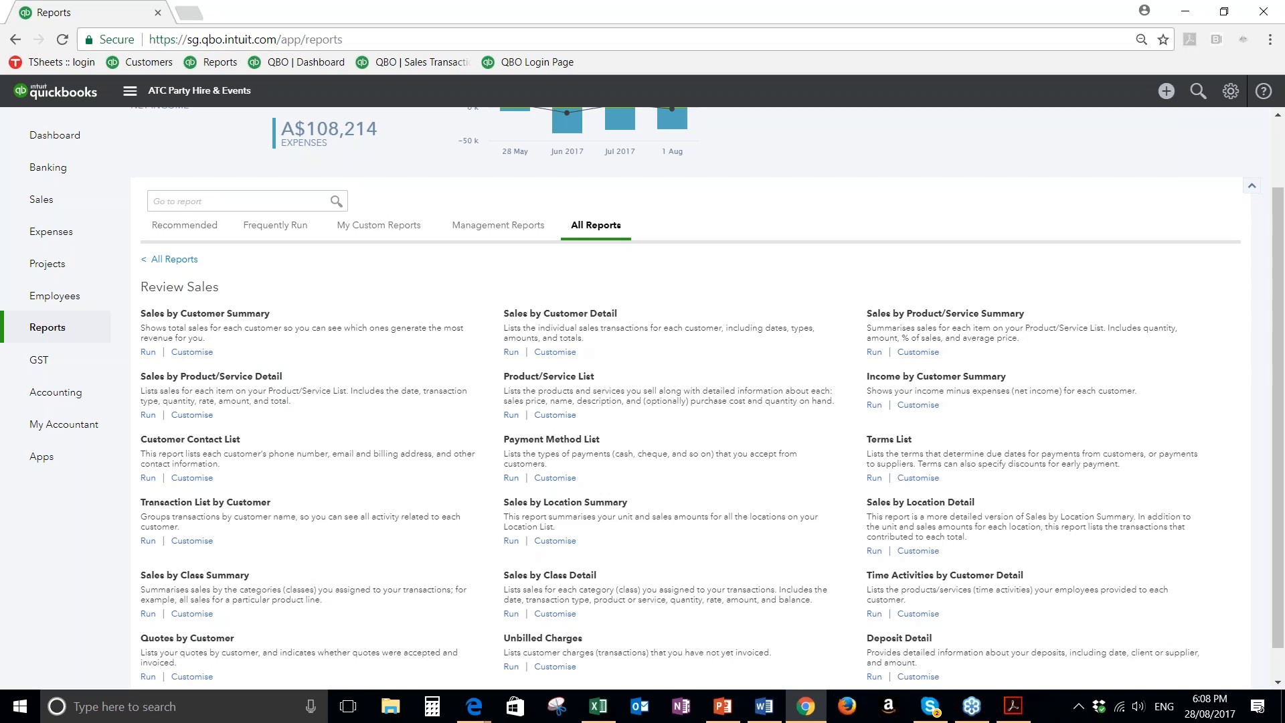
{"action": "left_click", "coordinate": [185, 315]}
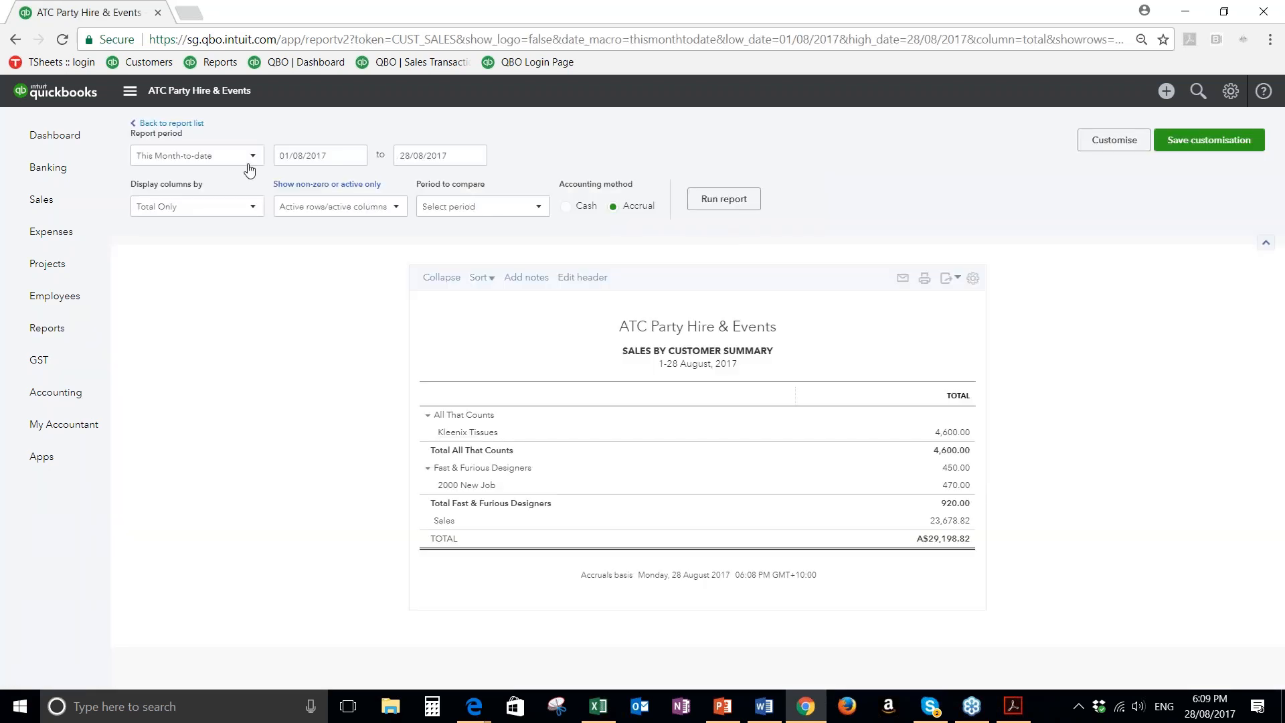
Run the Sales by Customer Summary with a Custom report period and columns displayed by Months
{"action": "left_click", "coordinate": [252, 160]}
{"action": "scroll", "coordinate": [206, 268], "scroll_direction": "down", "scroll_amount": 4}
{"action": "scroll", "coordinate": [203, 267], "scroll_direction": "down", "scroll_amount": 2}
{"action": "scroll", "coordinate": [184, 314], "scroll_direction": "up", "scroll_amount": 7}
{"action": "left_click", "coordinate": [173, 202]}
{"action": "left_click", "coordinate": [244, 212]}
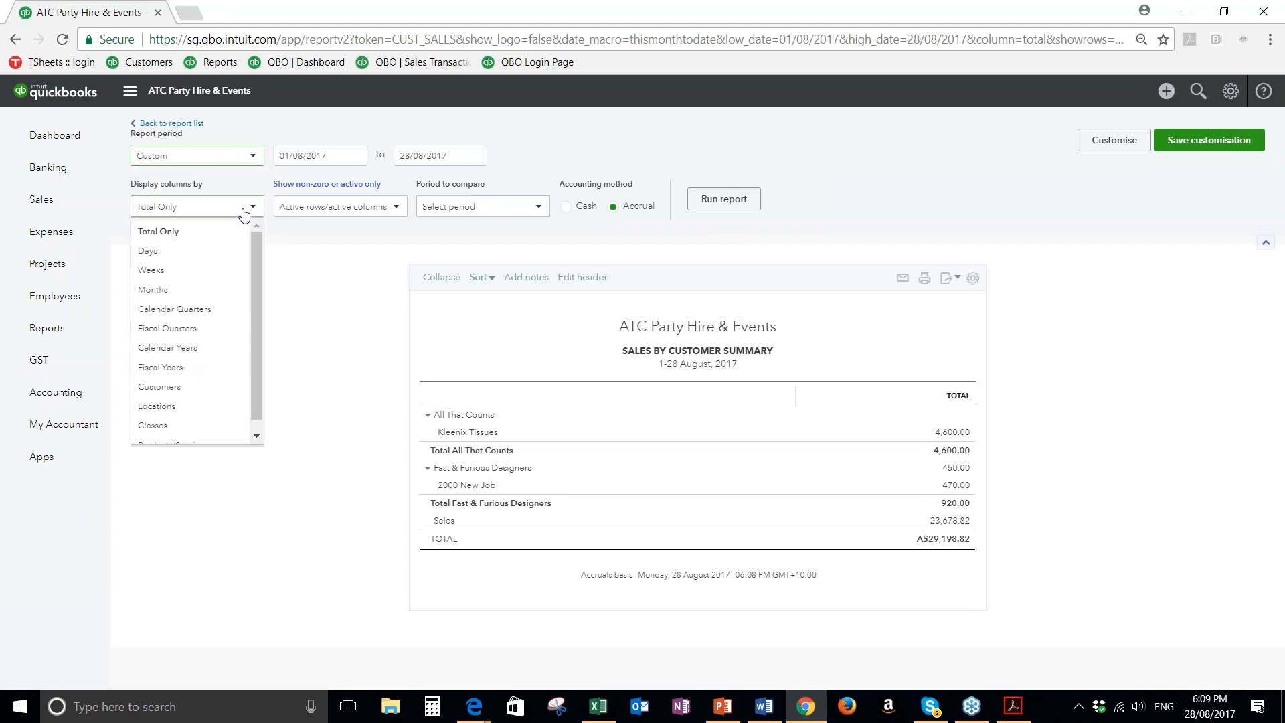
{"action": "left_click", "coordinate": [164, 292]}
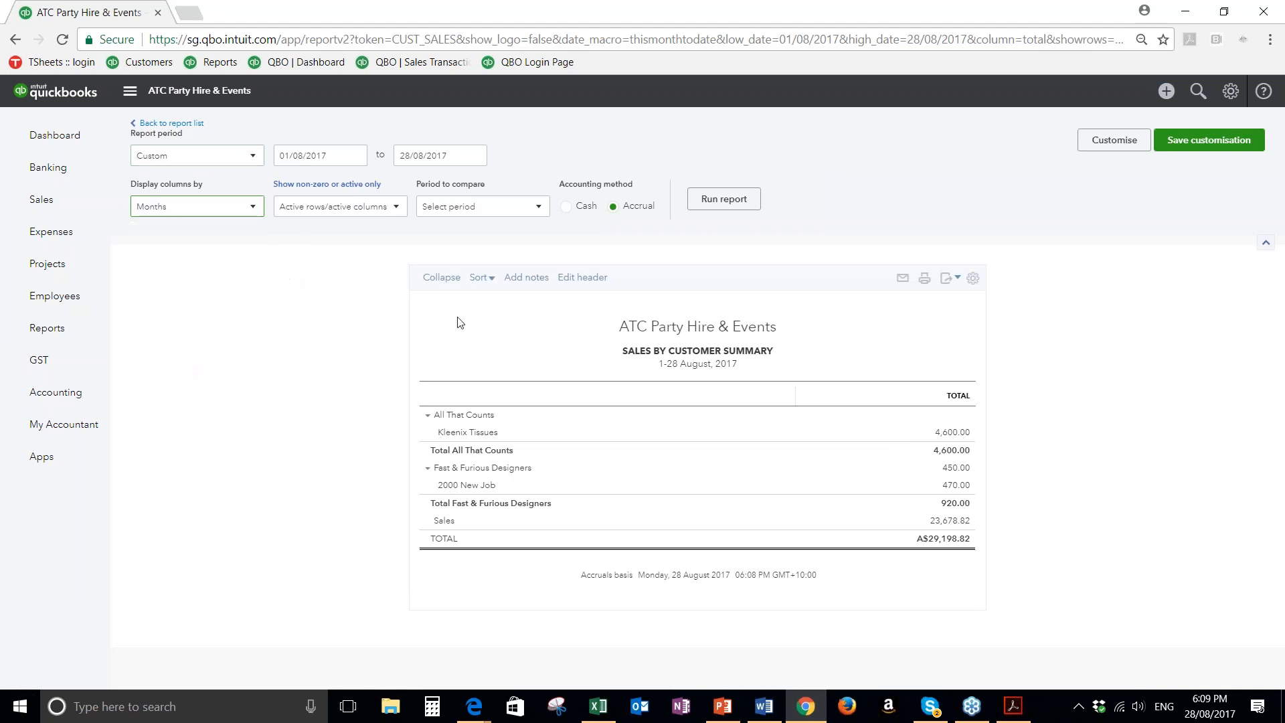
{"action": "left_click", "coordinate": [723, 201]}
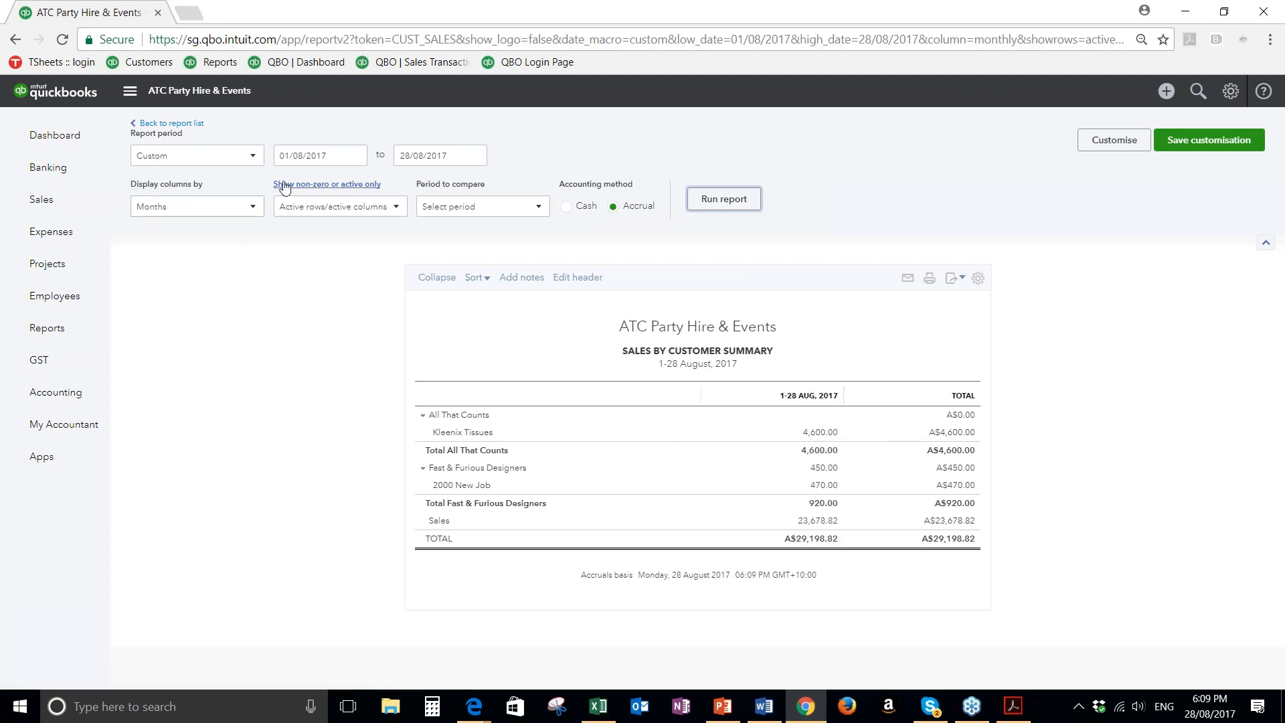
Change the report period to Last Financial Year and rerun the Sales by Customer Summary
{"action": "left_click", "coordinate": [247, 164]}
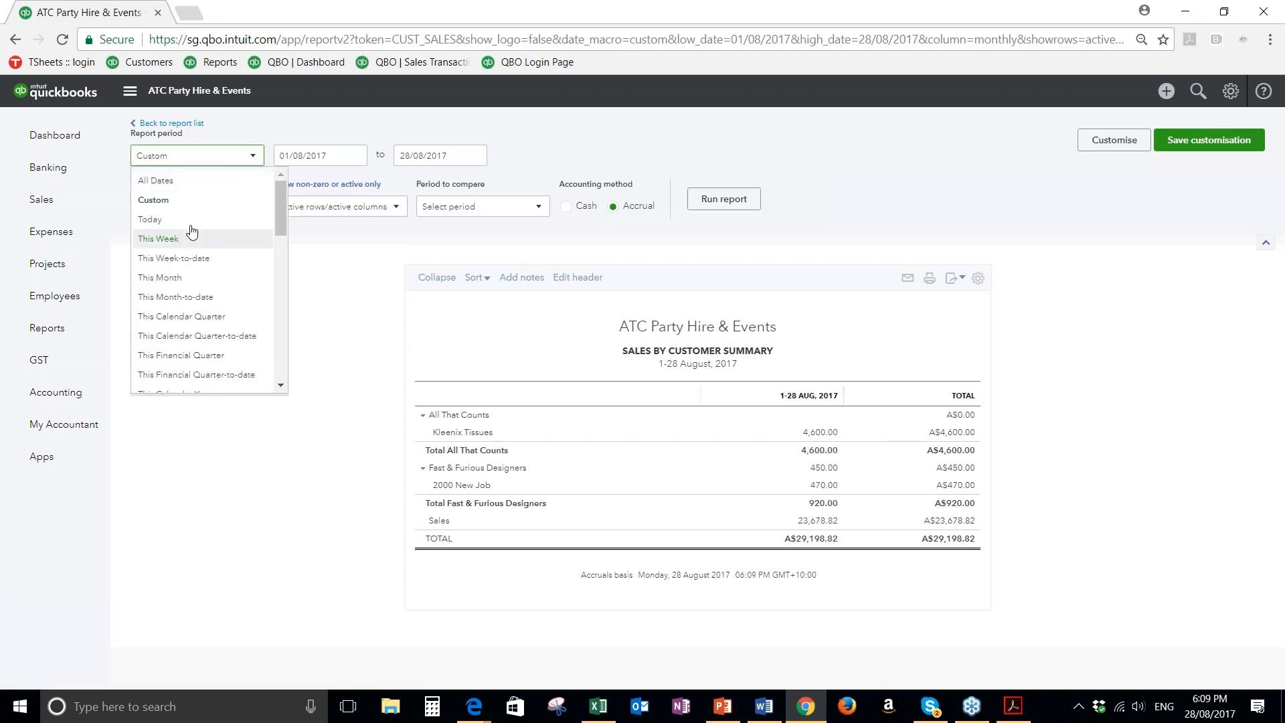
{"action": "scroll", "coordinate": [178, 334], "scroll_direction": "down", "scroll_amount": 3}
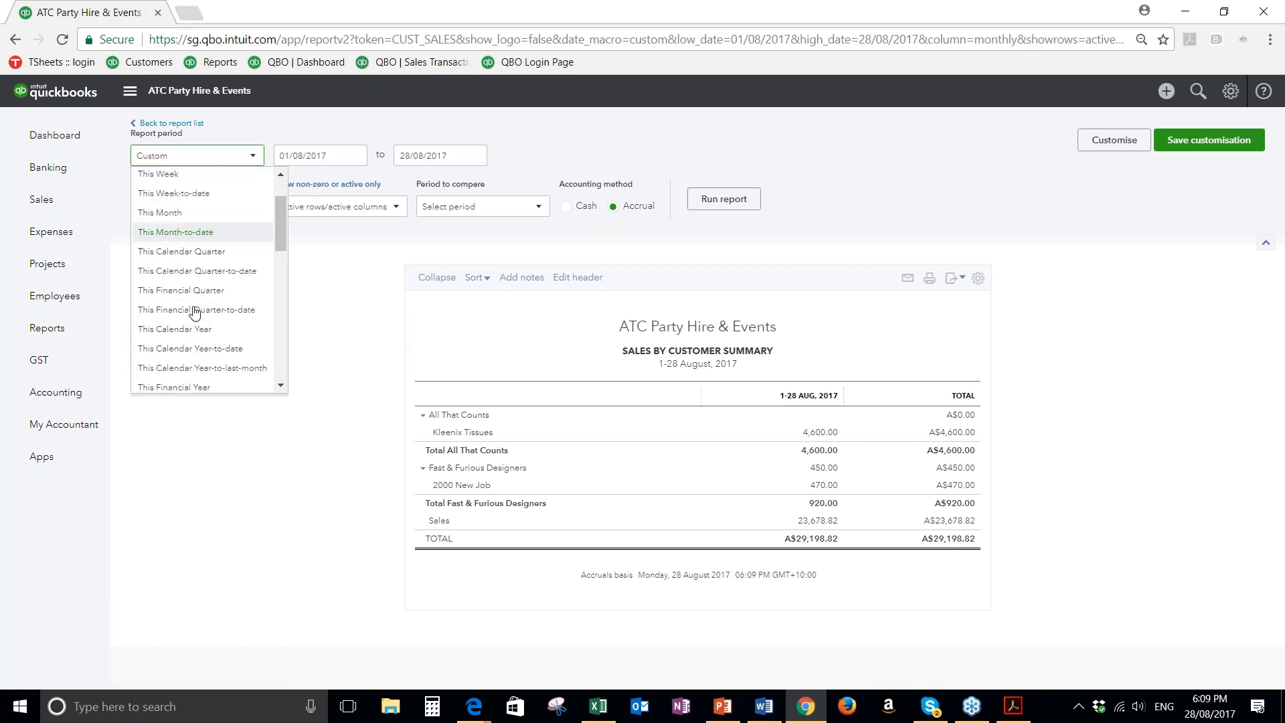
{"action": "scroll", "coordinate": [186, 368], "scroll_direction": "down", "scroll_amount": 3}
{"action": "scroll", "coordinate": [178, 365], "scroll_direction": "down", "scroll_amount": 5}
{"action": "scroll", "coordinate": [176, 375], "scroll_direction": "down", "scroll_amount": 2}
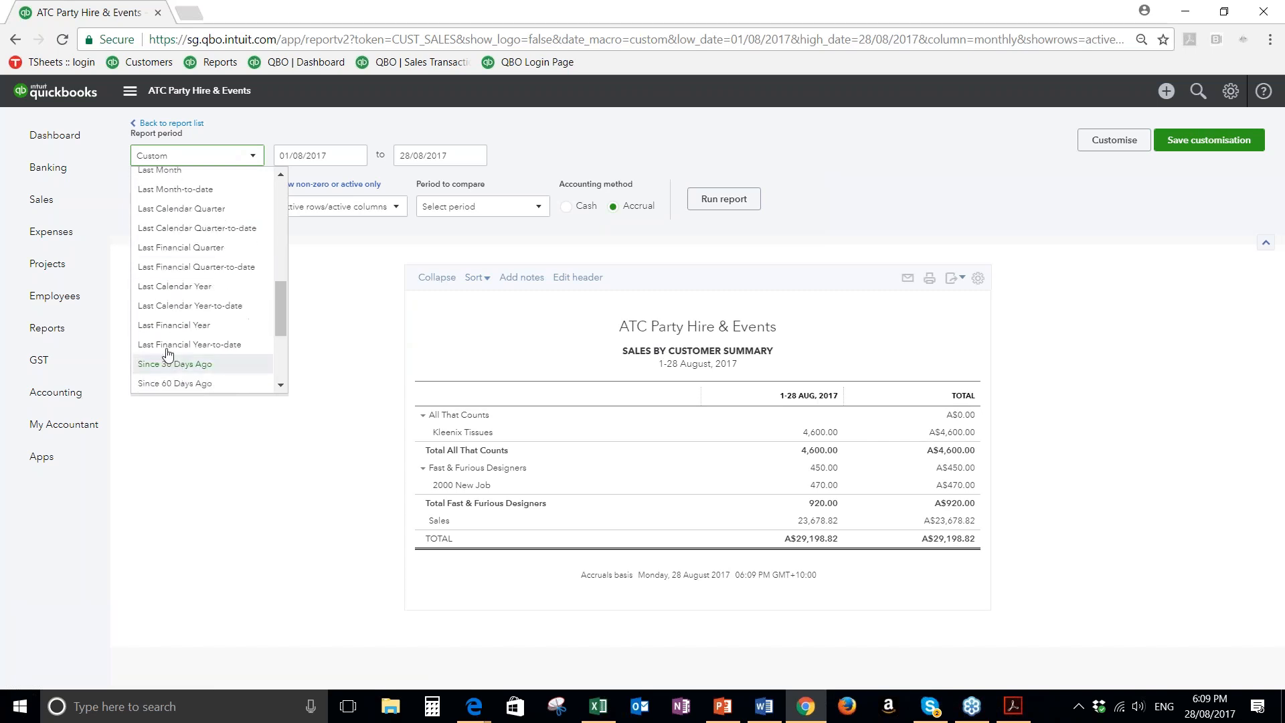
{"action": "left_click", "coordinate": [177, 353]}
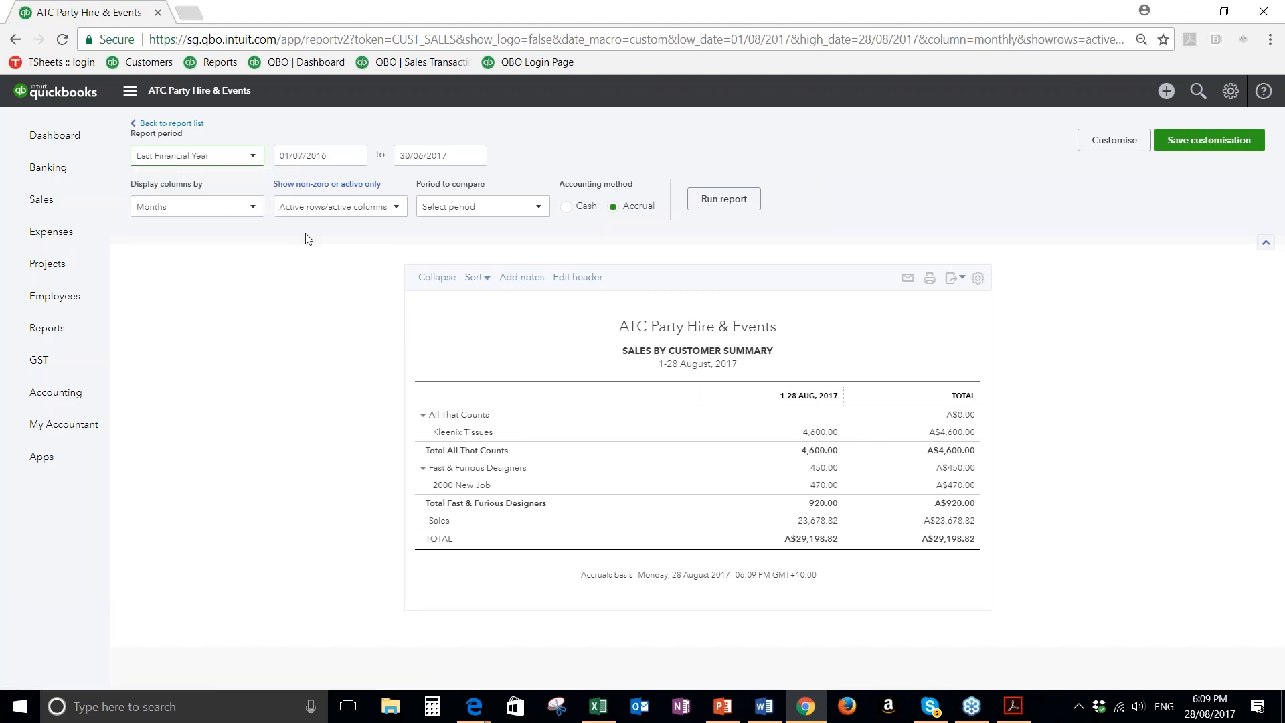
{"action": "left_click", "coordinate": [721, 203]}
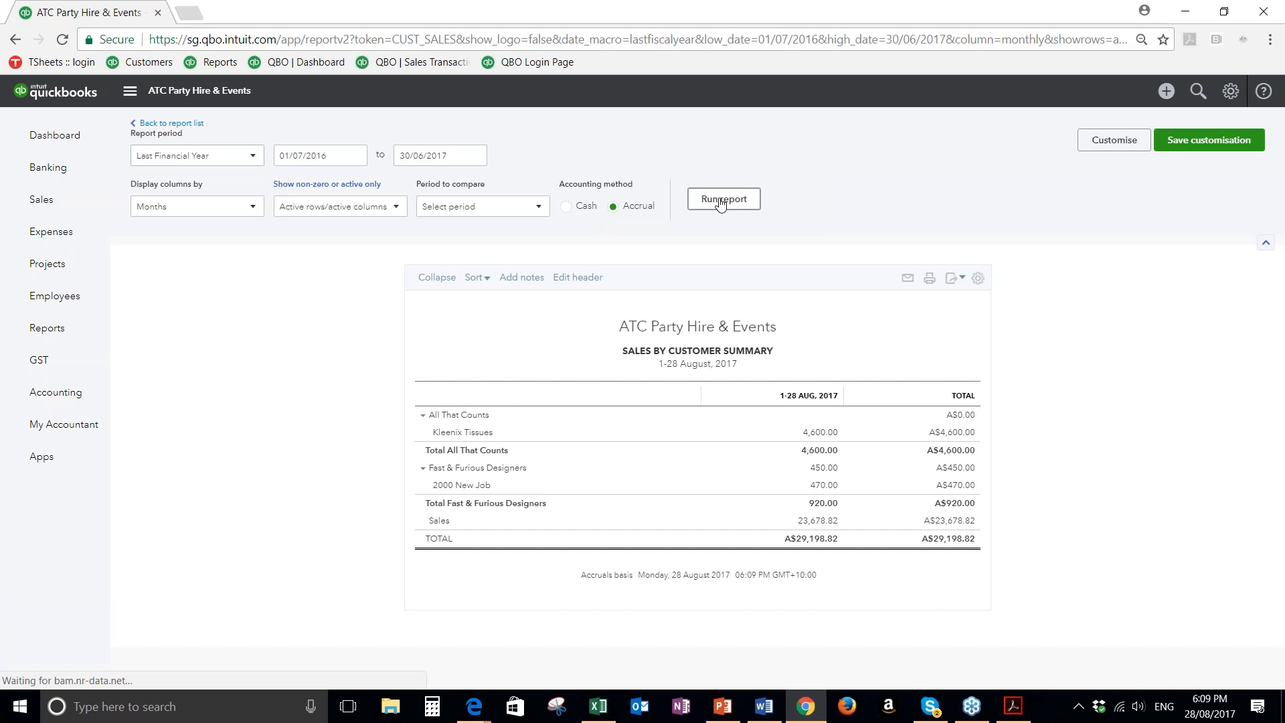
{"action": "left_click", "coordinate": [721, 203]}
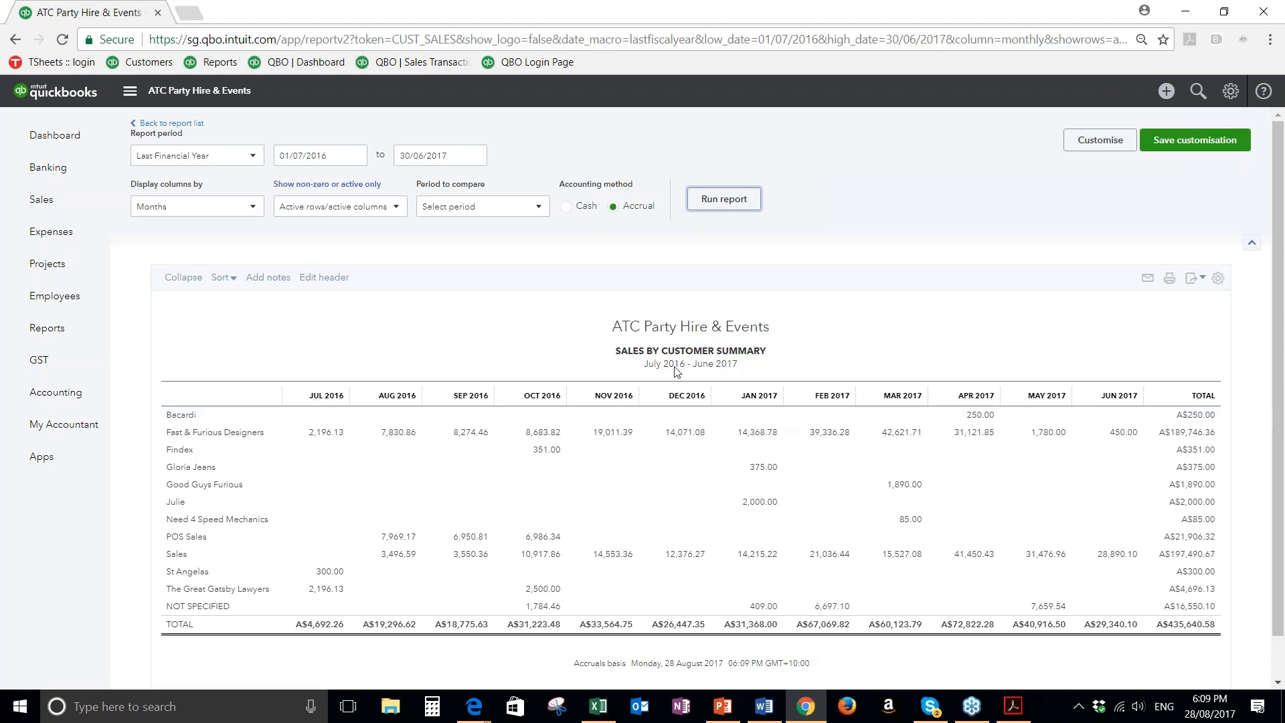
Set the report's comparison period to Previous year (PY) and open its display density setting
{"action": "left_click", "coordinate": [458, 206]}
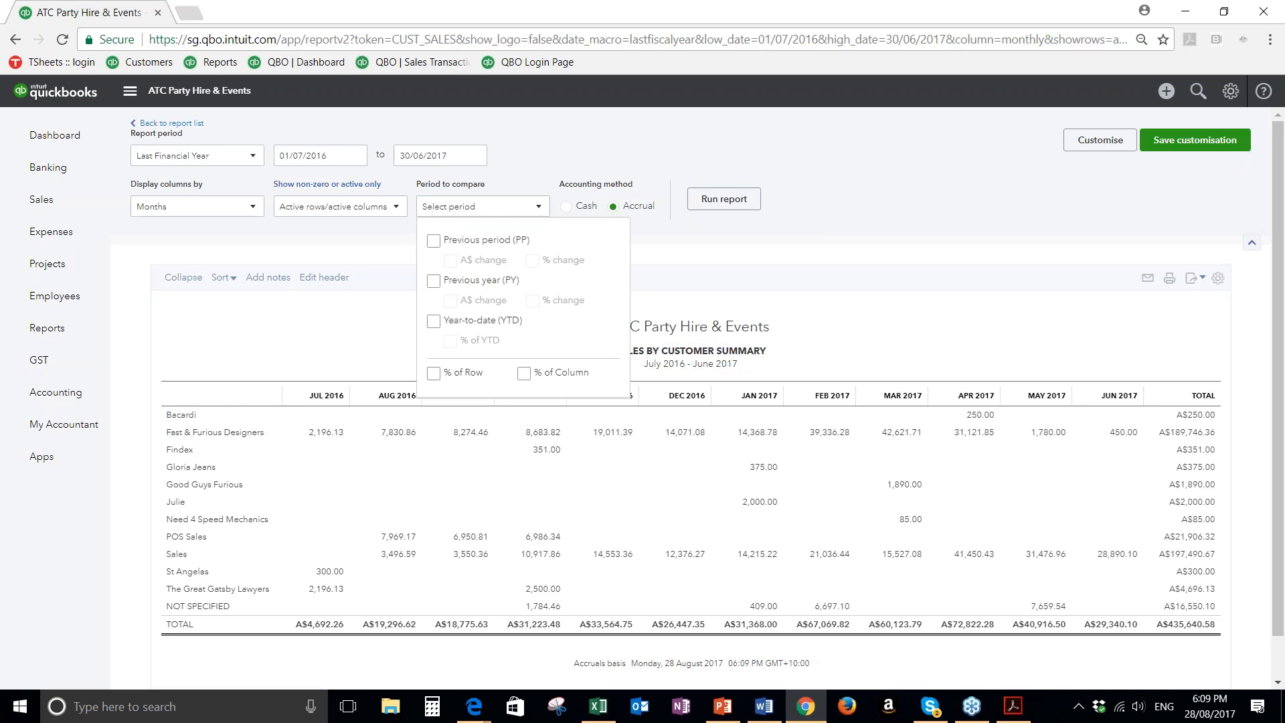
{"action": "left_click", "coordinate": [433, 324]}
{"action": "left_click", "coordinate": [434, 282]}
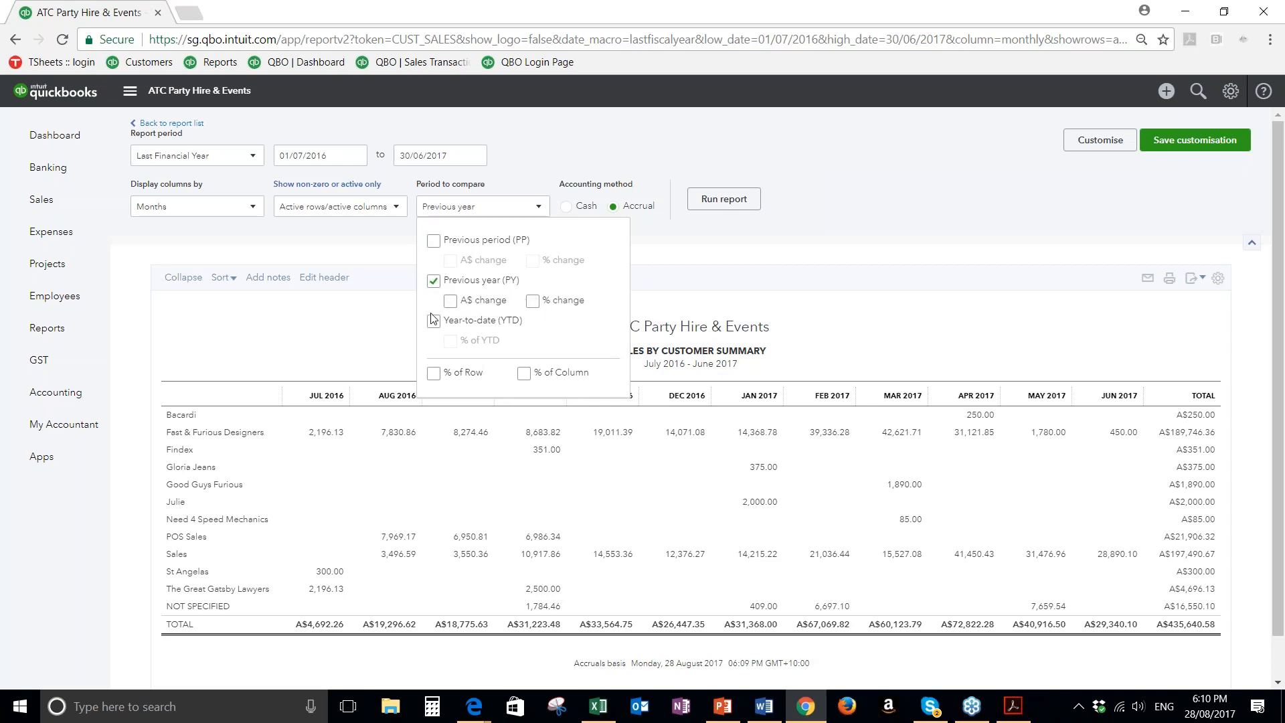
{"action": "left_click", "coordinate": [796, 254]}
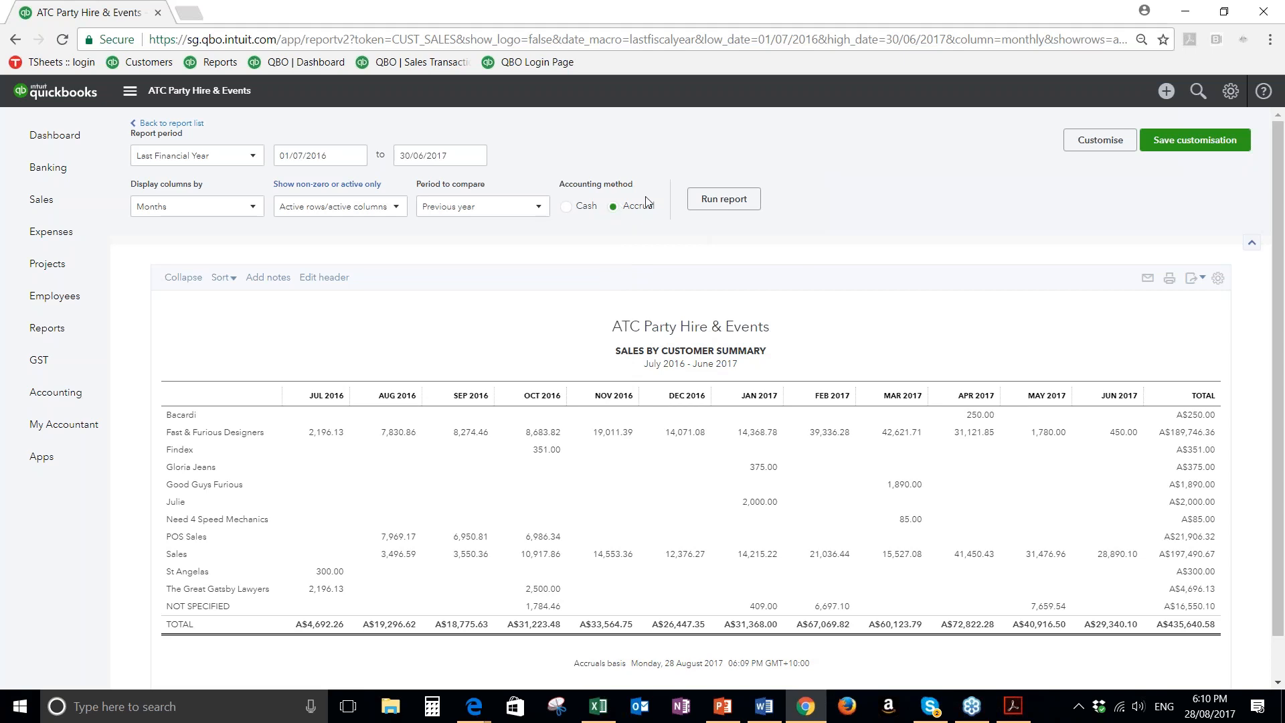
{"action": "left_click", "coordinate": [1218, 278]}
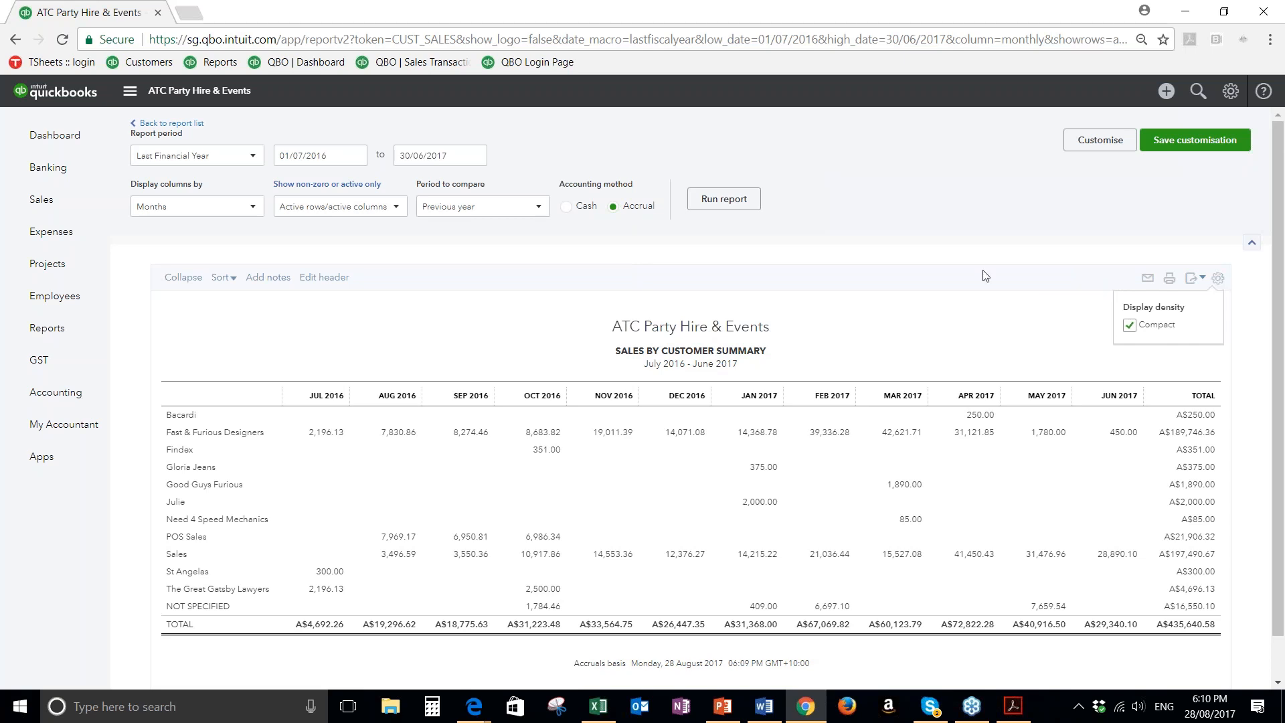
Customise the Sales by Customer Summary's number format to show amounts without cents and rerun the report
{"action": "left_click", "coordinate": [1098, 140]}
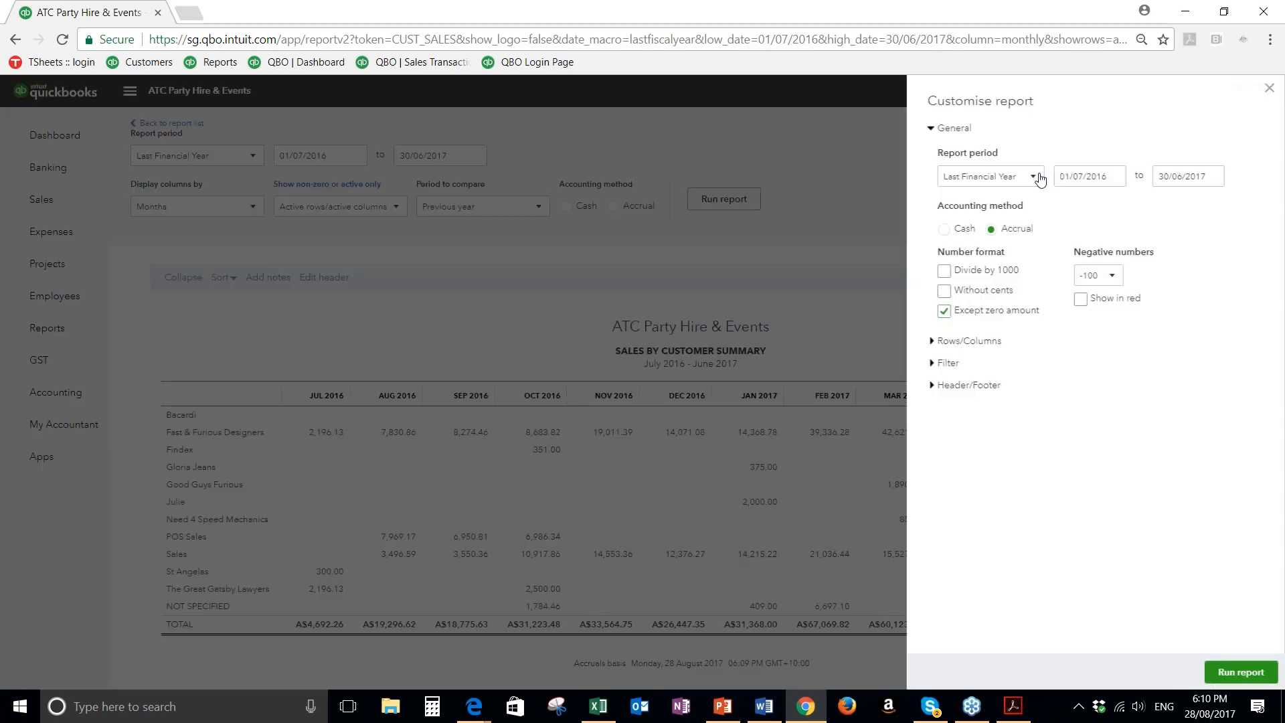
{"action": "left_click", "coordinate": [981, 290]}
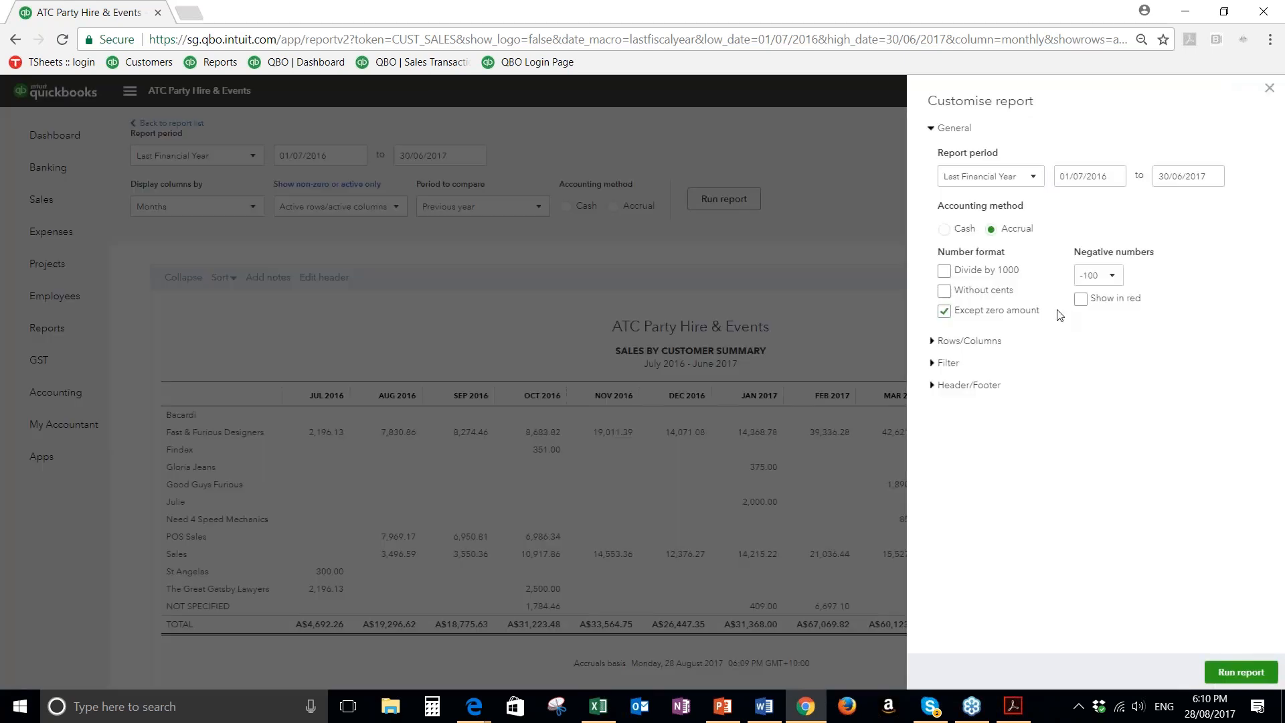
{"action": "left_click", "coordinate": [1240, 672]}
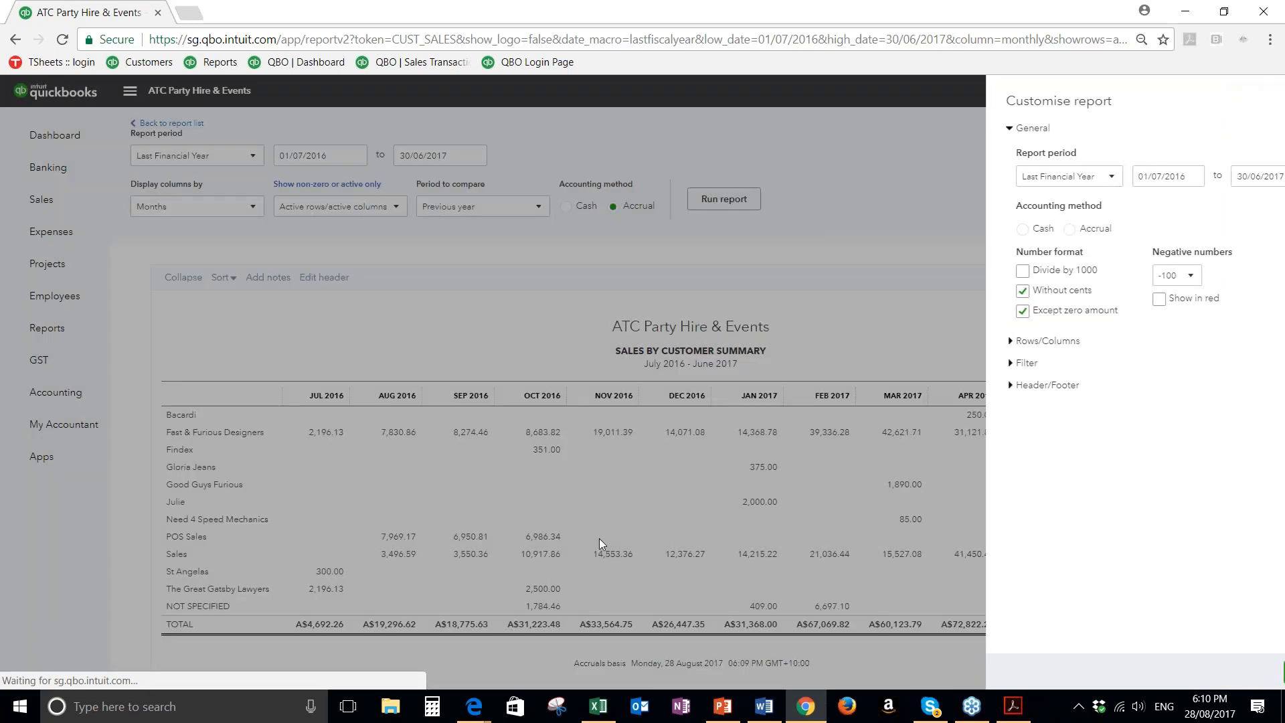
{"action": "scroll", "coordinate": [598, 535], "scroll_direction": "down", "scroll_amount": 1}
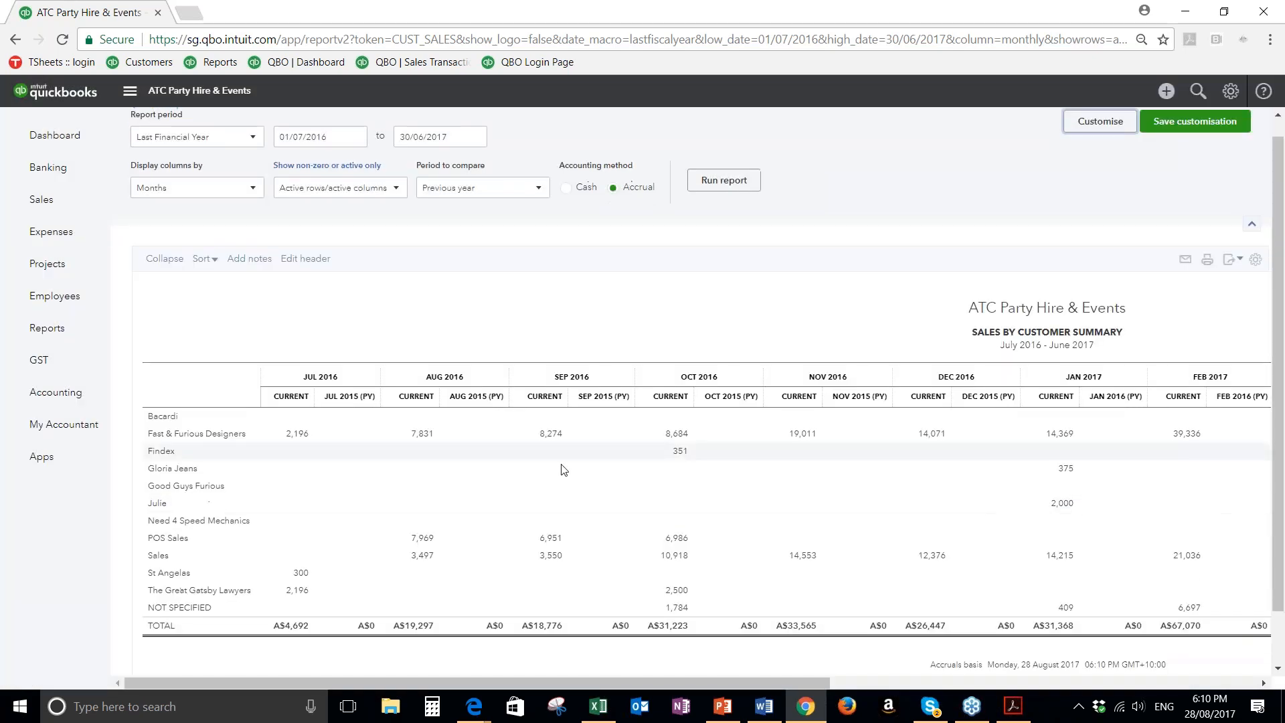
{"action": "scroll", "coordinate": [563, 470], "scroll_direction": "up", "scroll_amount": 1}
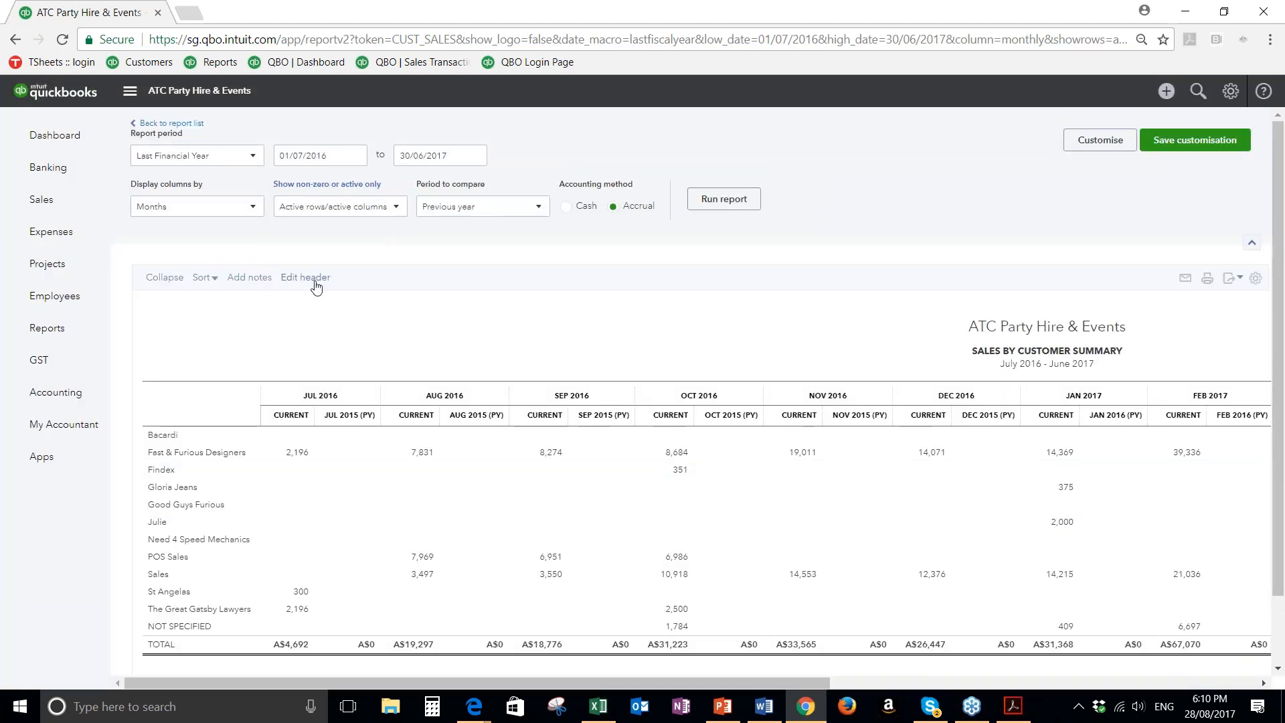
Open the report header for editing and add the note "Fixndex - llow sales due to" beneath the report
{"action": "left_click", "coordinate": [315, 284]}
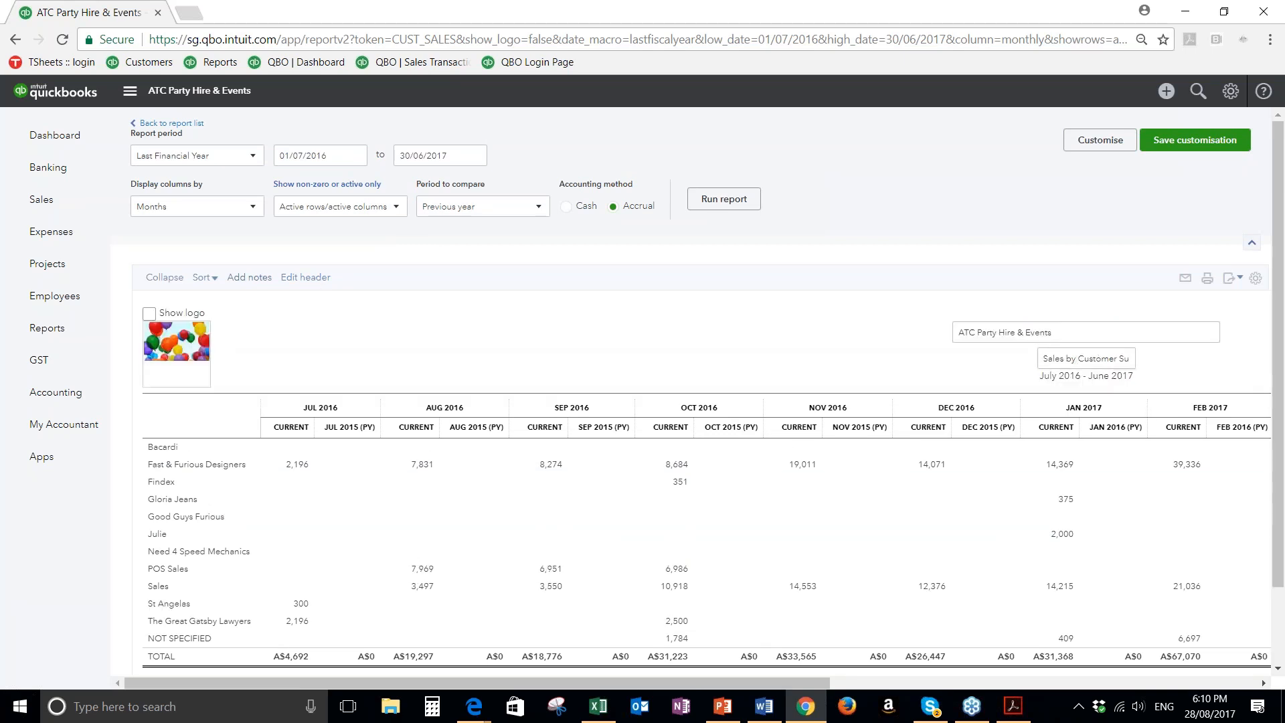
{"action": "scroll", "coordinate": [416, 421], "scroll_direction": "down", "scroll_amount": 3}
{"action": "left_click", "coordinate": [226, 508]}
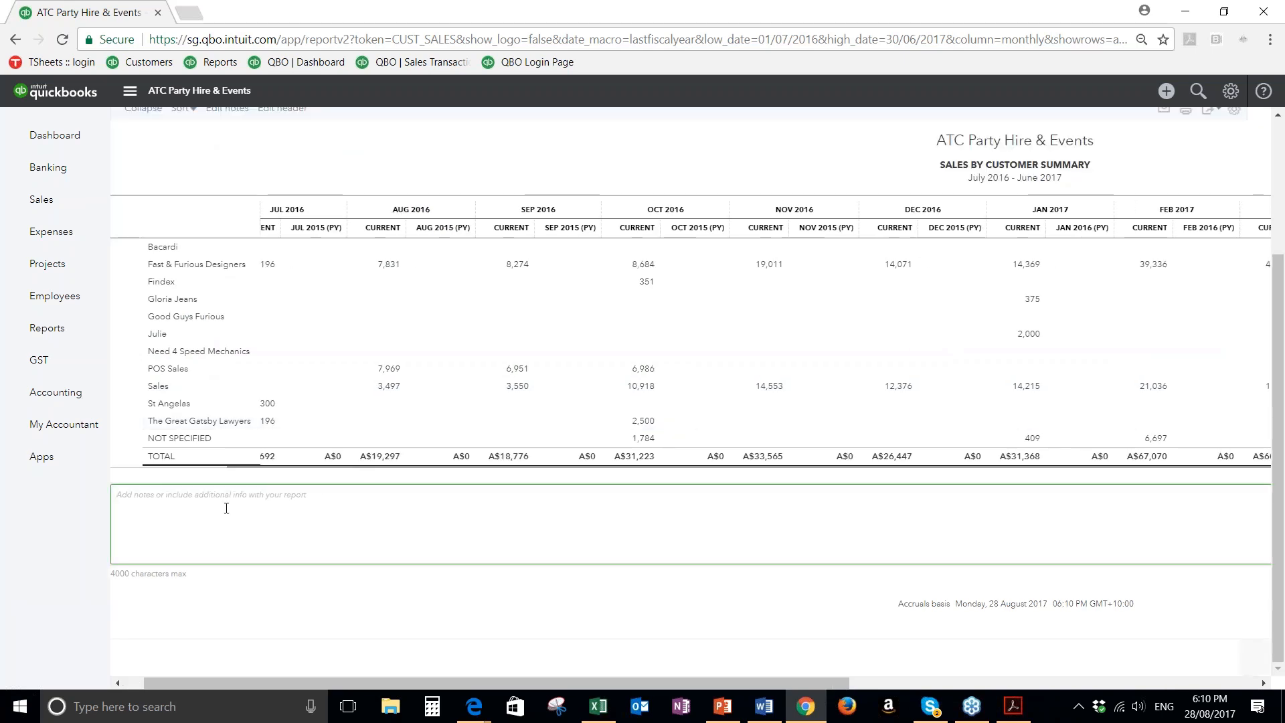
{"action": "type", "text": "Fixndesx - llow sales"}
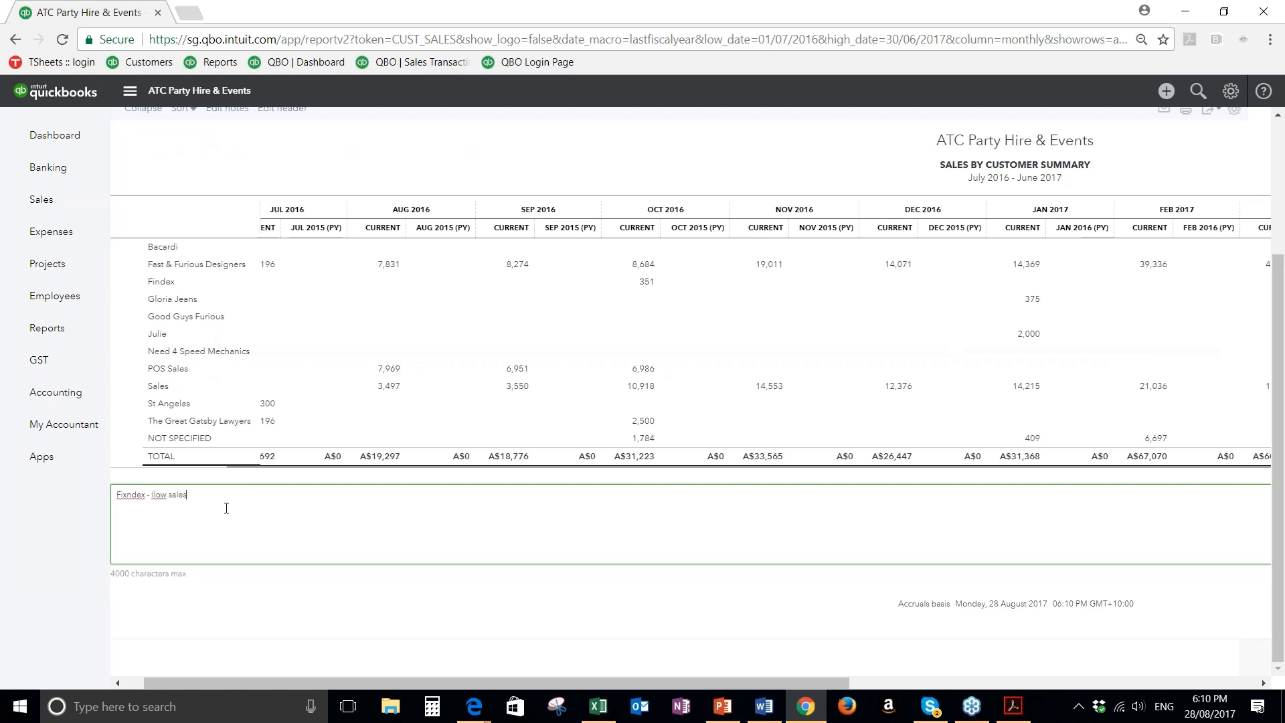
{"action": "type", "text": " due to"}
{"action": "left_click", "coordinate": [242, 662]}
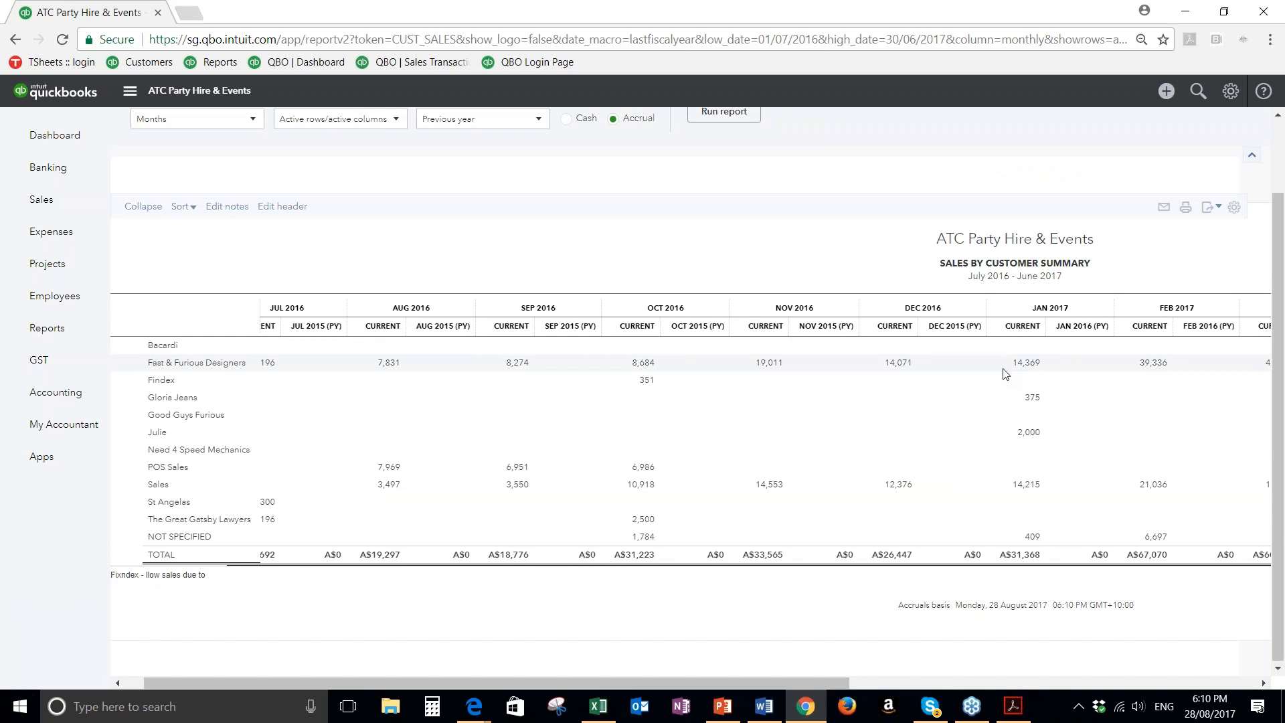
Start saving the report customisation and add it to a new group named My Sales Reports
{"action": "scroll", "coordinate": [1006, 374], "scroll_direction": "up", "scroll_amount": 2}
{"action": "left_click", "coordinate": [1195, 140]}
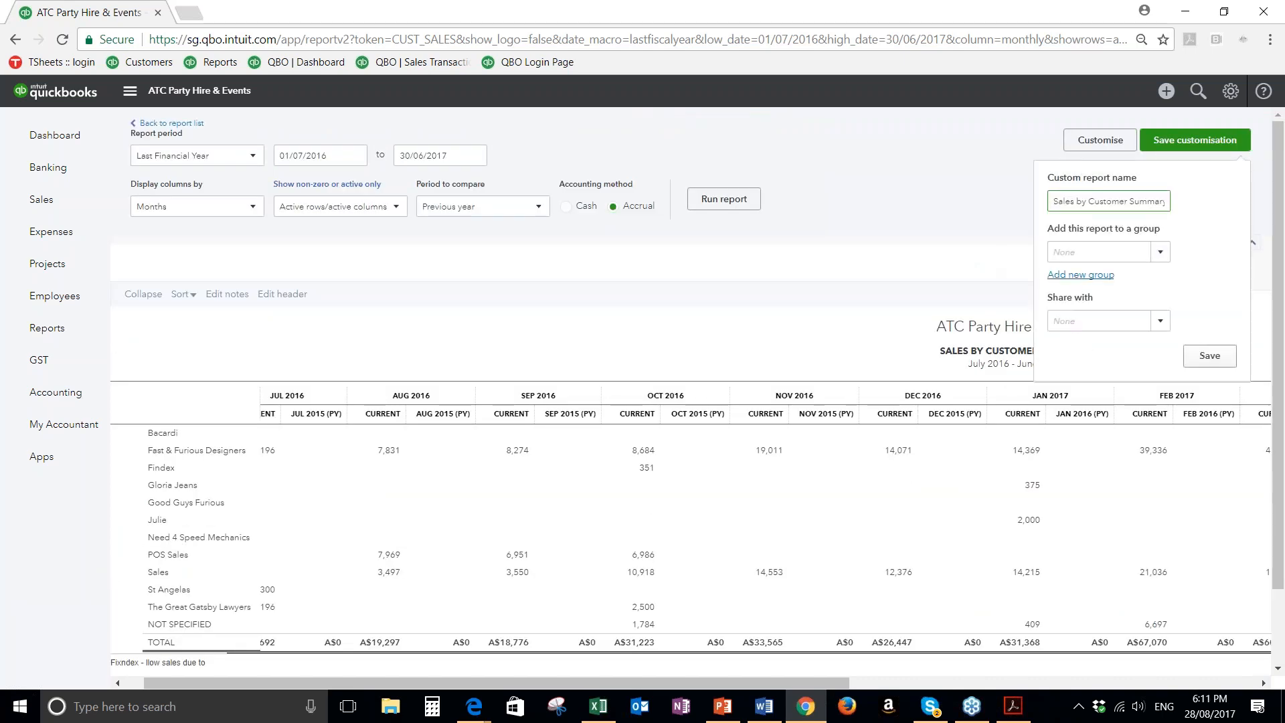
{"action": "left_click", "coordinate": [1068, 276]}
{"action": "type", "text": "My Sales Reports"}
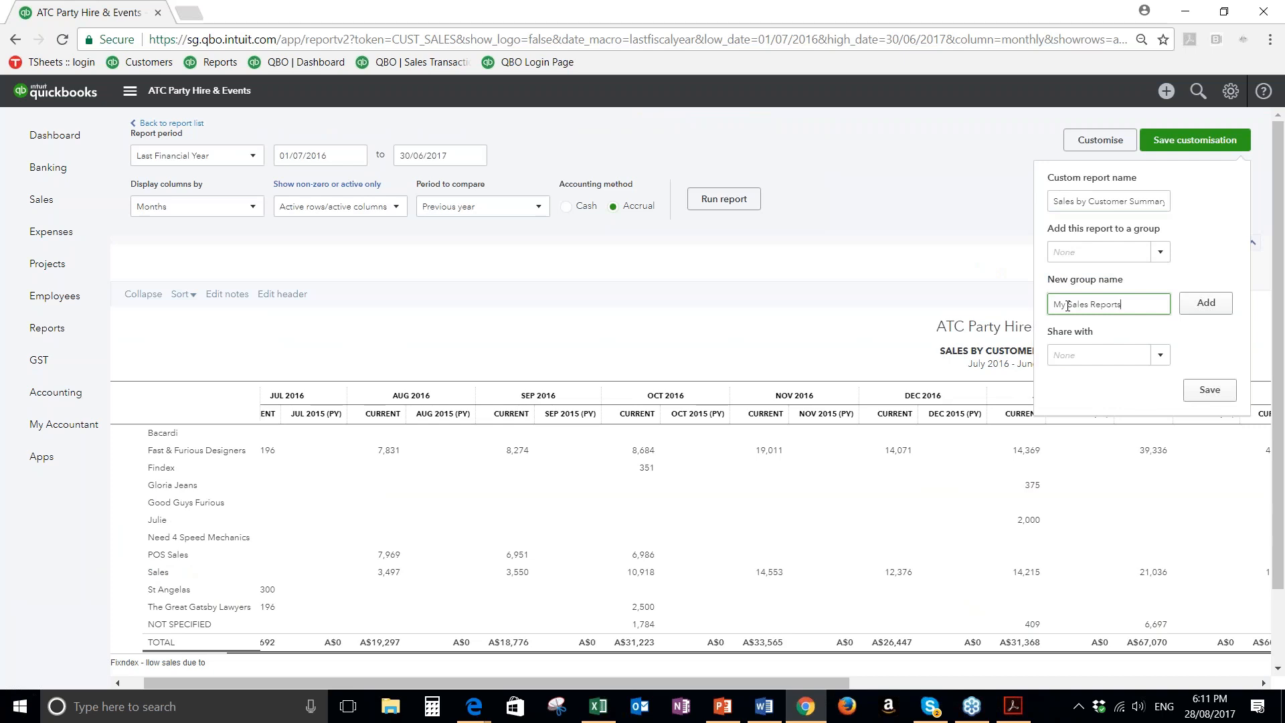
{"action": "left_click", "coordinate": [1206, 303]}
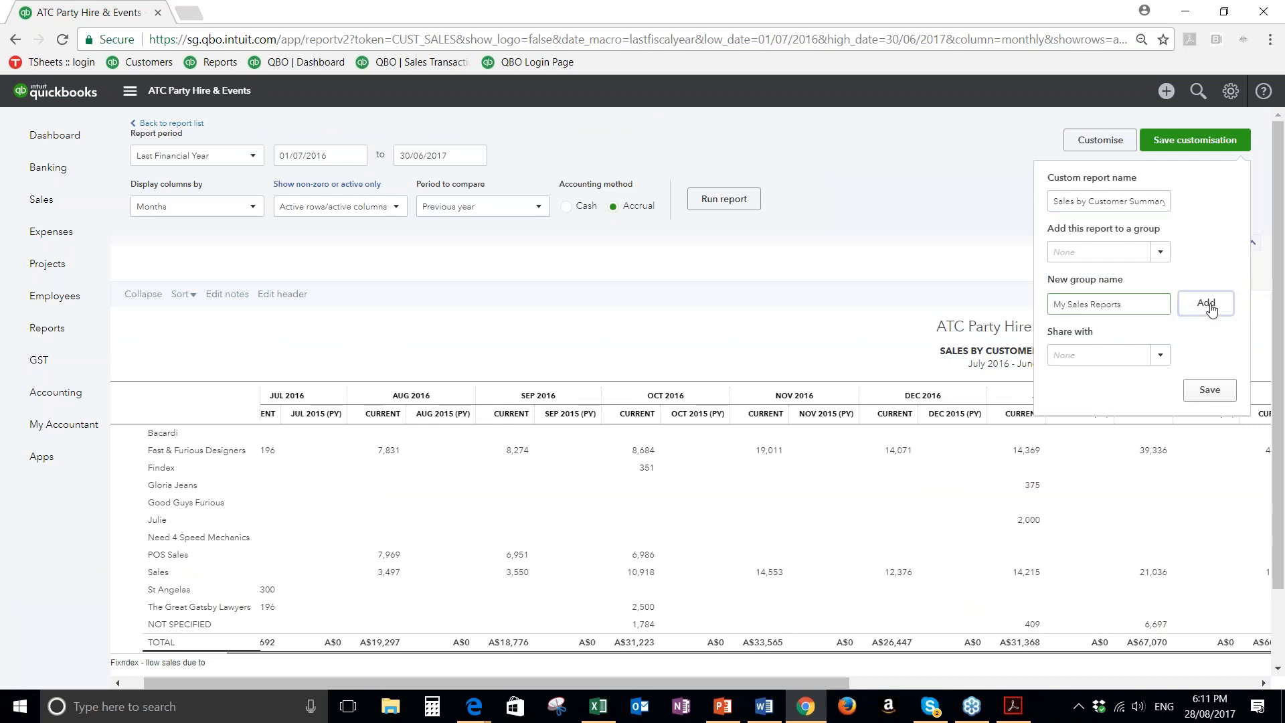
Name the custom report Sales by Customer Summary - Current, share it with All and save it
{"action": "triple_click", "coordinate": [1093, 203]}
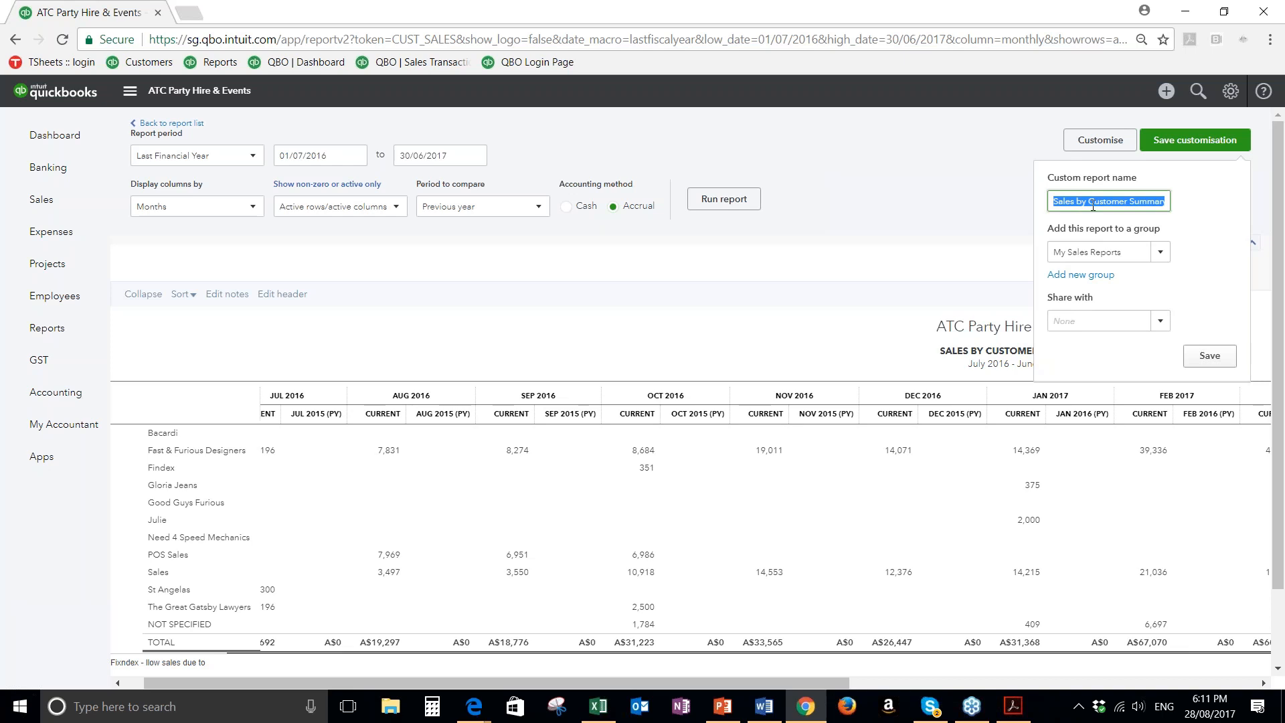
{"action": "key", "text": "Right"}
{"action": "type", "text": "- Current"}
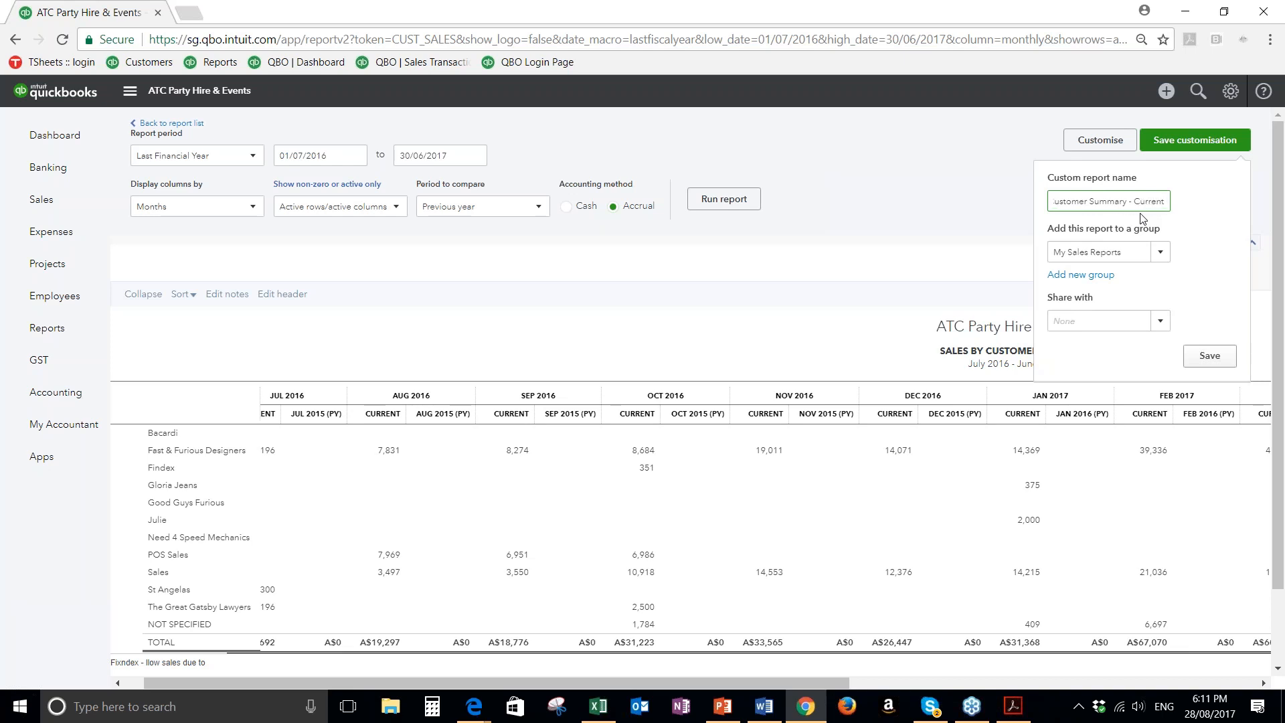
{"action": "left_click", "coordinate": [1124, 321]}
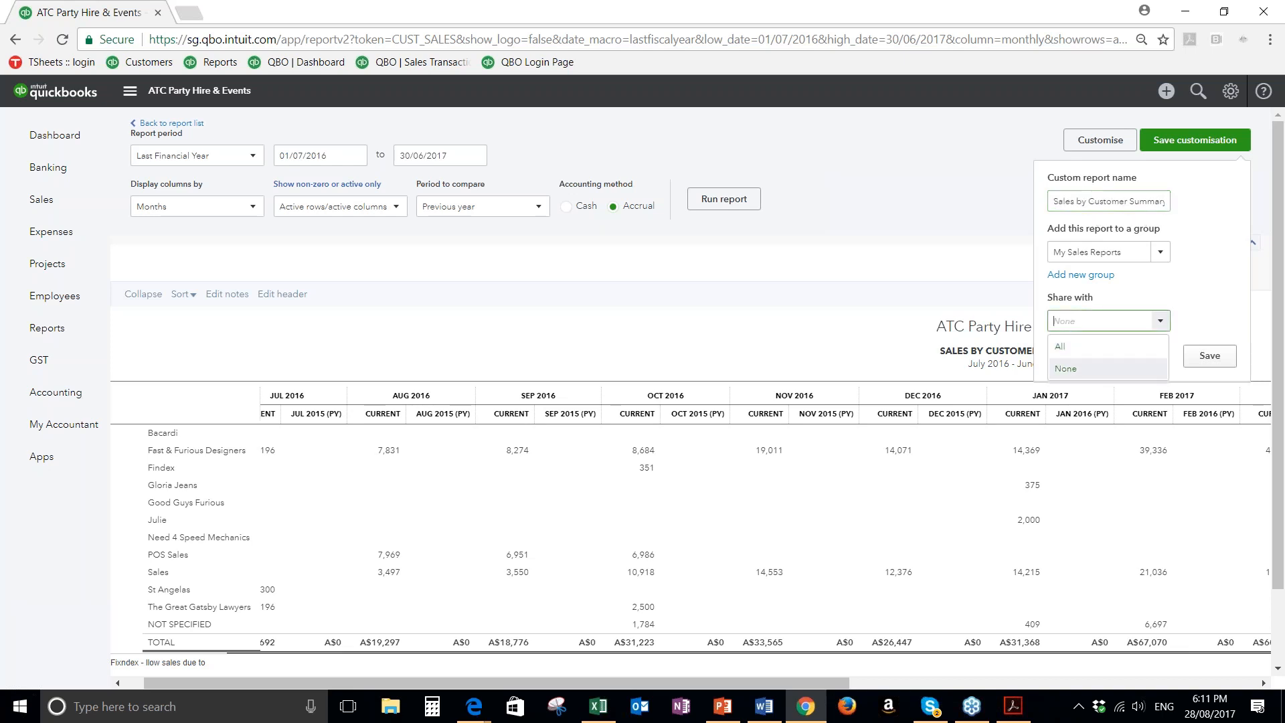
{"action": "left_click", "coordinate": [1107, 347]}
{"action": "left_click", "coordinate": [1209, 356]}
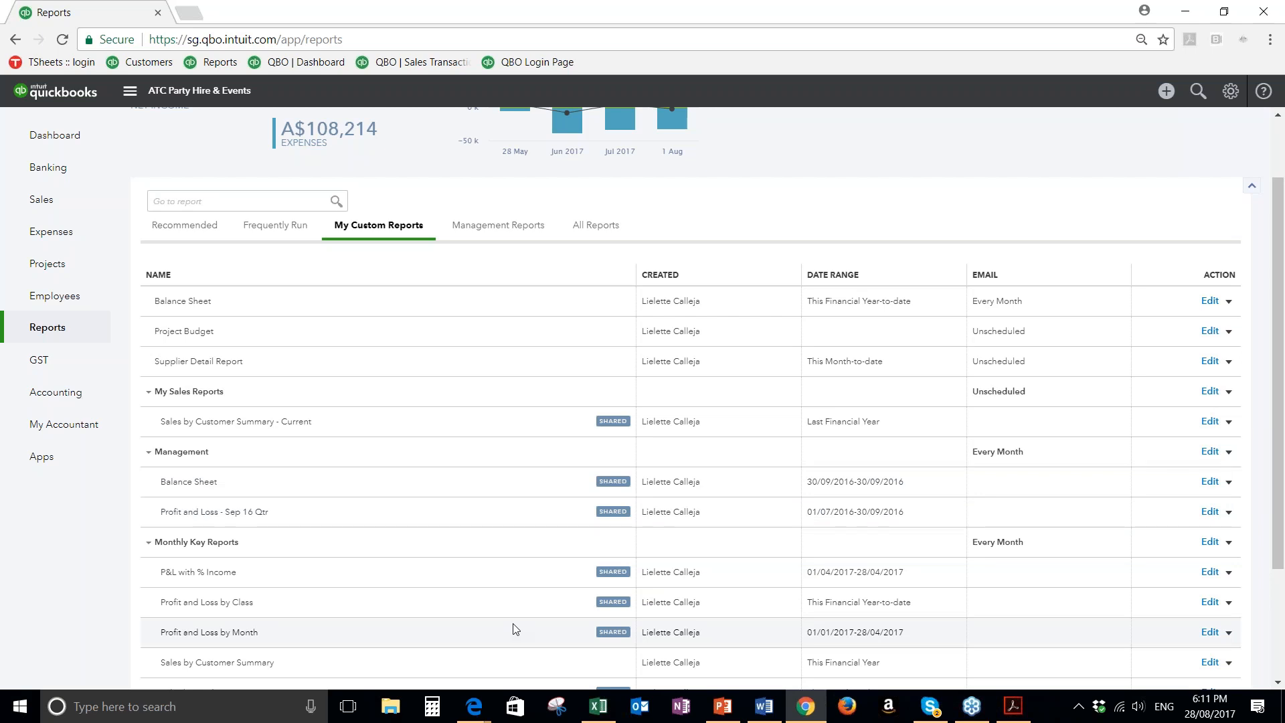
Examine the saved reports and report groups in the custom reports list
{"action": "scroll", "coordinate": [516, 629], "scroll_direction": "down", "scroll_amount": 1}
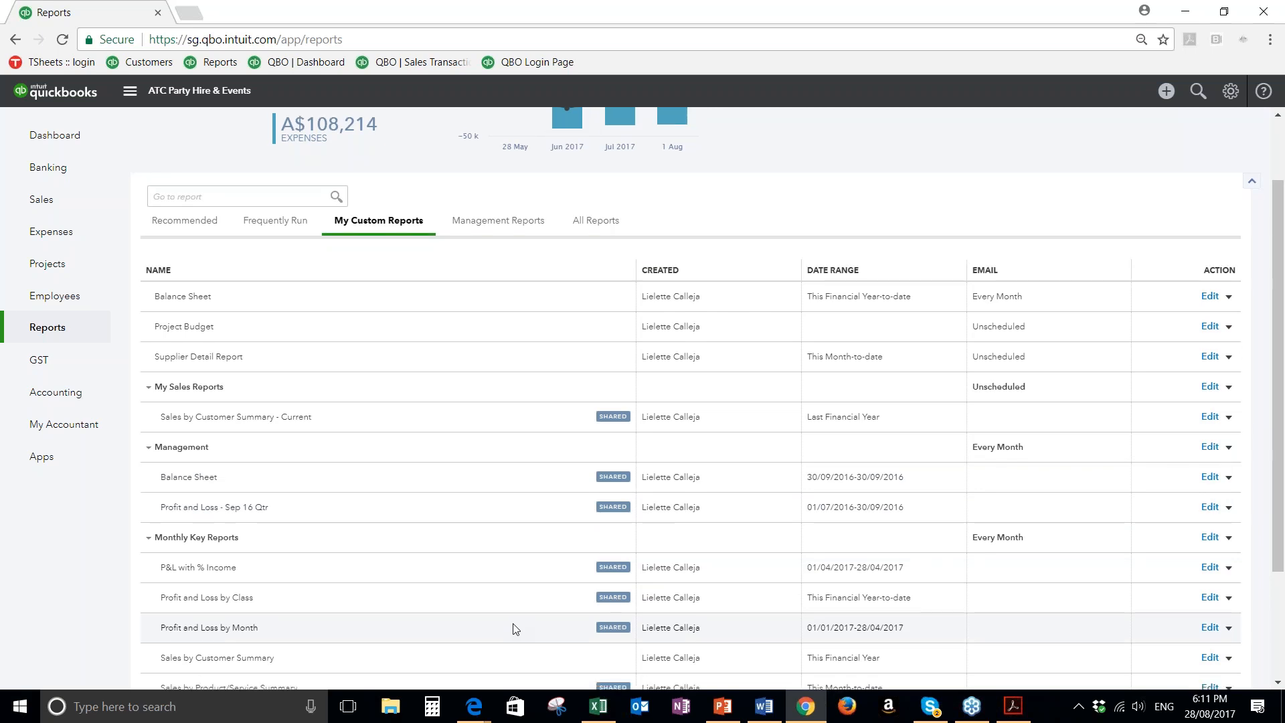
{"action": "scroll", "coordinate": [515, 630], "scroll_direction": "down", "scroll_amount": 1}
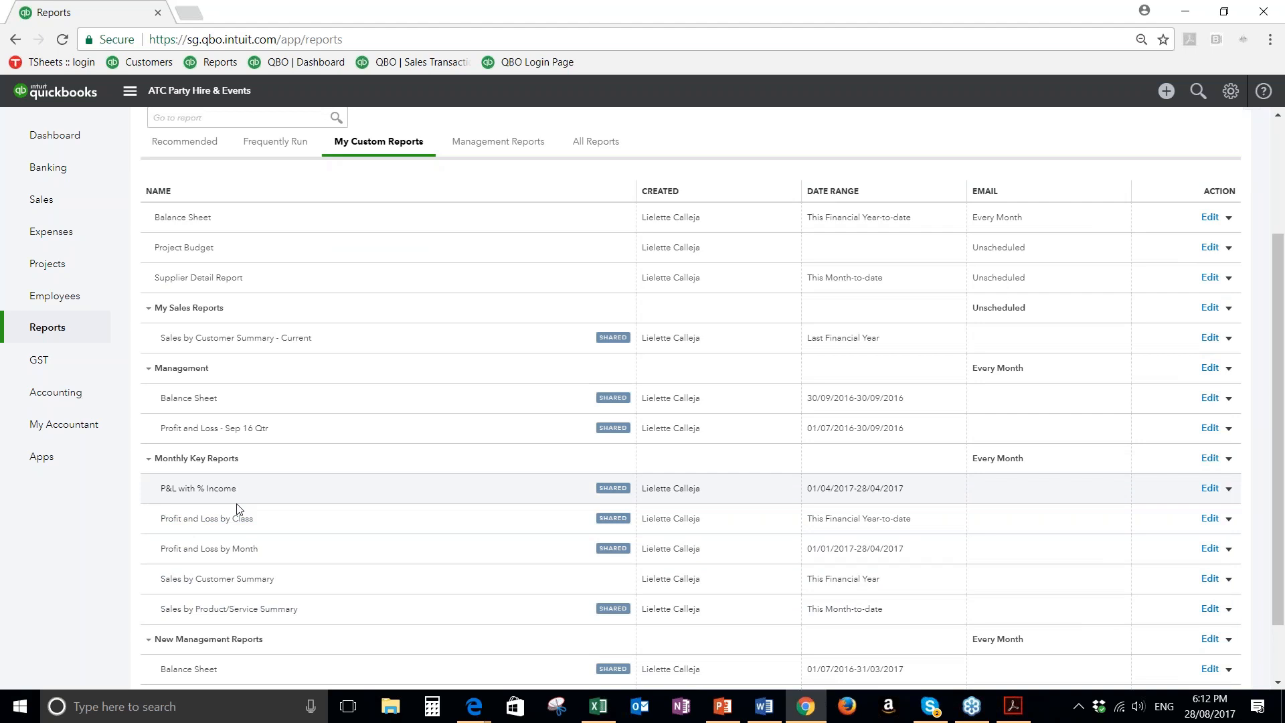
{"action": "scroll", "coordinate": [236, 509], "scroll_direction": "down", "scroll_amount": 1}
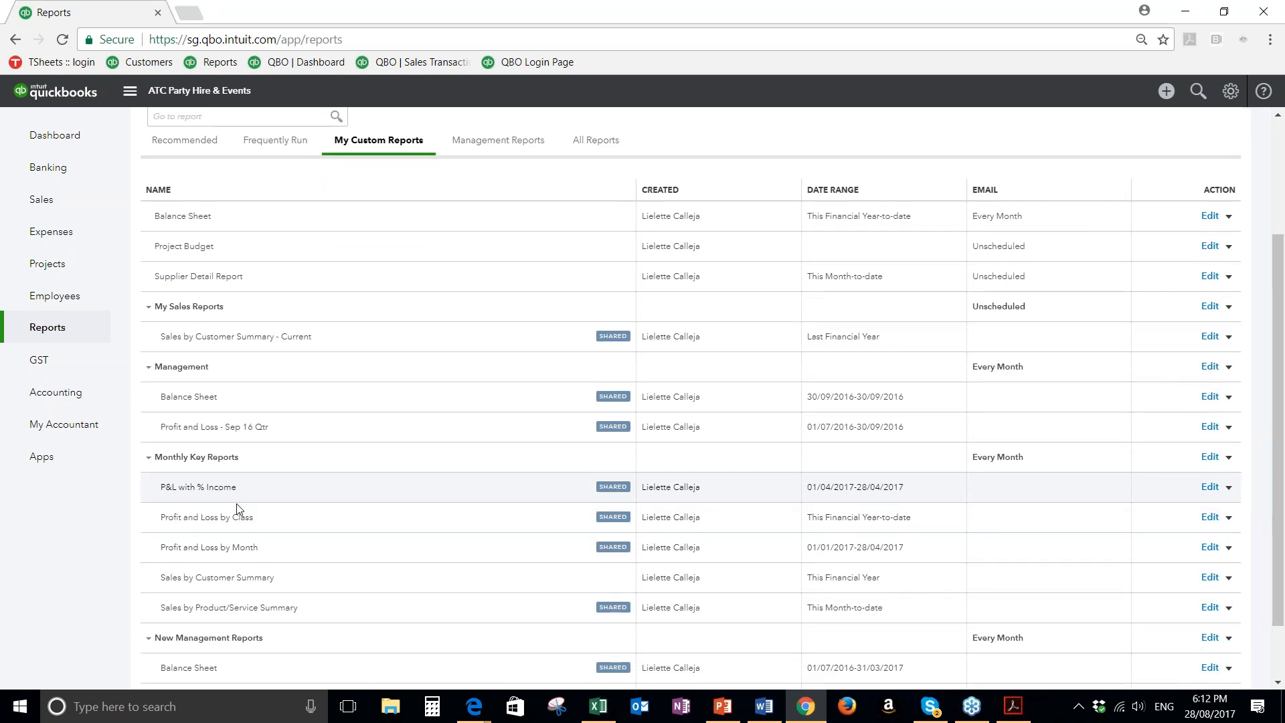
{"action": "scroll", "coordinate": [238, 509], "scroll_direction": "down", "scroll_amount": 1}
{"action": "scroll", "coordinate": [314, 566], "scroll_direction": "down", "scroll_amount": 1}
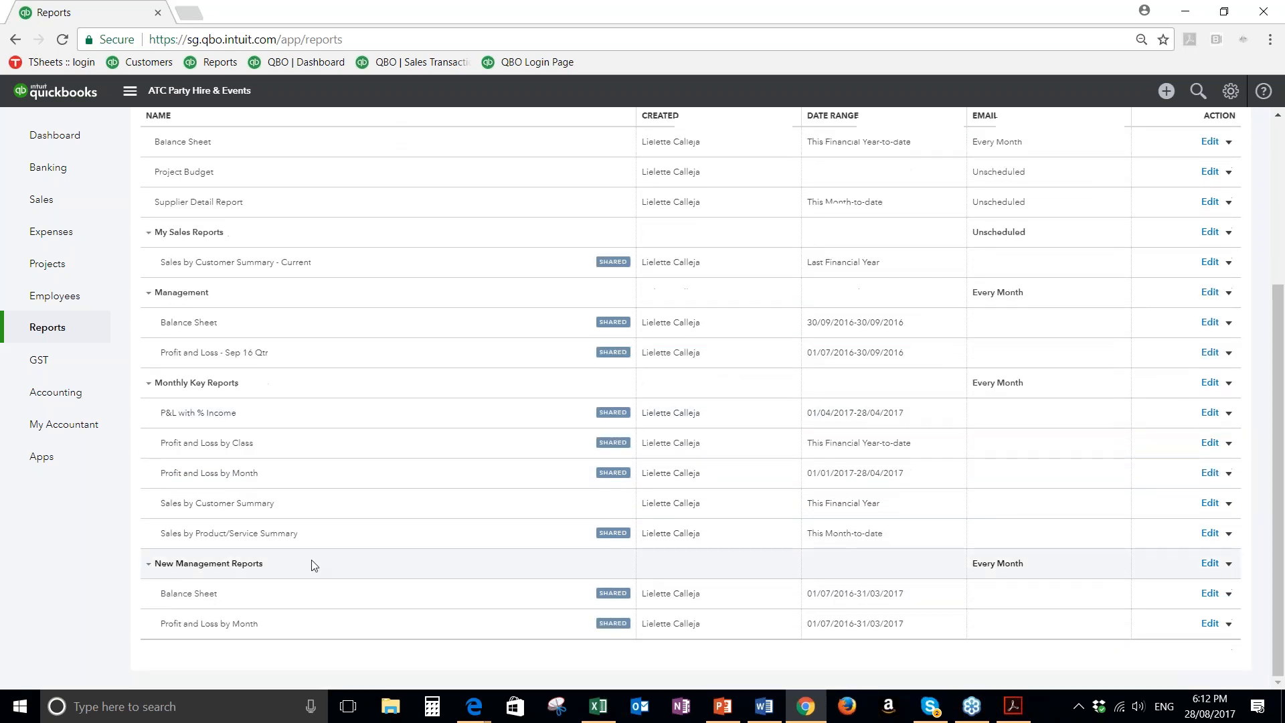
{"action": "scroll", "coordinate": [235, 507], "scroll_direction": "up", "scroll_amount": 2}
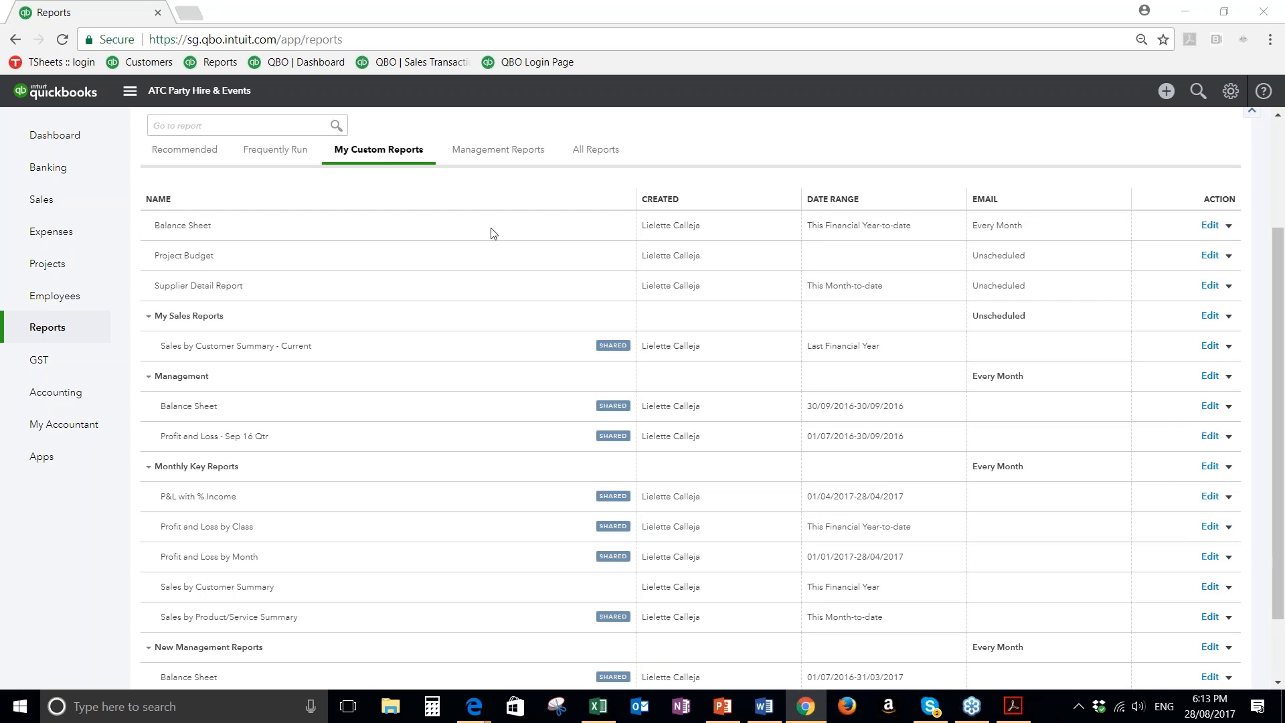
Open the Standard master template from the custom form styles for editing
{"action": "left_click", "coordinate": [1230, 94]}
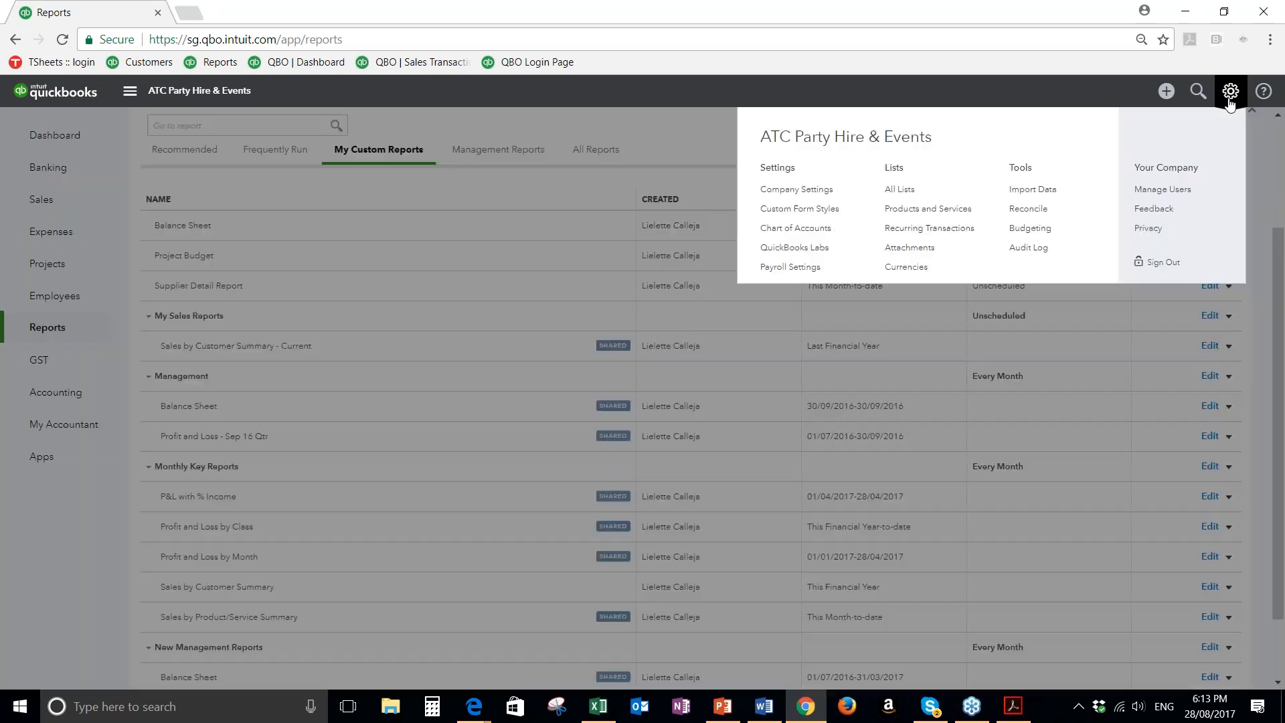
{"action": "left_click", "coordinate": [795, 213]}
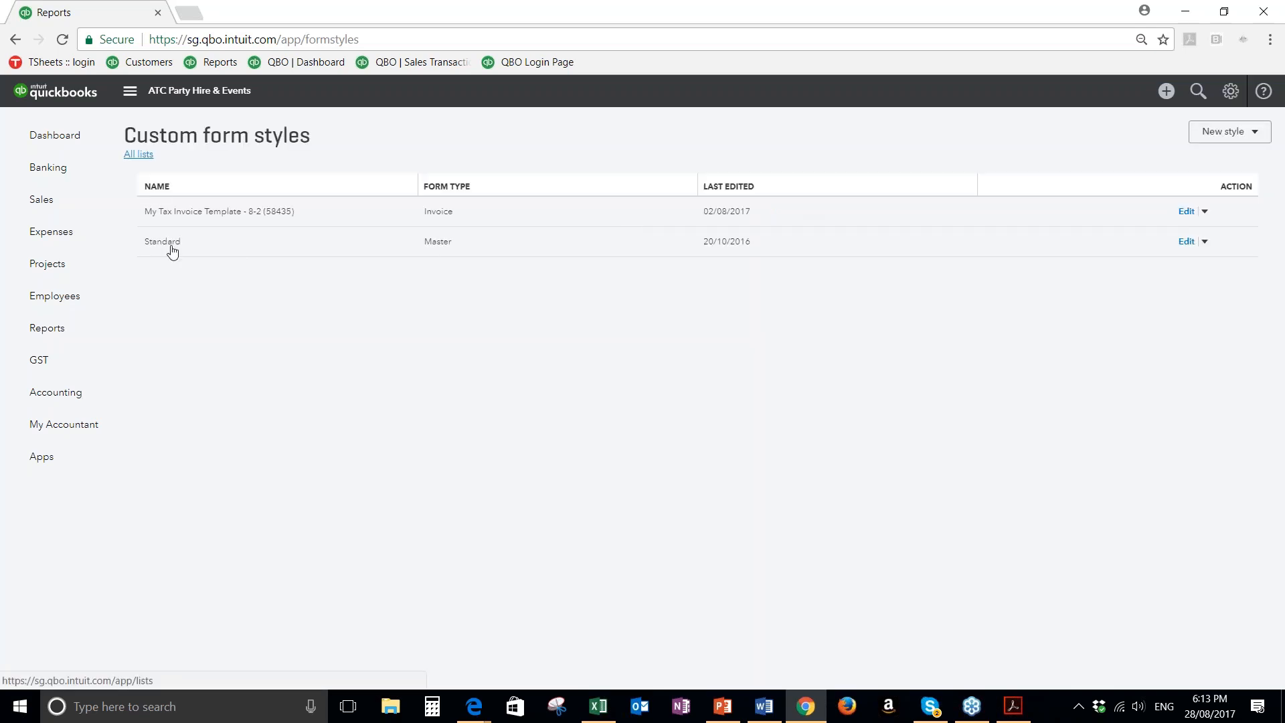
{"action": "left_click", "coordinate": [1186, 242]}
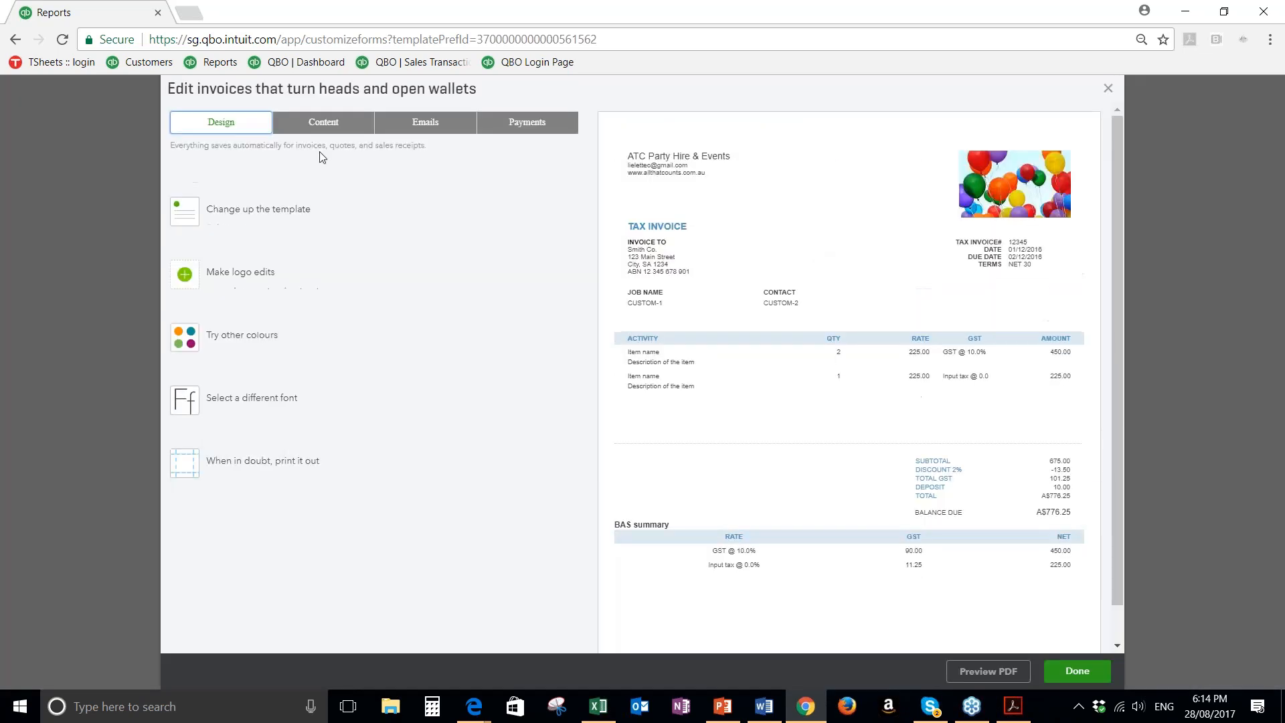
Review the content options of the invoice's header and activity table, and toggle the SKU column
{"action": "left_click", "coordinate": [321, 127]}
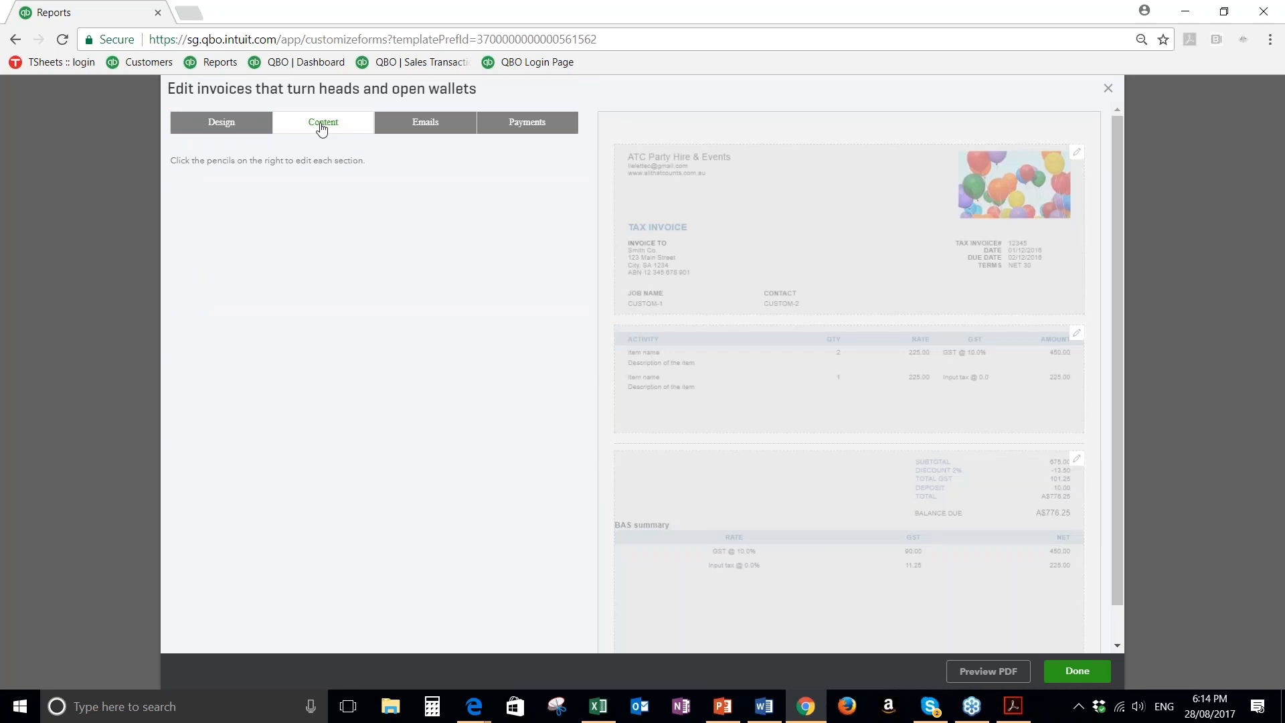
{"action": "left_click", "coordinate": [736, 383]}
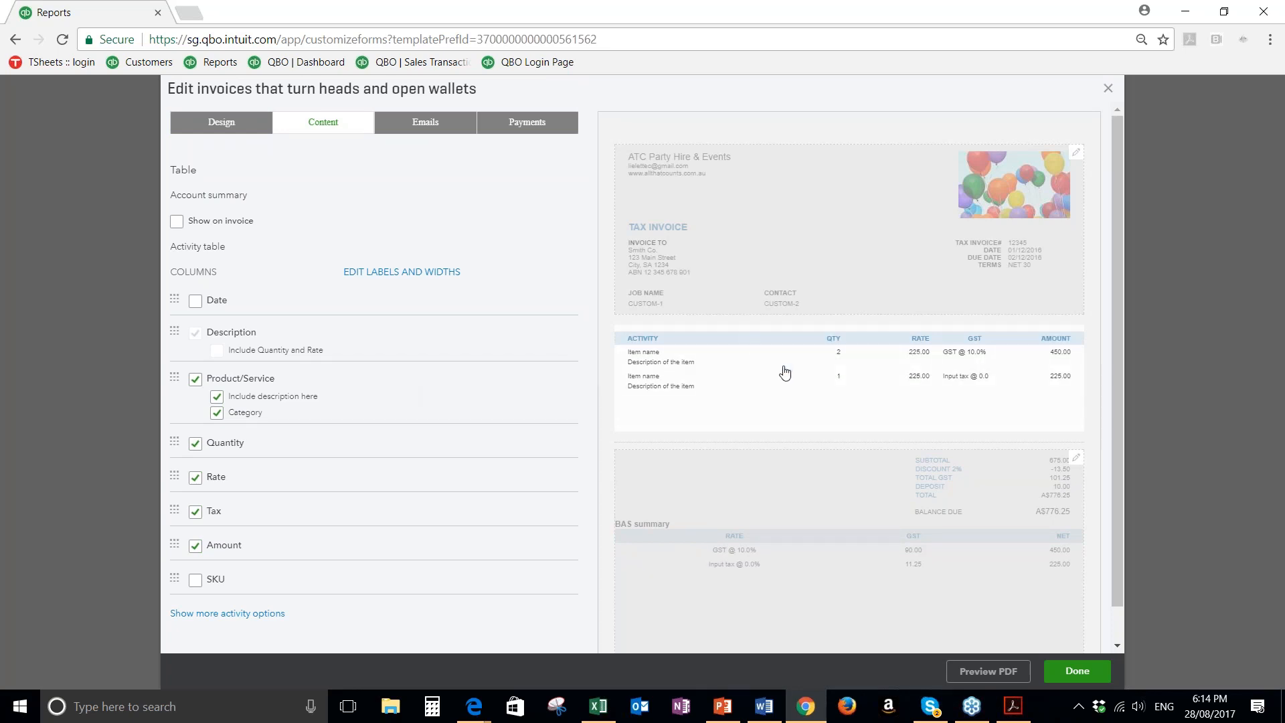
{"action": "left_click", "coordinate": [739, 239]}
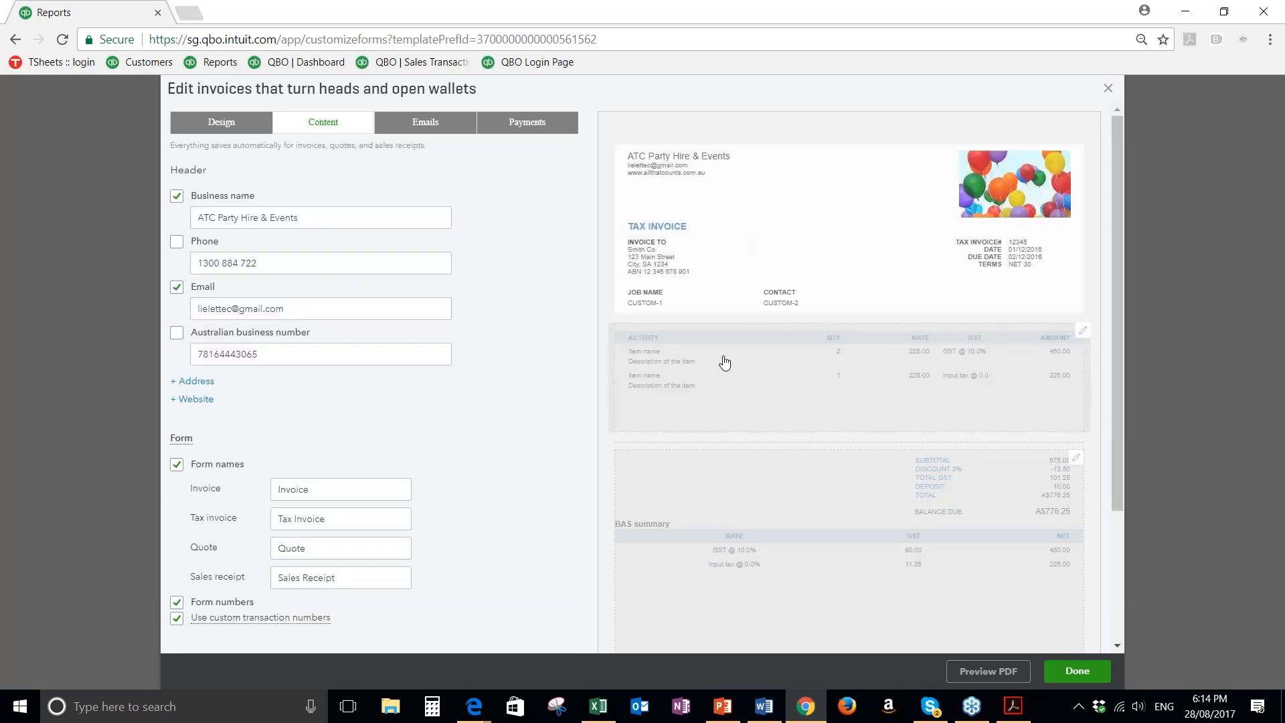
{"action": "left_click", "coordinate": [709, 380]}
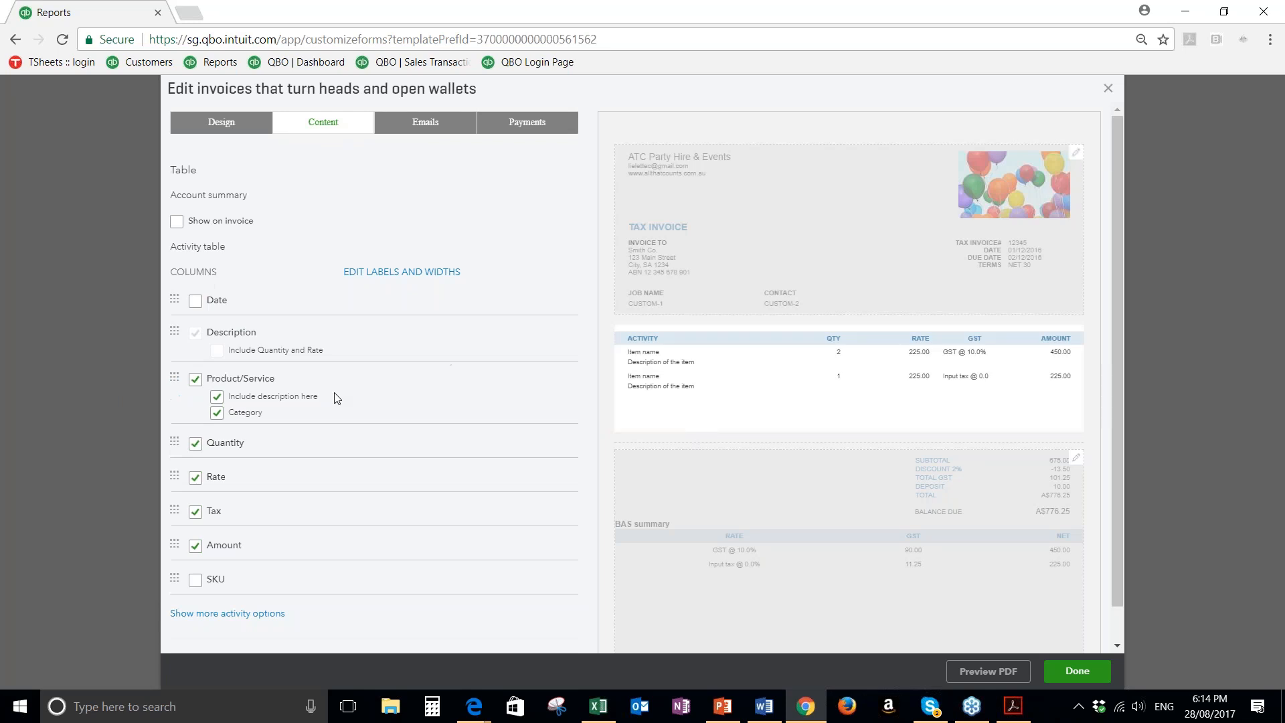
{"action": "left_click", "coordinate": [195, 580]}
{"action": "left_click", "coordinate": [196, 587]}
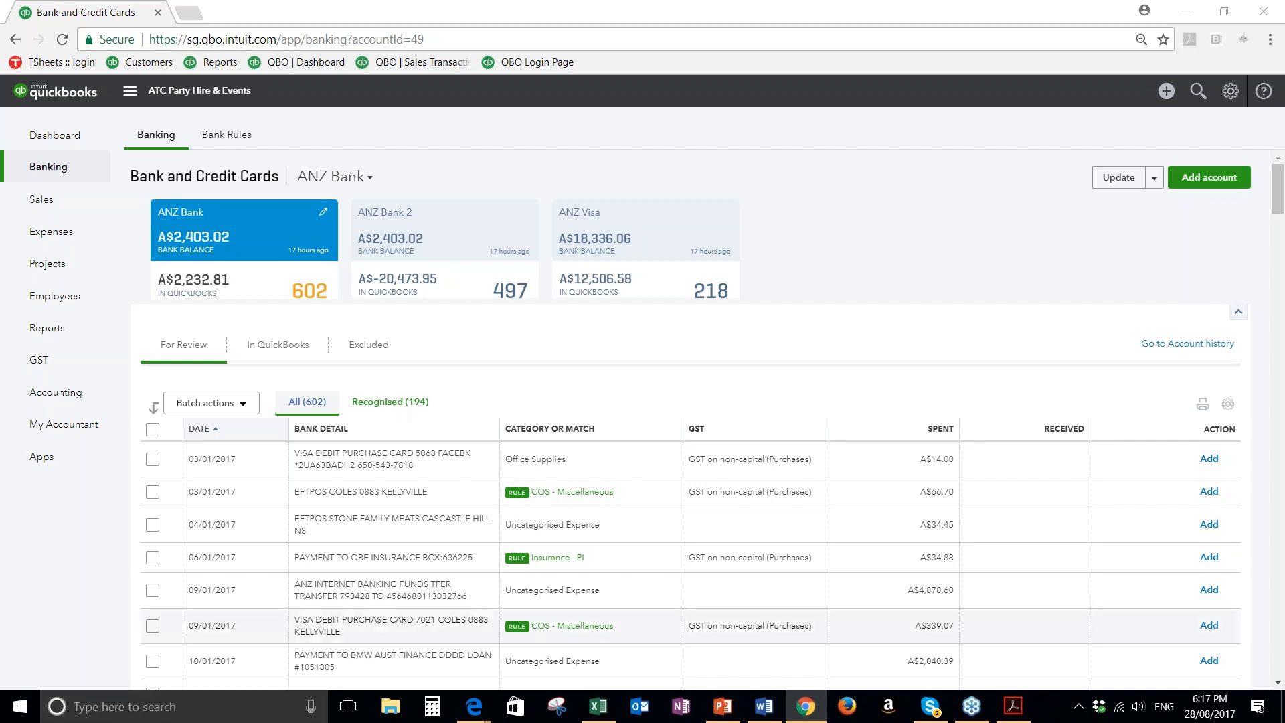
Switch to the PowerPoint presentation
{"action": "left_click", "coordinate": [723, 704]}
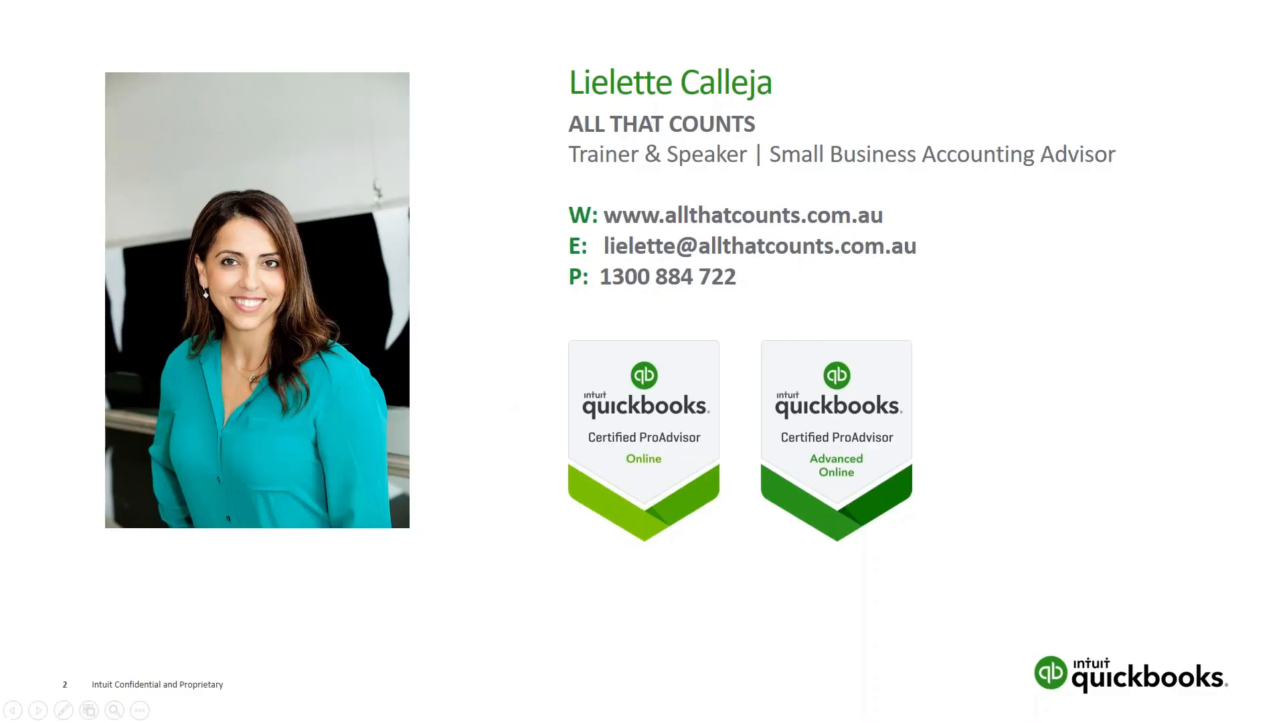